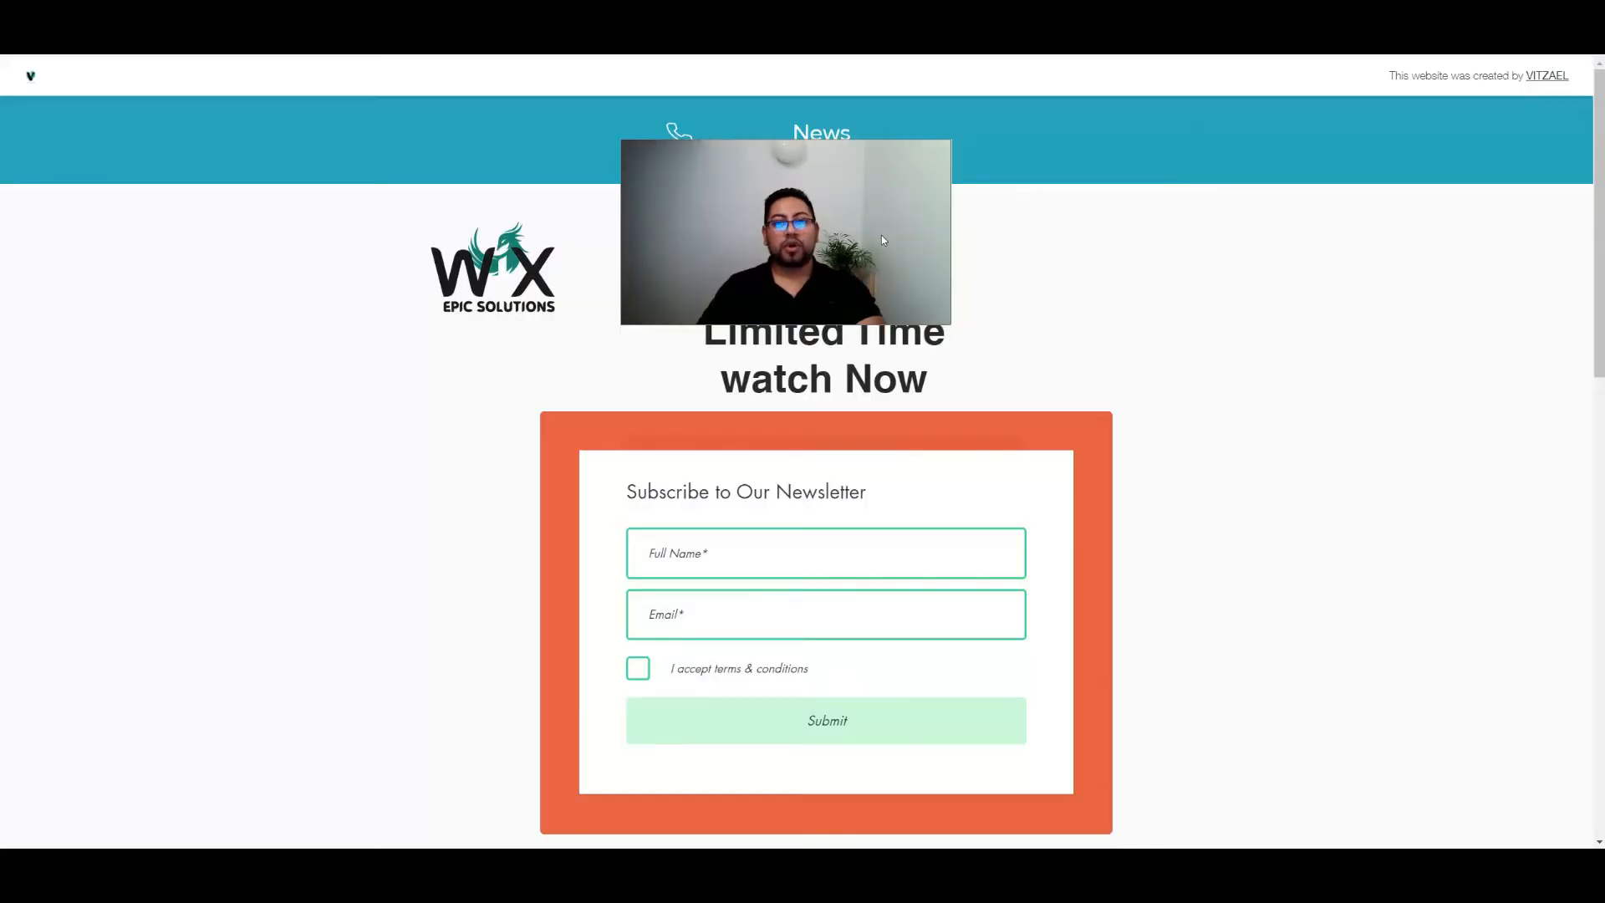
- Play the video under the "Limited Time watch Now" heading to check what happens when it ends
drag(882, 240, 1517, 234)
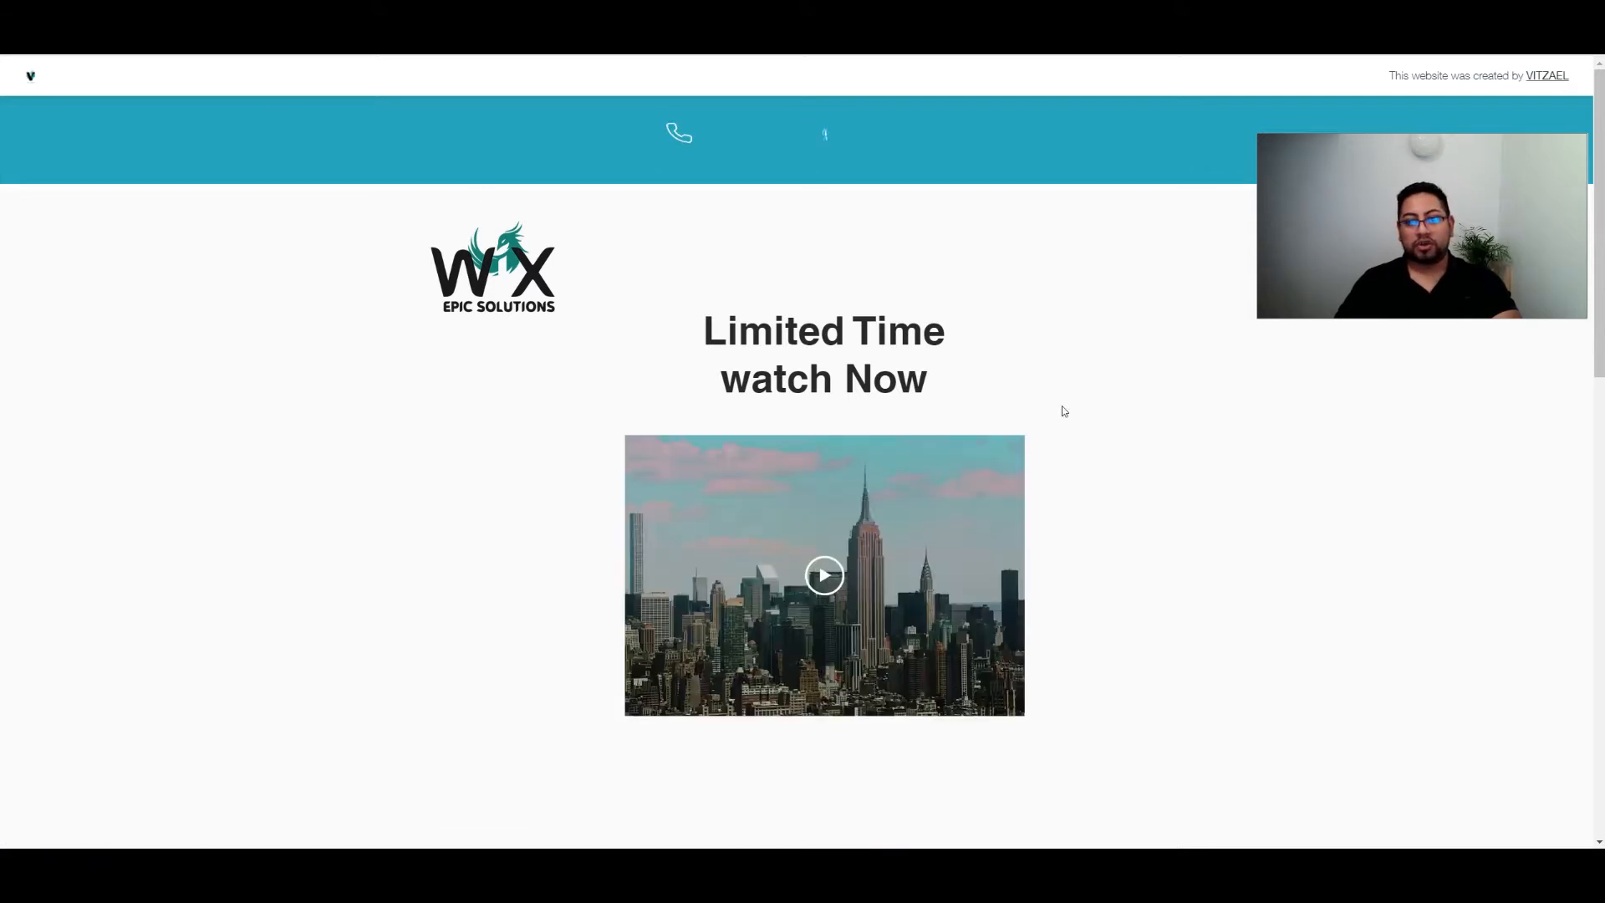
scroll(885, 429, down, 1)
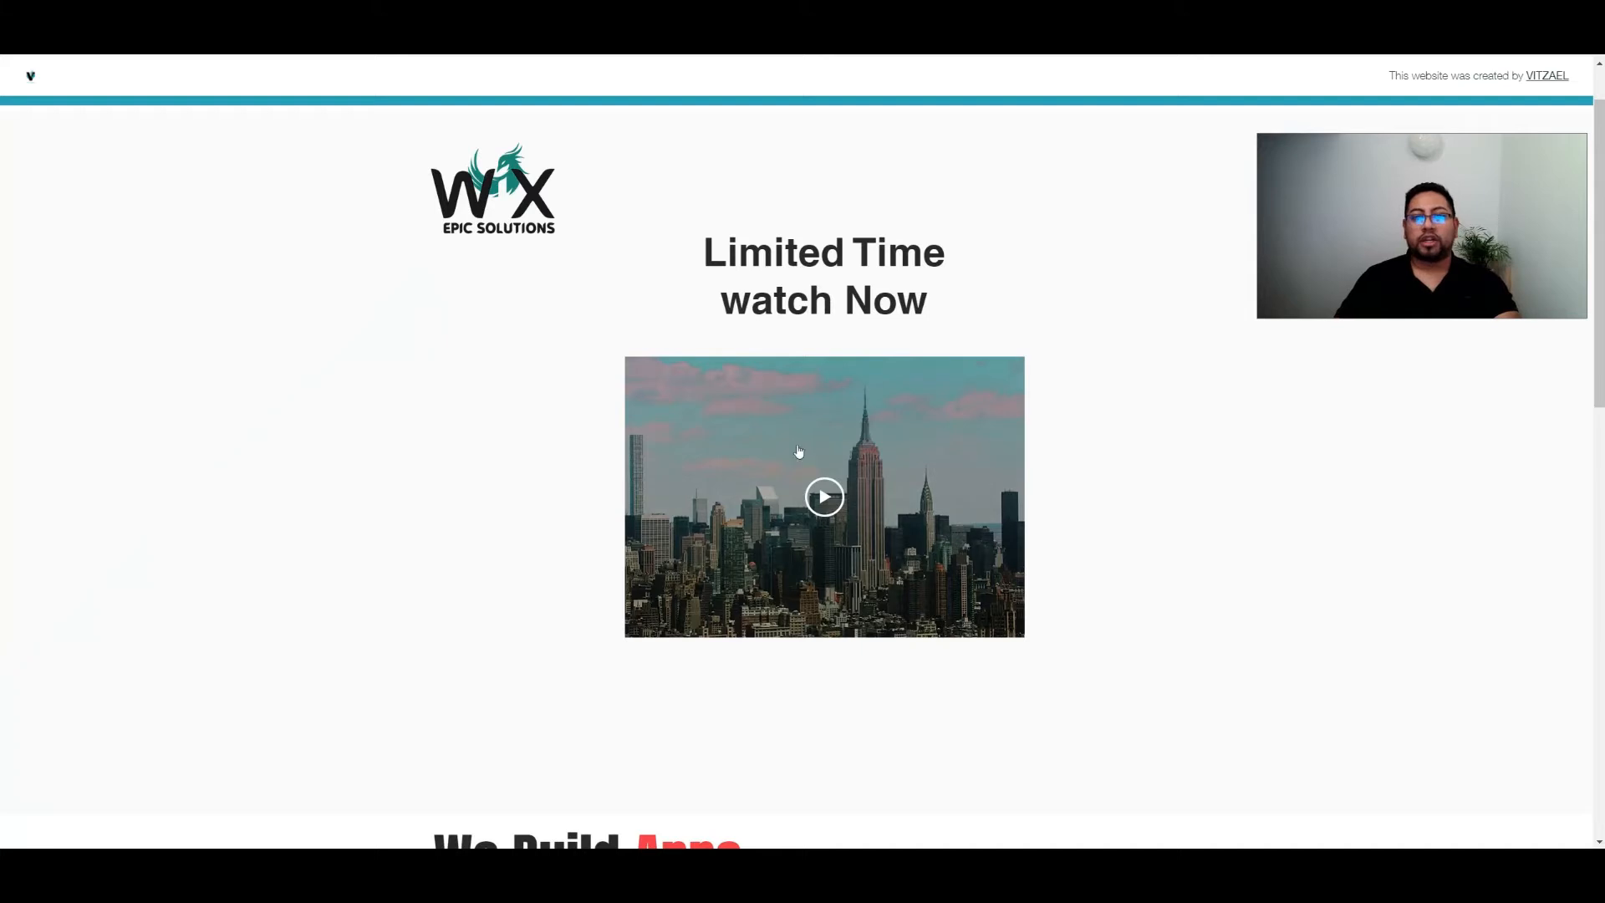
click(834, 502)
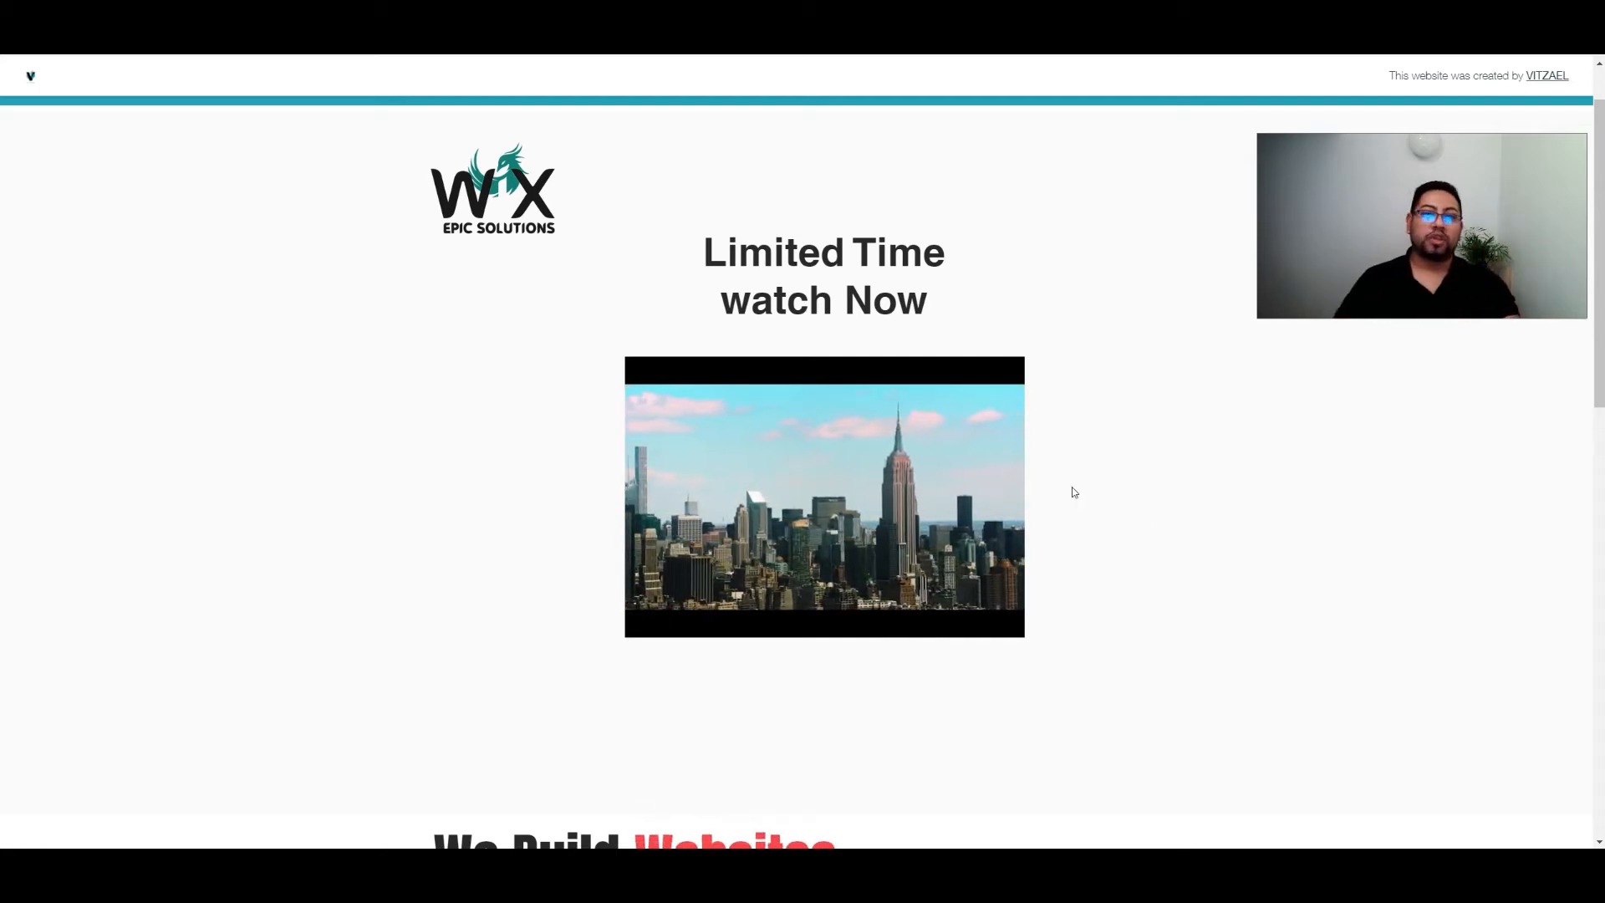
mouse_move(731, 581)
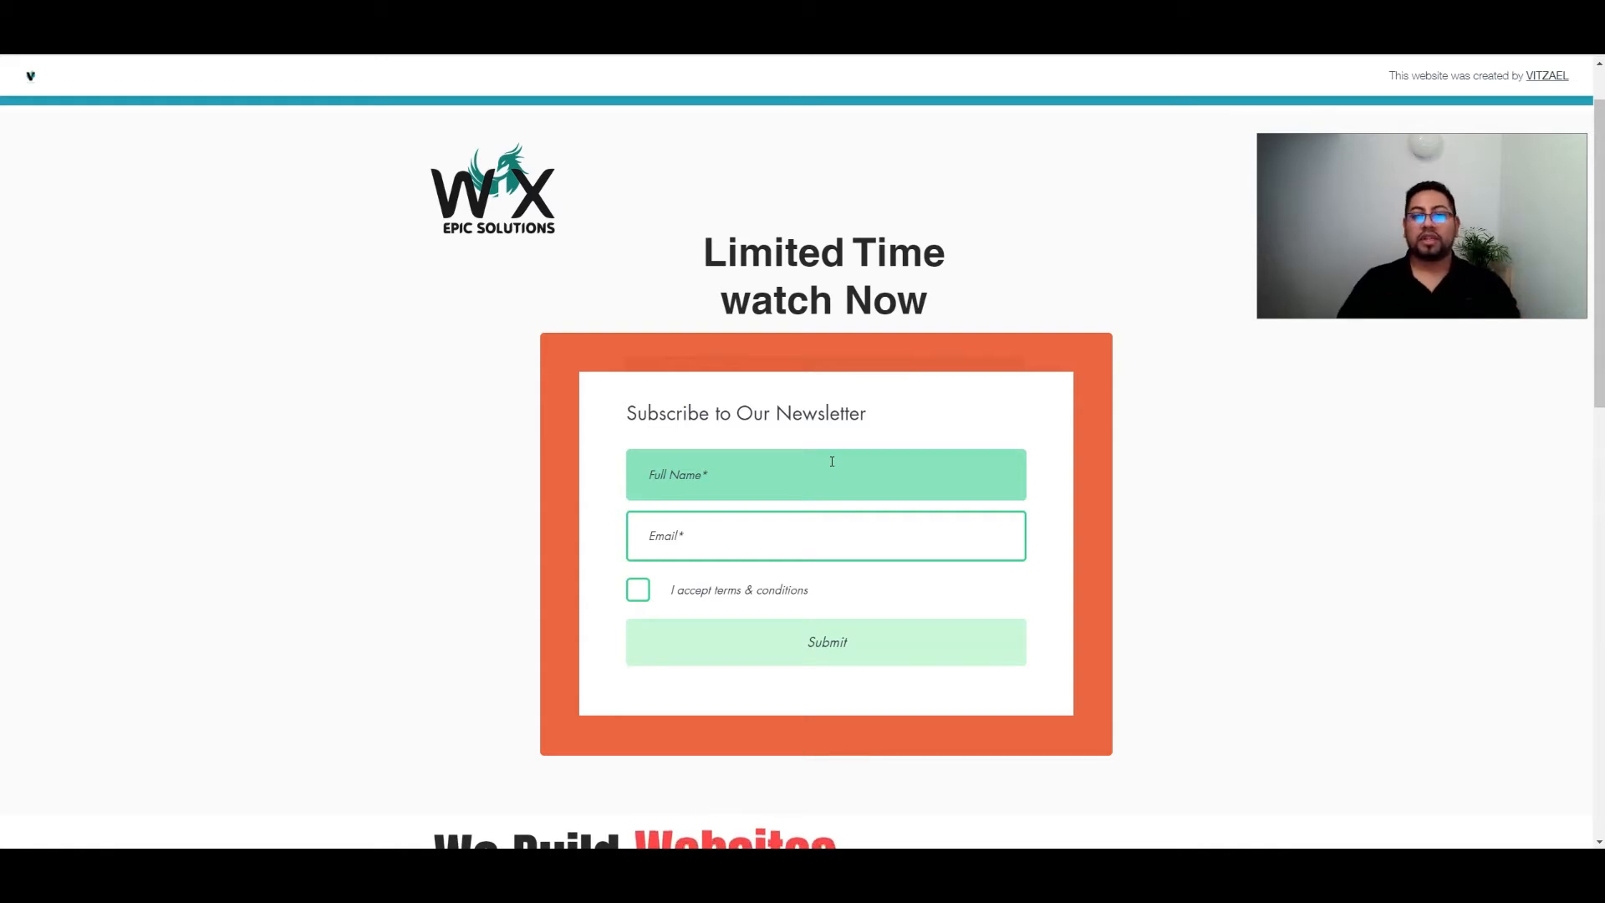
- Examine the rest of the published page: the newsletter form, the "We Build" section and the show/hide code samples
scroll(831, 461, down, 5)
scroll(913, 407, down, 2)
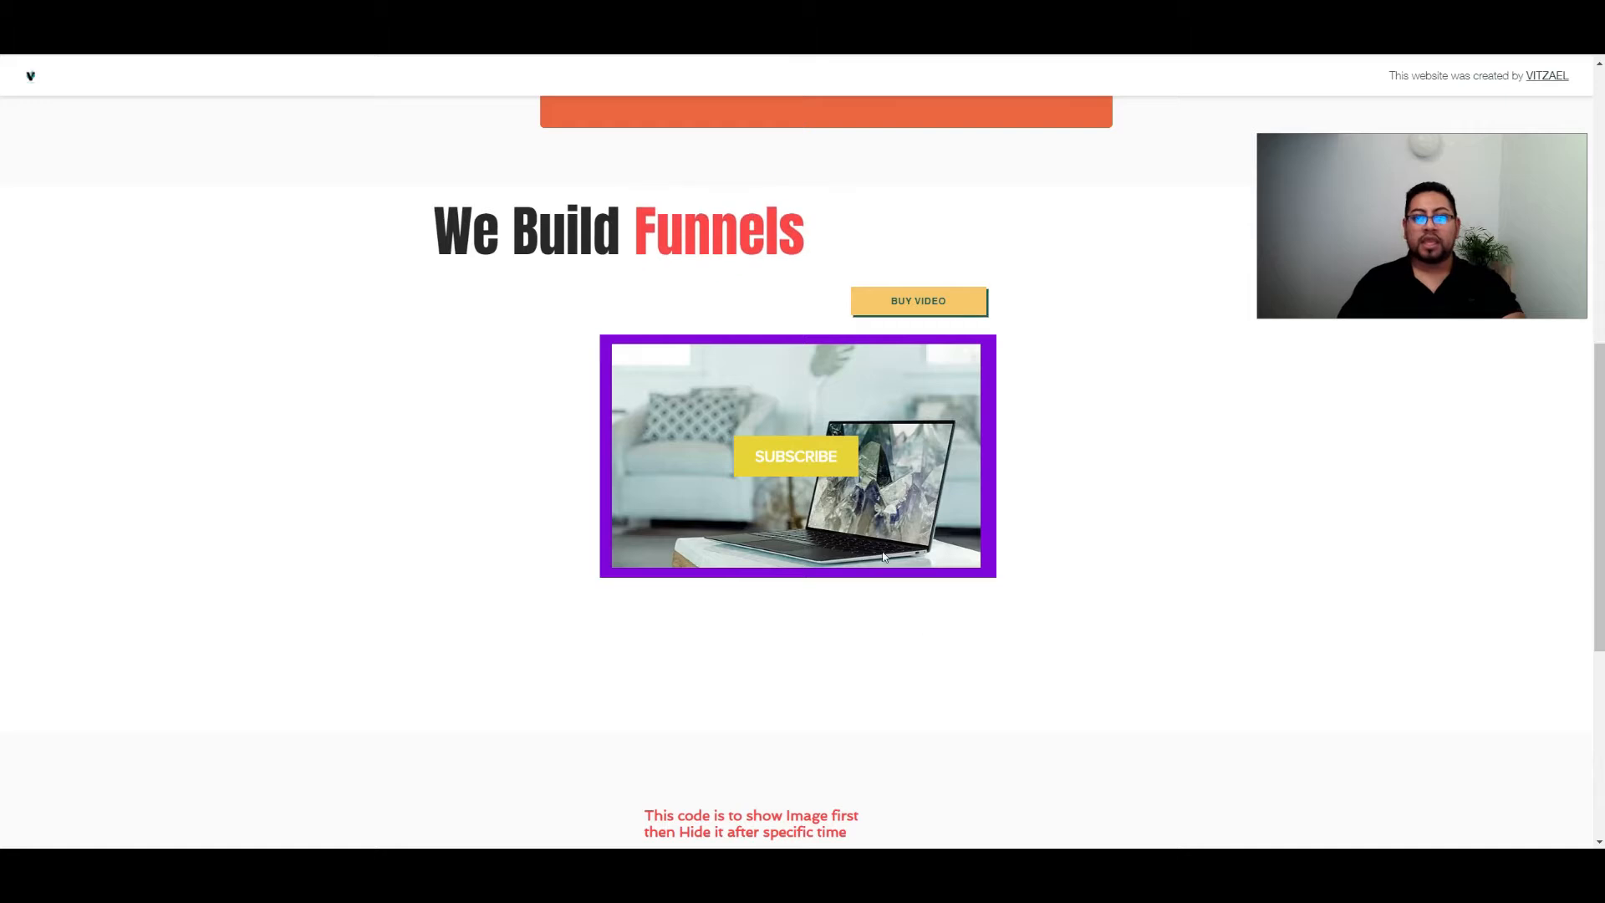
scroll(906, 591, up, 5)
scroll(808, 311, down, 3)
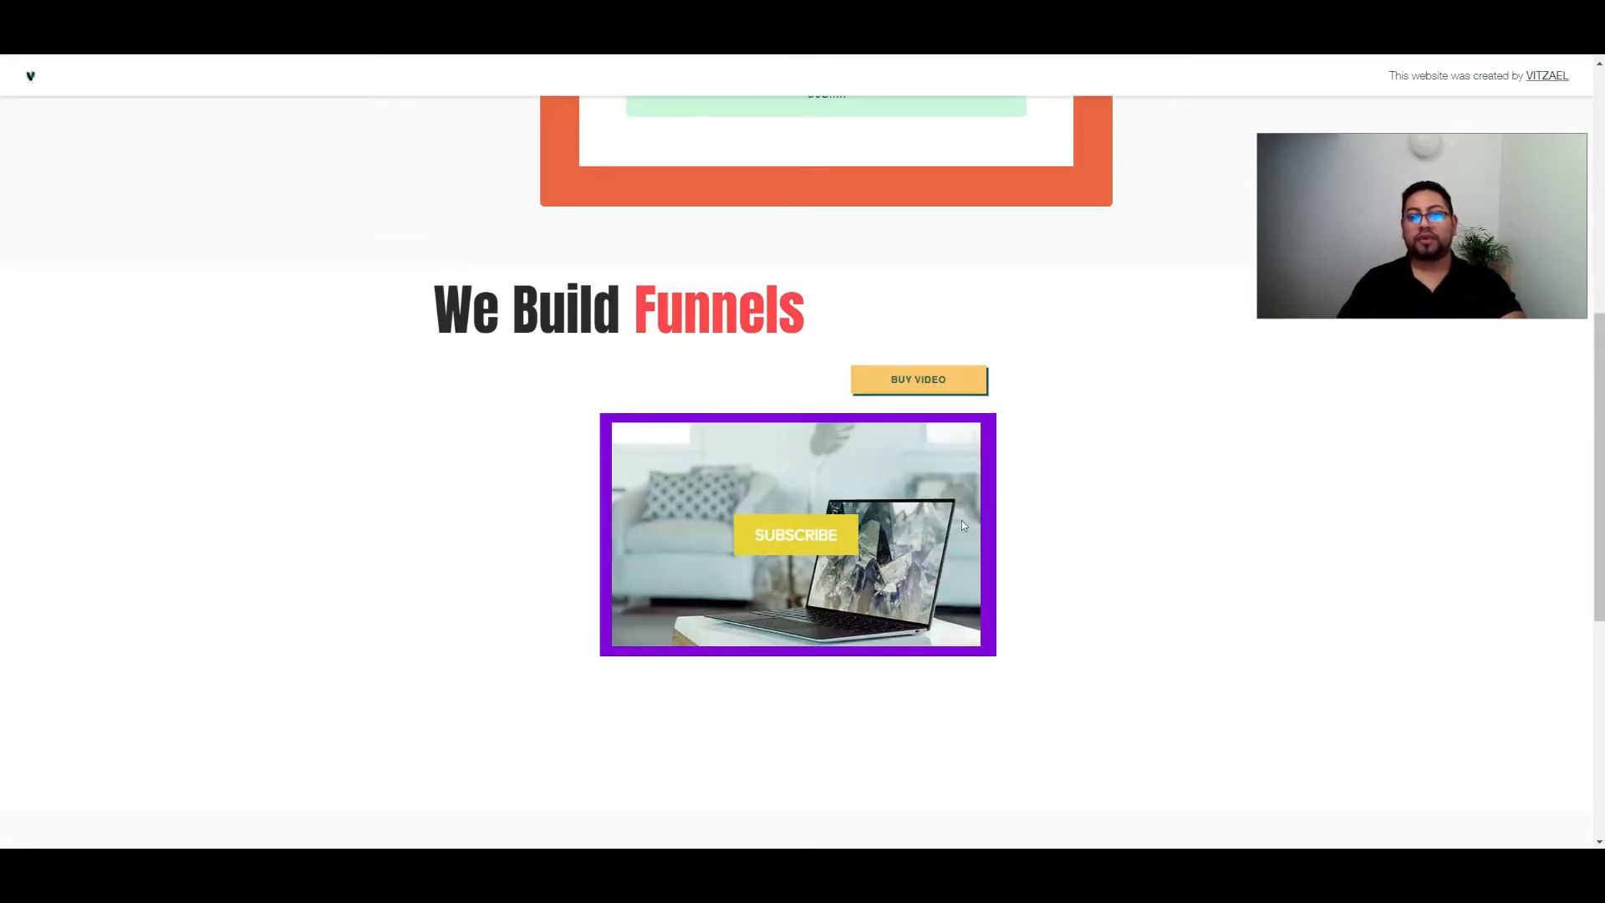
scroll(969, 434, up, 3)
scroll(782, 201, up, 1)
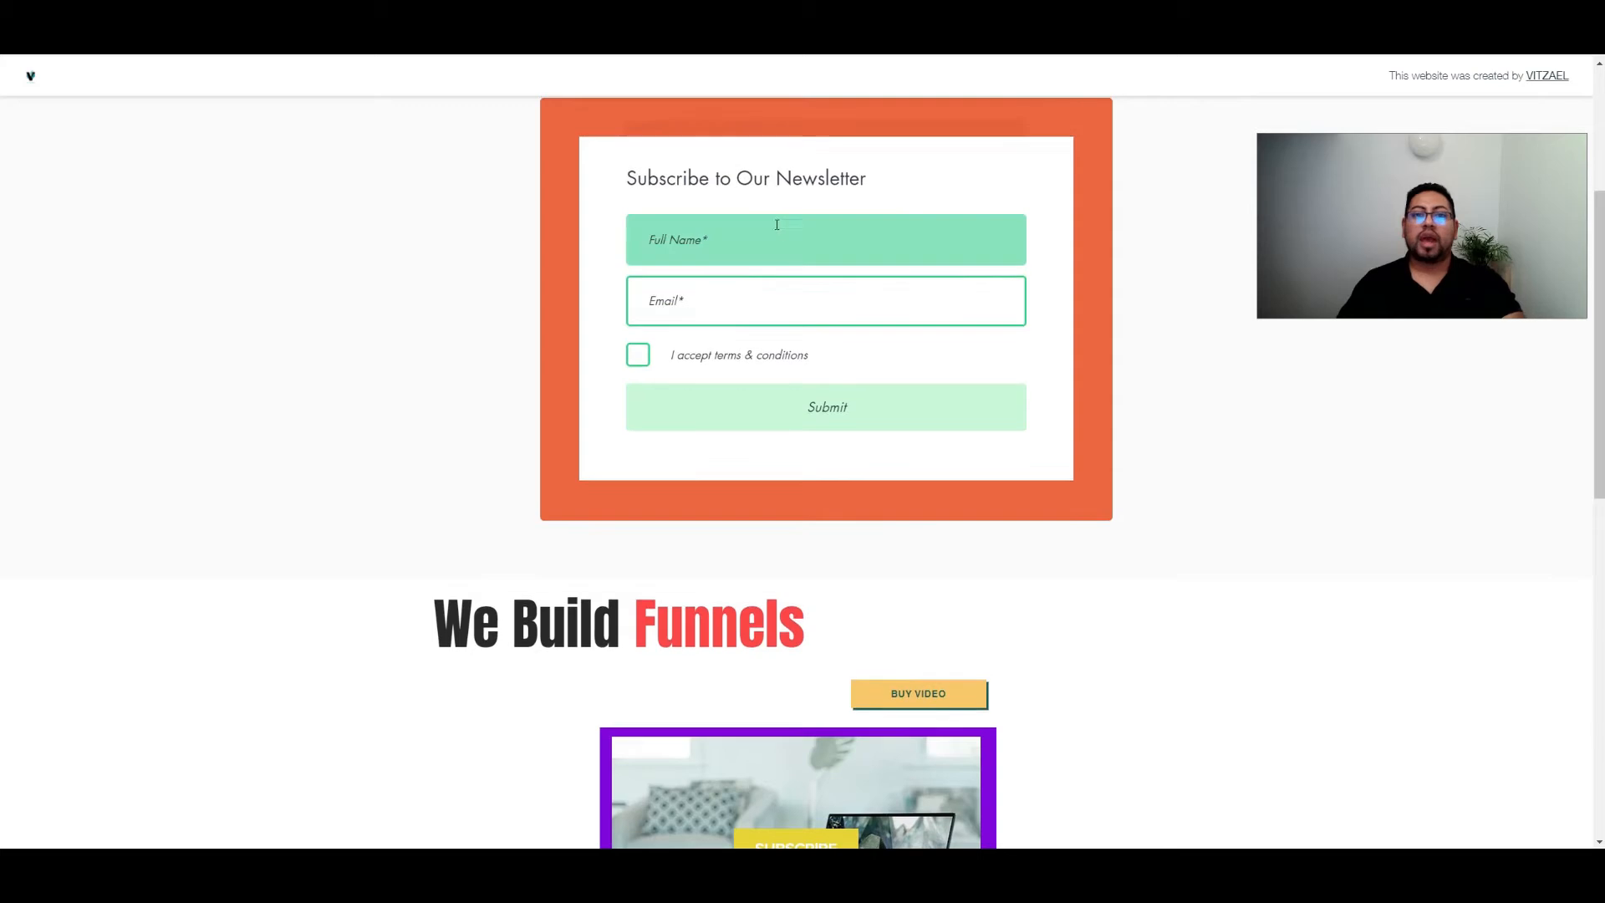
scroll(828, 284, down, 1)
scroll(842, 350, down, 1)
scroll(782, 330, up, 3)
scroll(828, 385, down, 6)
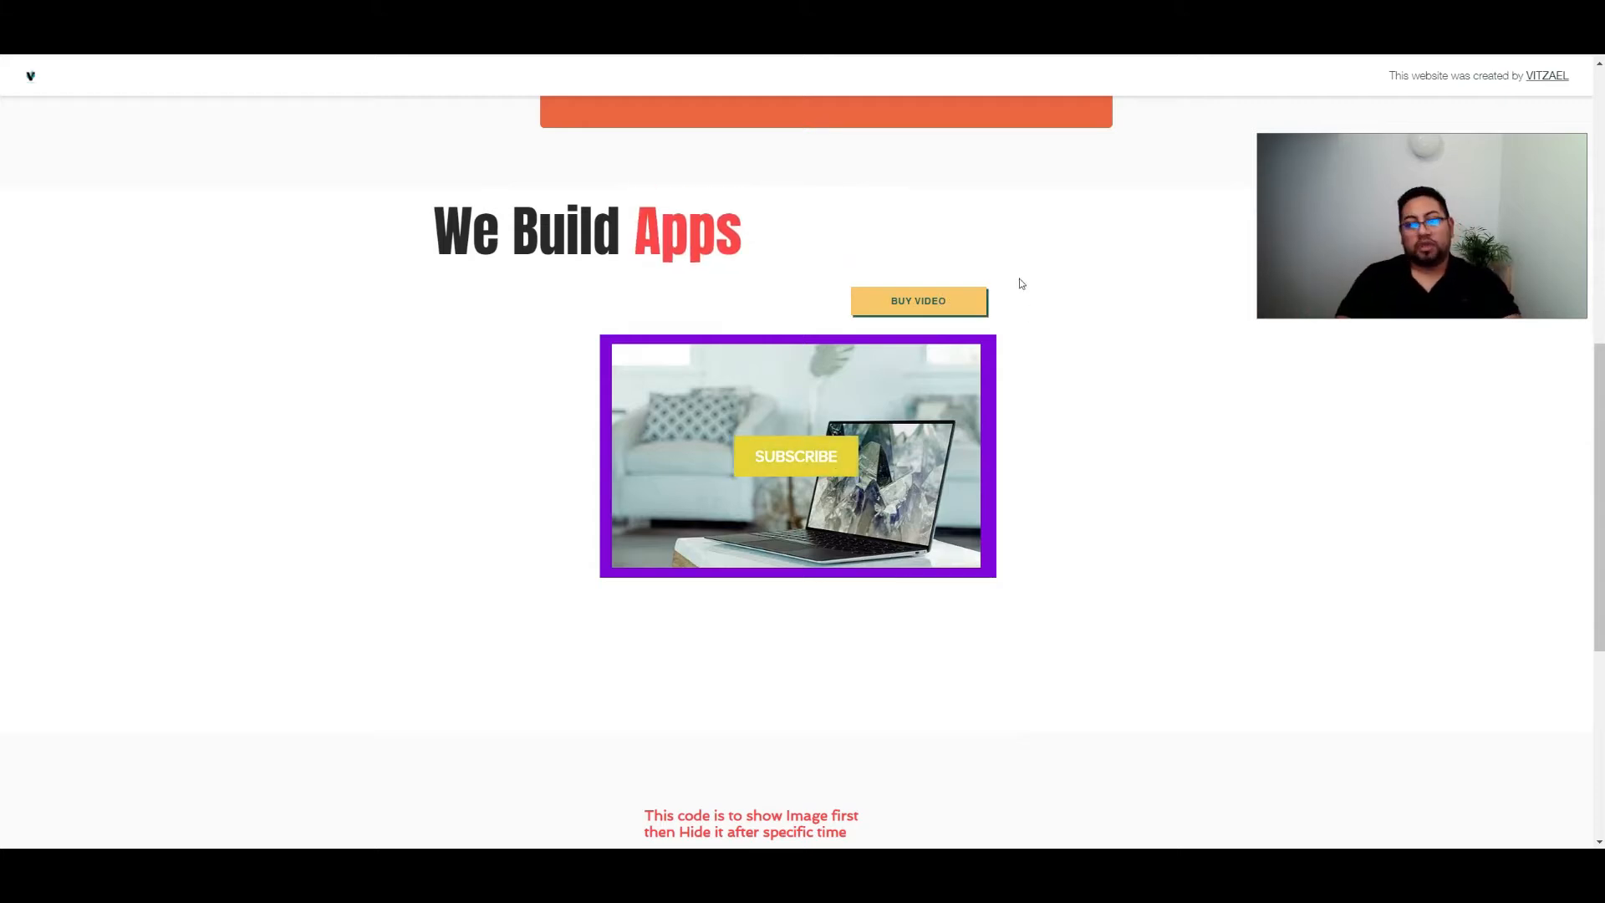
scroll(944, 348, down, 6)
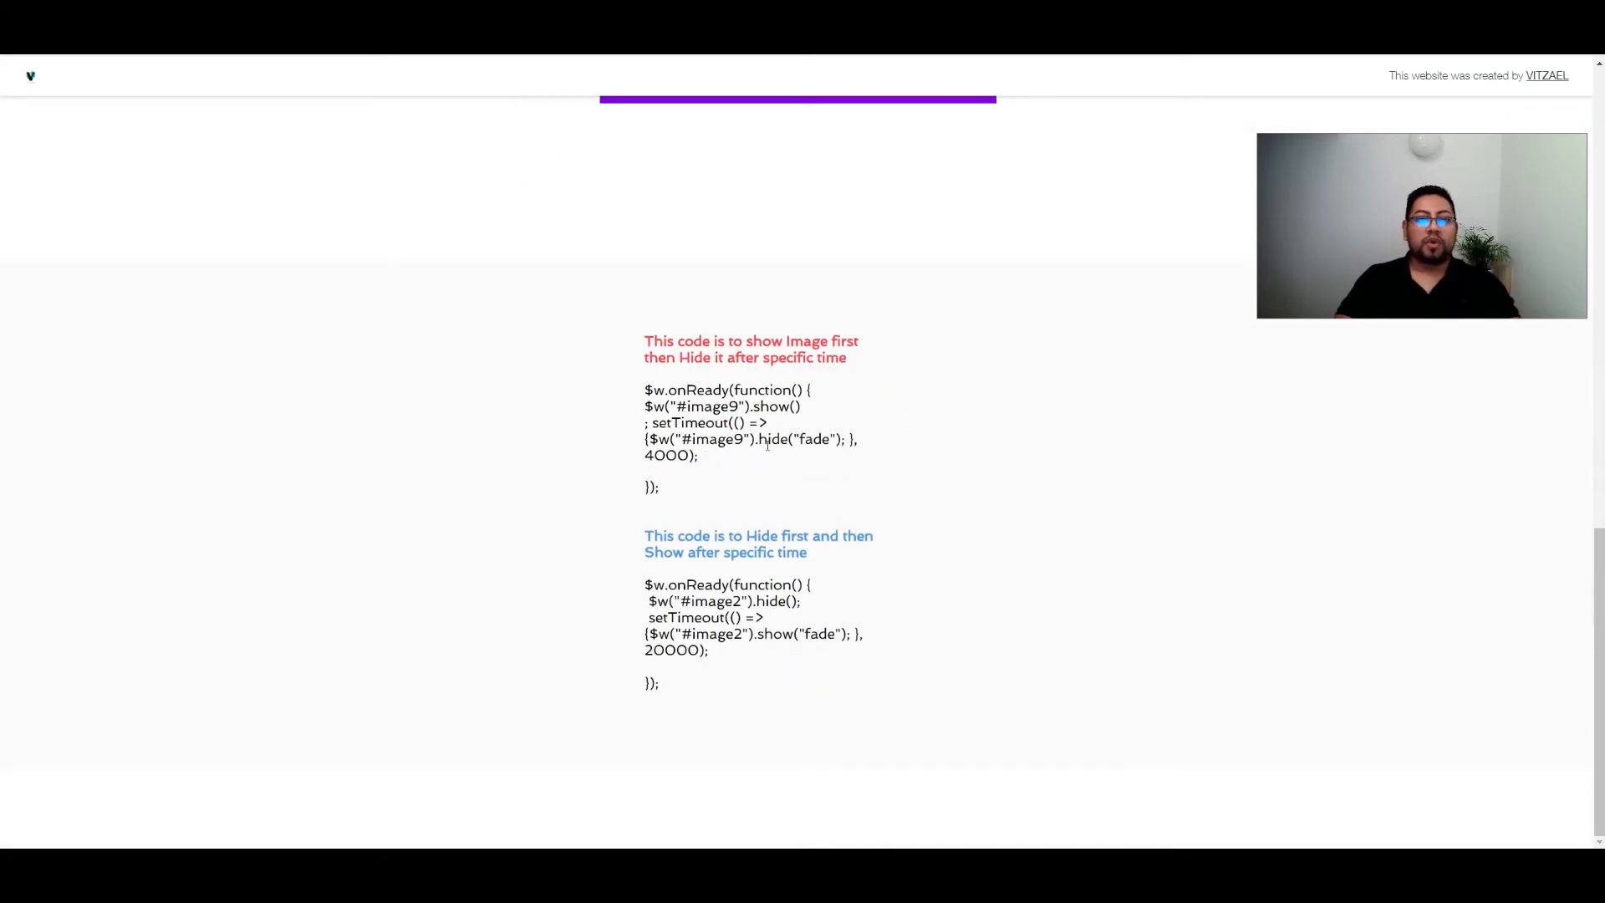
scroll(881, 428, up, 3)
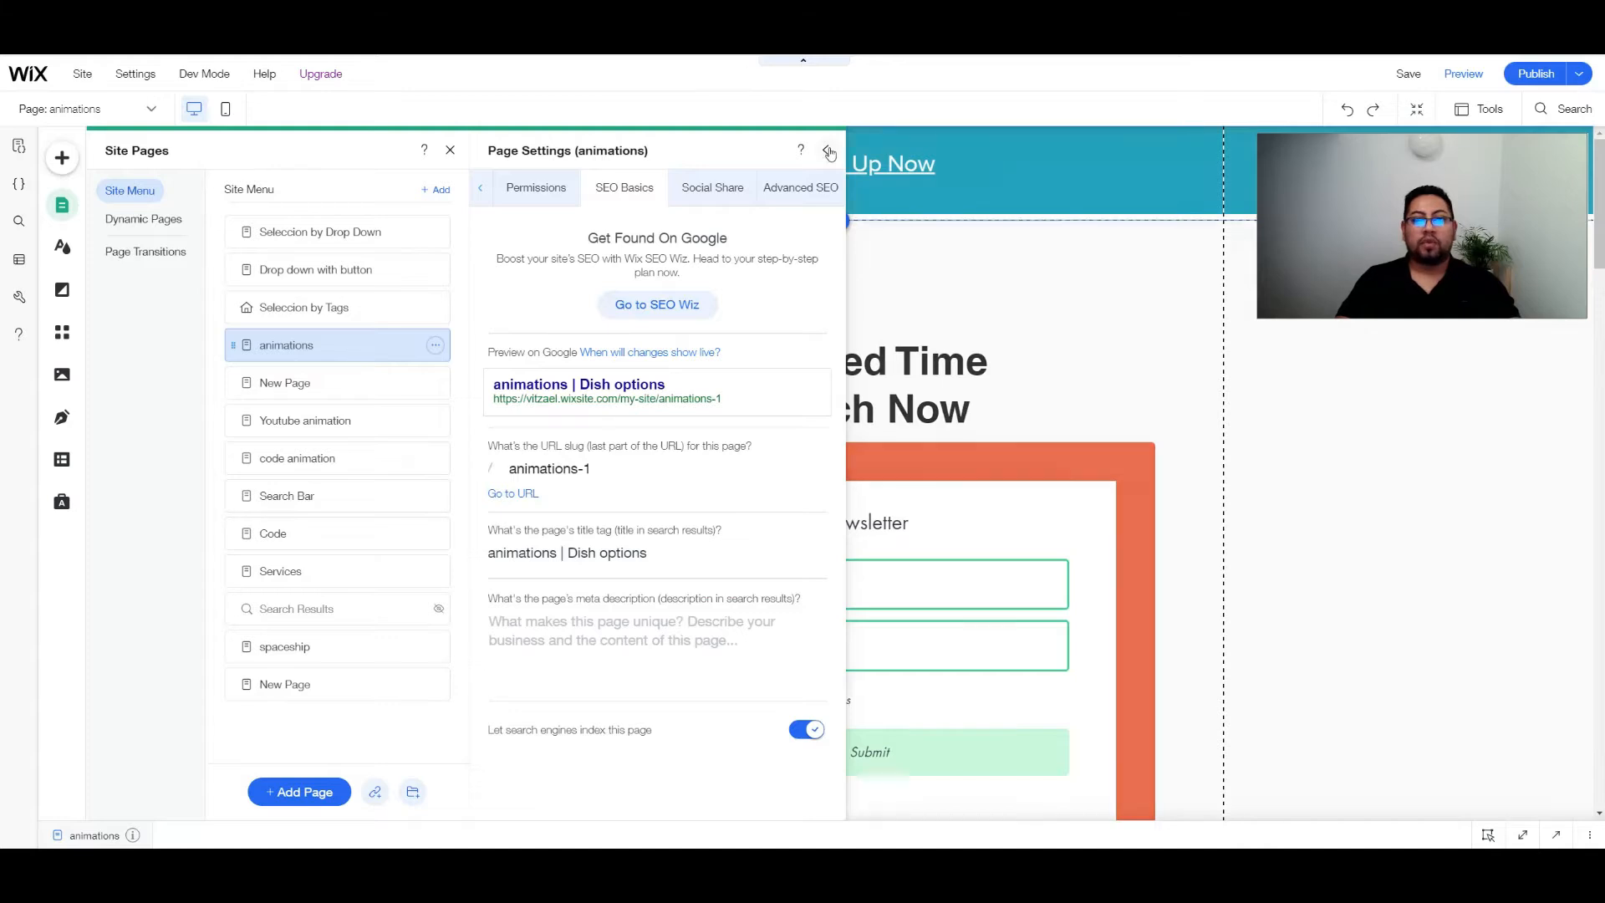
- Close the animations page settings in the Wix editor and publish the site
click(824, 150)
click(1545, 77)
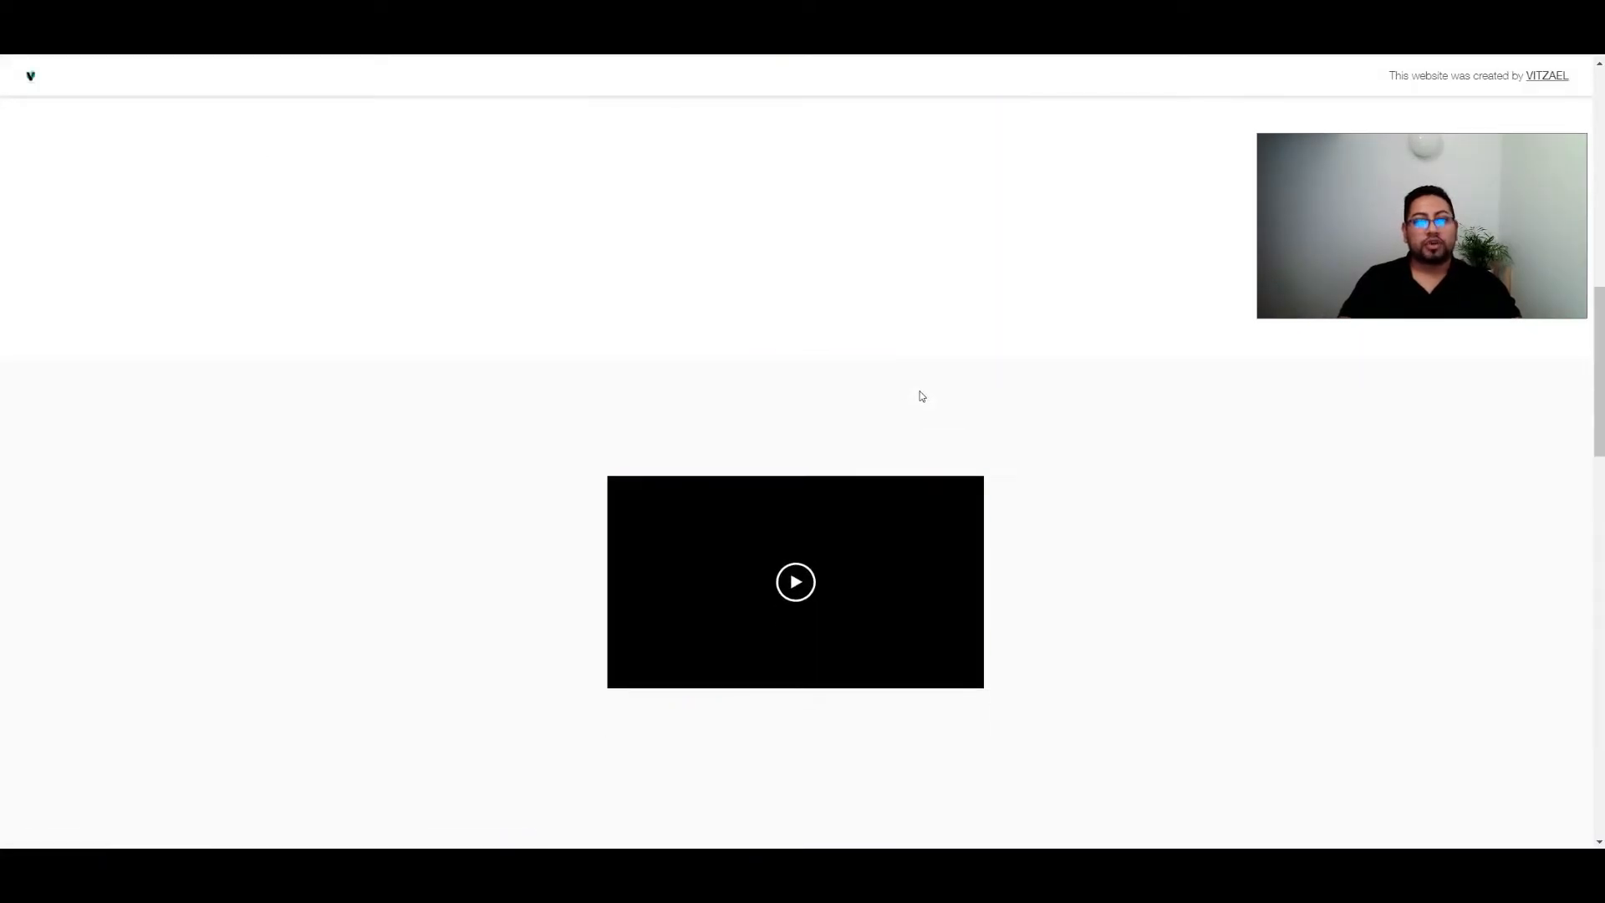
- Look through the published page's video players and play the last one above the code samples
scroll(938, 401, down, 8)
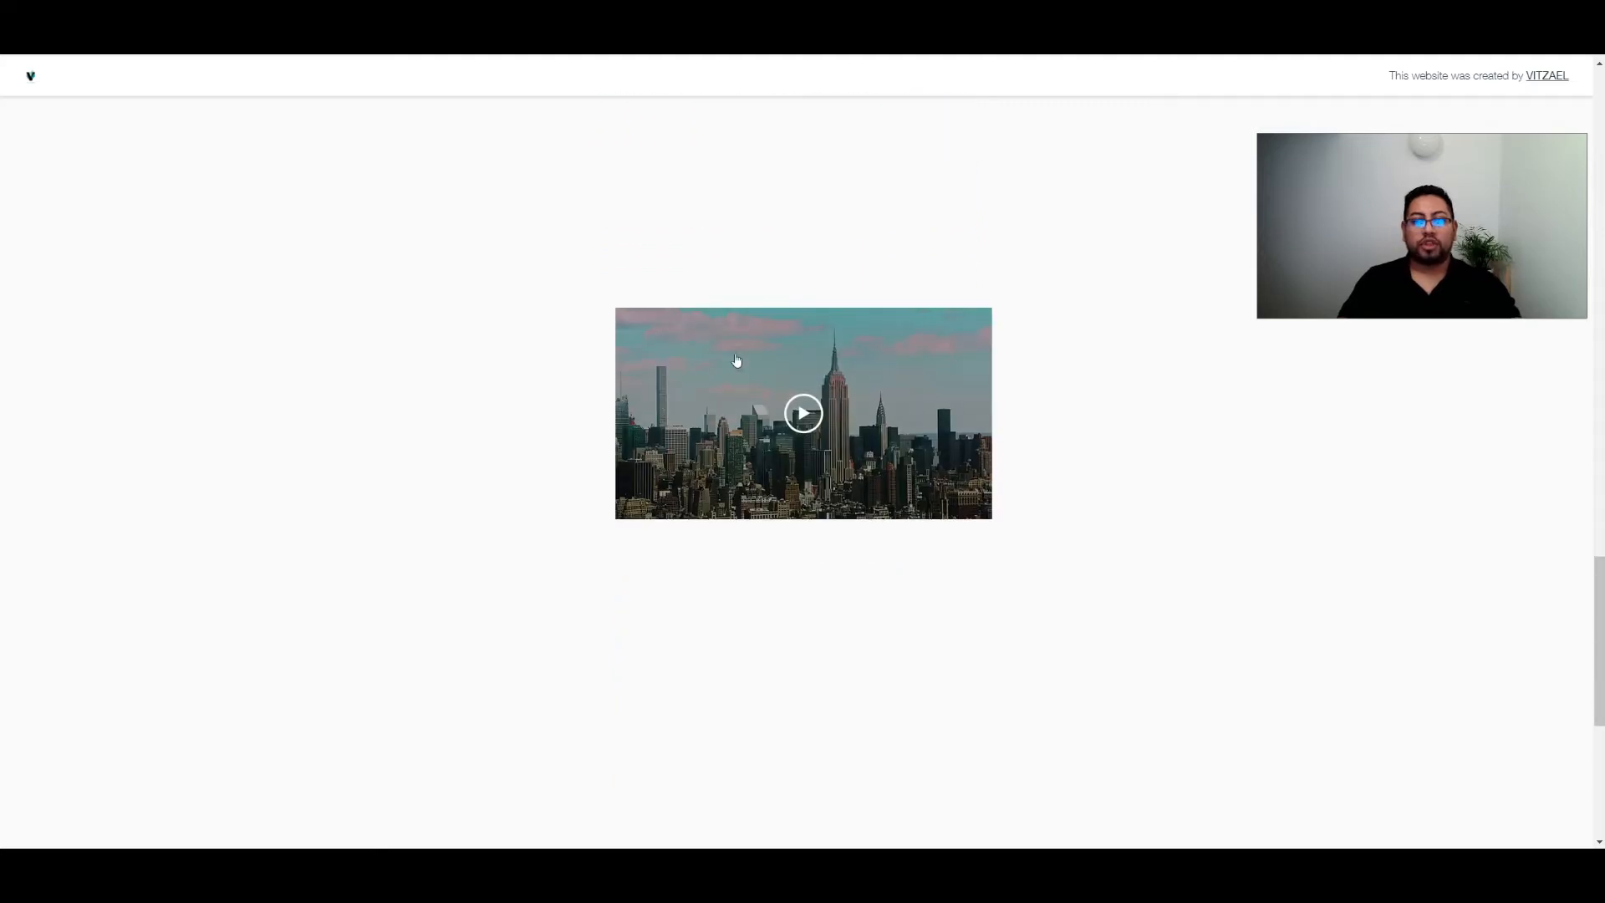
scroll(926, 433, up, 1)
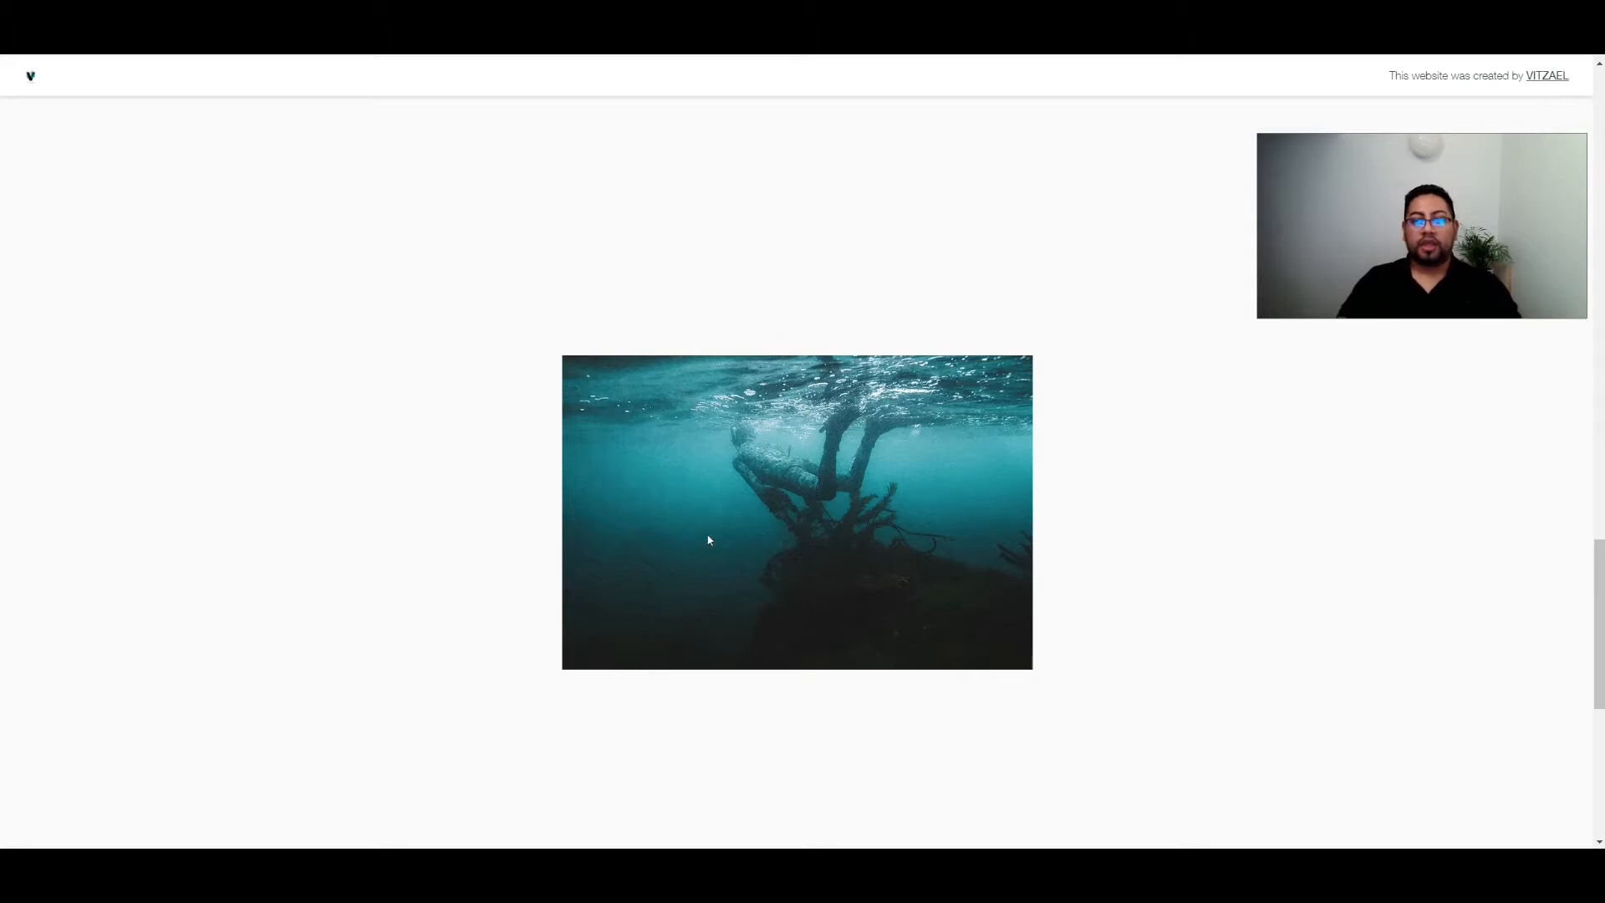
scroll(698, 545, up, 15)
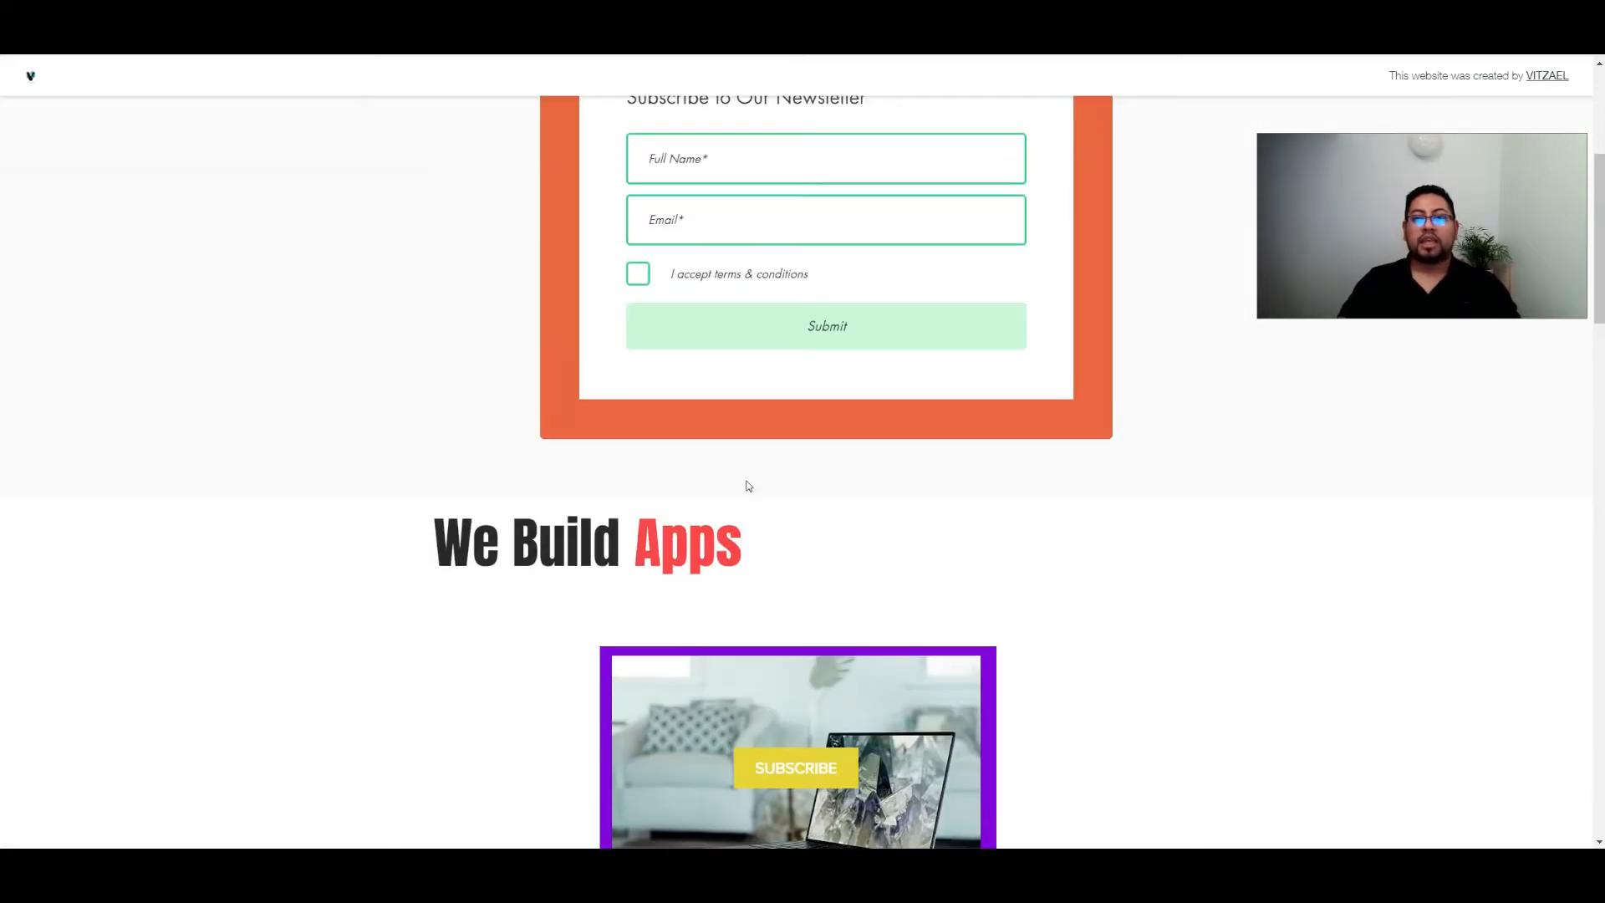
scroll(748, 486, up, 5)
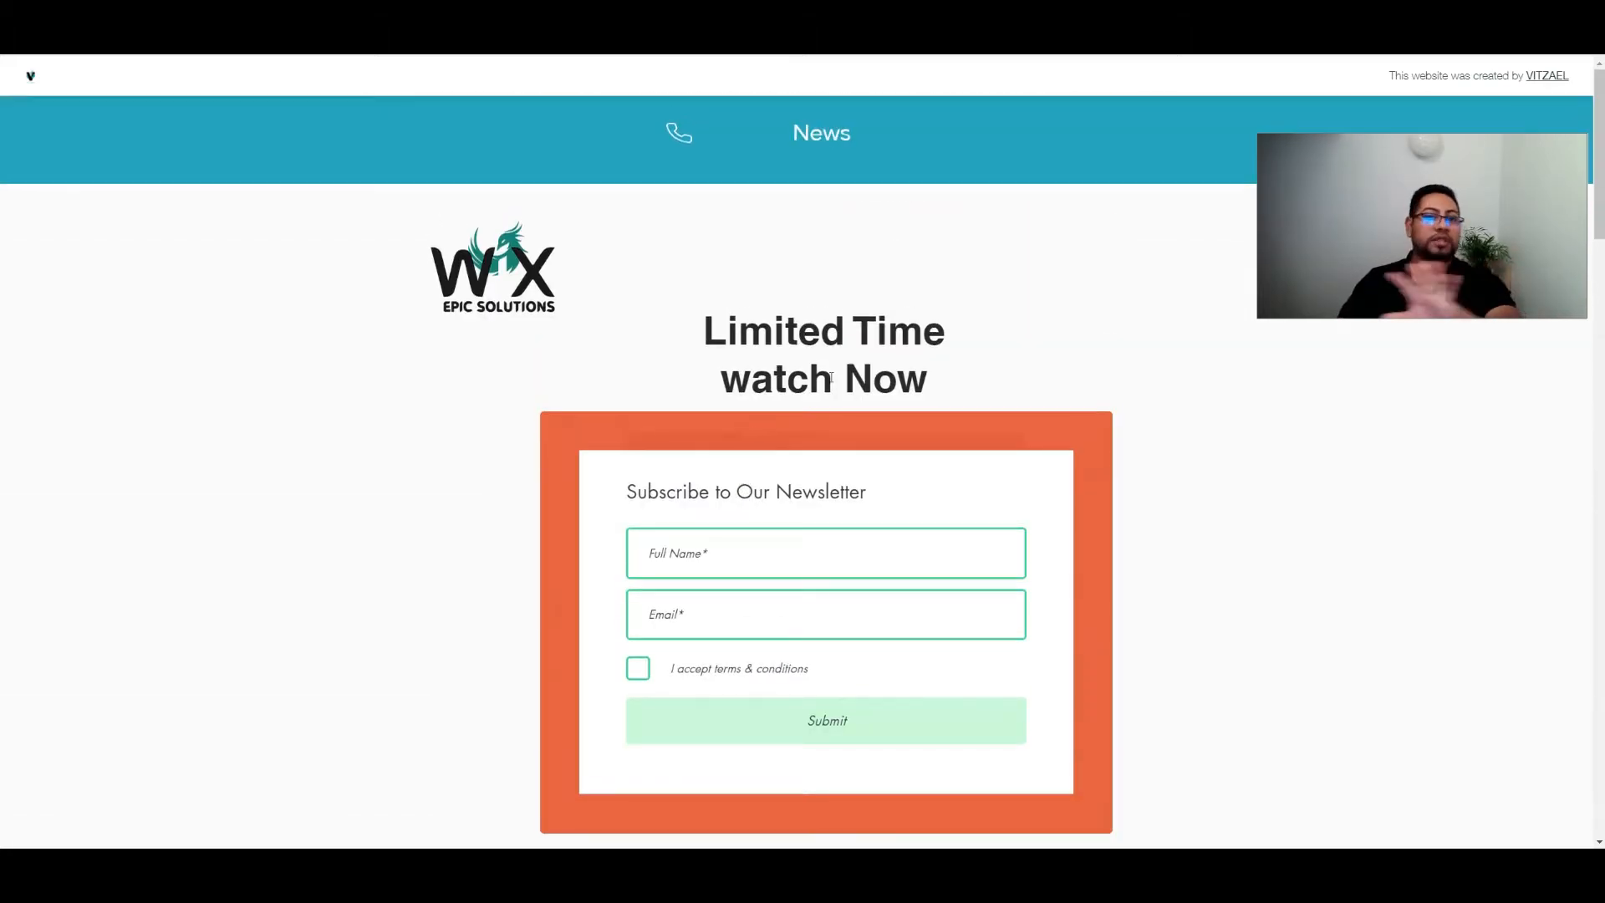
scroll(831, 362, down, 2)
scroll(818, 360, down, 4)
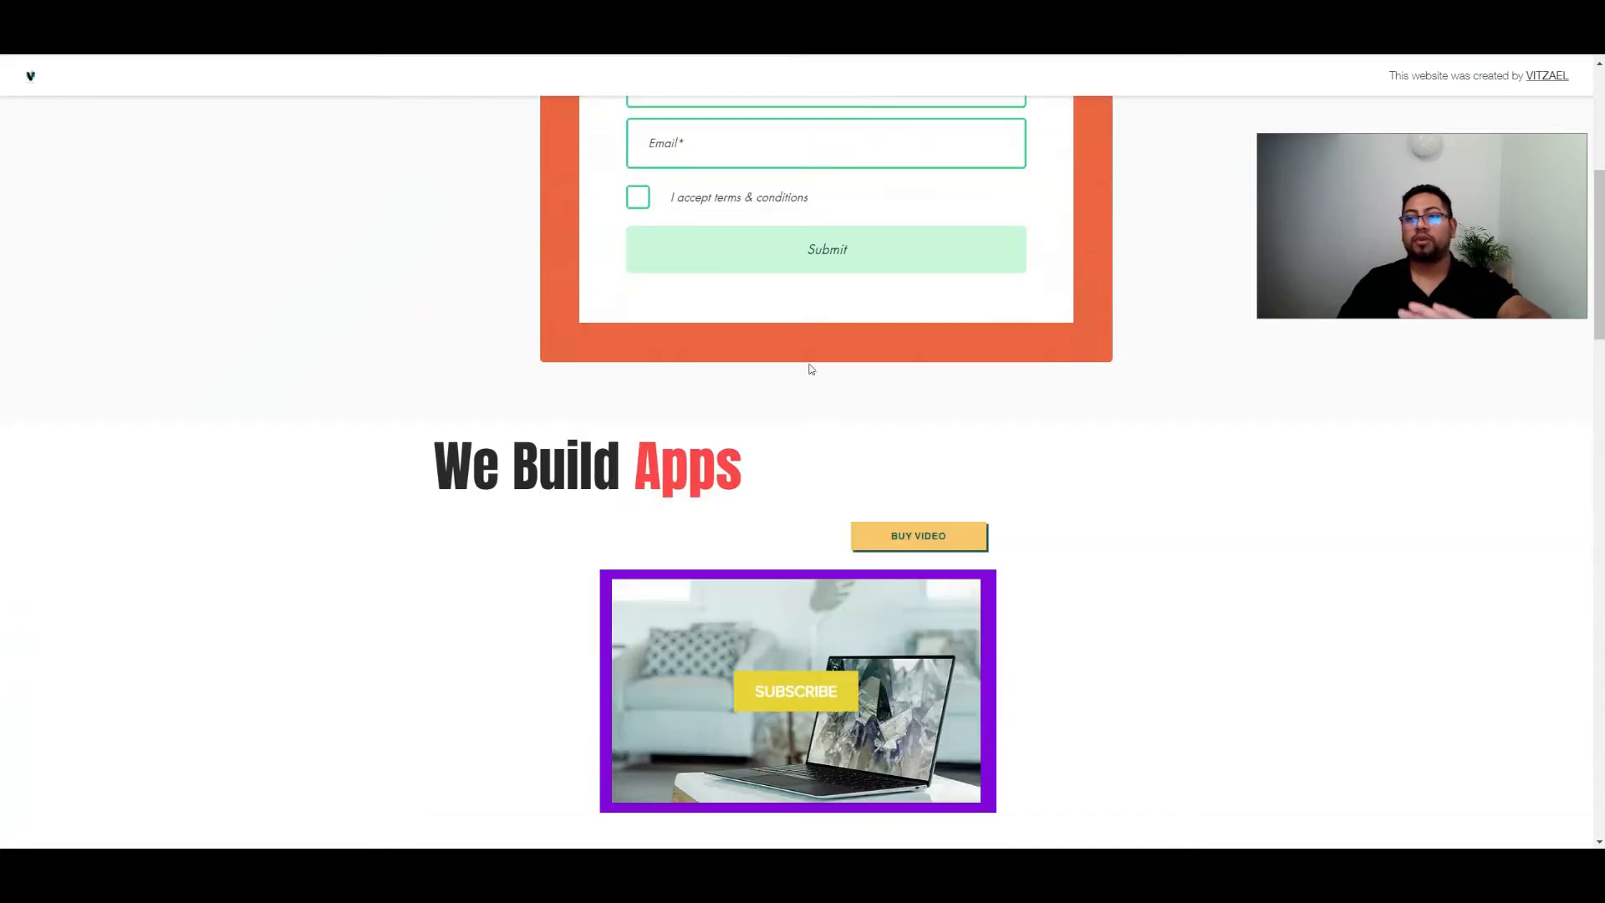
scroll(809, 370, down, 12)
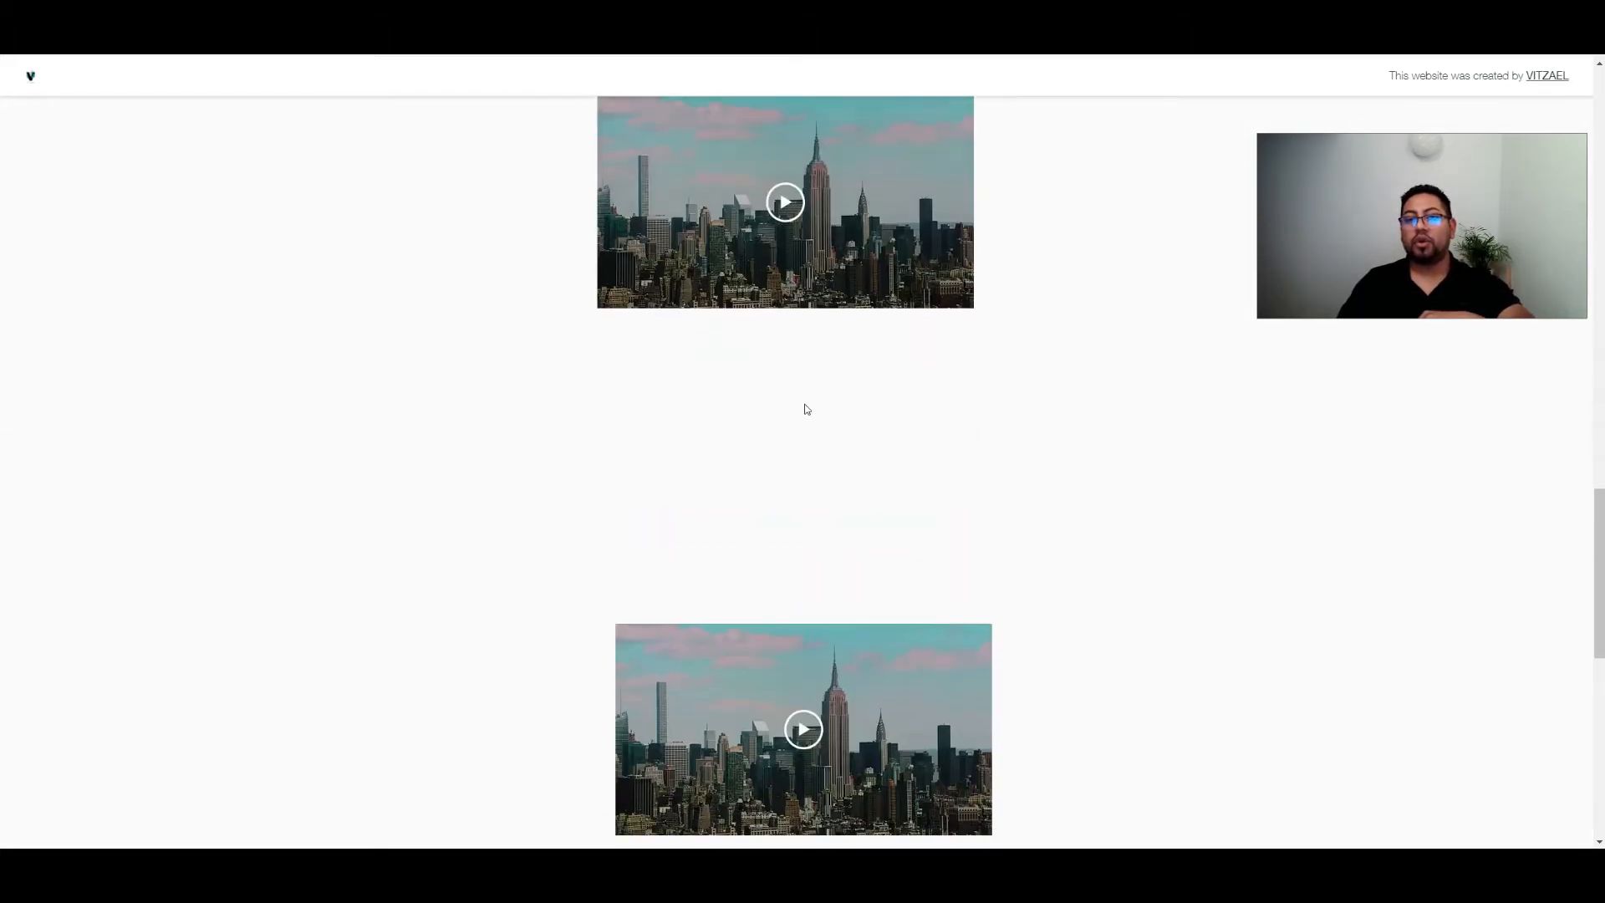
scroll(806, 410, down, 10)
scroll(824, 418, up, 9)
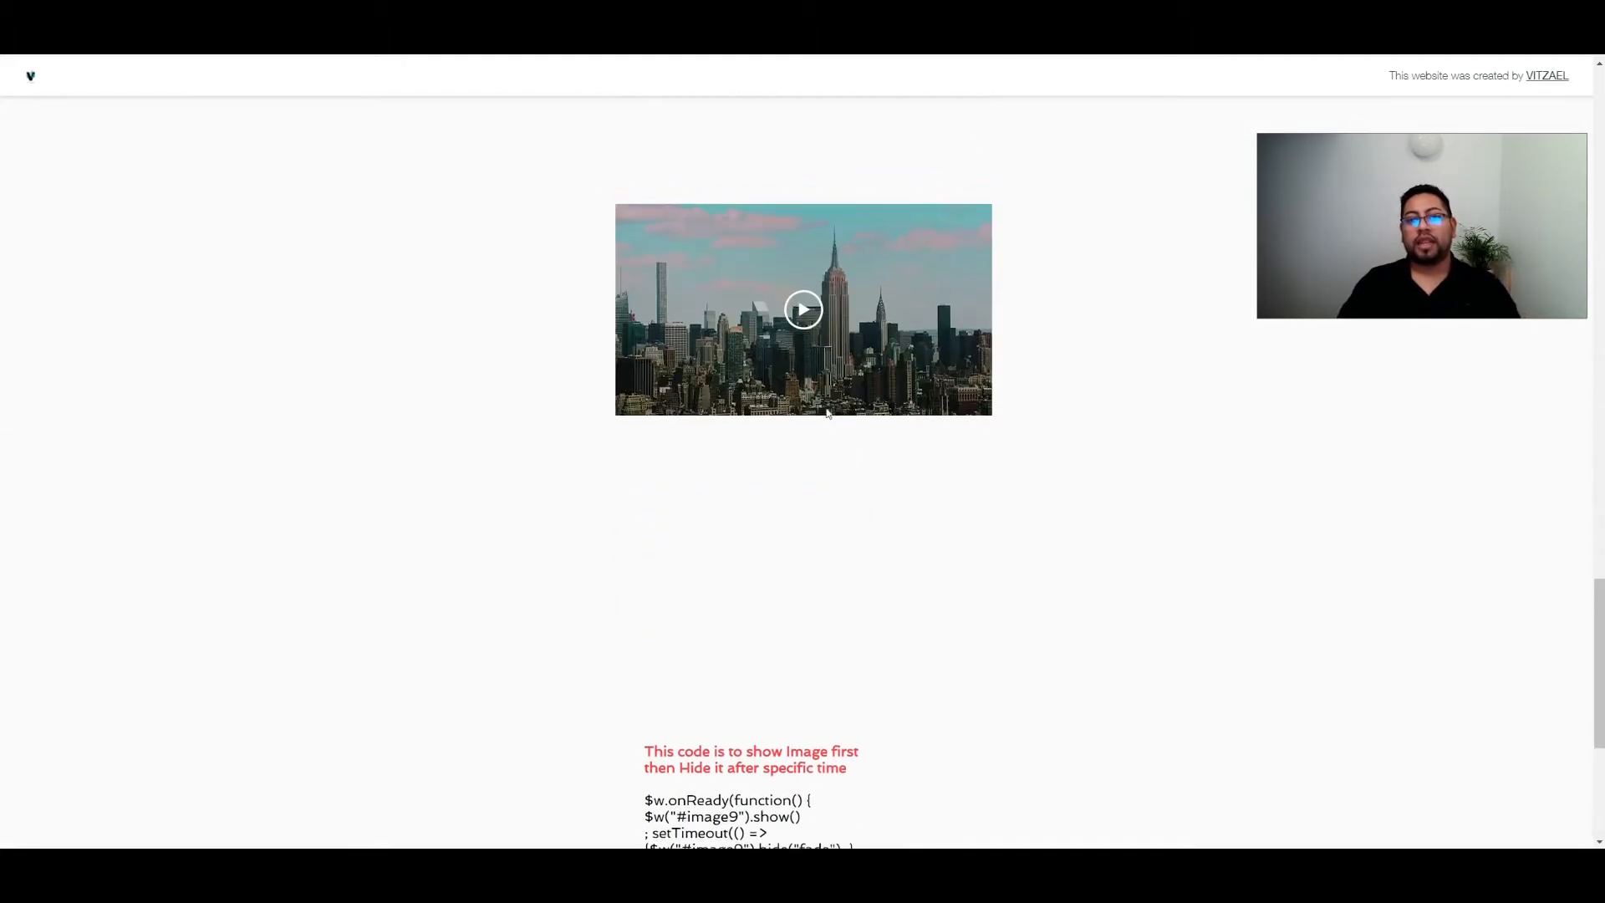
scroll(870, 569, down, 2)
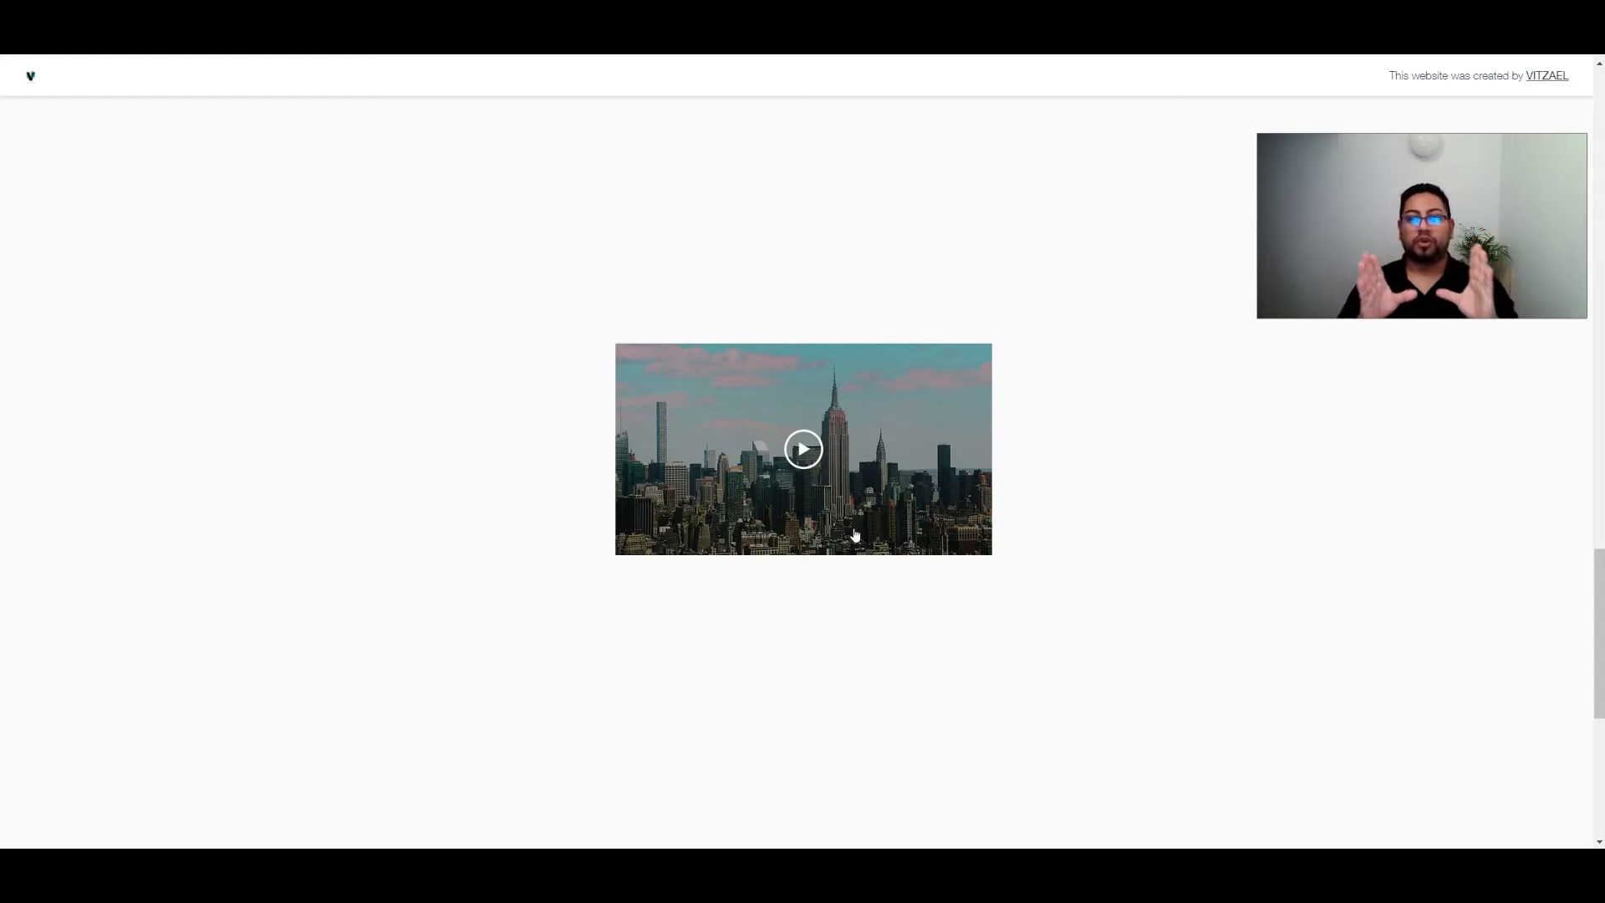
click(856, 429)
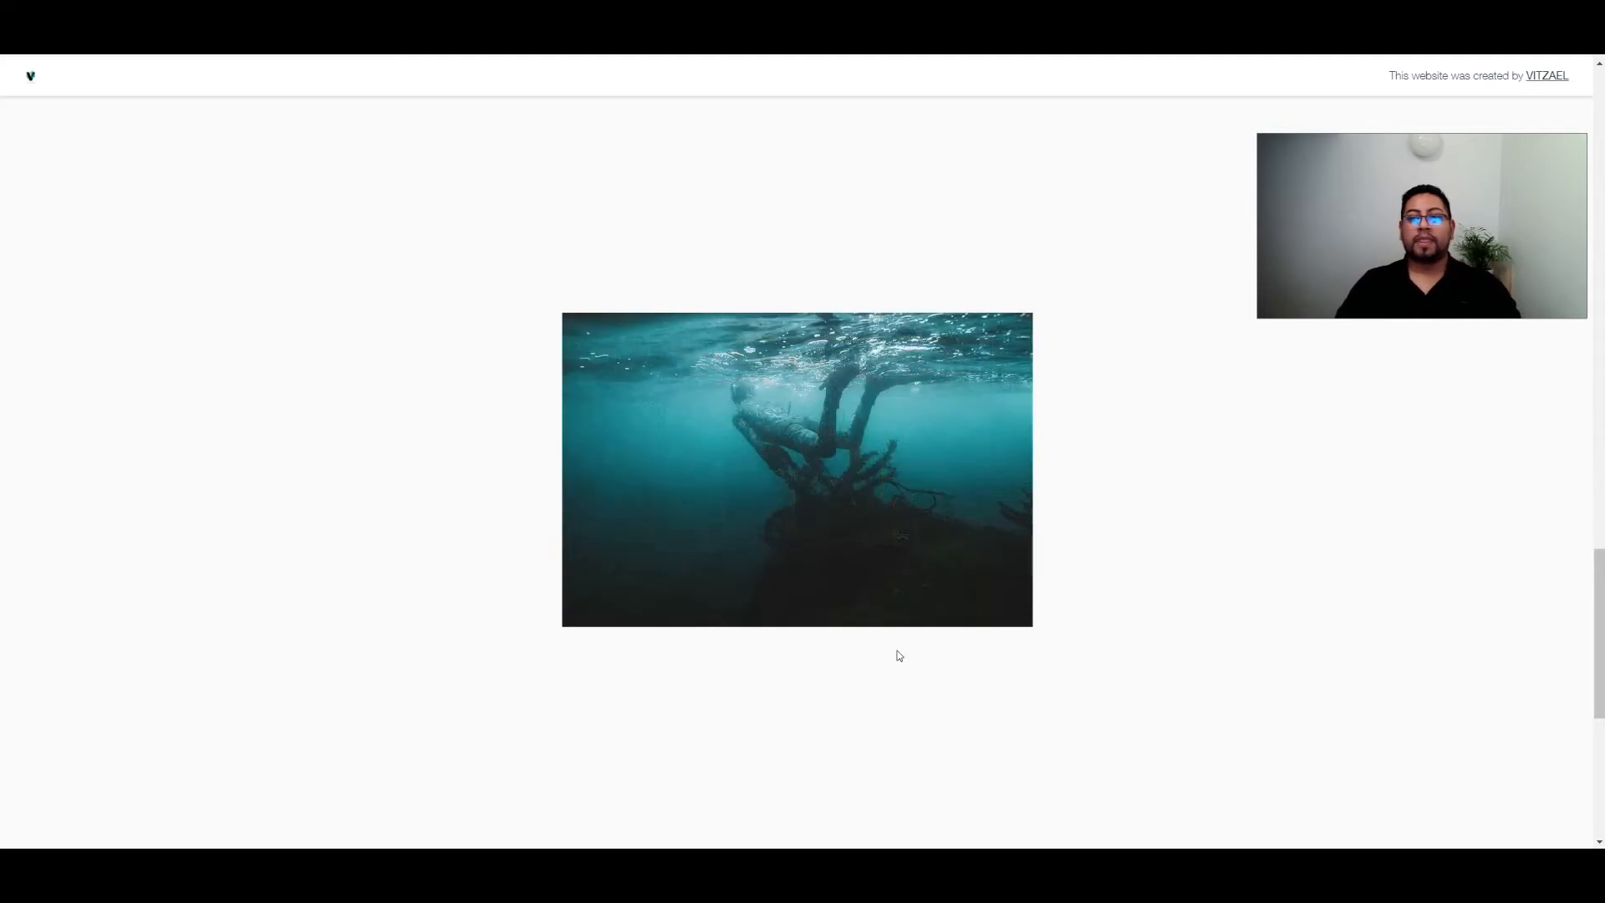
- Review the page's sections and code samples again, and replay the last video to check its behaviour on ending
scroll(924, 589, up, 10)
scroll(949, 676, up, 10)
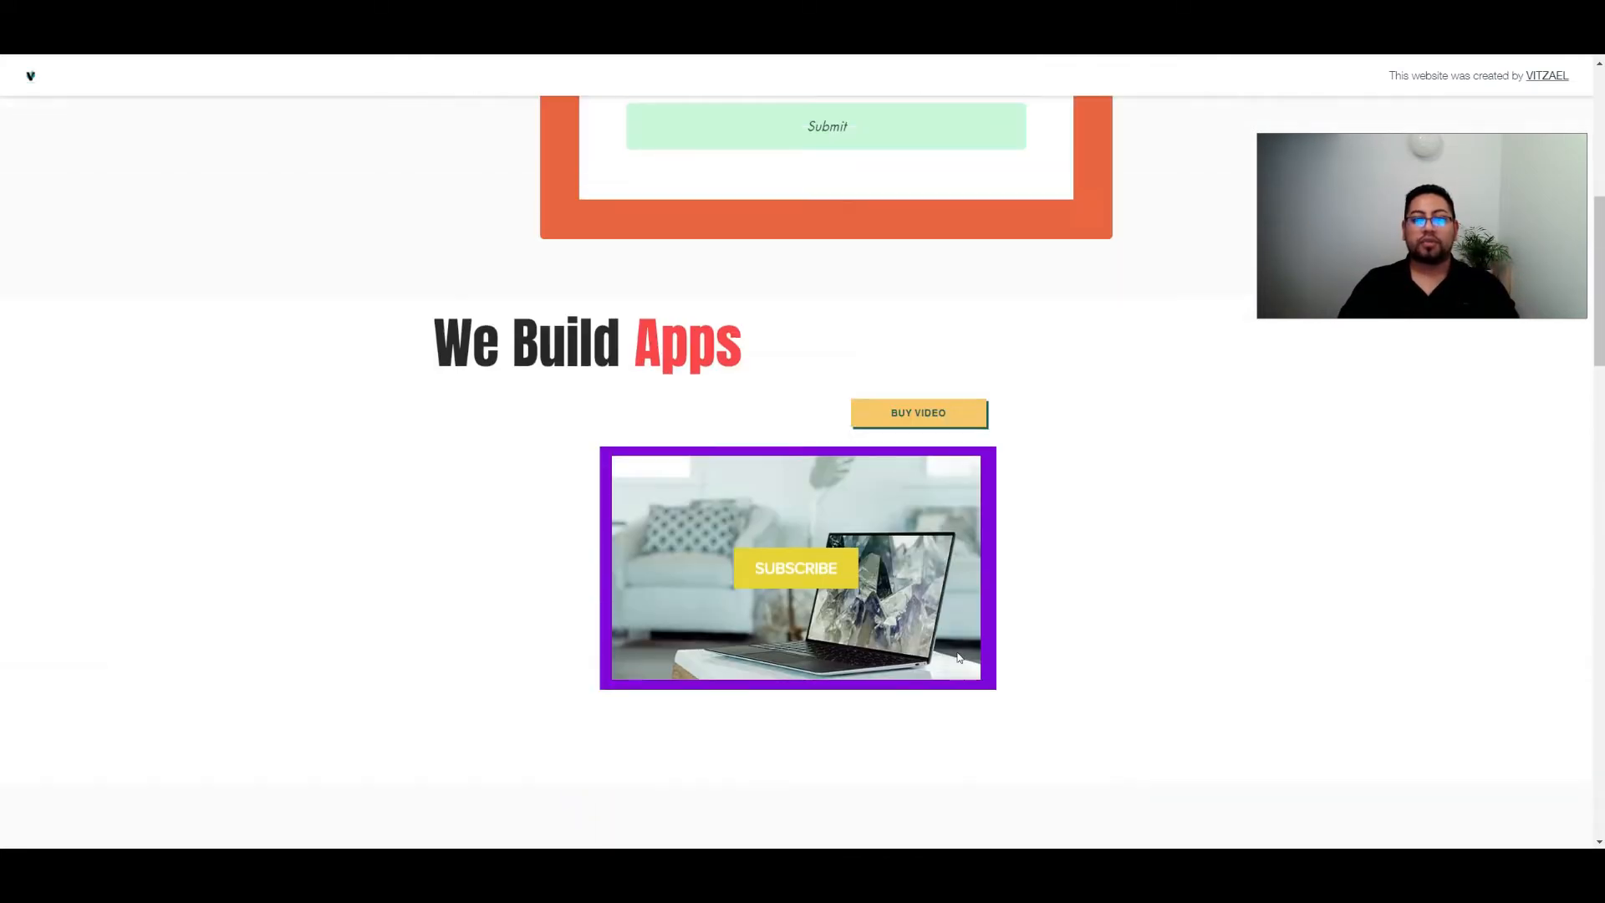
scroll(971, 622, down, 15)
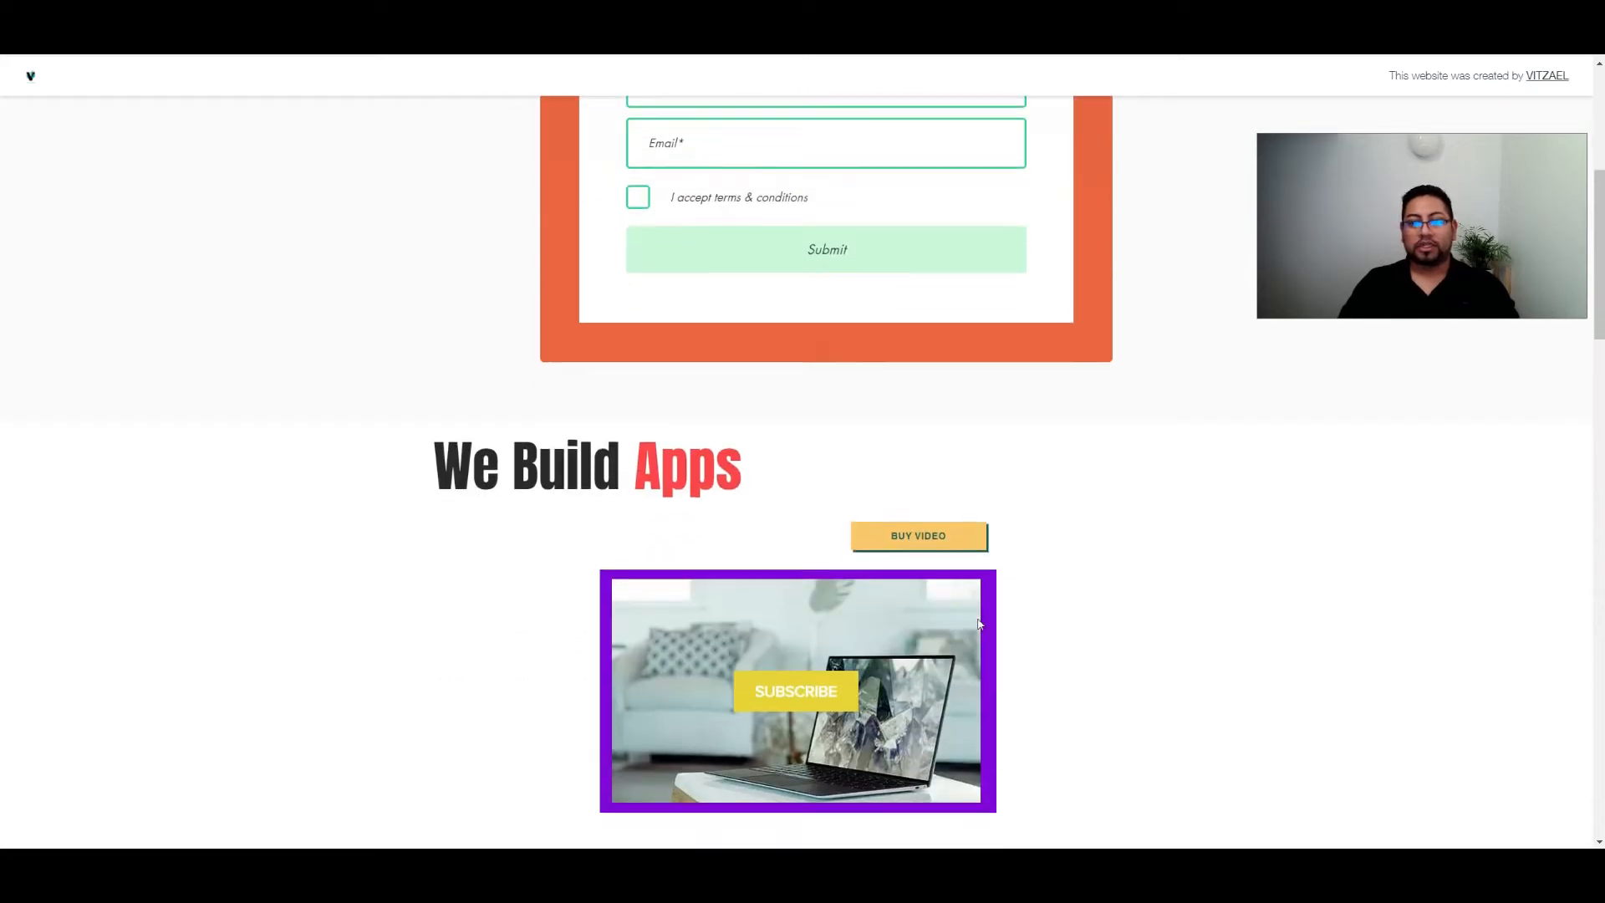
scroll(988, 633, down, 5)
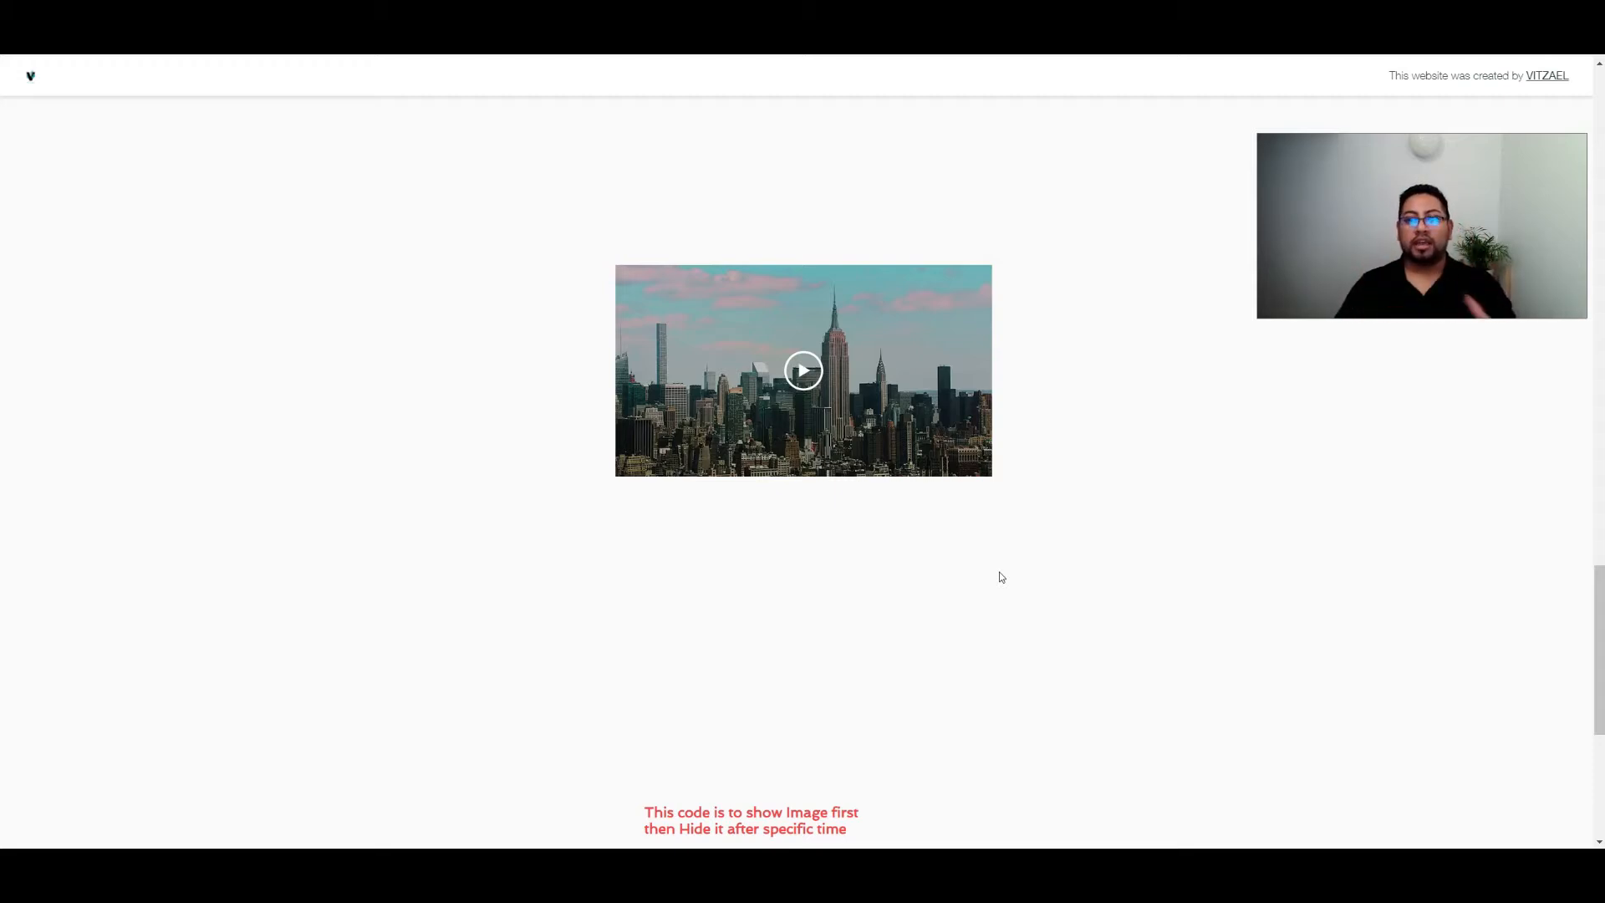
scroll(1001, 576, up, 5)
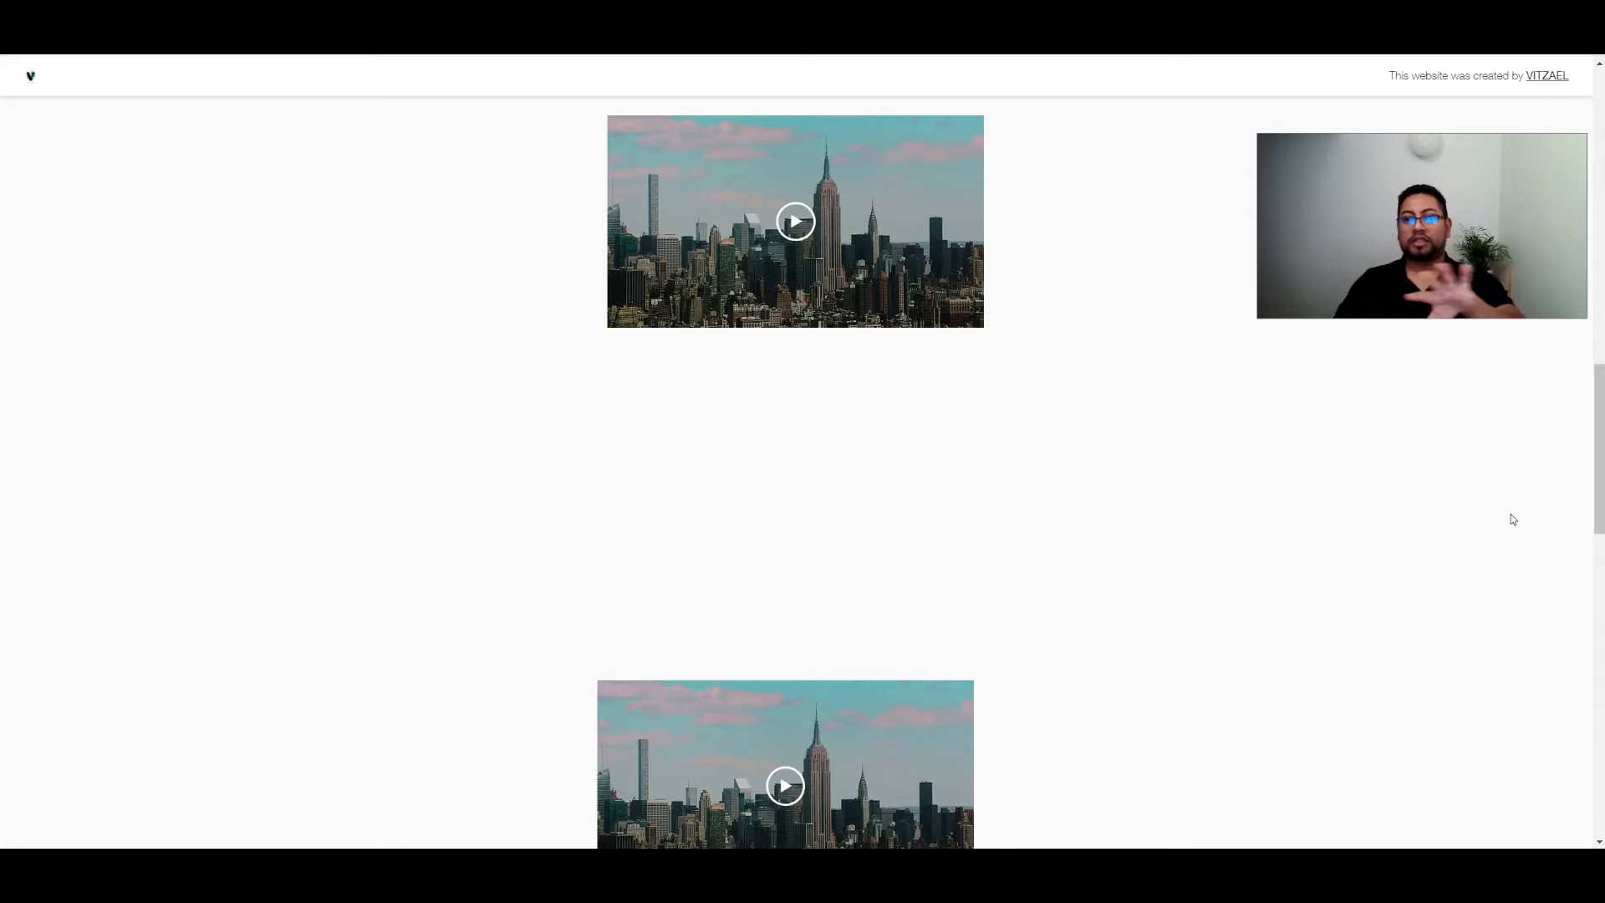
scroll(1498, 532, down, 1)
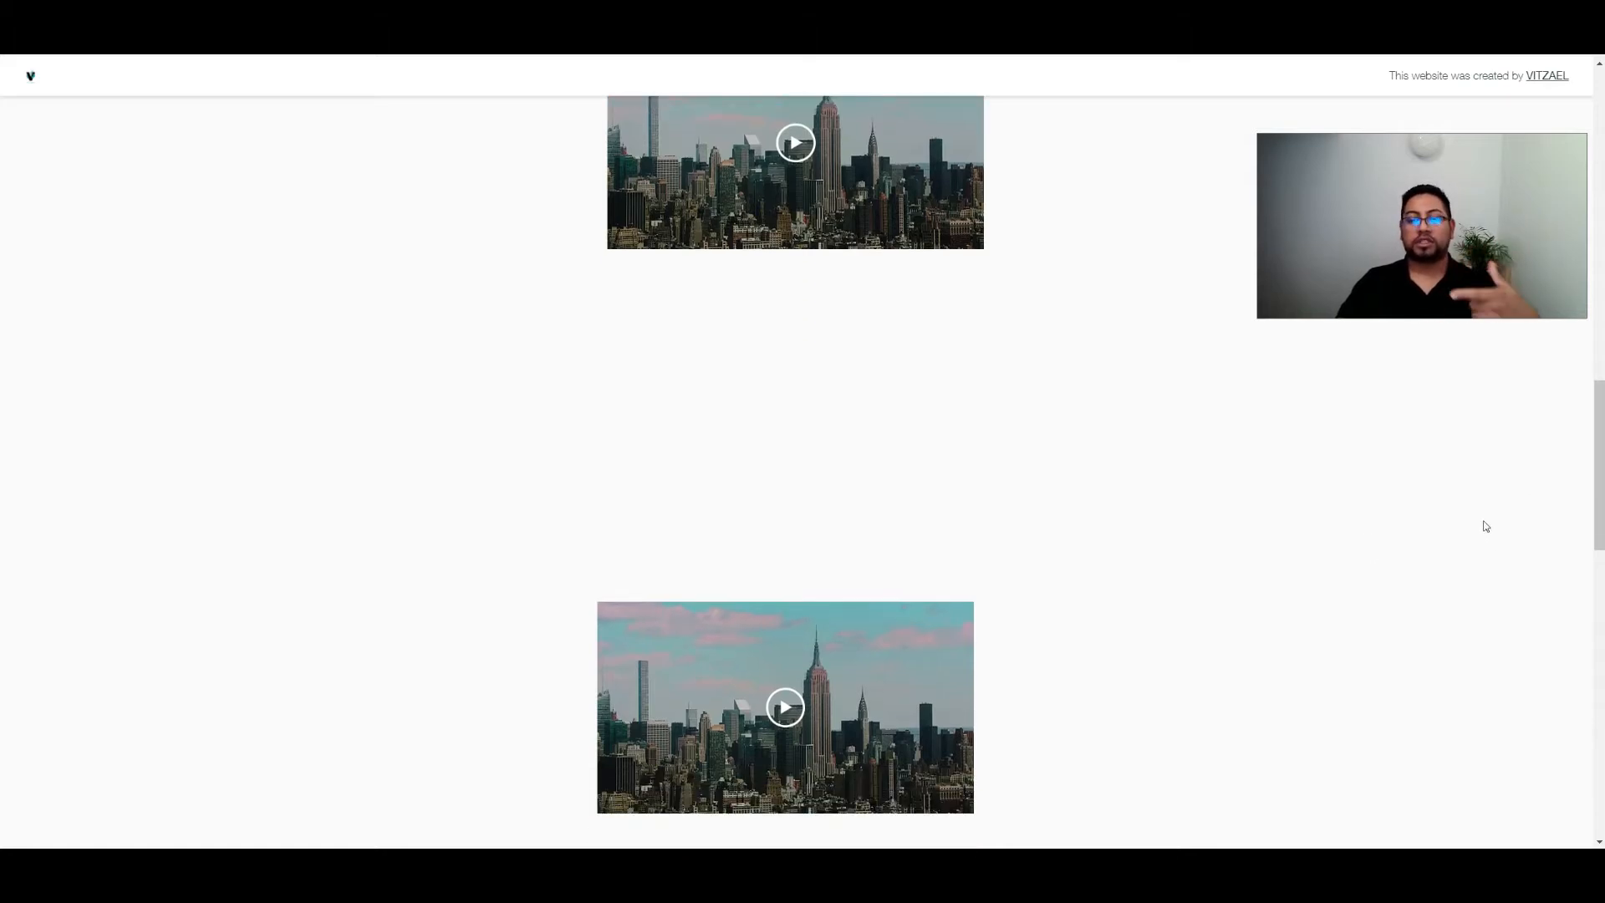
scroll(1471, 539, down, 4)
scroll(1429, 543, down, 6)
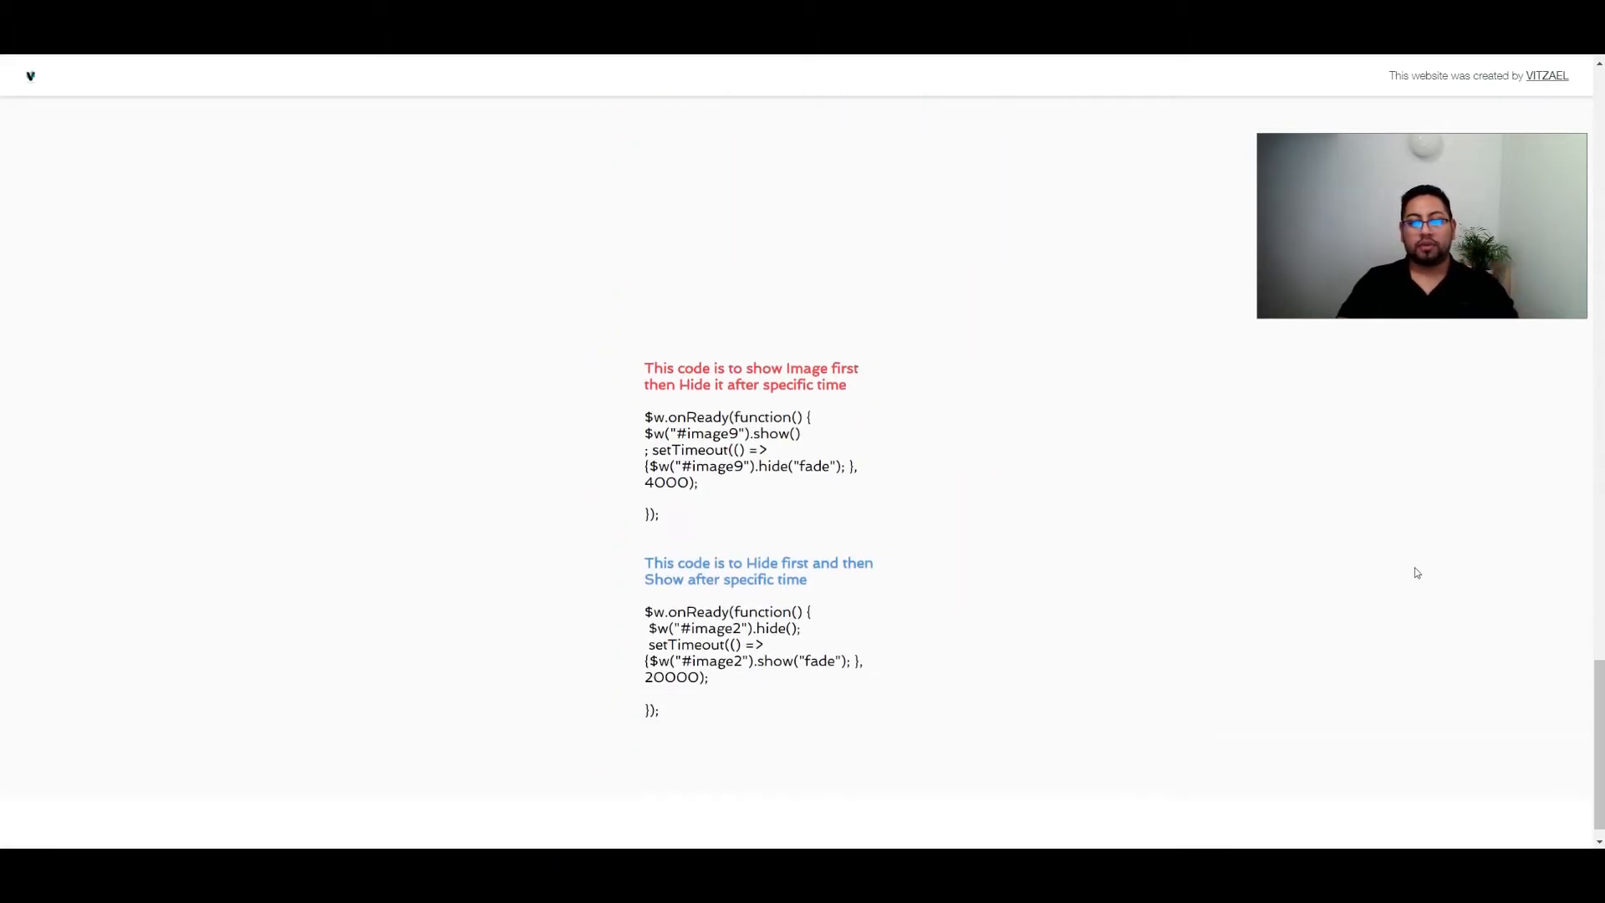
scroll(1393, 548, down, 7)
scroll(1394, 535, up, 10)
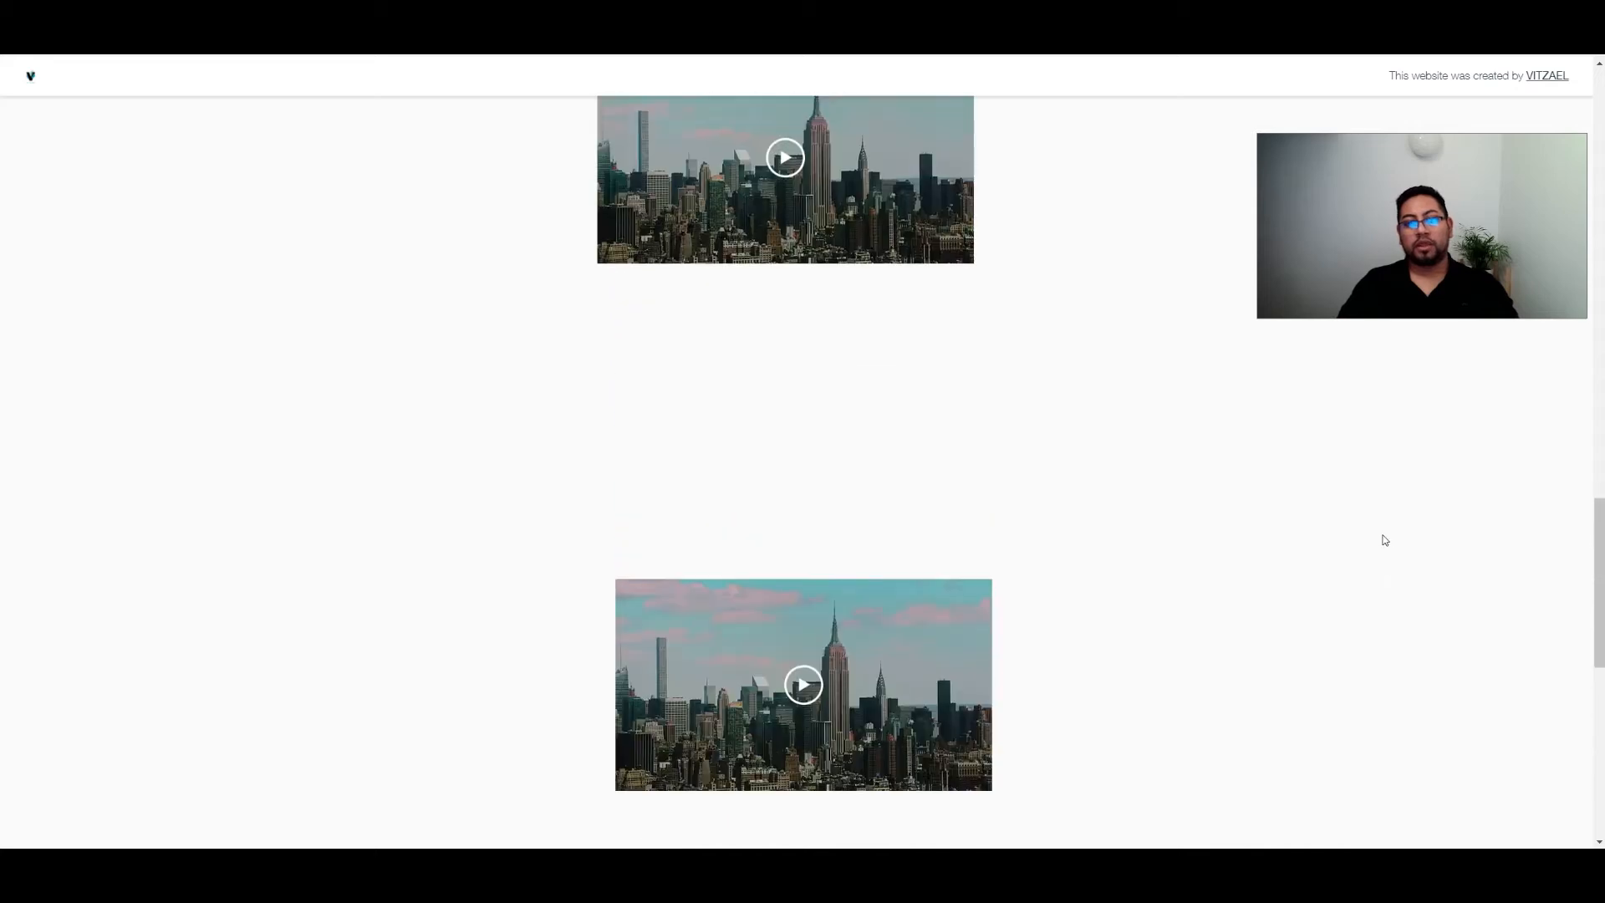
scroll(1384, 543, down, 3)
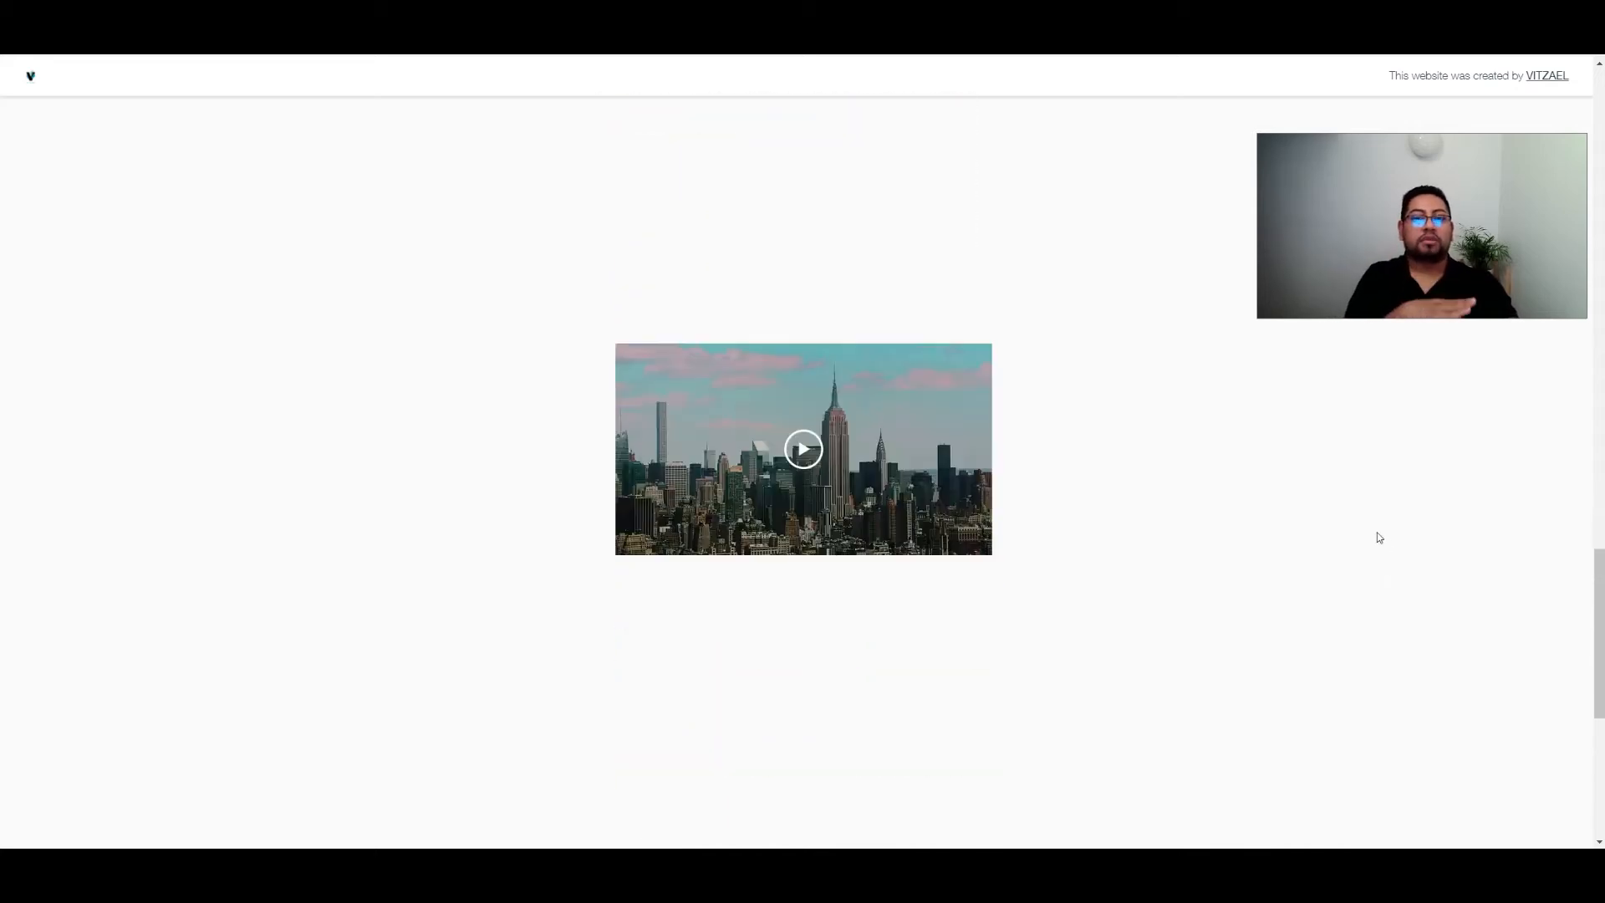
click(817, 449)
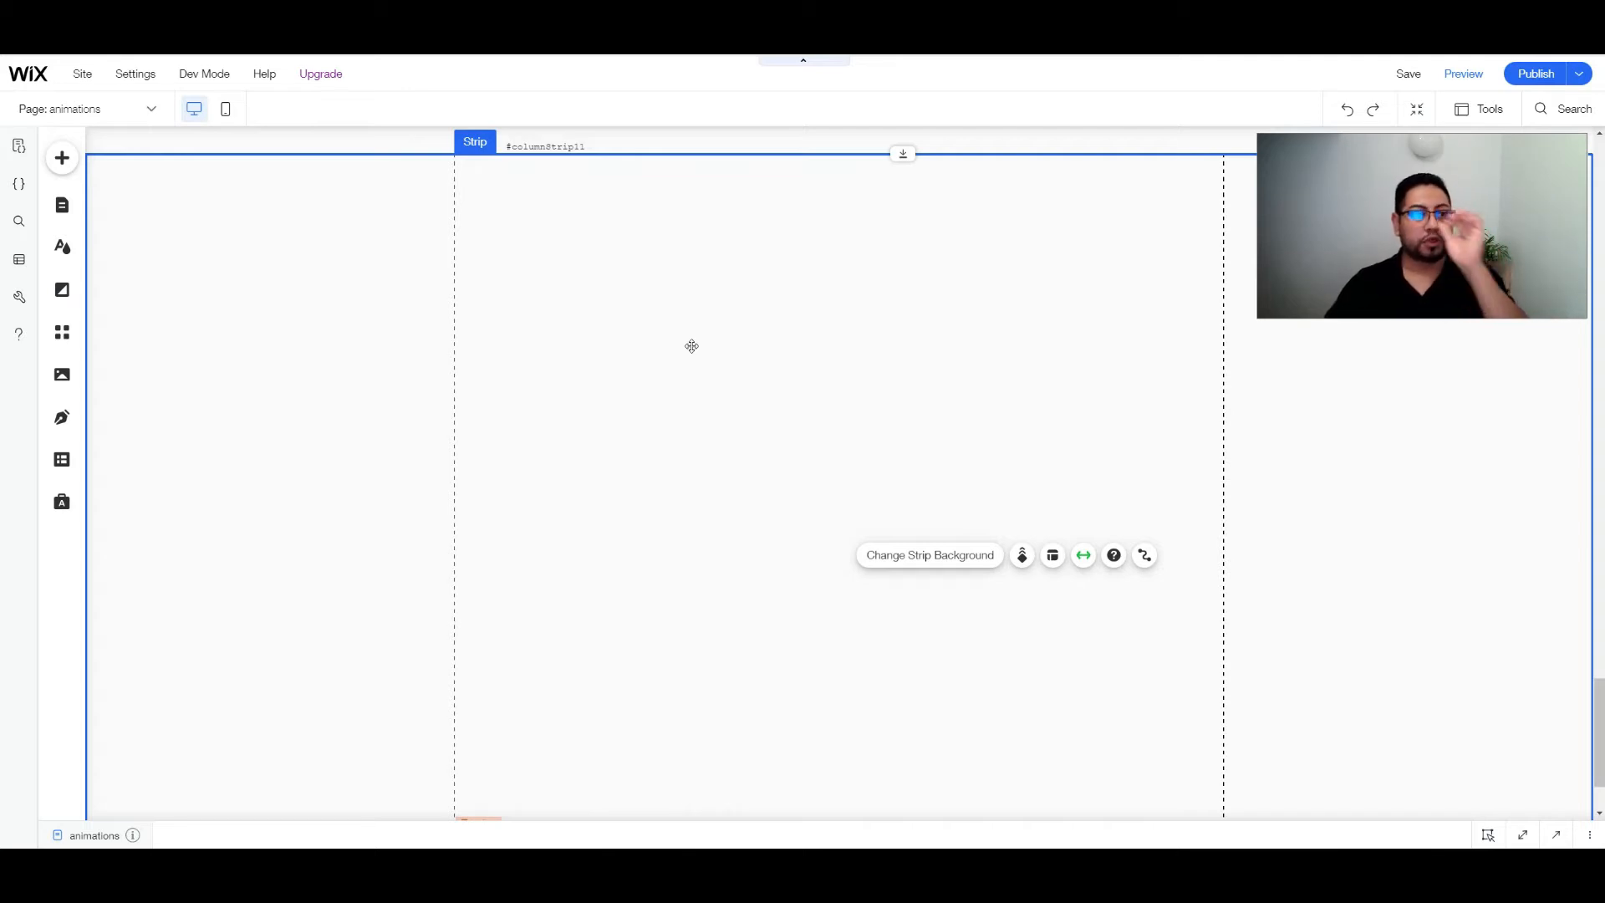
- Add a Video Upload single video player from the Embed elements to the empty strip in the Wix editor
click(76, 166)
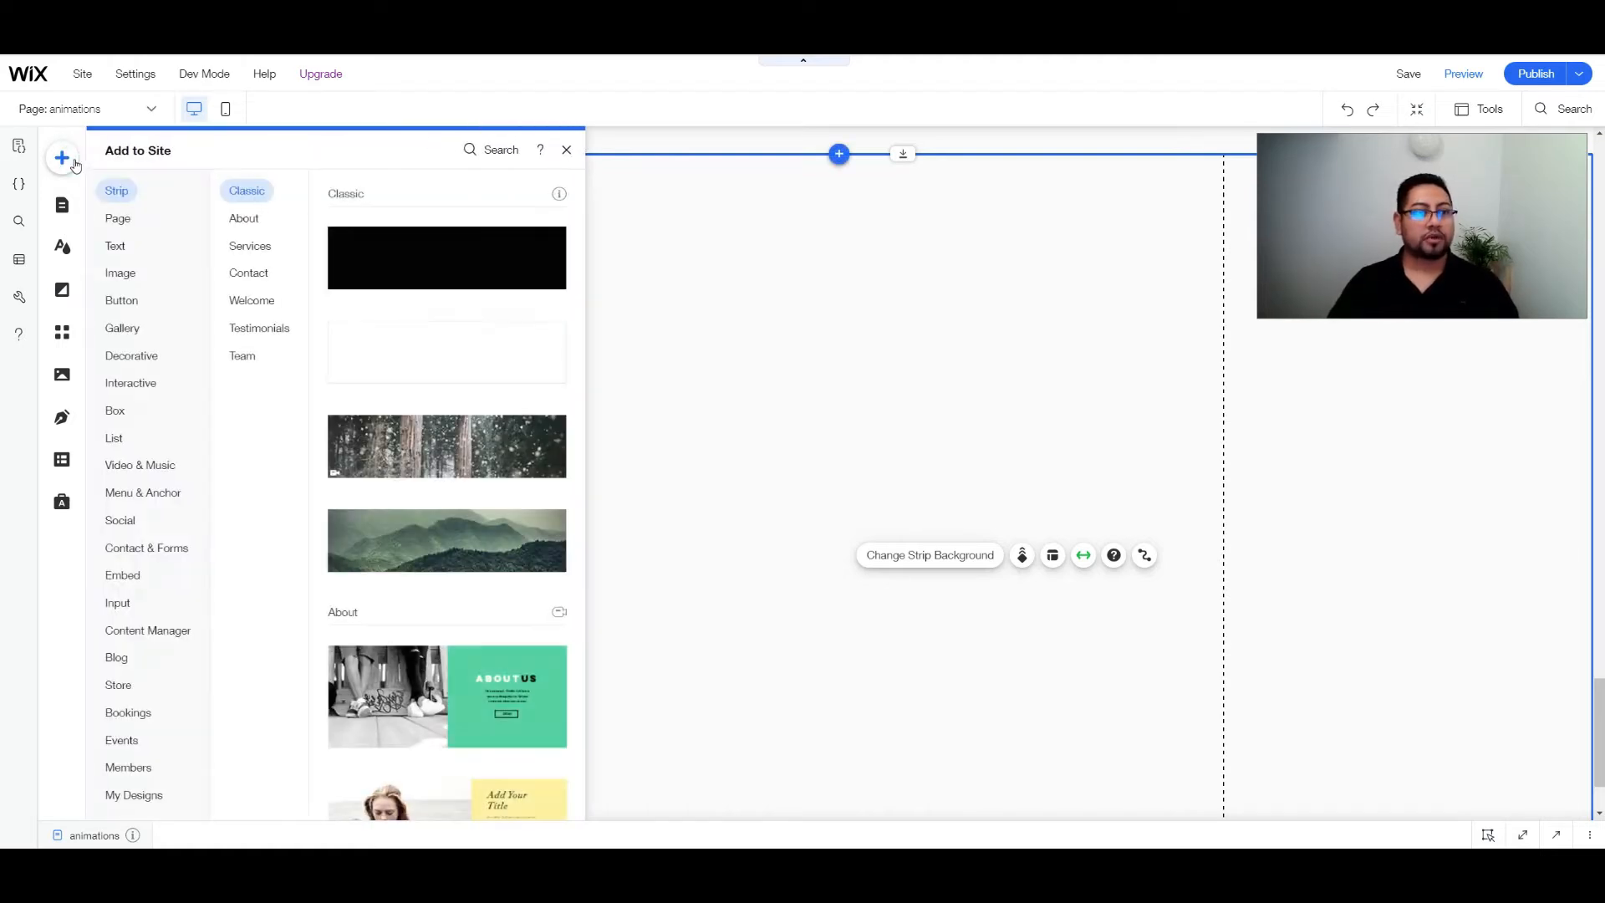
click(124, 602)
click(134, 628)
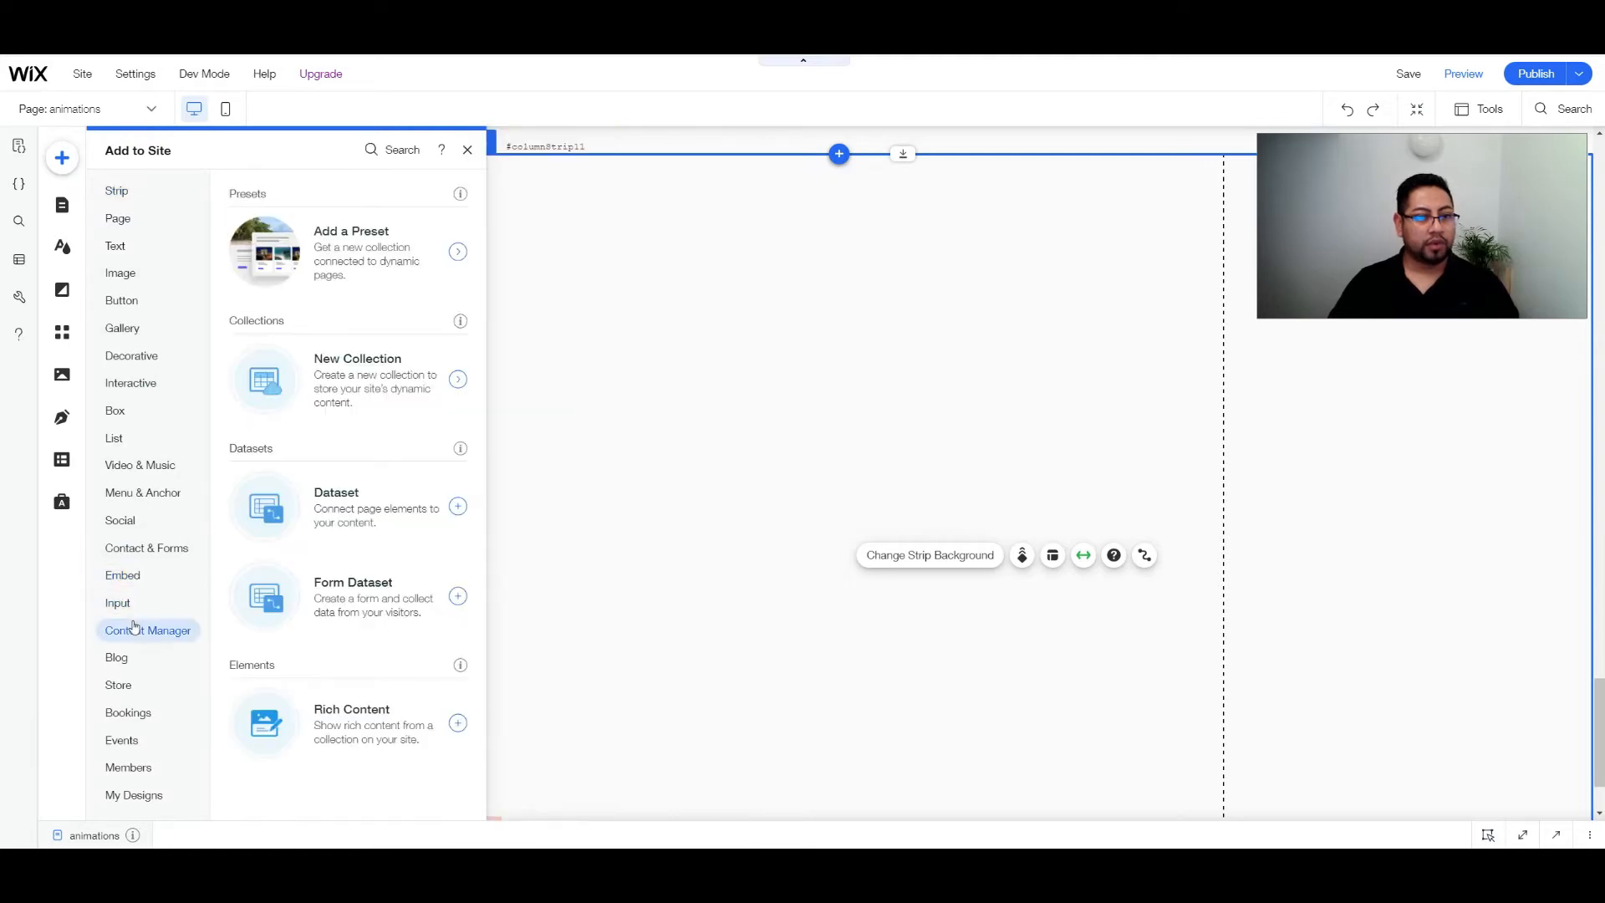
click(129, 589)
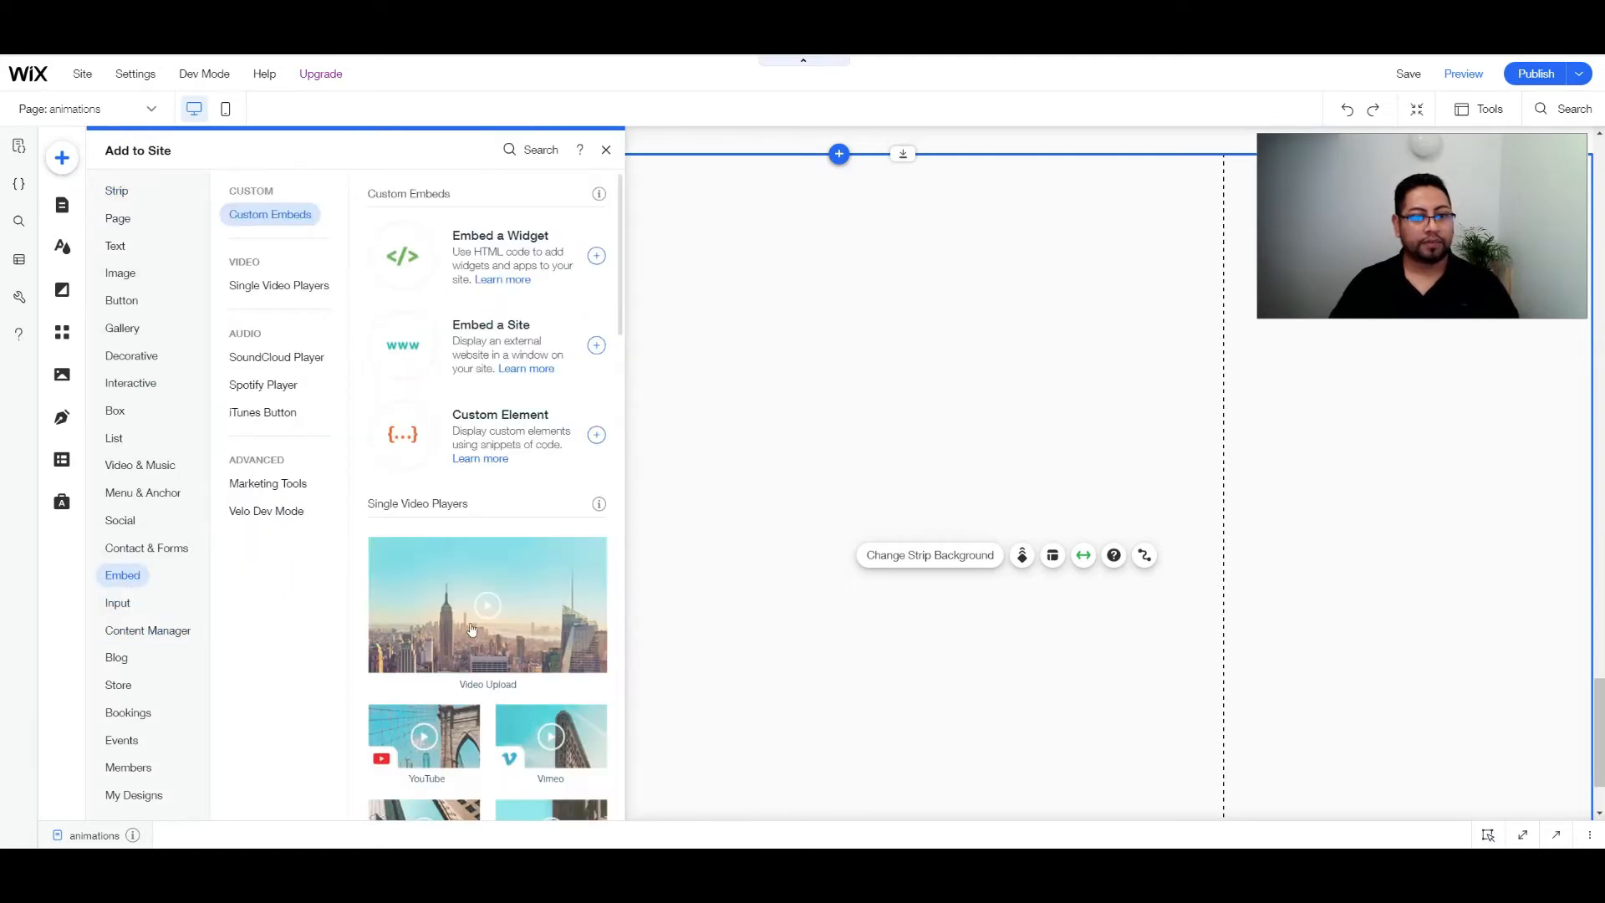
drag(464, 627, 775, 427)
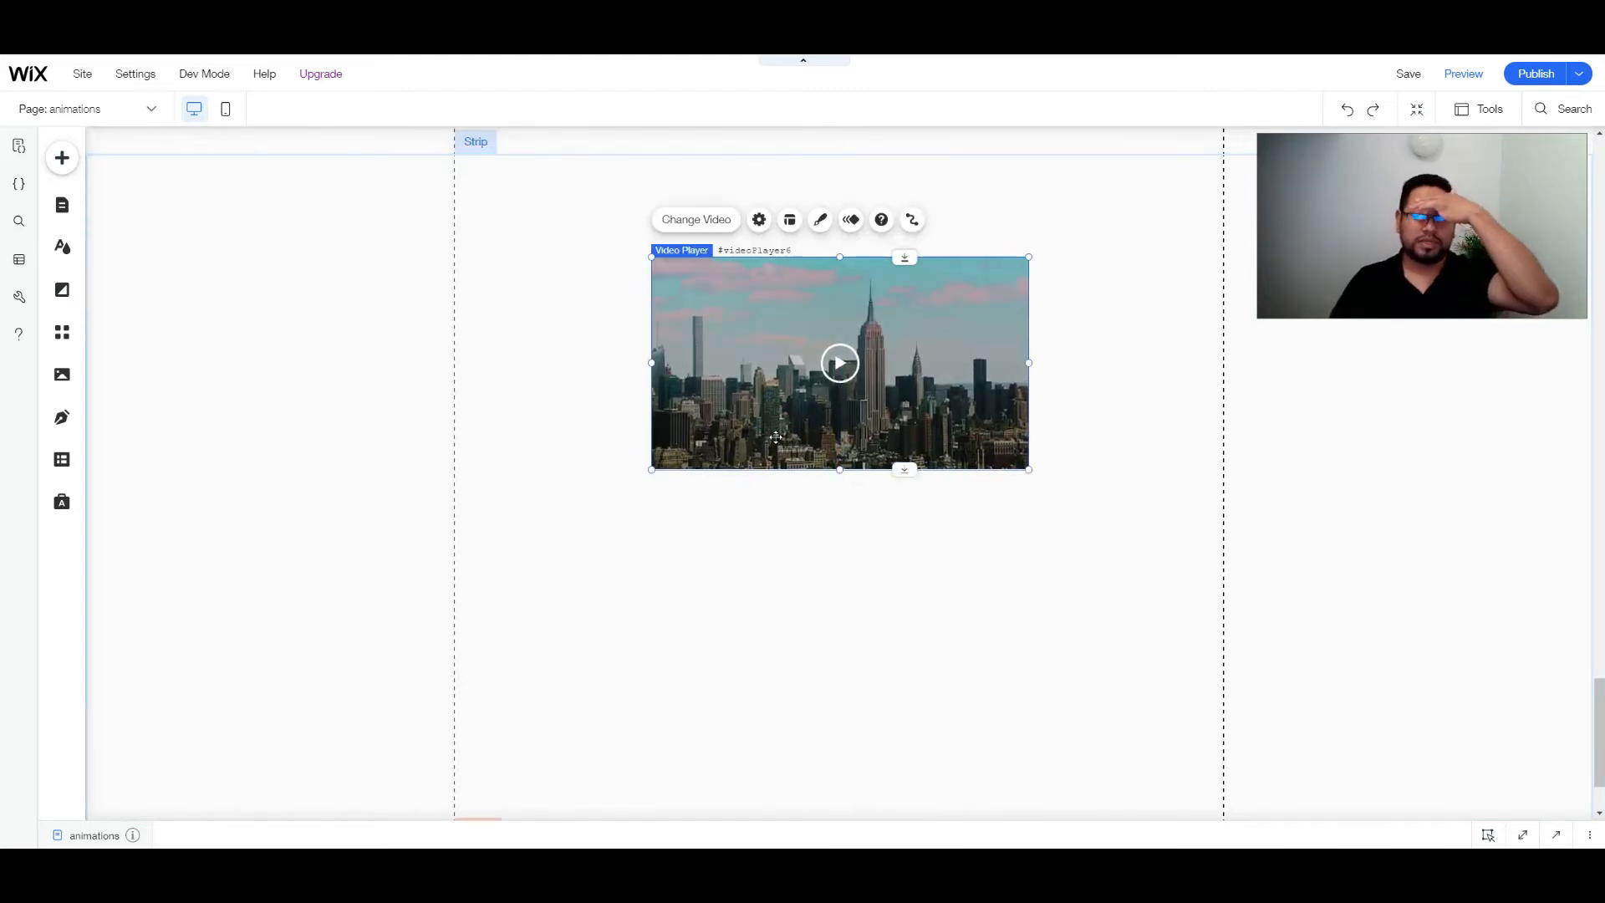
- Open the new video player's settings and view the site files available as a replacement video, leaving without choosing one
click(698, 223)
click(1177, 415)
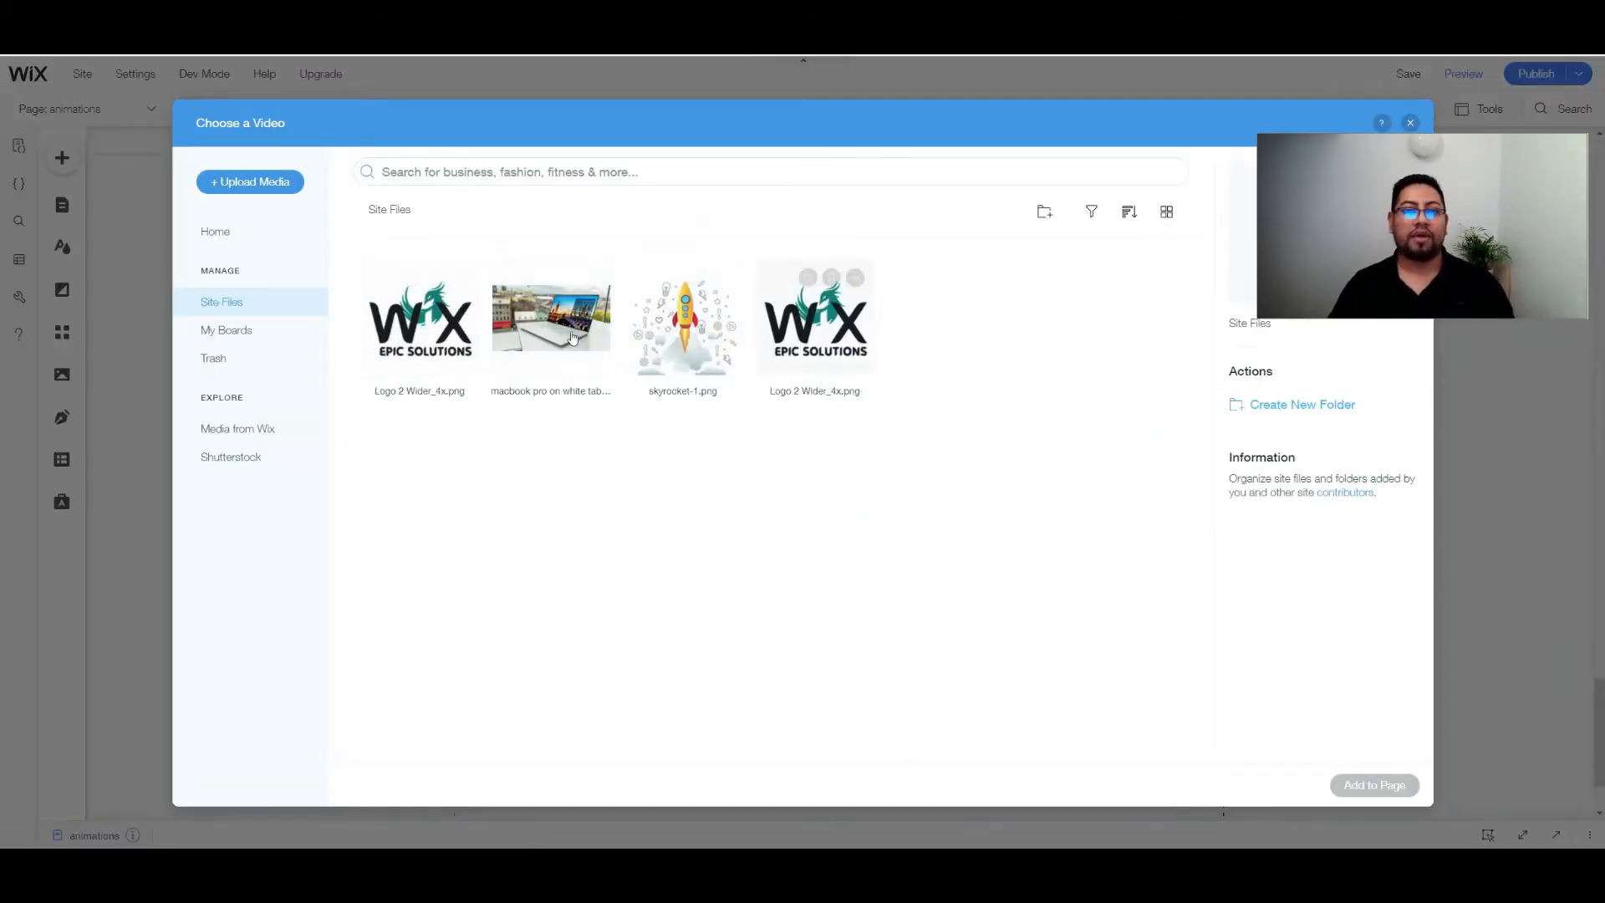
click(1410, 124)
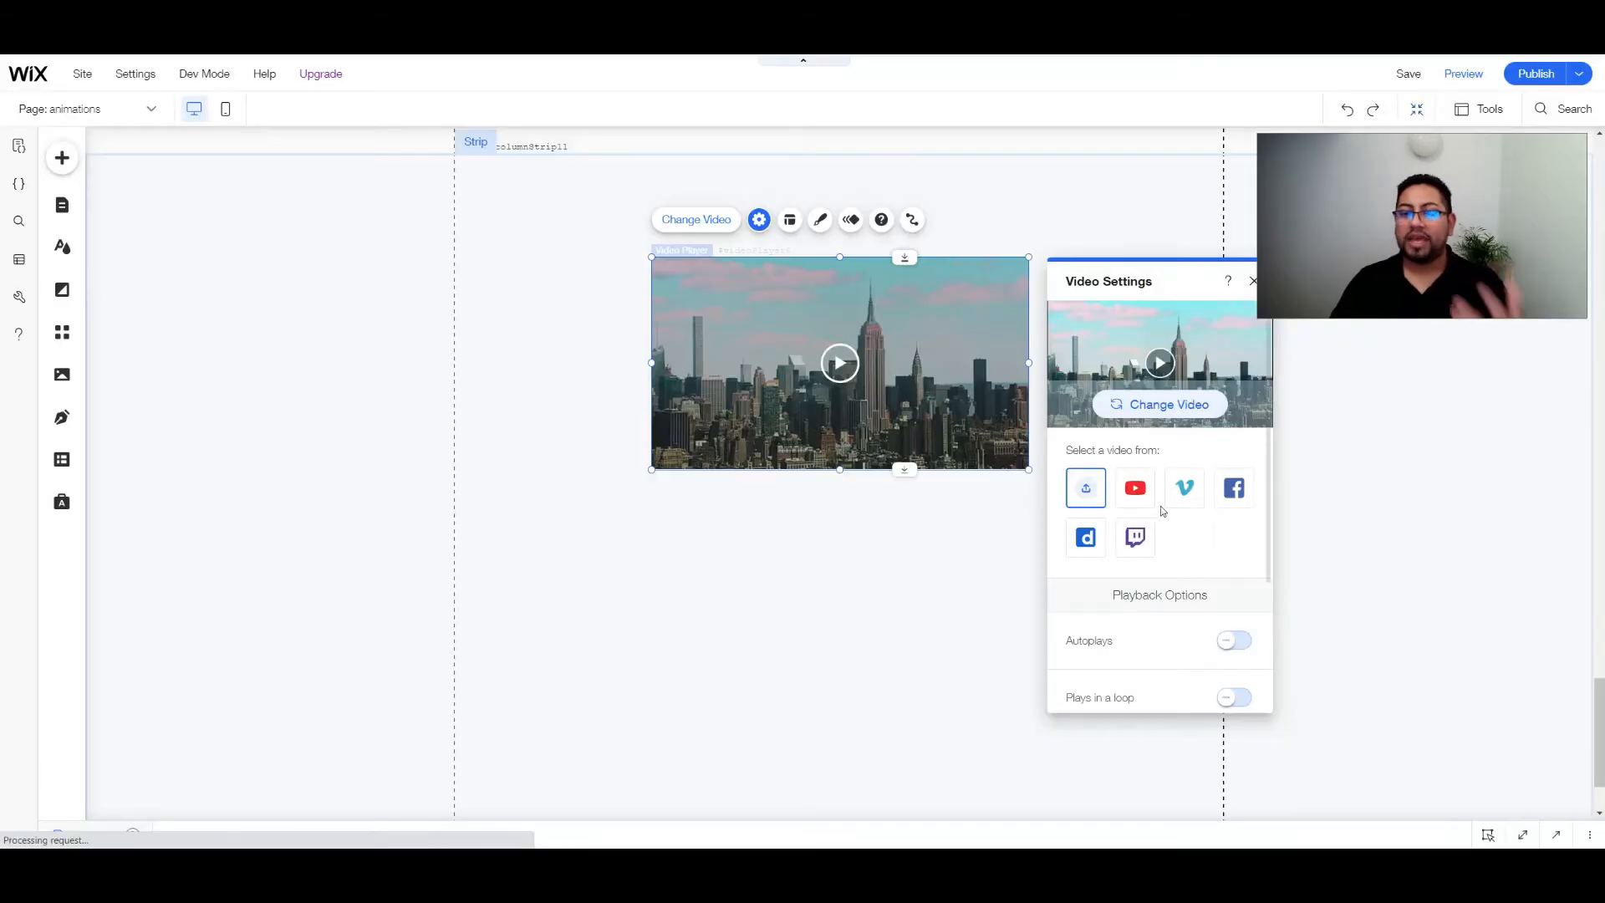
- Switch the video player's source to YouTube and turn on looped playback
click(1135, 490)
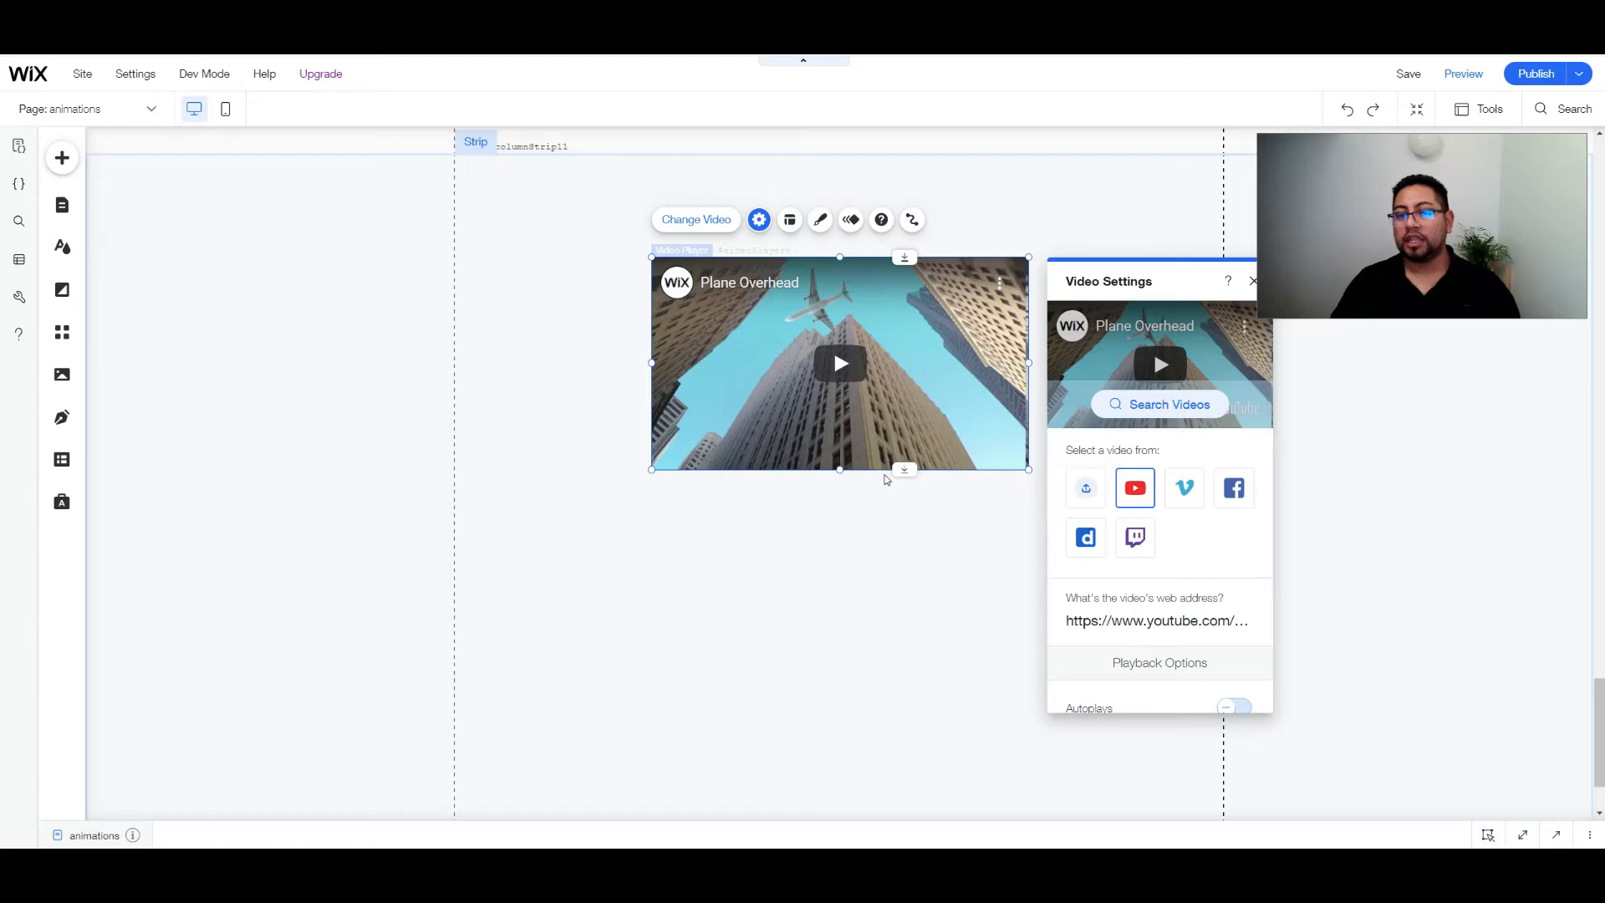
scroll(1170, 468, down, 2)
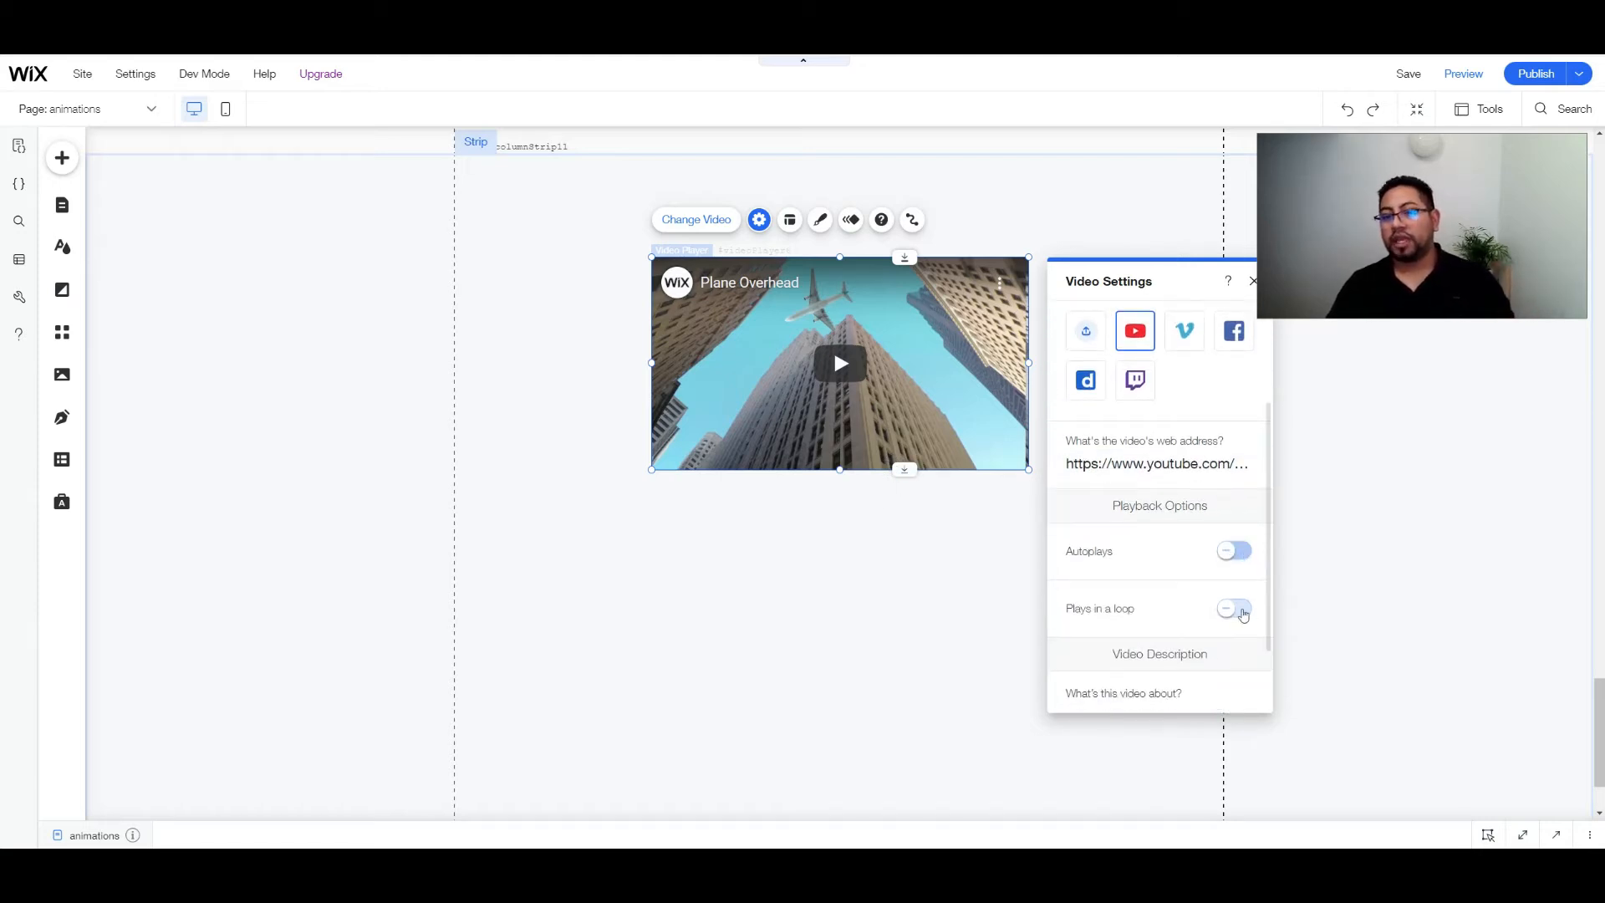
click(1236, 608)
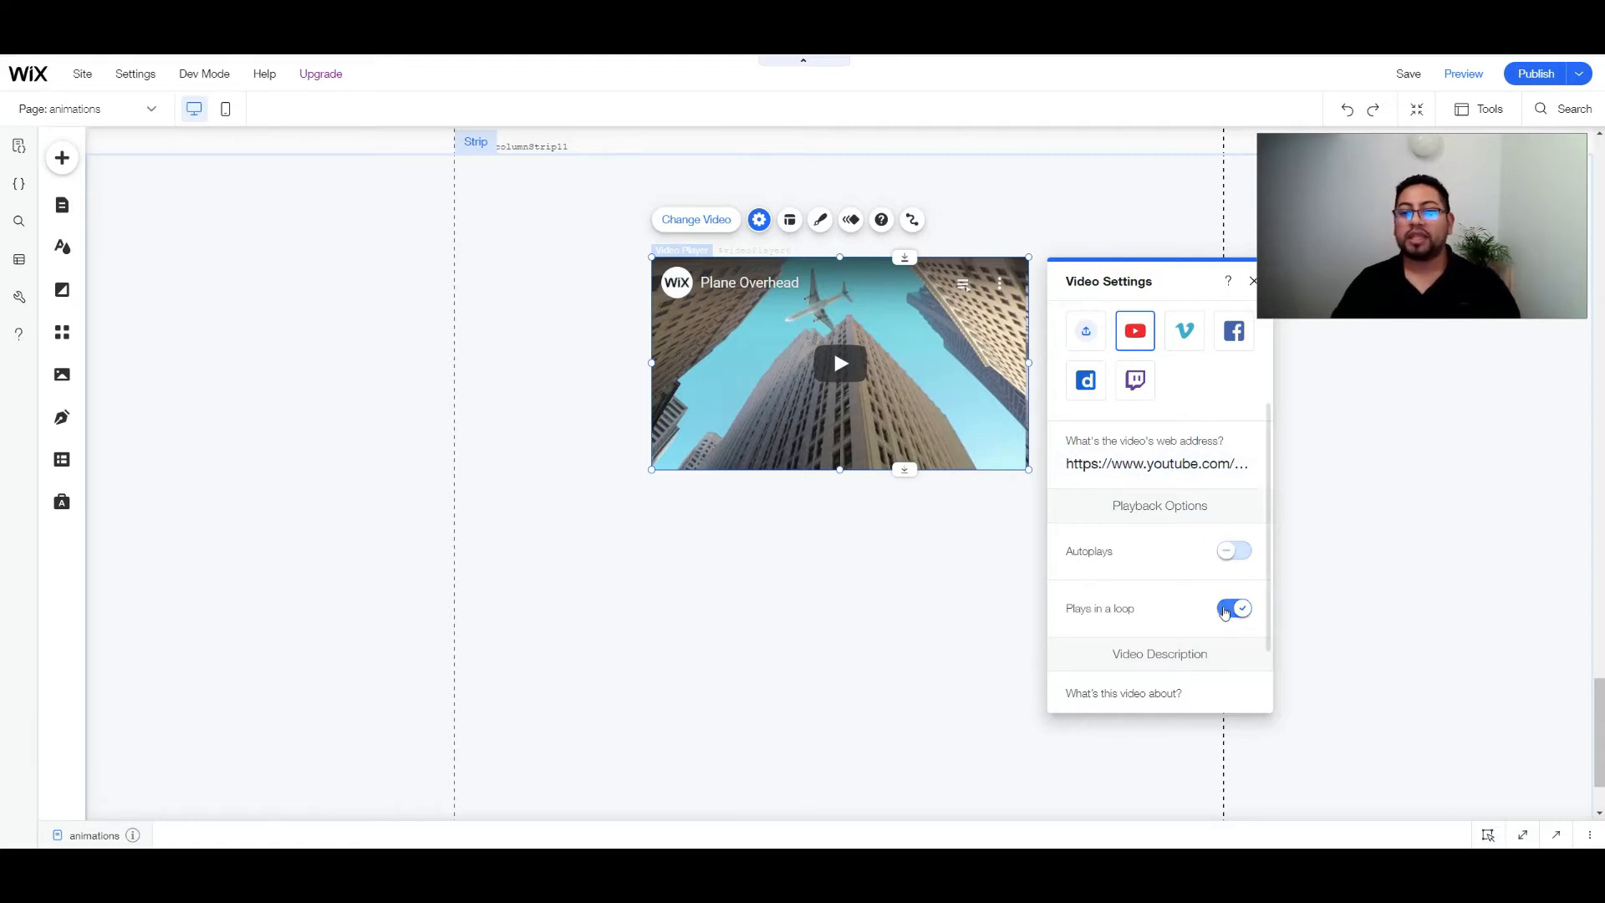
mouse_move(1256, 438)
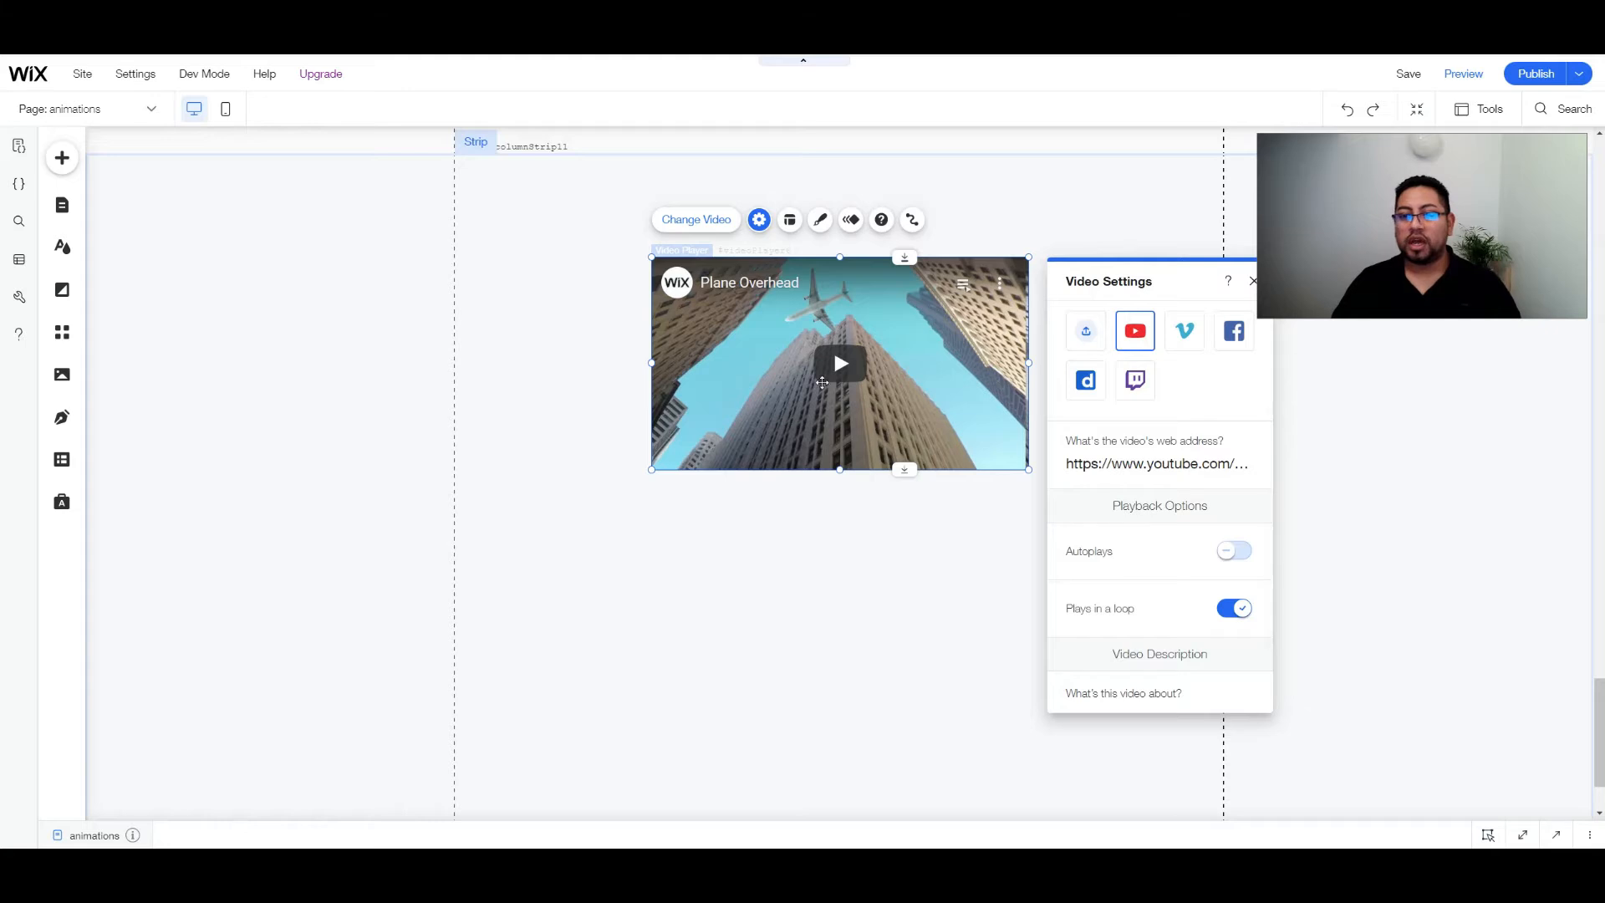
scroll(989, 388, up, 1)
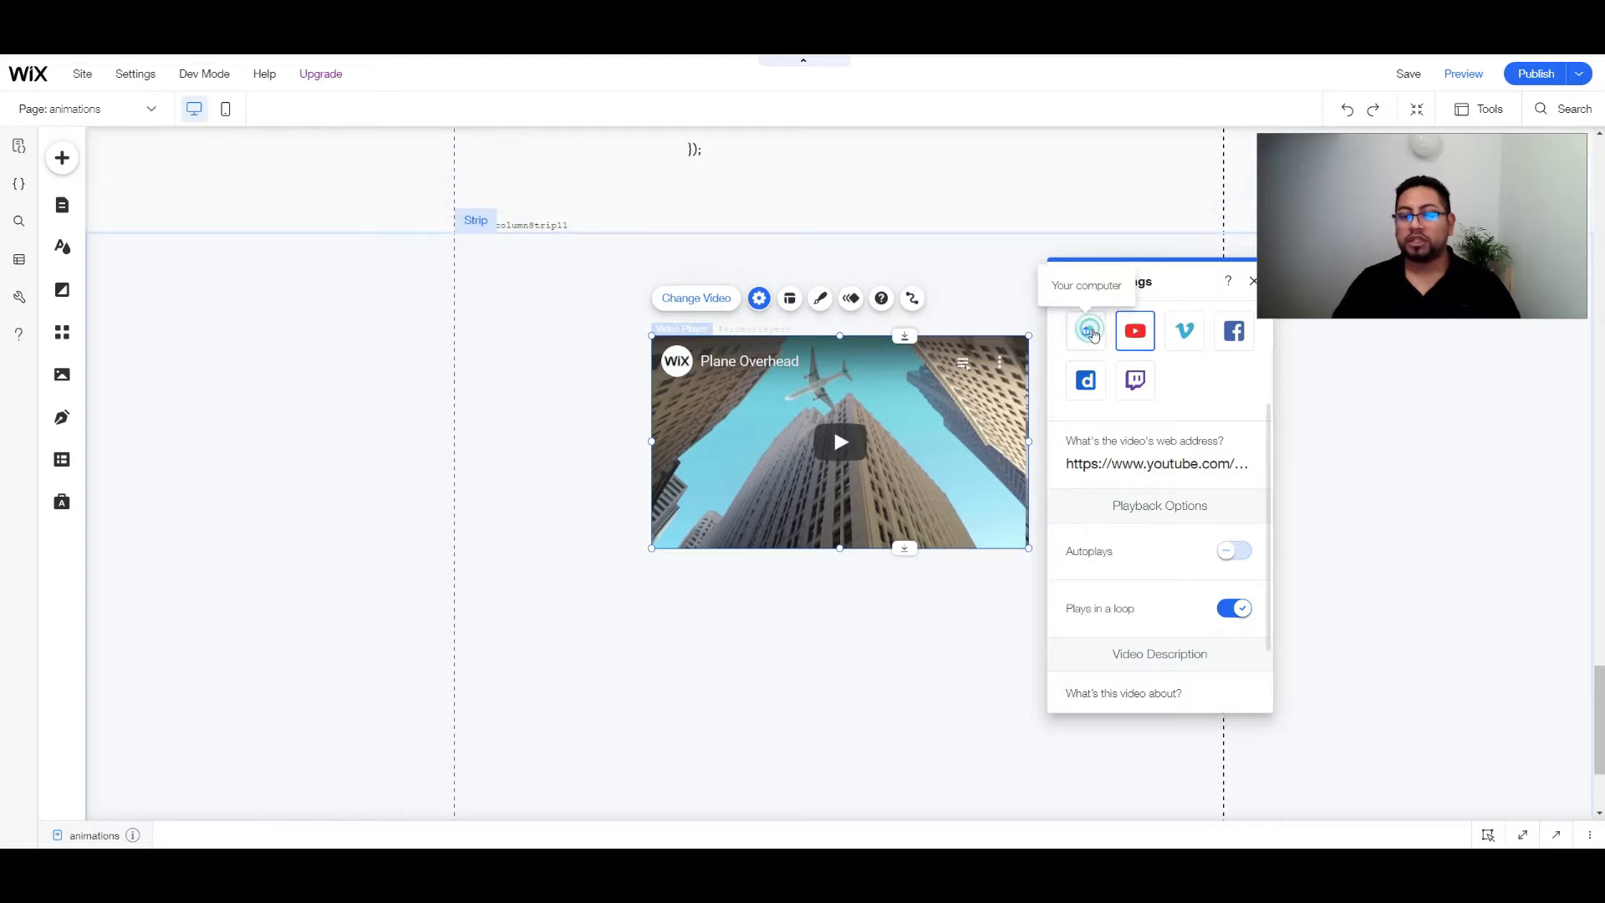
- Set the video player's source back to a computer upload and close the video settings
click(1086, 332)
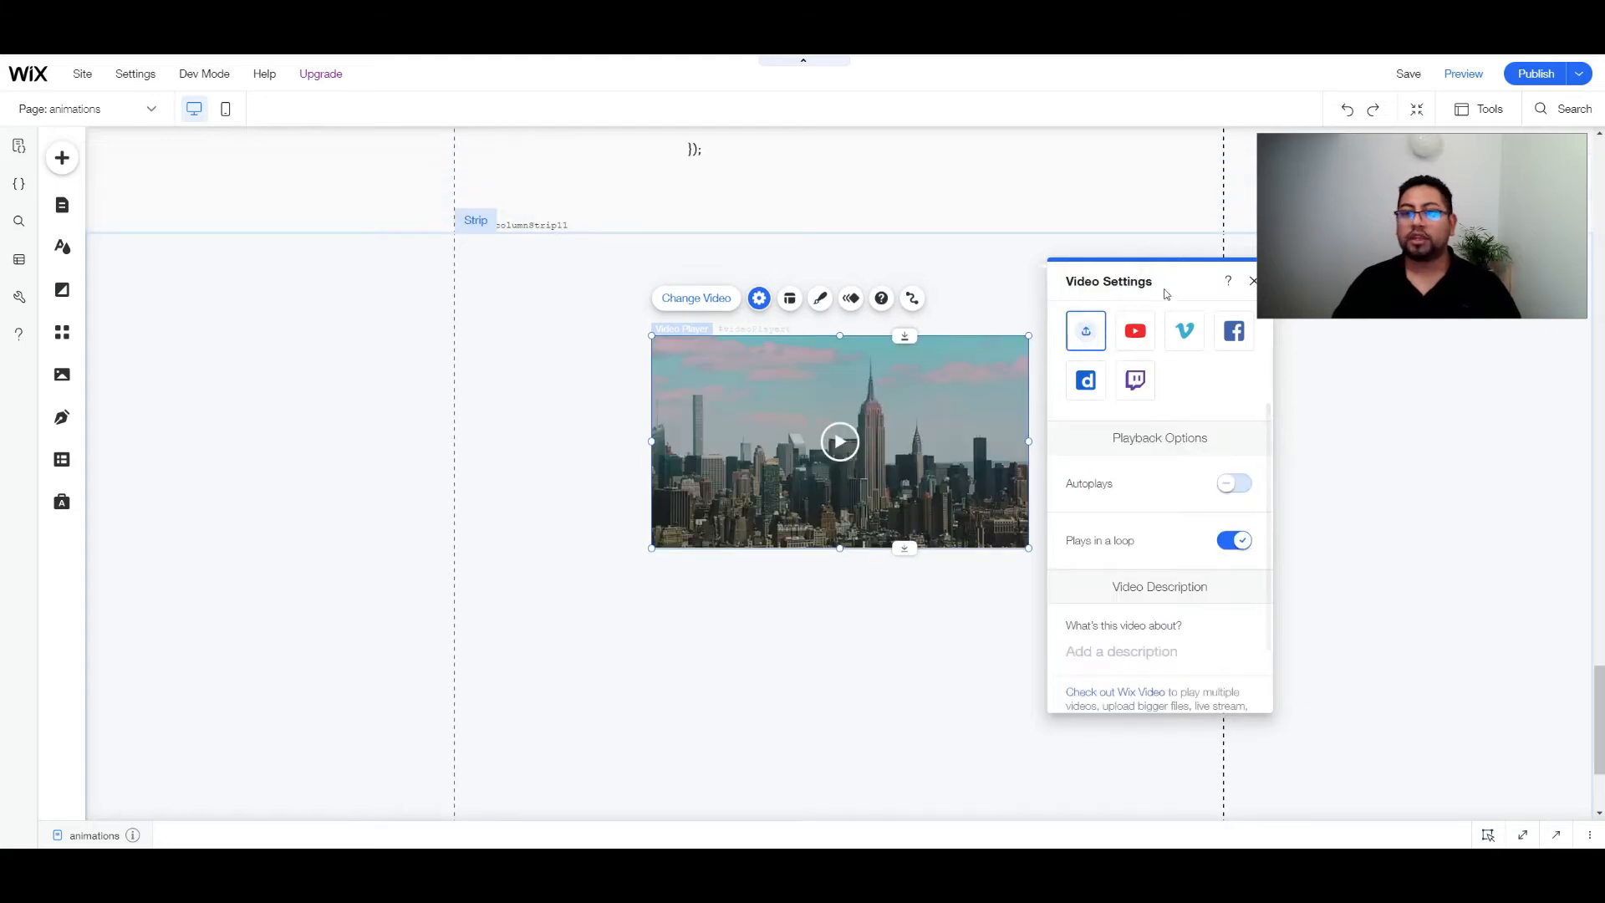
drag(1149, 287, 980, 286)
click(1086, 281)
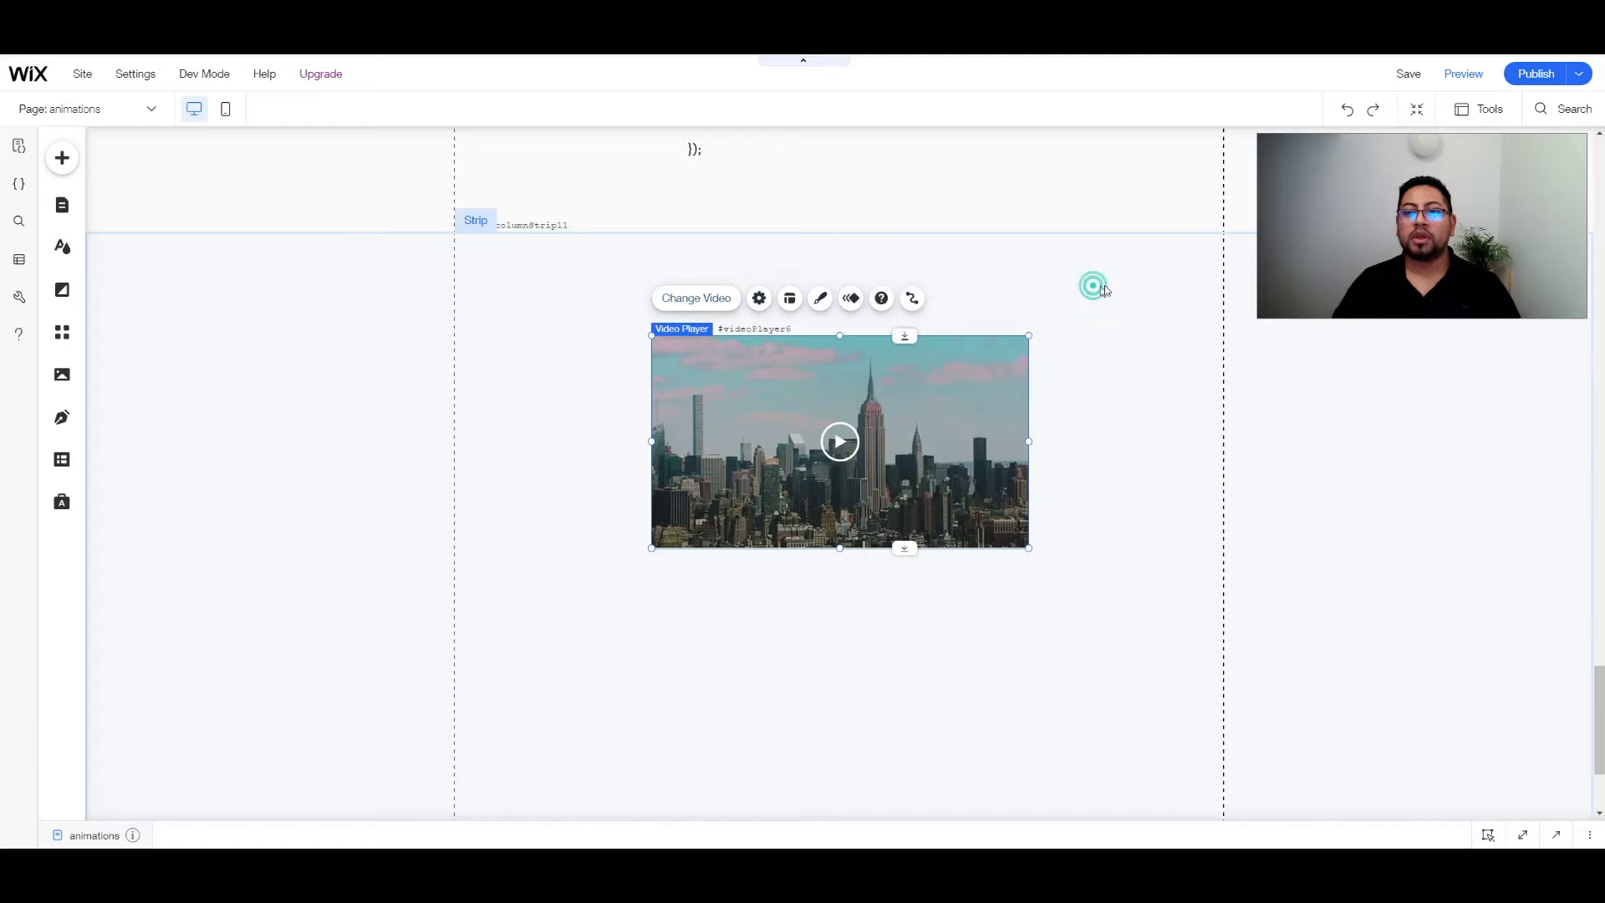
scroll(1090, 361, down, 2)
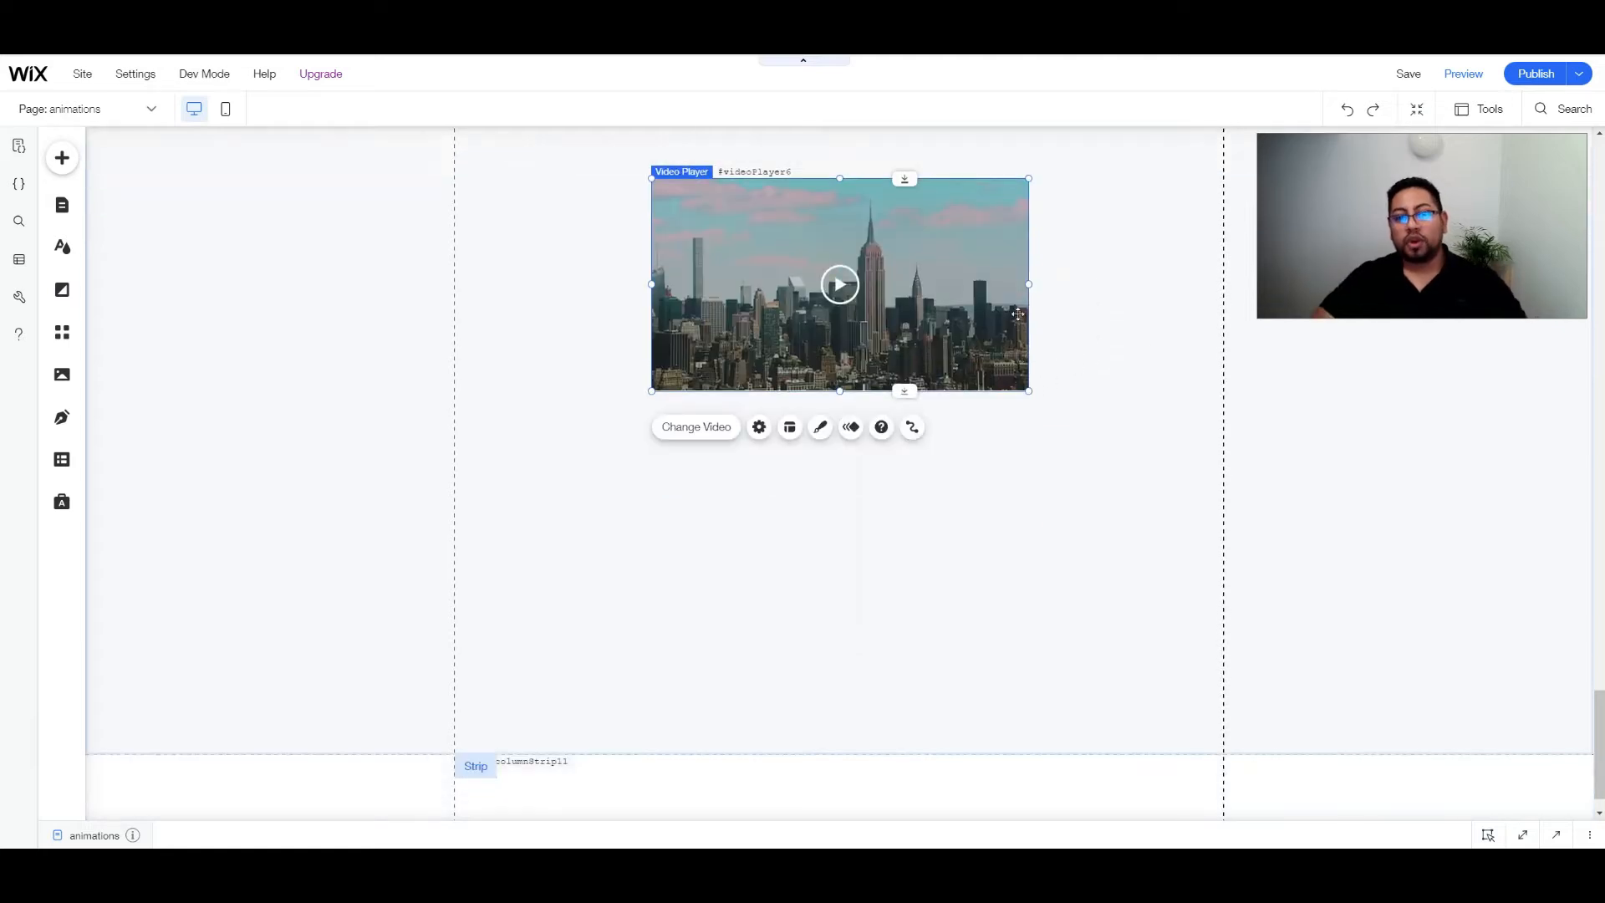
scroll(1141, 418, up, 1)
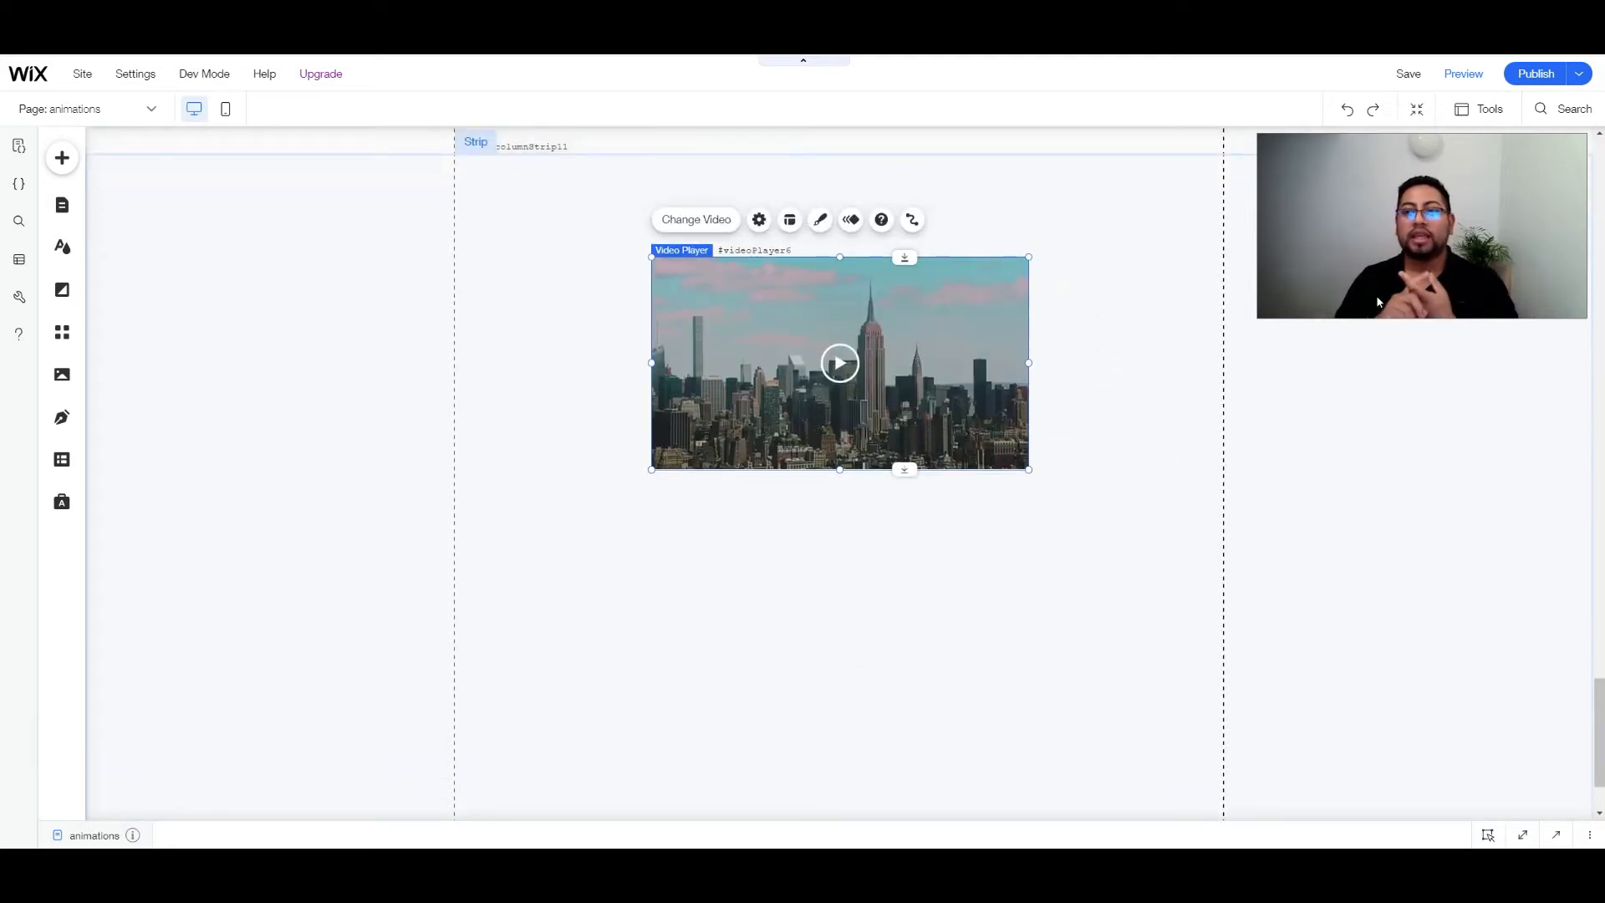
- Add the Unsplash photo of a laptop on a wooden table to the page
click(63, 160)
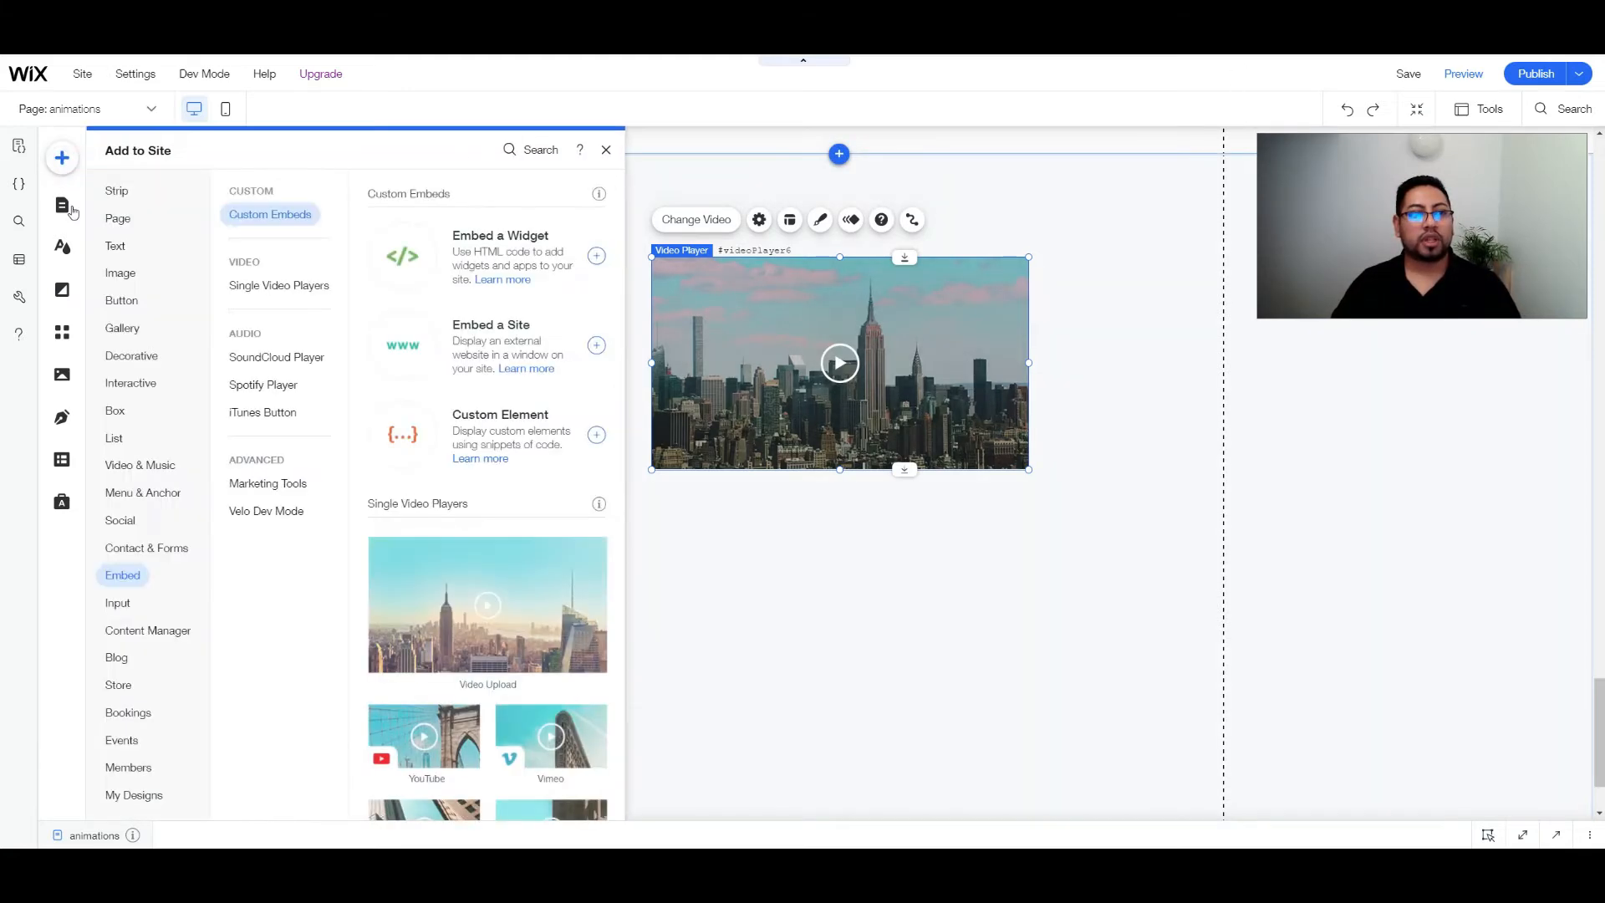
click(119, 272)
click(393, 263)
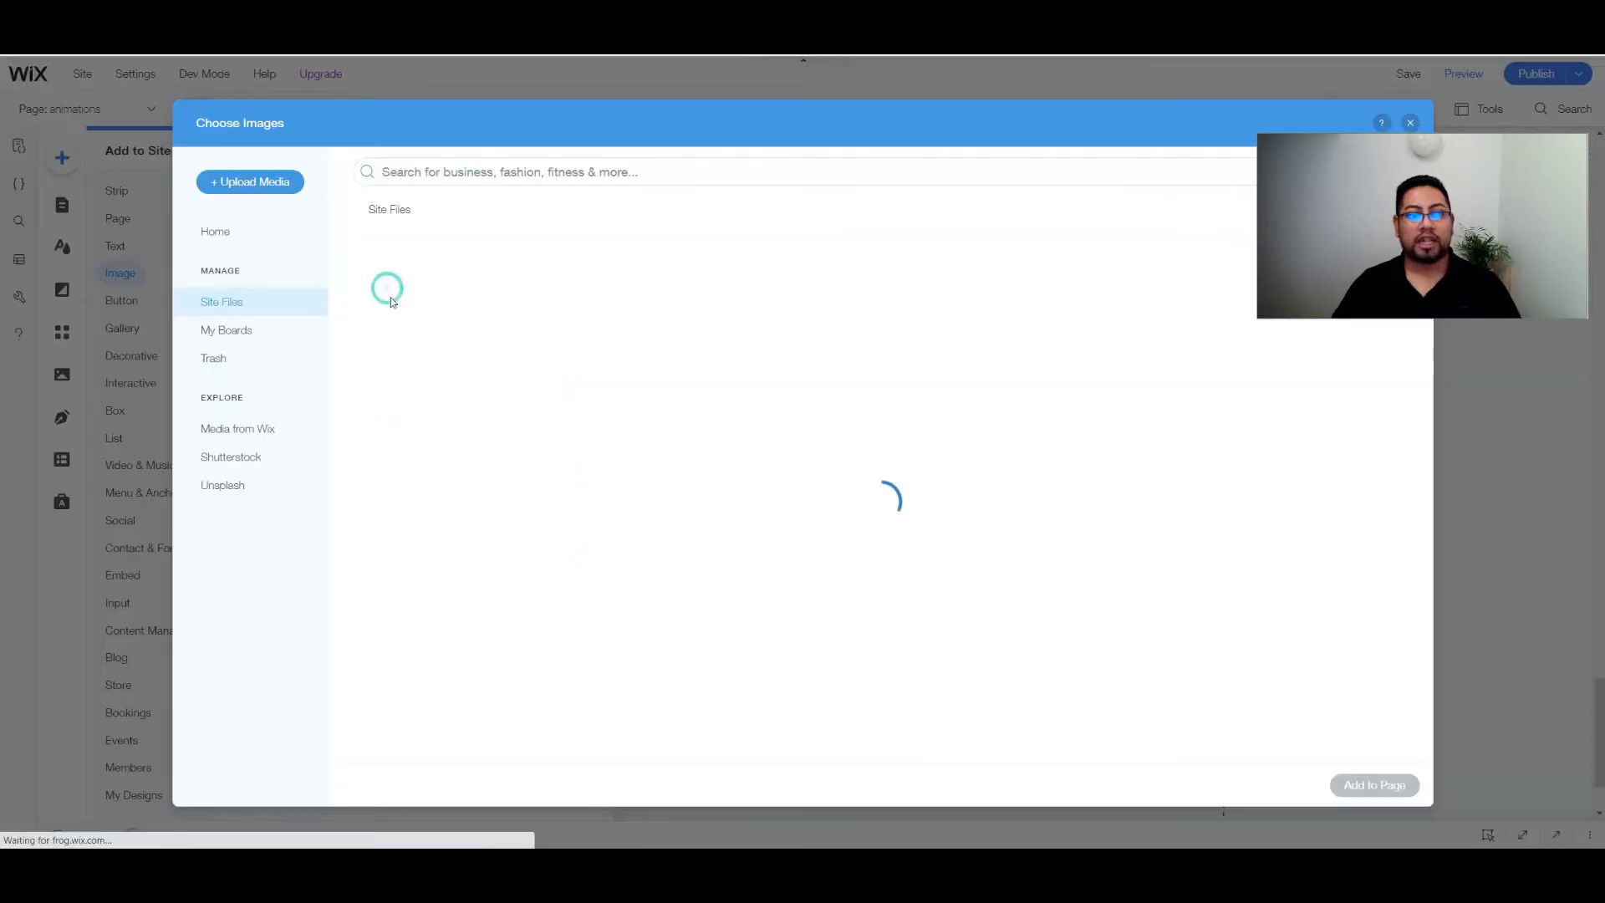
click(238, 482)
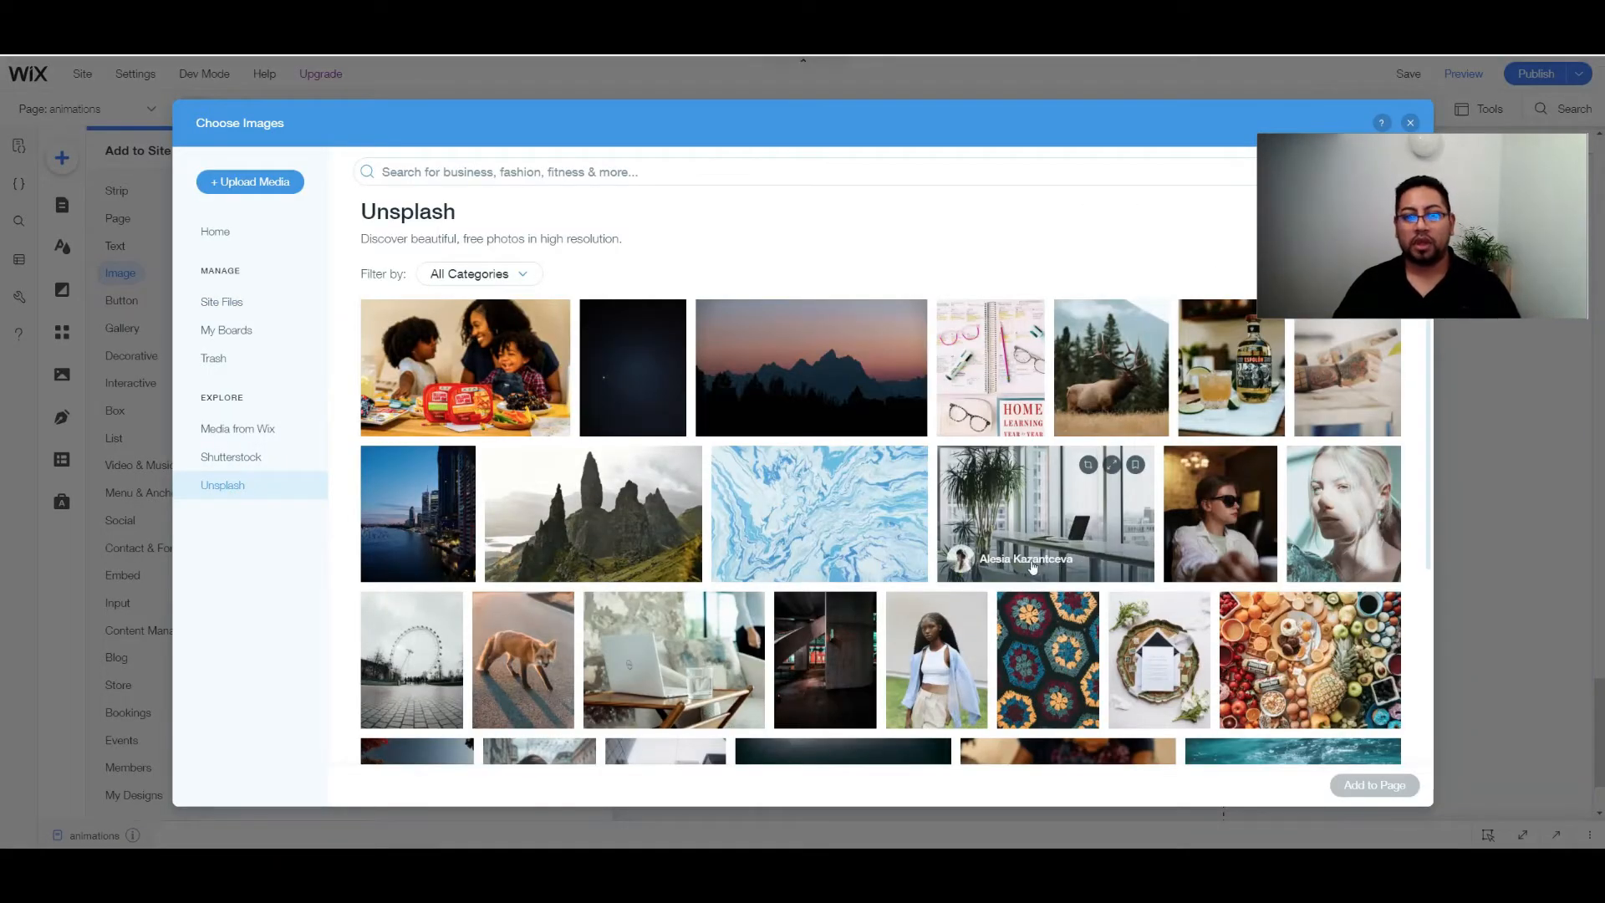
scroll(723, 523, down, 1)
scroll(722, 523, down, 4)
scroll(722, 523, up, 1)
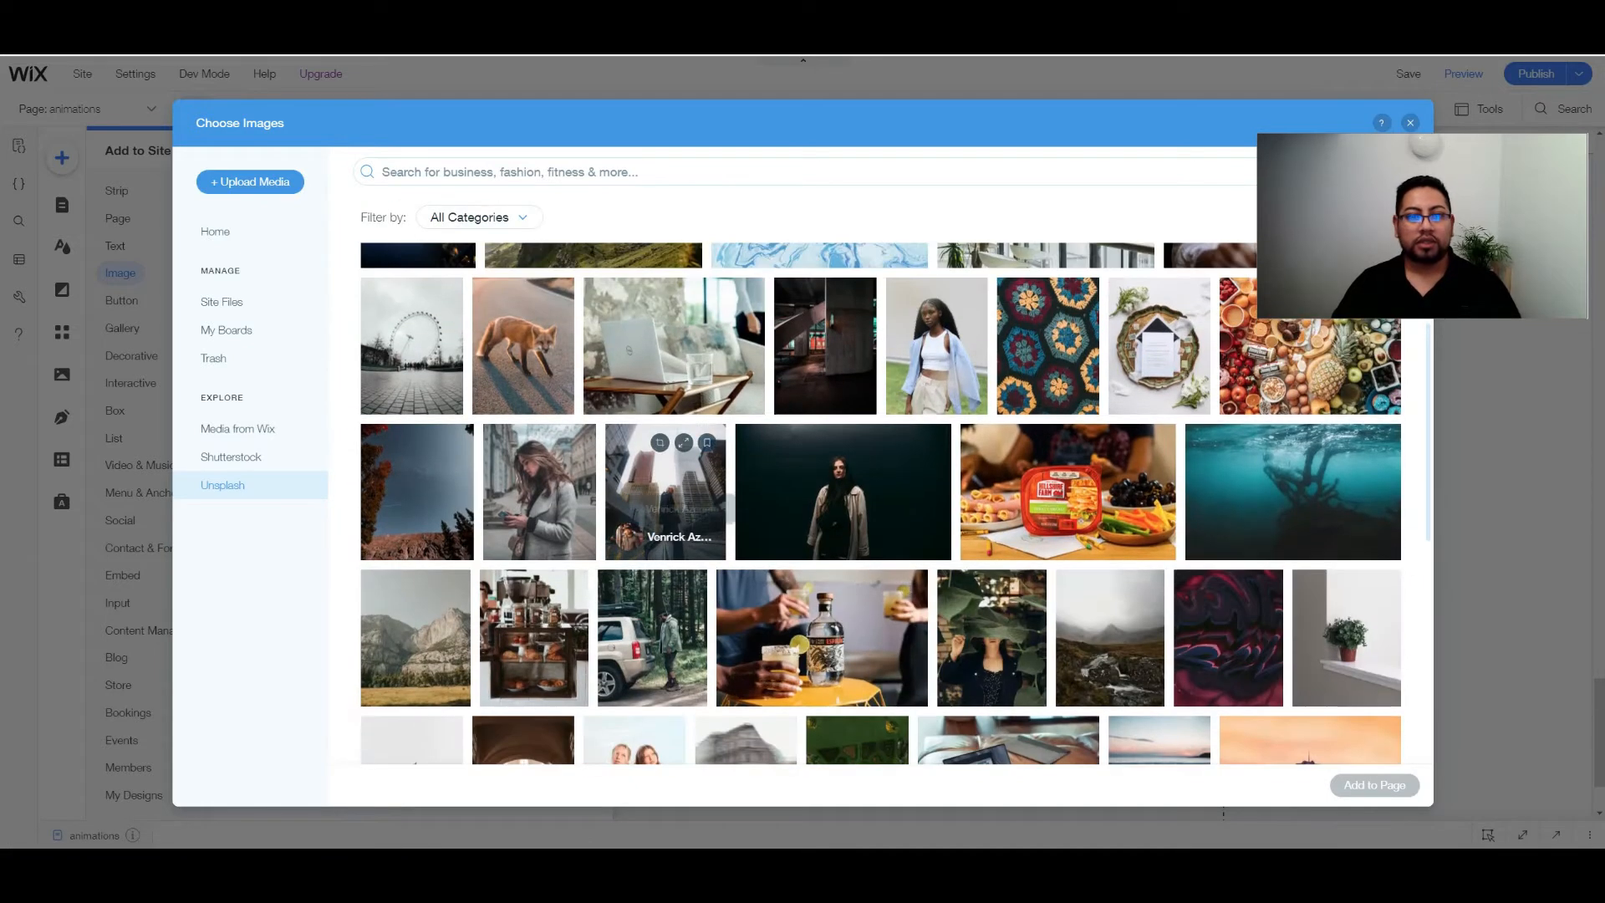
click(673, 351)
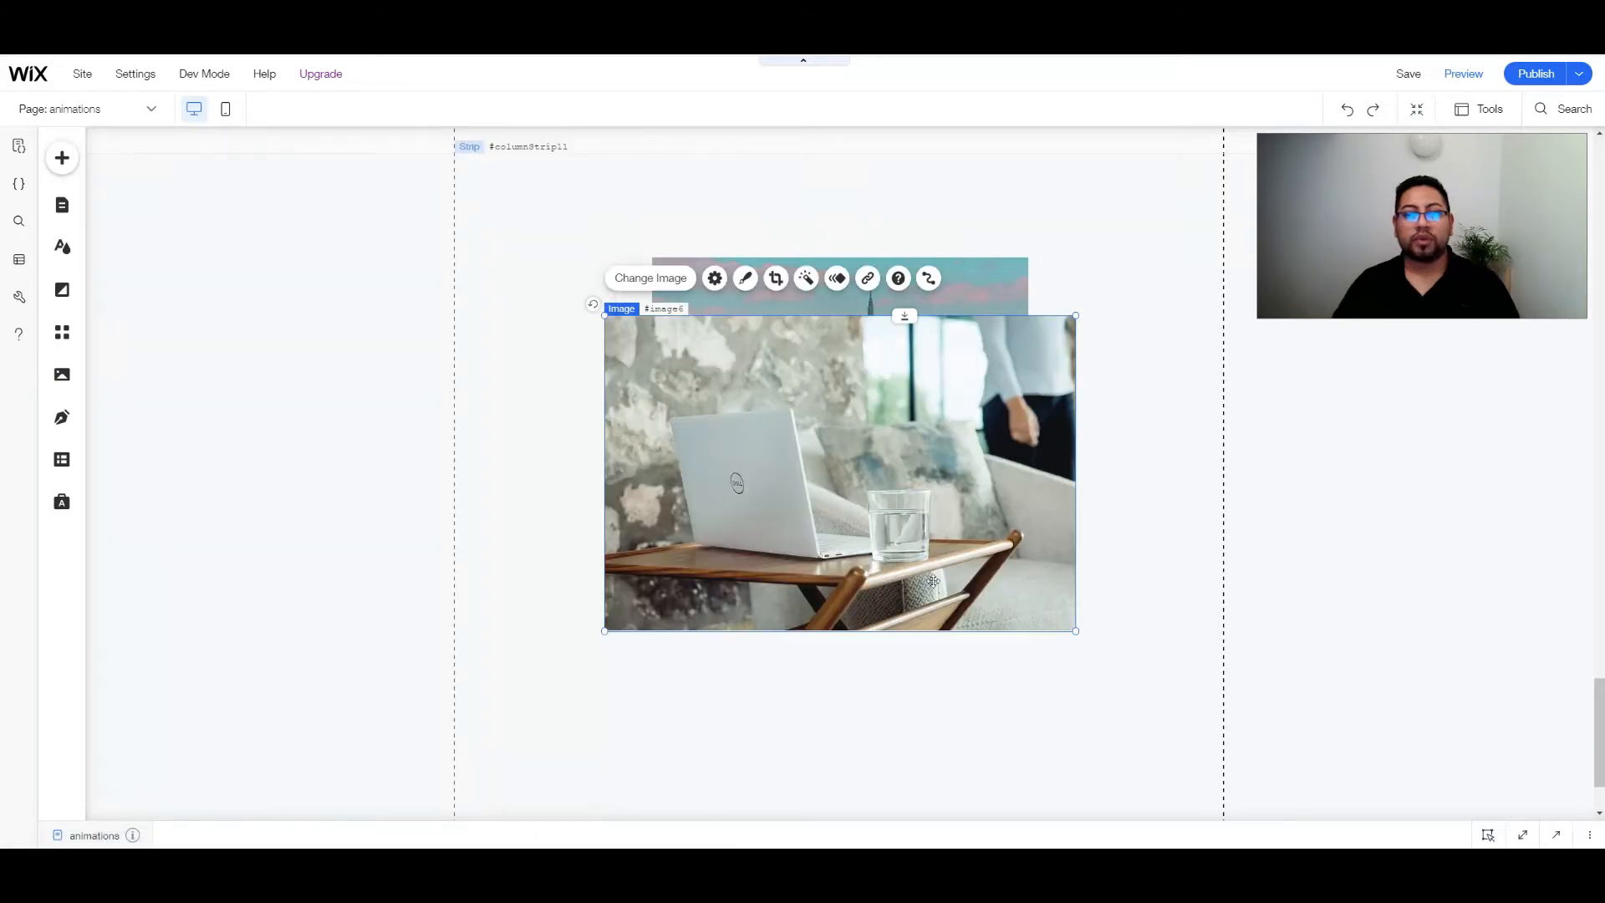
- Try the laptop photo as a cover over the video player, and delete it from the page
drag(938, 584, 939, 479)
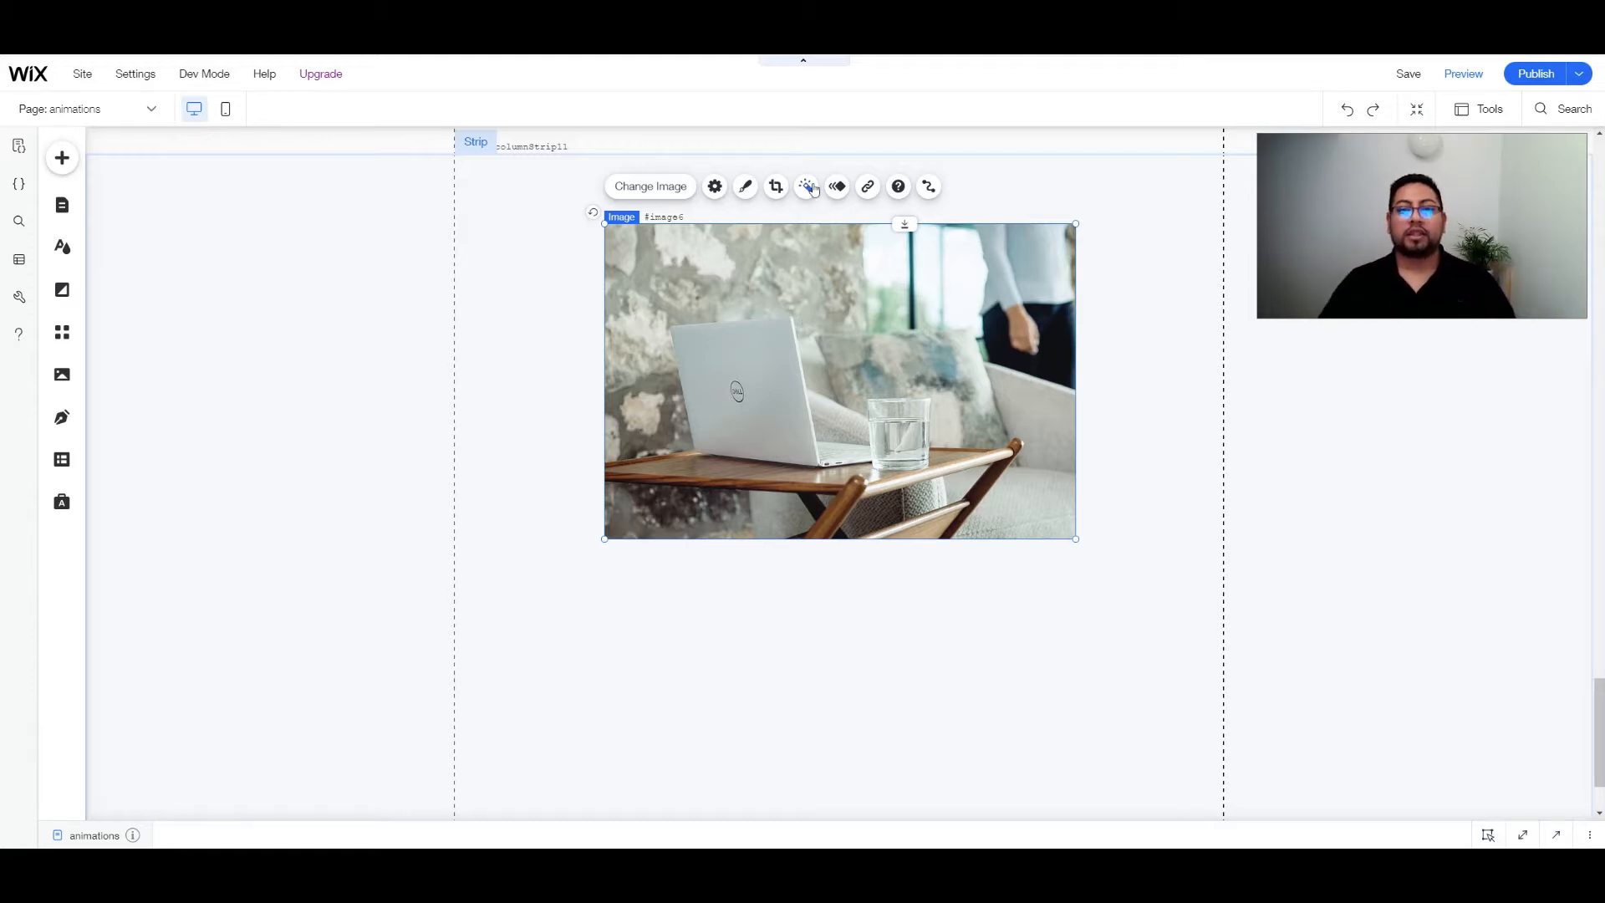
drag(986, 400, 861, 419)
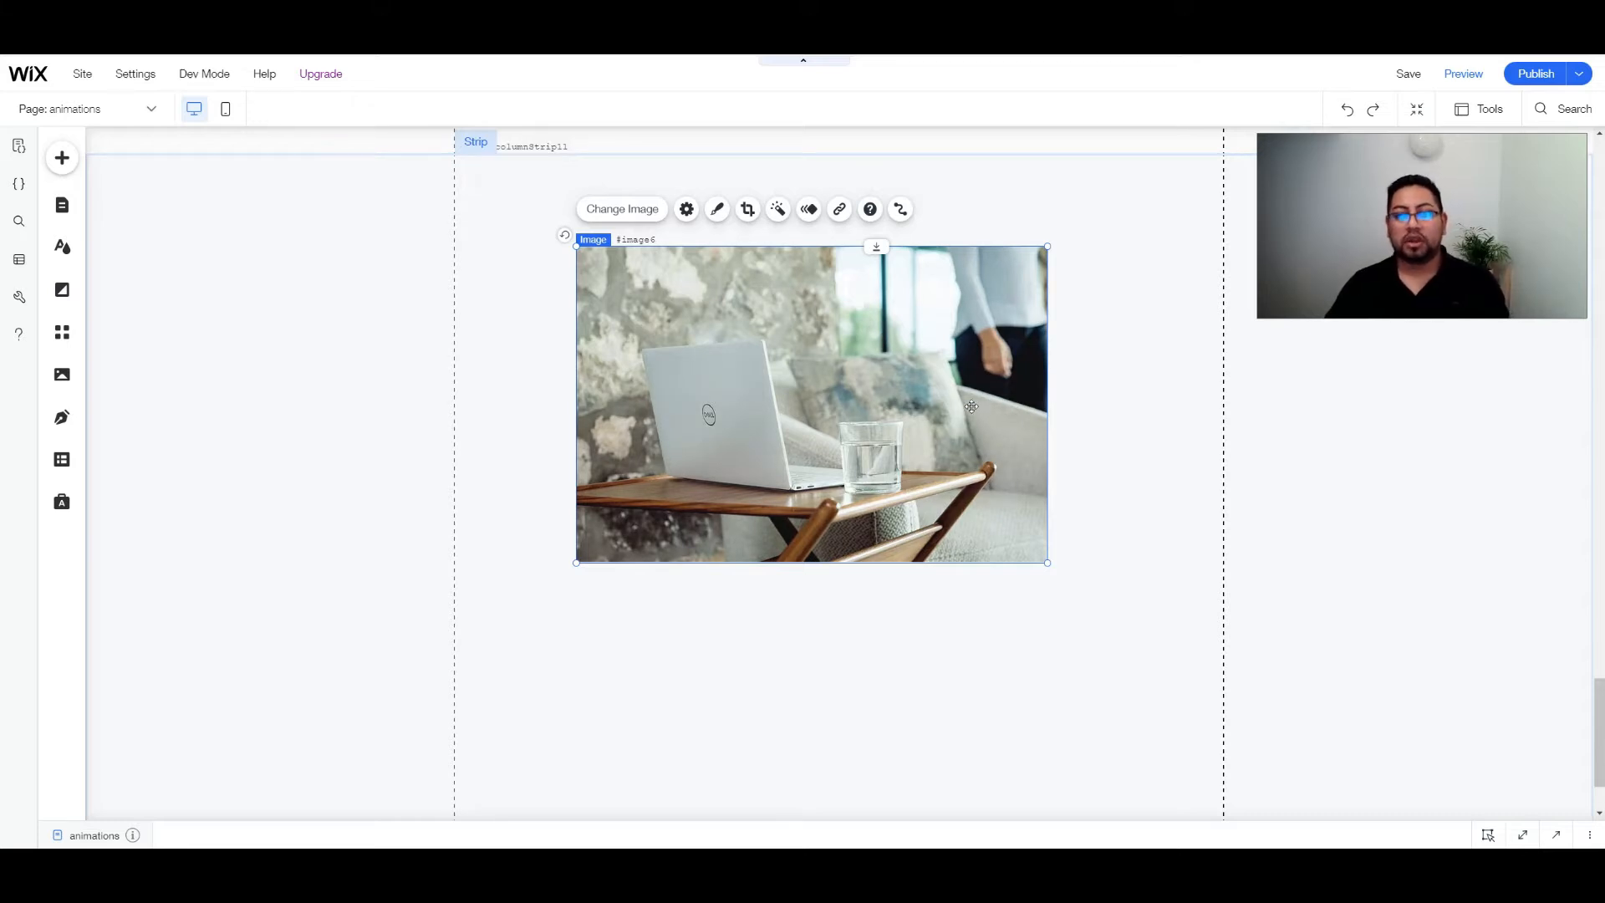
key(Delete)
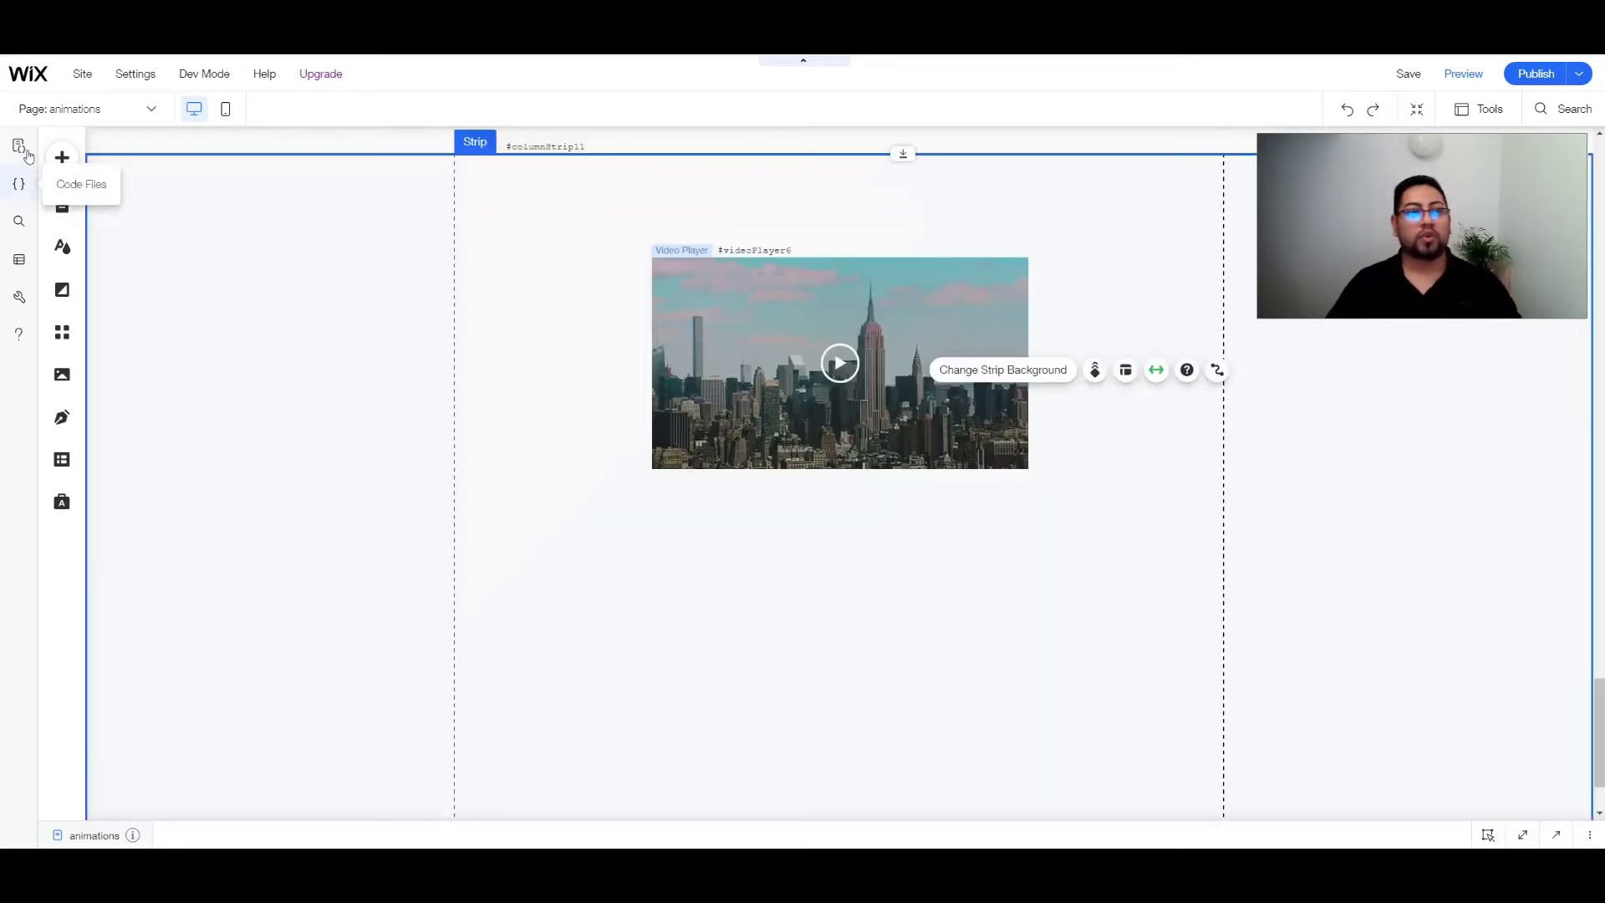
- Add a blue container box over the video player and enlarge it to cover the whole video
click(61, 158)
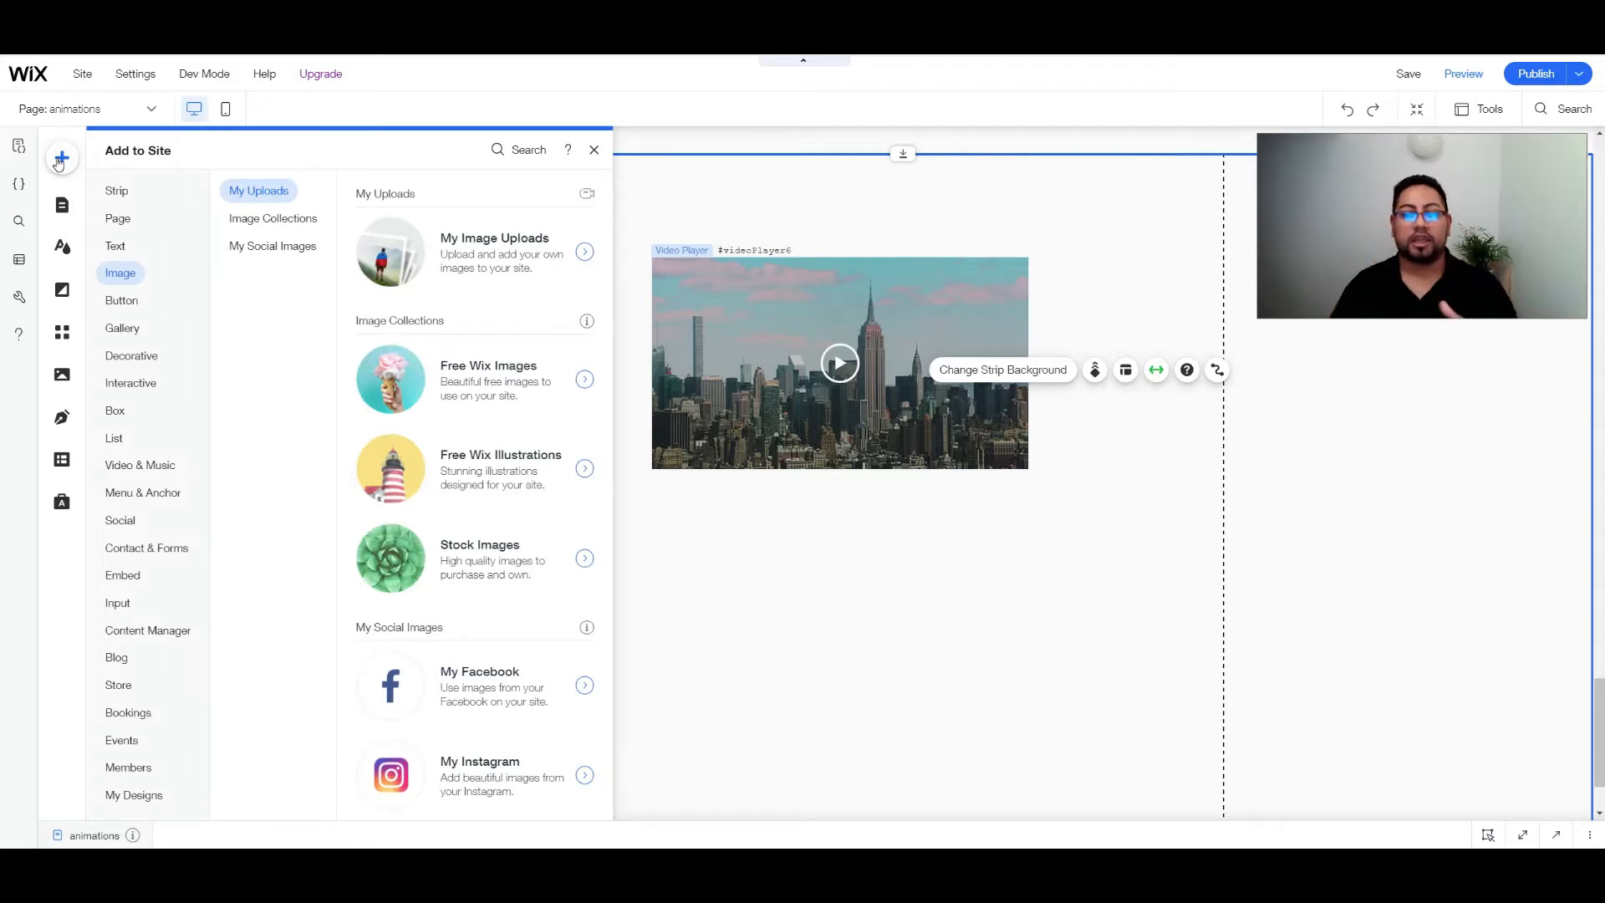
click(122, 411)
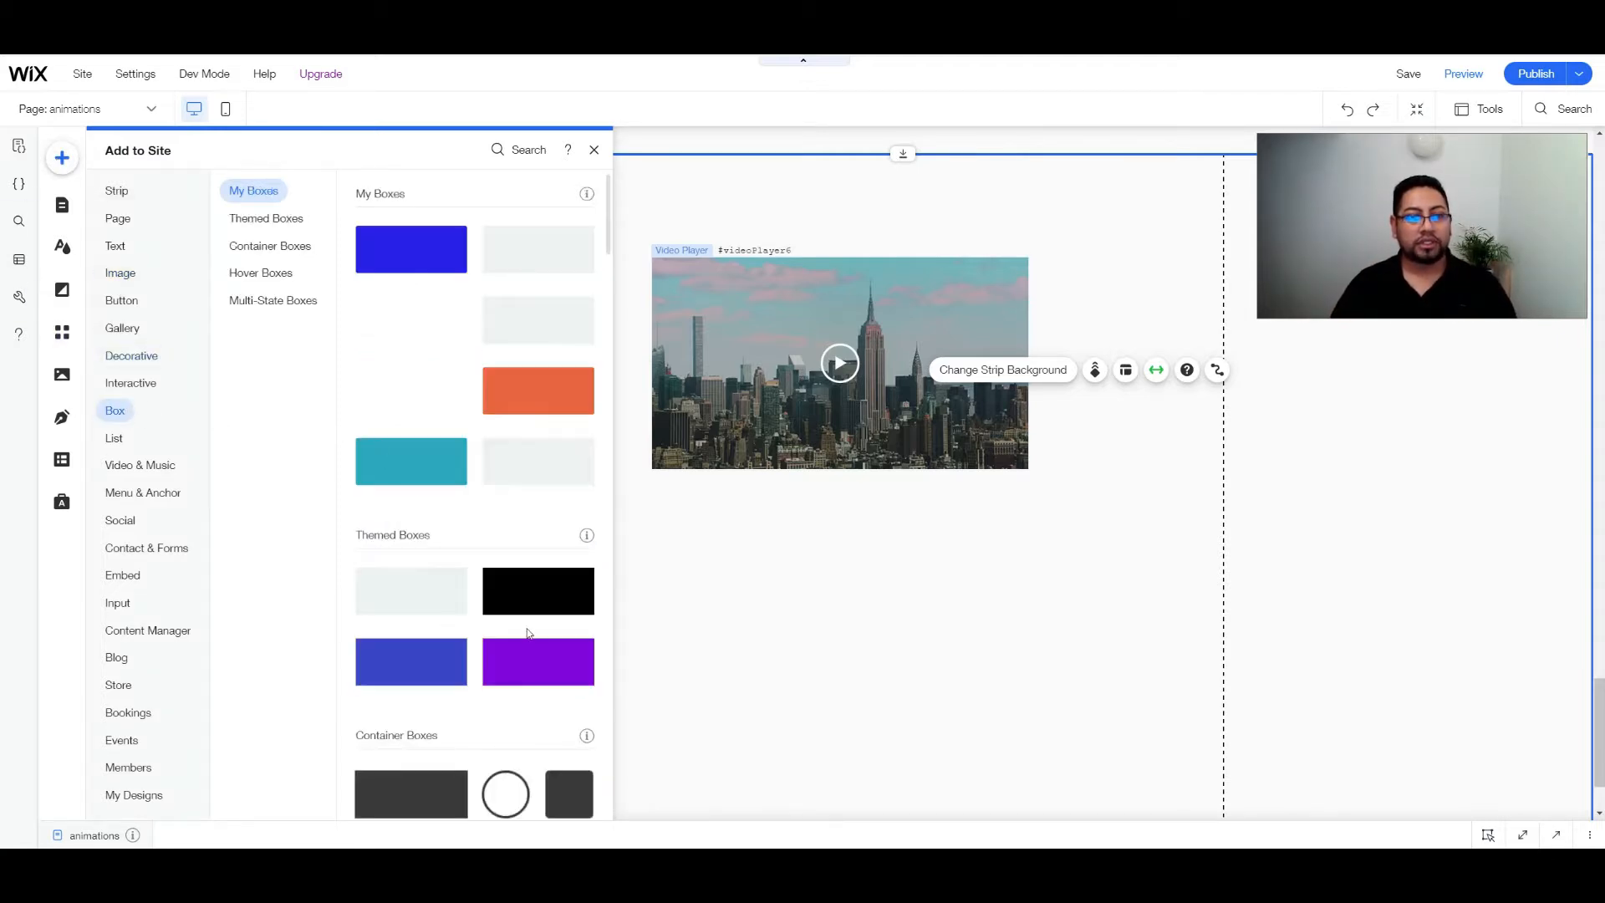
scroll(527, 633, down, 1)
scroll(548, 485, down, 4)
drag(547, 484, 789, 355)
drag(918, 347, 1044, 355)
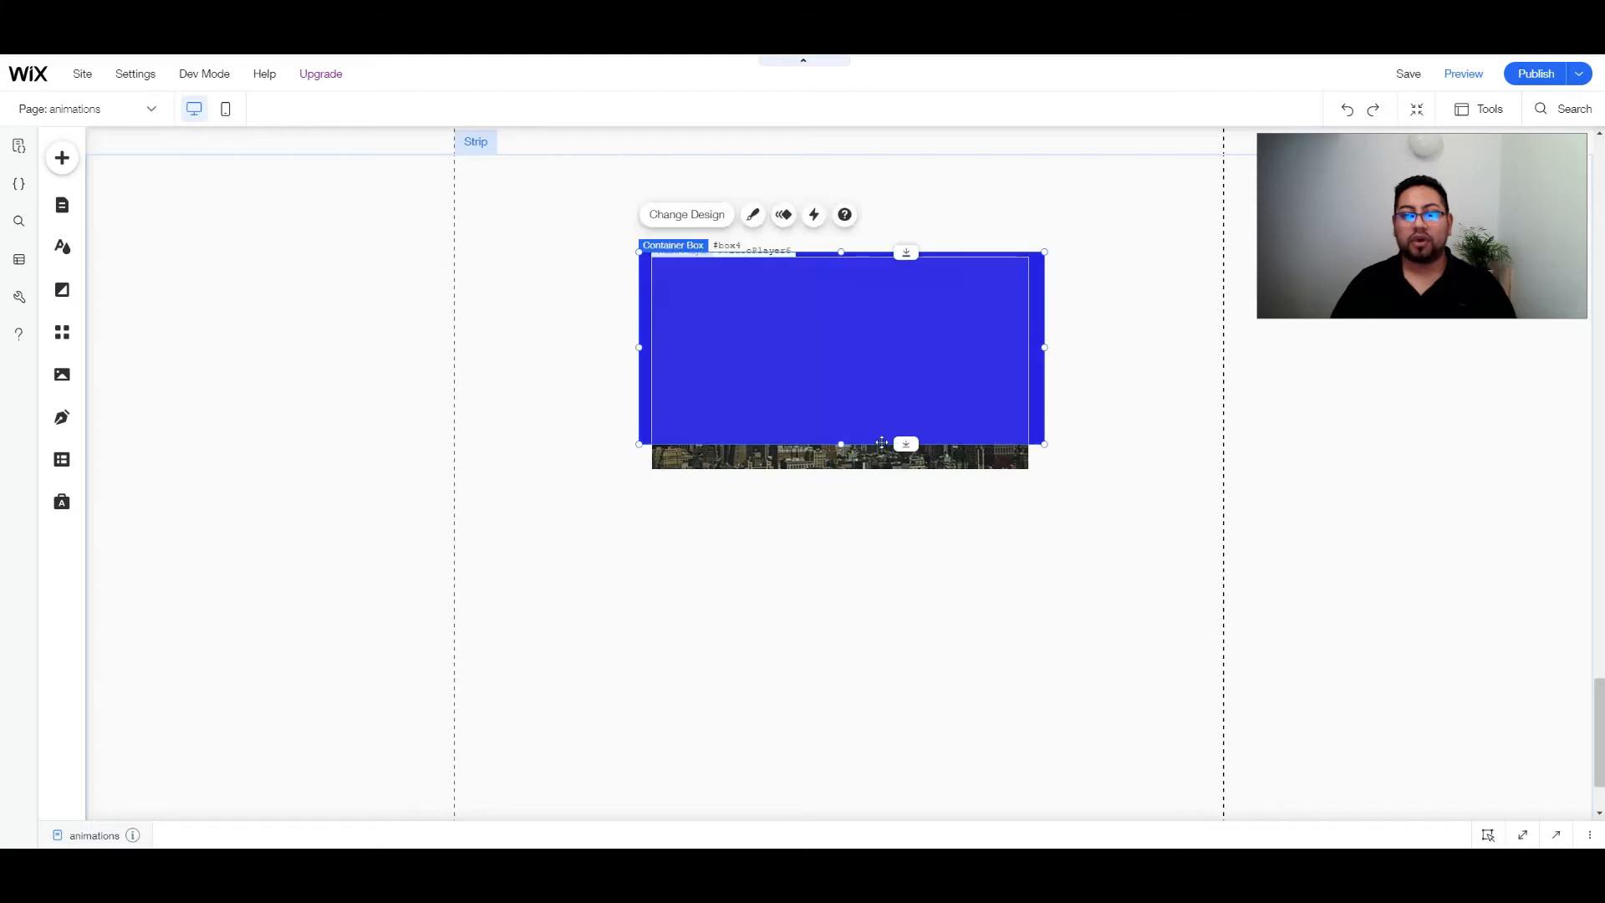
mouse_move(843, 443)
mouse_down()
mouse_move(838, 498)
mouse_move(862, 444)
mouse_up()
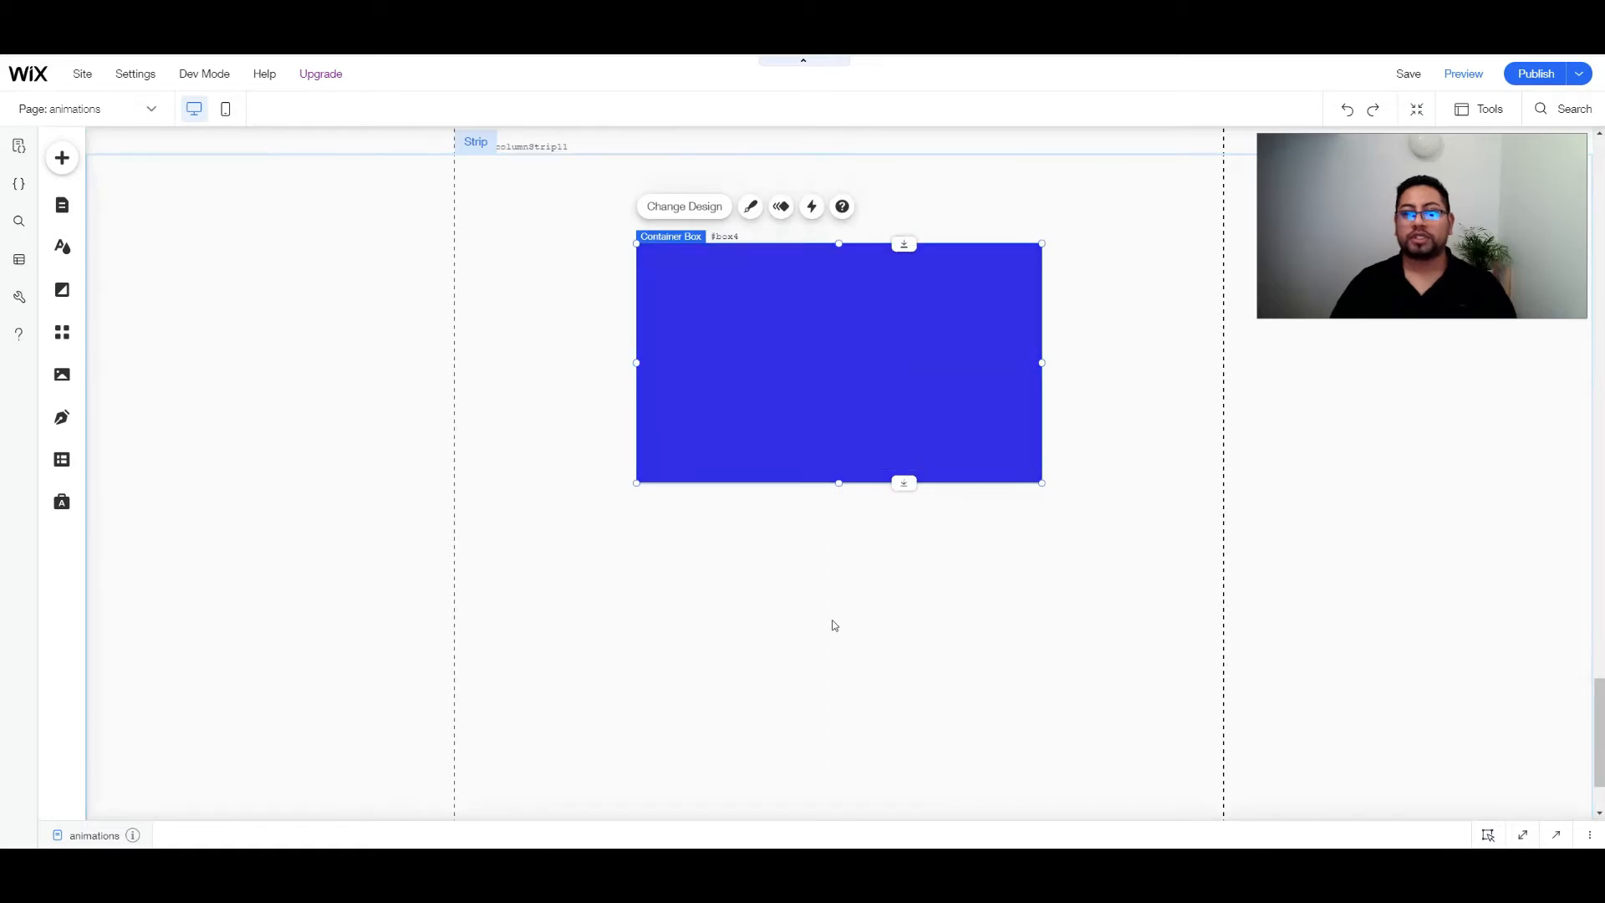
- Change the container box's design to the orange preset
click(750, 207)
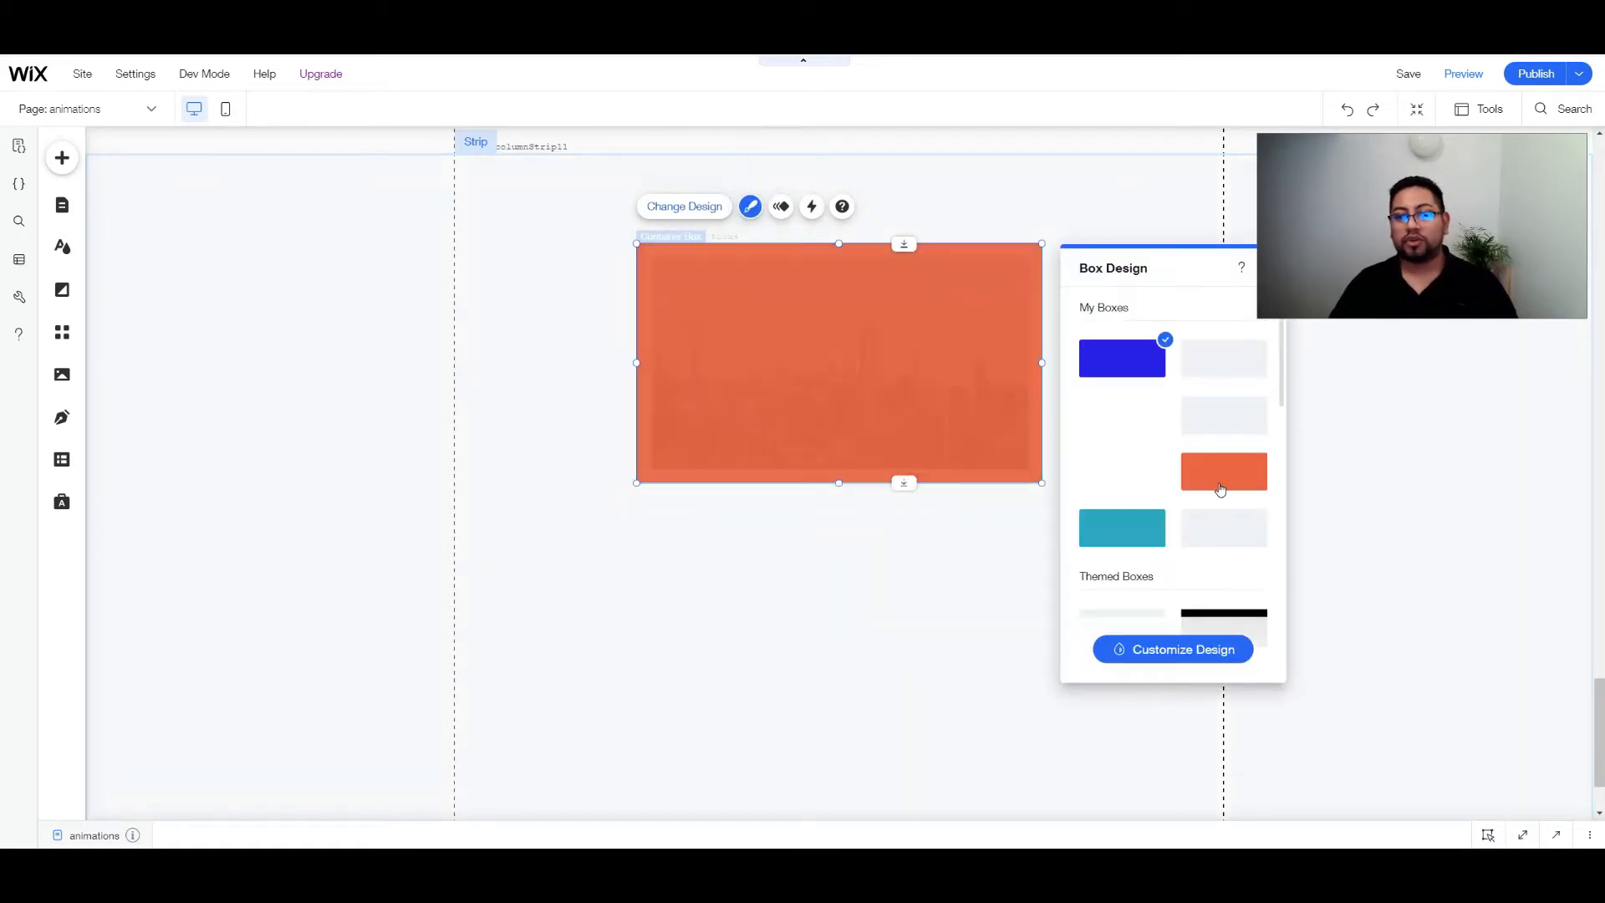
click(1220, 489)
click(842, 625)
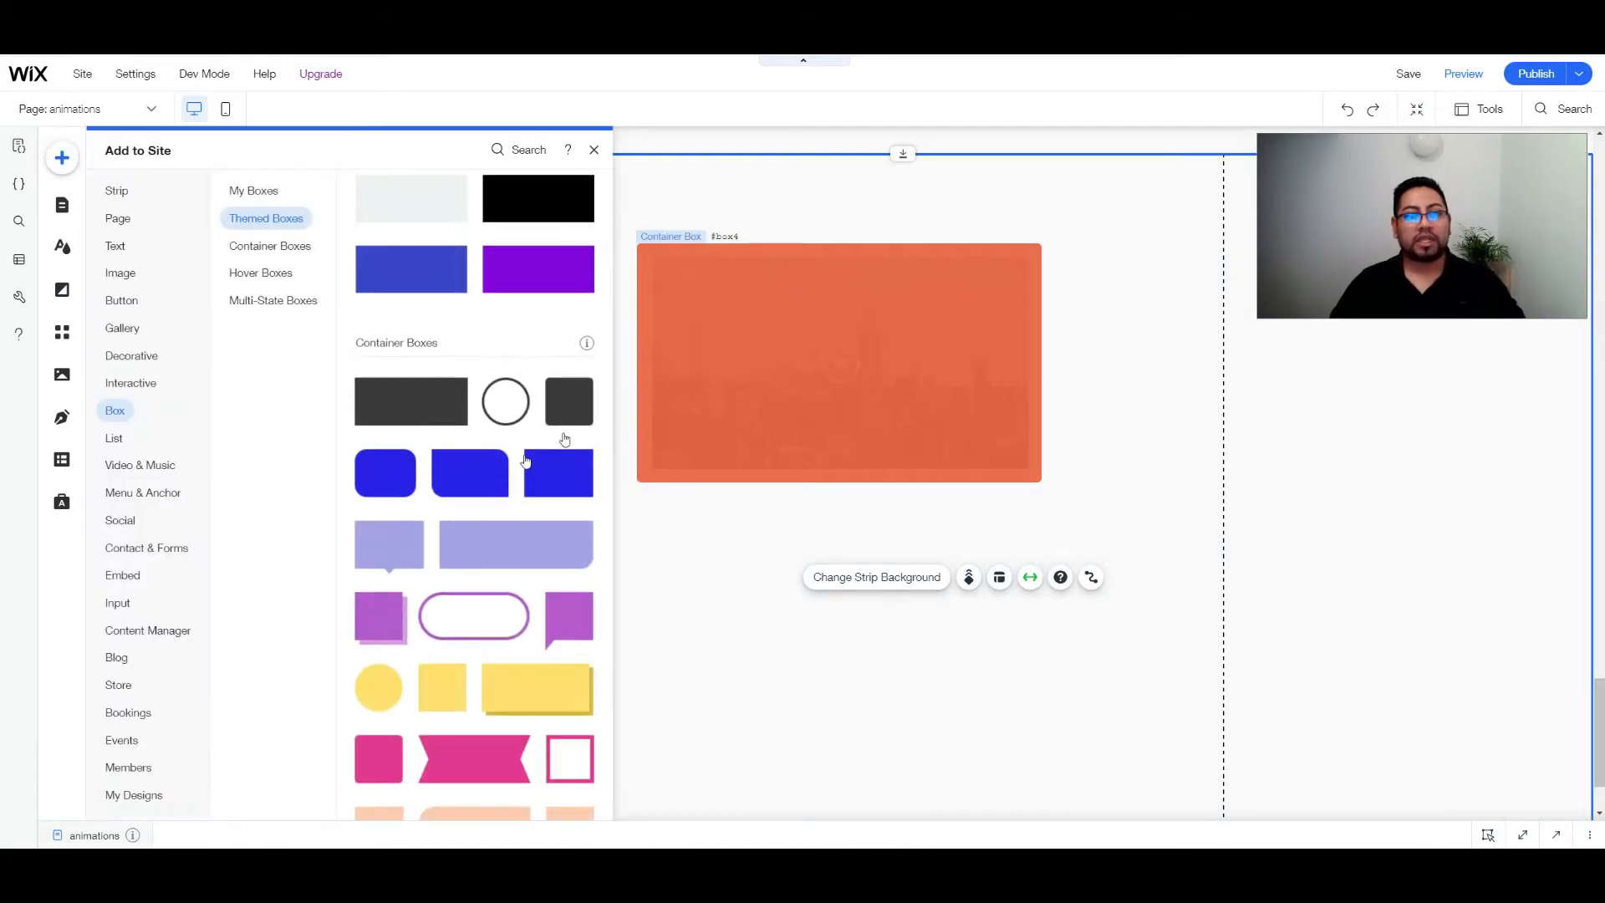
- Add a Contact Us form with email and subject fields below the orange box
click(125, 548)
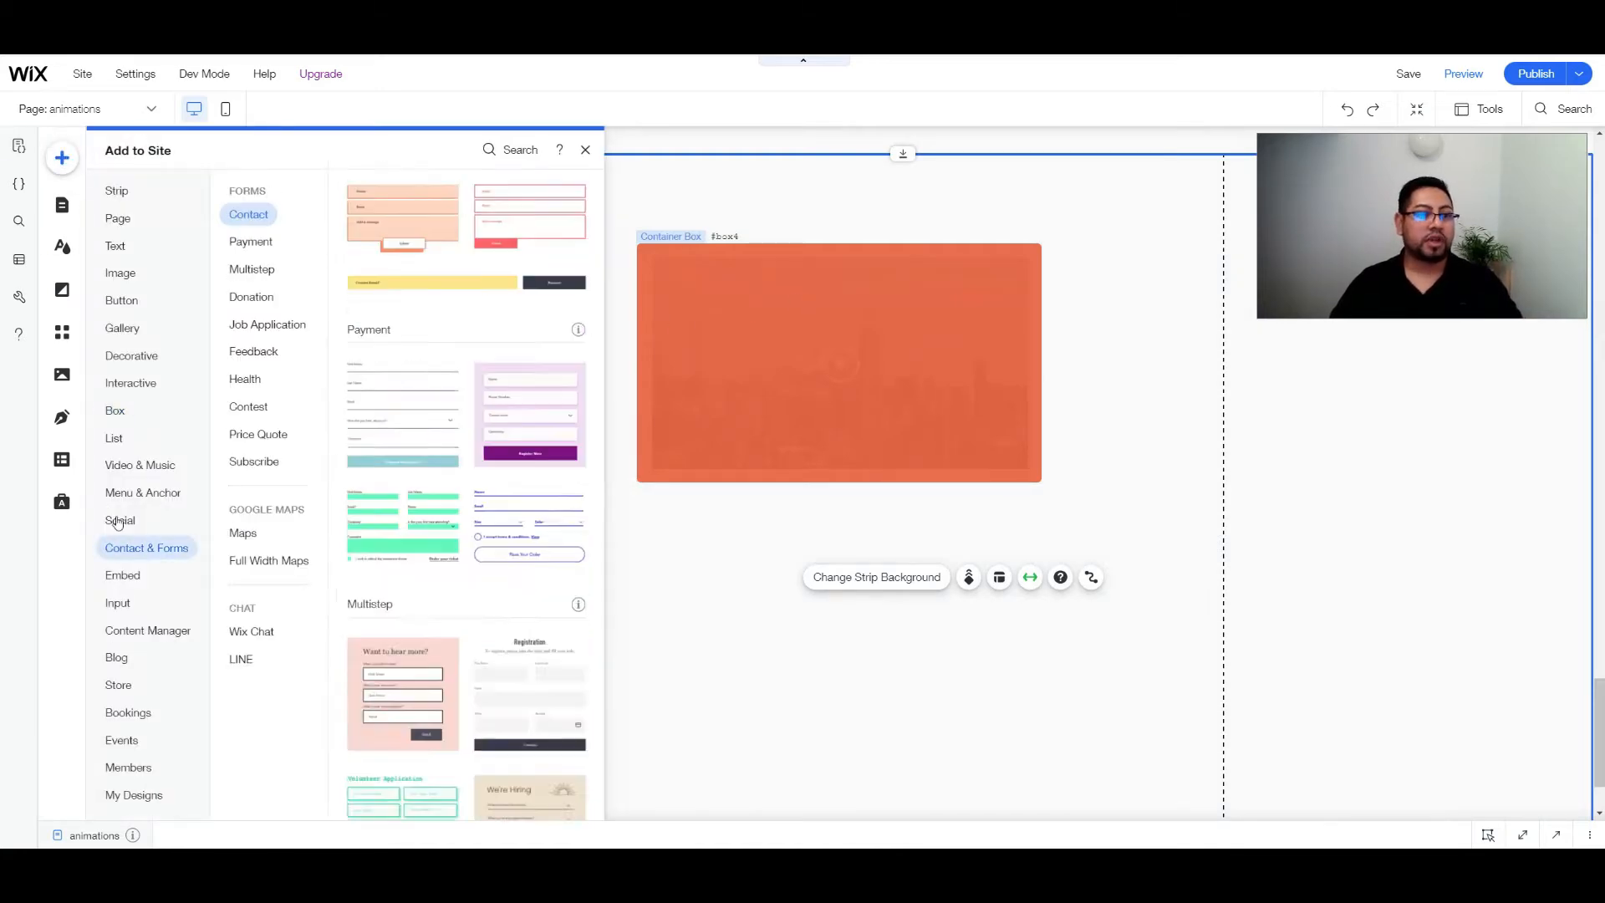
click(121, 684)
click(125, 609)
click(127, 628)
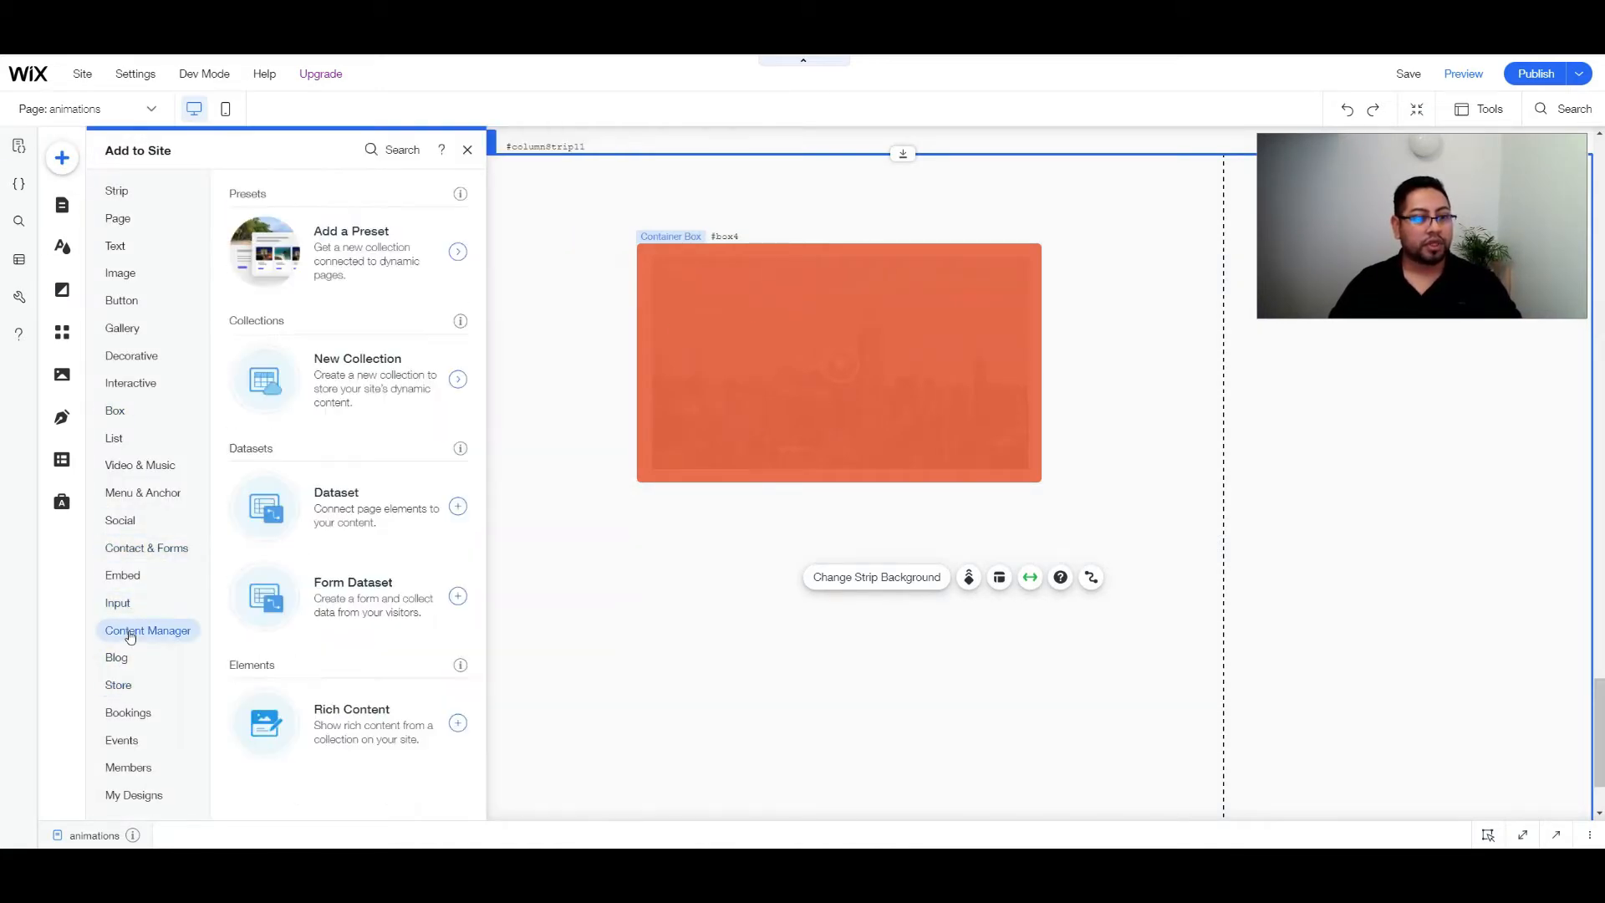
click(119, 553)
scroll(527, 523, down, 2)
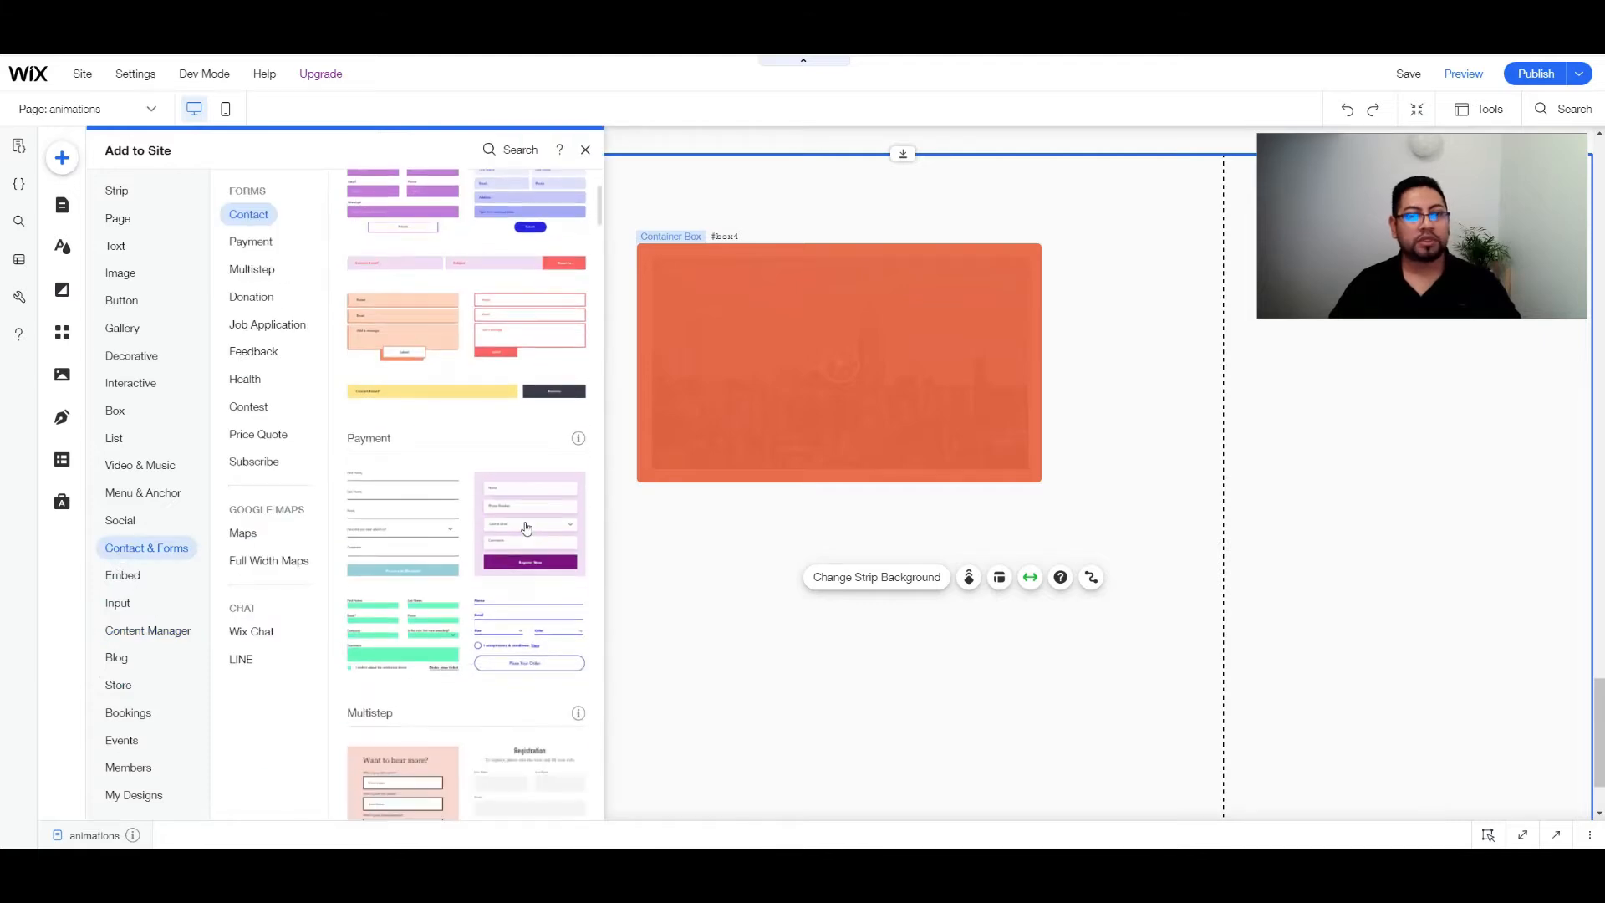
drag(538, 267, 1074, 624)
drag(886, 622, 901, 619)
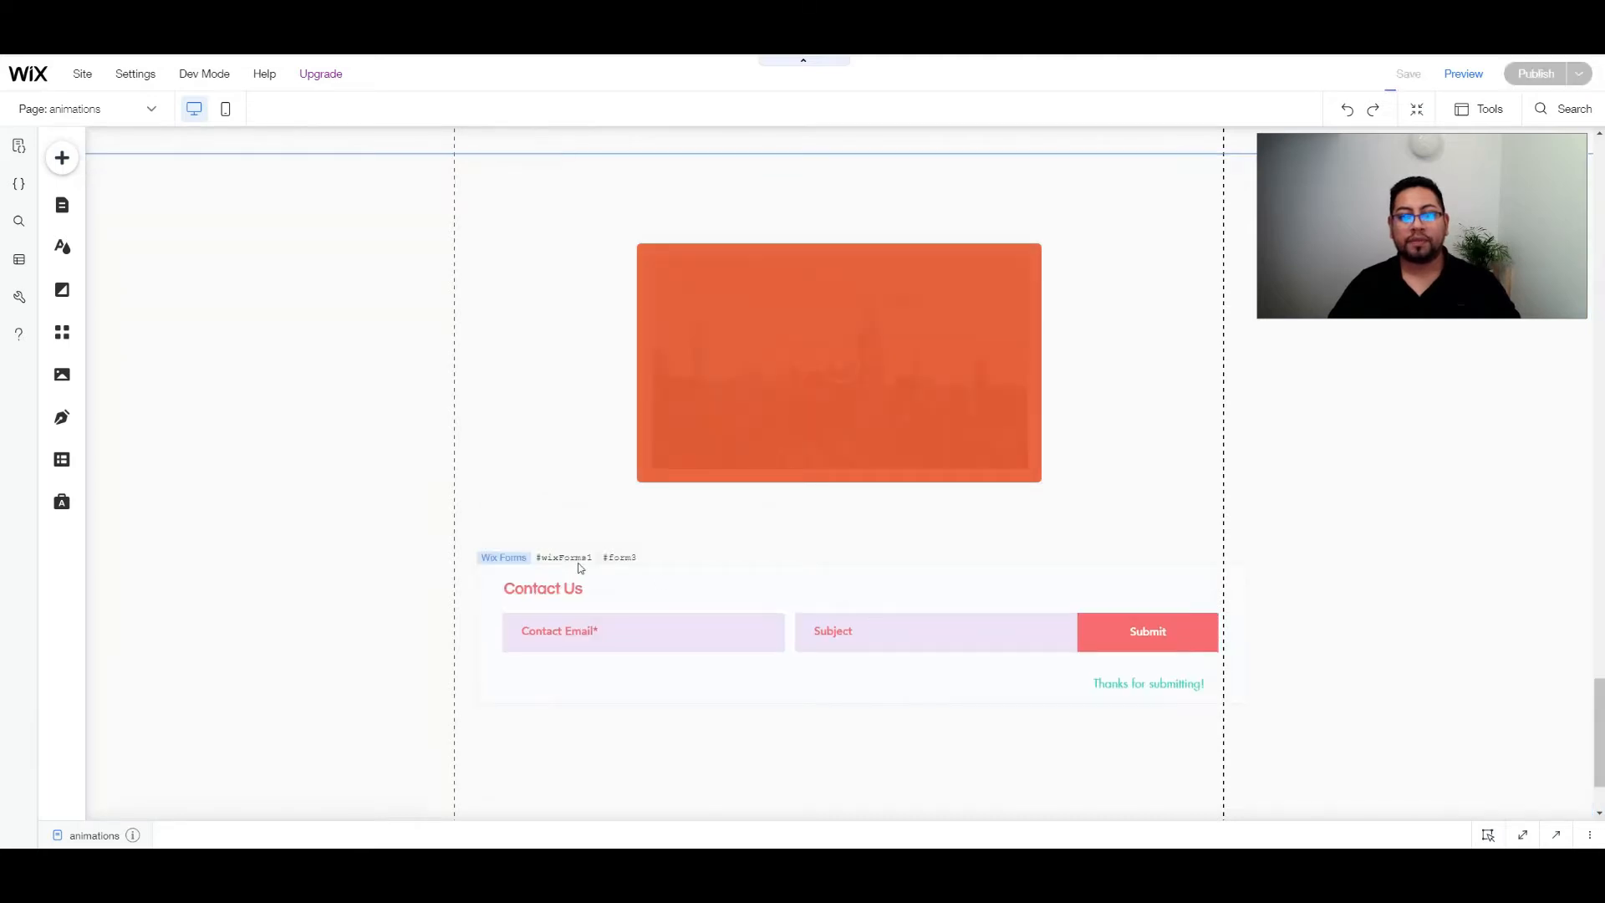
- Heighten the contact form to about 304 px and stack the Subject field, Submit button and thank-you message under the email field
click(691, 620)
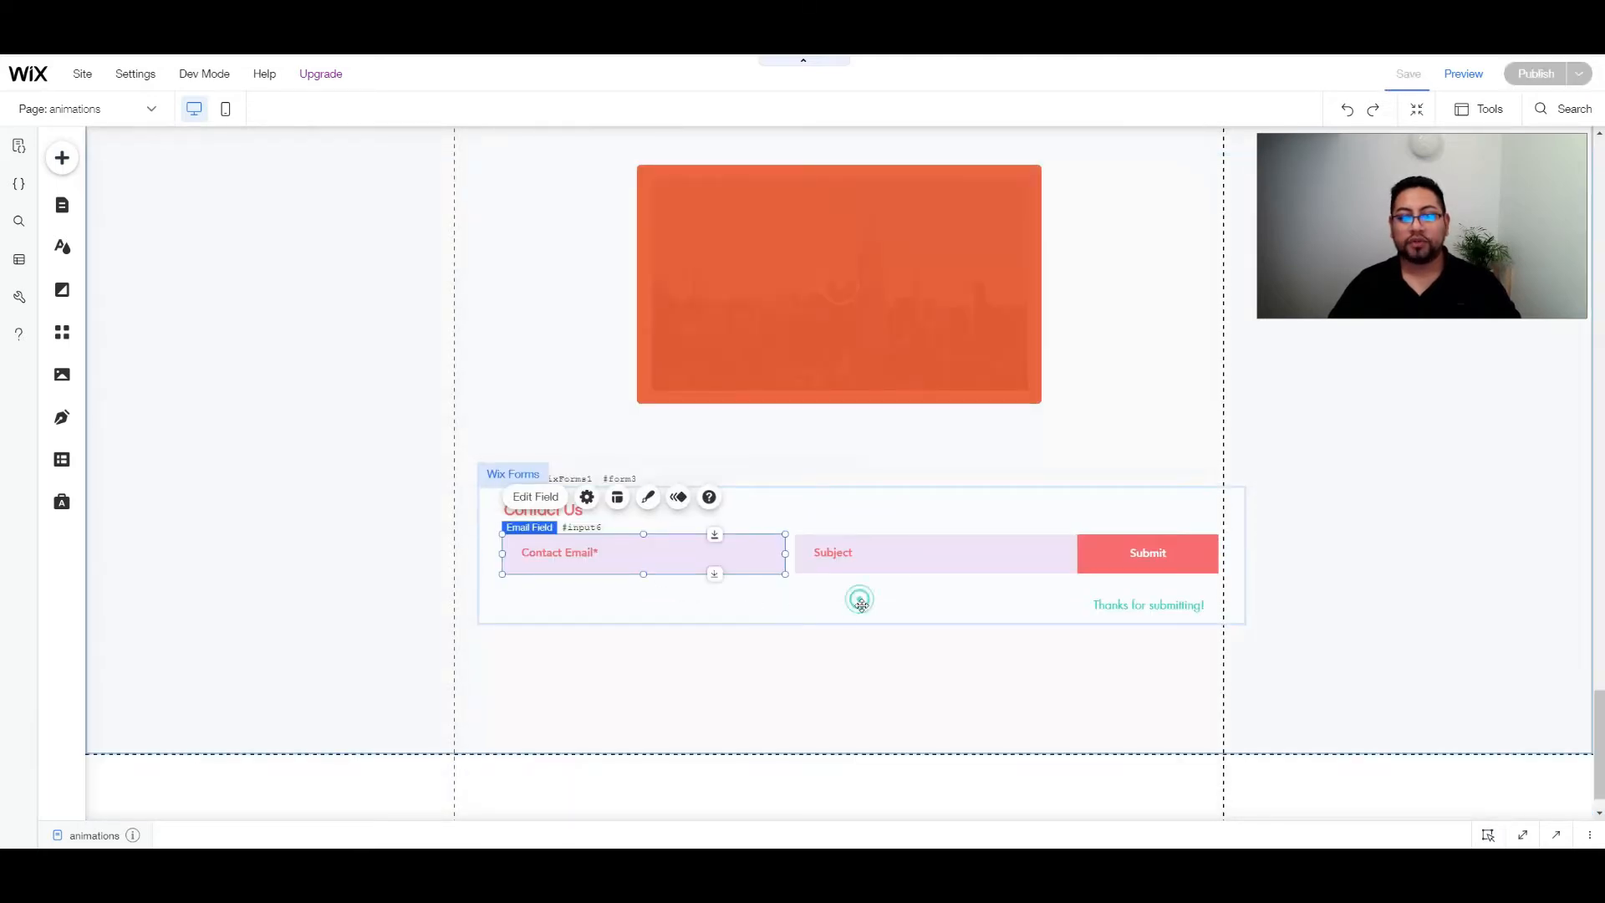
drag(863, 627, 864, 725)
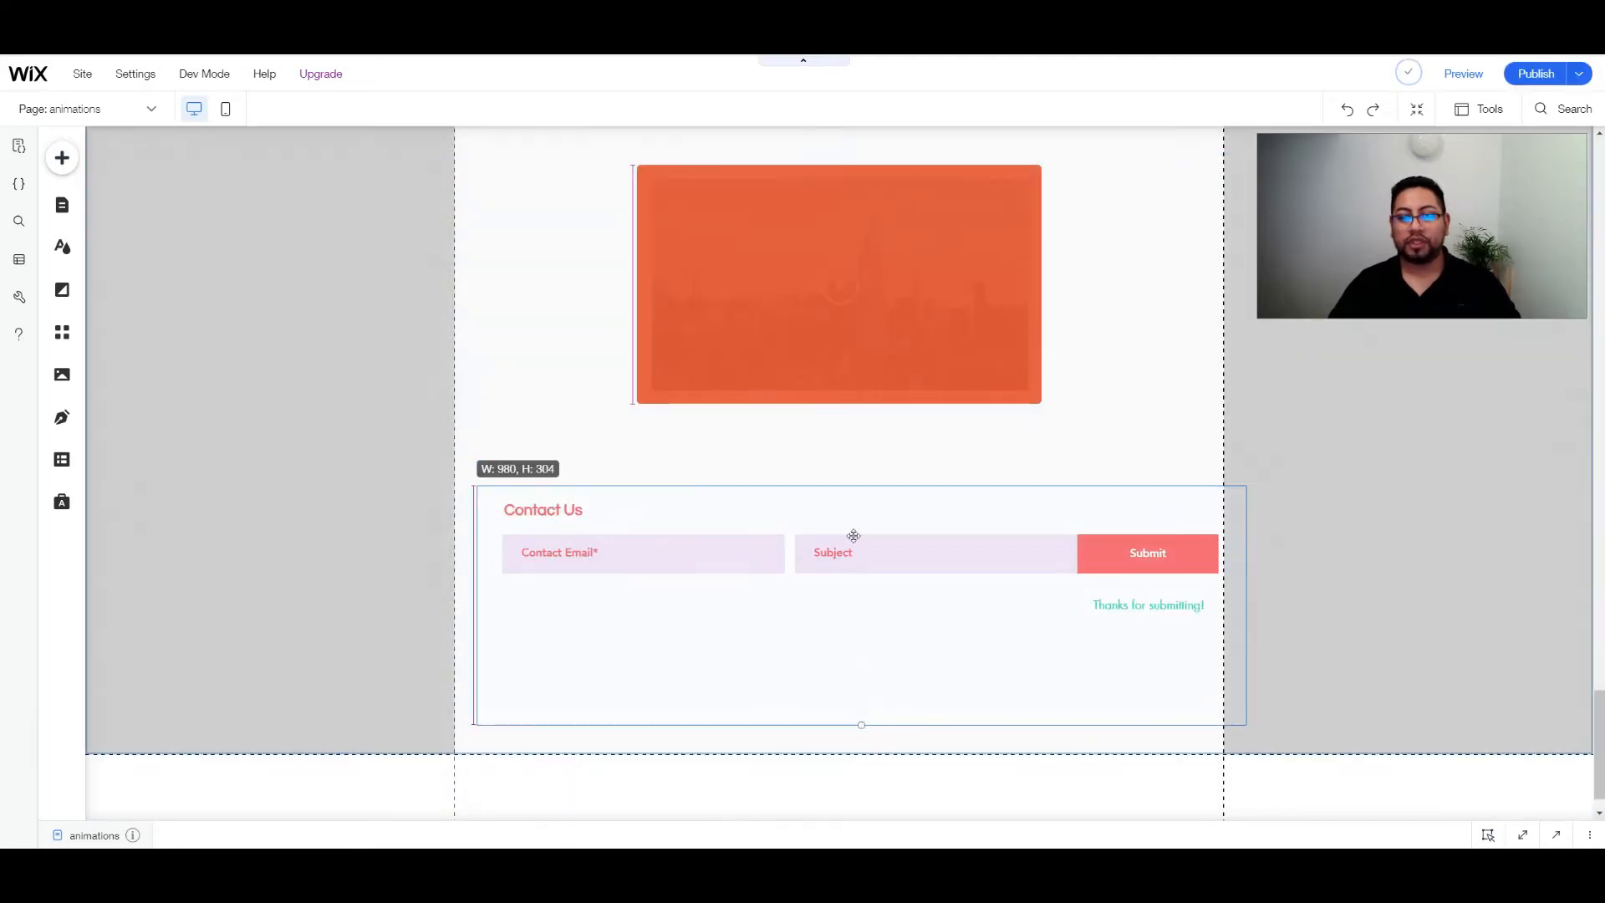
drag(876, 540, 665, 613)
drag(1188, 560, 681, 674)
click(1132, 608)
drag(1131, 609, 625, 713)
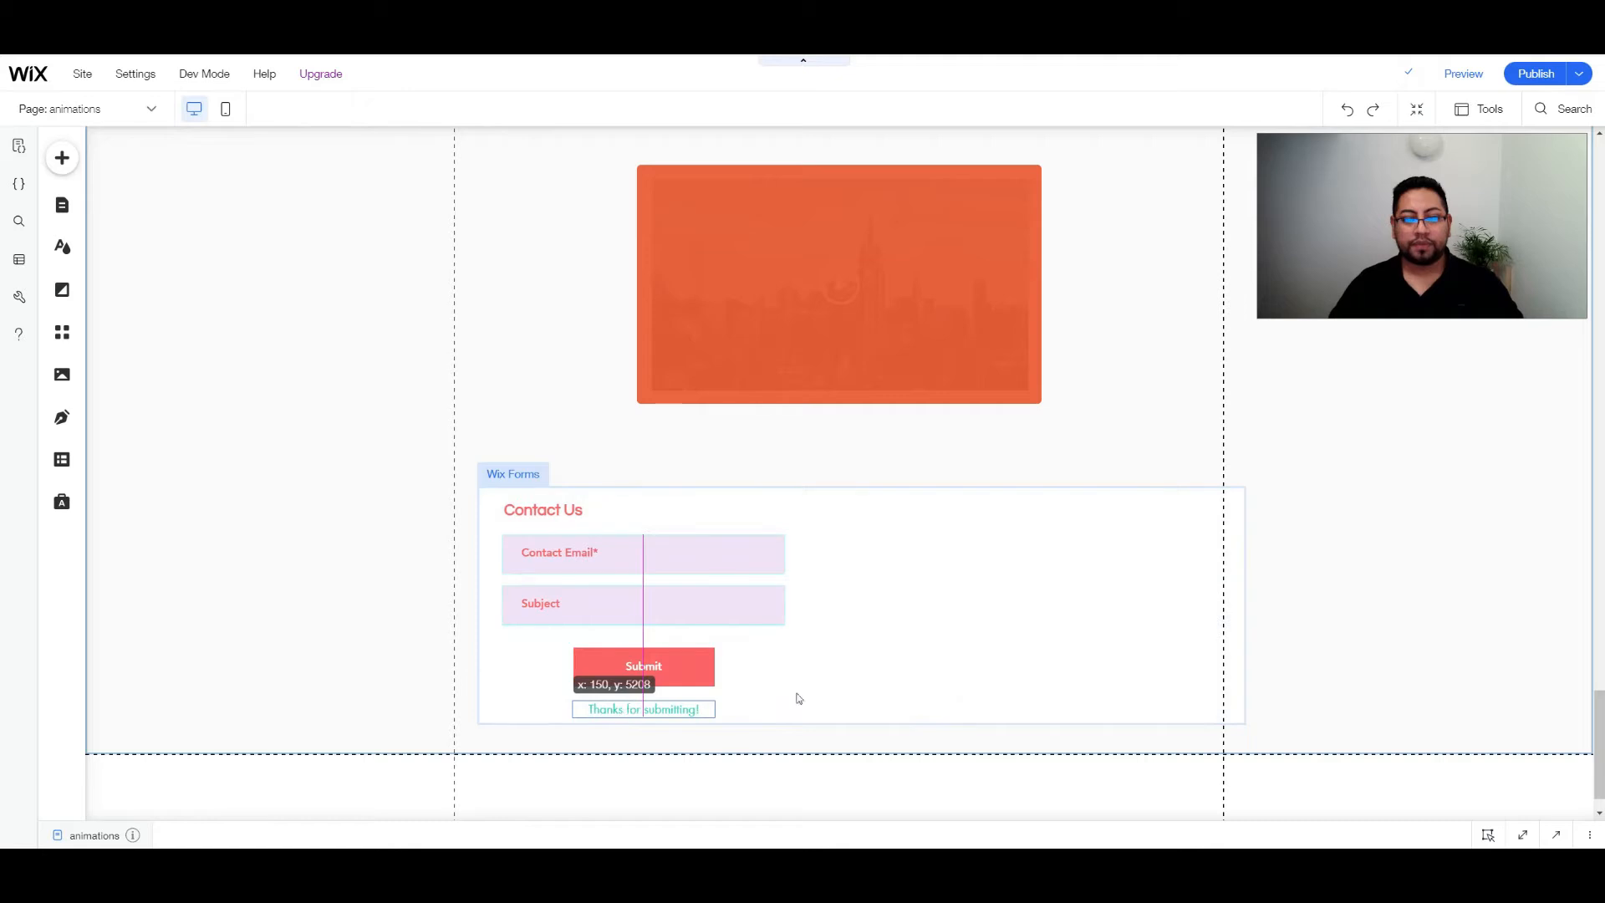
- Narrow the contact form to about 434 px wide and move it closer to the centre beneath the orange box
click(874, 649)
drag(1246, 605, 809, 598)
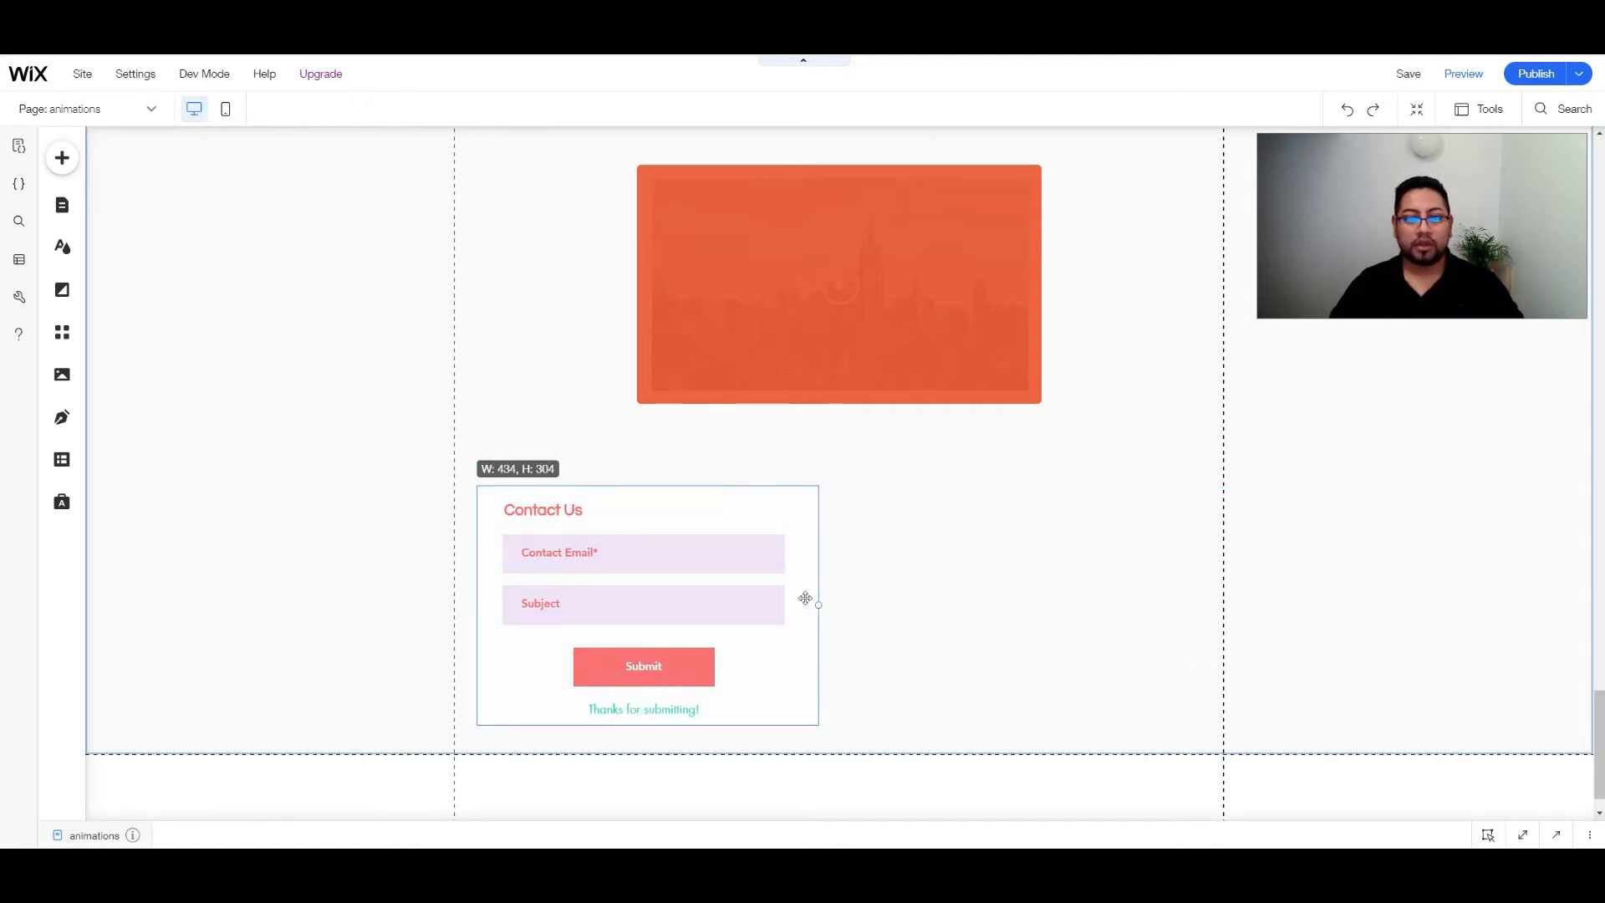
drag(767, 635, 893, 614)
- Extend the orange box slightly at its upper and lower edges and place the contact form inside it
click(920, 323)
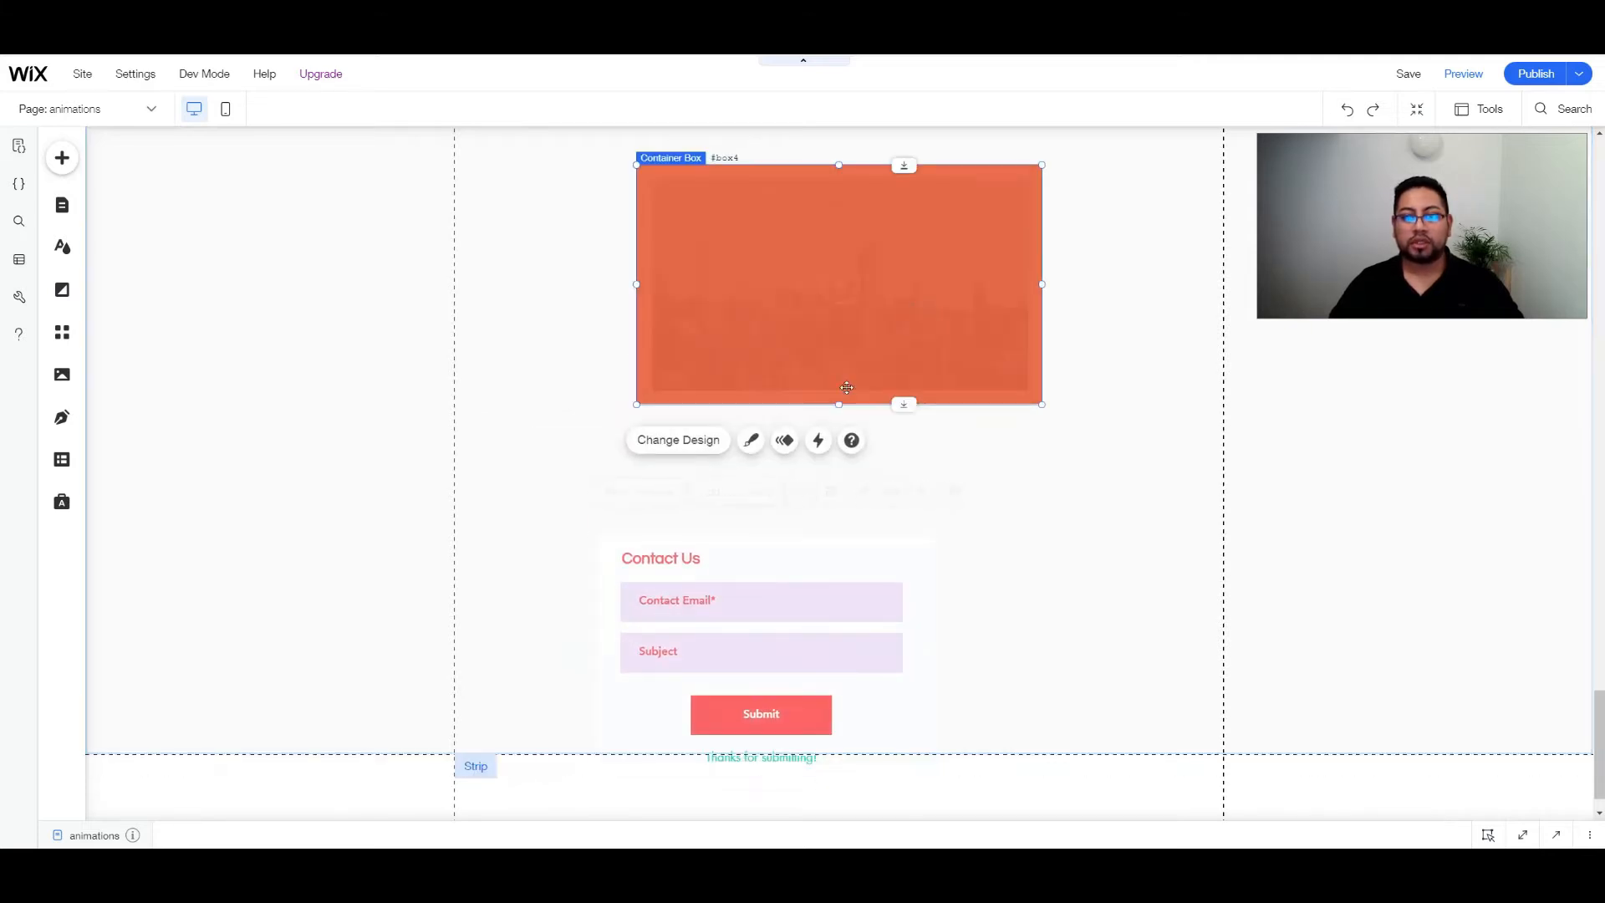
drag(839, 405, 839, 417)
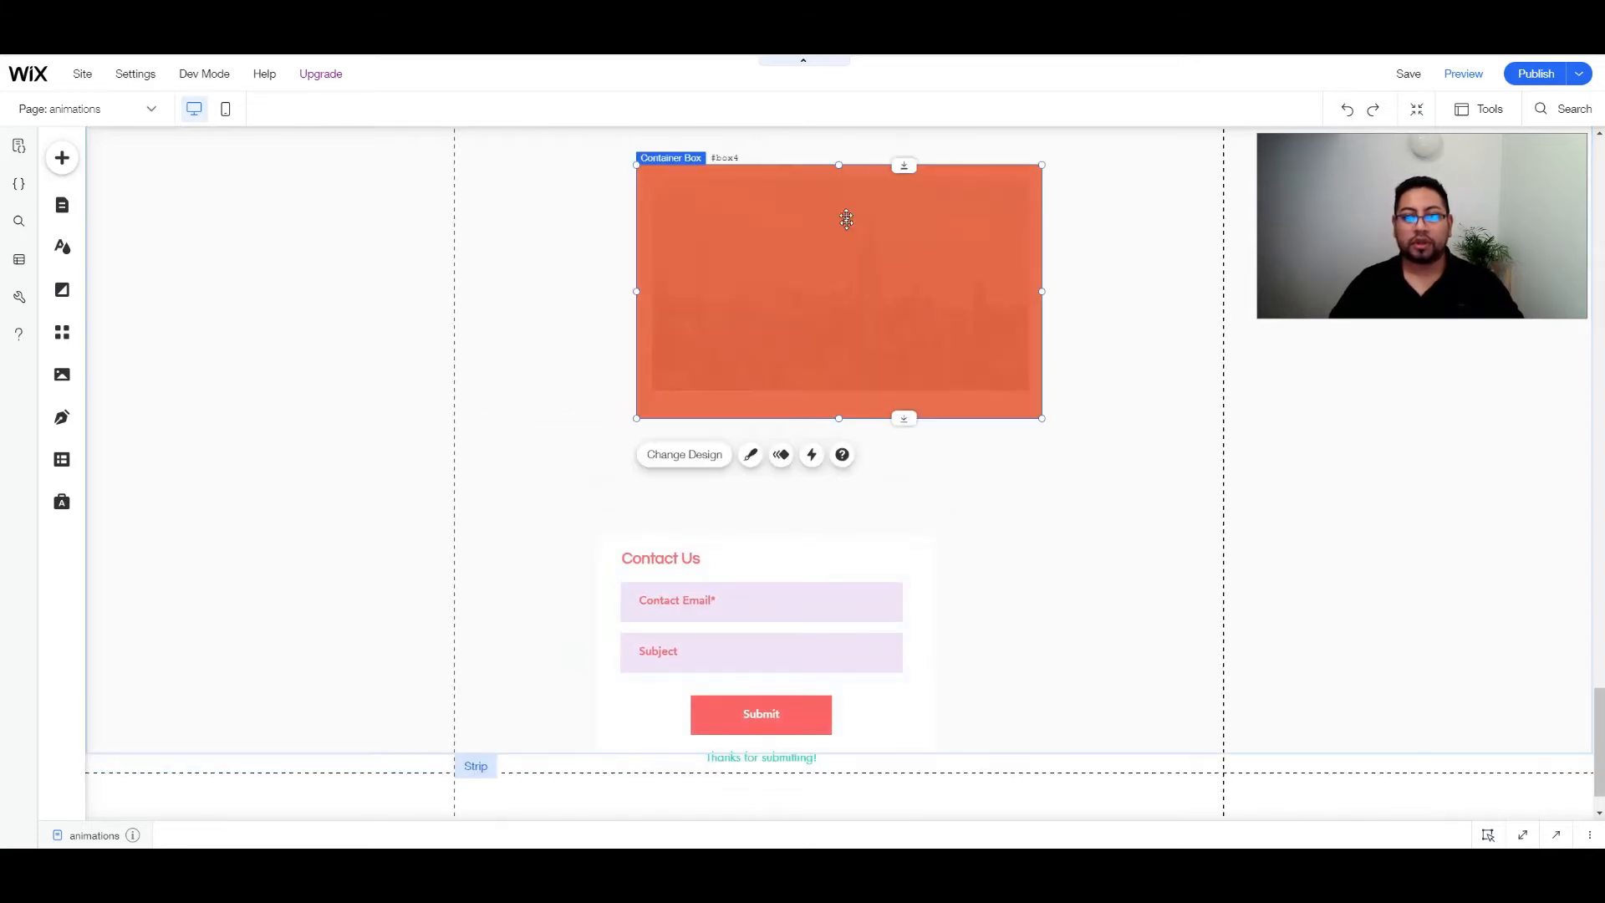
drag(840, 155, 842, 149)
drag(845, 244, 846, 237)
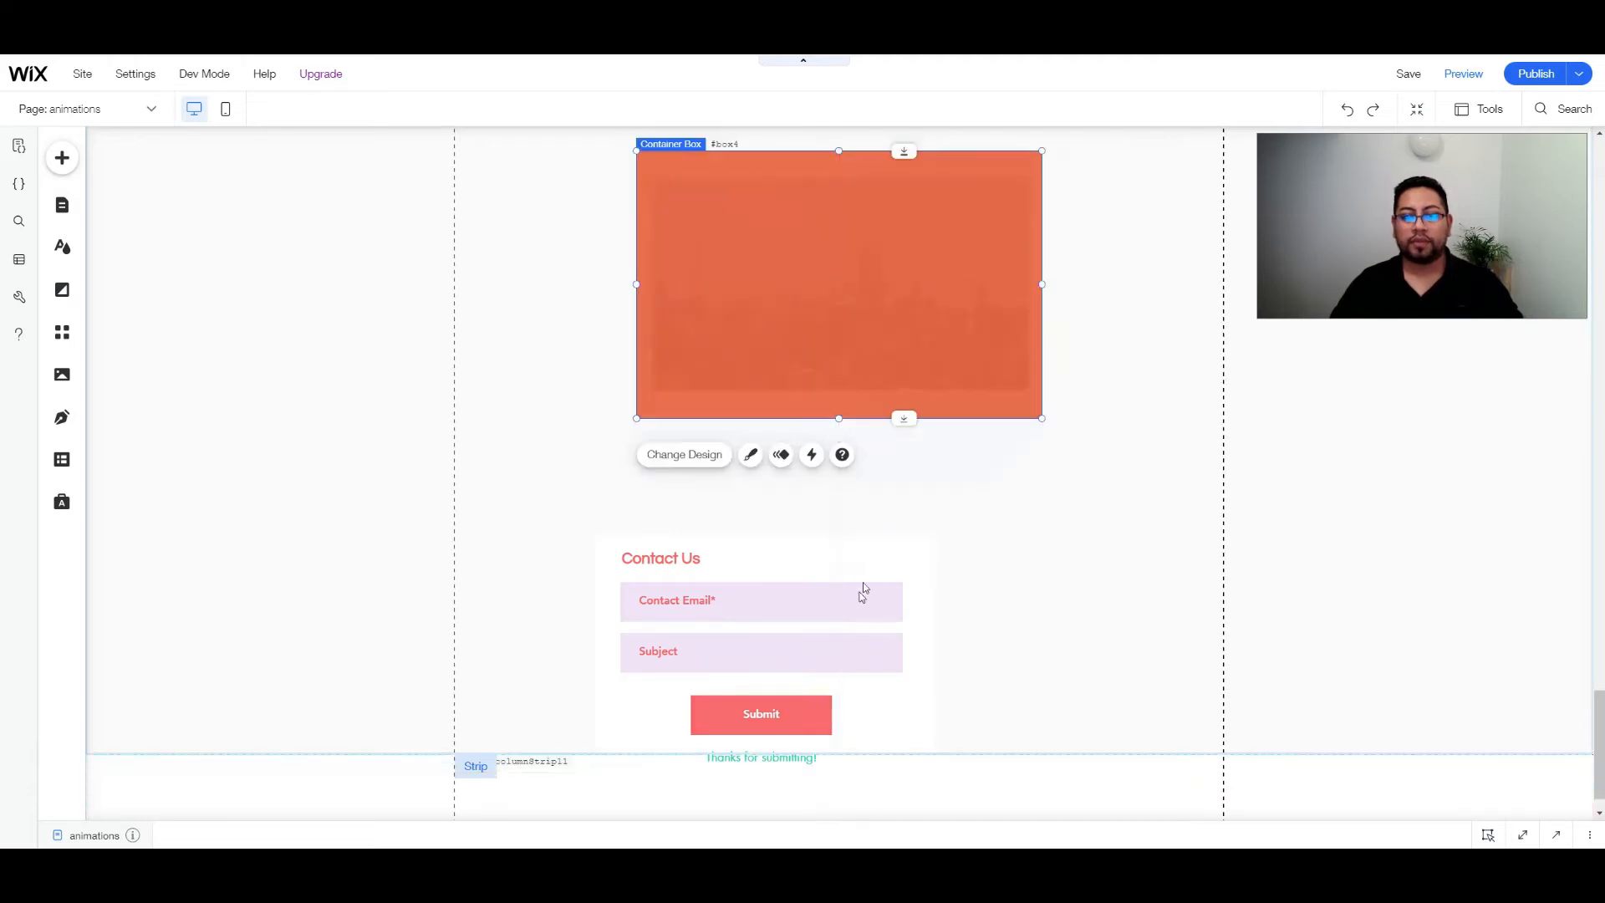
drag(857, 550, 939, 210)
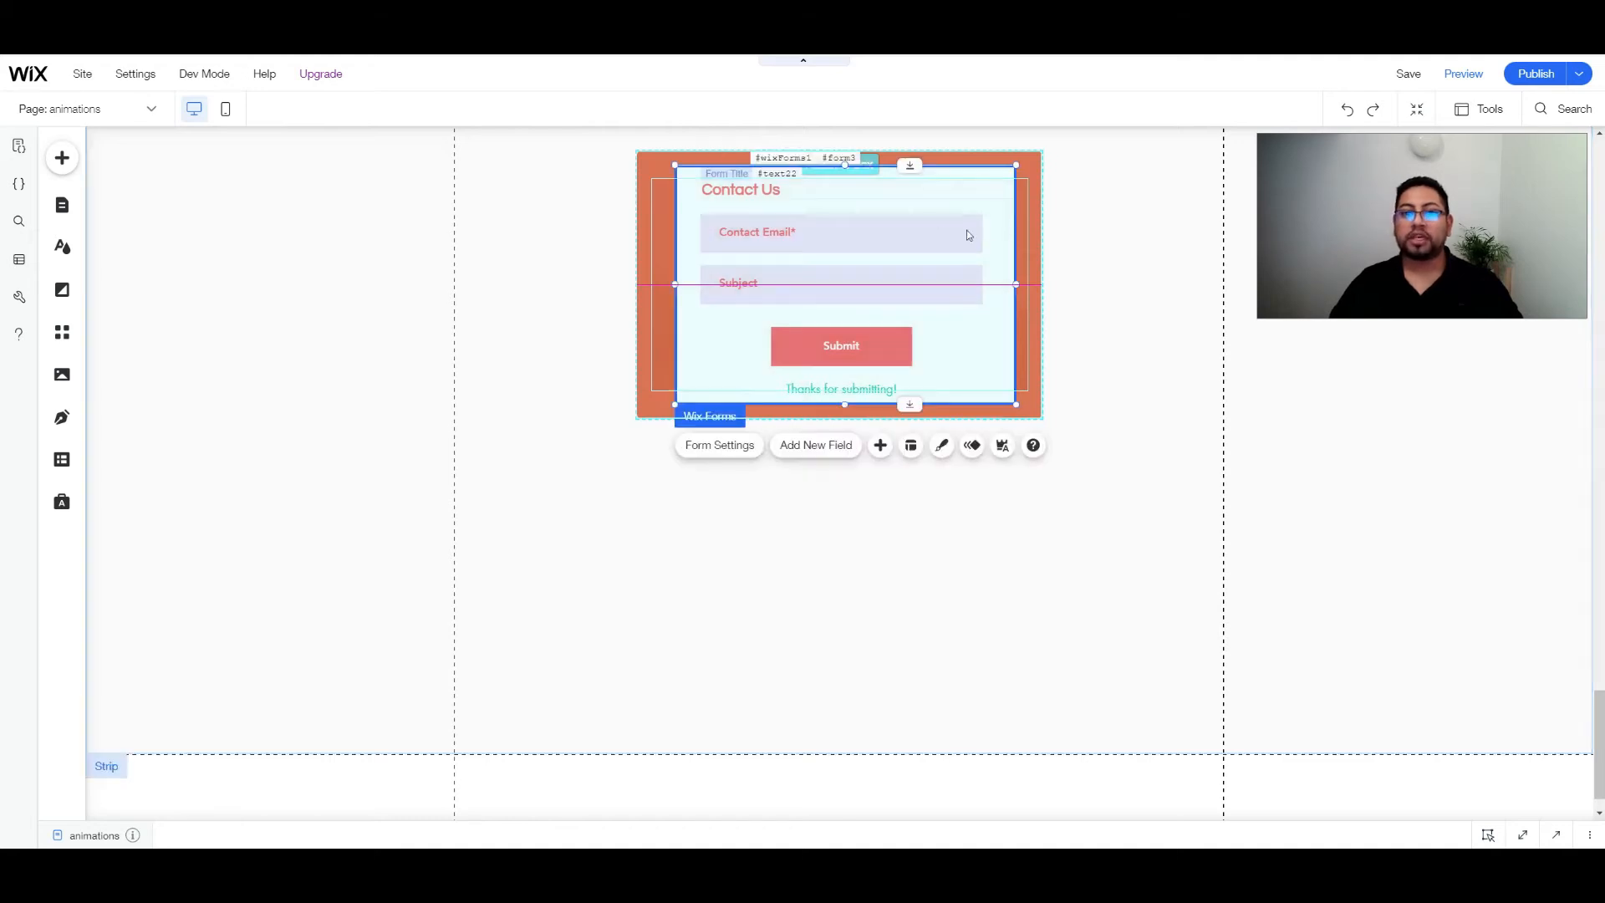
- Move the orange container box with its contact form off the video player, to the free area on its left
click(1109, 266)
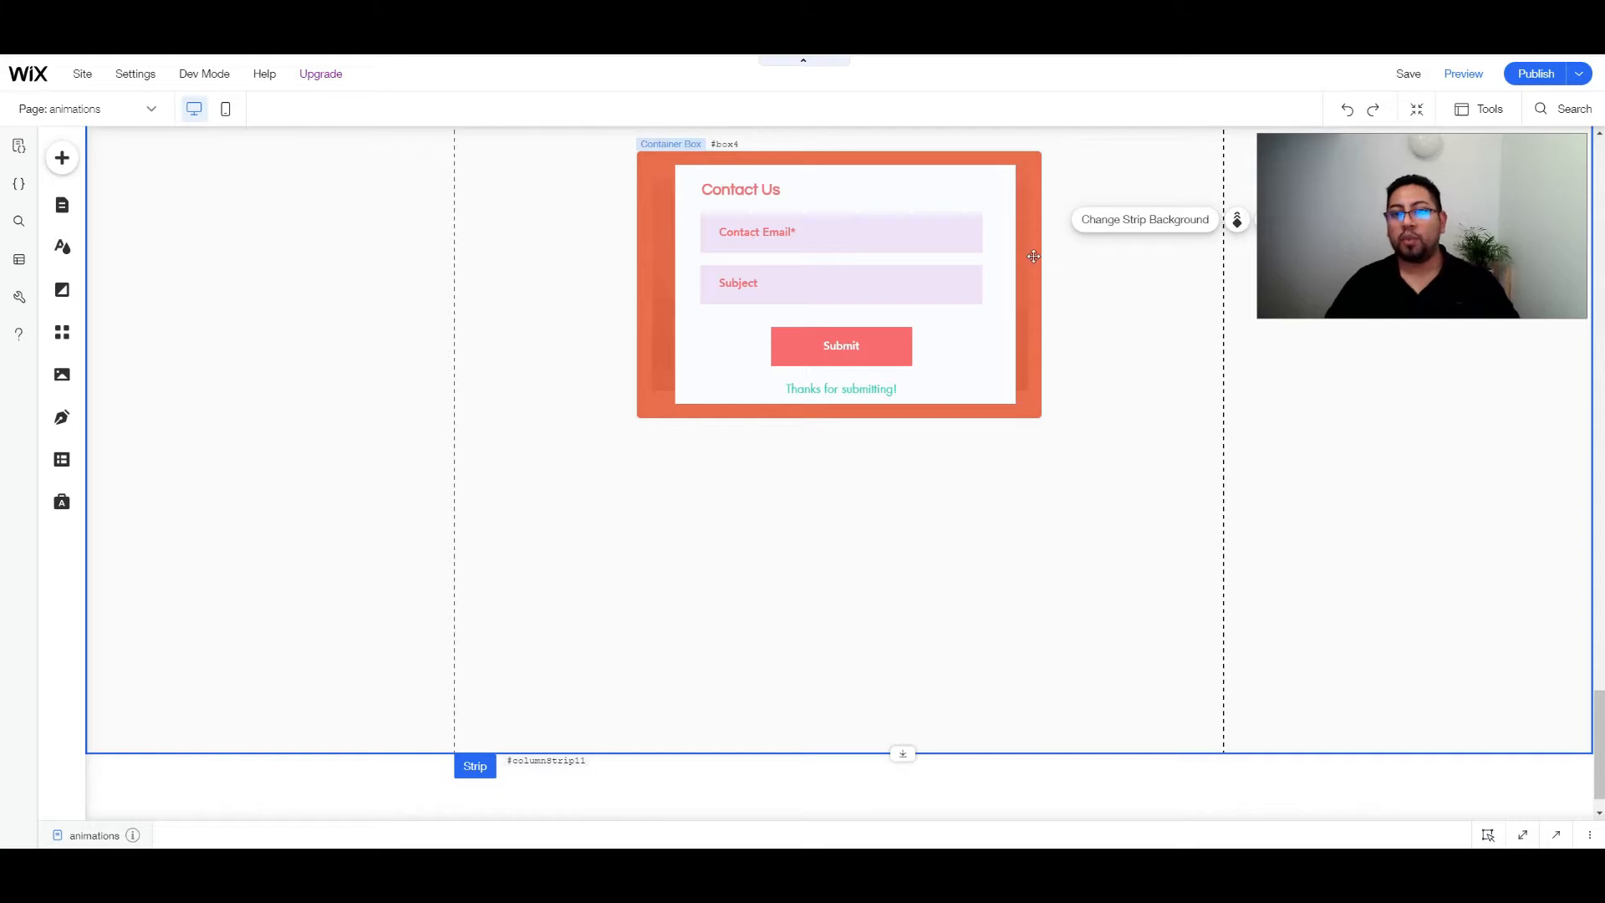
click(1034, 206)
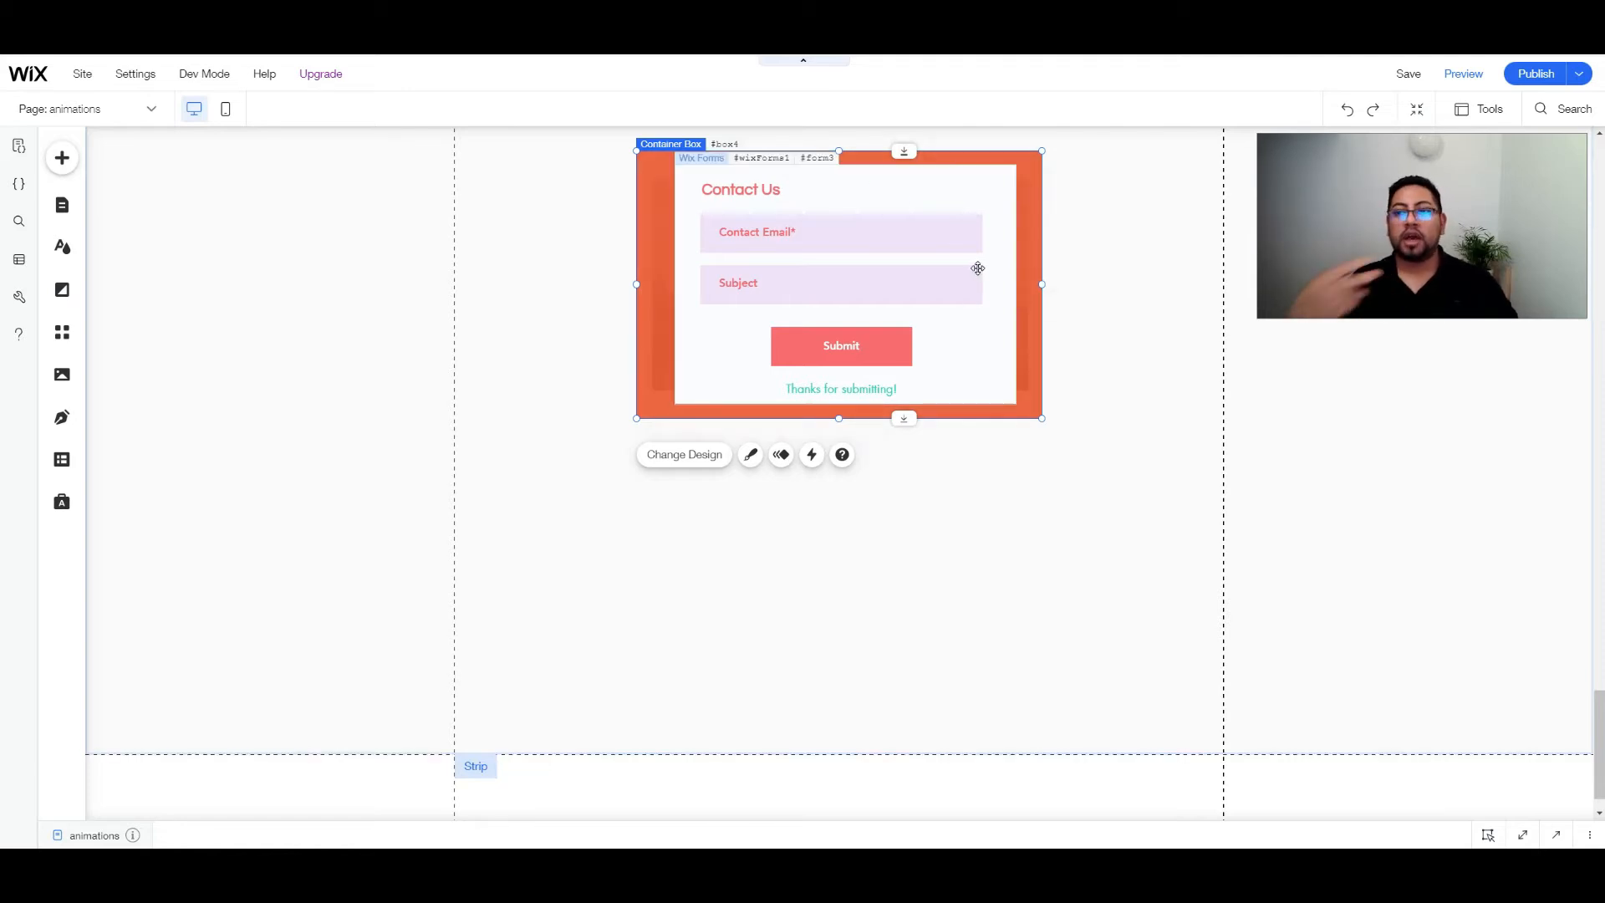
scroll(1259, 535, up, 1)
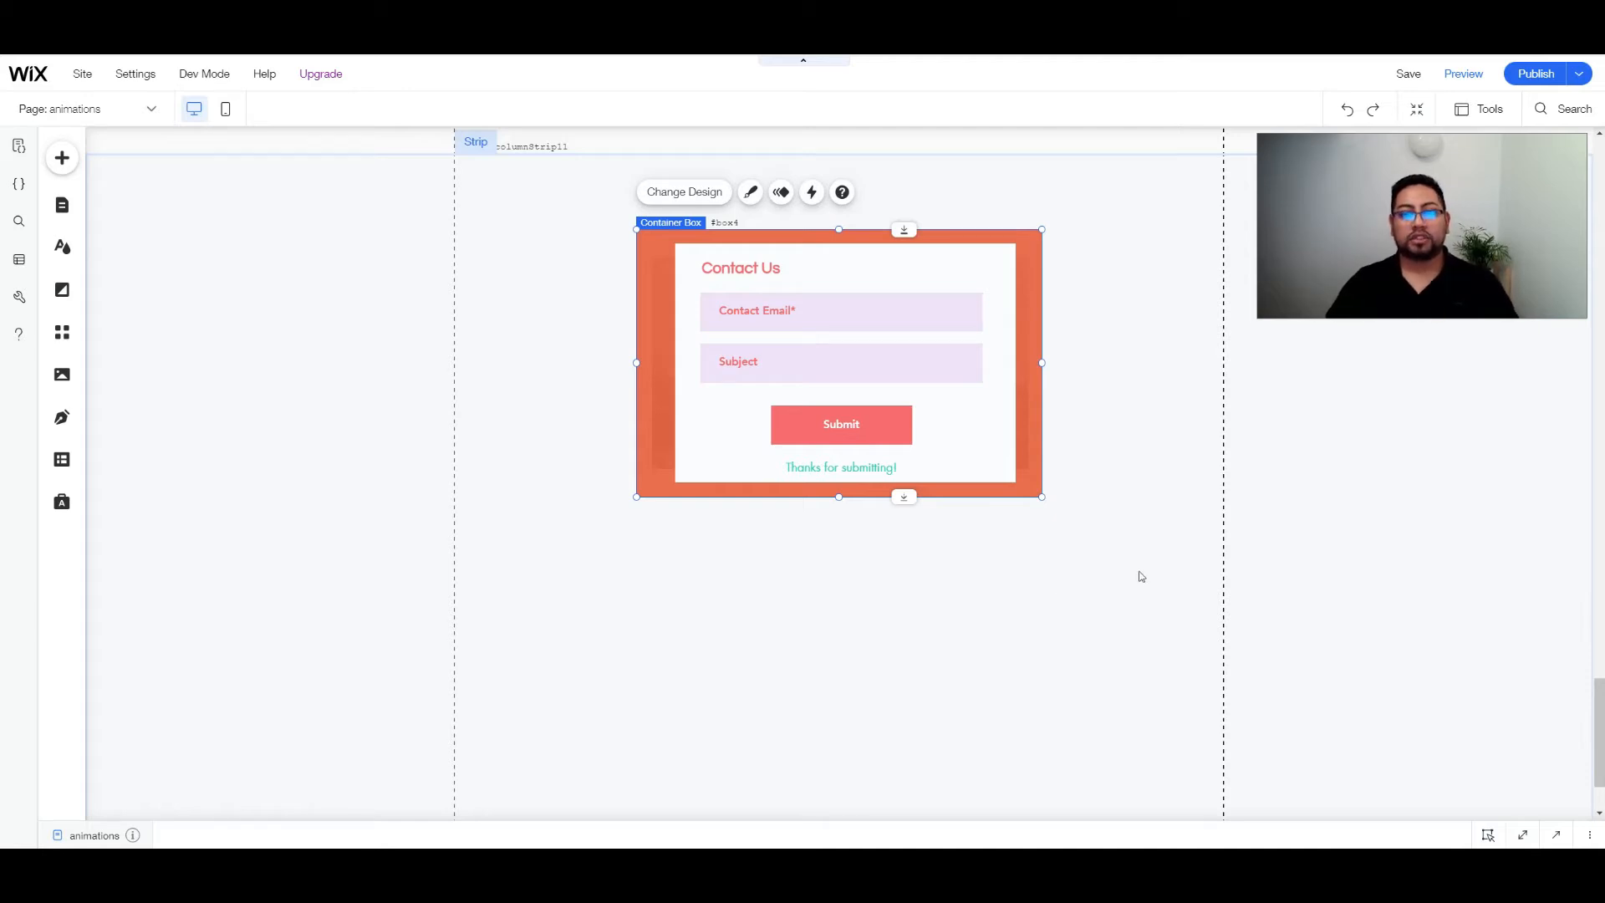
drag(1033, 345, 609, 355)
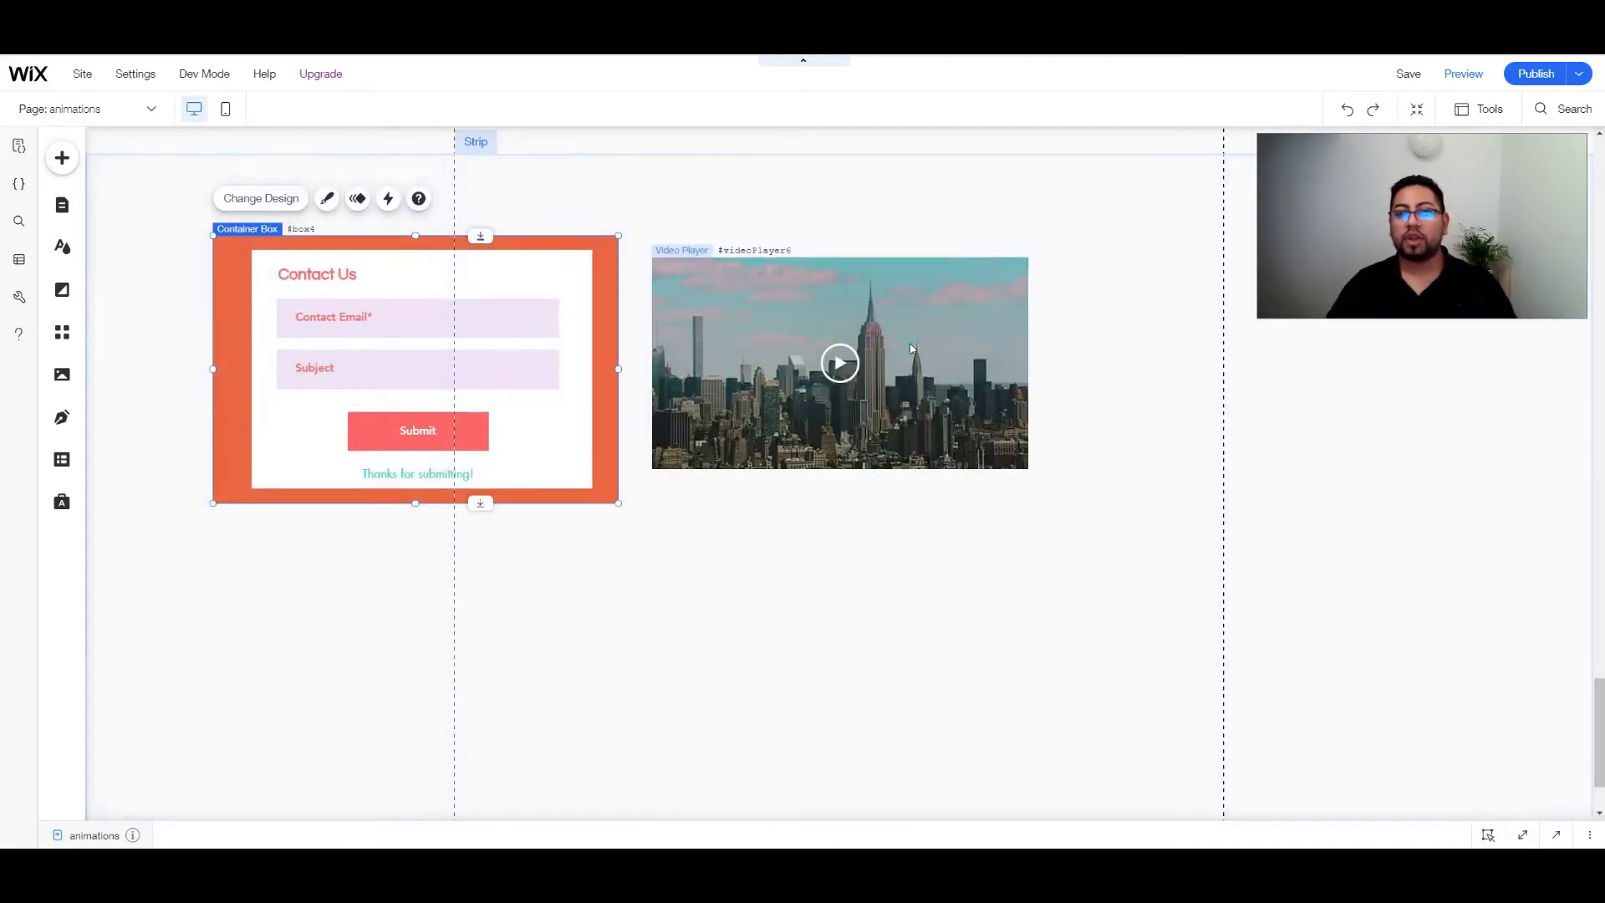
- Select the video player, open the page code and add blank lines after the last function
click(911, 349)
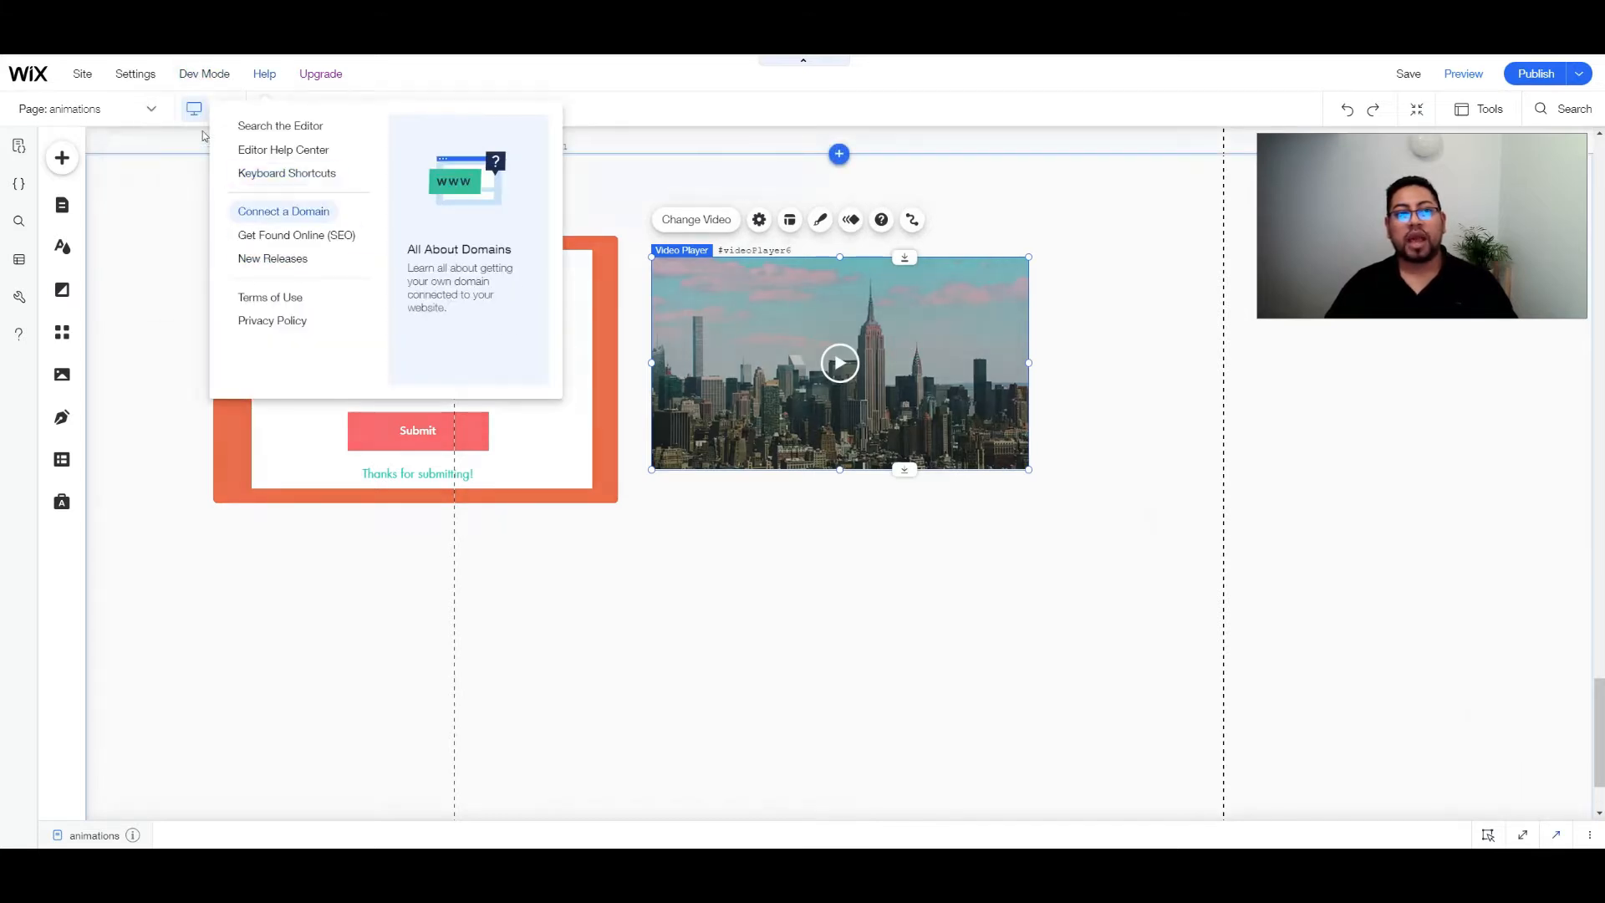
mouse_move(199, 87)
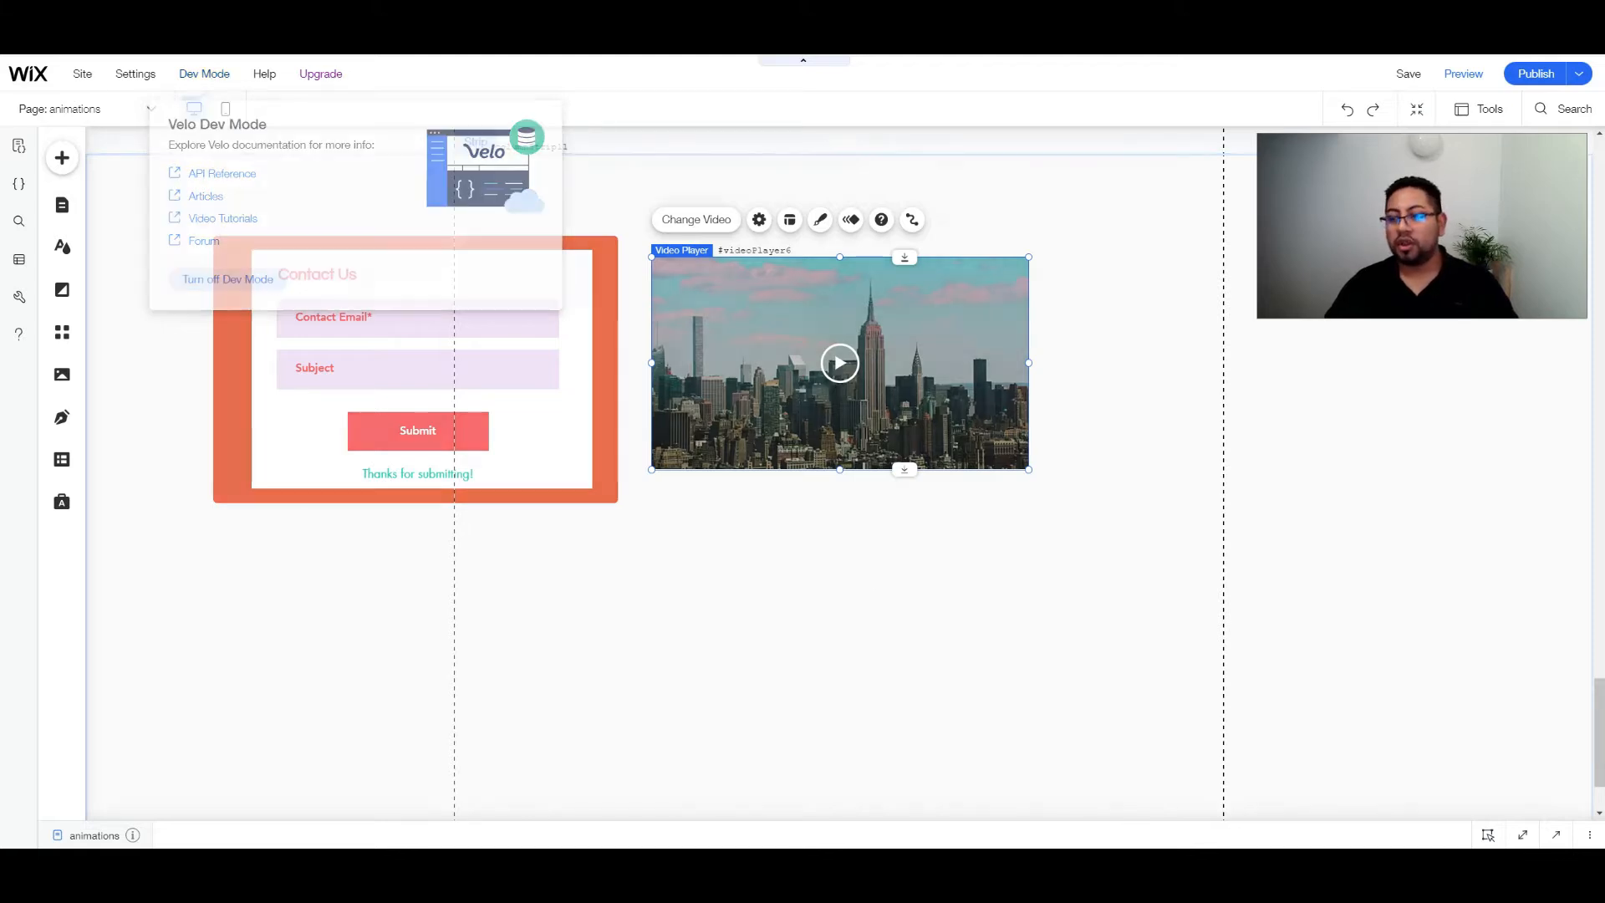
click(1556, 834)
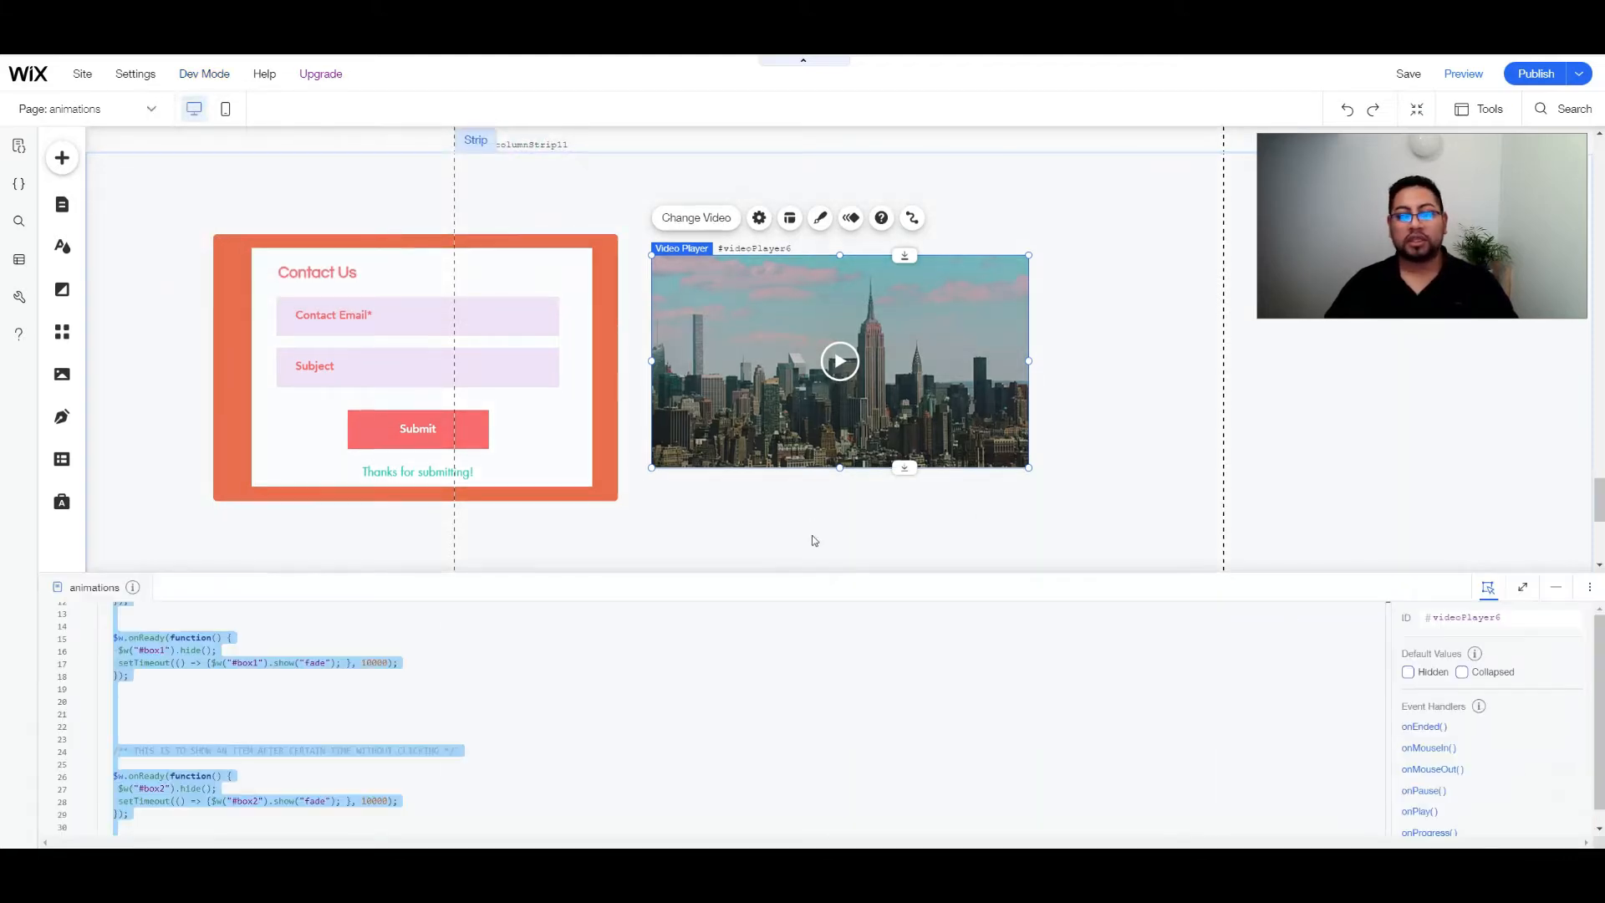
scroll(813, 537, down, 4)
scroll(780, 692, down, 3)
click(505, 750)
key(Return)
key(Return)
key(Return)
key(Return)
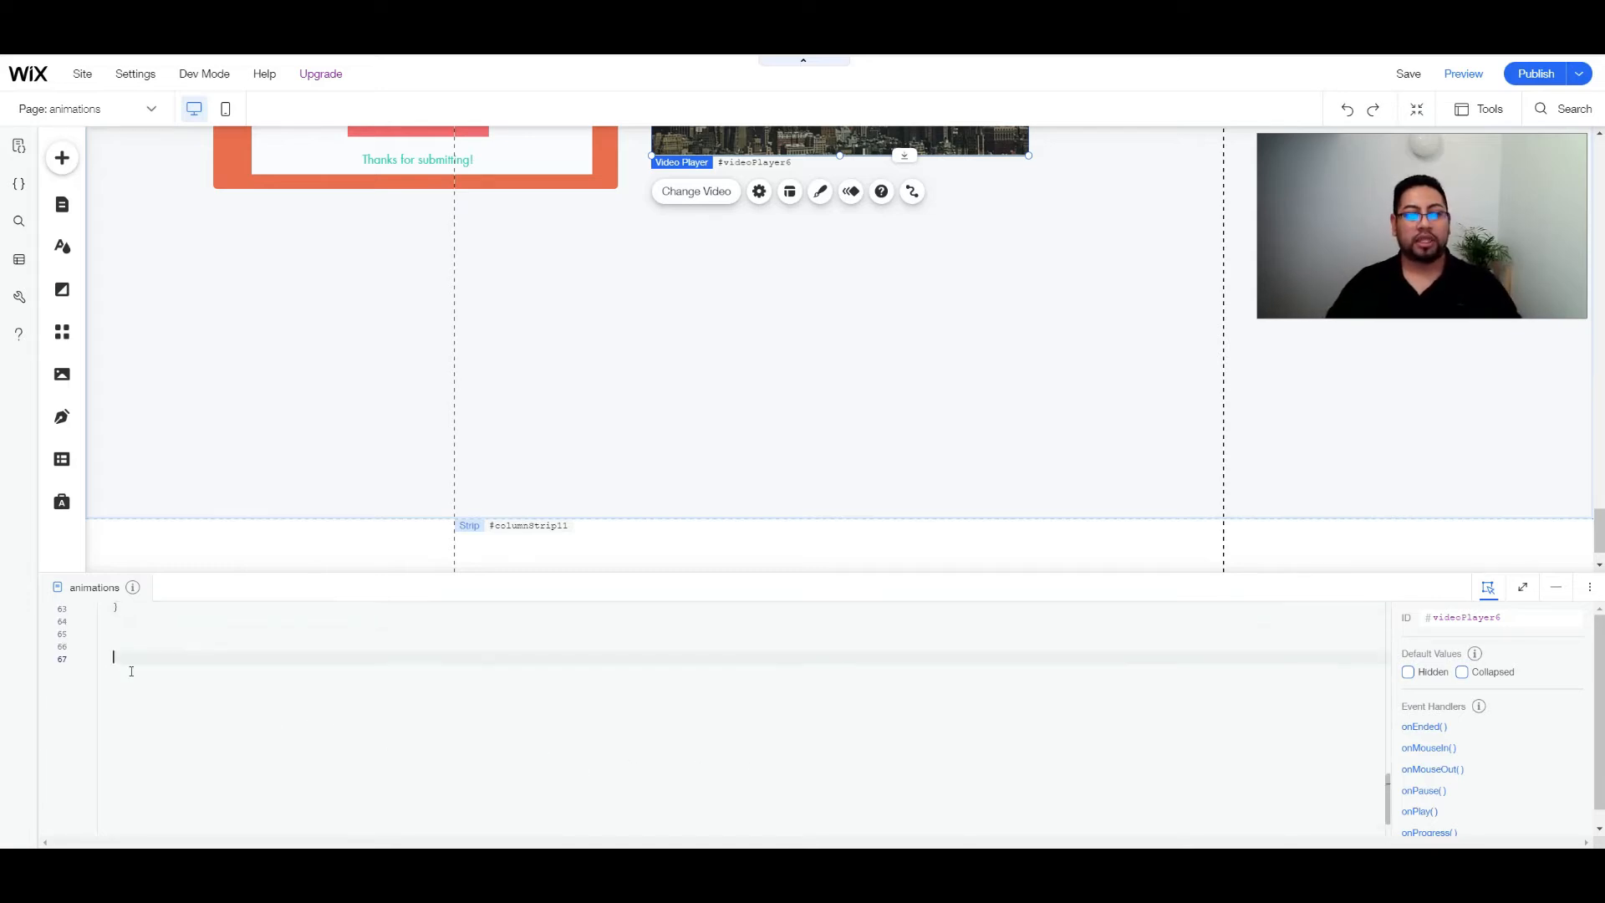
- Add an onViewportEnter event handler to the New York skyline video player
scroll(761, 422, up, 3)
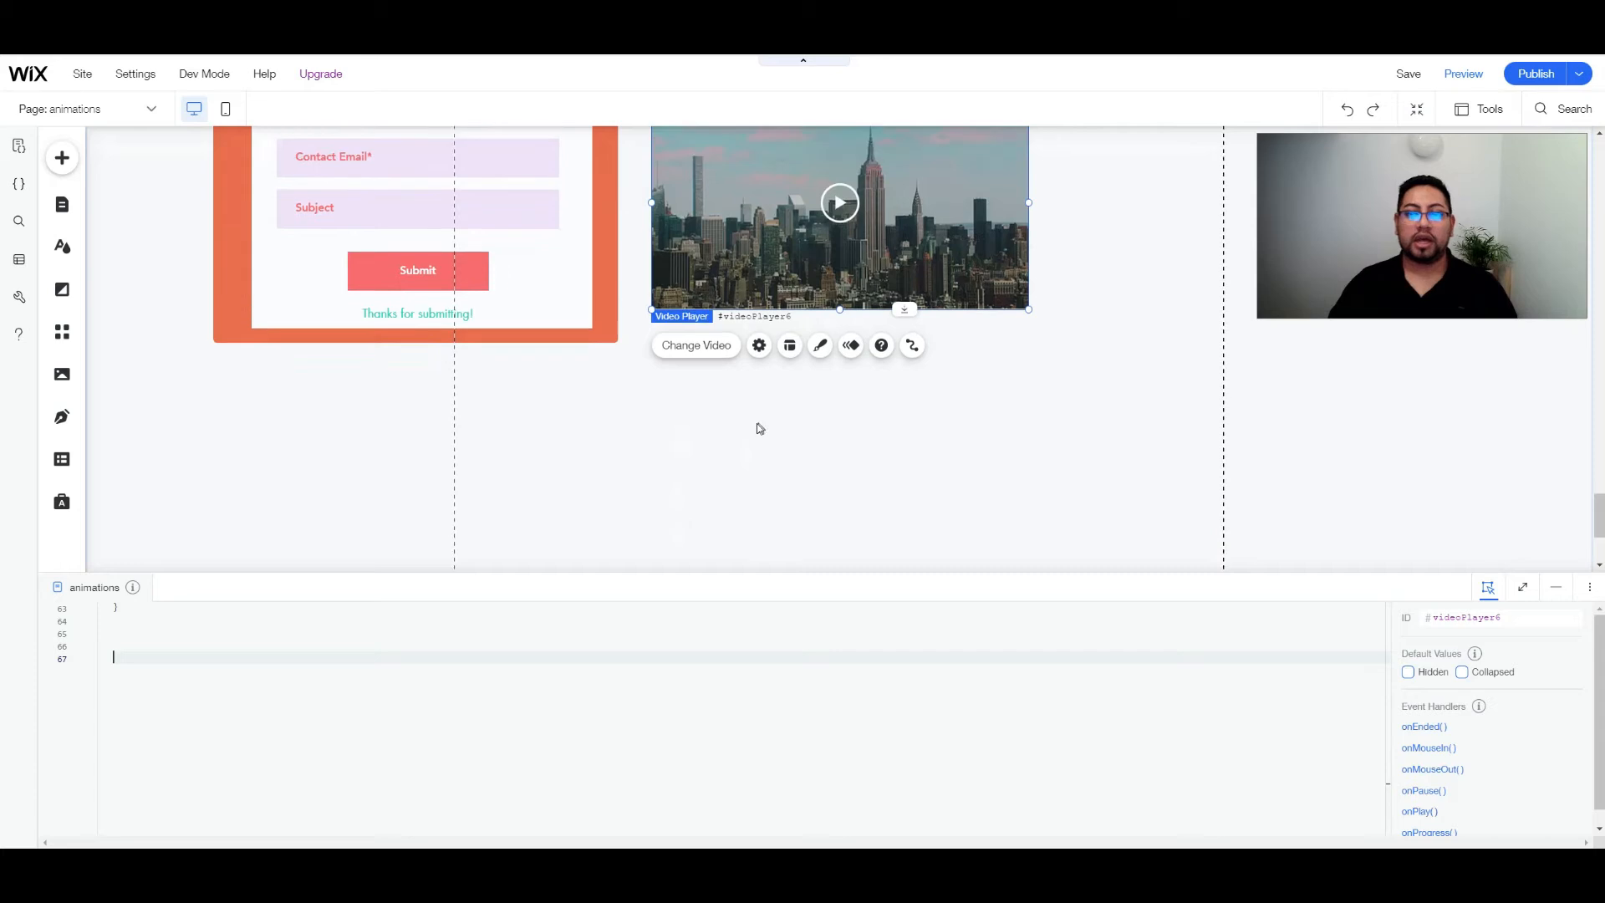
scroll(757, 430, up, 2)
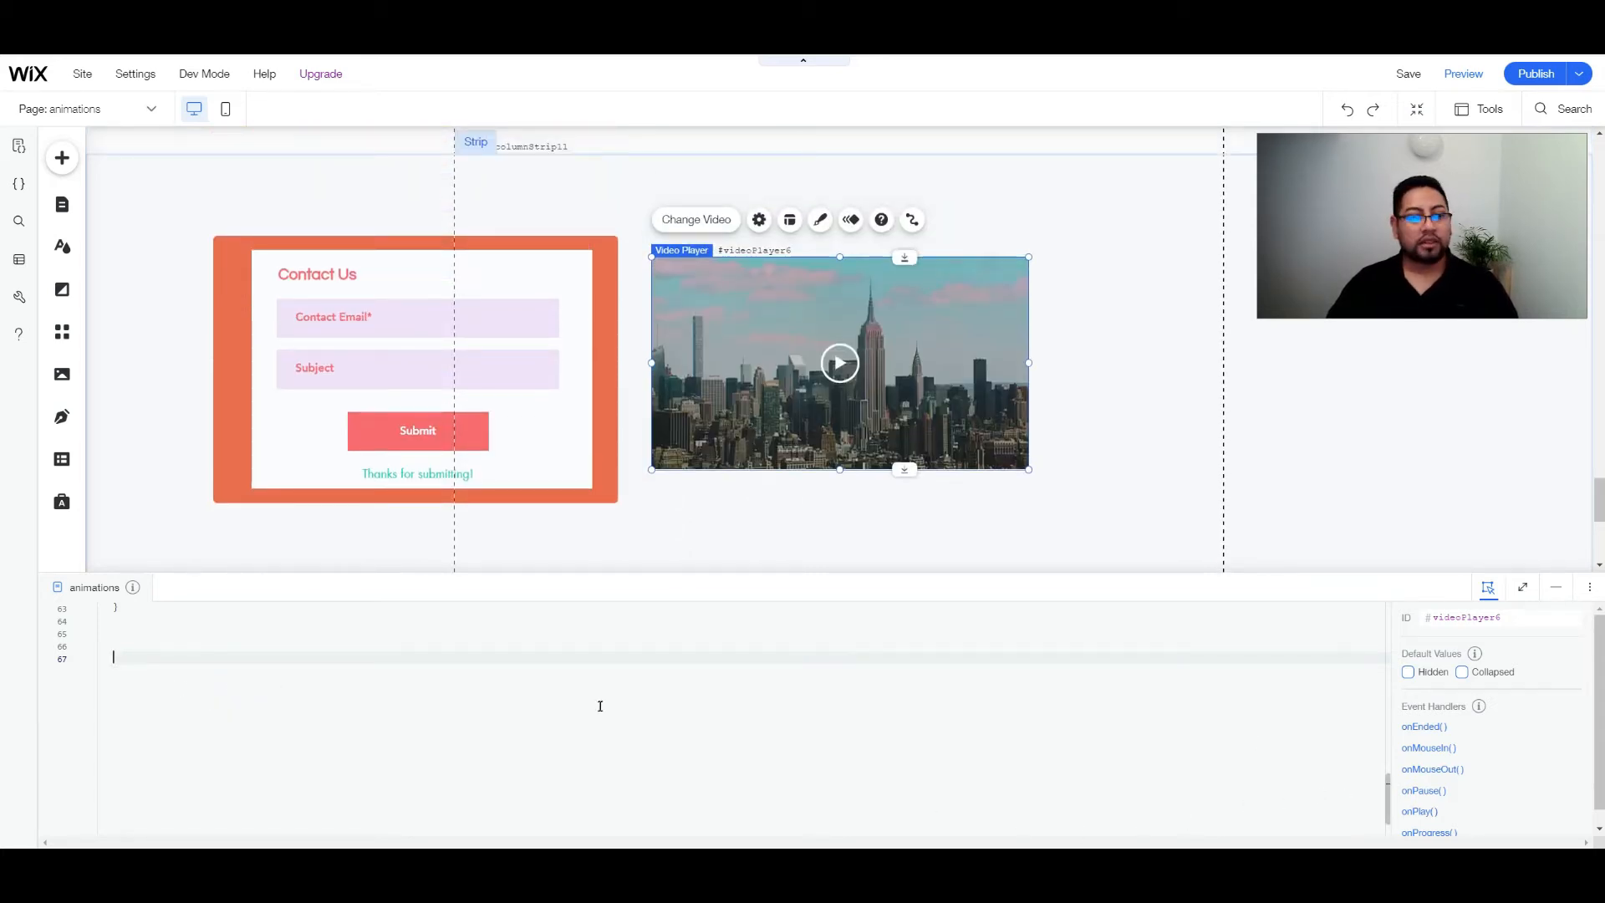
scroll(596, 709, down, 1)
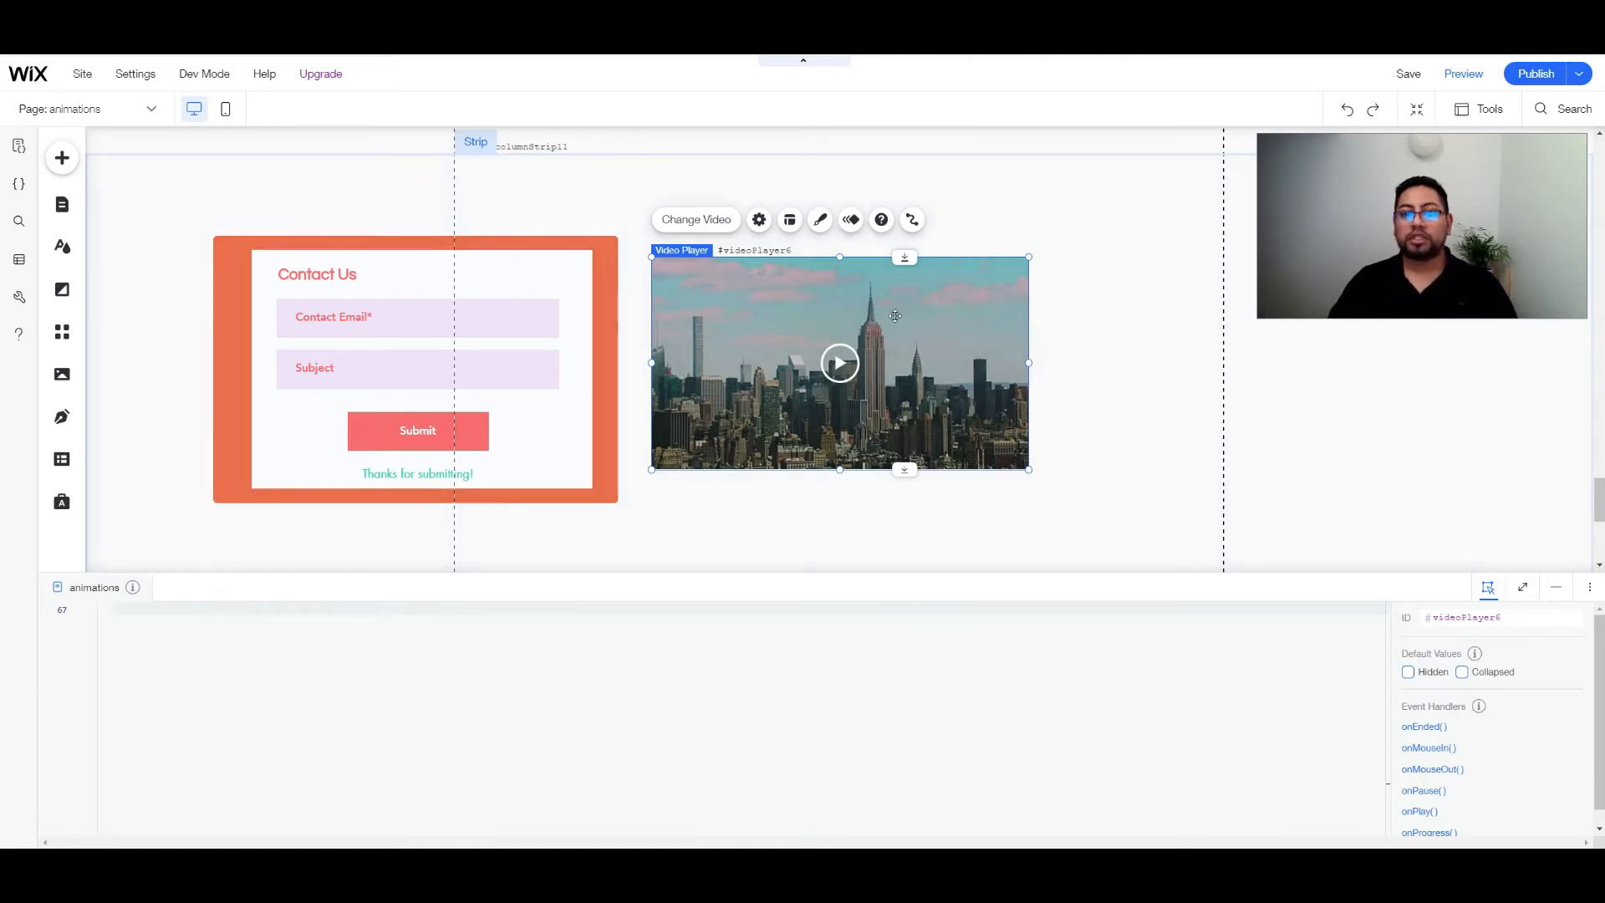
scroll(1487, 744, down, 1)
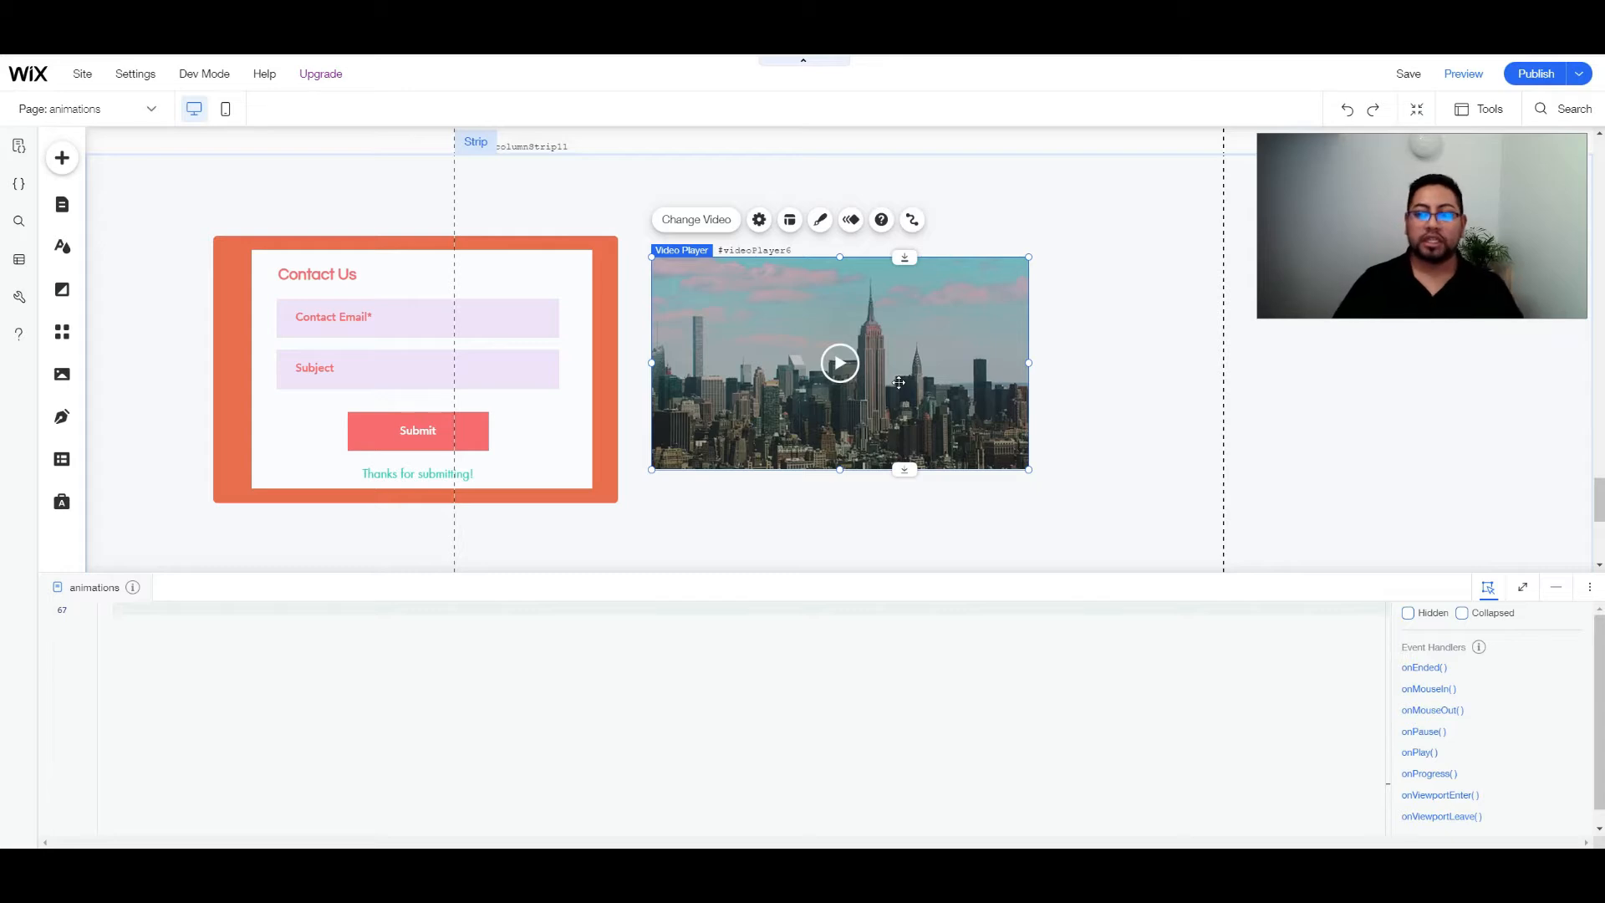
click(1434, 795)
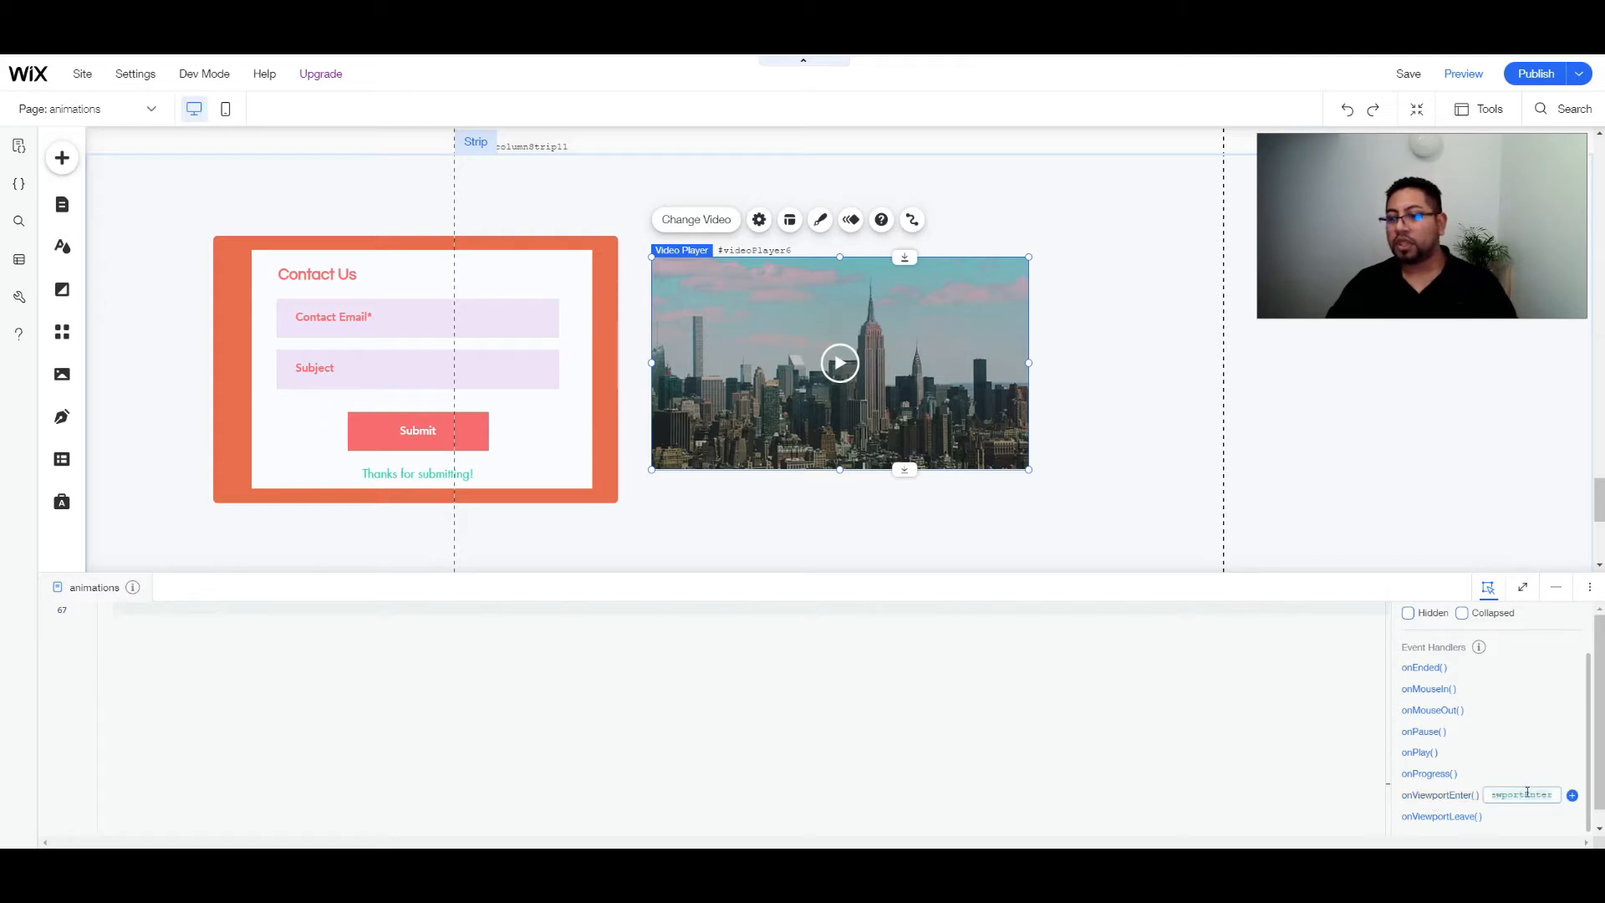
click(1572, 795)
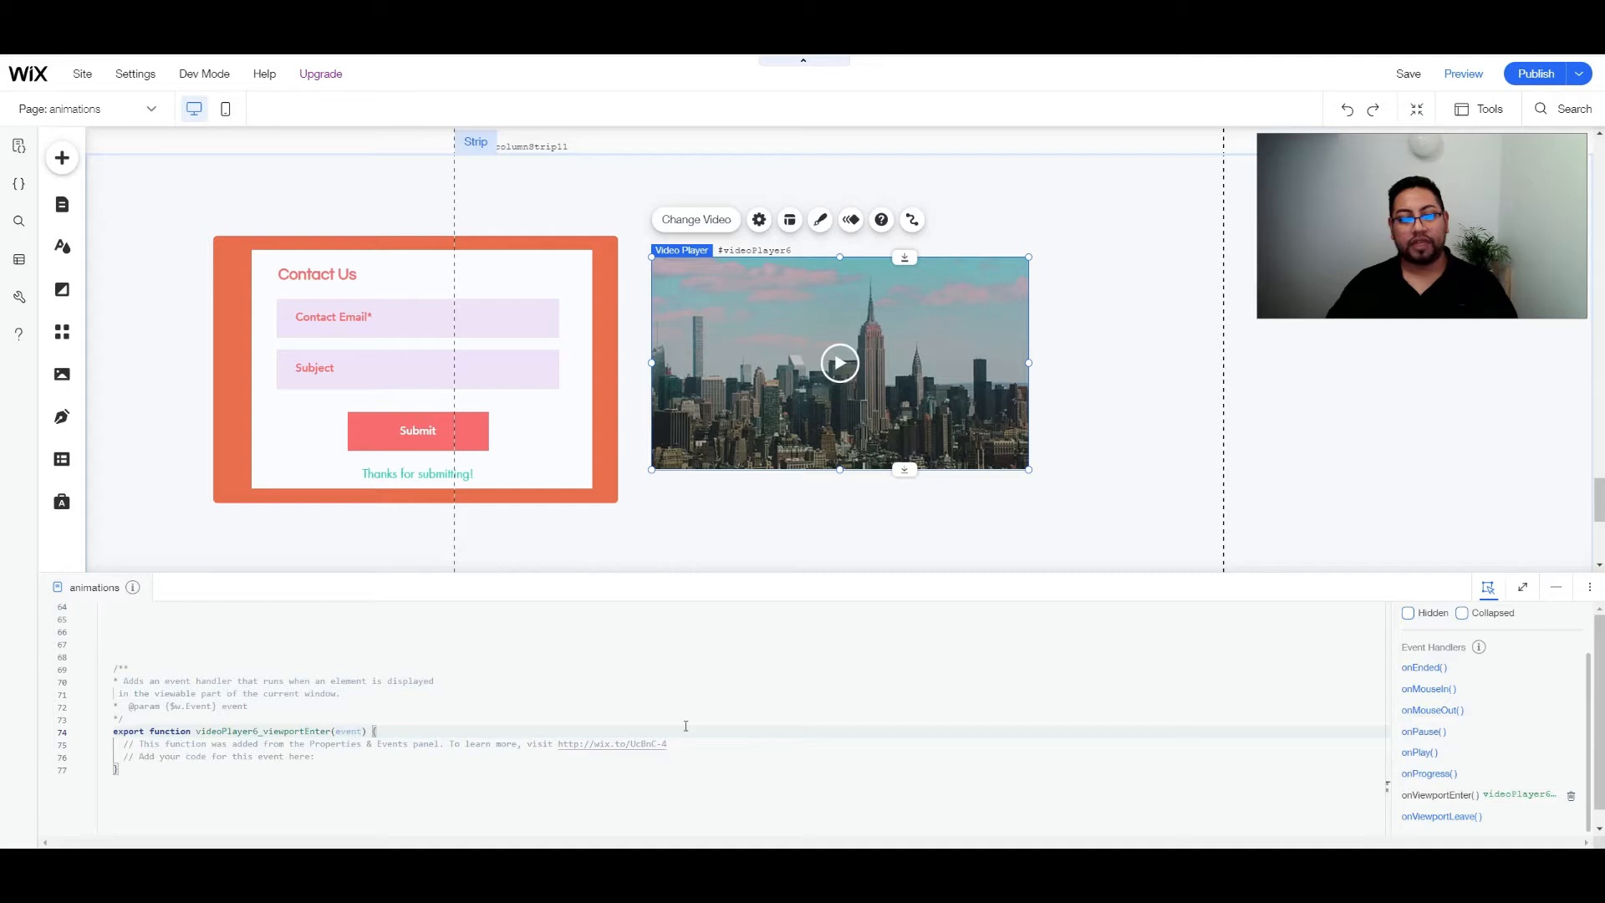
- Replace the placeholder comments in the videoPlayer6_viewportEnter function with the videoPlayer5 handler's hide and 10000 ms fade-in lines, keeping the hide line commented out
scroll(418, 711, down, 1)
scroll(250, 694, down, 1)
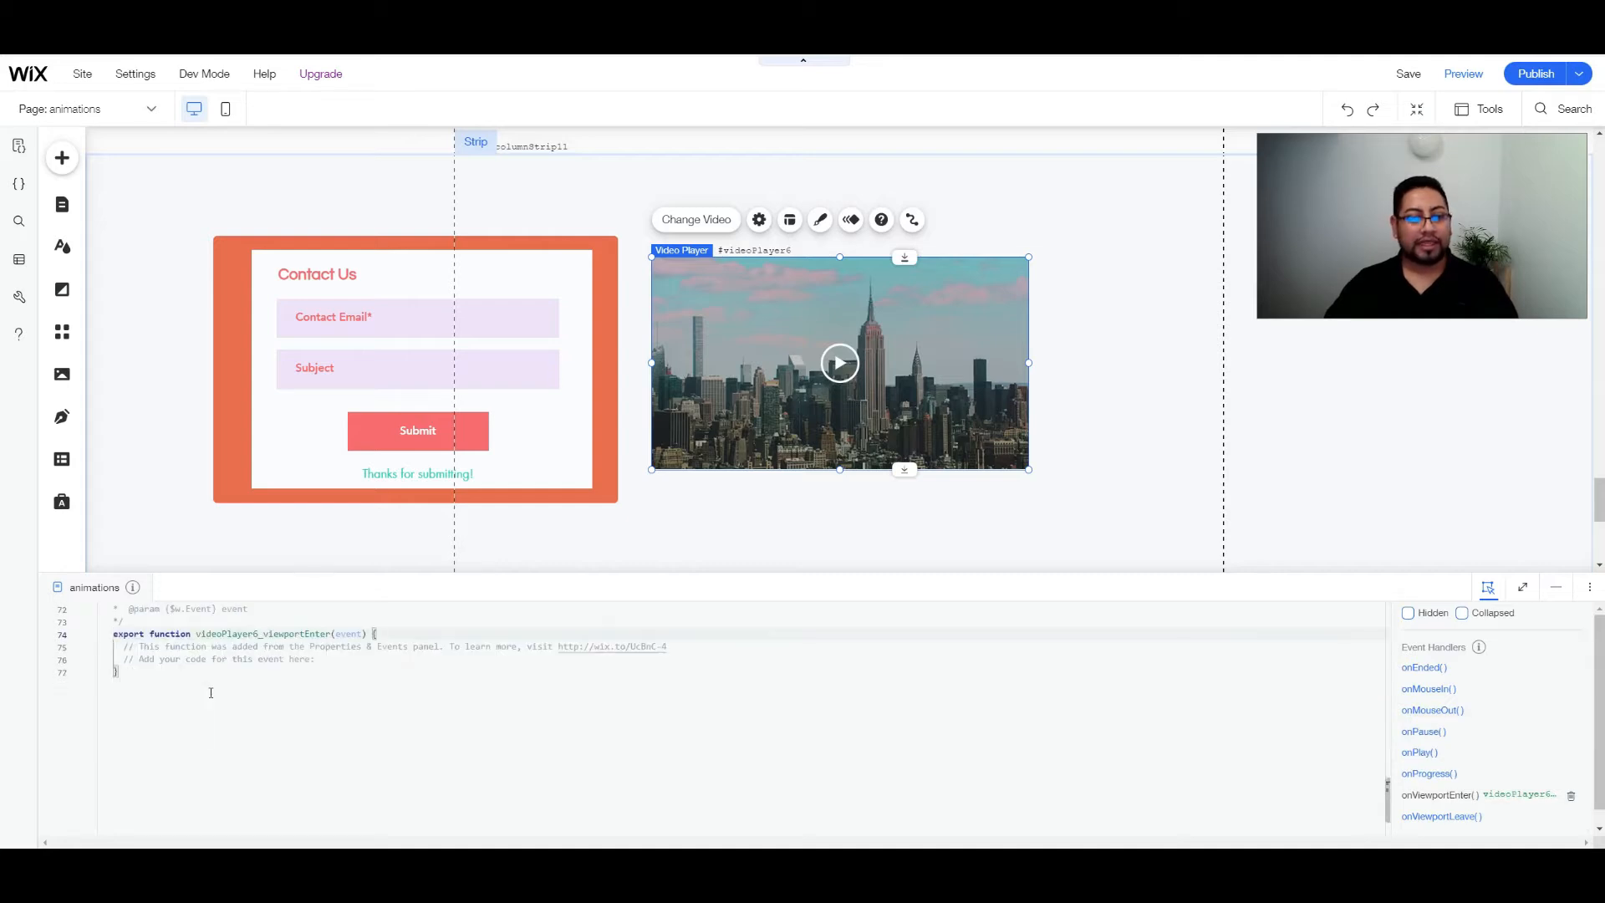
scroll(213, 692, up, 1)
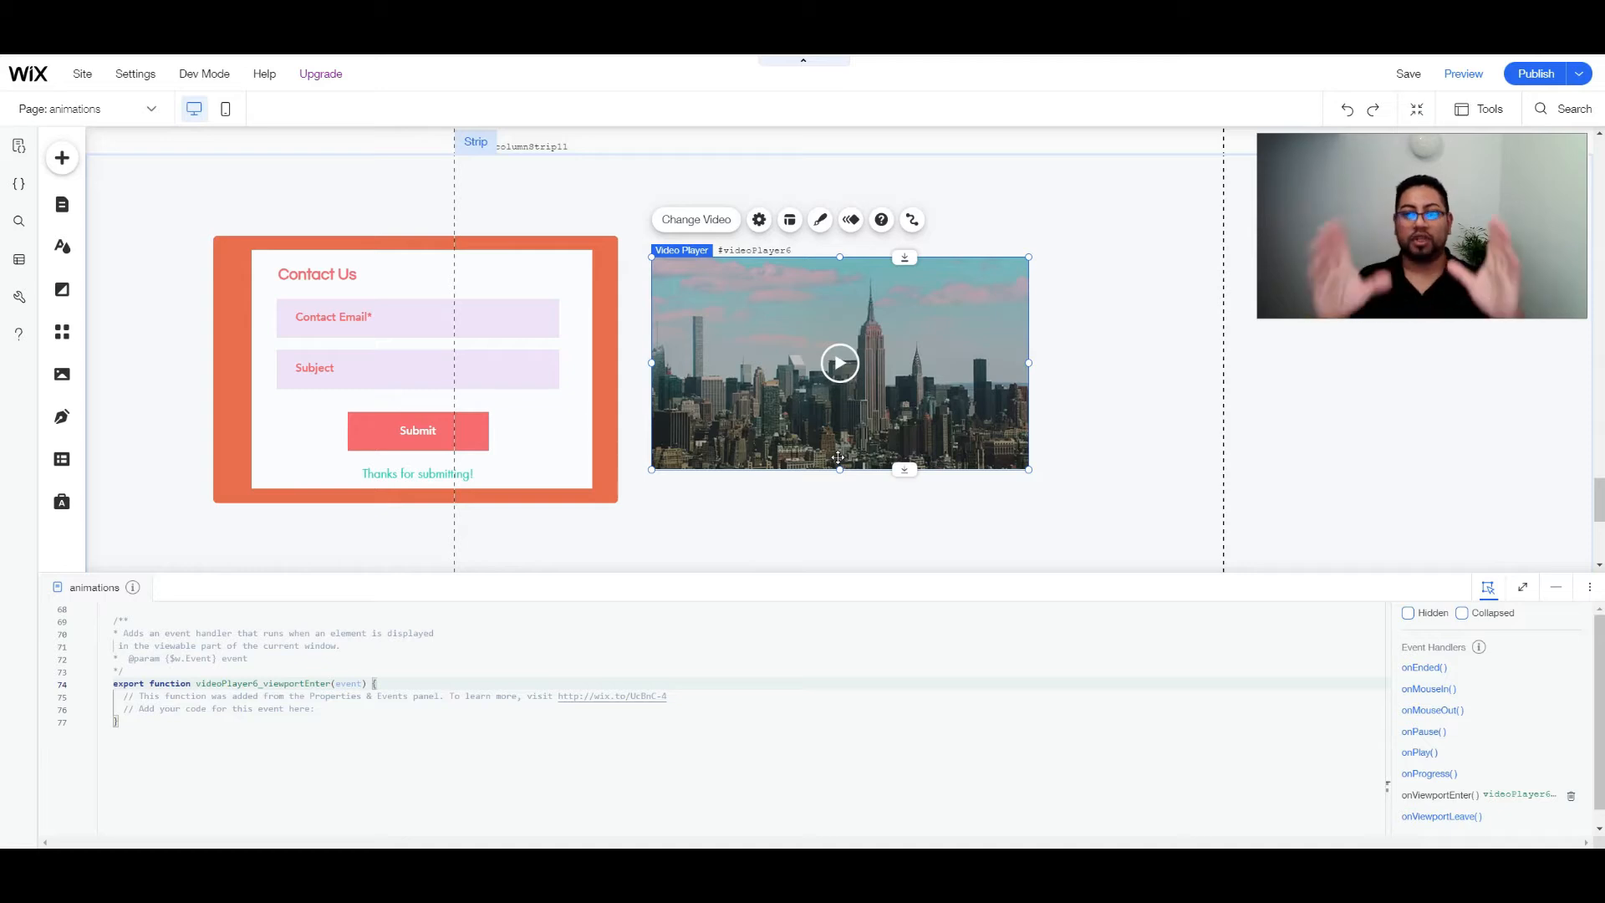
scroll(588, 692, up, 3)
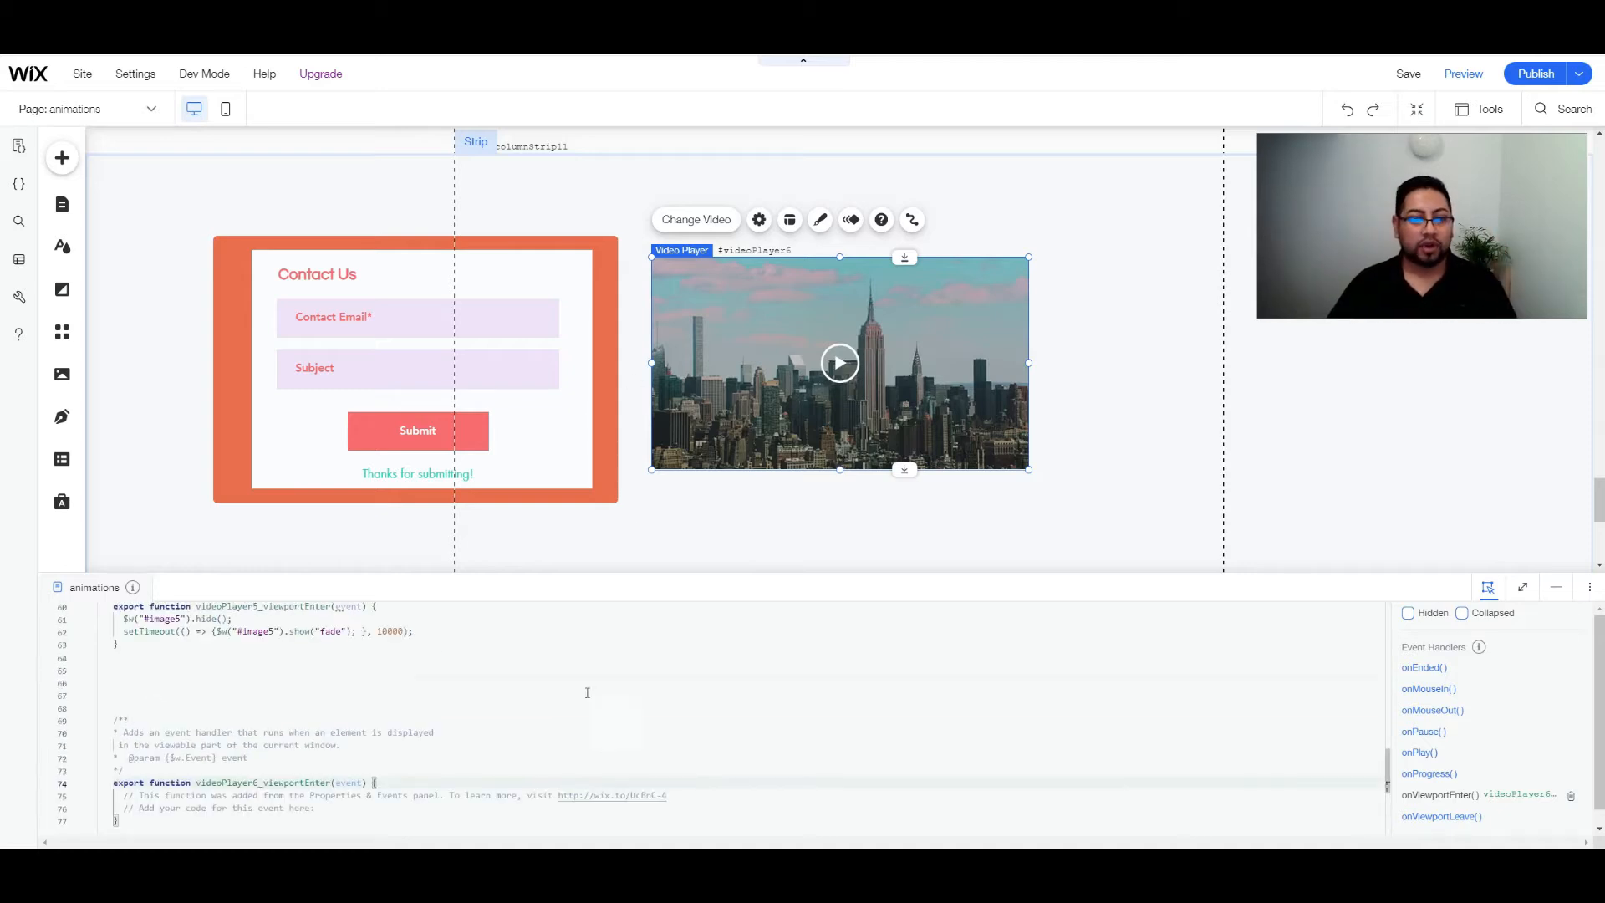
scroll(555, 709, up, 2)
drag(424, 681, 122, 669)
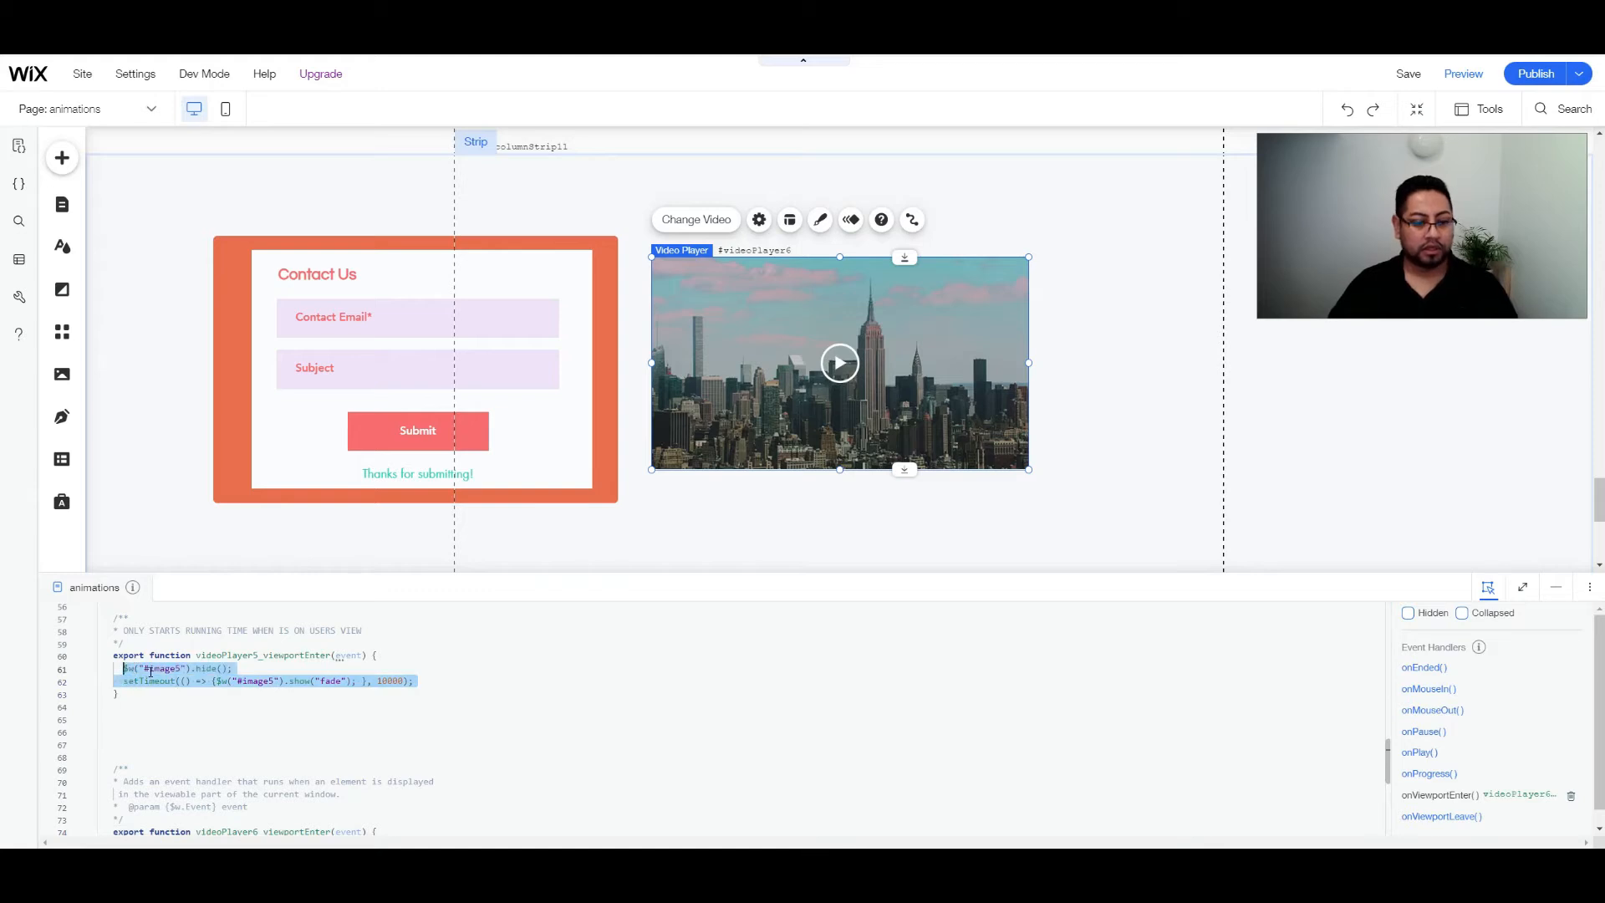
scroll(308, 709, down, 5)
click(324, 658)
drag(324, 658, 135, 650)
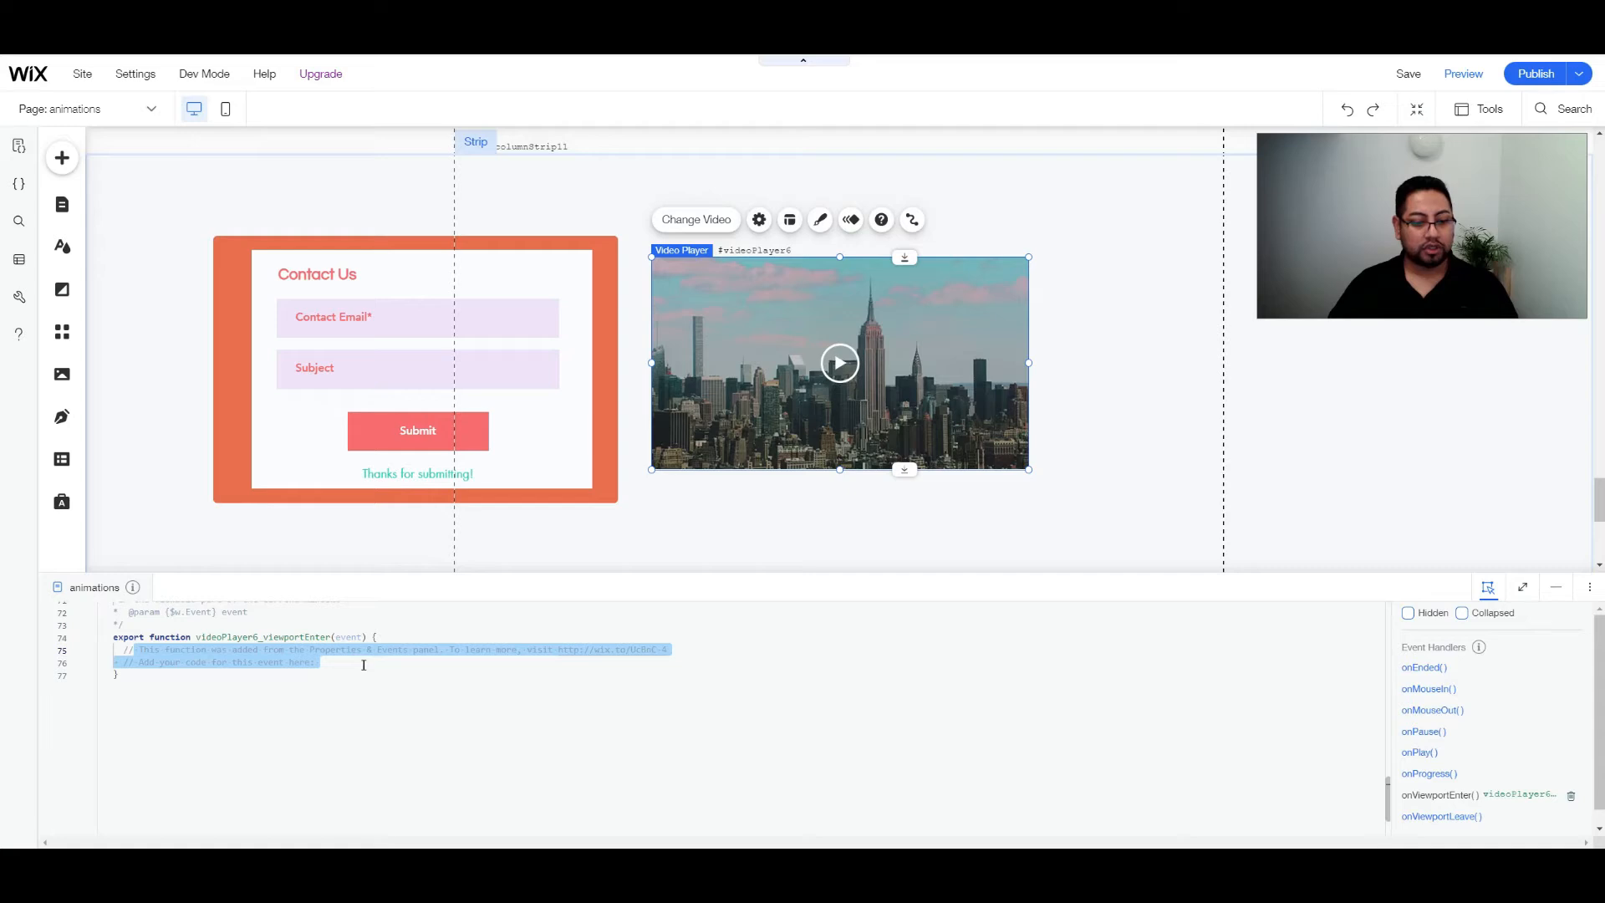
text(//$w("#image5").hide(); setTimeout(() => {$w("#image5").show("fade"); }, 10000);)
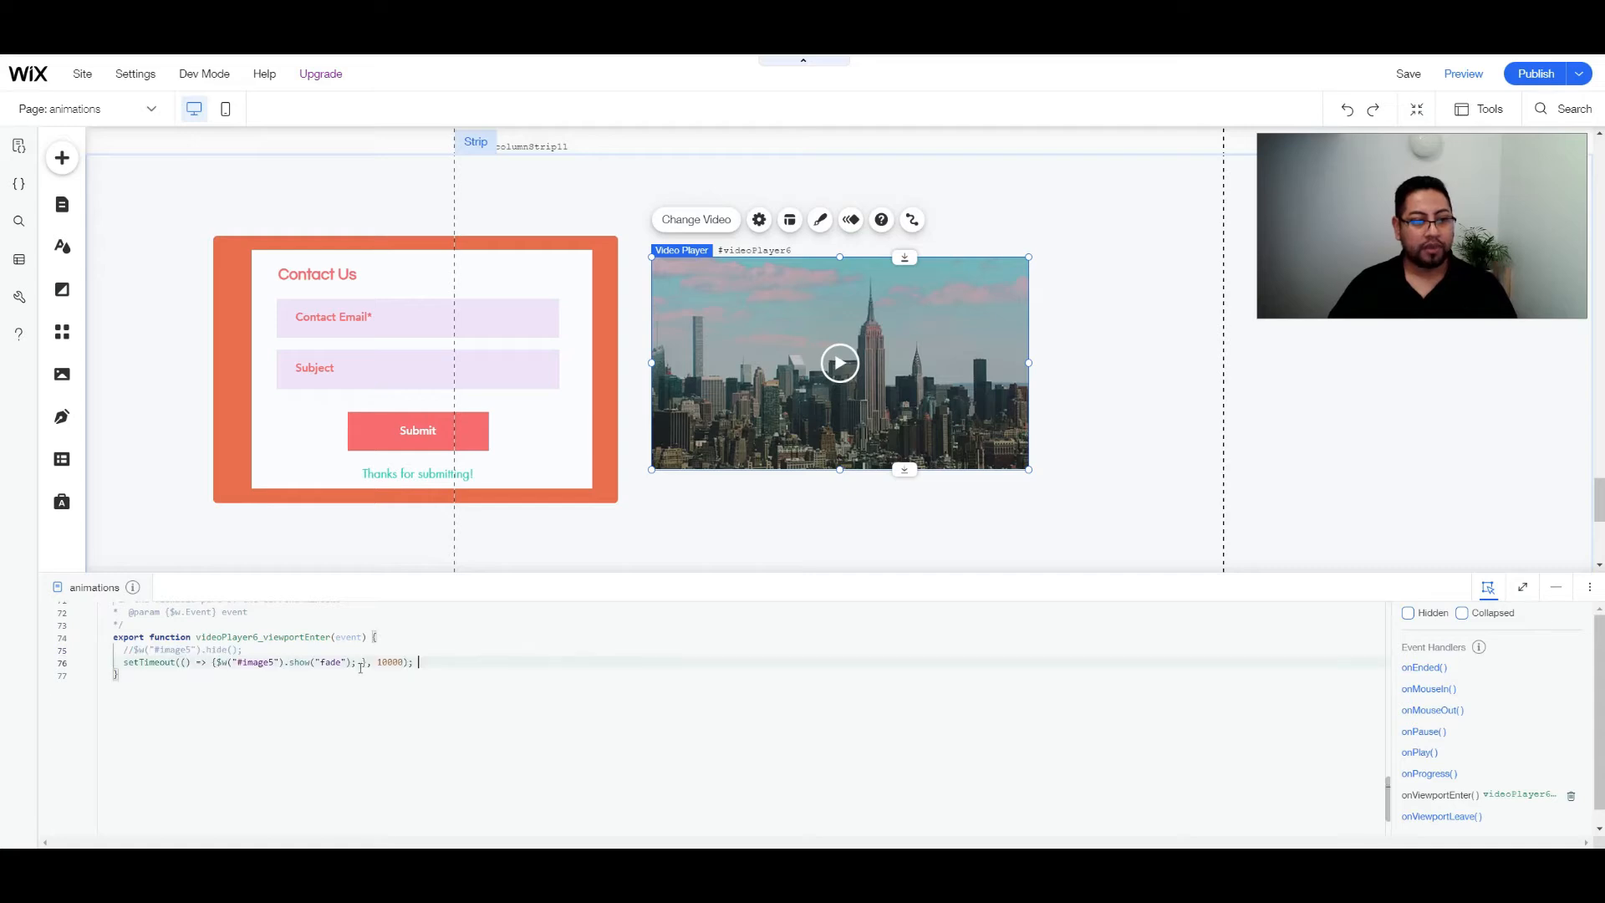
- Look up the container box's ID and replace image5 with box4 in the new handler's setTimeout line
click(269, 665)
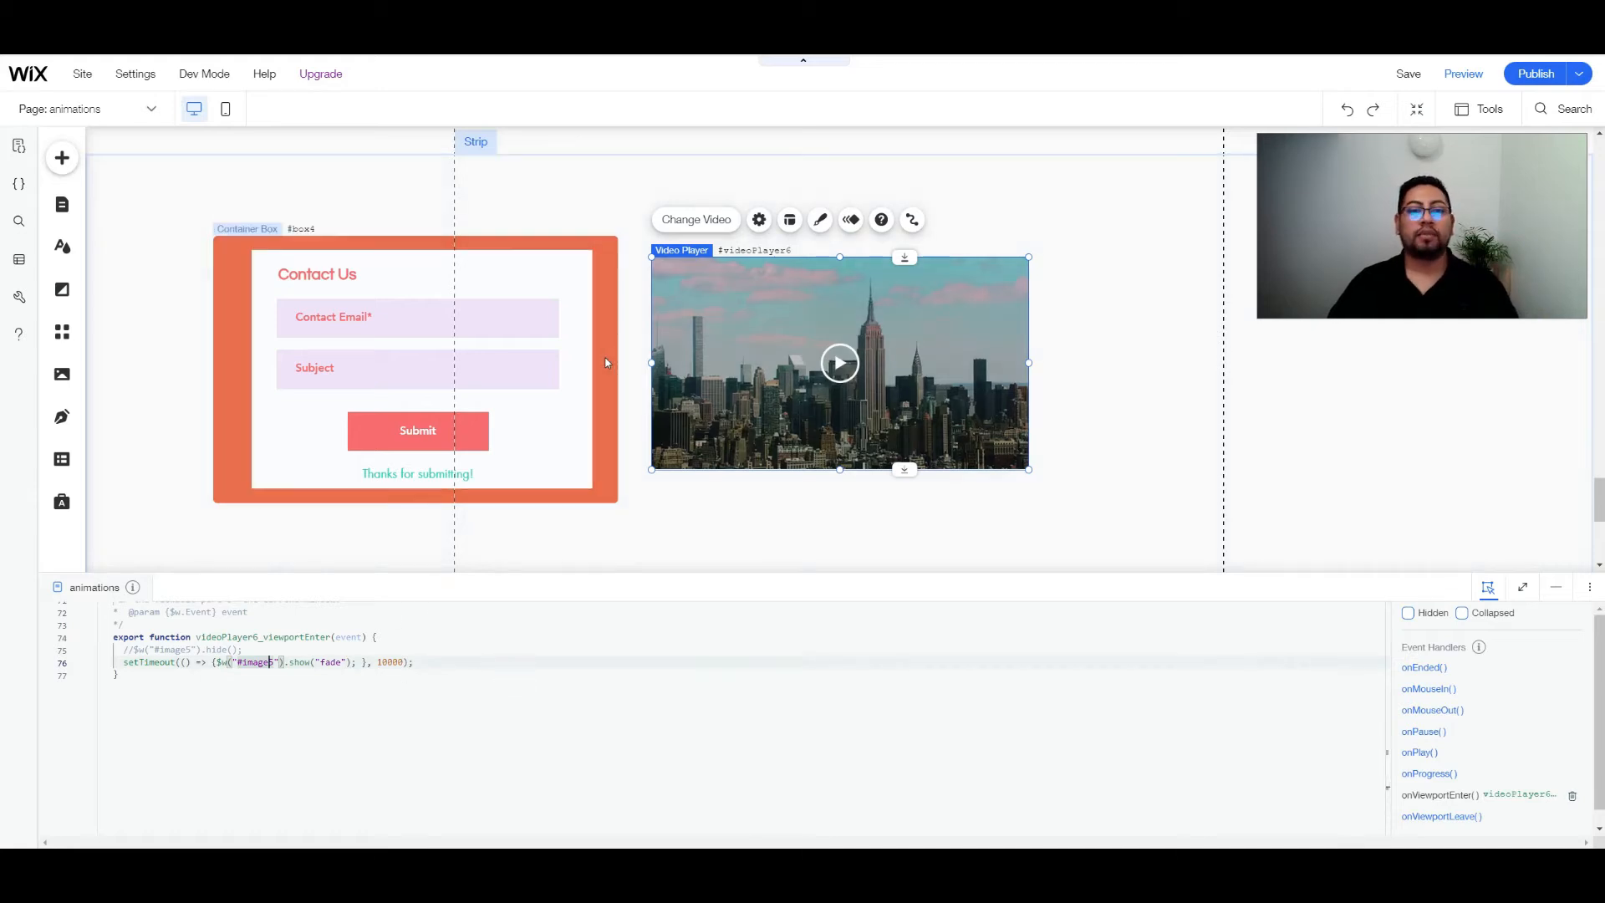
click(230, 272)
scroll(1492, 643, up, 1)
click(1451, 618)
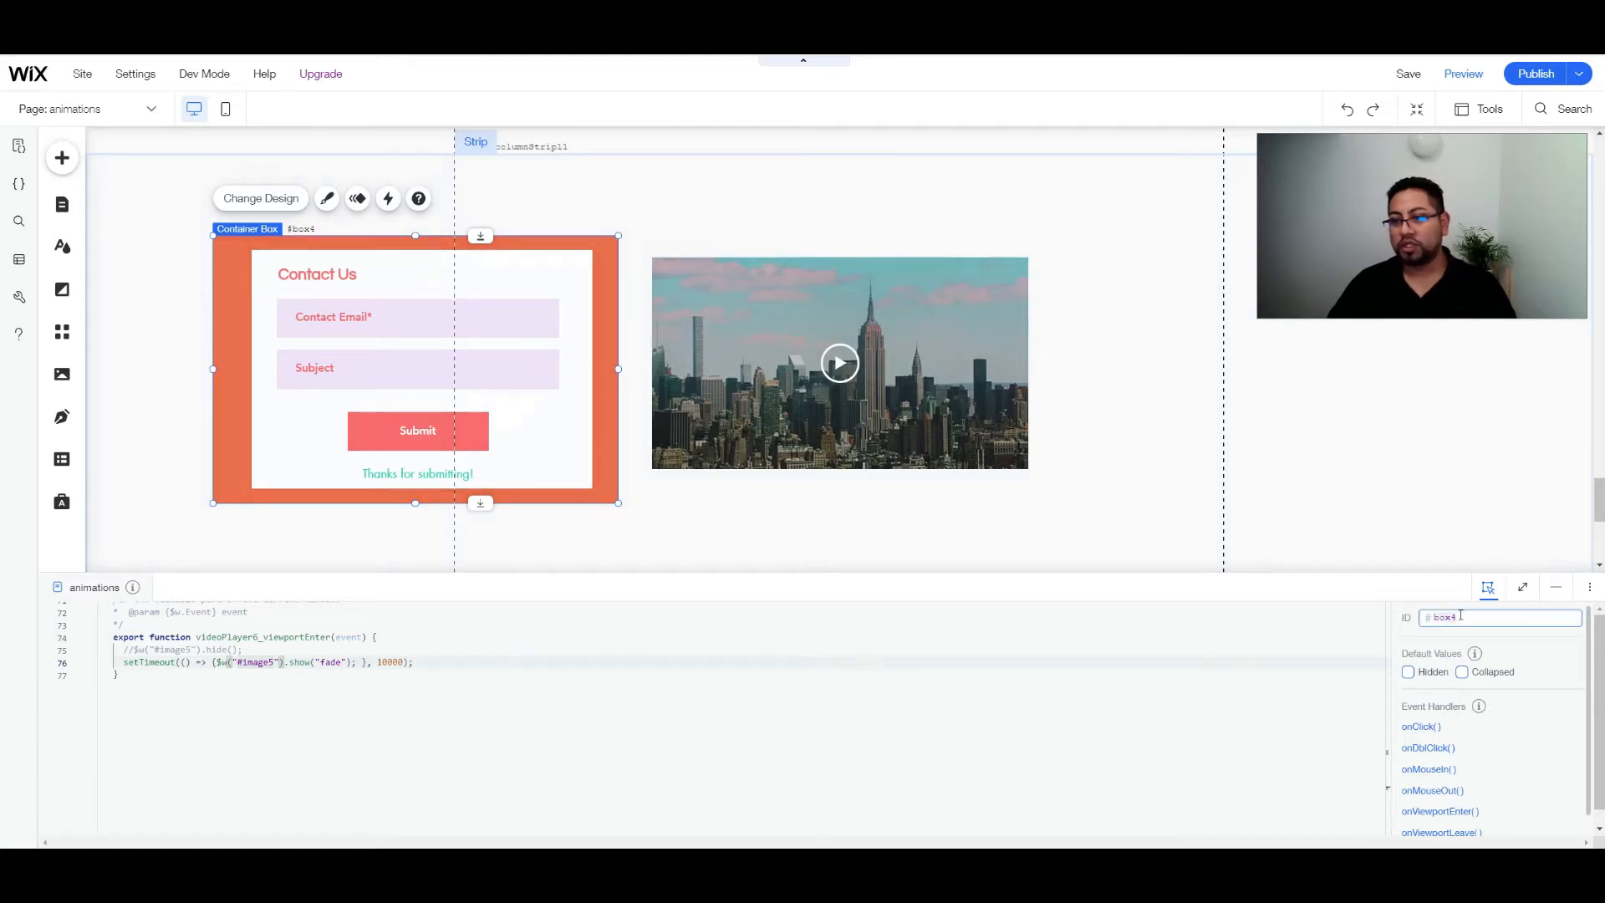
click(271, 659)
key(BackSpace)
key(BackSpace)
key(BackSpace)
key(BackSpace)
key(BackSpace)
text(box4)
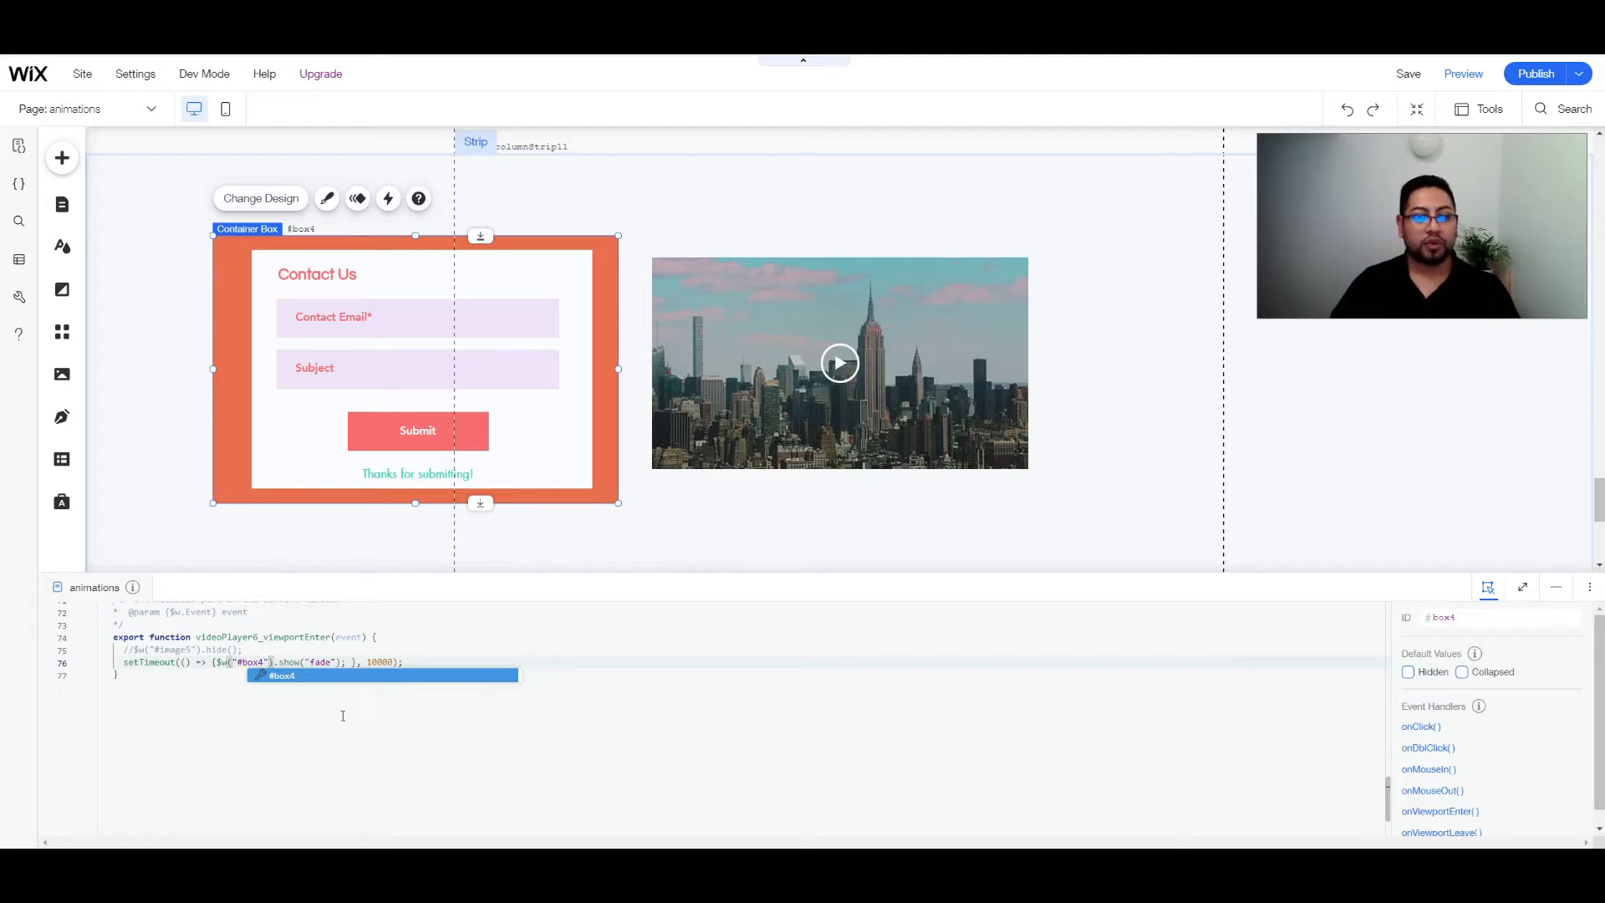
click(279, 665)
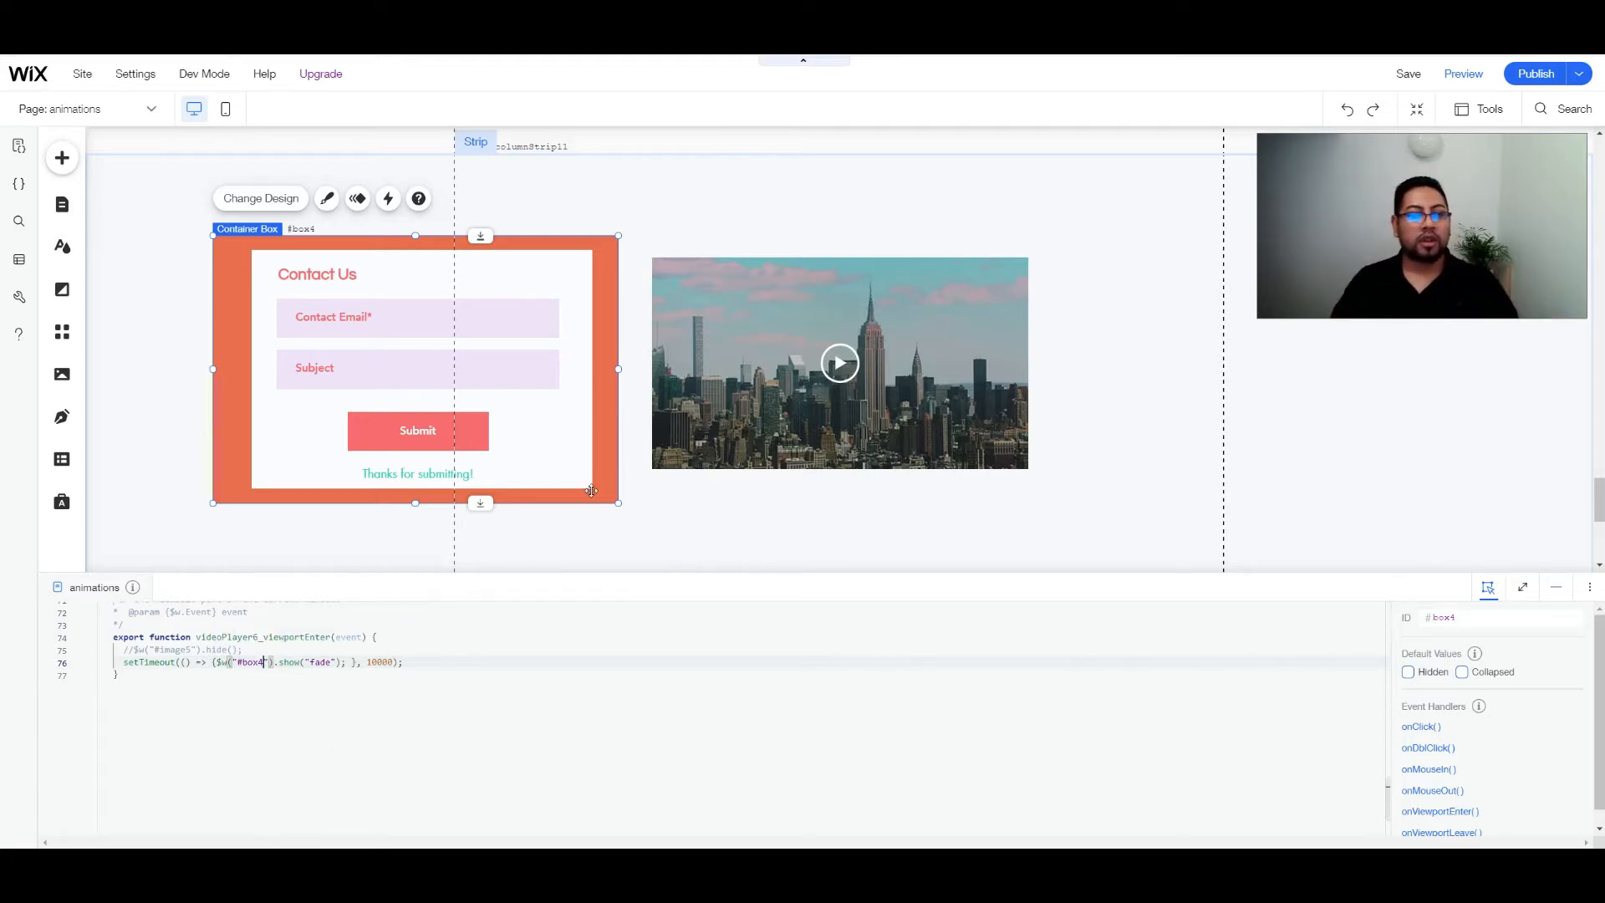
- Place the container box back over the video player and set it to Hidden by default
drag(617, 469, 1032, 462)
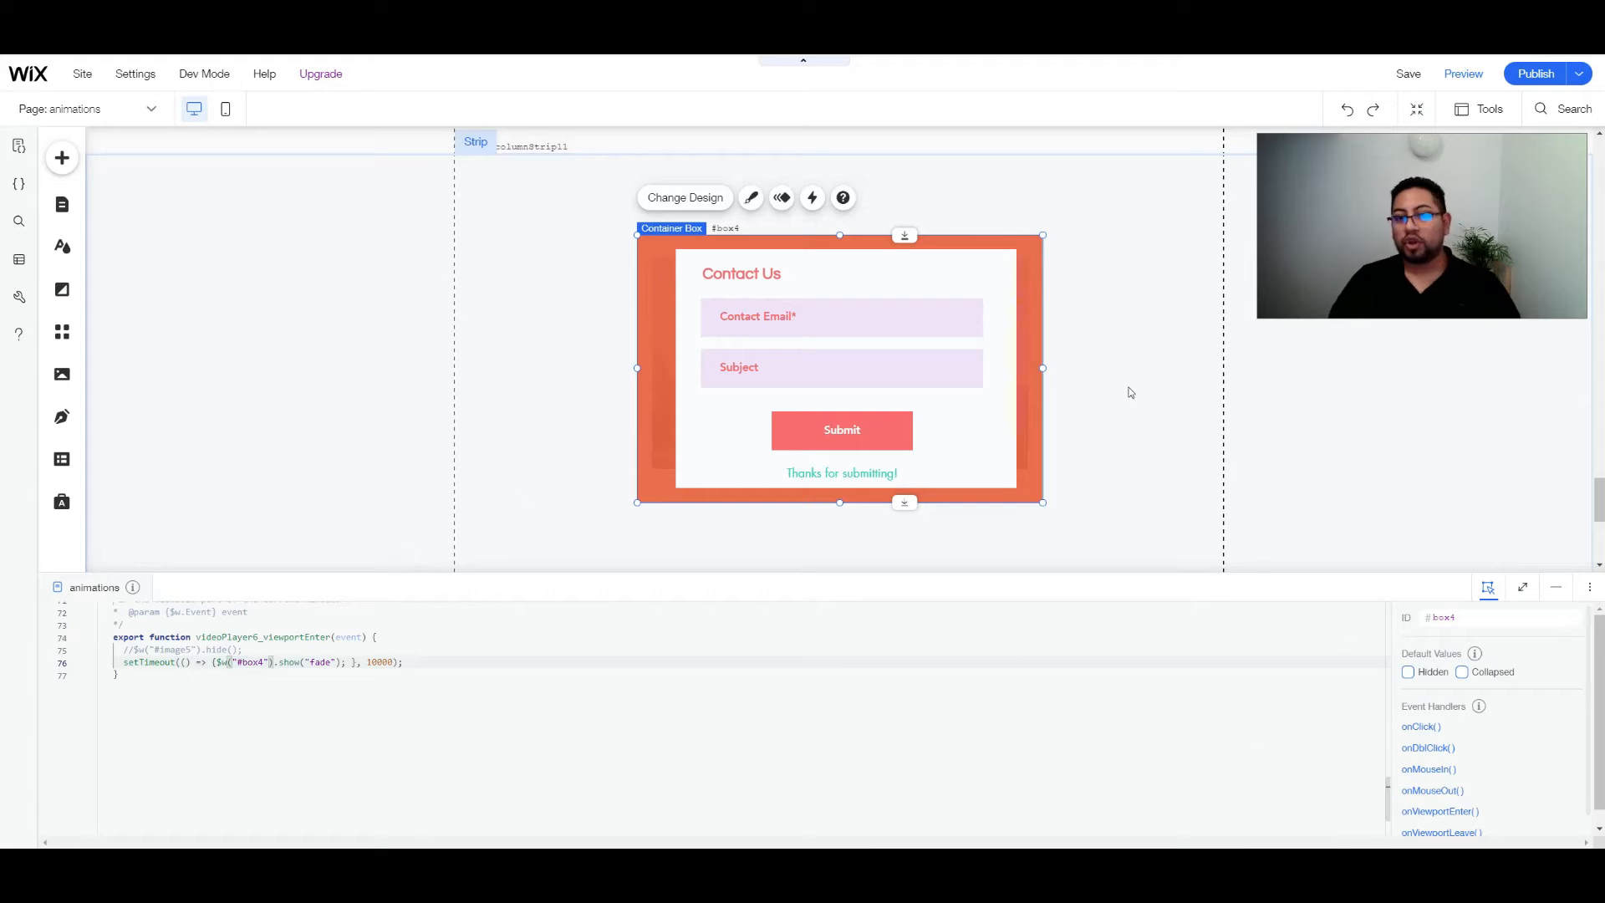
click(1409, 672)
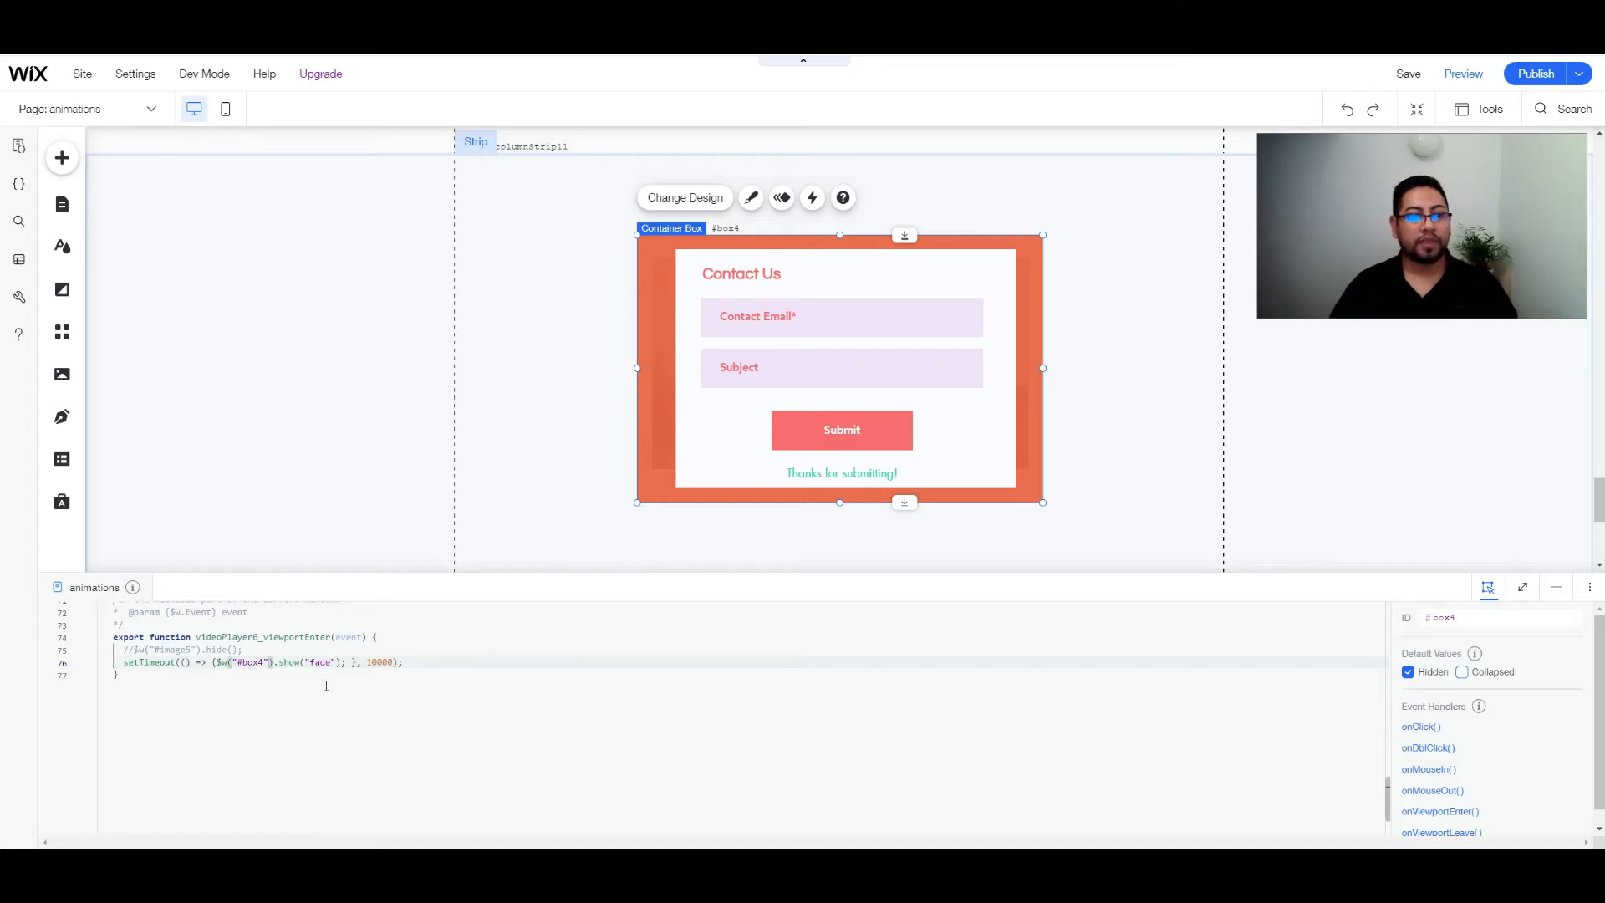
- Replace image5 with box4 in the commented-out hide line of the videoPlayer6_viewportEnter function
click(188, 648)
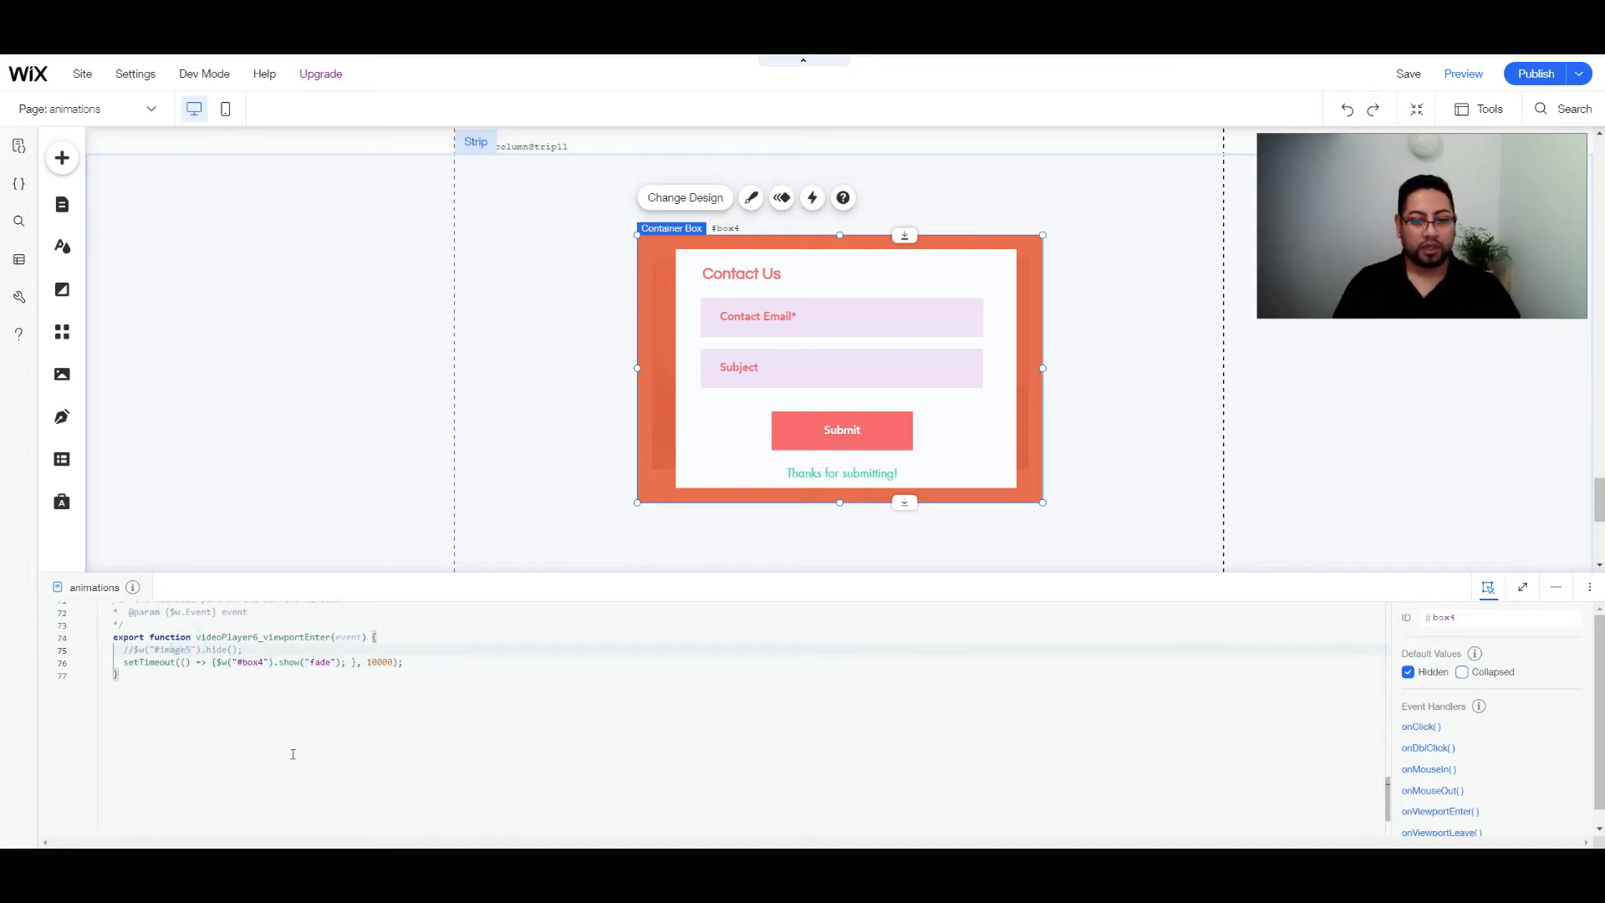
key(BackSpace)
key(BackSpace)
key(BackSpace)
key(BackSpace)
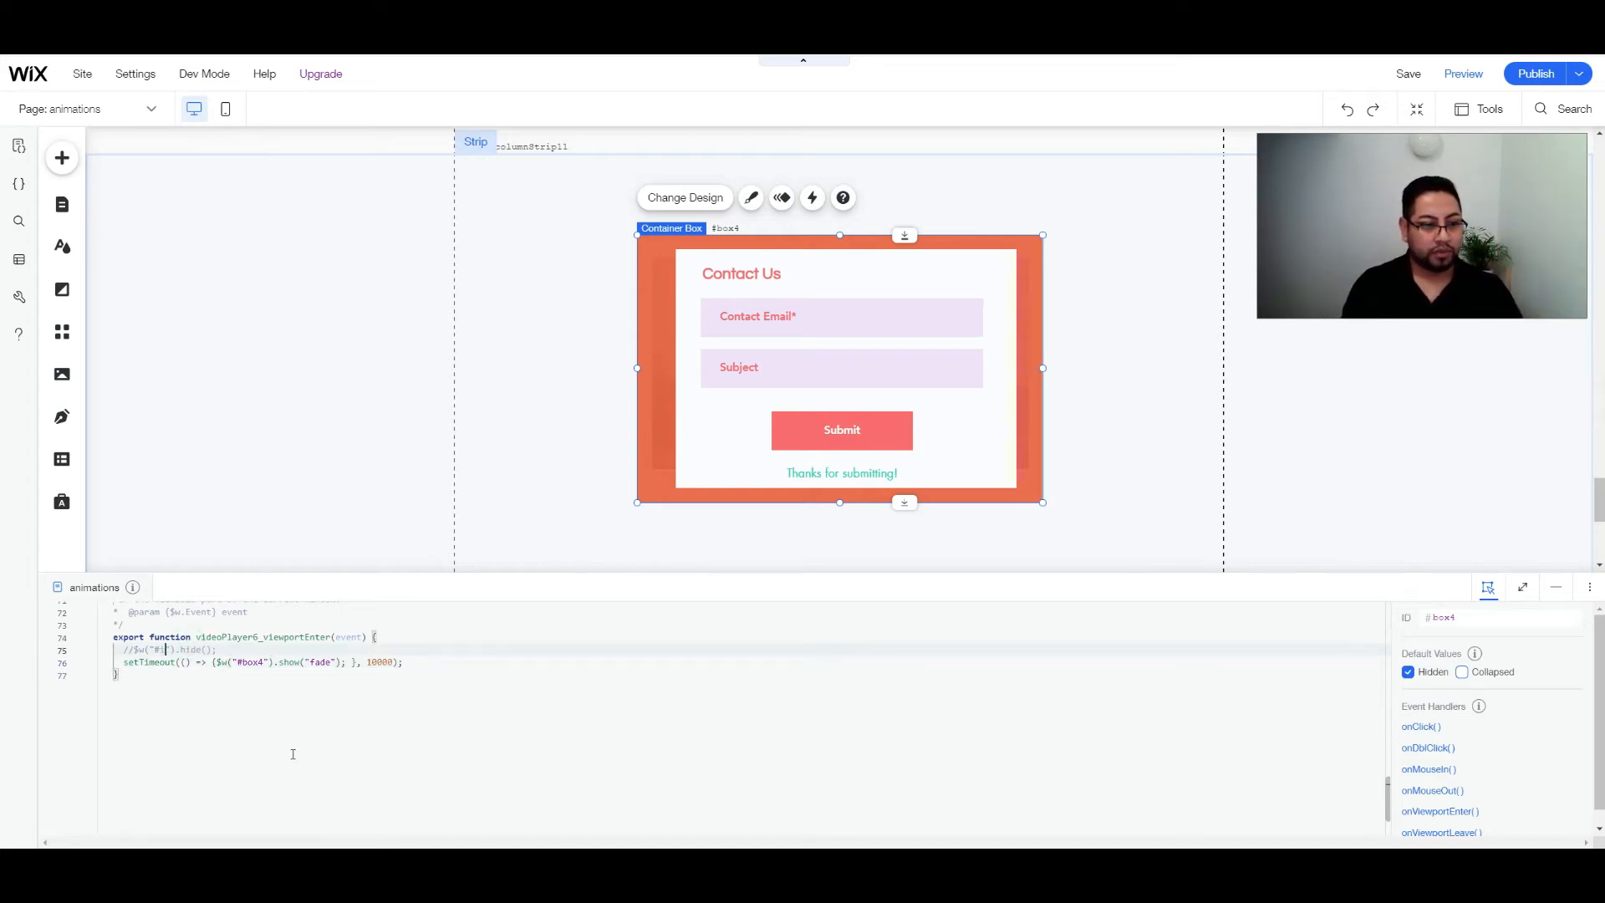
key(BackSpace)
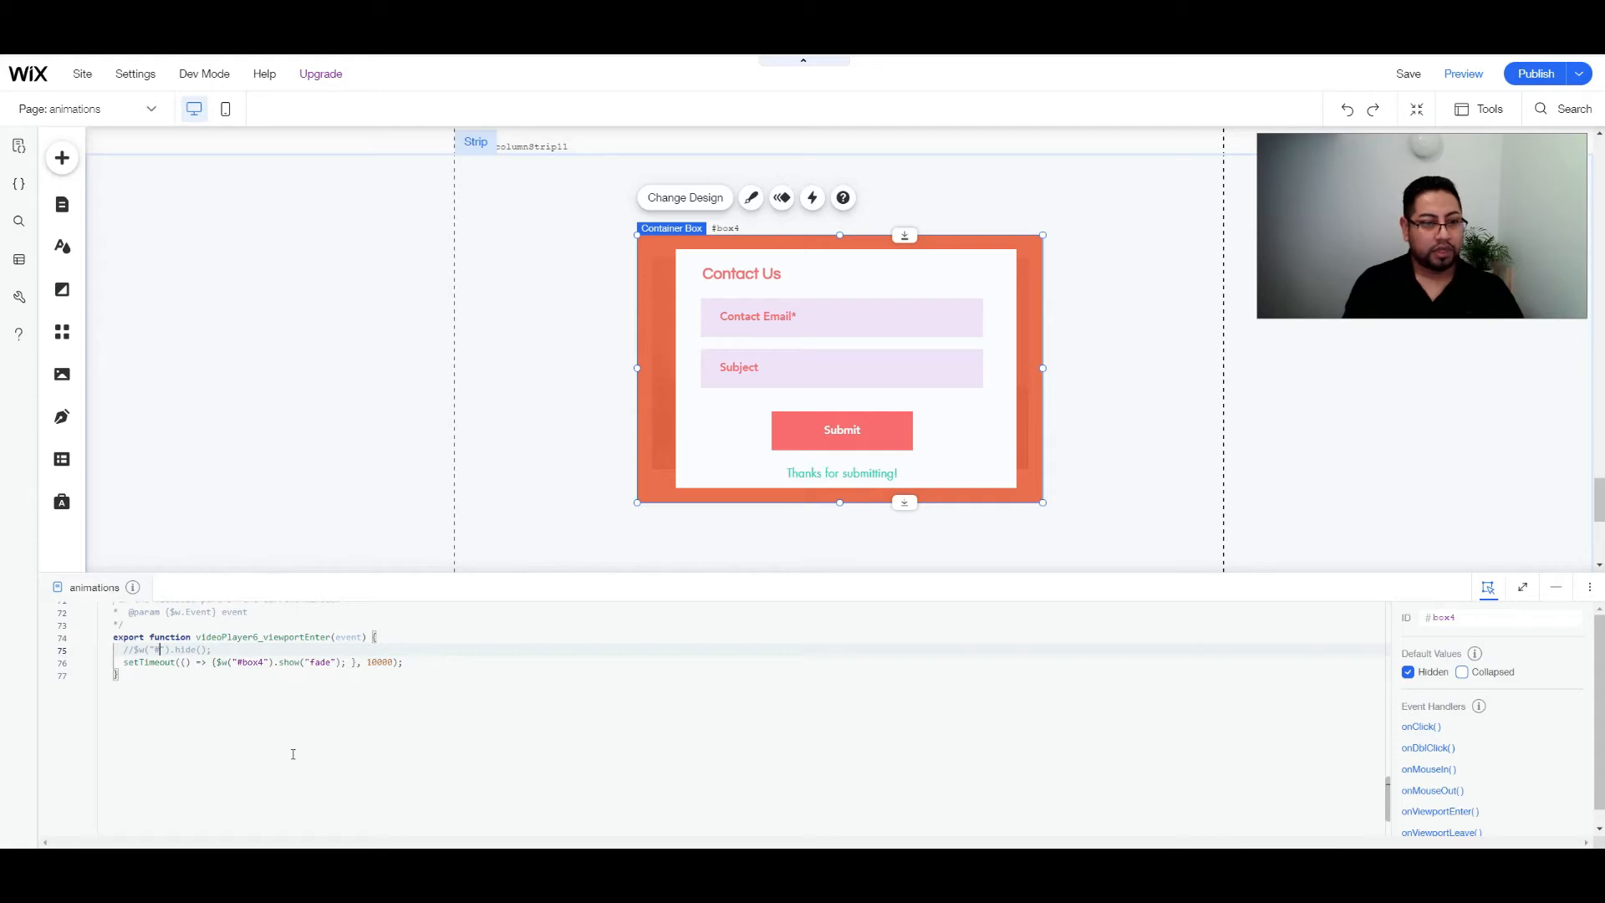
text(box)
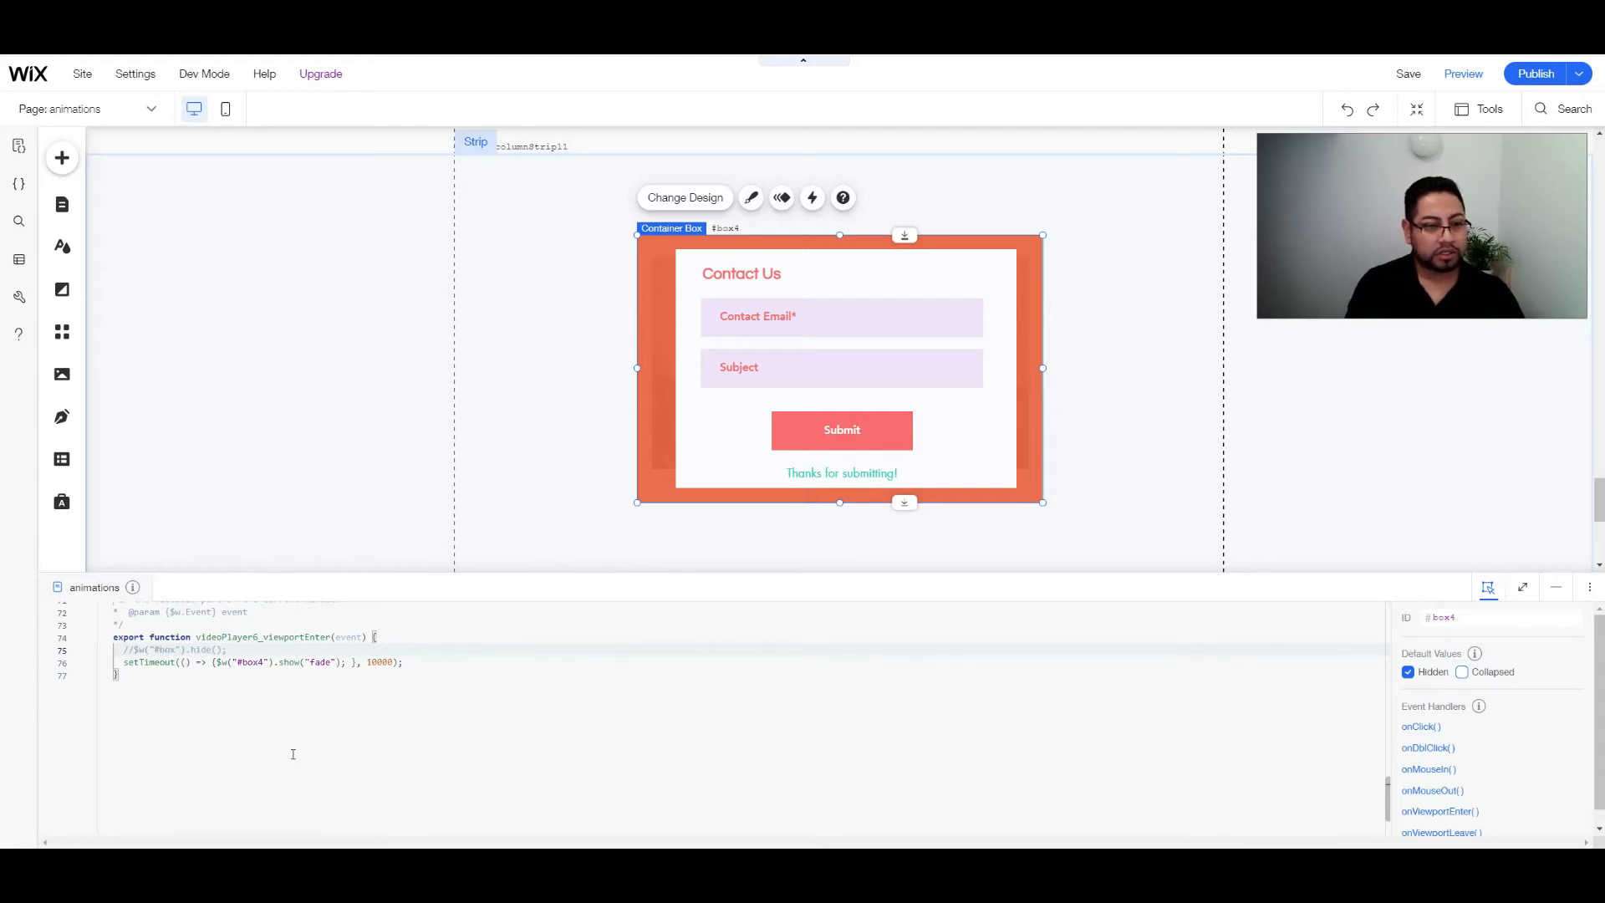
text(4)
click(306, 687)
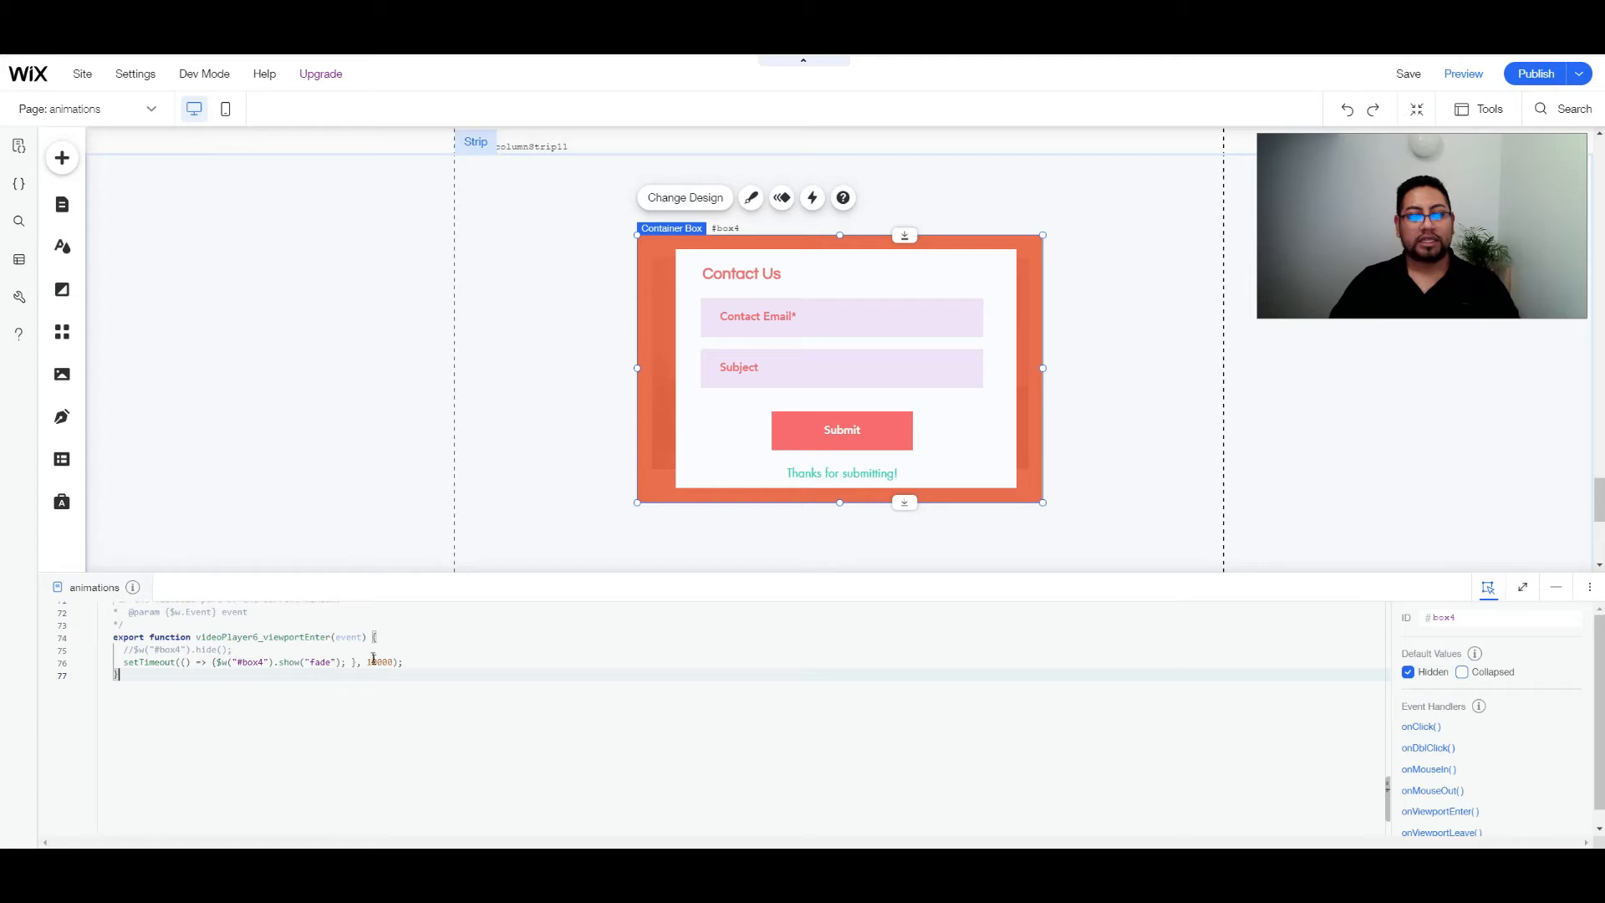
- Preview the page at the video player to test the timed appearance of the contact form box
click(398, 662)
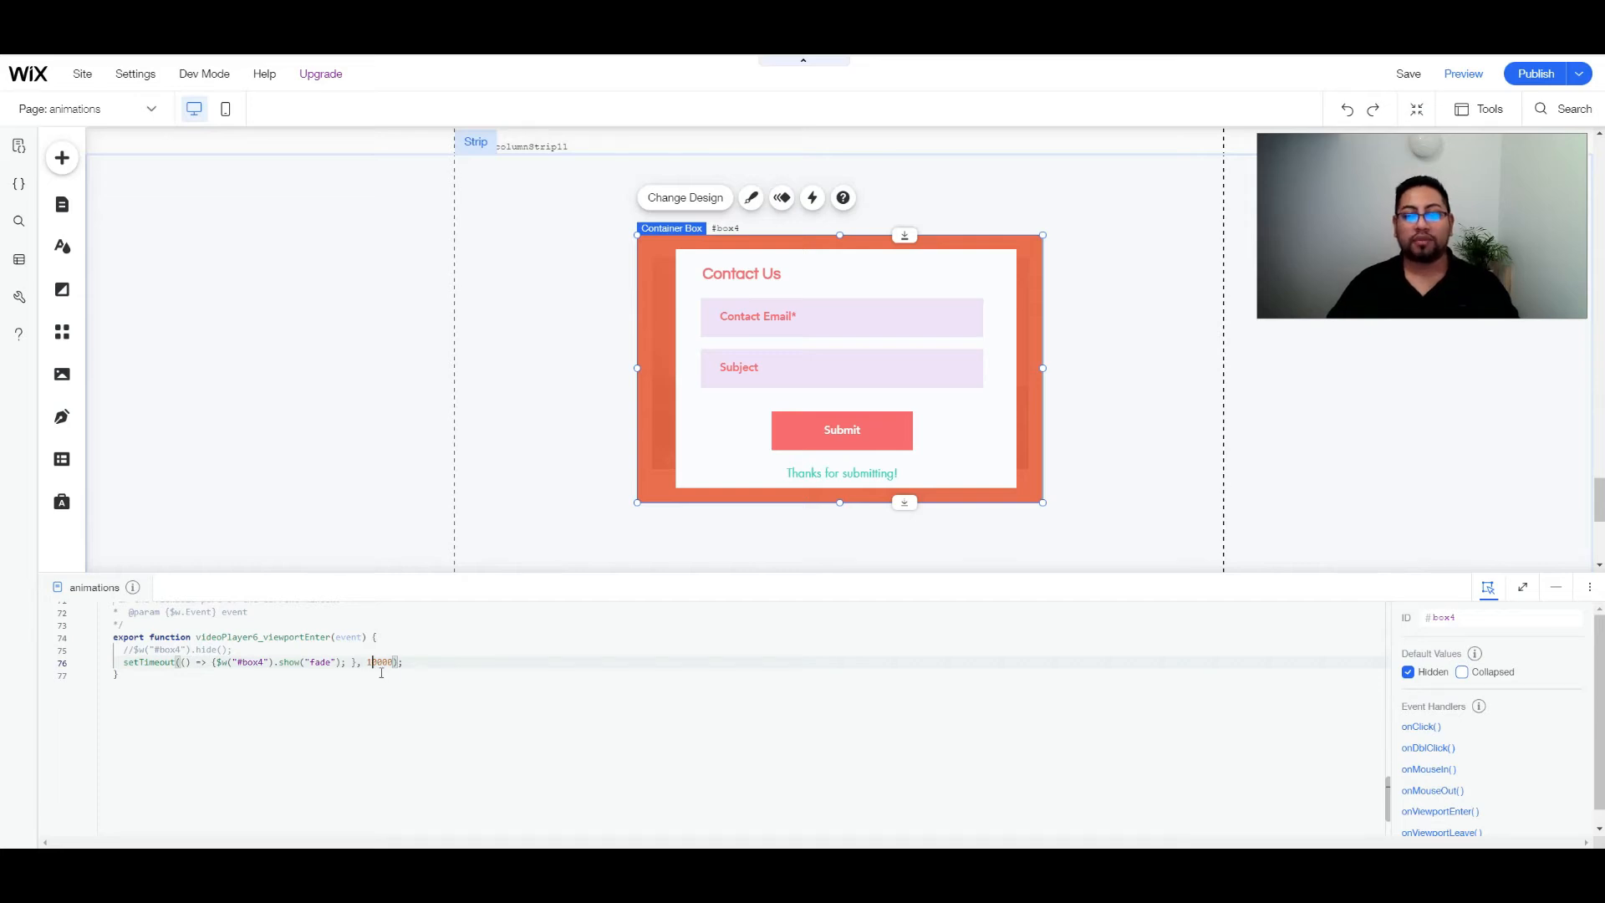
click(416, 702)
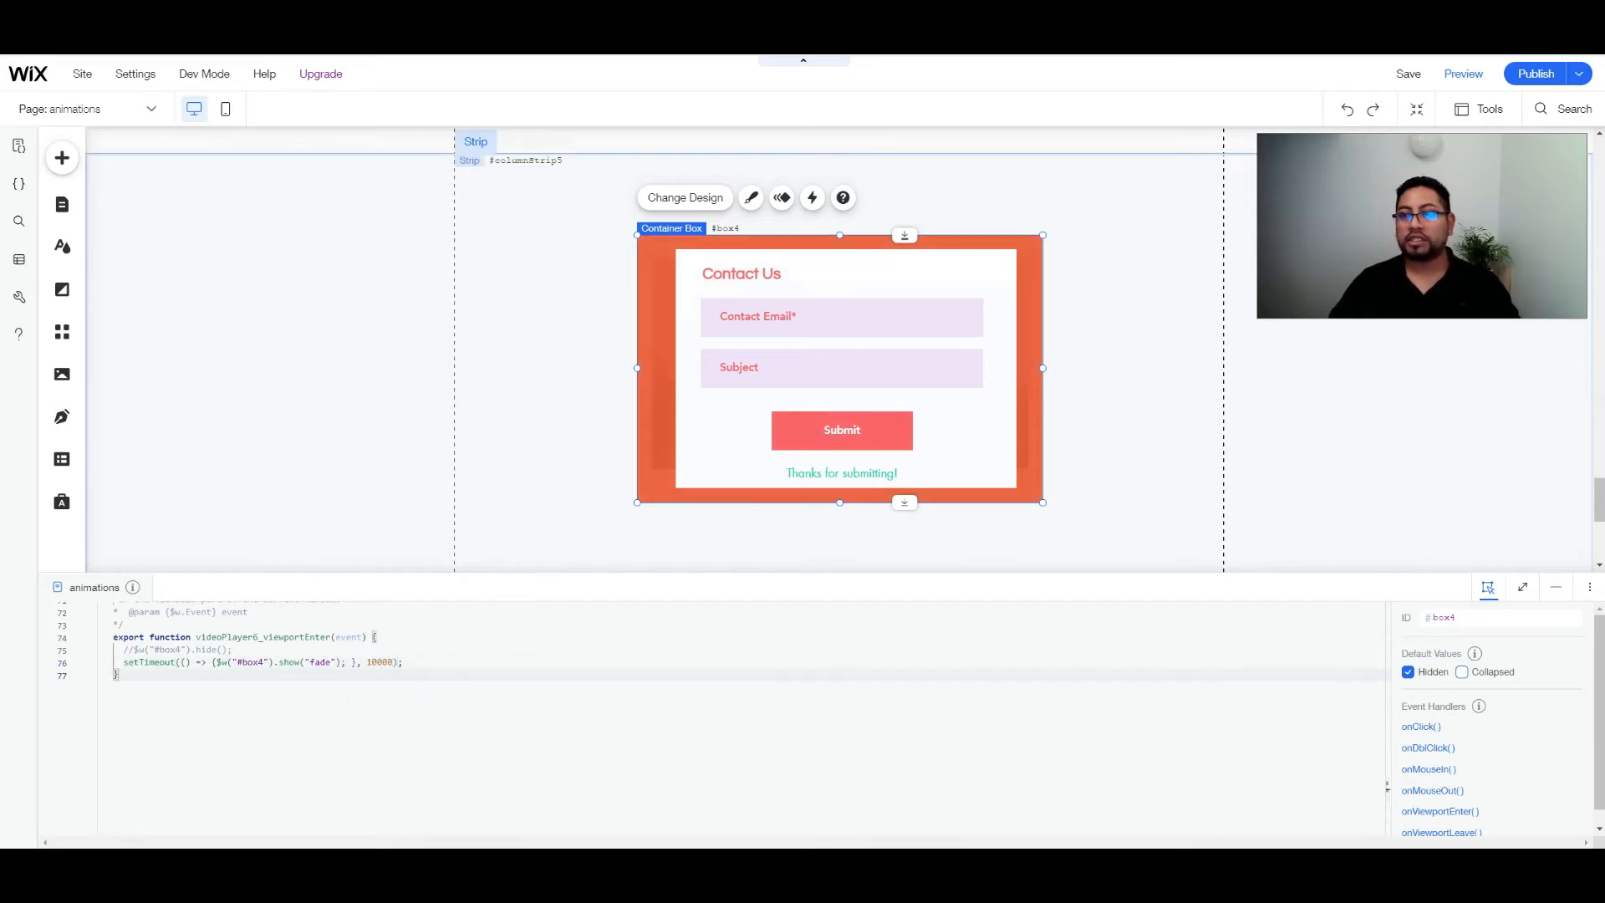
click(1464, 73)
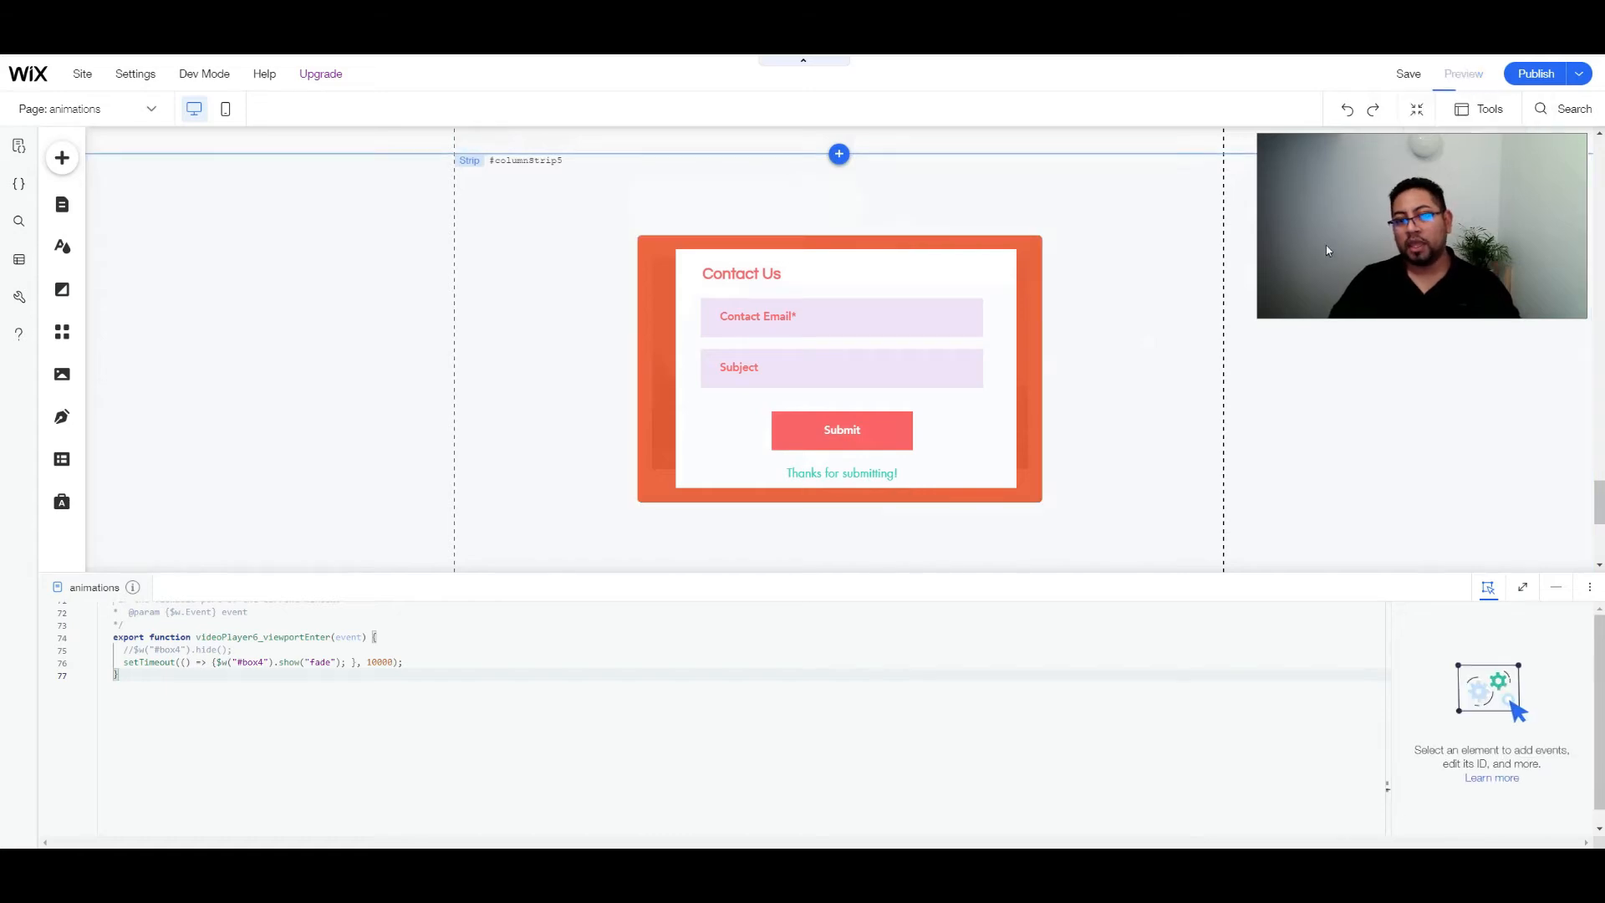
scroll(1172, 423, down, 2)
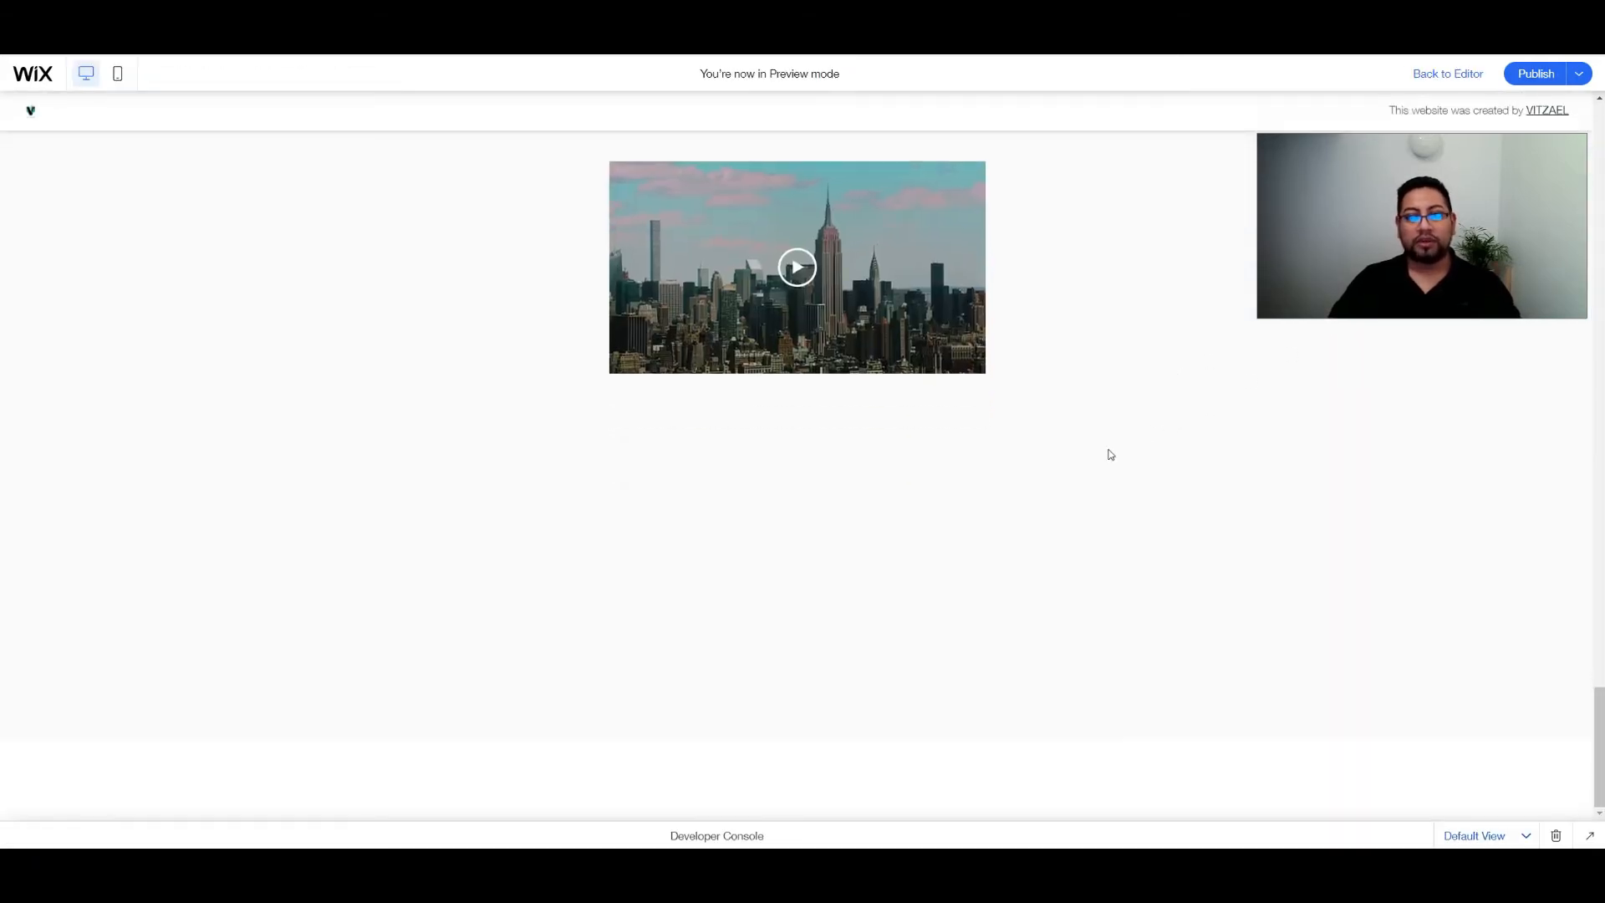
- Play the previewed video to test the contact form box's timed fade-in, and return to the editor
scroll(850, 537, up, 1)
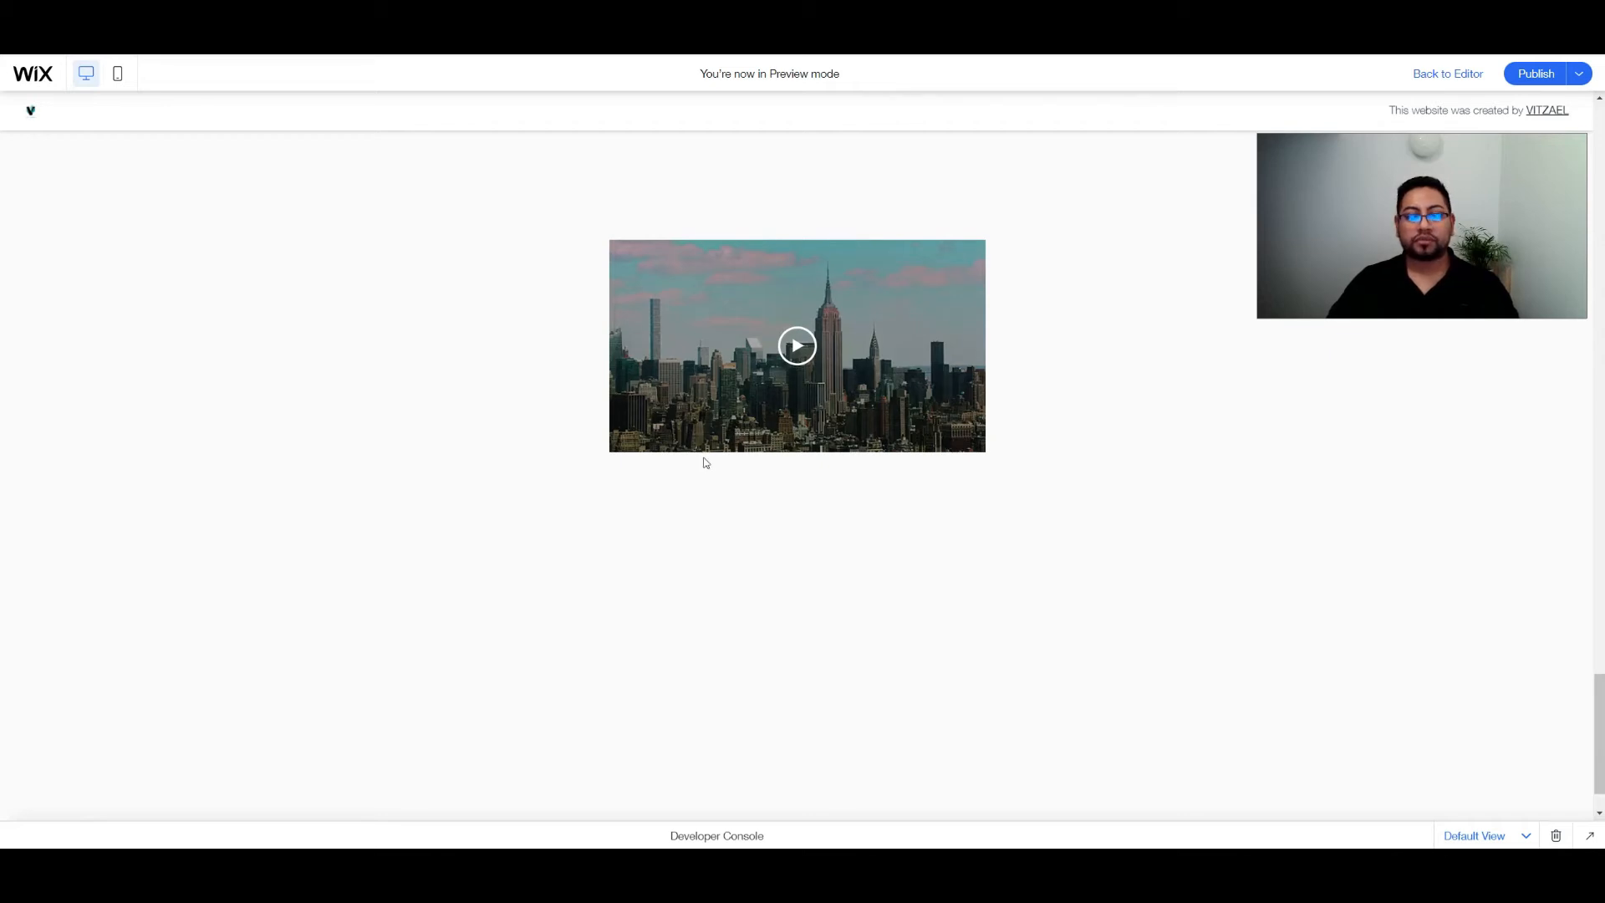
click(799, 350)
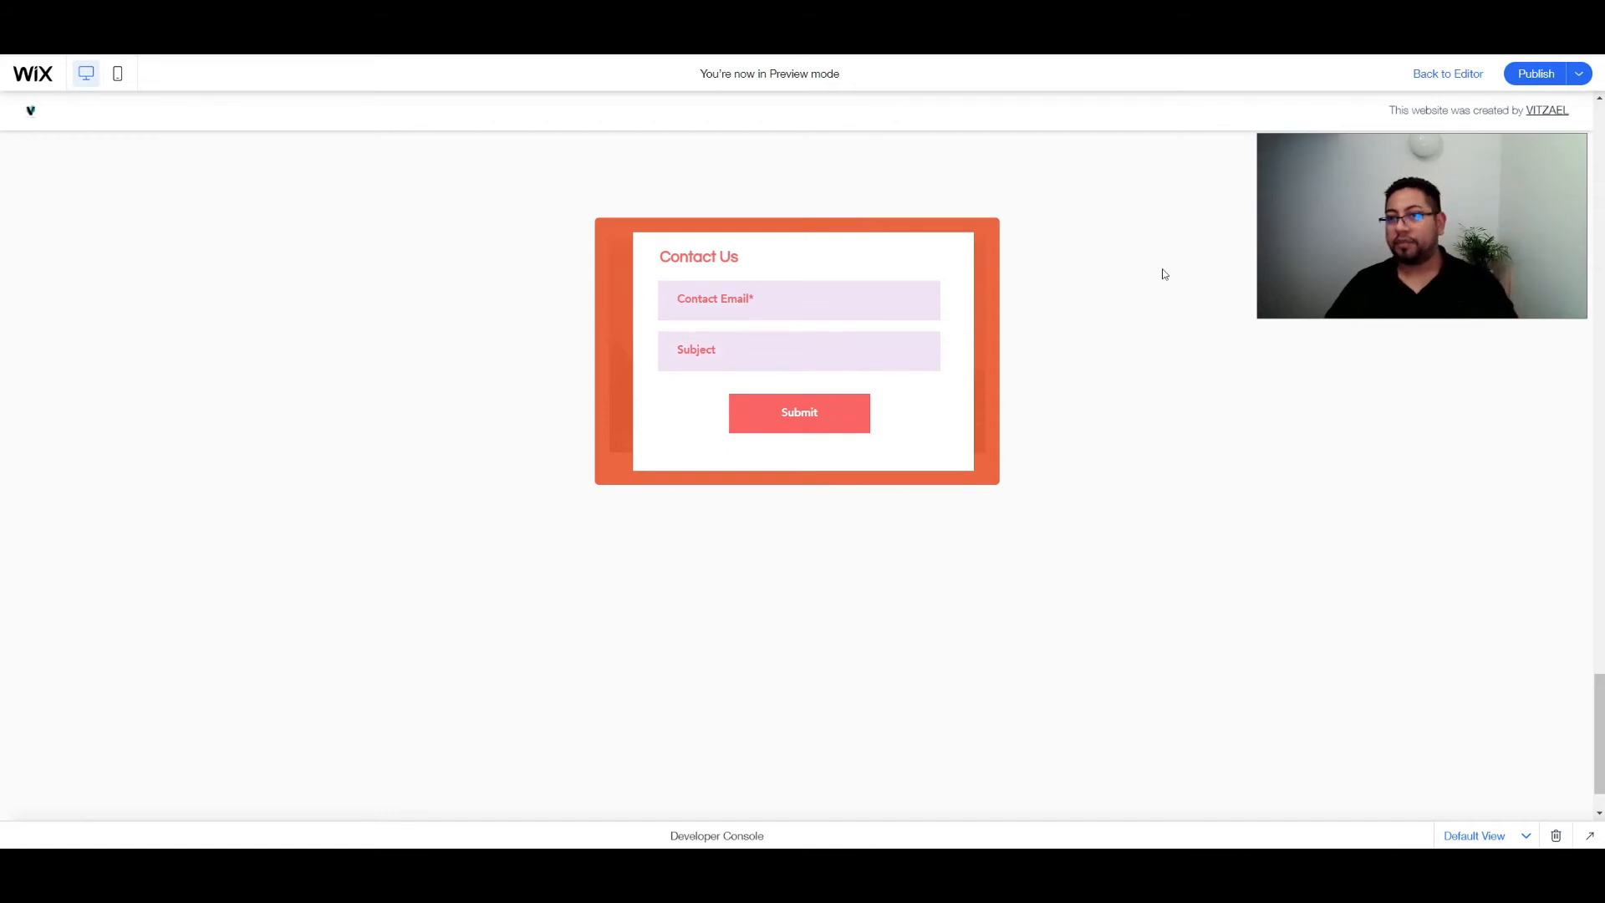
click(1434, 75)
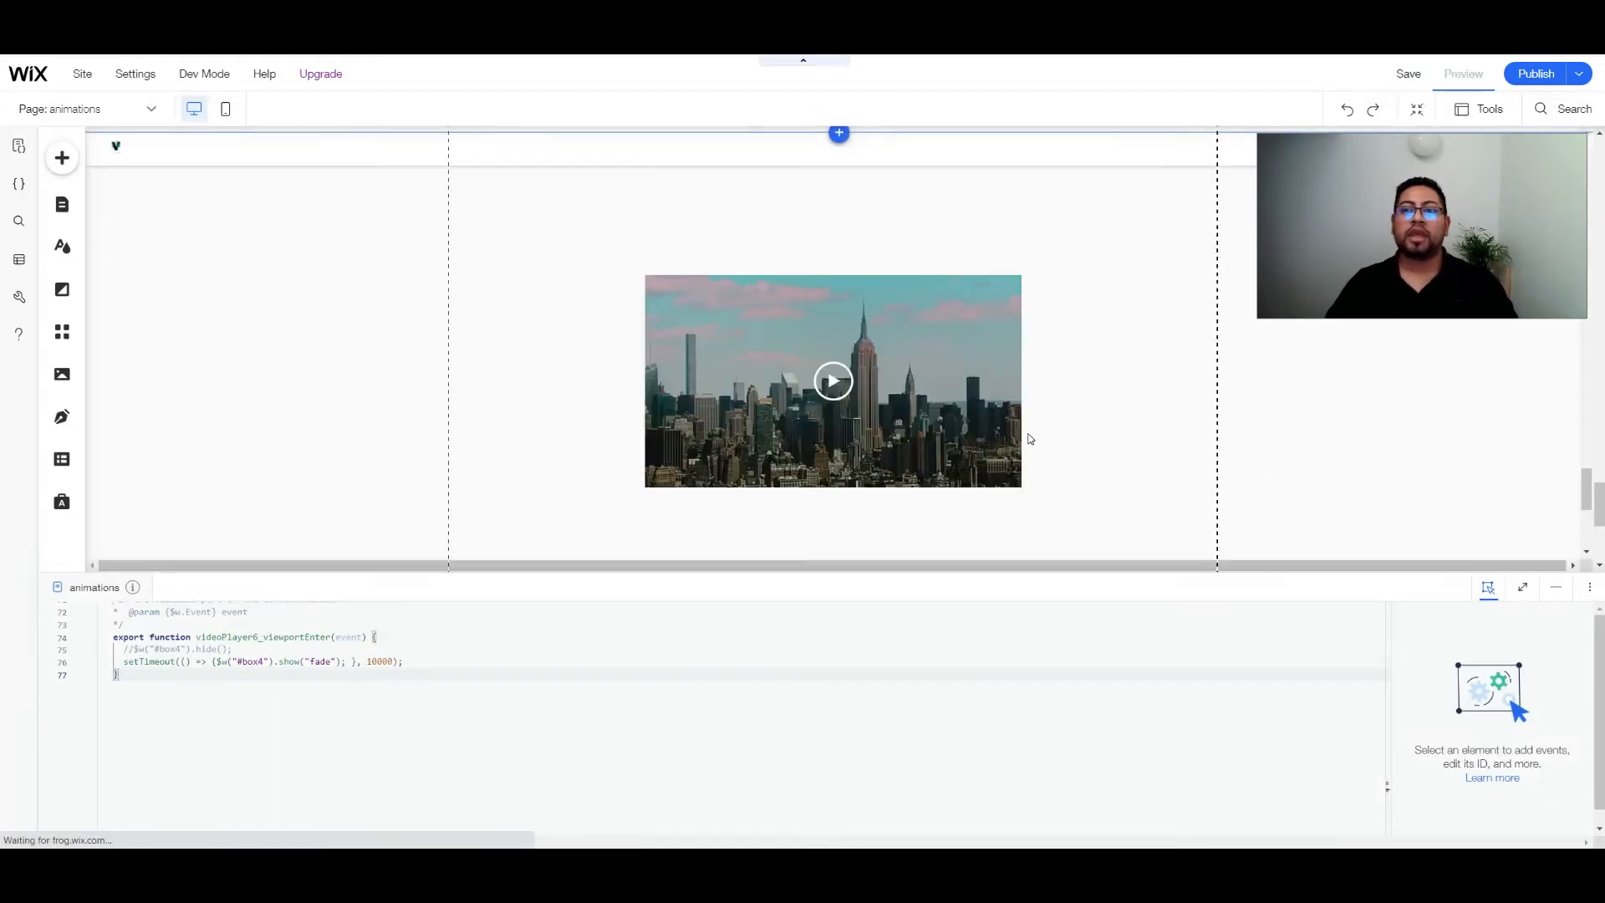
- Examine in preview how the timed forms behave while moving between page sections, and return to the editor
scroll(1089, 475, up, 3)
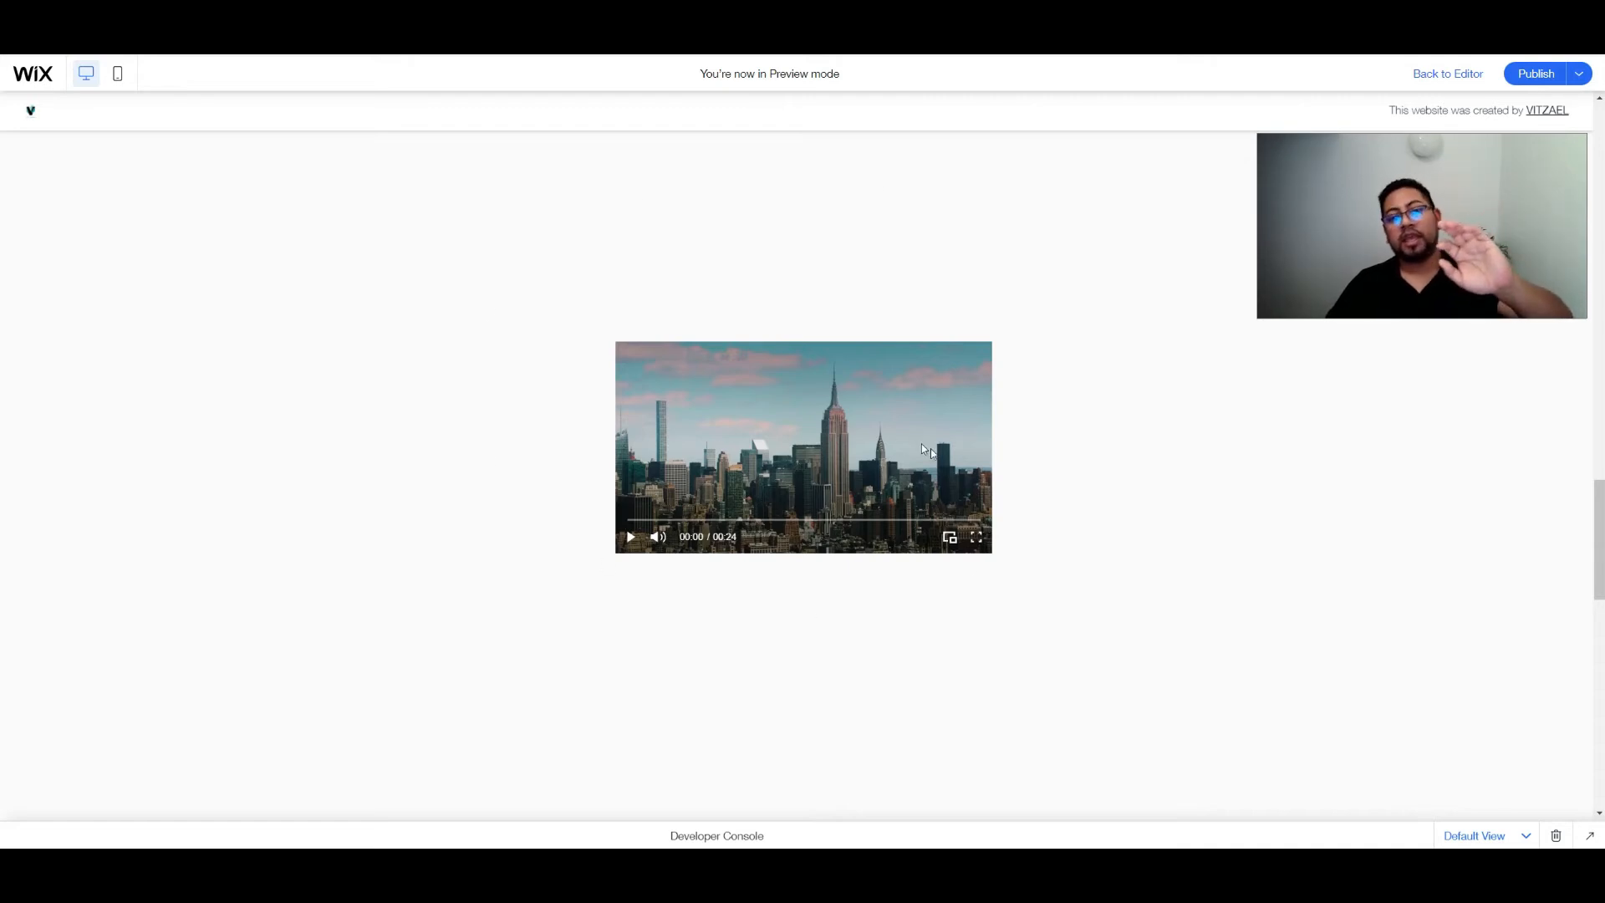
scroll(928, 451, down, 10)
scroll(934, 455, down, 1)
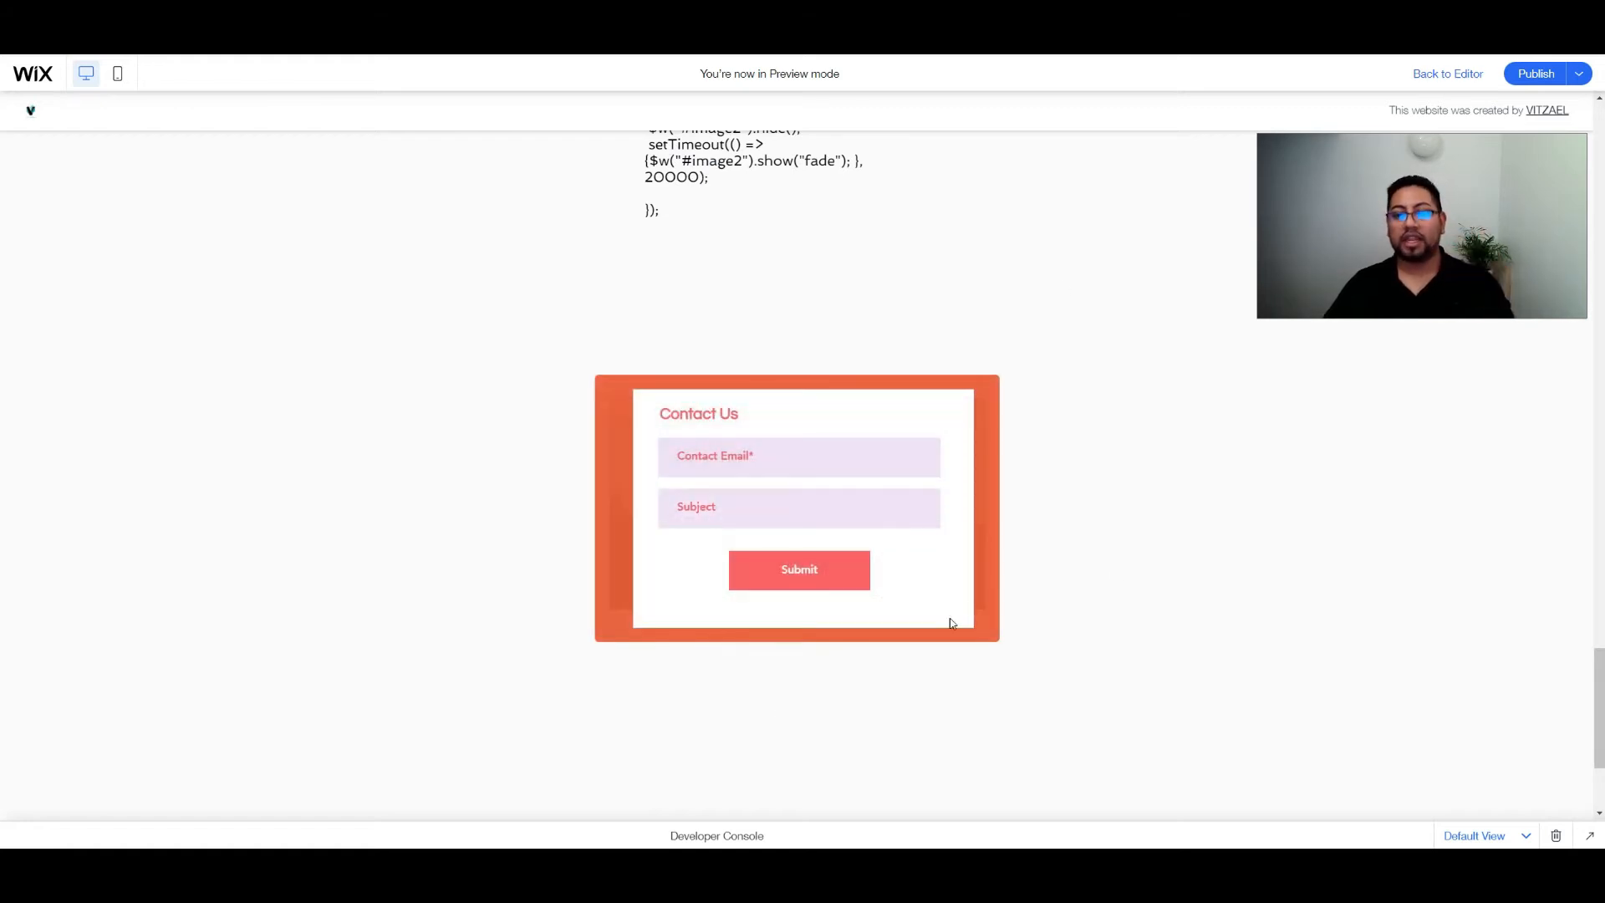
scroll(1011, 600, down, 1)
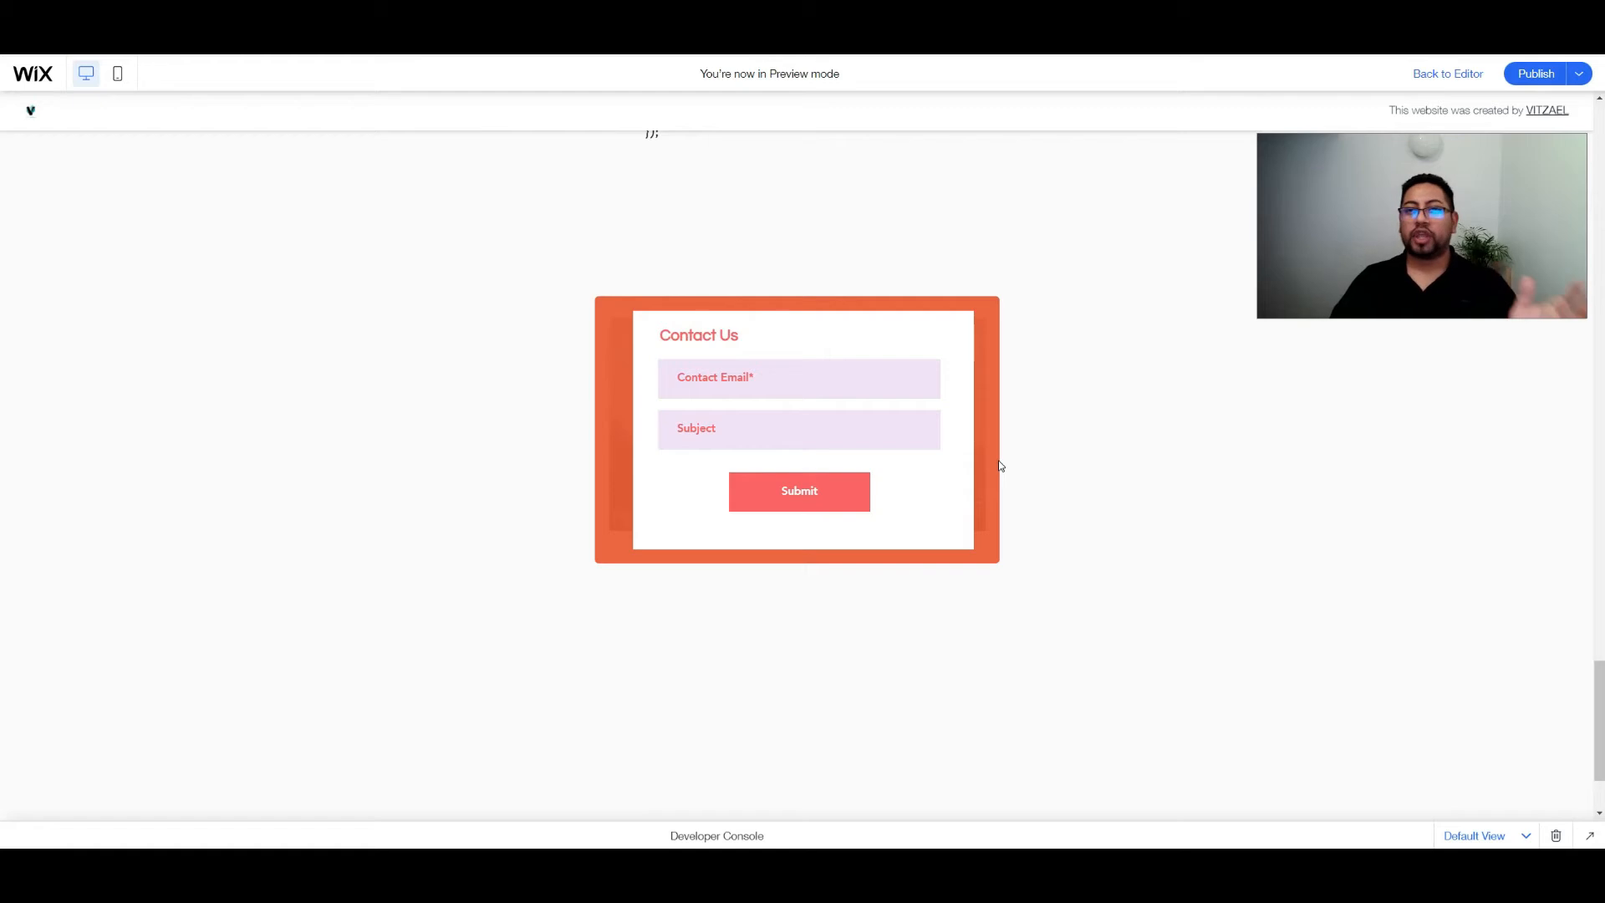
scroll(1096, 548, up, 10)
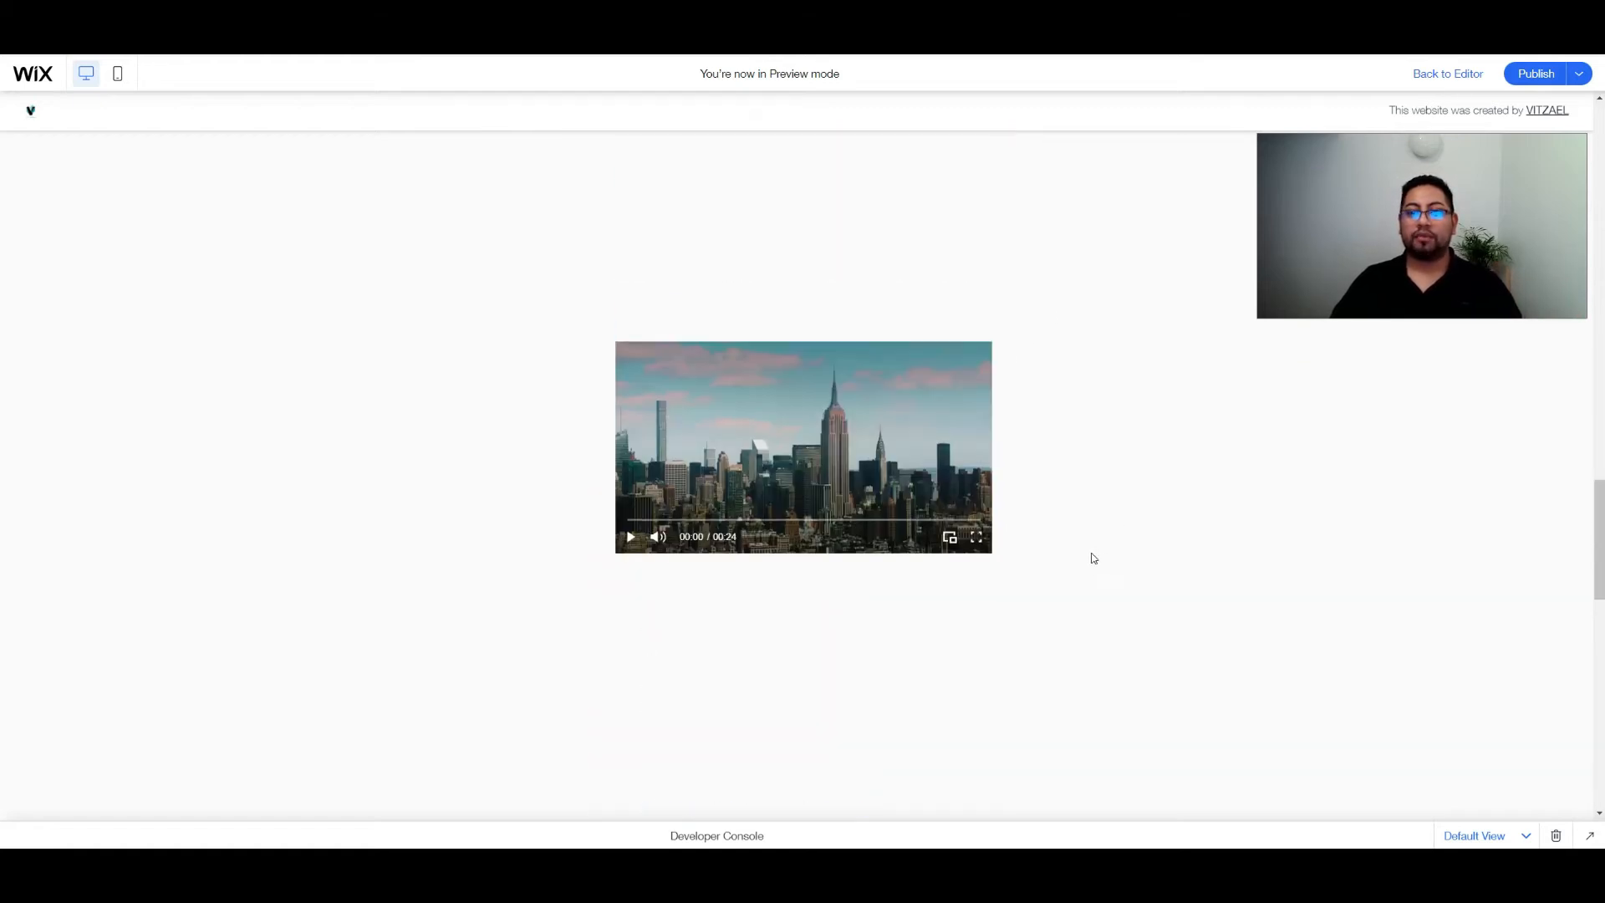
scroll(1112, 555, down, 15)
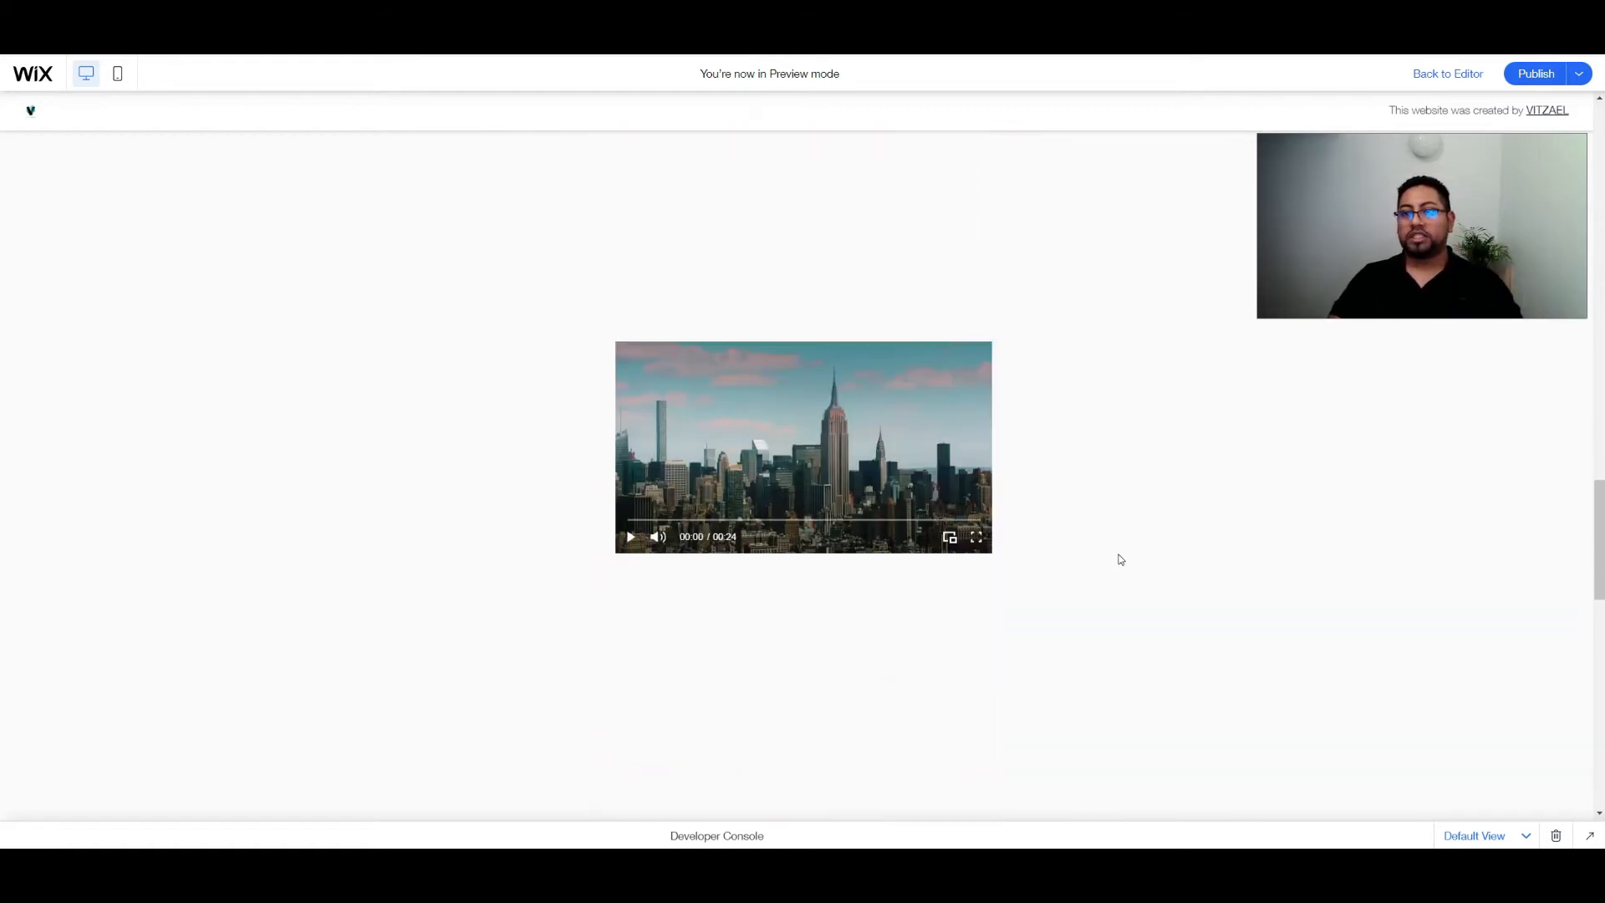
scroll(1087, 543, up, 10)
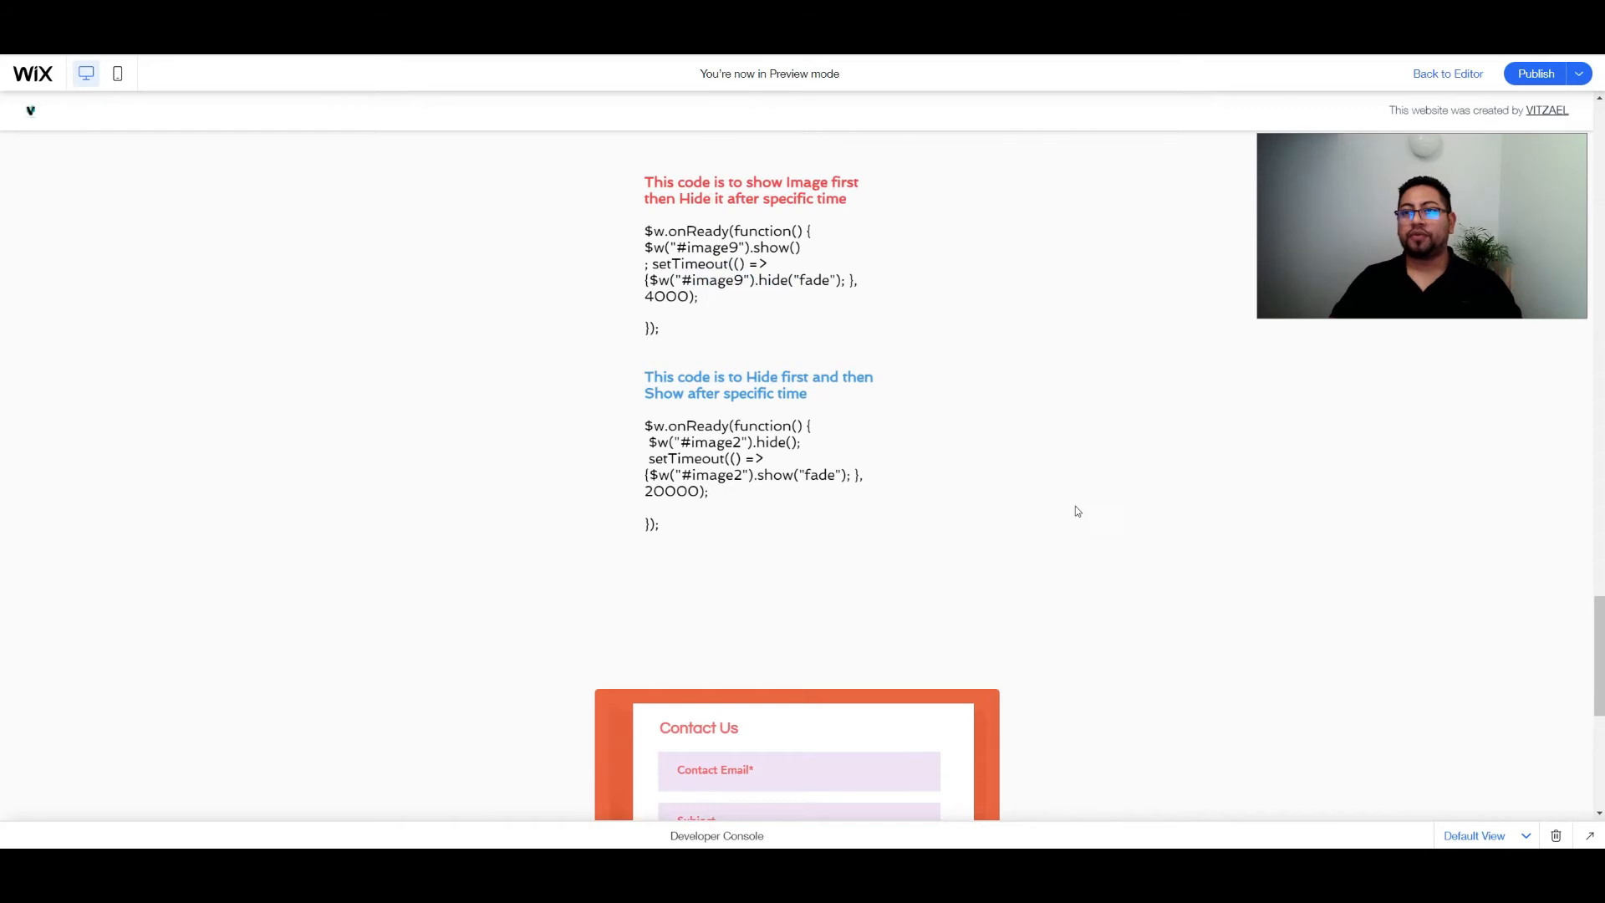
scroll(1057, 521, up, 12)
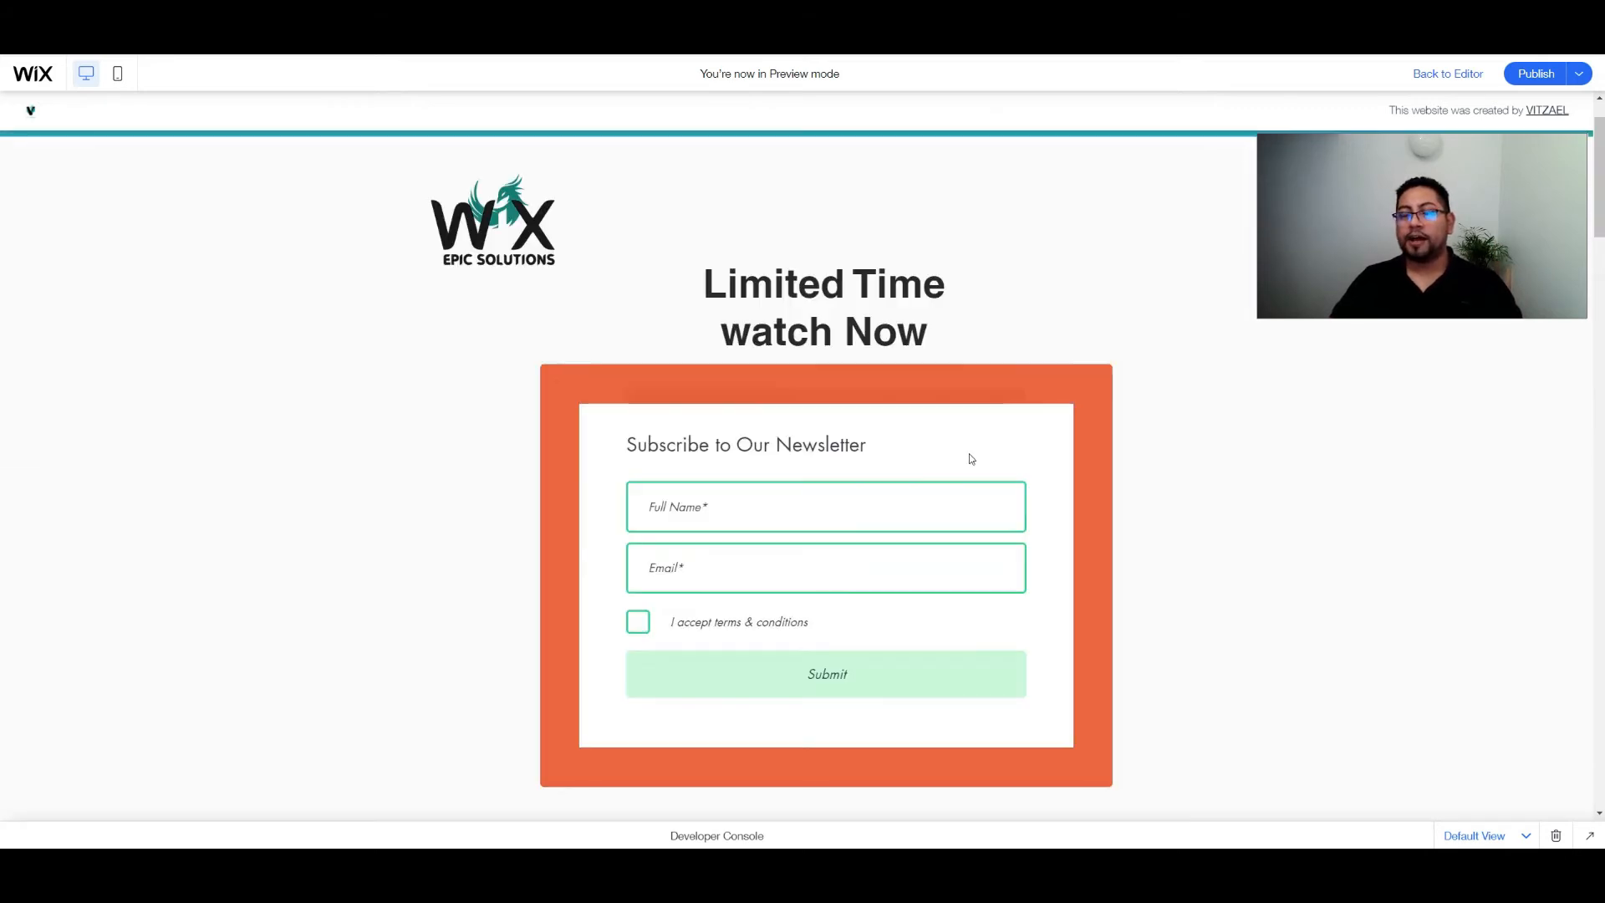
scroll(967, 455, down, 3)
scroll(983, 520, down, 14)
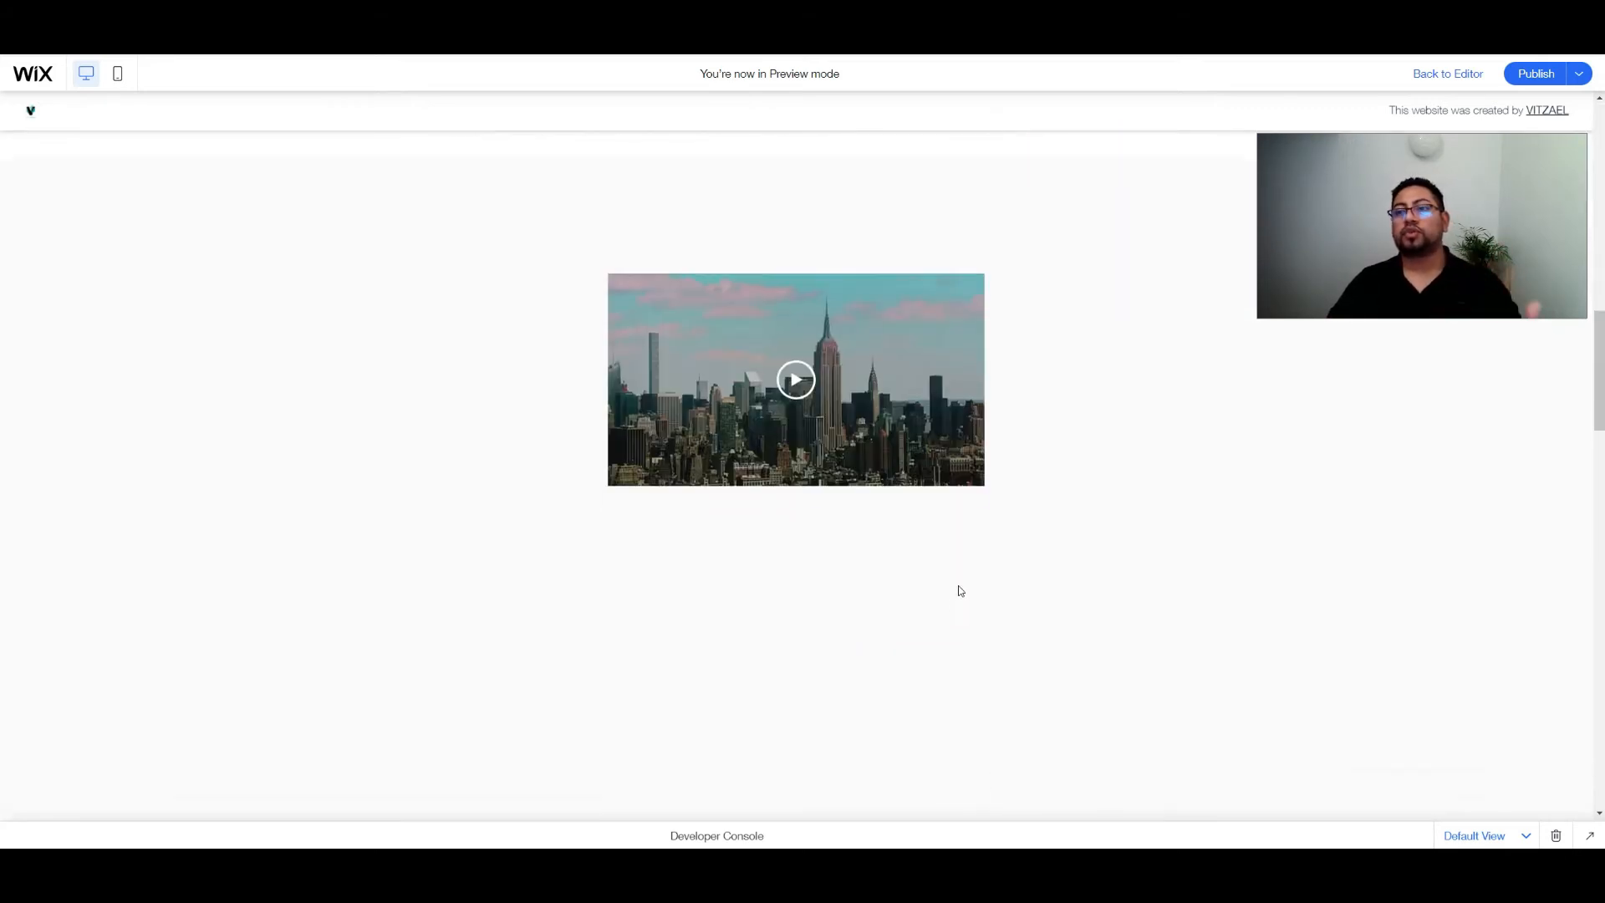
scroll(924, 614, down, 10)
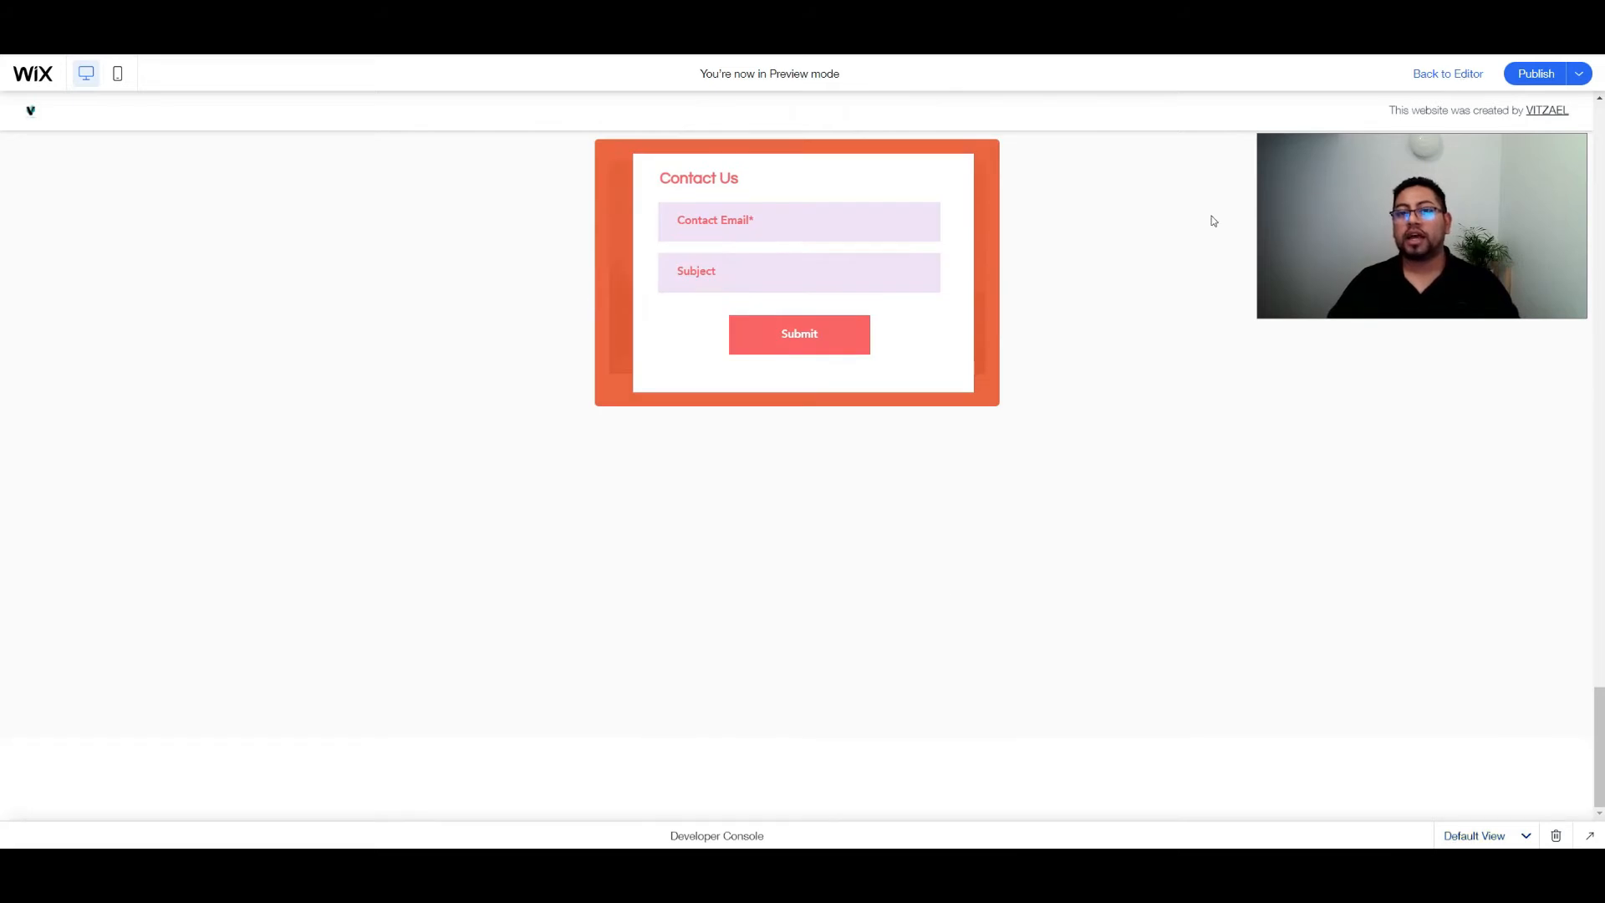
click(1447, 74)
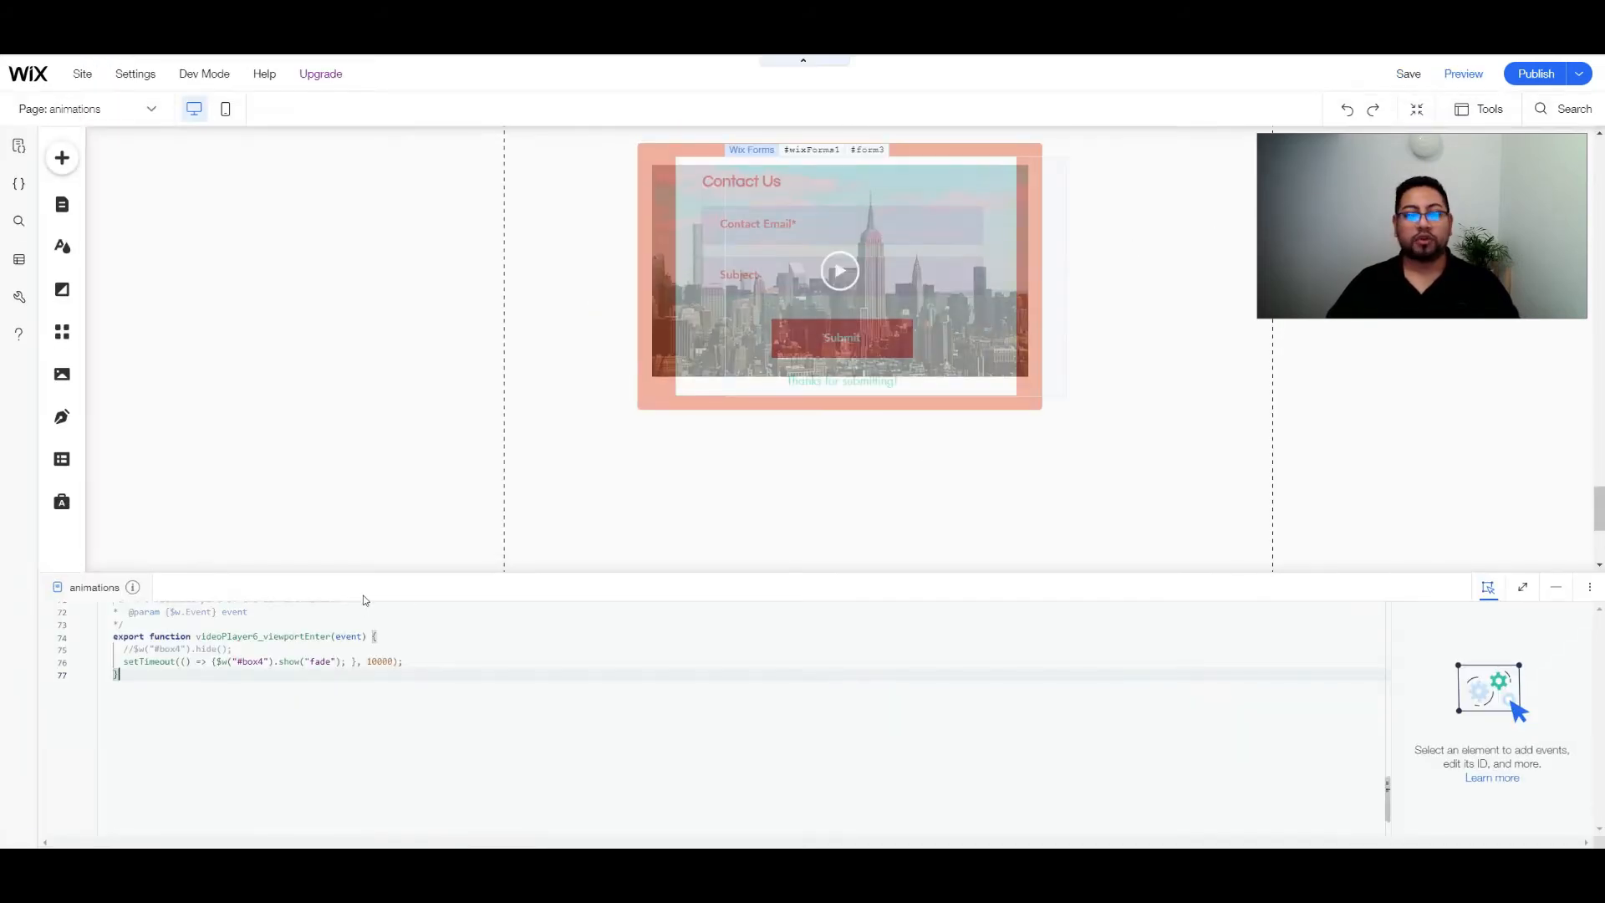
- Check the box4 delay in the setTimeout line and test it by playing the video in preview again
click(373, 661)
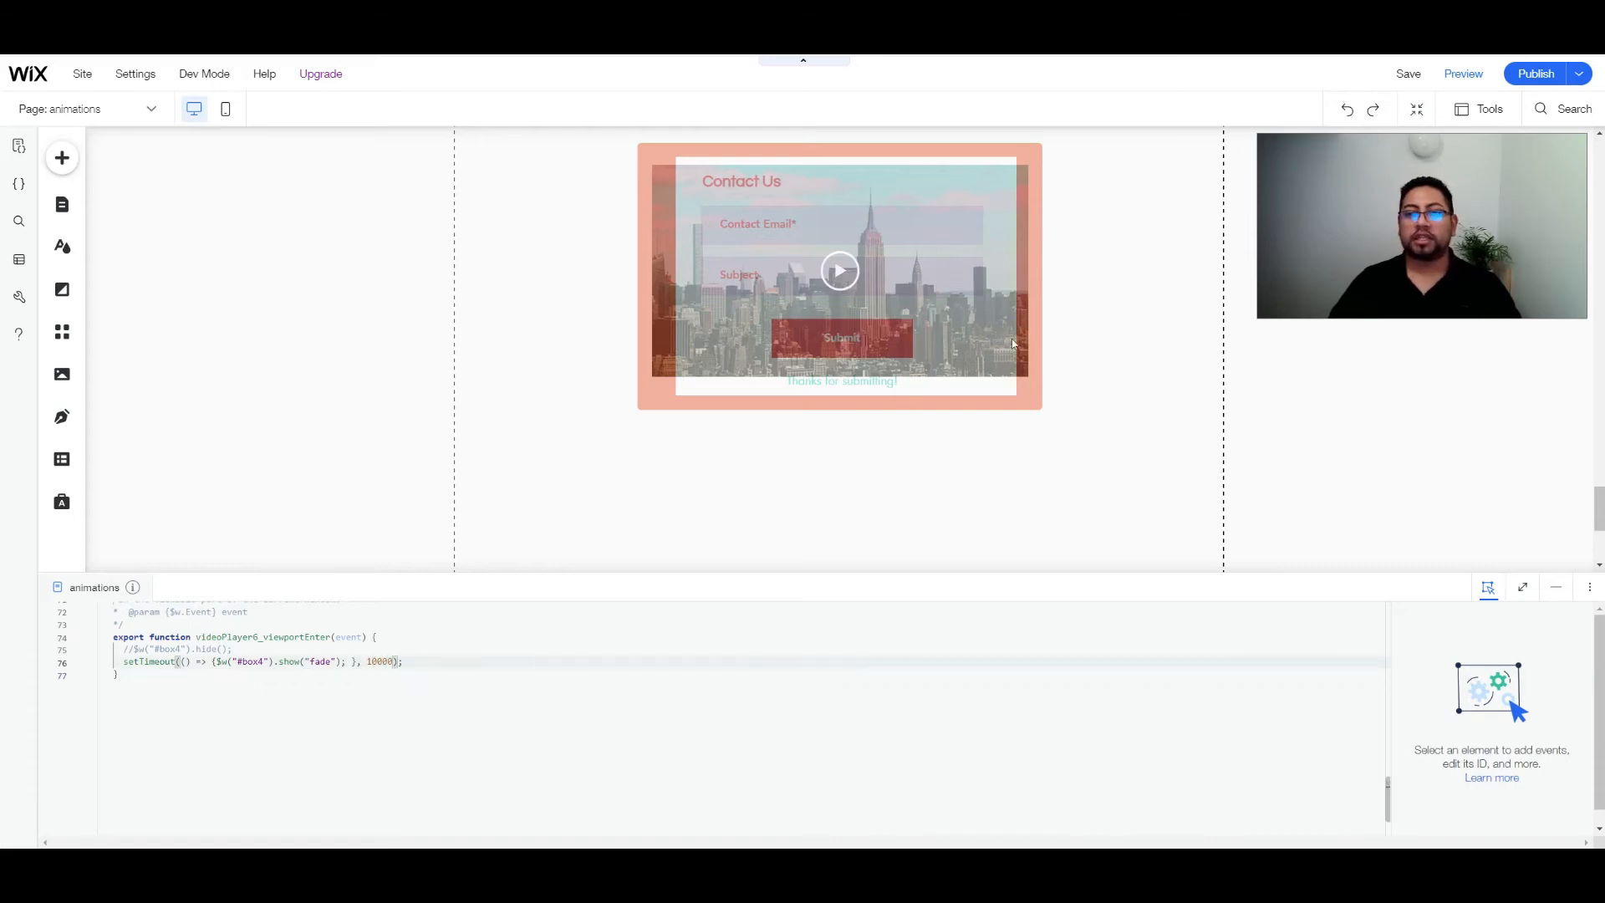
click(1461, 76)
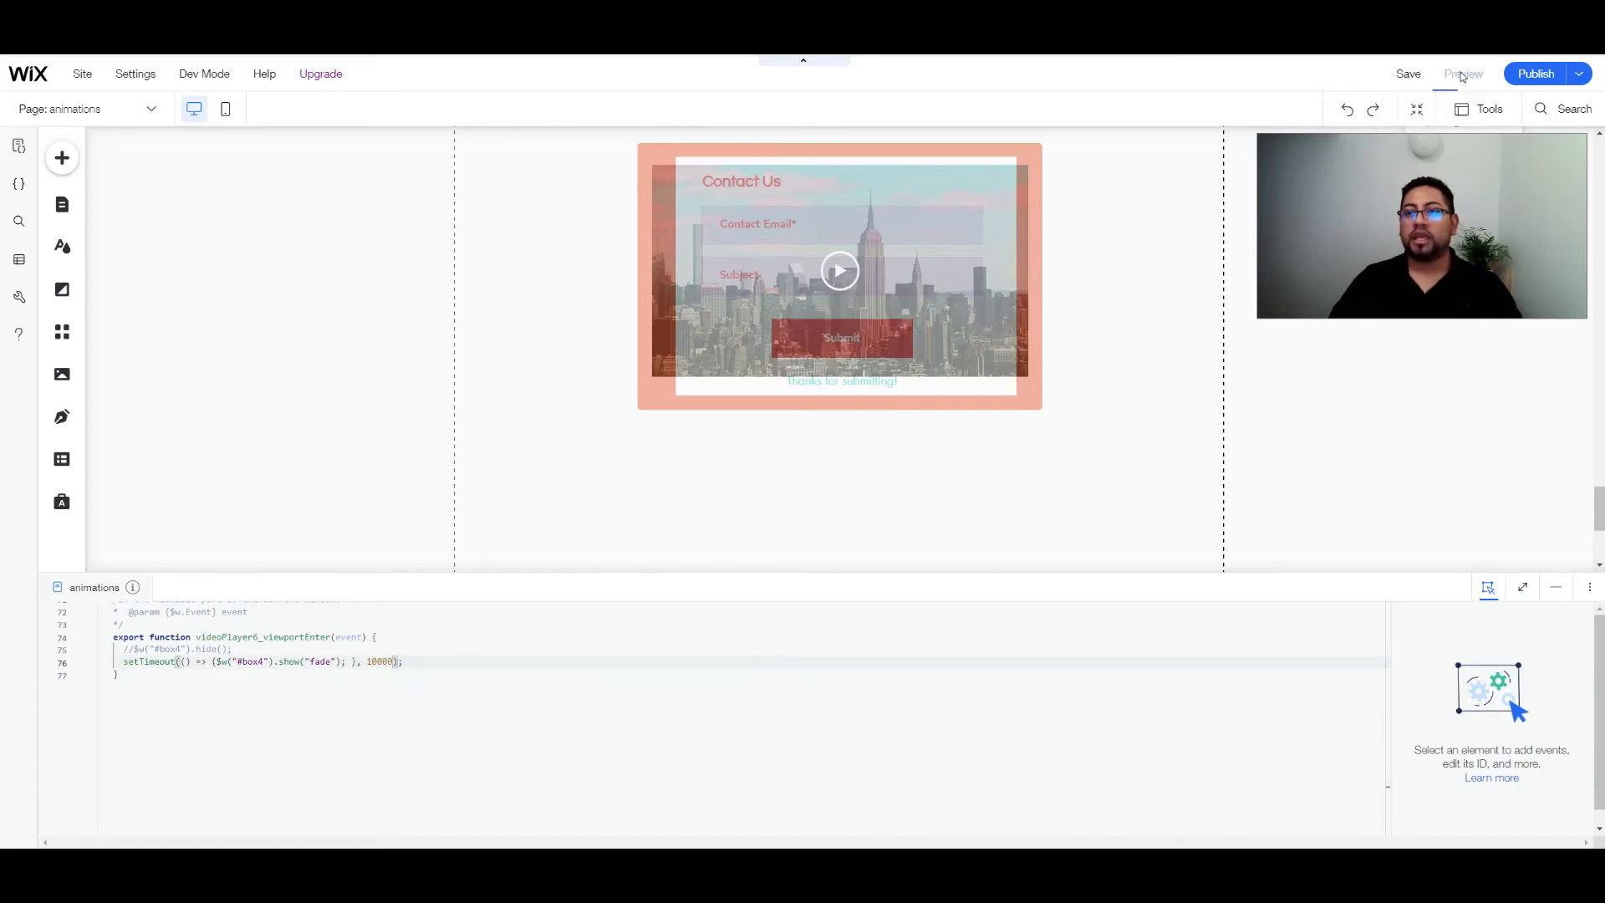
click(800, 283)
scroll(832, 473, up, 1)
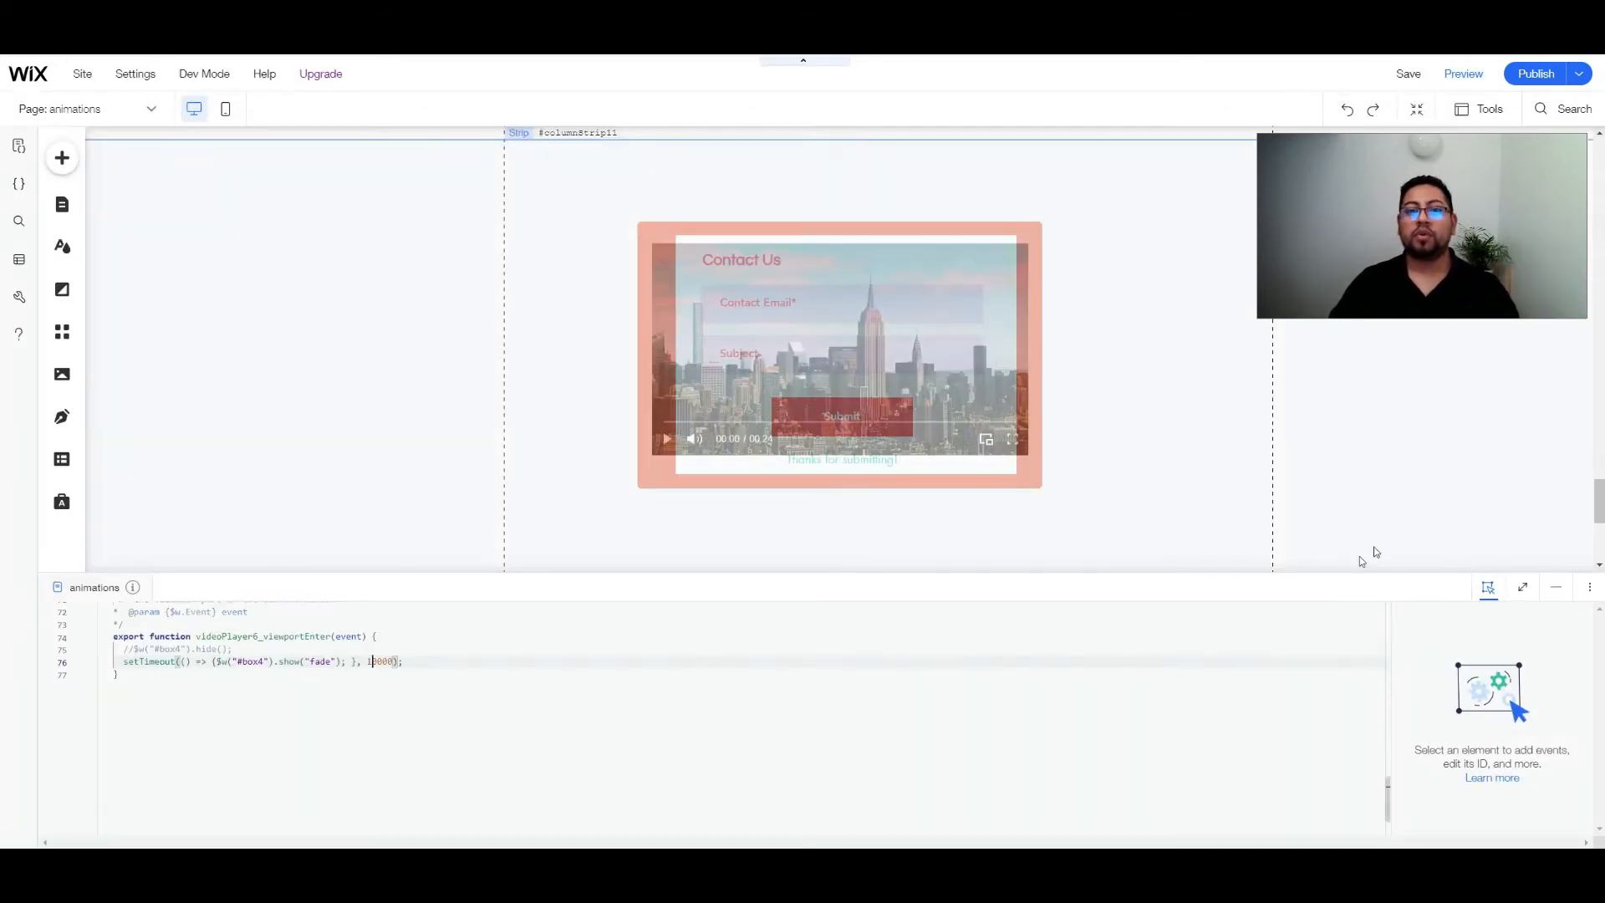
- Review the page's image, form and video sections in the editor, from the contact form box up to We Build Funnels and back
scroll(1254, 527, up, 10)
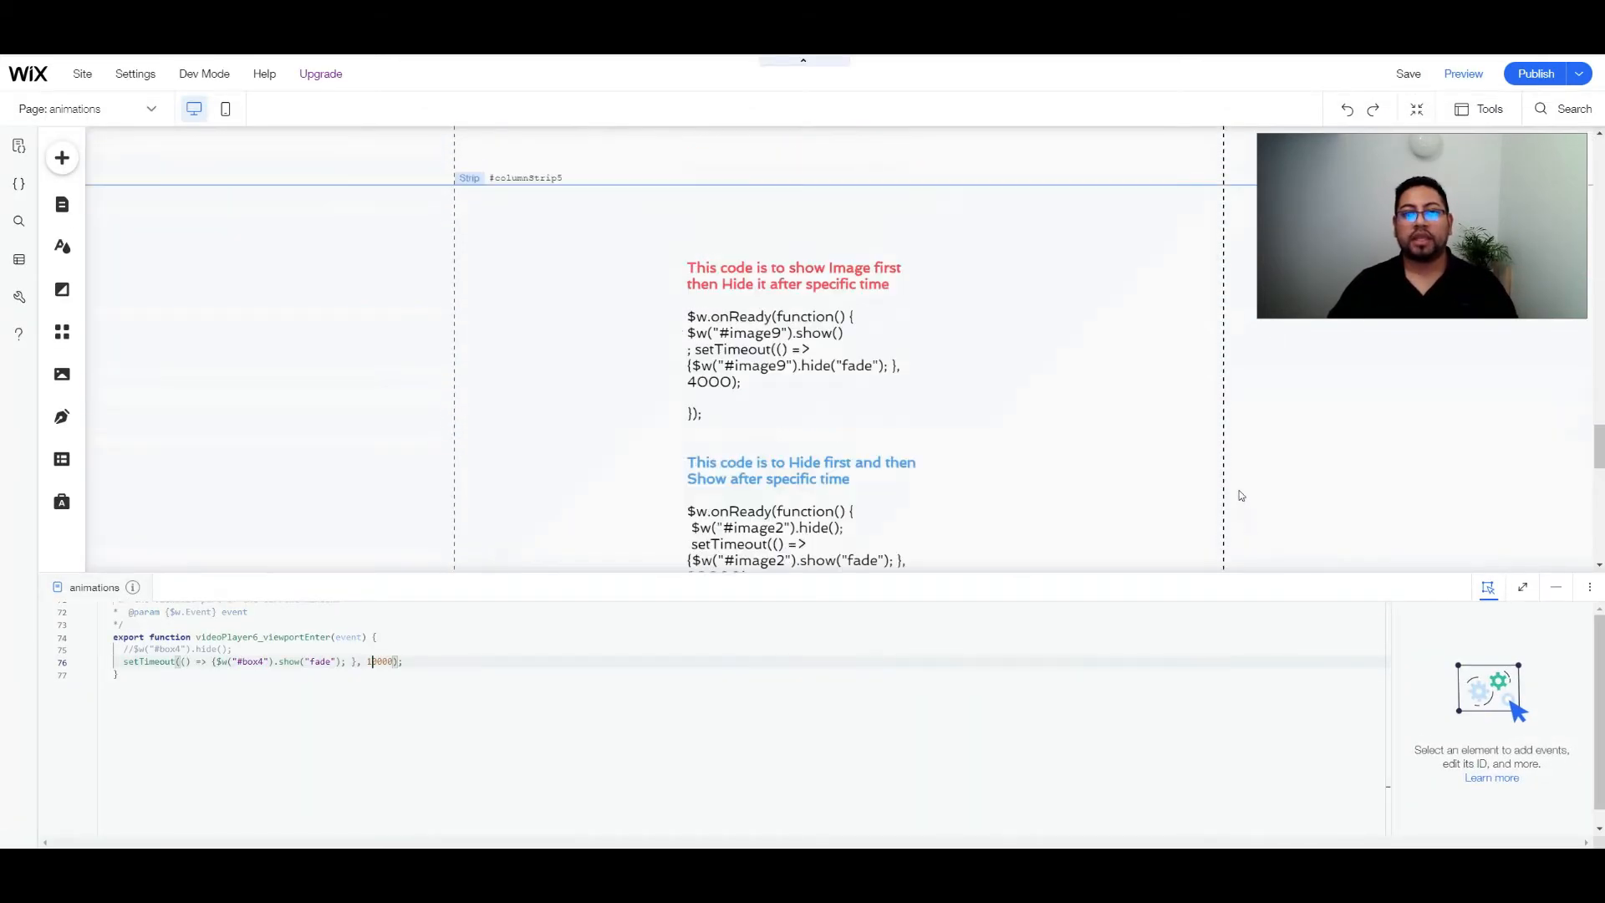
scroll(1054, 481, up, 5)
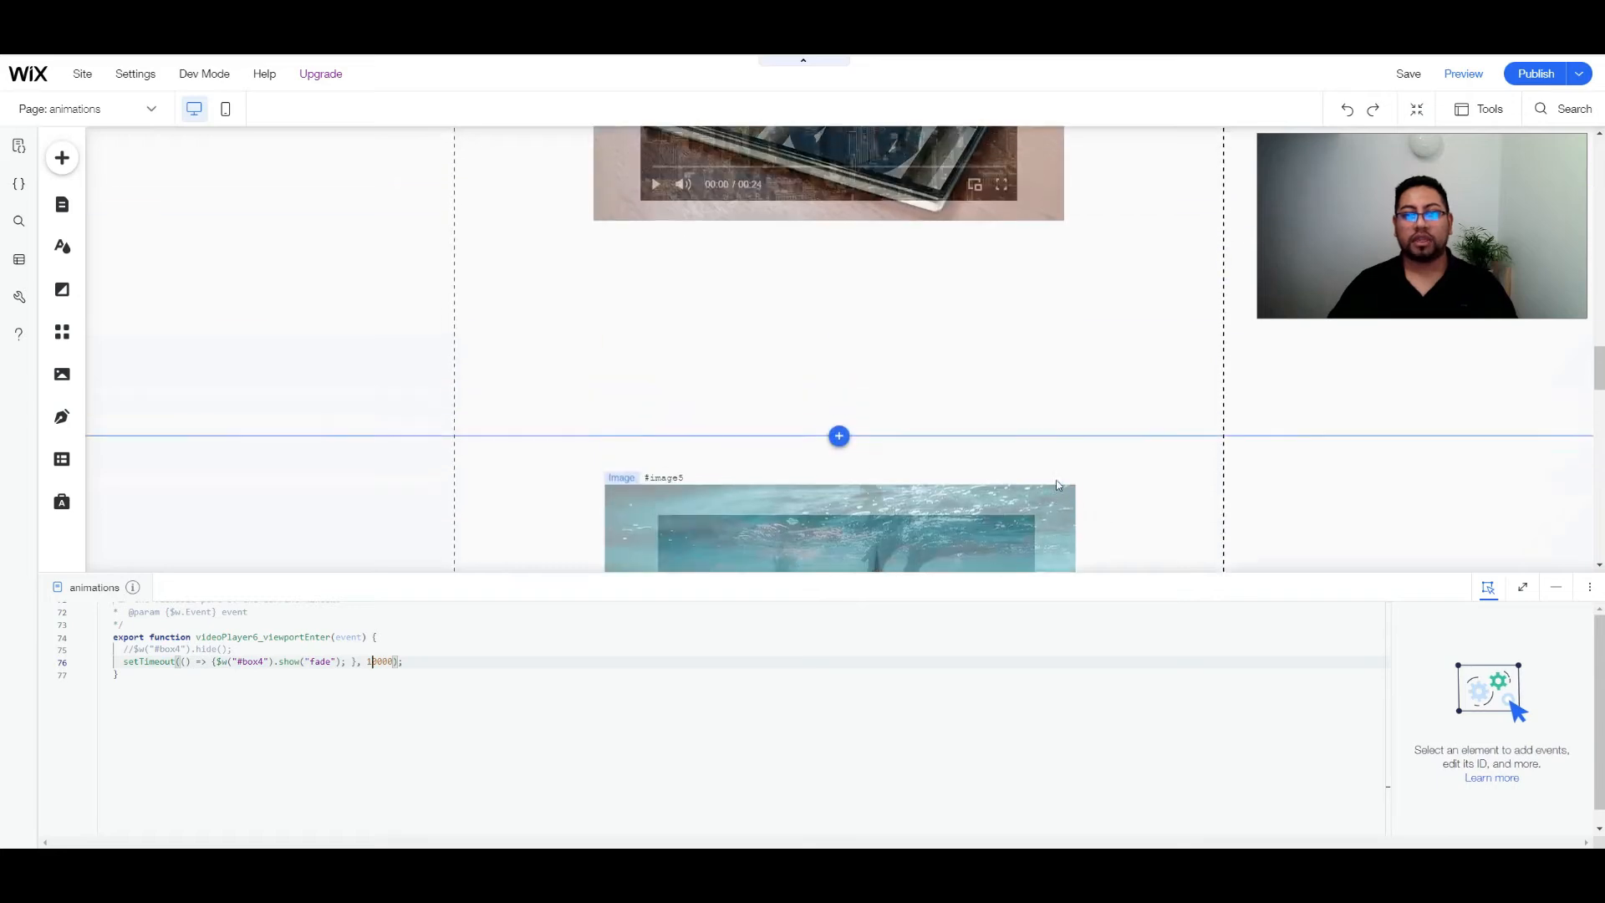
scroll(1056, 490, up, 5)
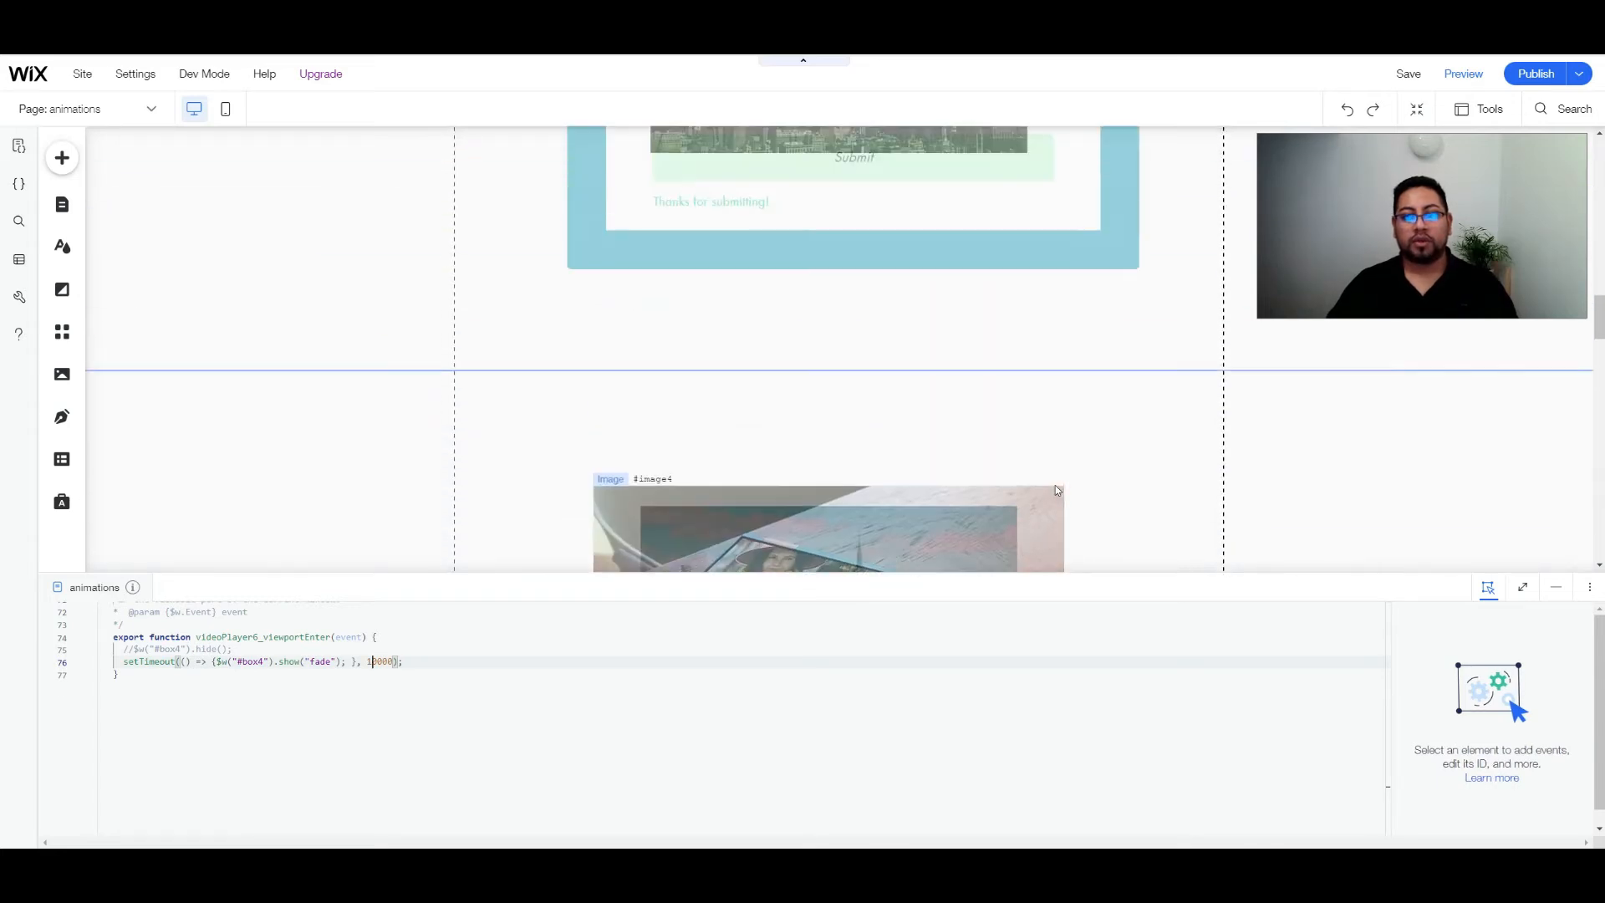
scroll(1063, 499, up, 5)
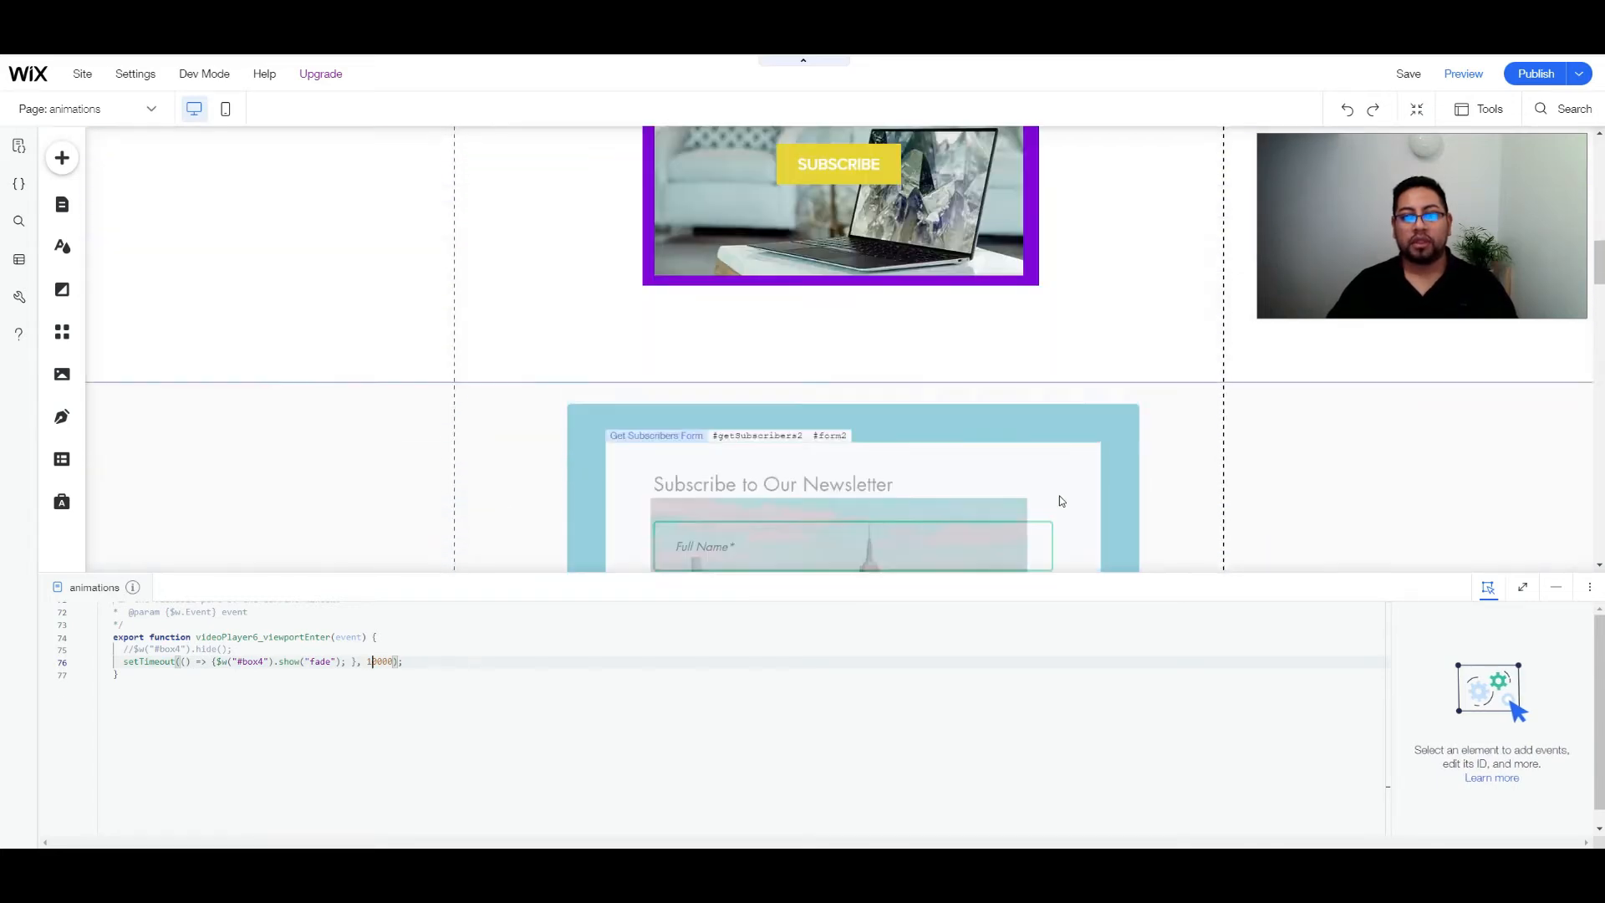
scroll(1064, 499, up, 2)
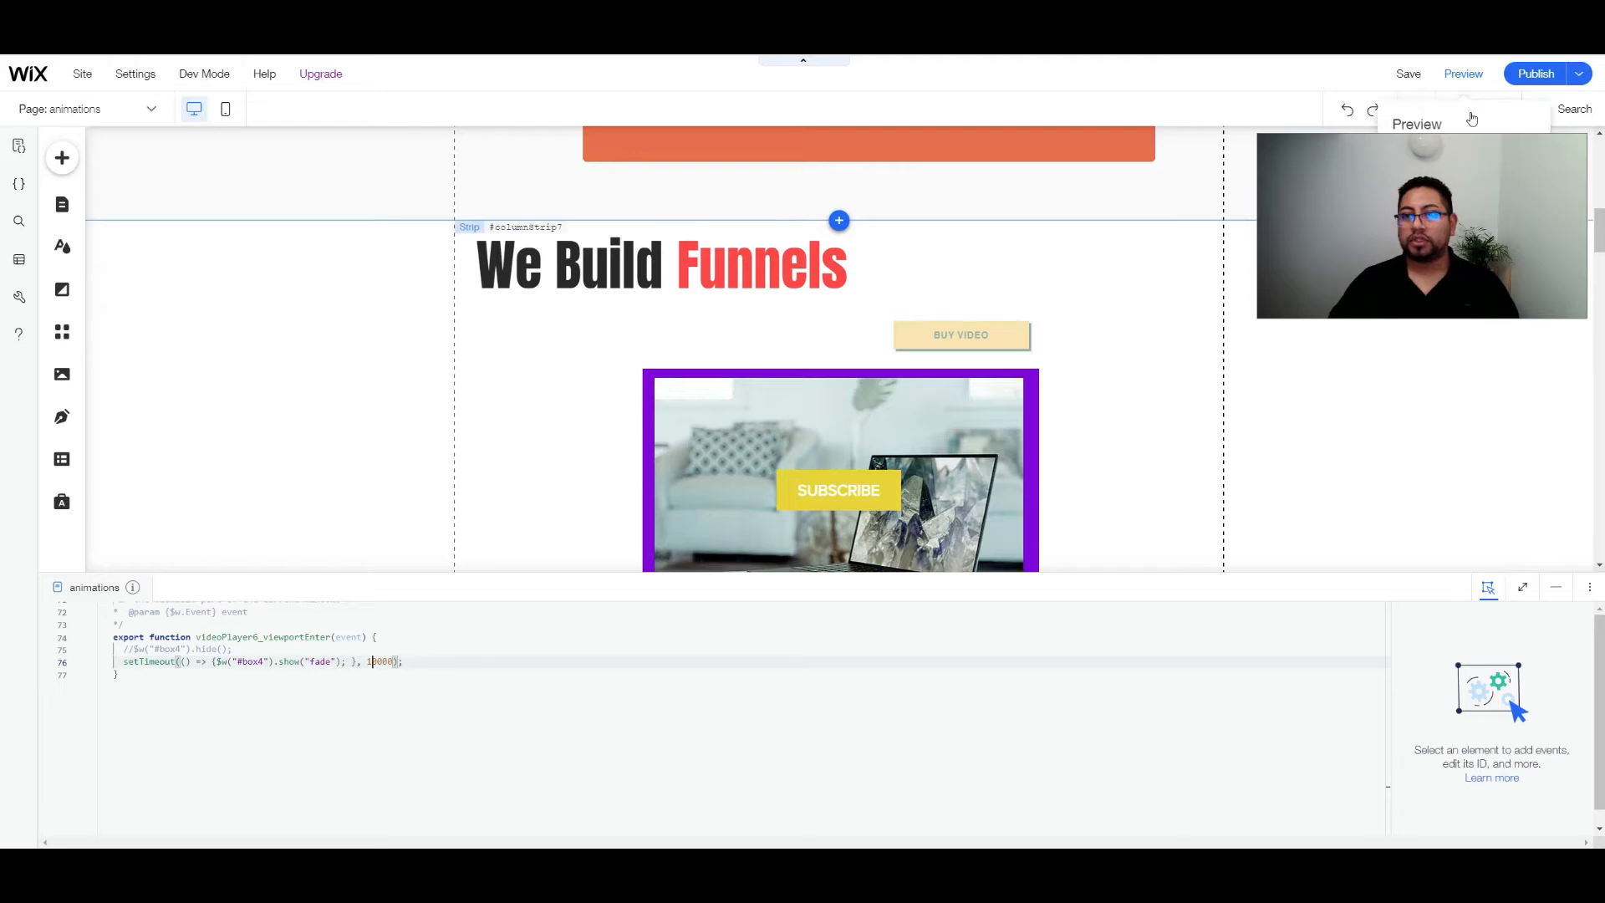
scroll(1301, 406, down, 15)
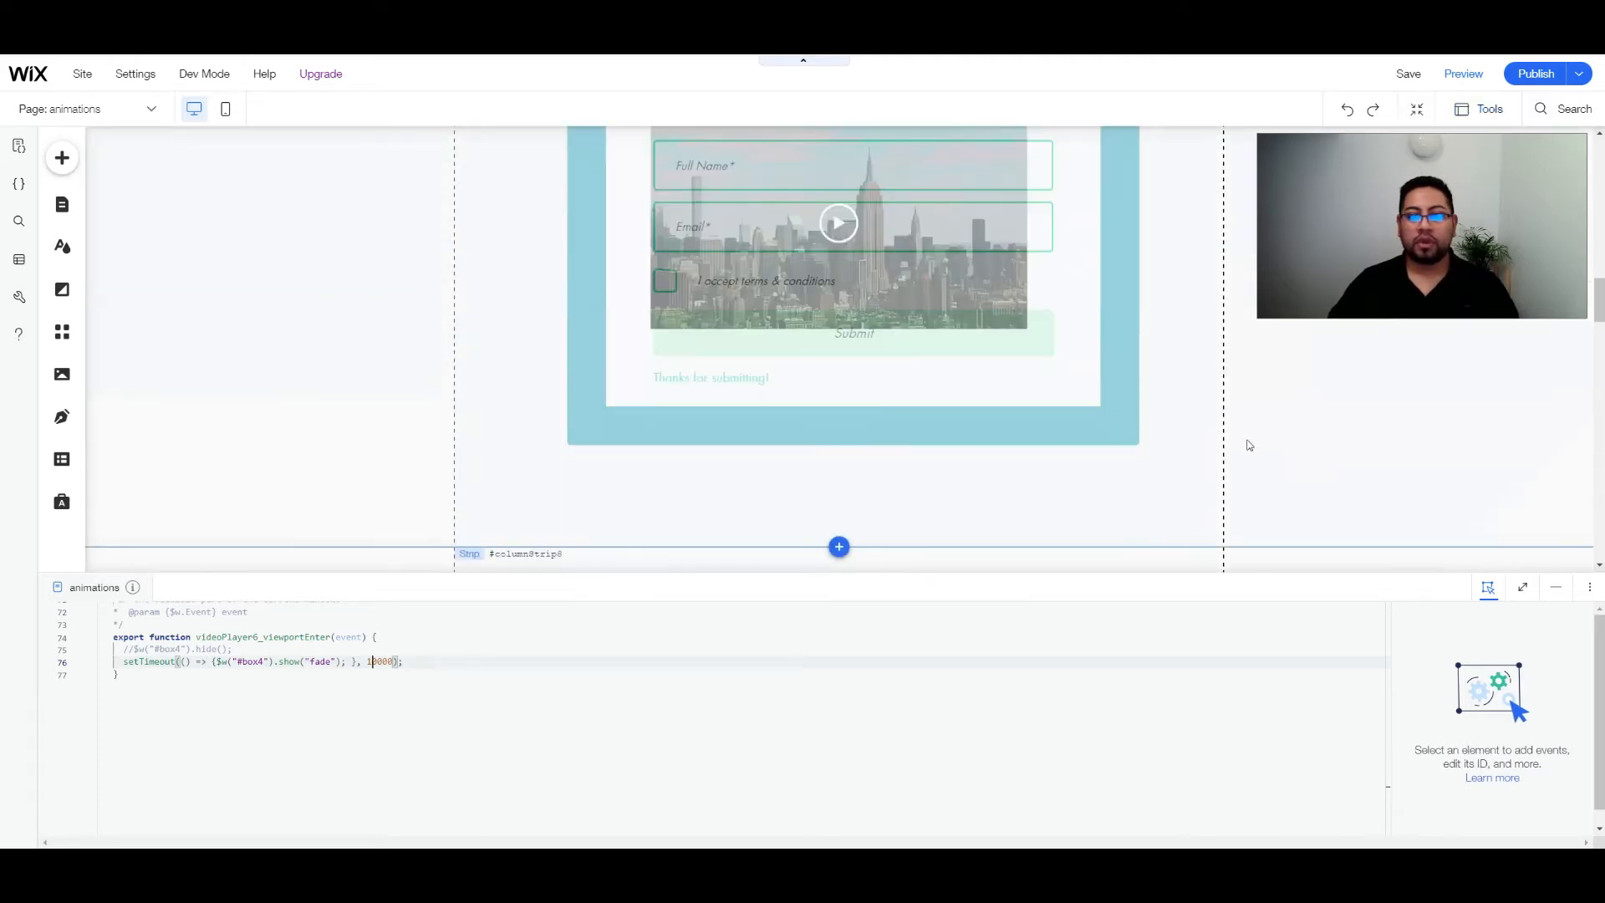
scroll(1244, 443, down, 10)
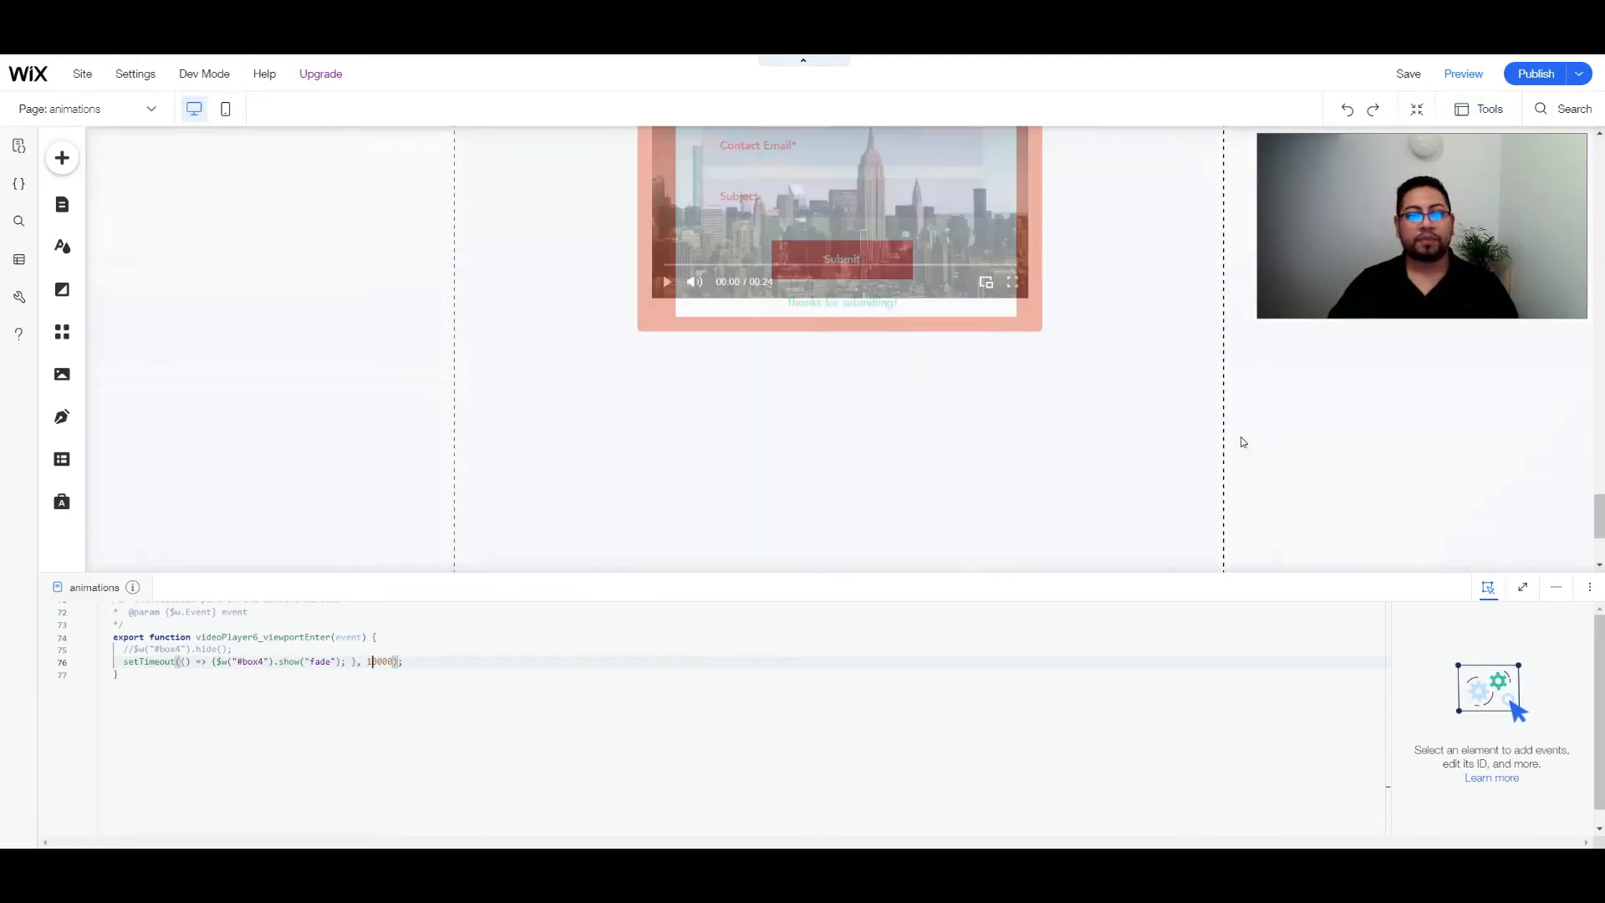
- Add a blank white Classic strip below the contact form section, just above the footer
click(75, 155)
click(125, 188)
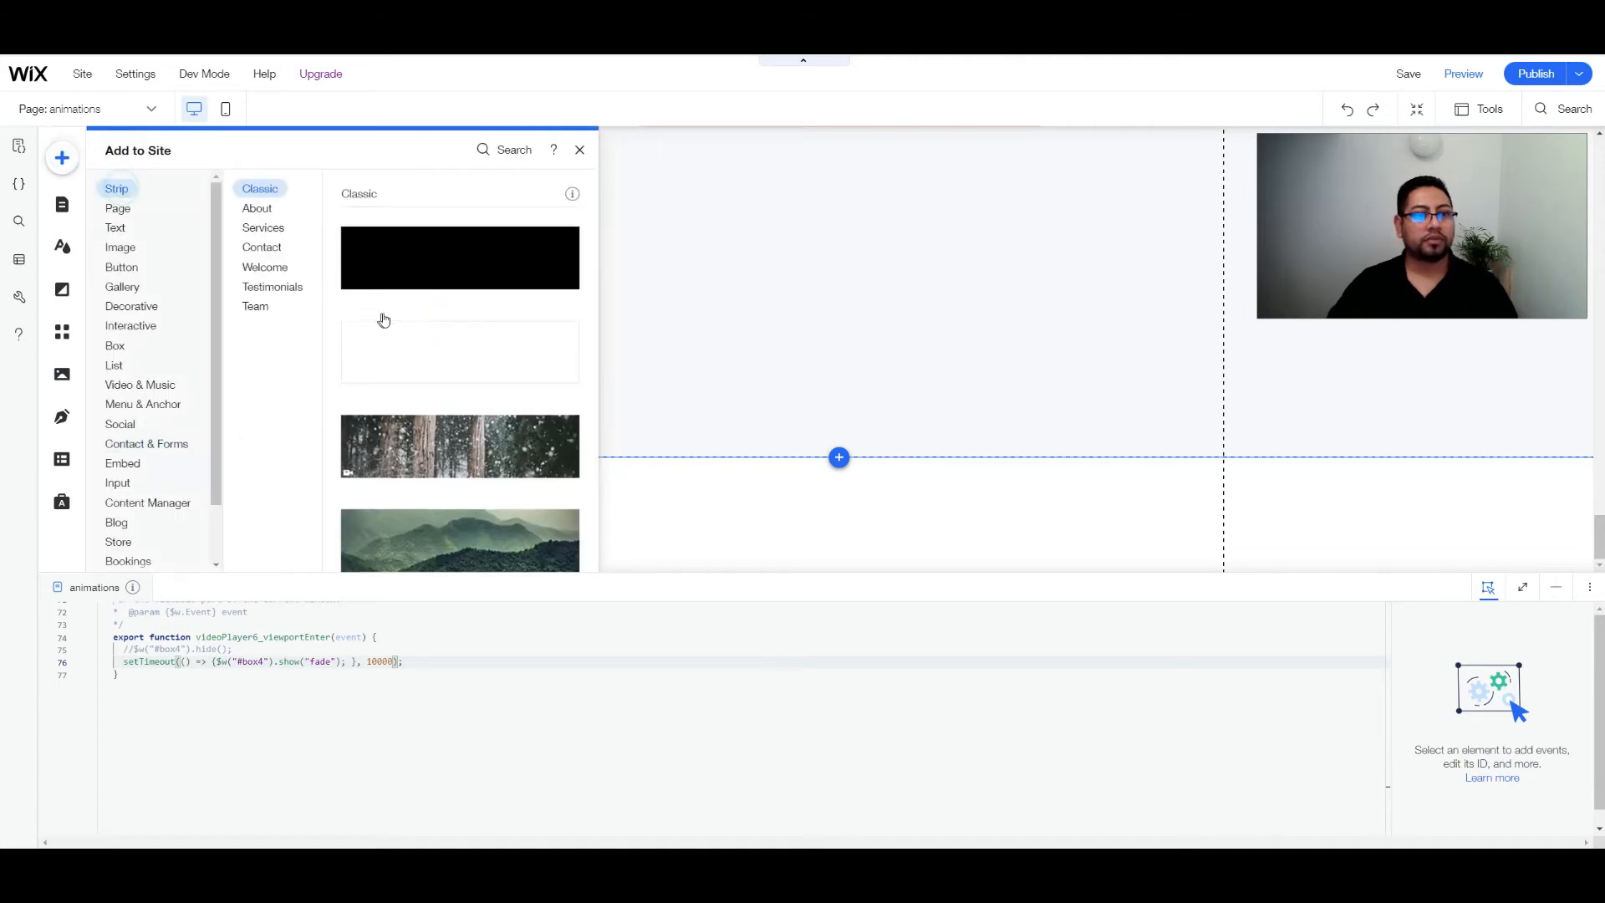
drag(416, 352, 974, 495)
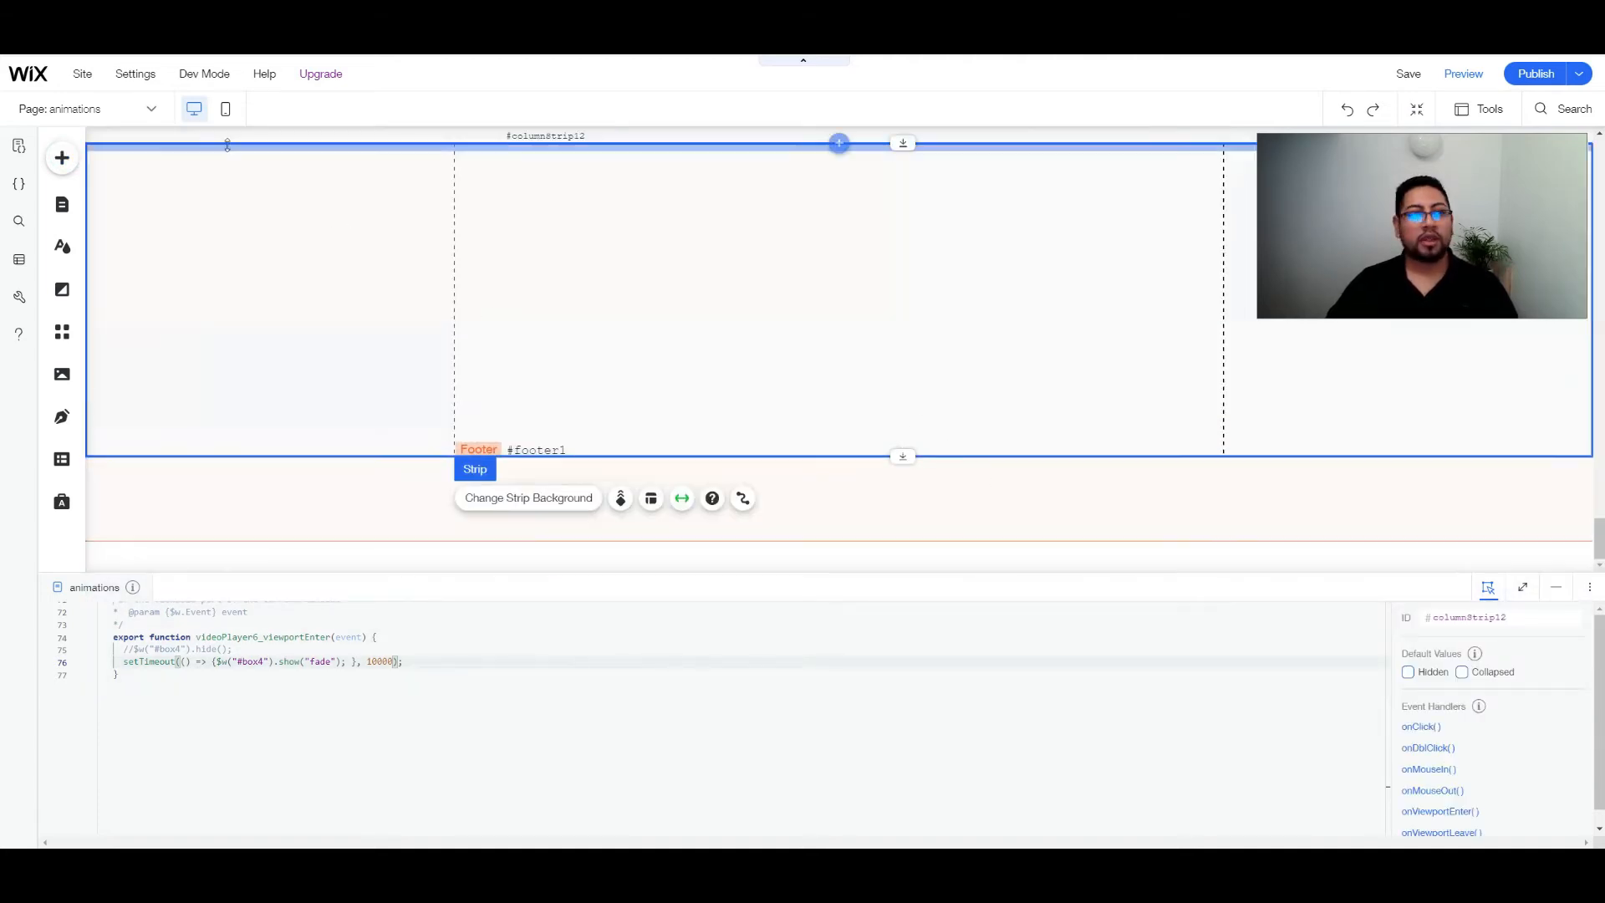
- Add a solid blue button to the new strip and position it near the strip's upper centre
click(62, 158)
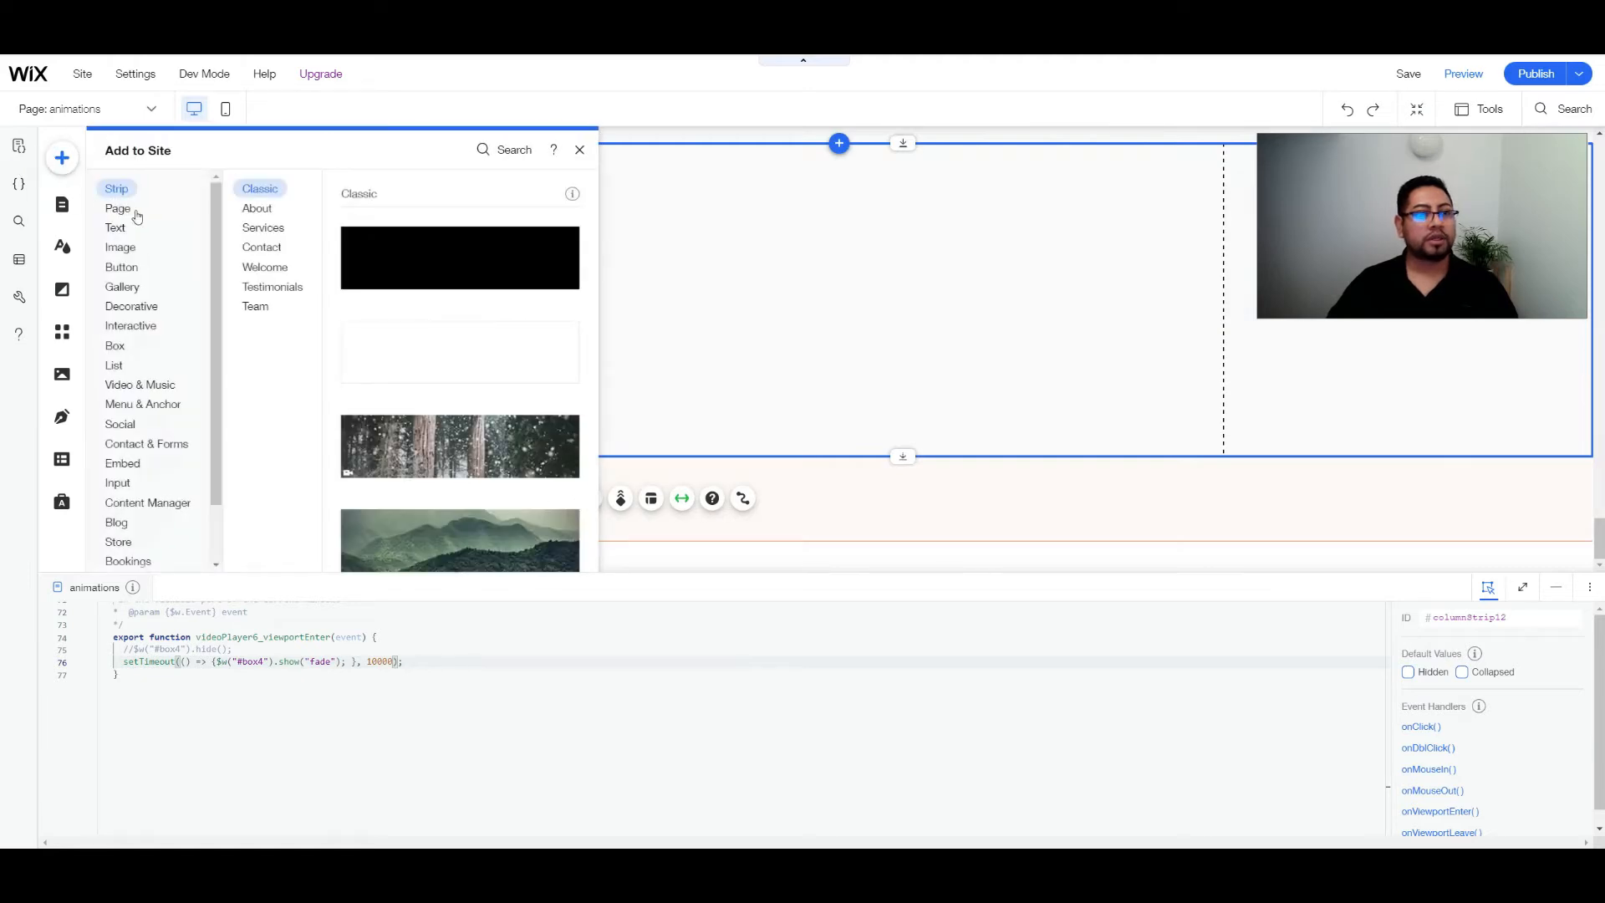
click(134, 246)
click(125, 267)
drag(431, 243, 810, 255)
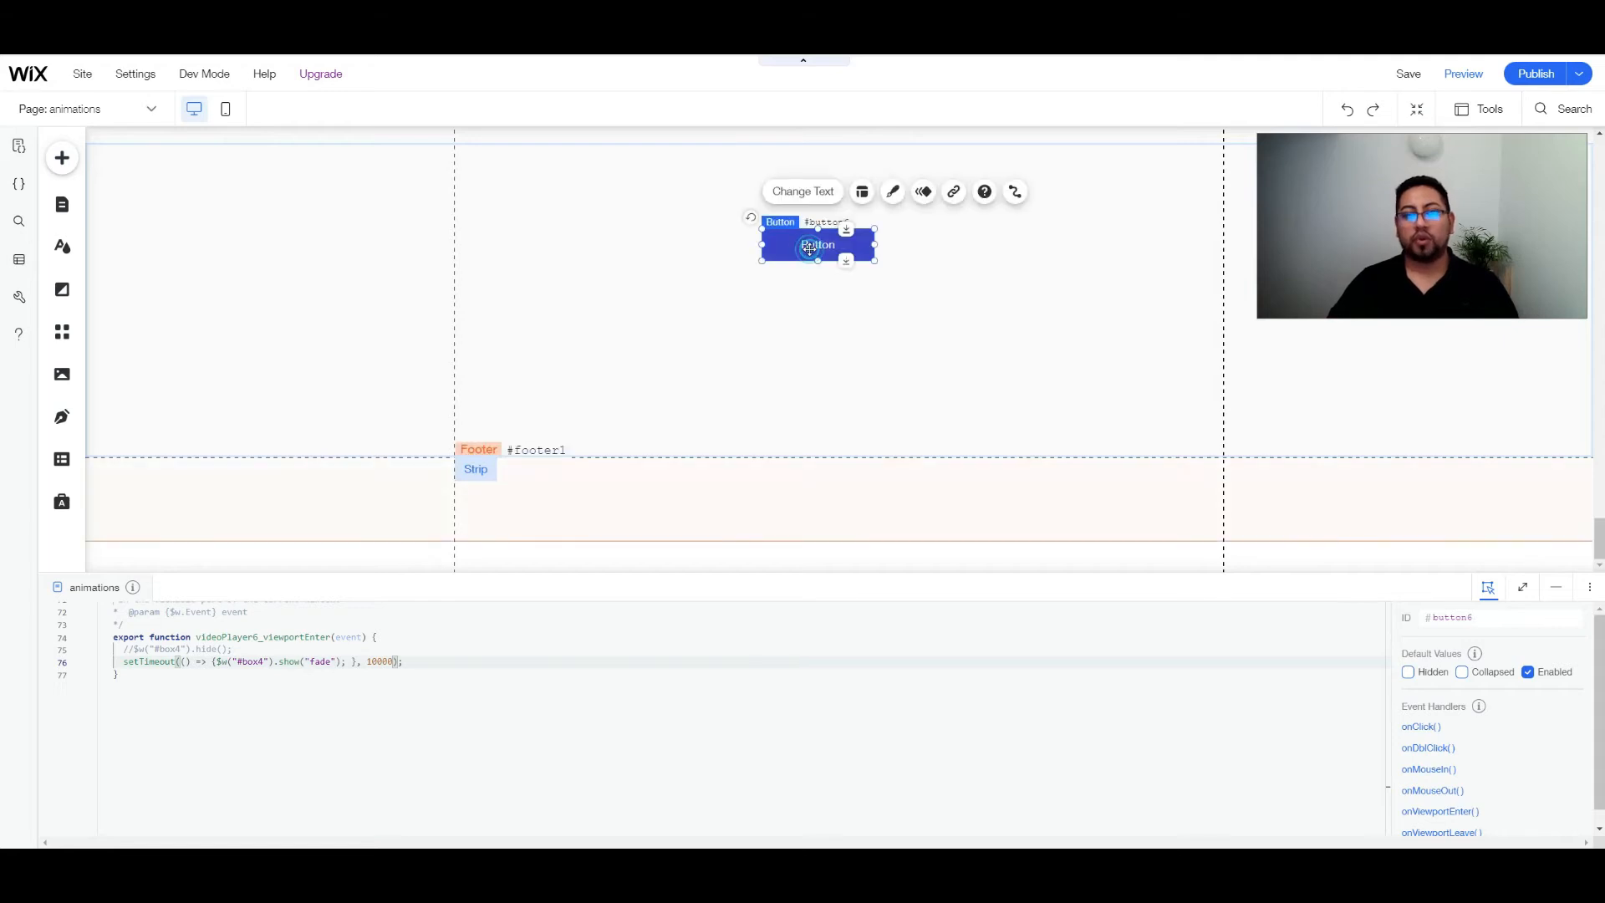
scroll(911, 400, up, 1)
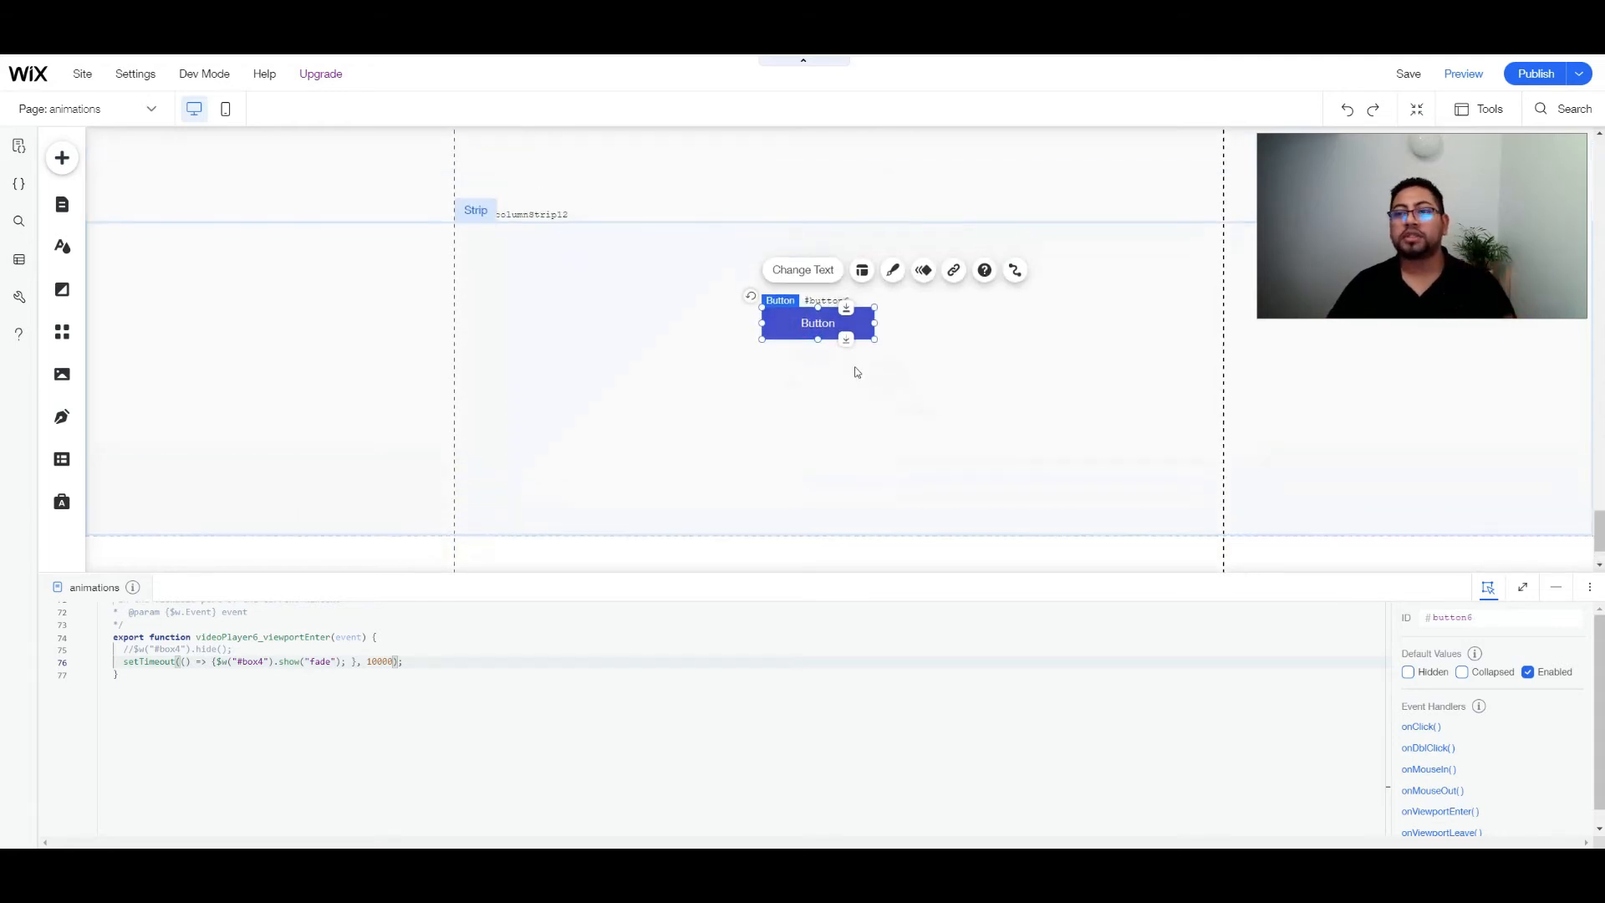
drag(833, 319, 843, 320)
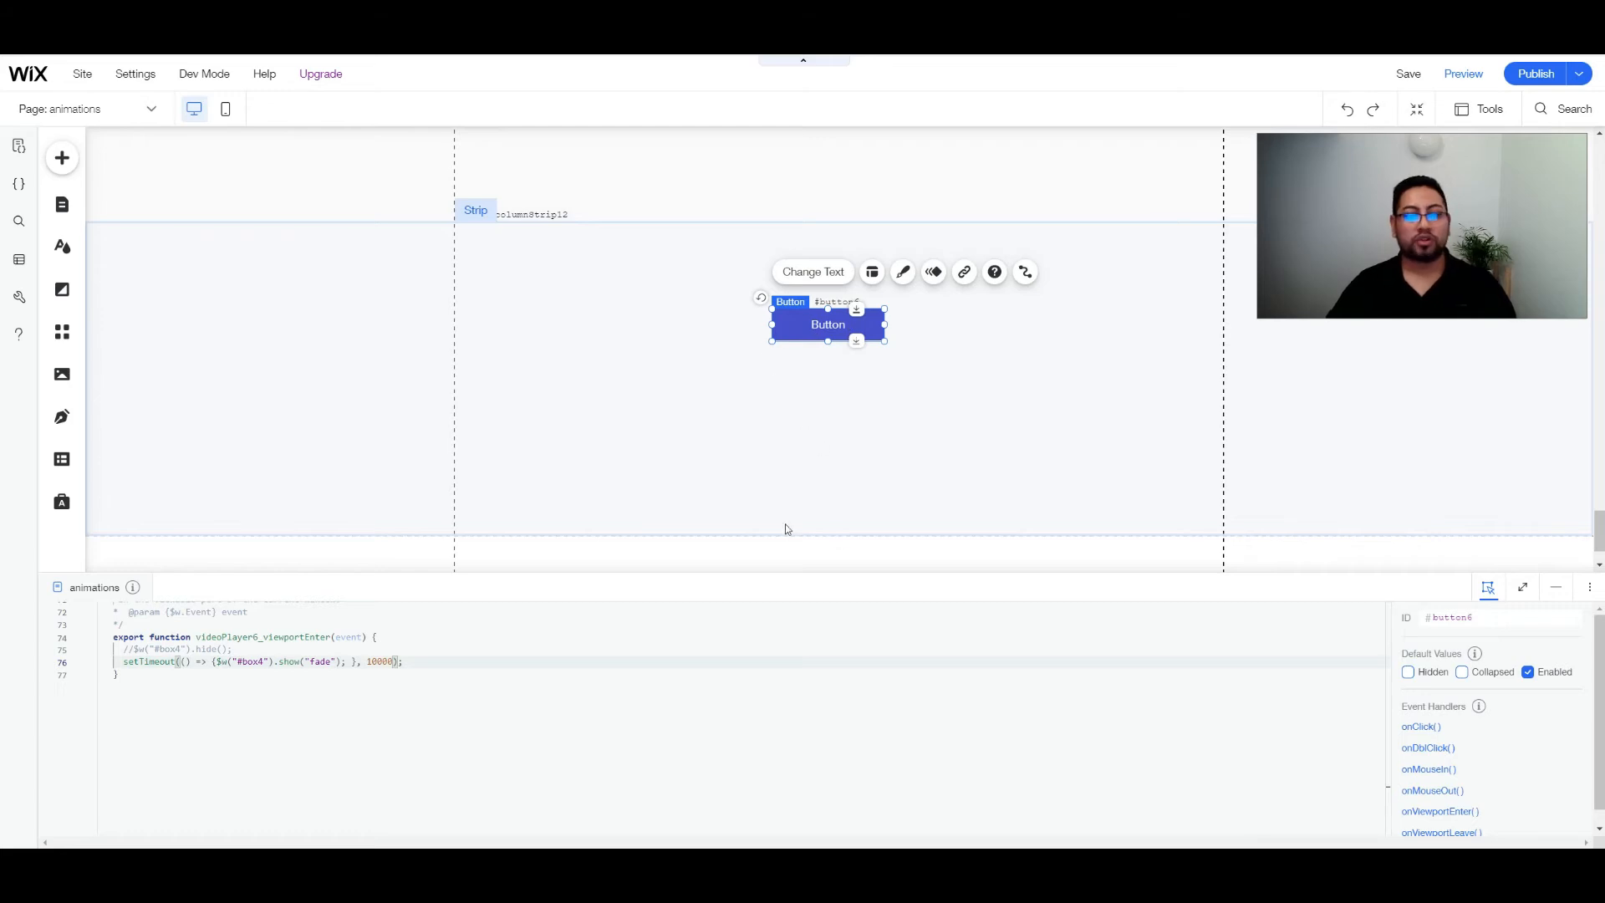
- Copy the $w.onReady block that shows #button1 with 'FadeIn' after 20000 and paste it at the end of the page code
click(299, 720)
key(Return)
key(Return)
key(Return)
scroll(605, 485, up, 4)
scroll(462, 699, up, 15)
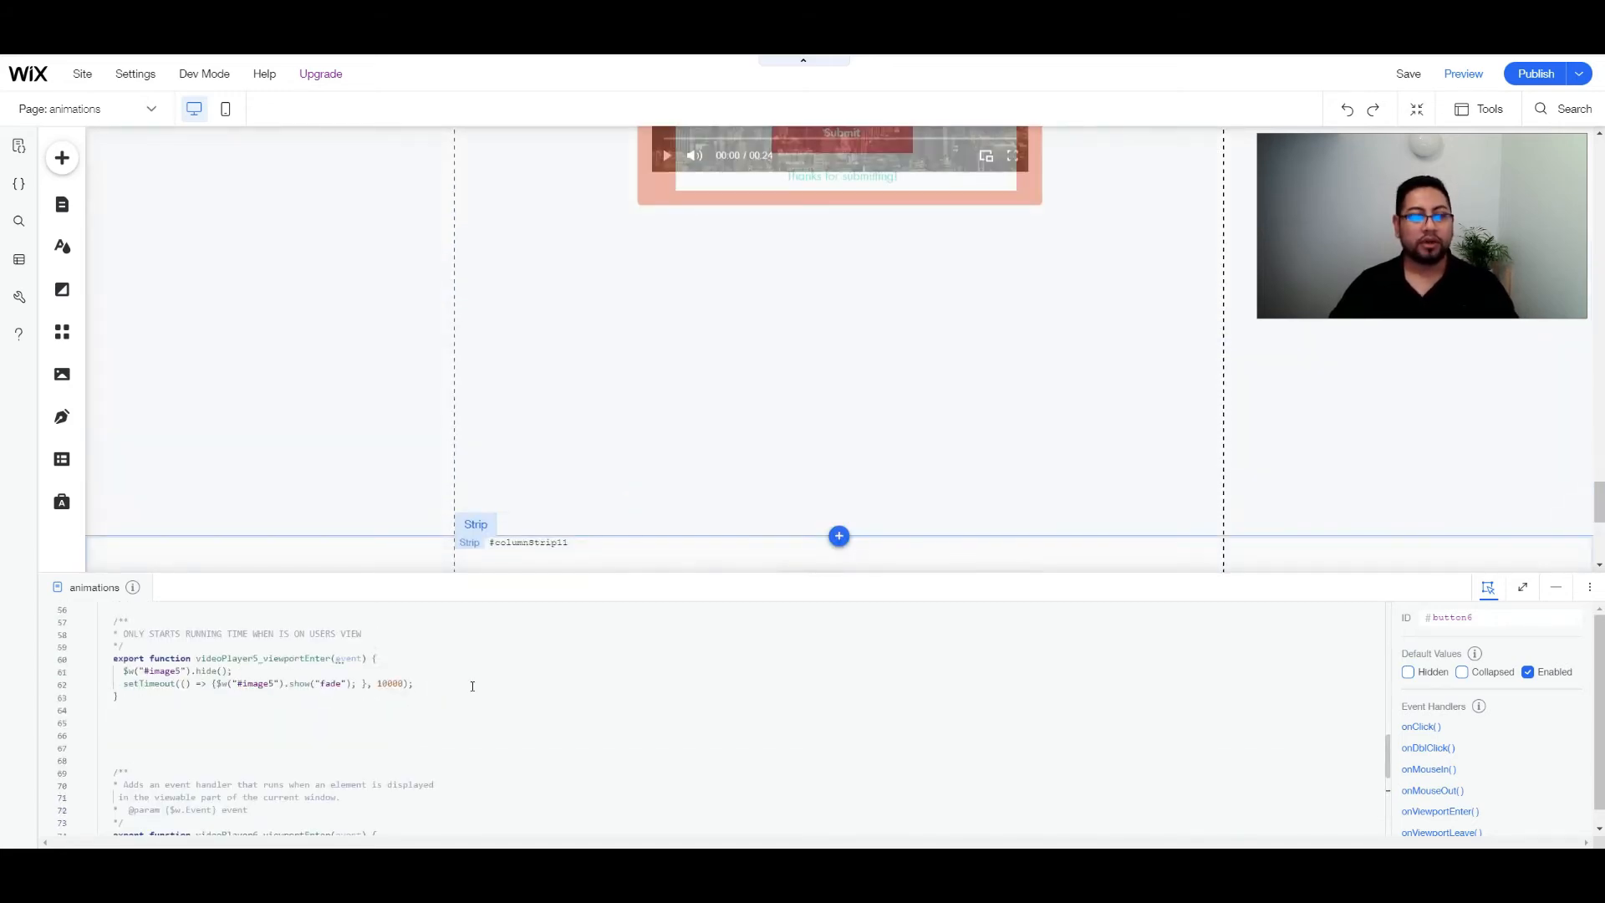
scroll(281, 702, up, 5)
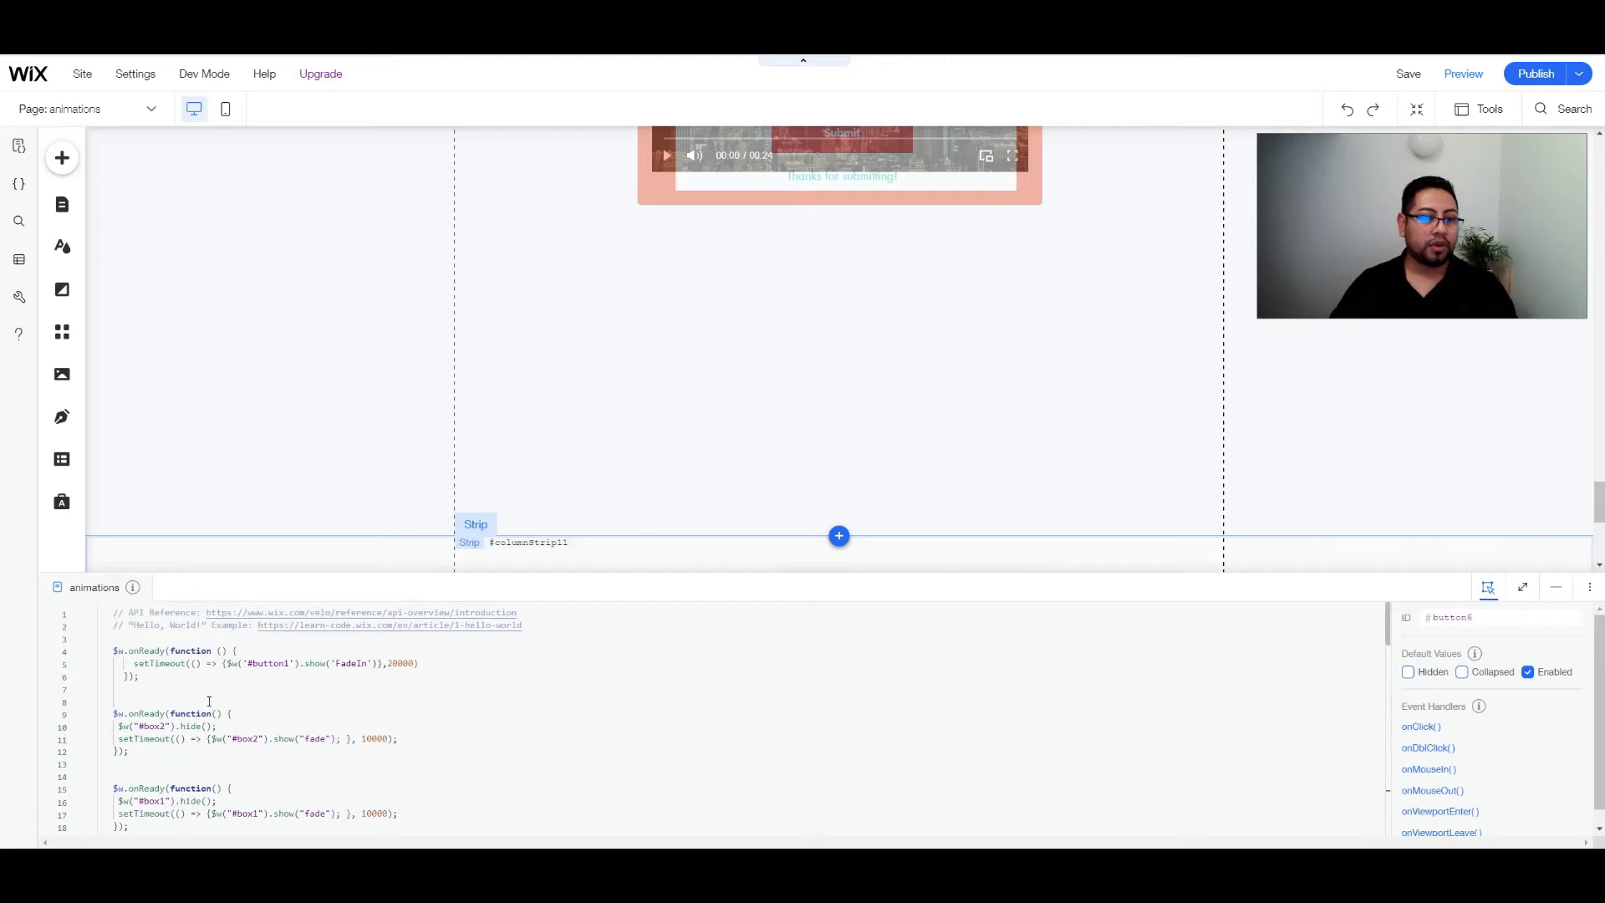
drag(151, 680, 115, 660)
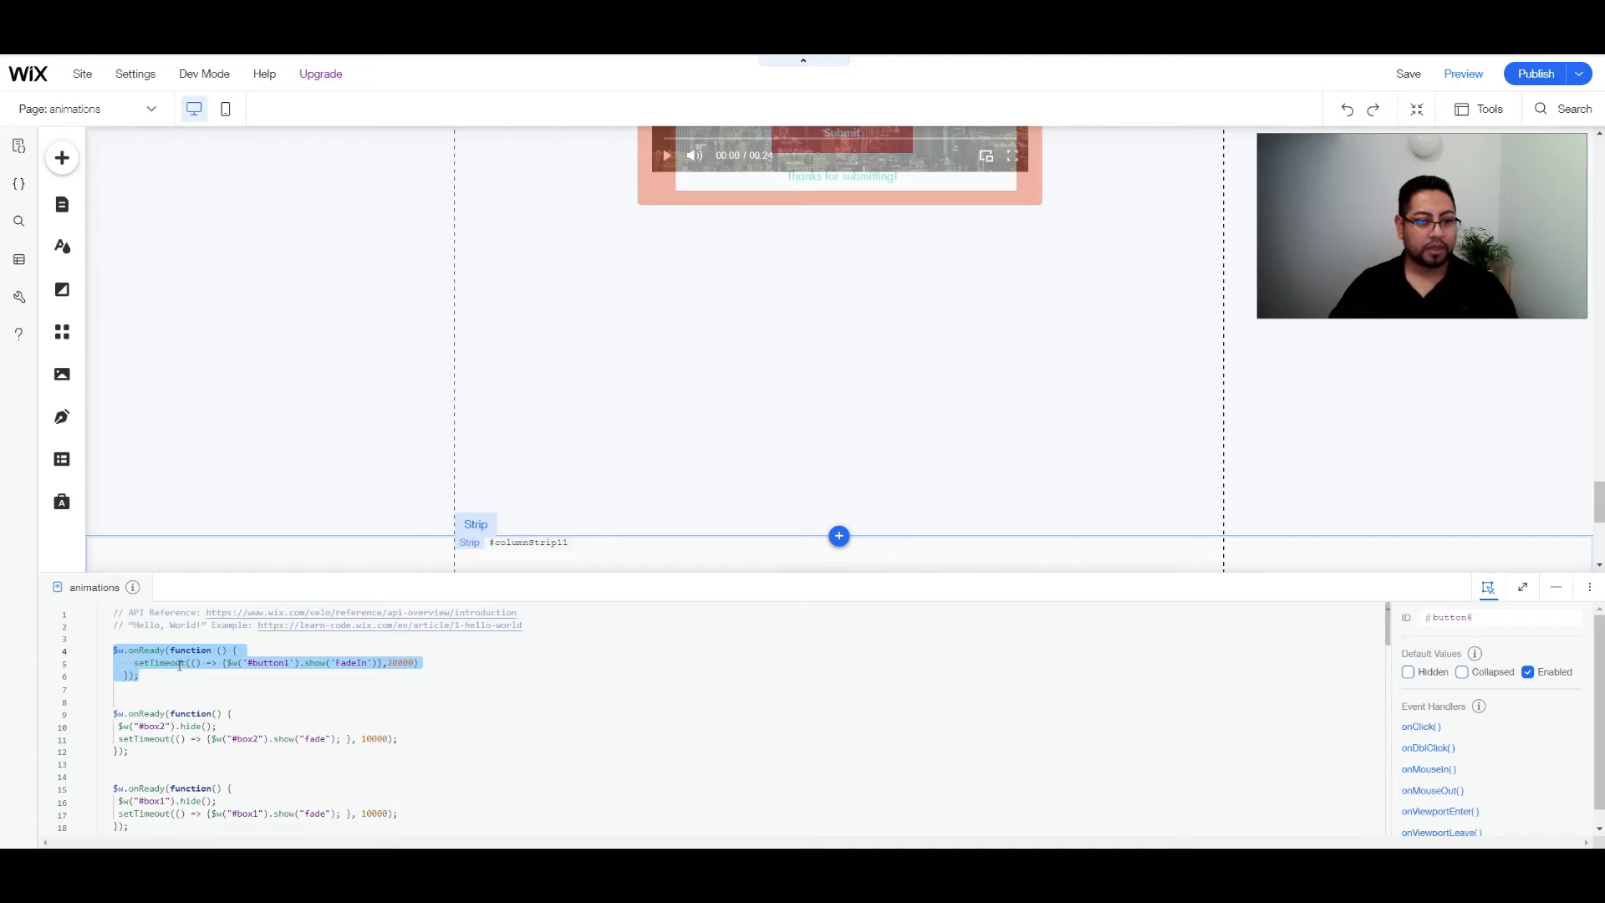
scroll(218, 702, down, 15)
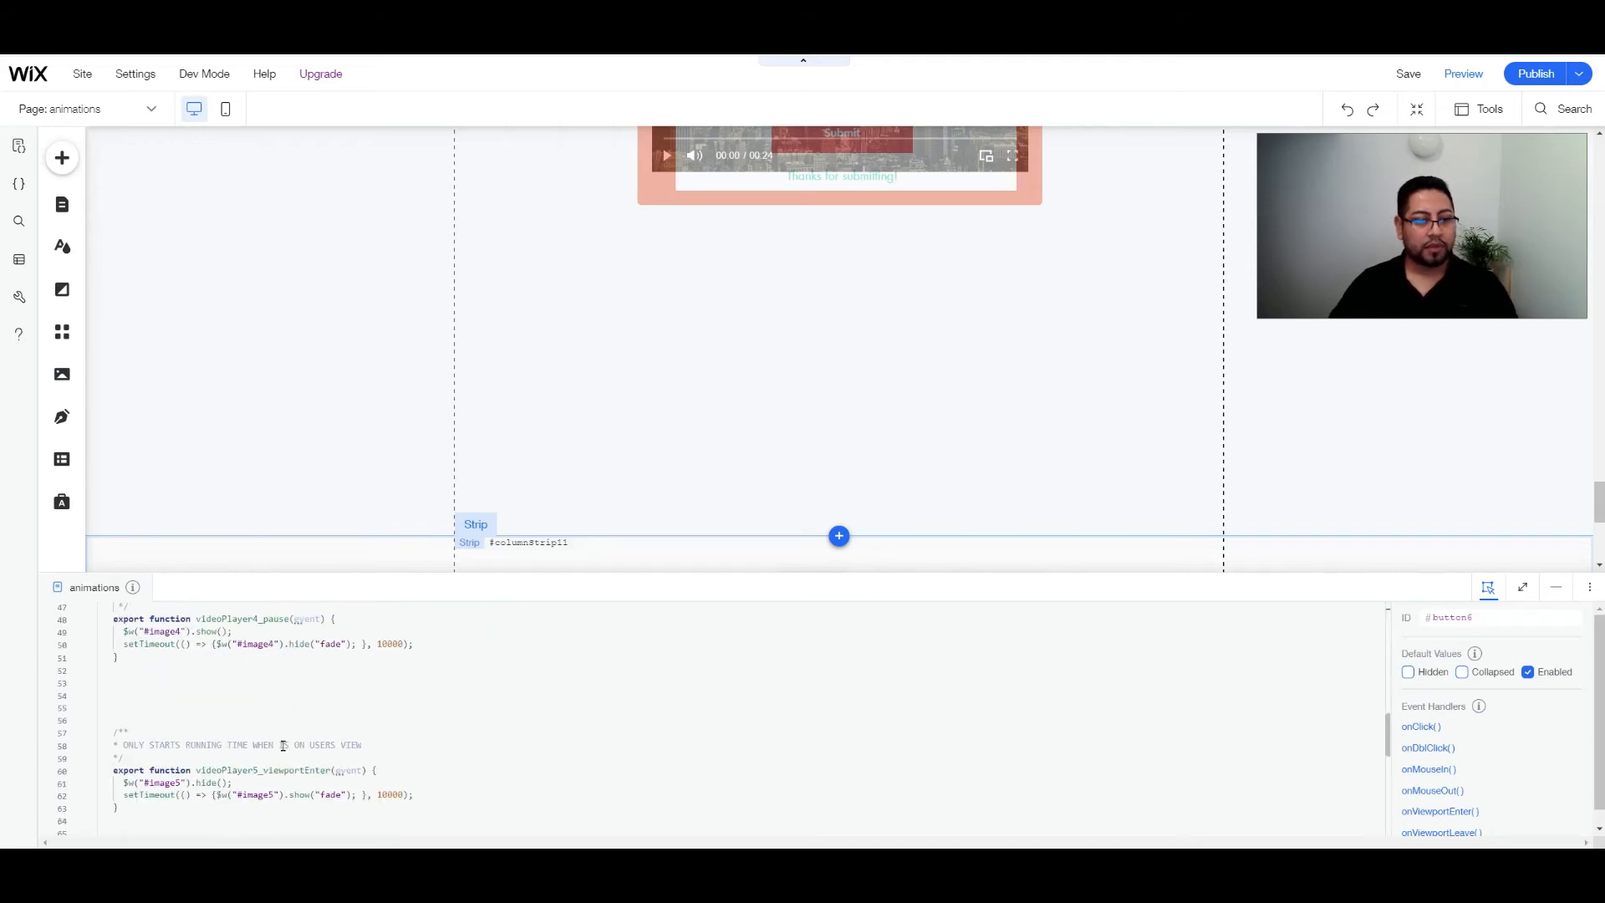
scroll(624, 423, down, 4)
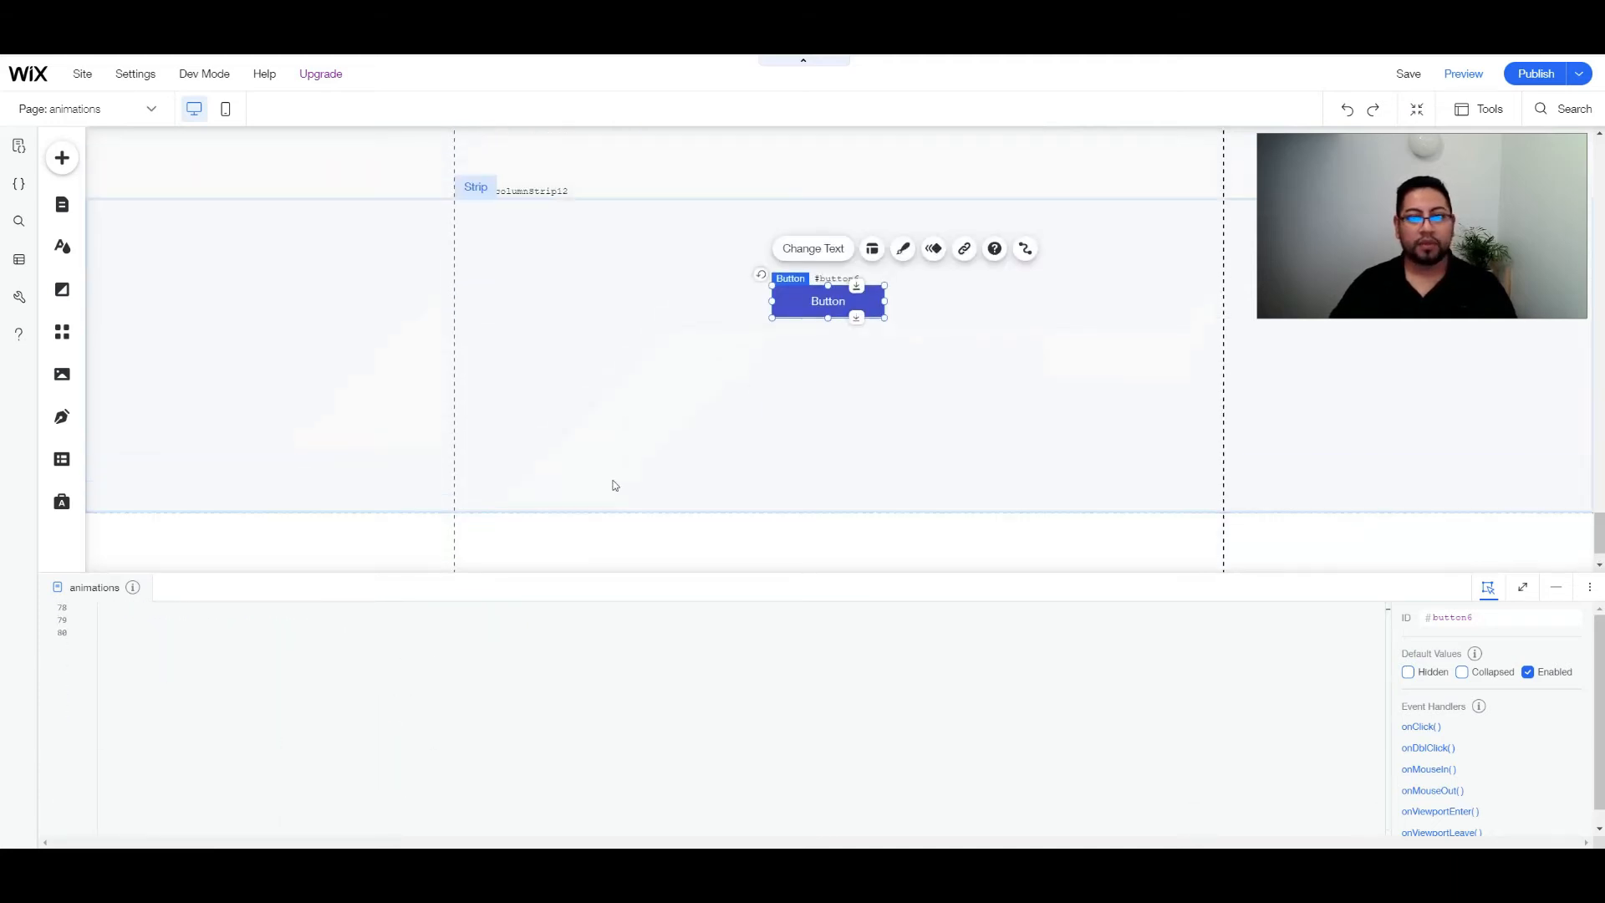
click(160, 703)
text($w.onReady(function () {     setTimeout(() => {$w('#button1').show('FadeIn')},20000) });)
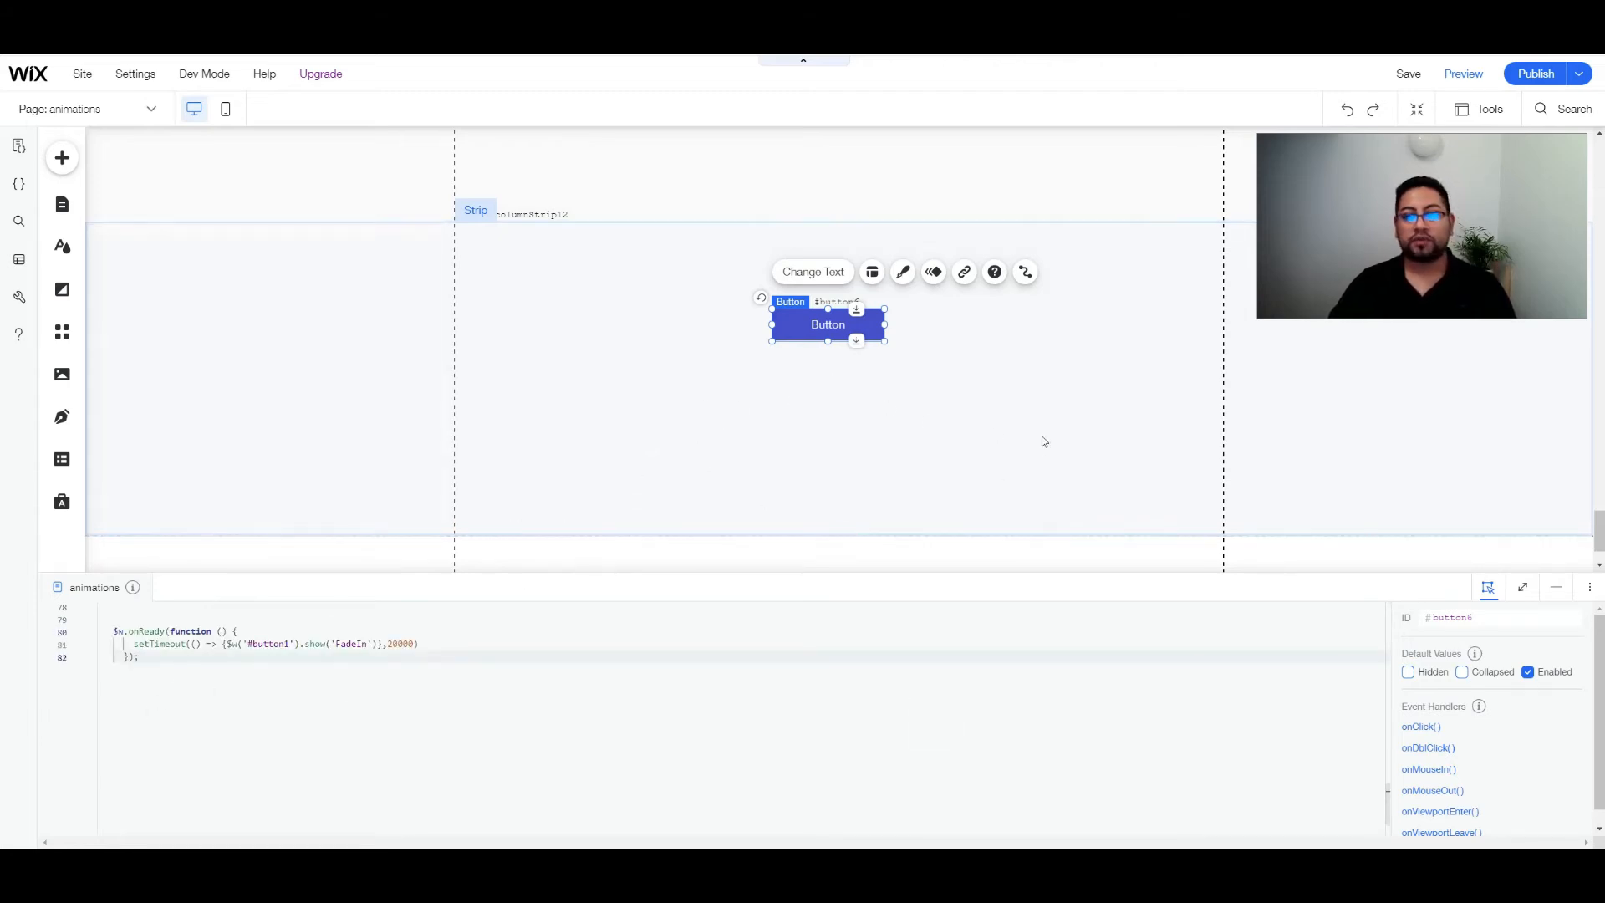
- Change the last $w.onReady block to target #button6 and set its timeout to 10000
click(916, 410)
drag(865, 339, 861, 343)
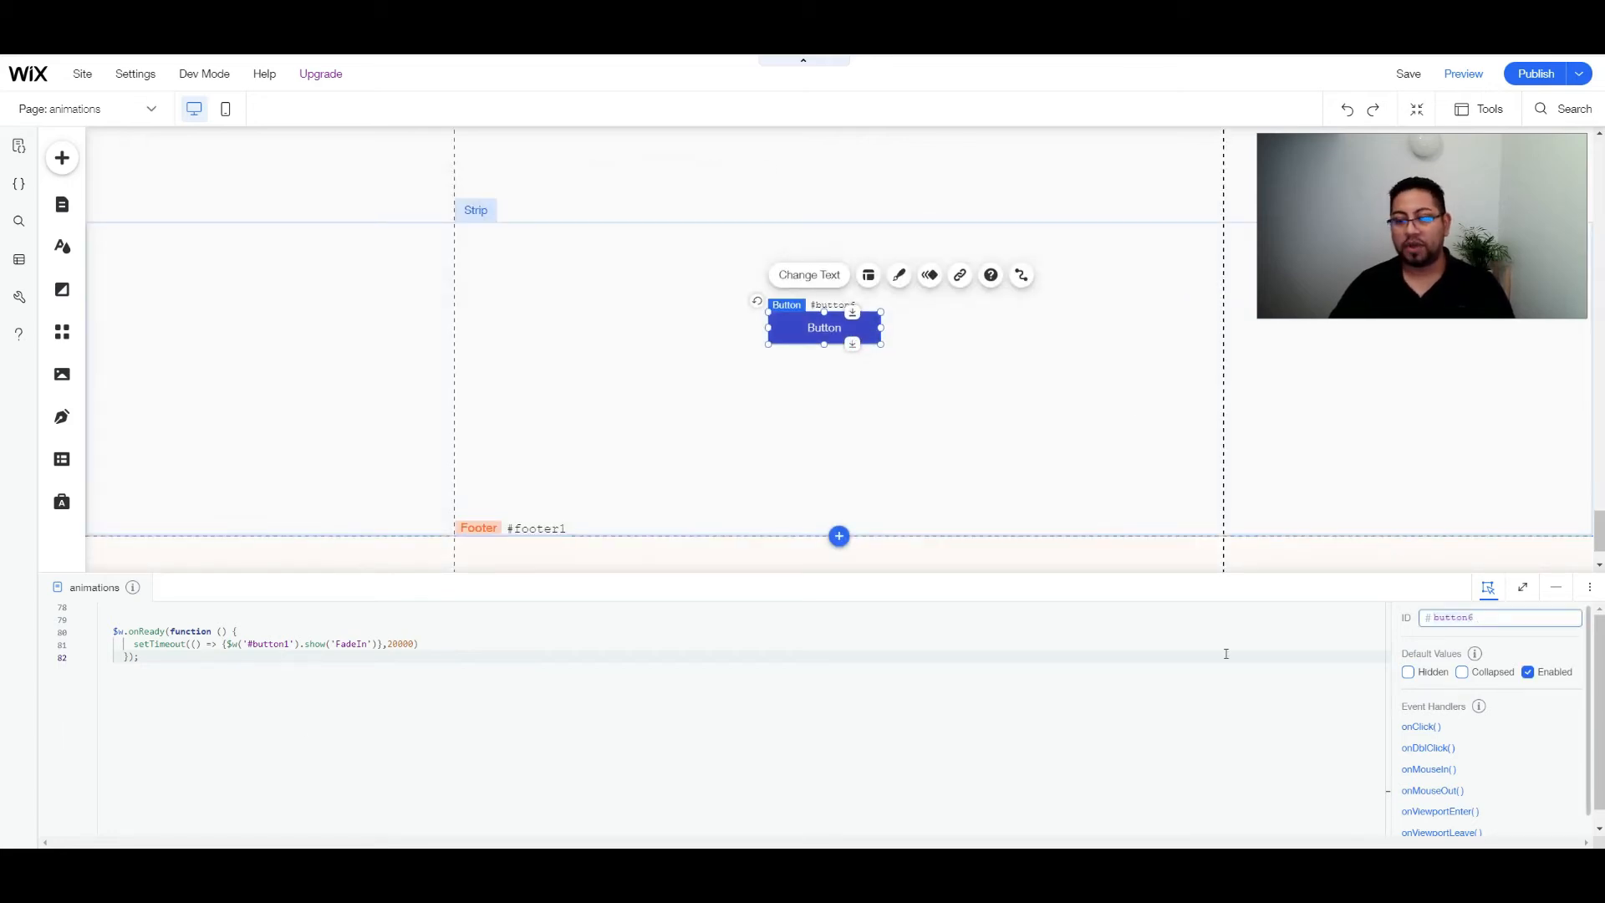
click(290, 644)
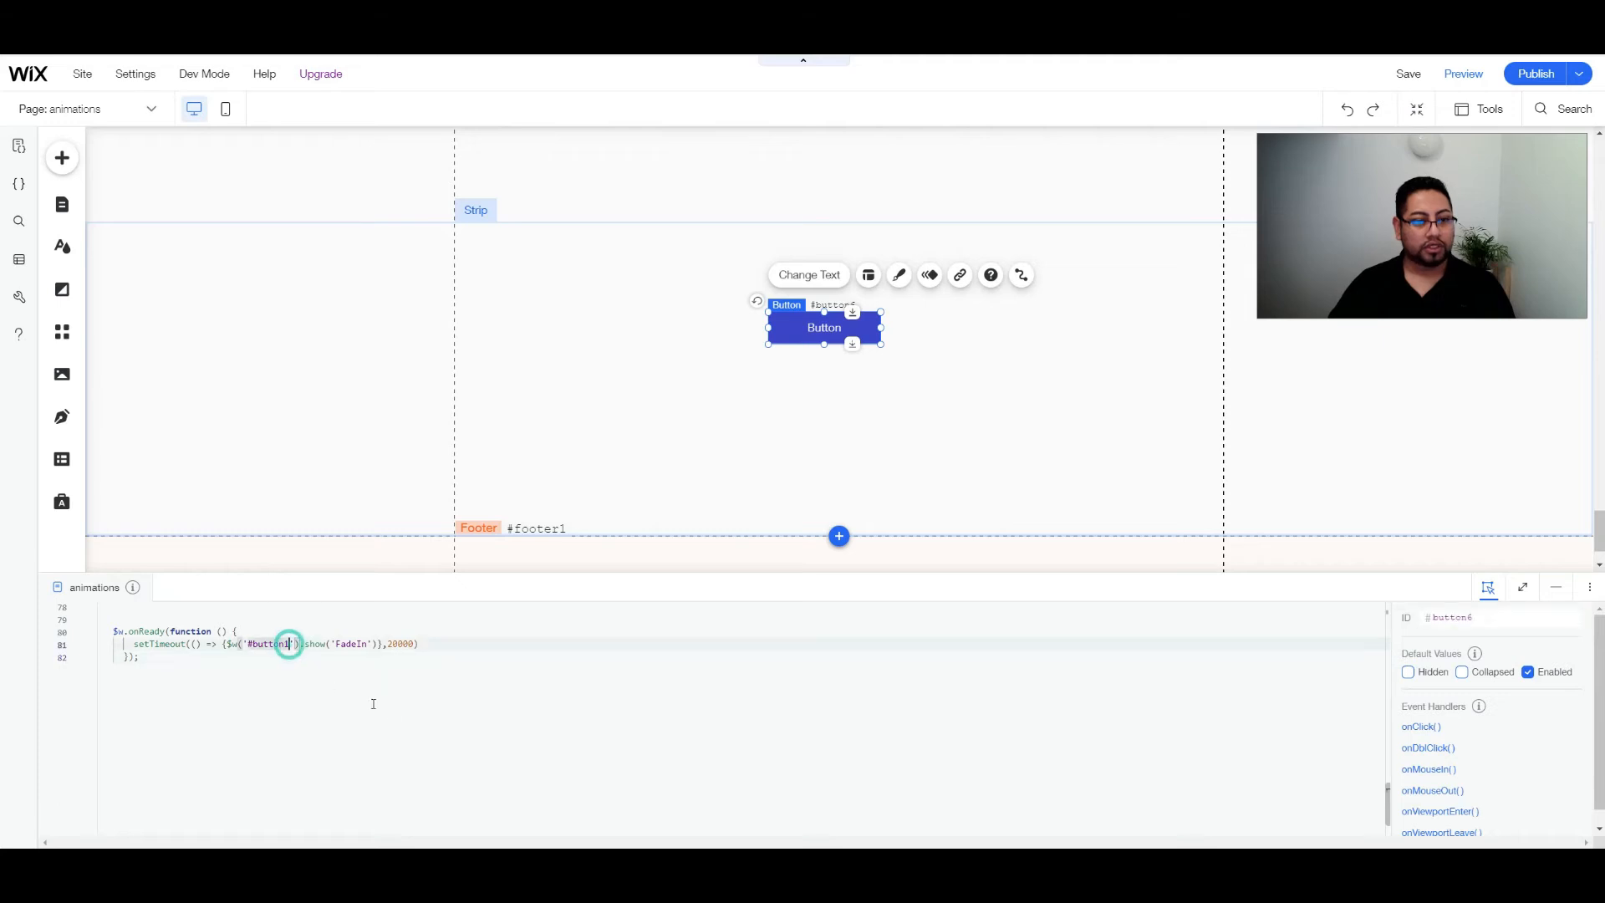
text(6)
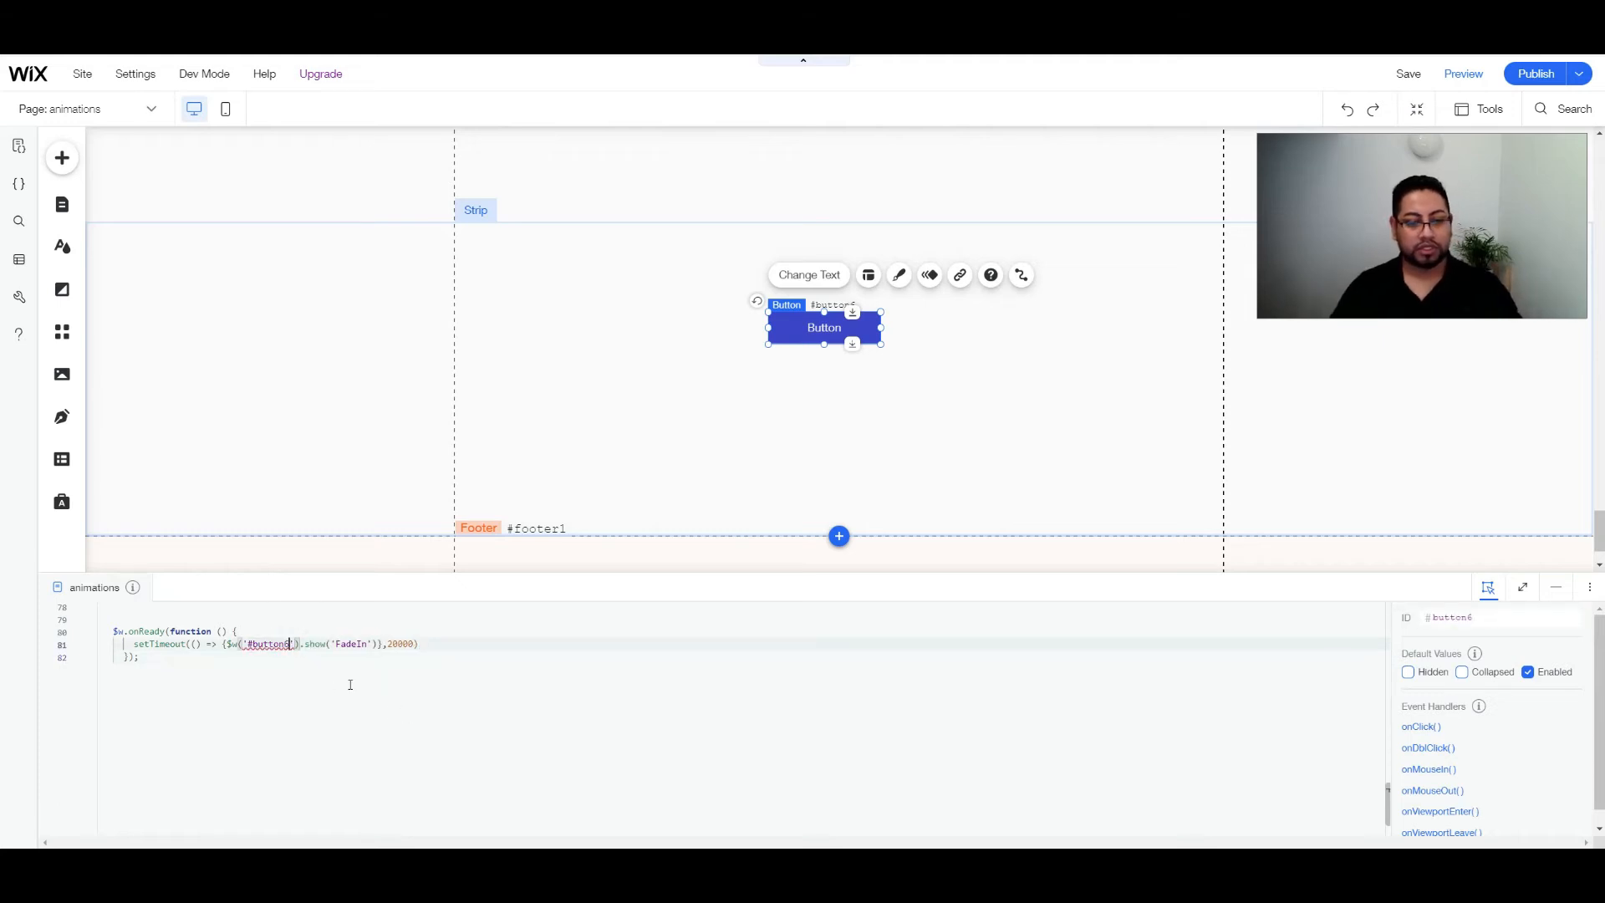
scroll(226, 691, up, 1)
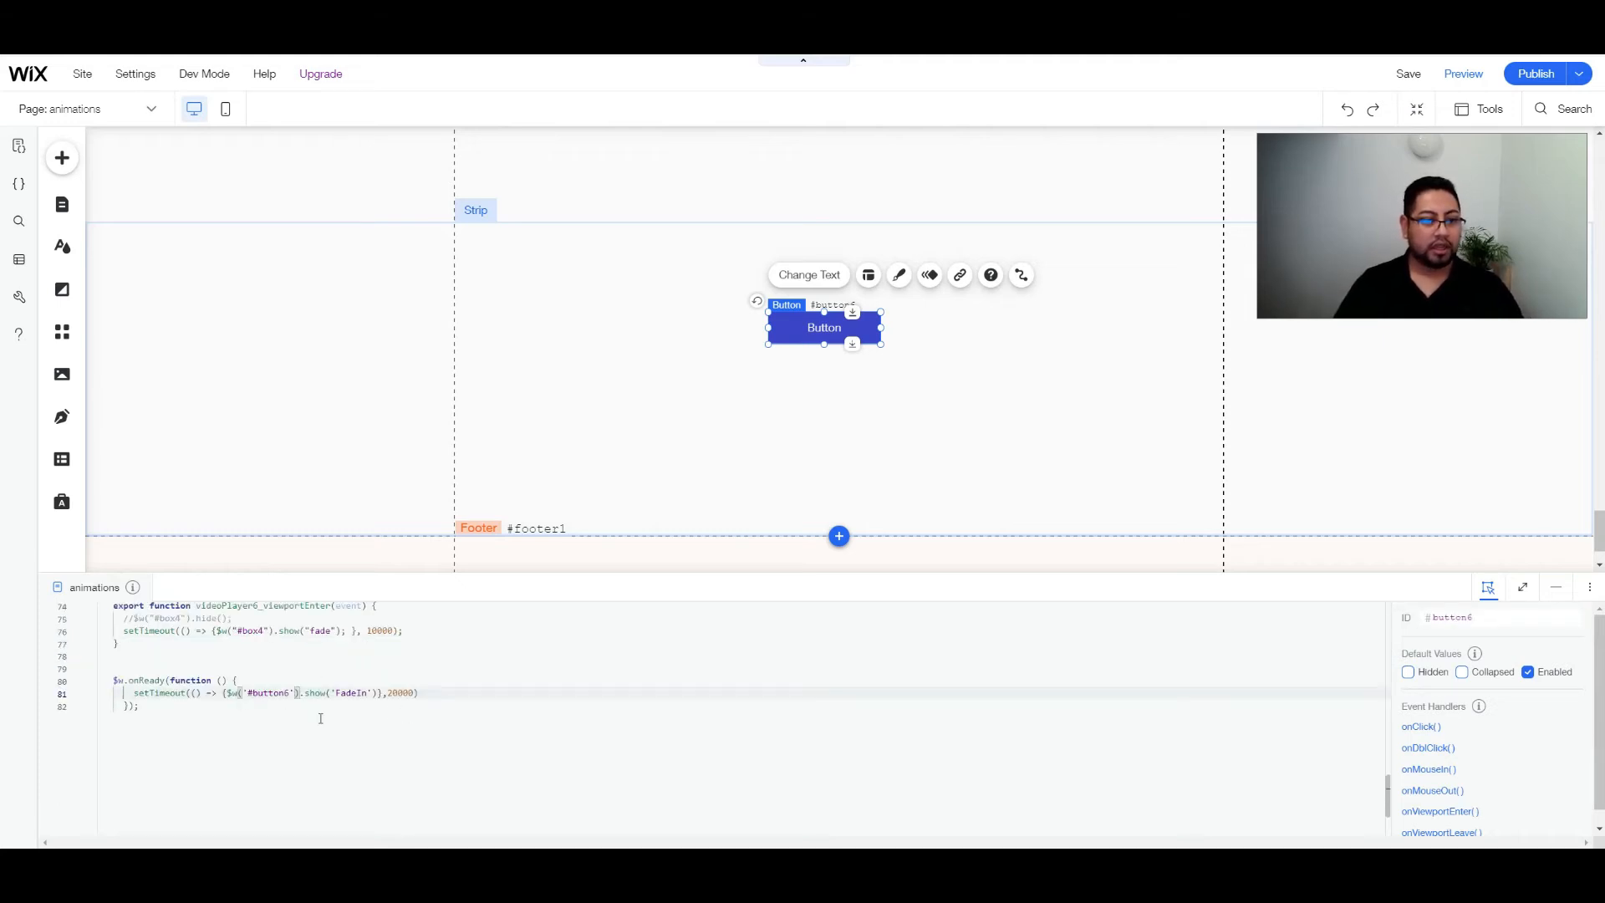
scroll(340, 703, down, 1)
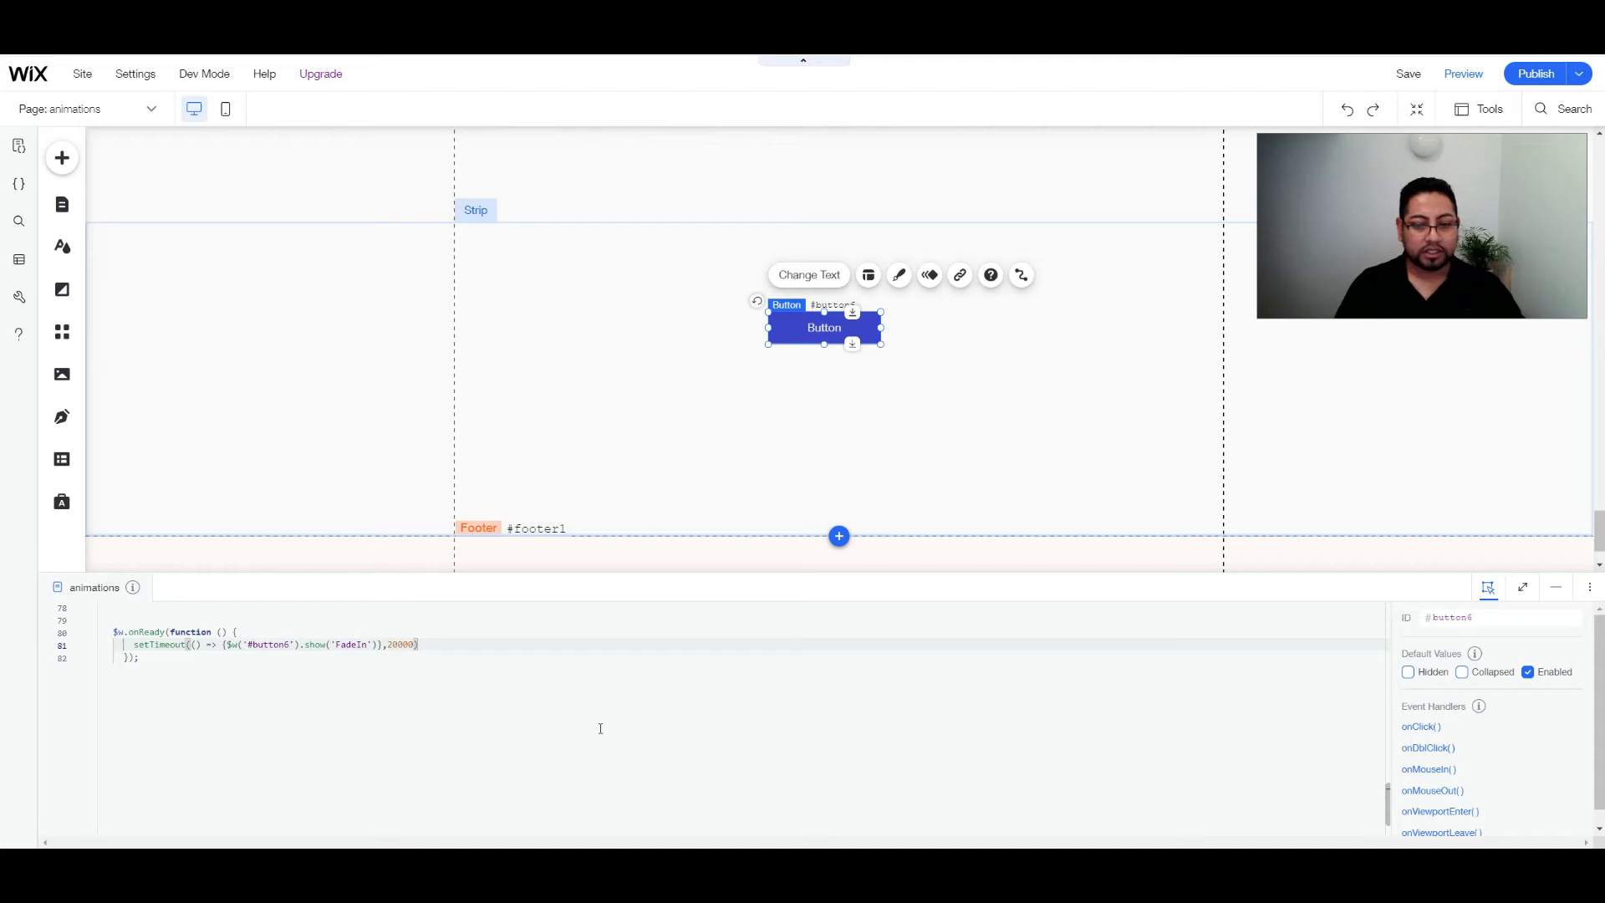
text(1)
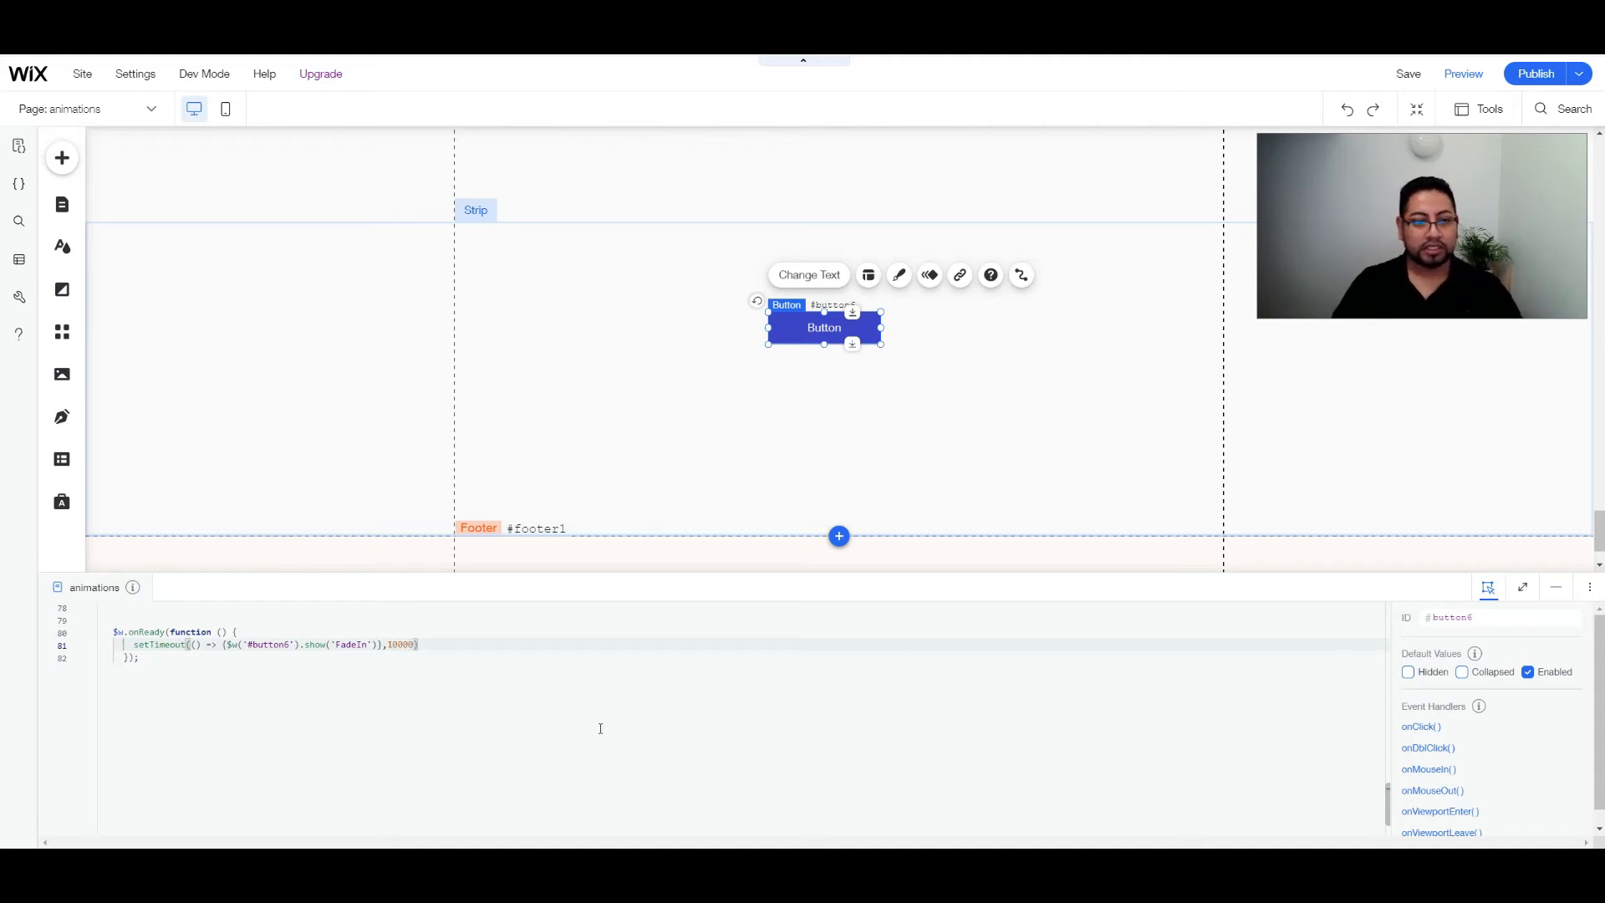
- Set the new button in the bottom strip to be hidden by default
click(1473, 74)
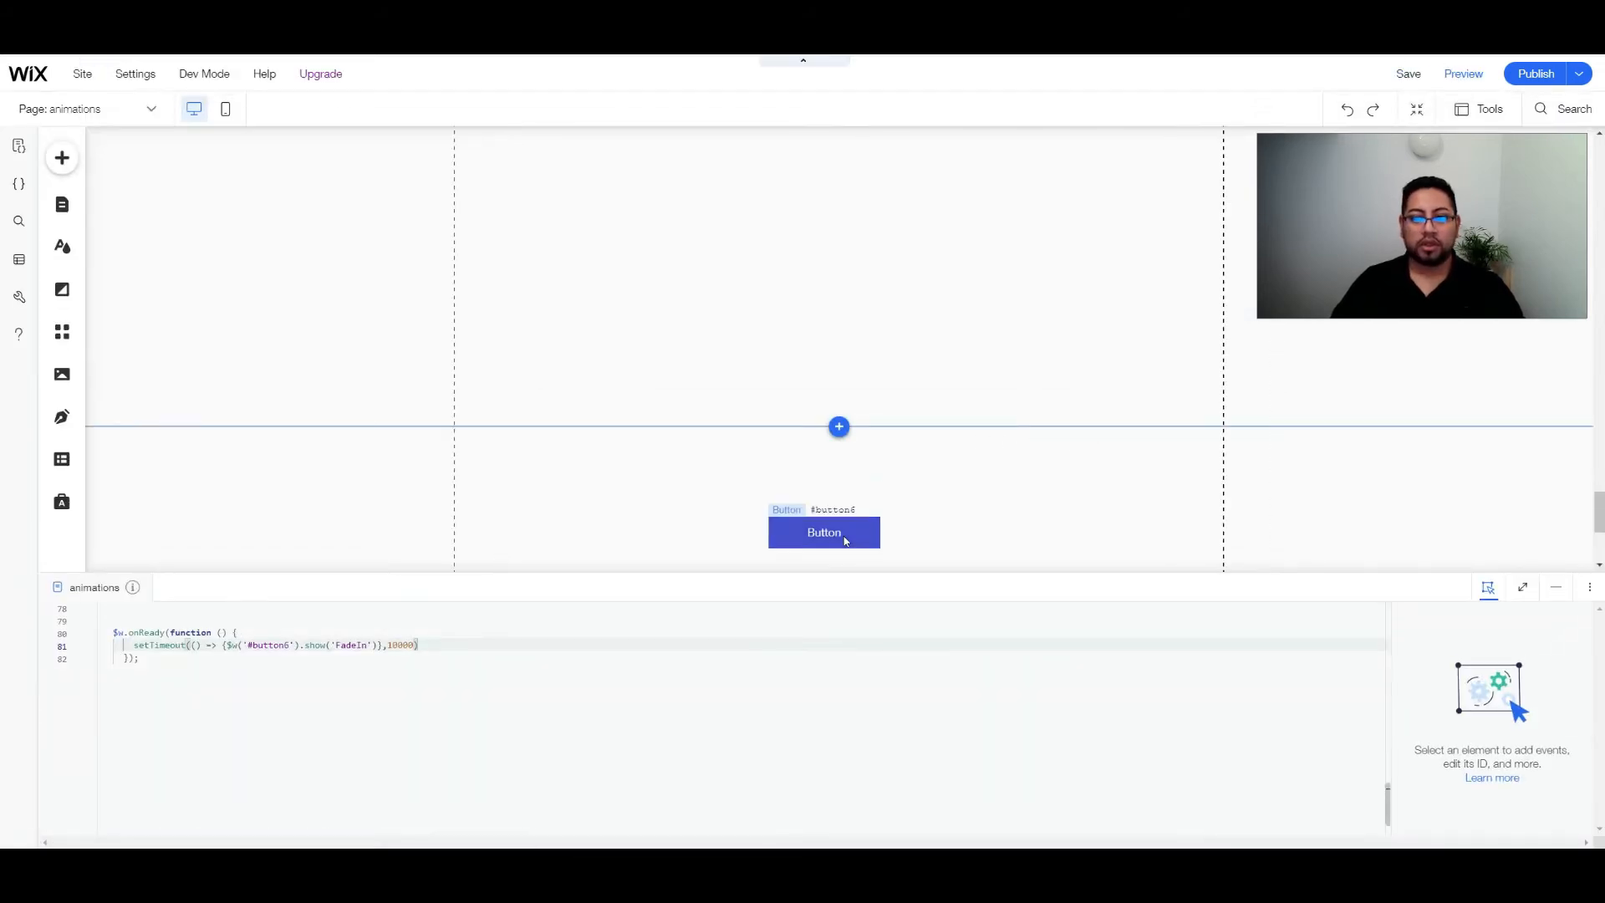
click(844, 535)
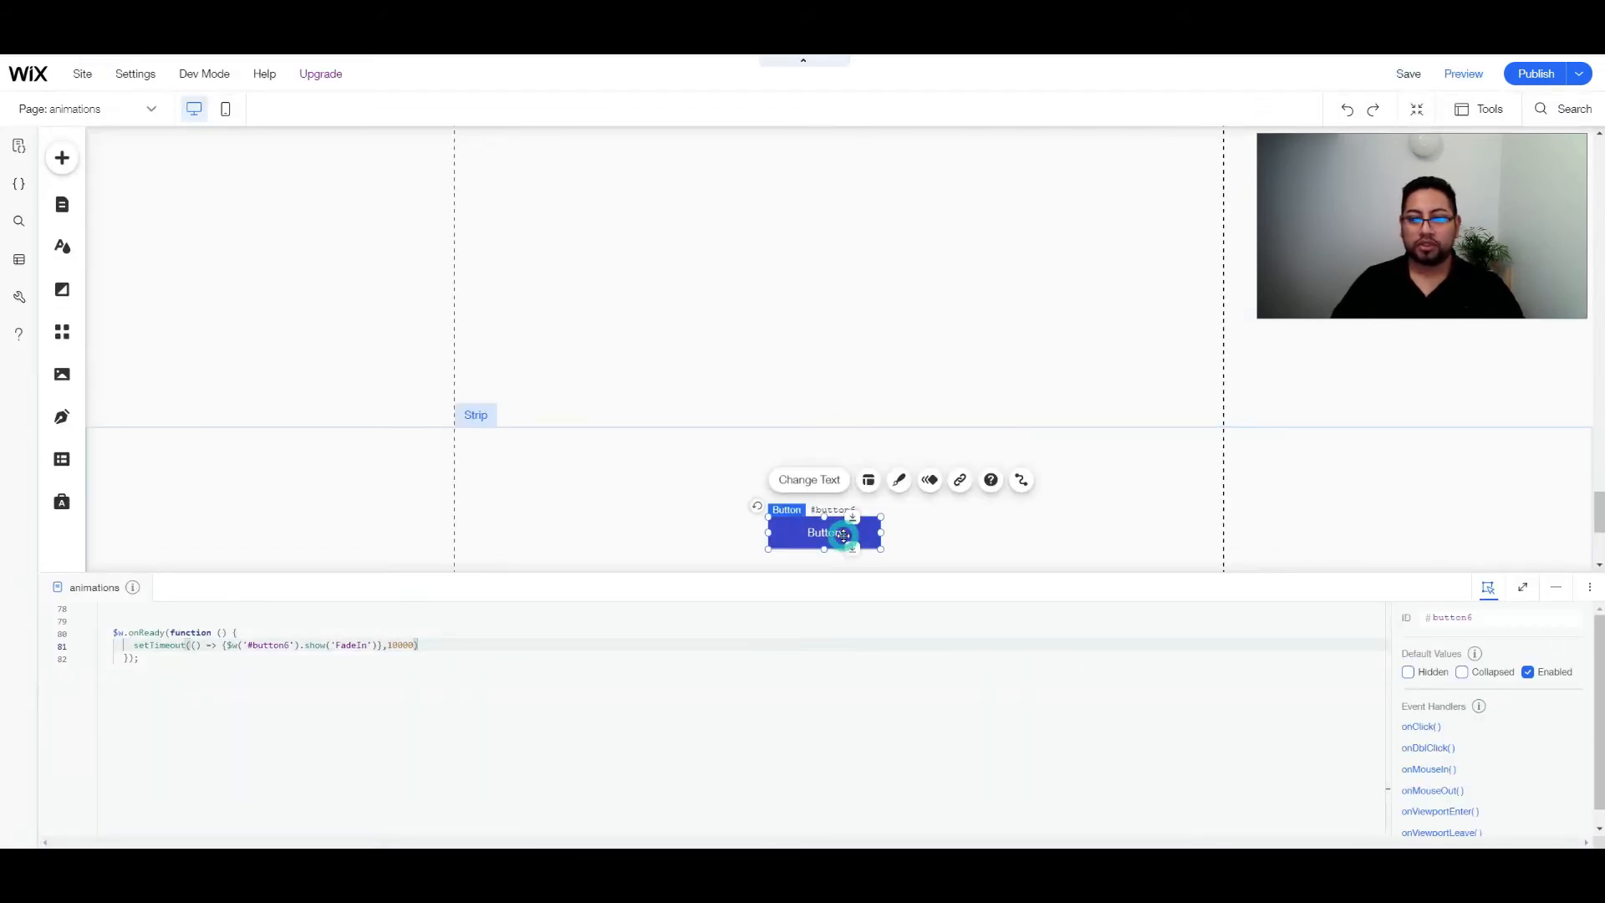
click(1410, 672)
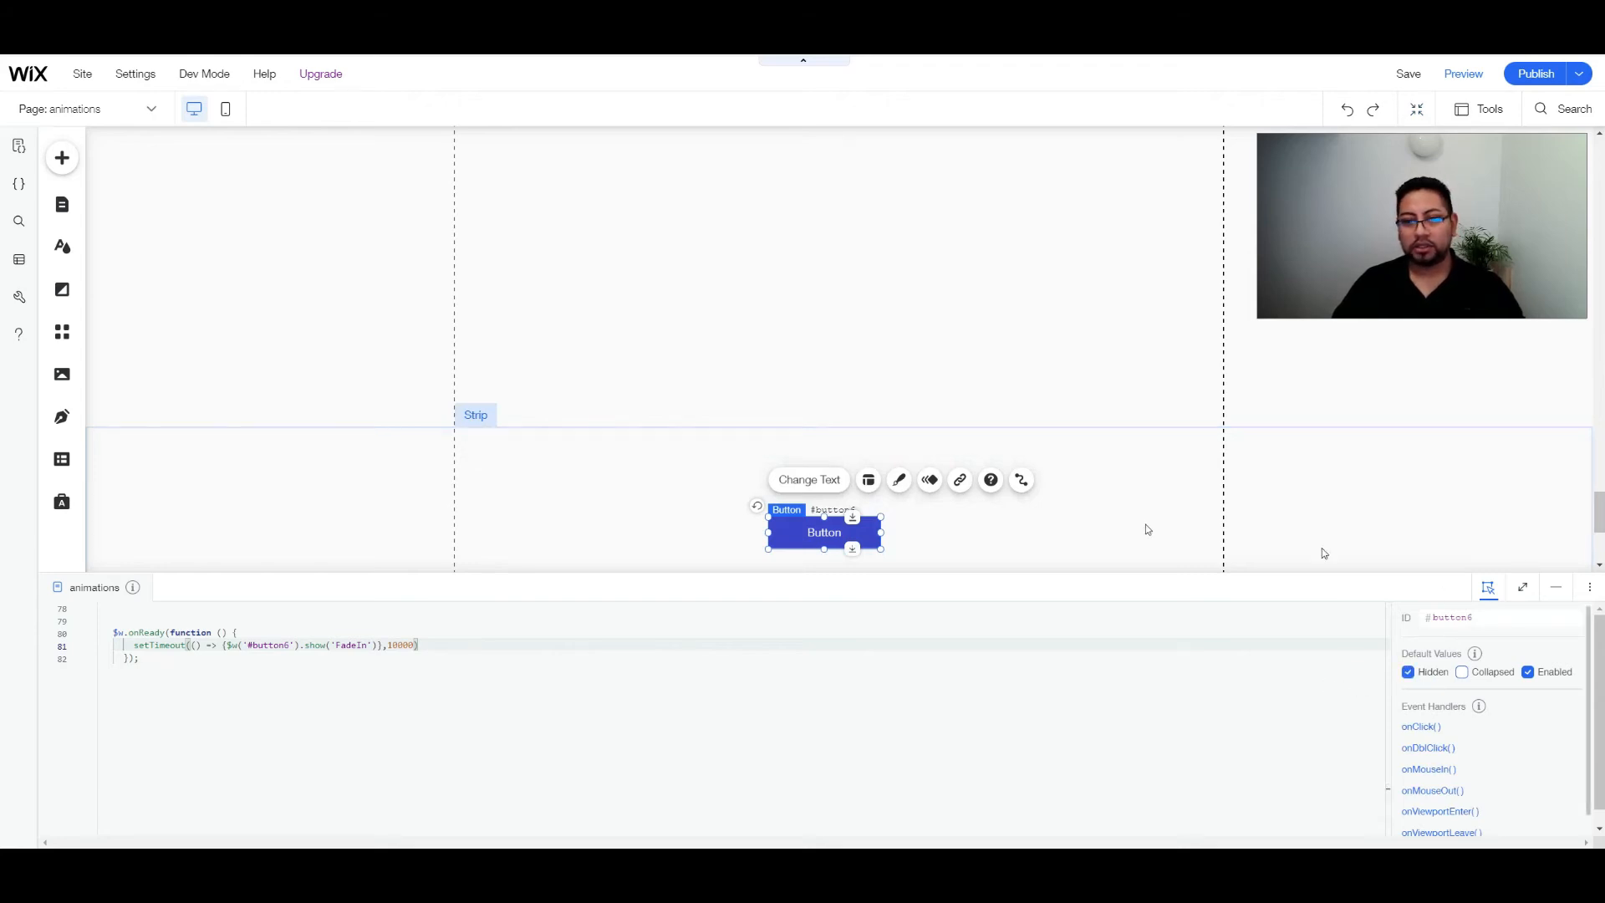
click(913, 535)
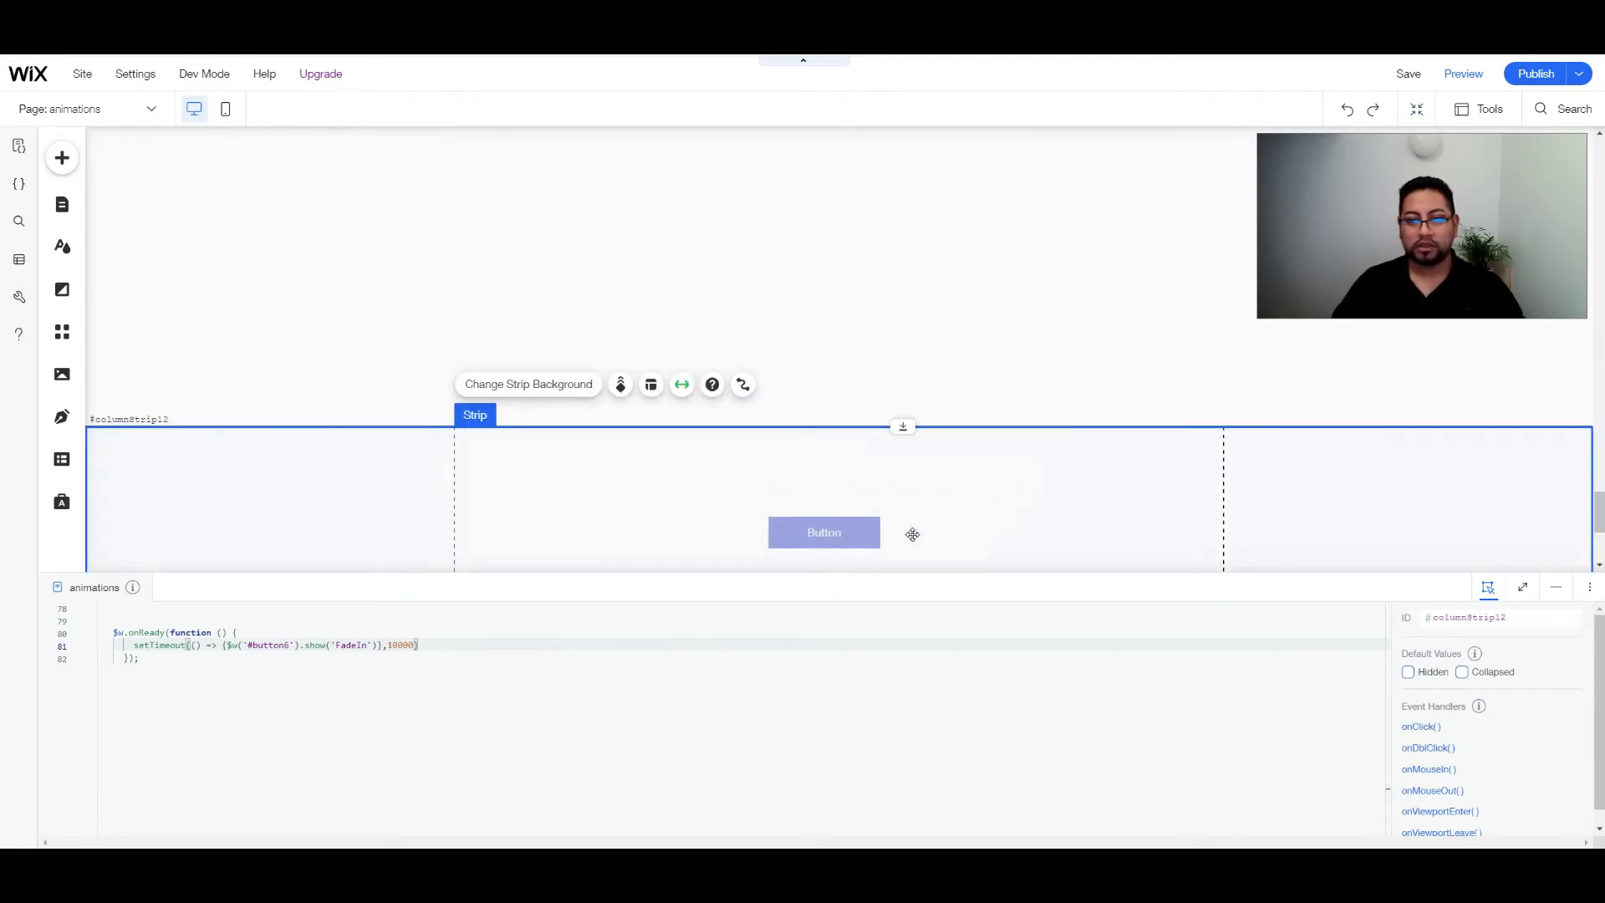
- Preview the page to check the new button's delayed fade-in and the sections above it, and return to the editor
click(1462, 74)
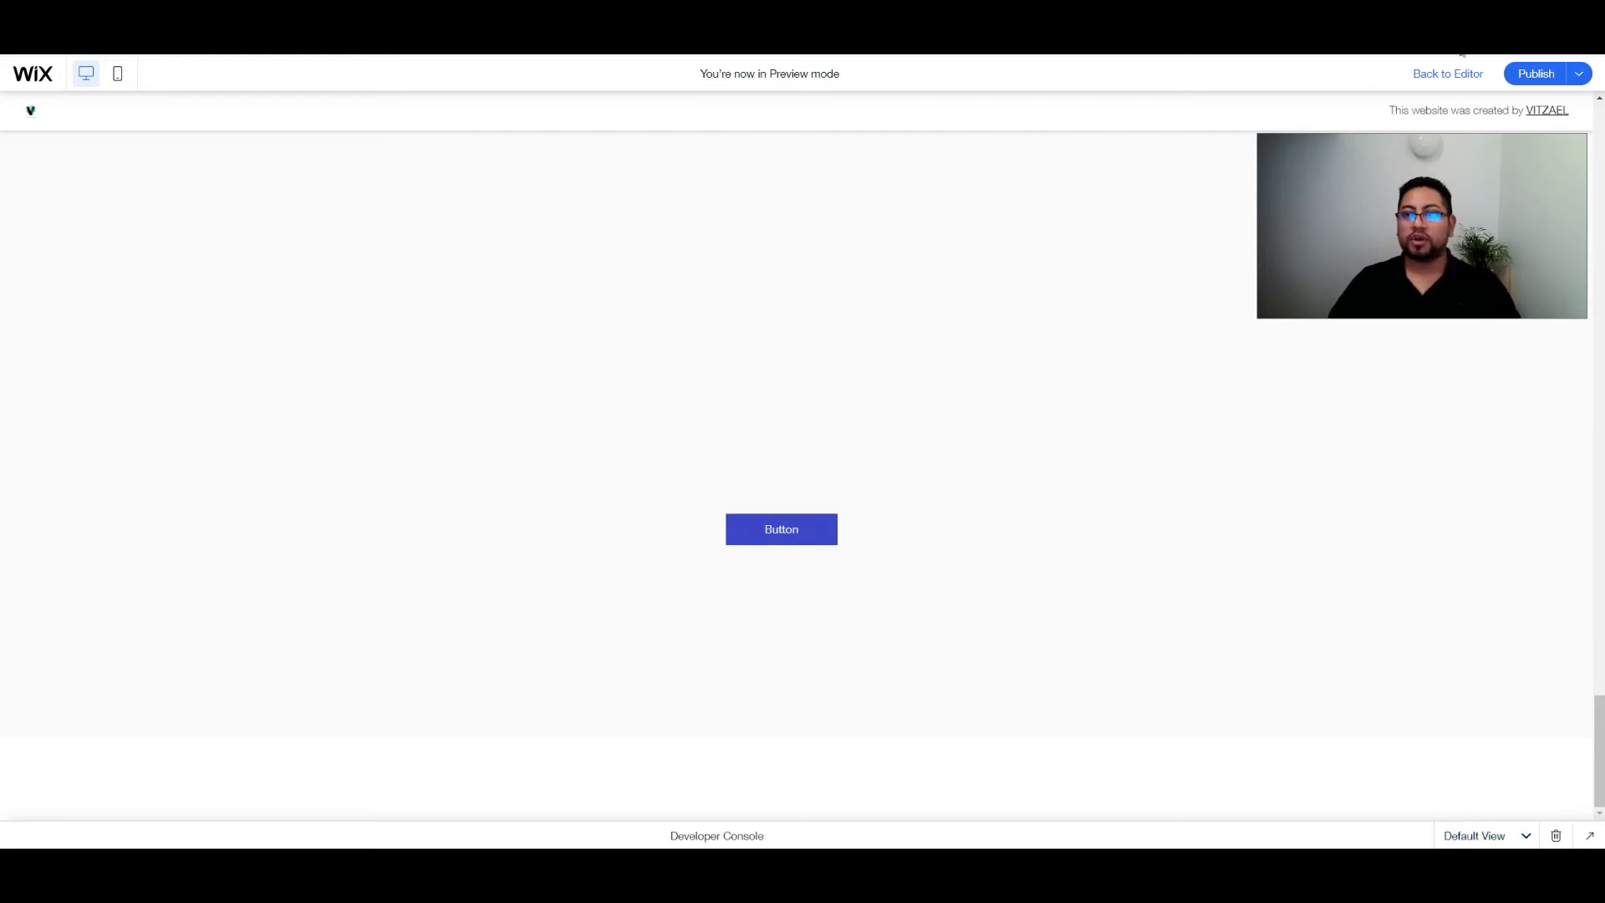
click(749, 521)
scroll(912, 446, up, 15)
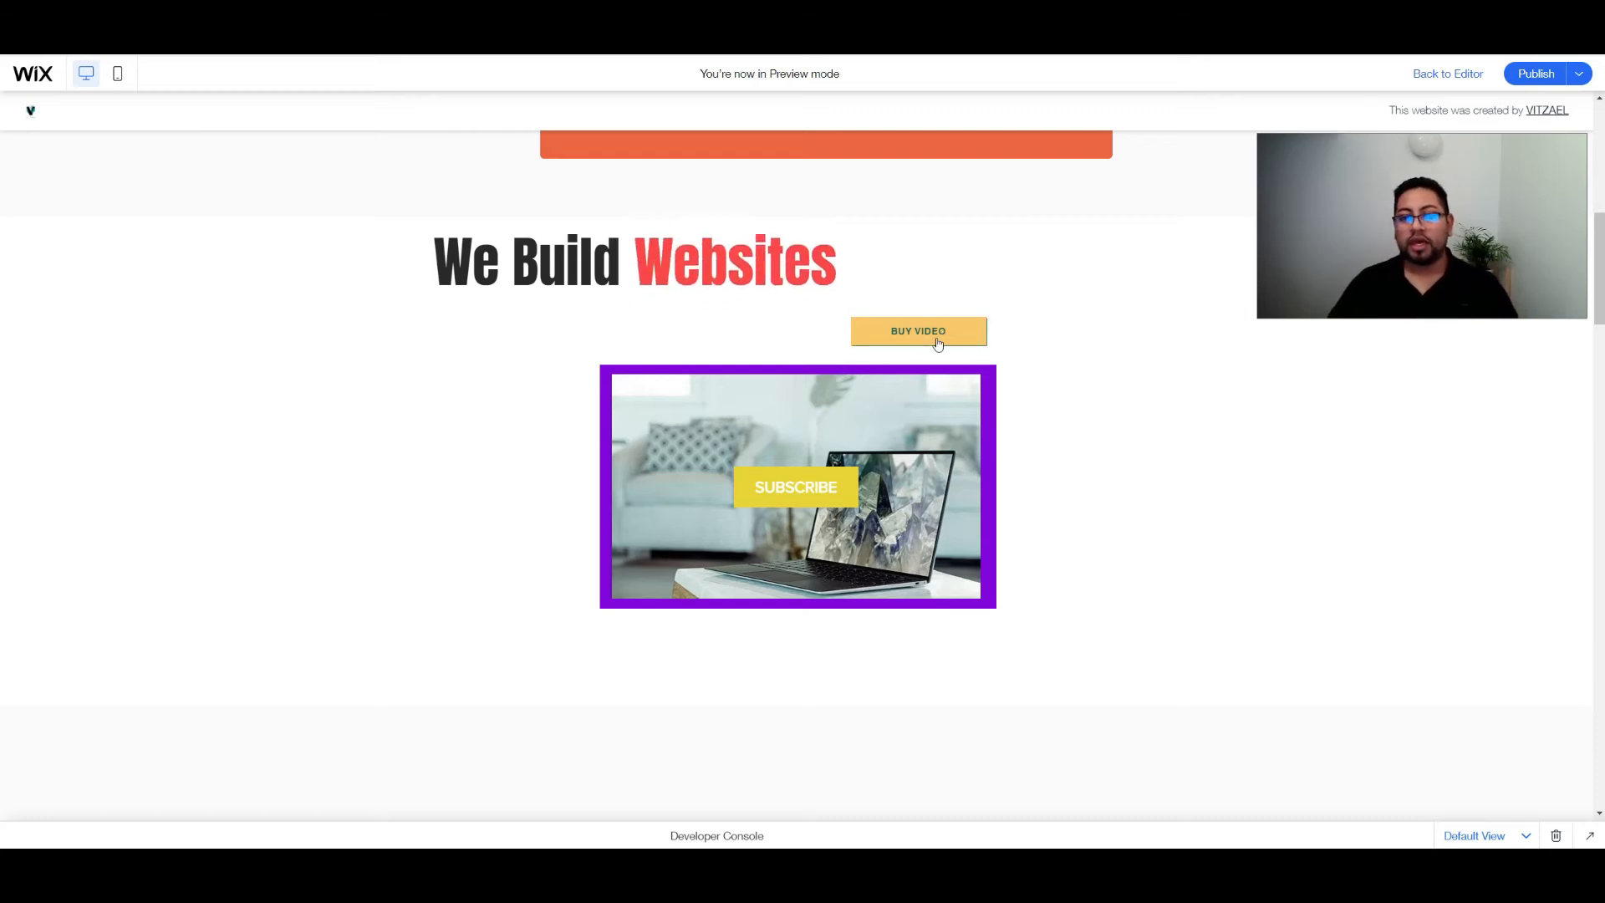
click(1460, 80)
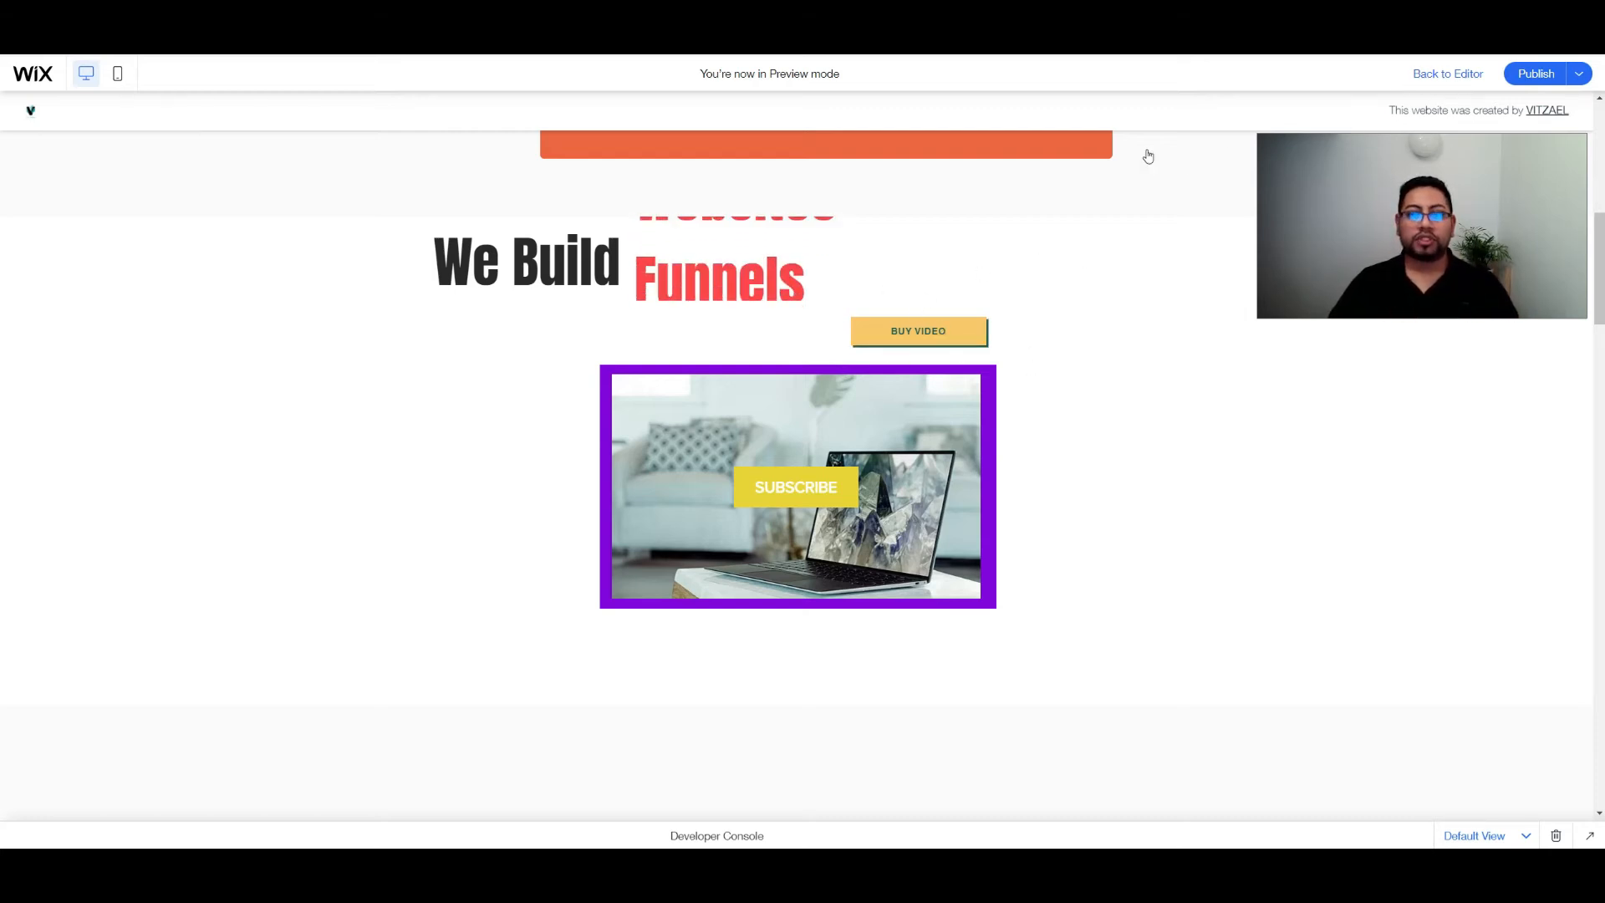
- Examine the videoPlayer6_viewportEnter function in the page code and look through the page's form and video sections
scroll(431, 698, up, 3)
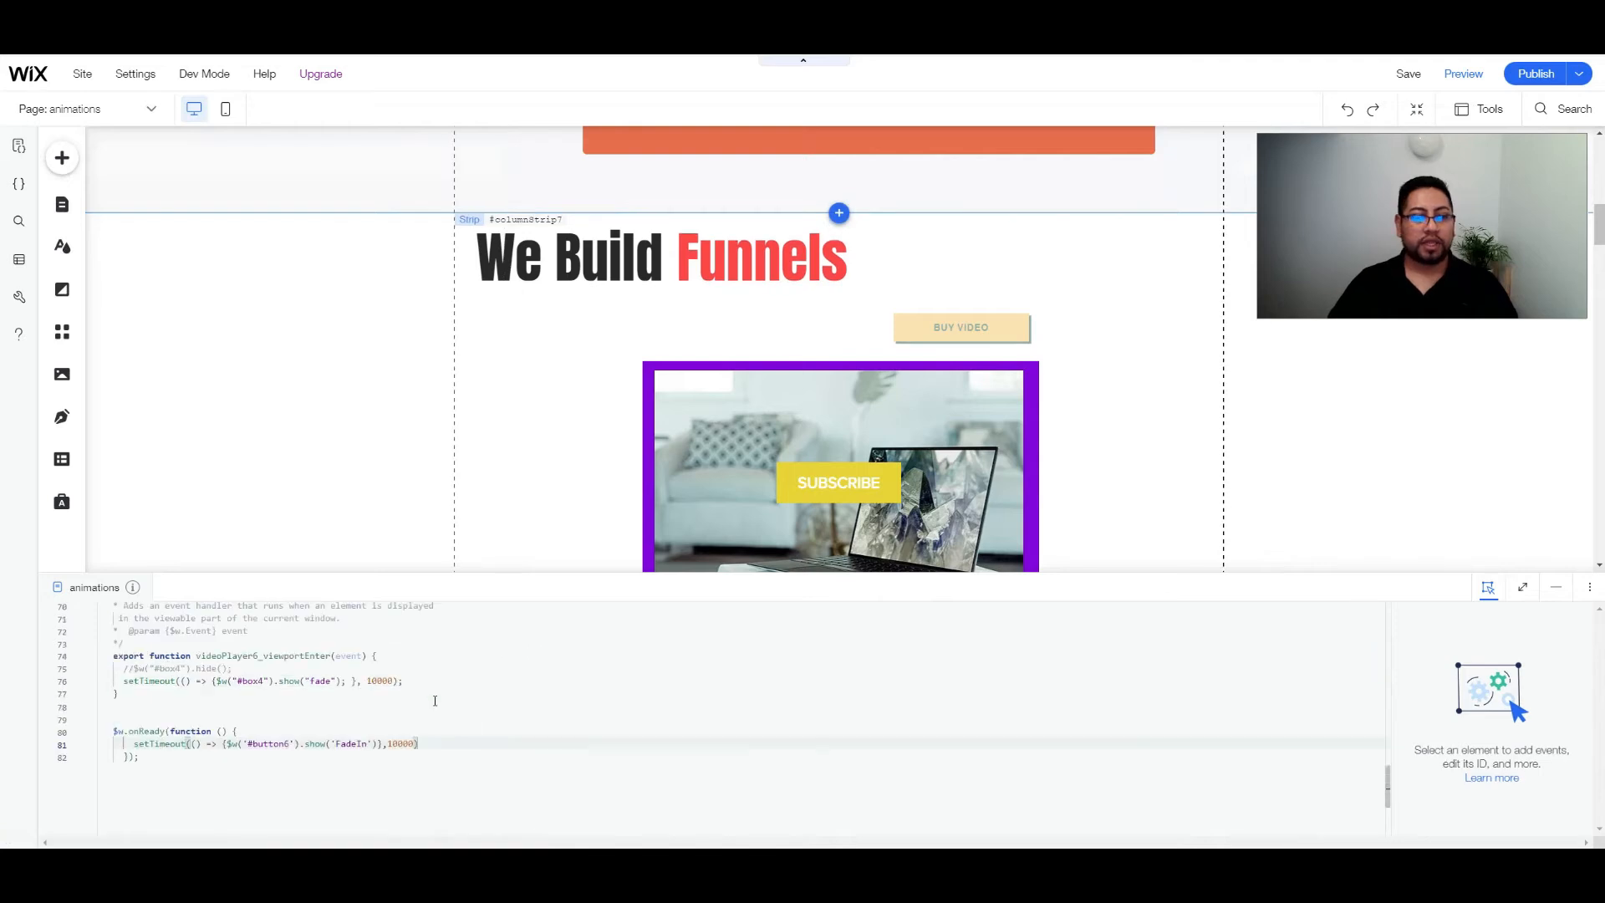
click(221, 670)
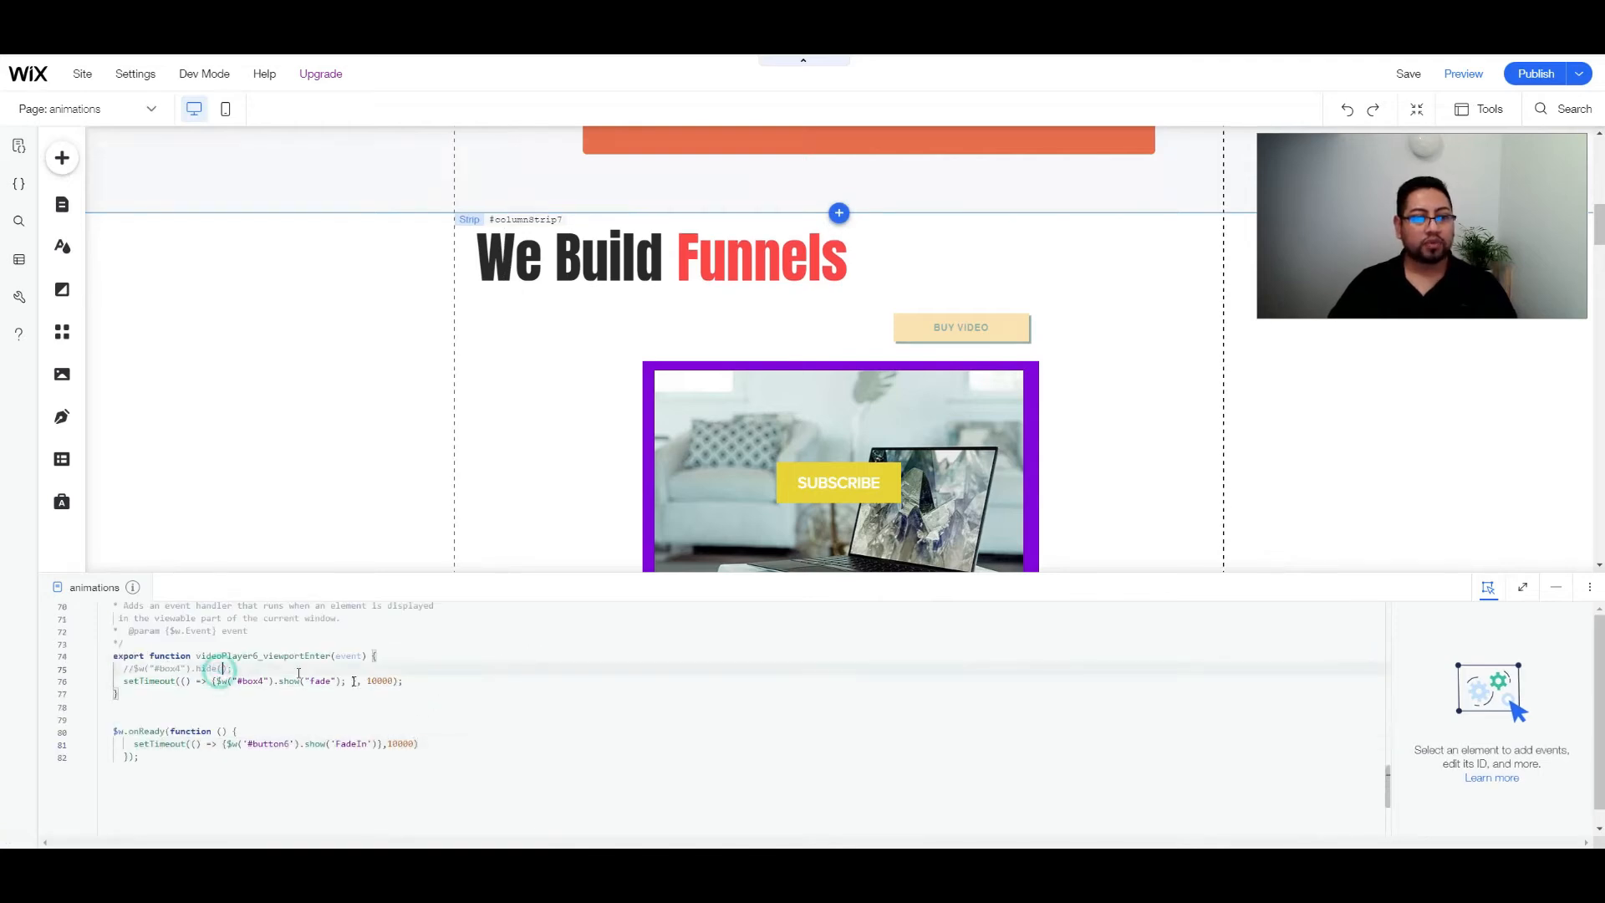
drag(167, 696, 114, 659)
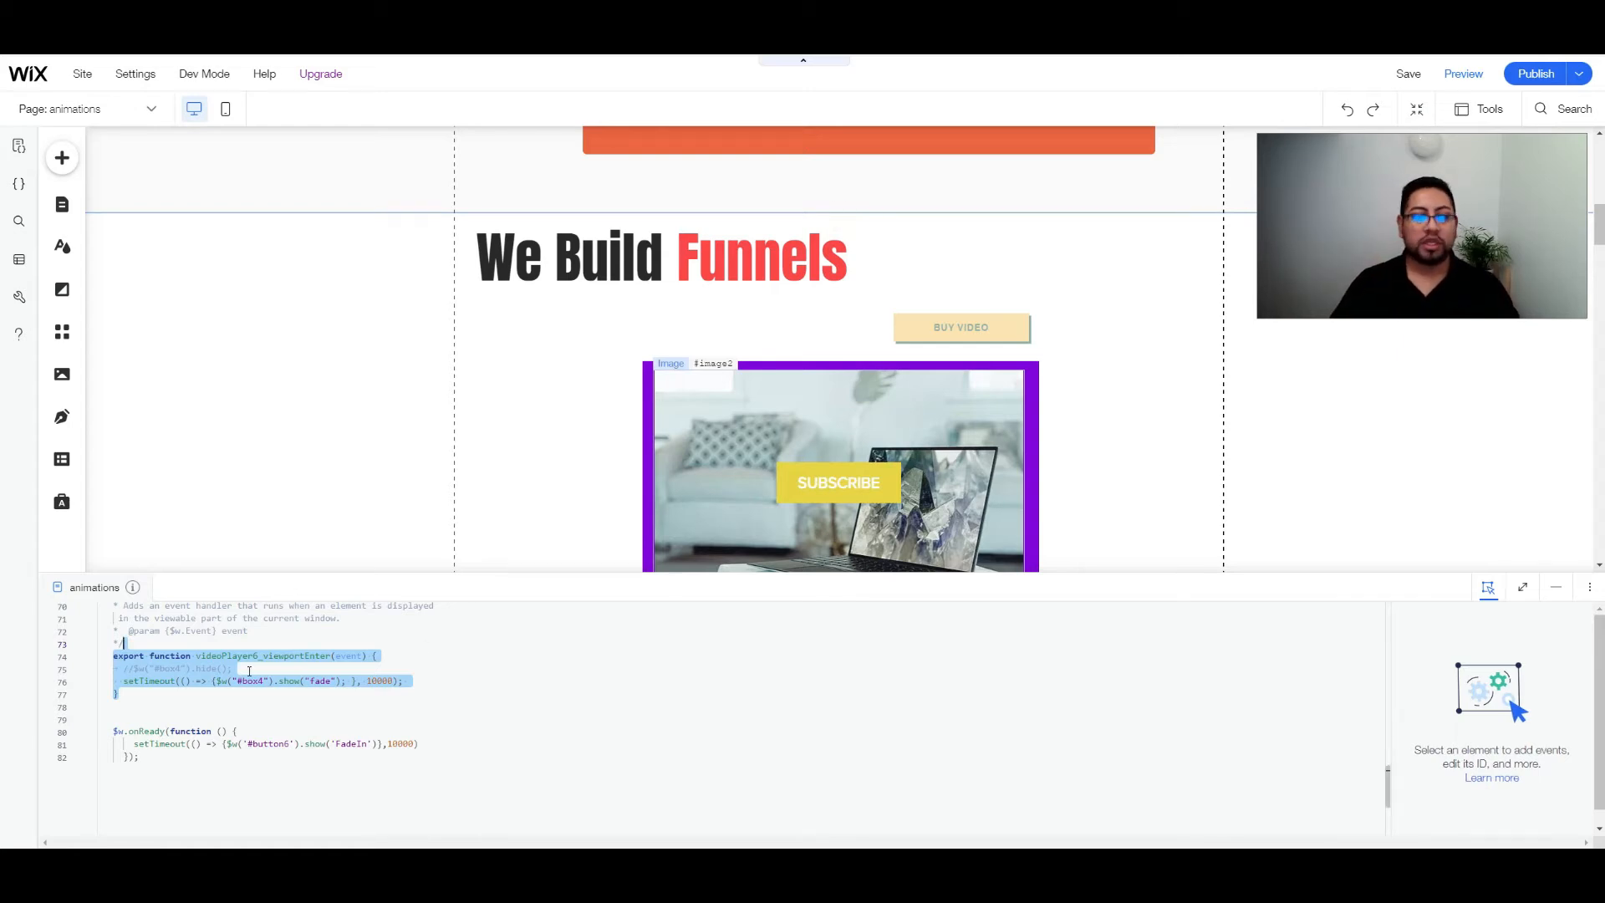
mouse_move(306, 660)
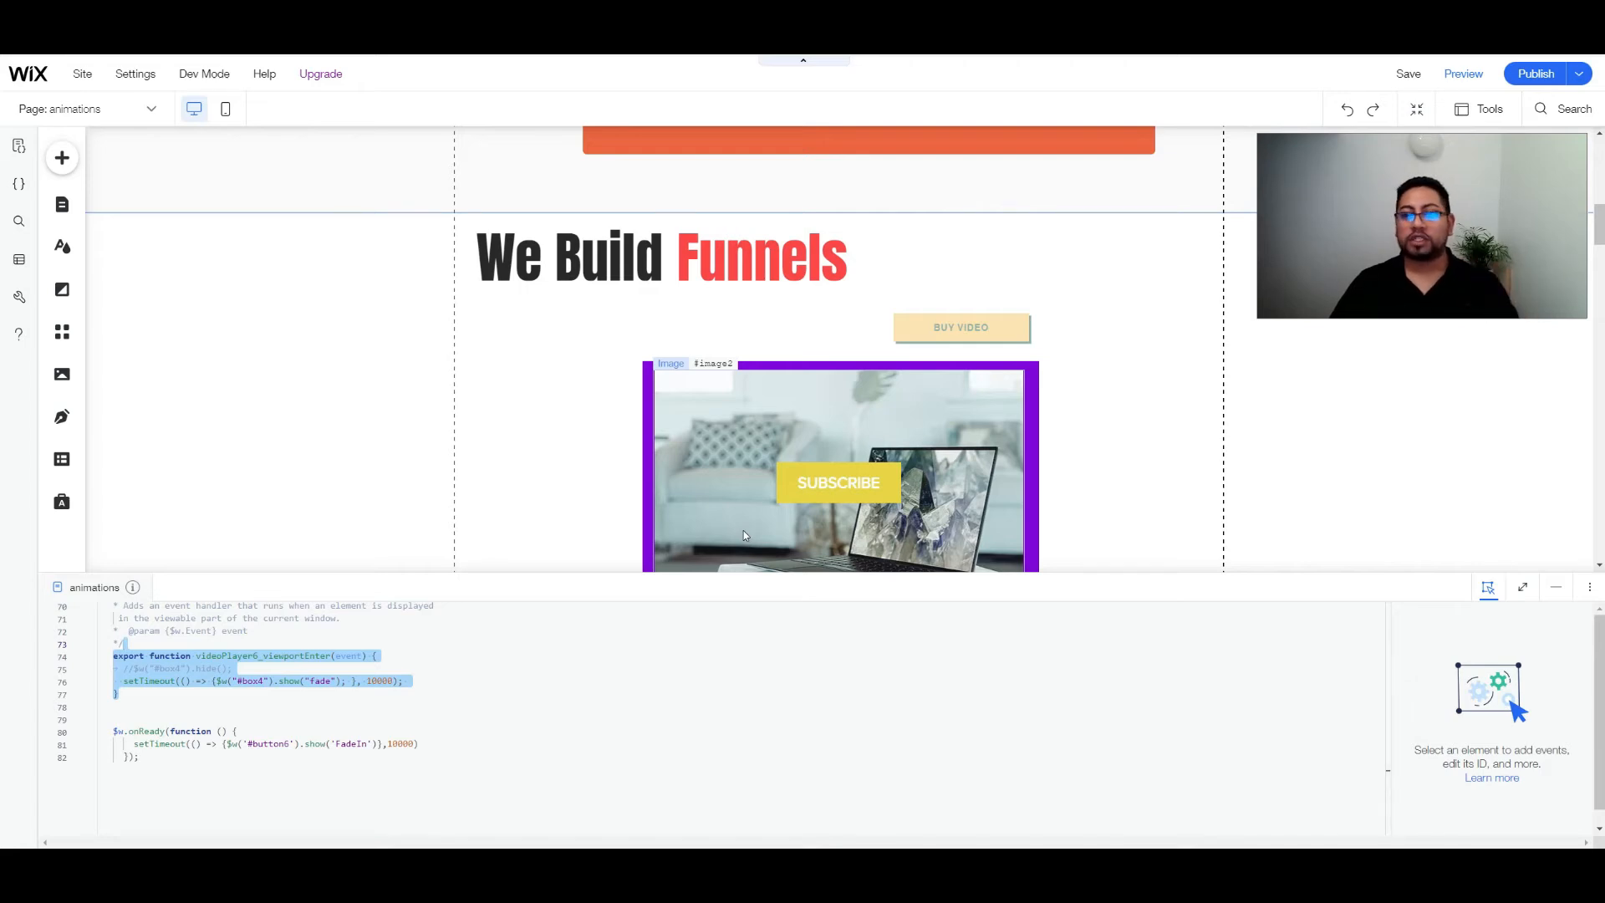
scroll(674, 351, up, 6)
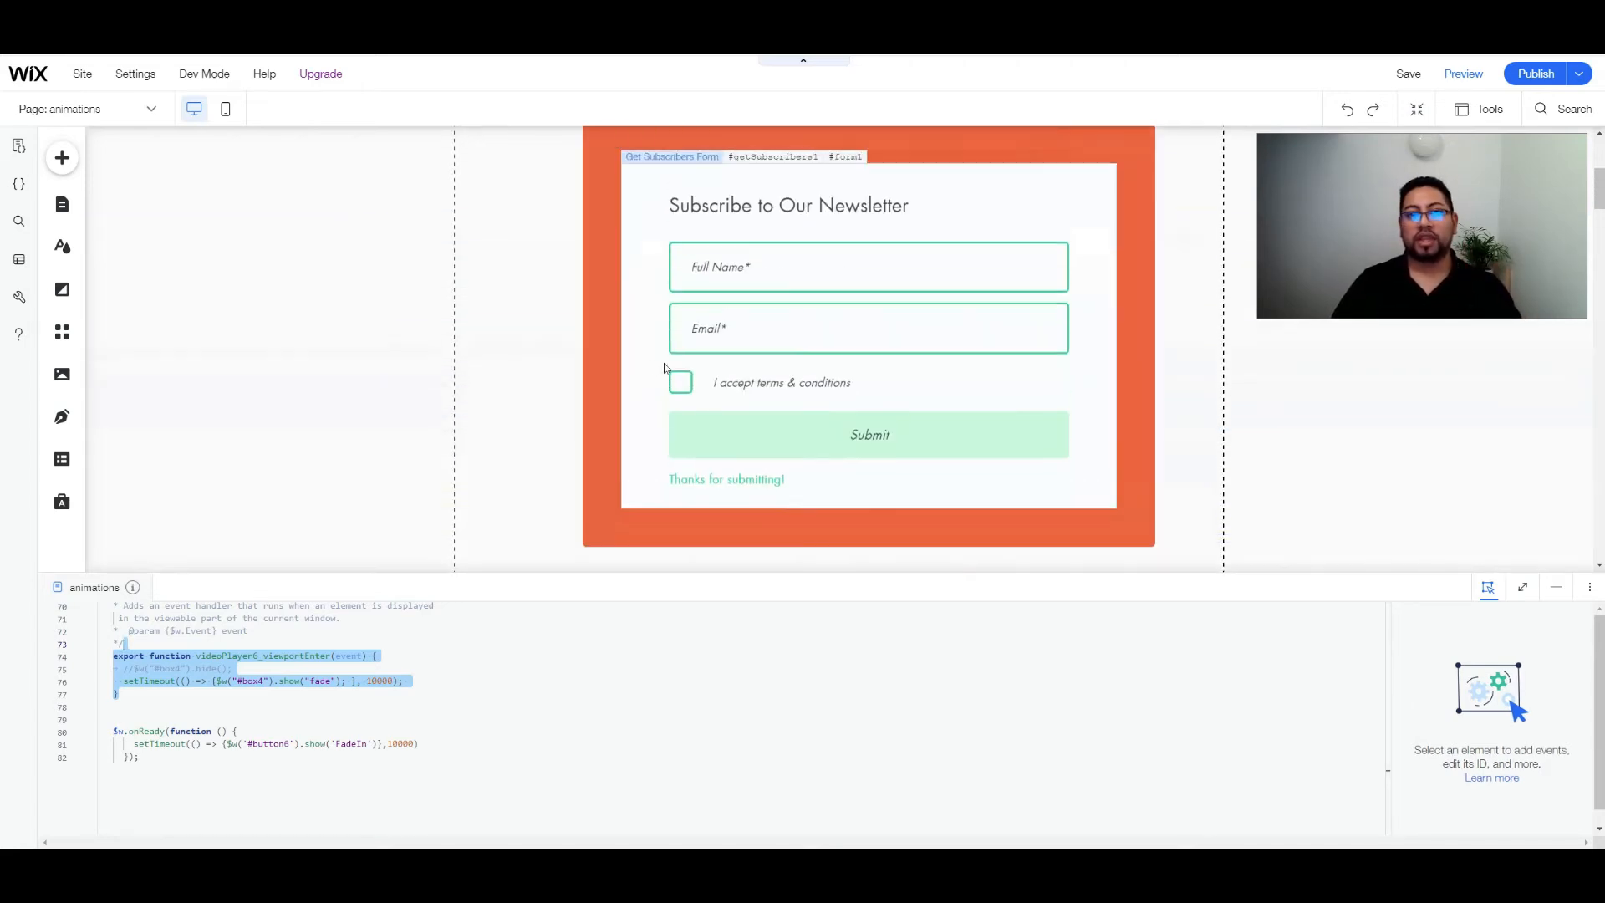
scroll(840, 324, down, 10)
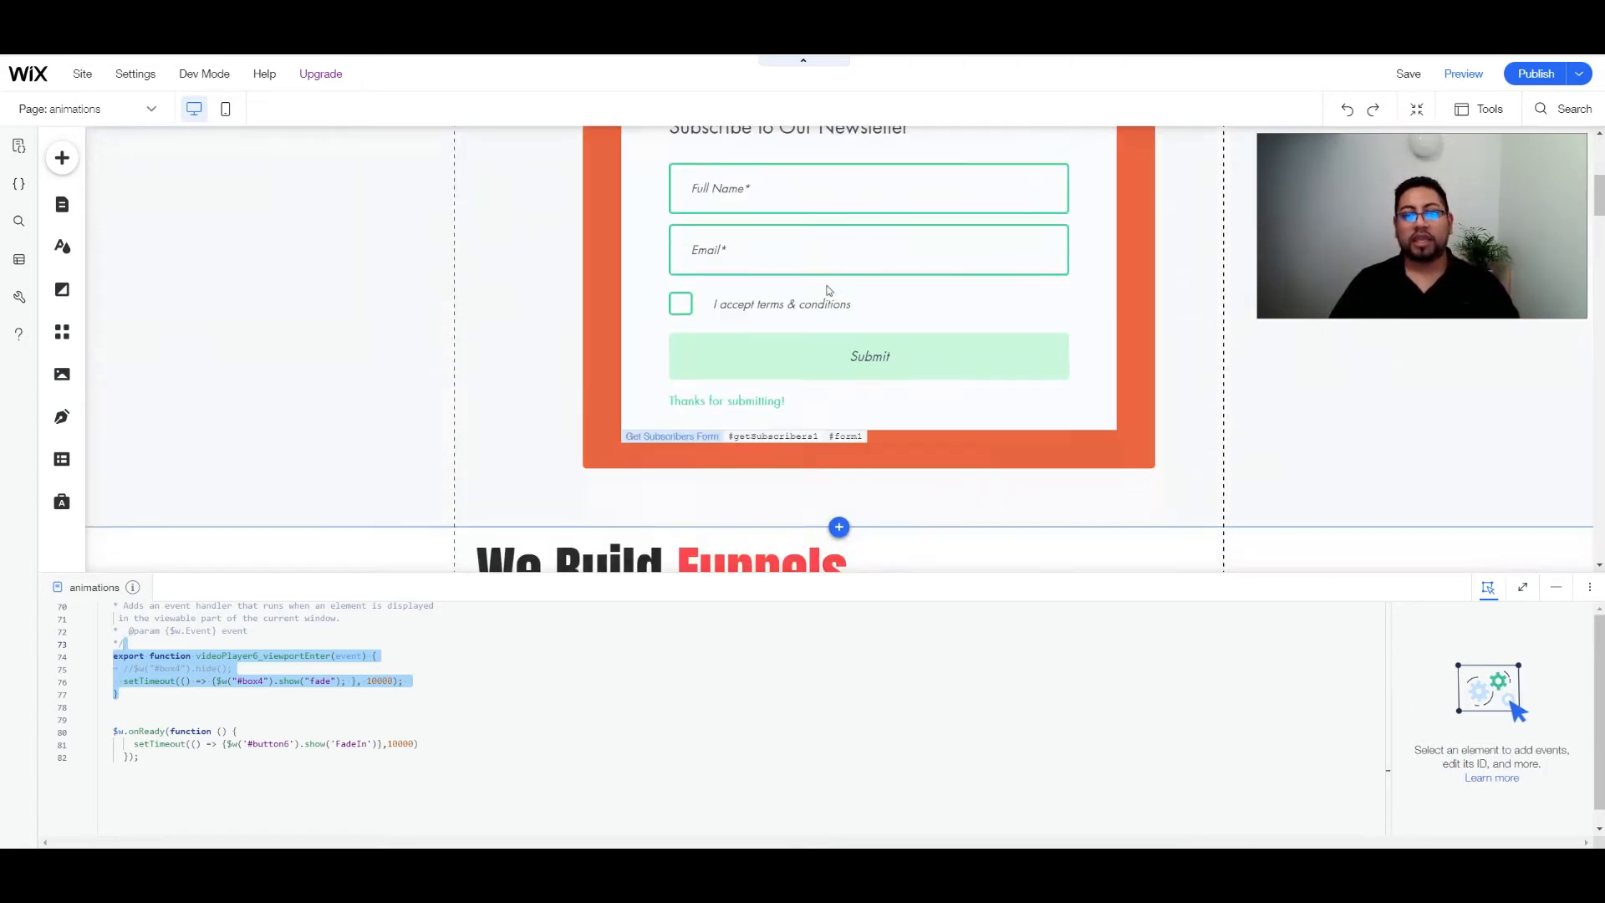
scroll(841, 324, down, 10)
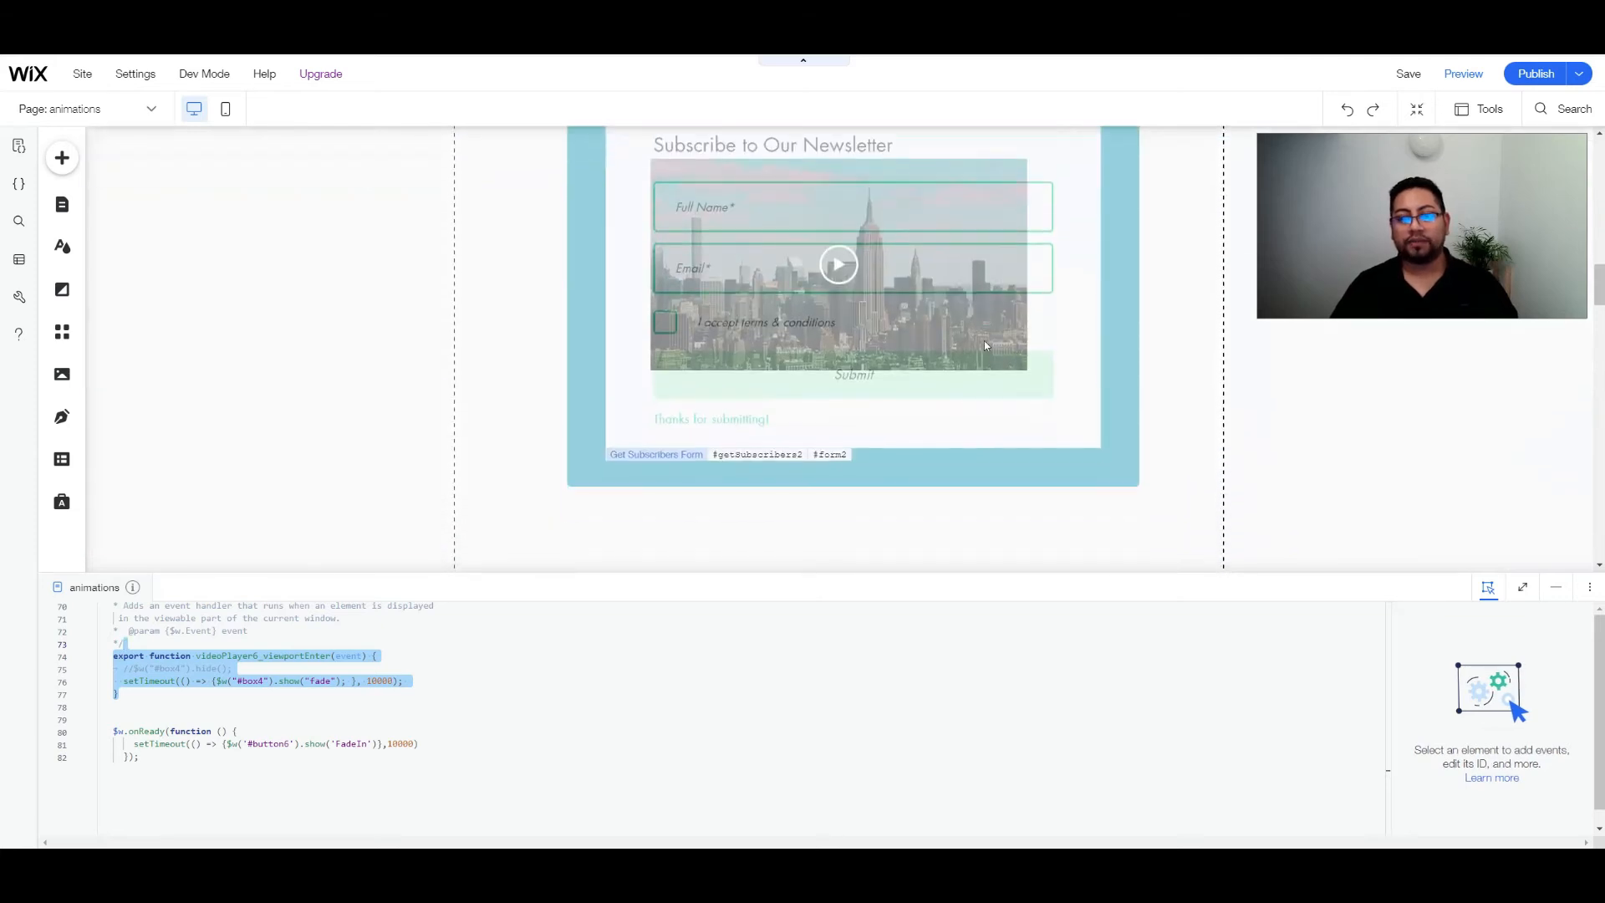
scroll(980, 358, down, 2)
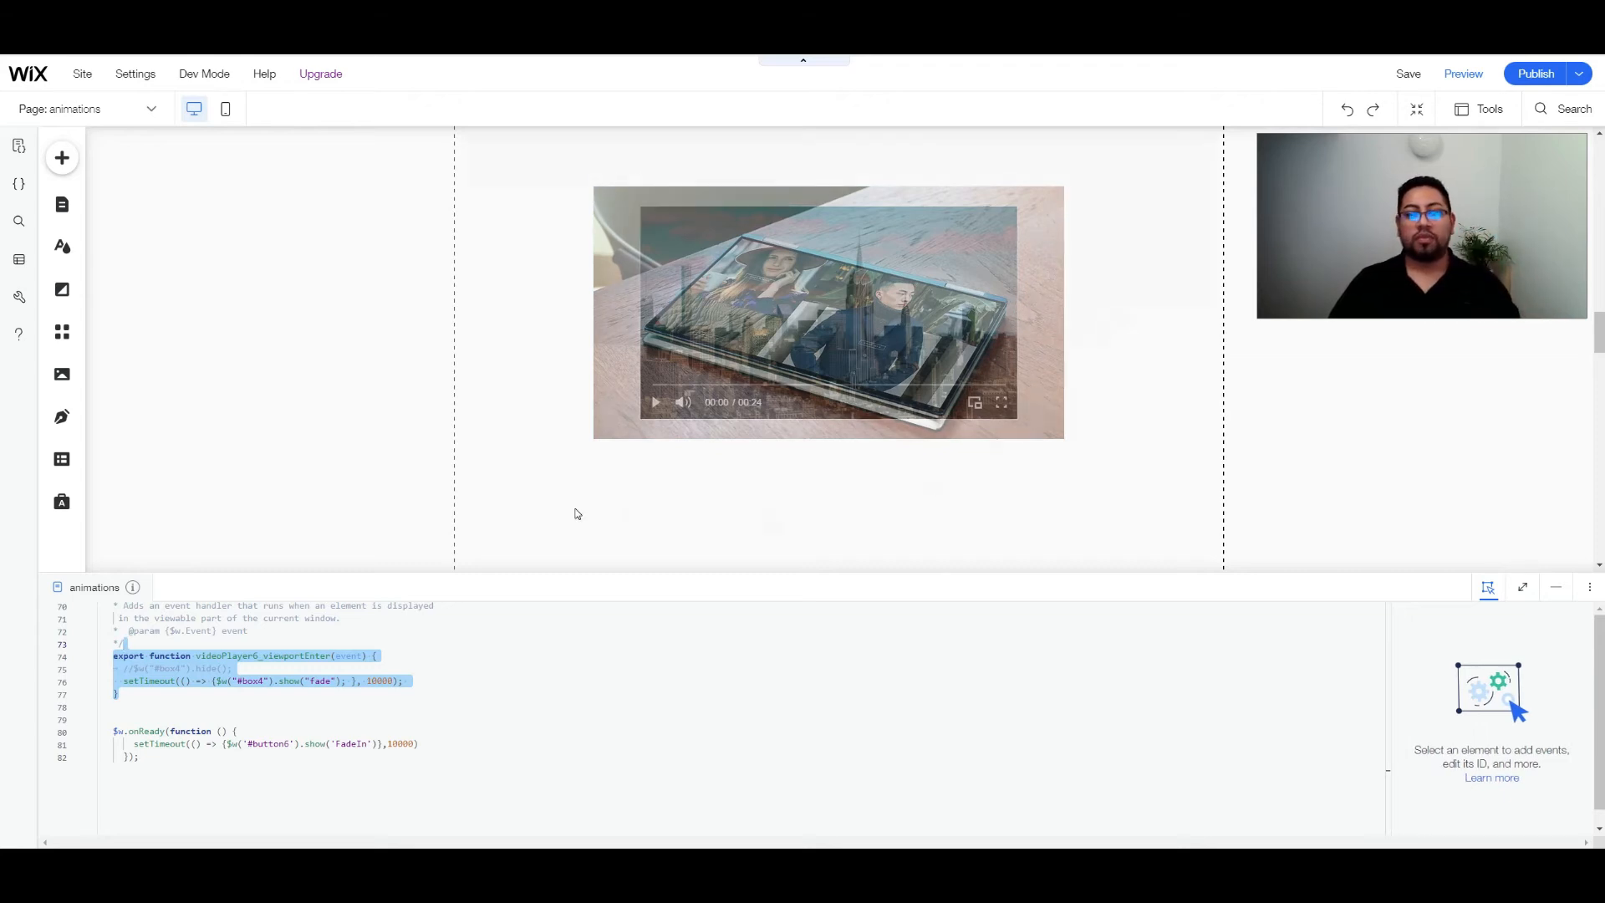
- Enlarge the code area and locate the code commented as showing an item when pausing the video
scroll(668, 777, up, 3)
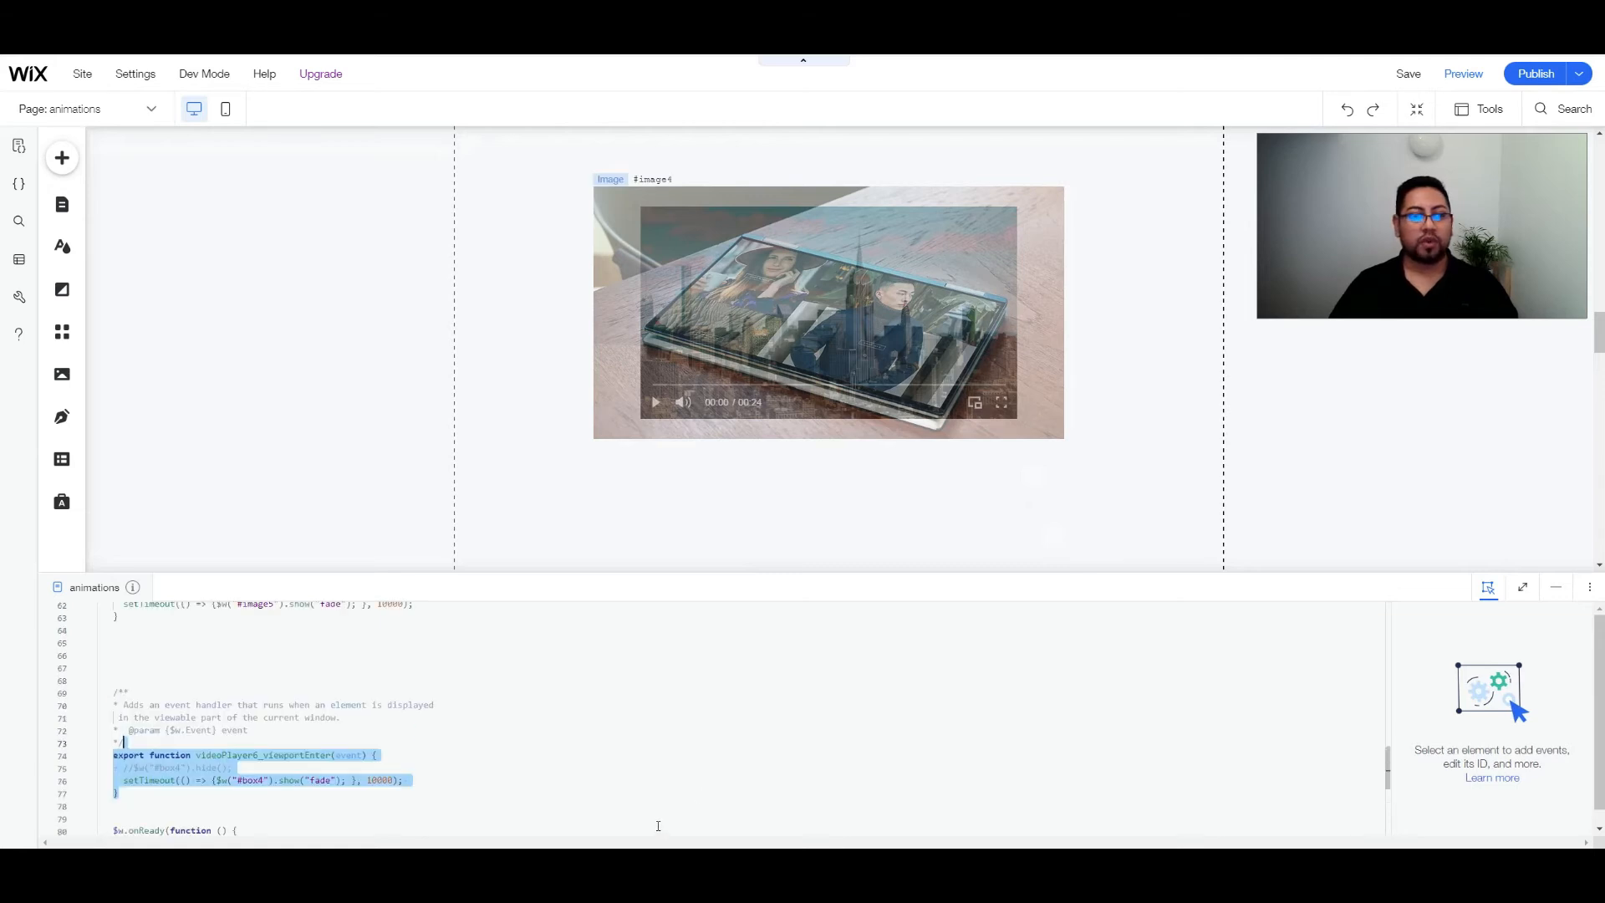
drag(753, 568, 756, 398)
scroll(397, 608, up, 5)
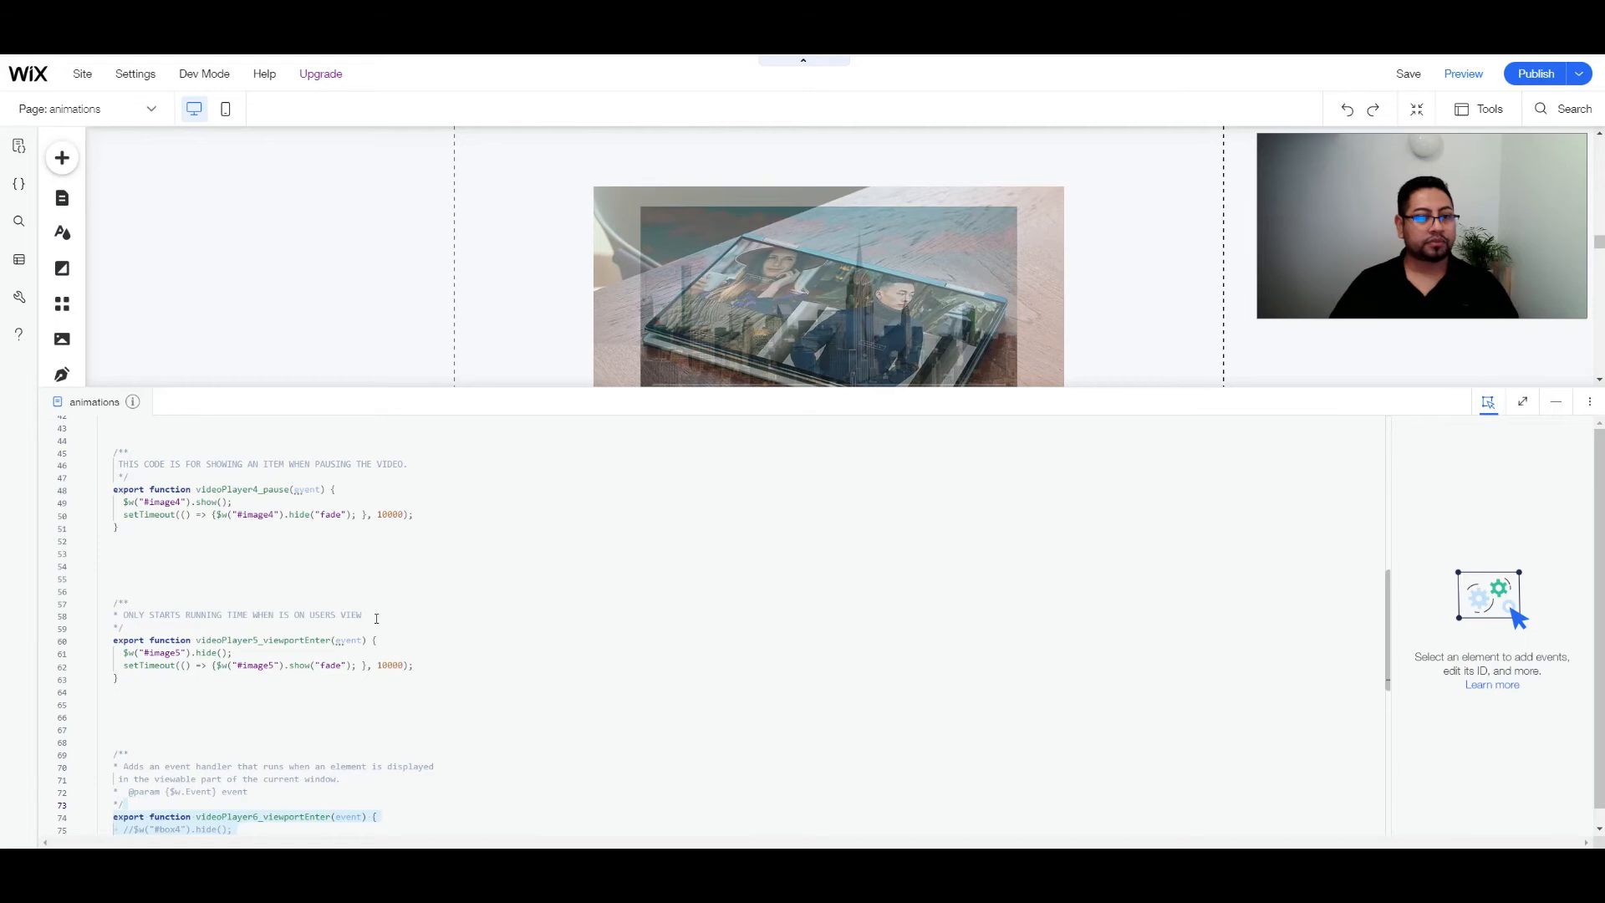
scroll(202, 610, up, 4)
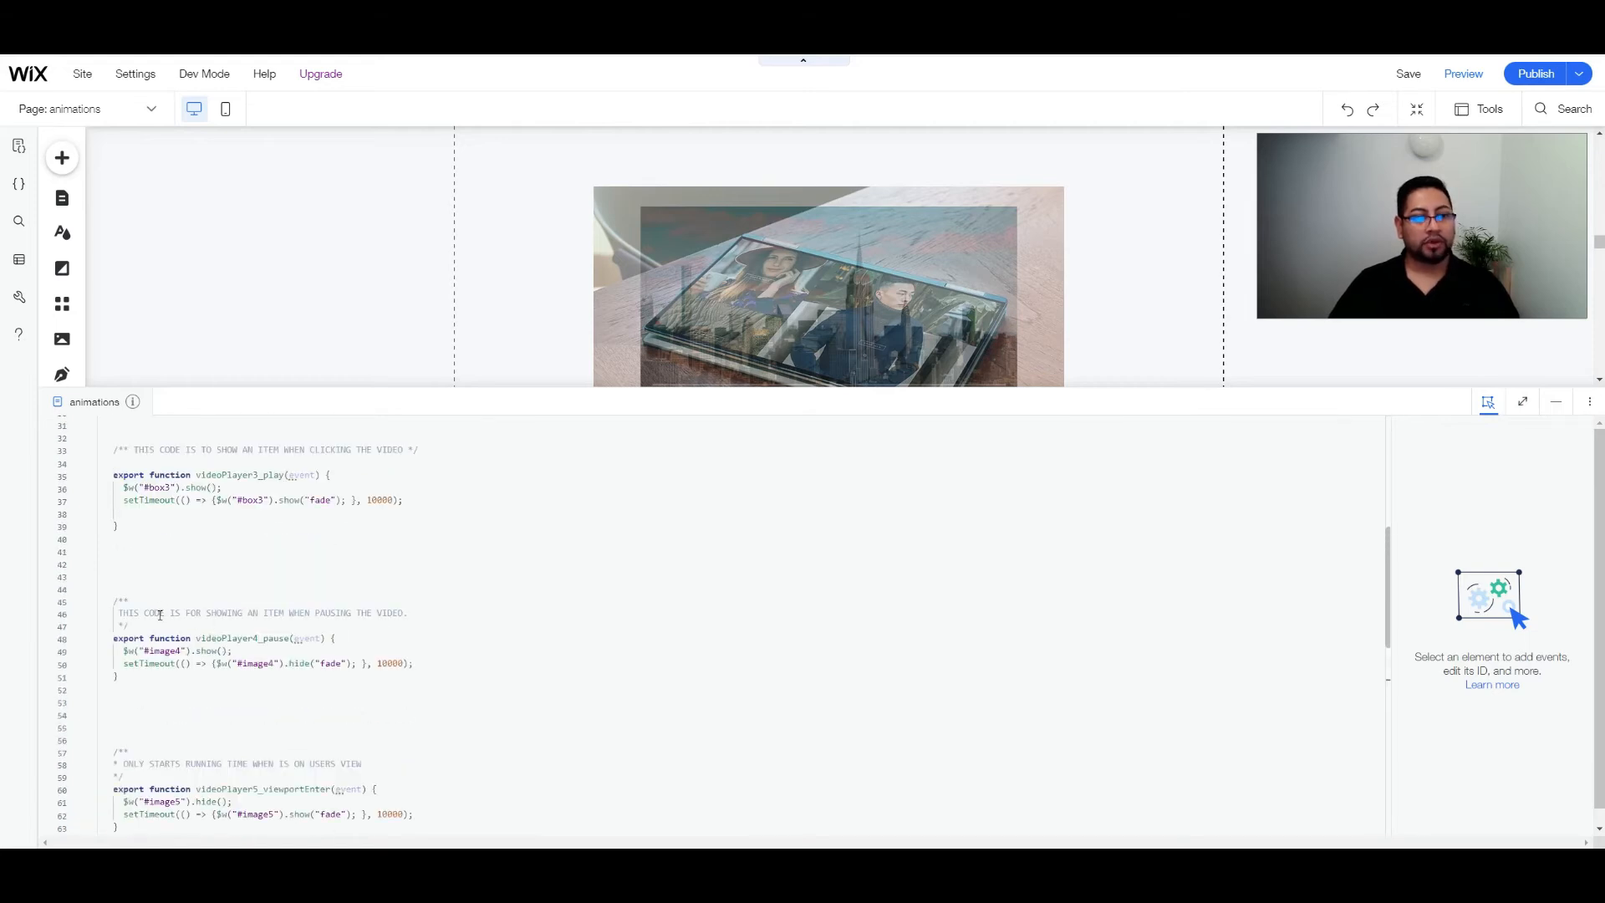
click(229, 614)
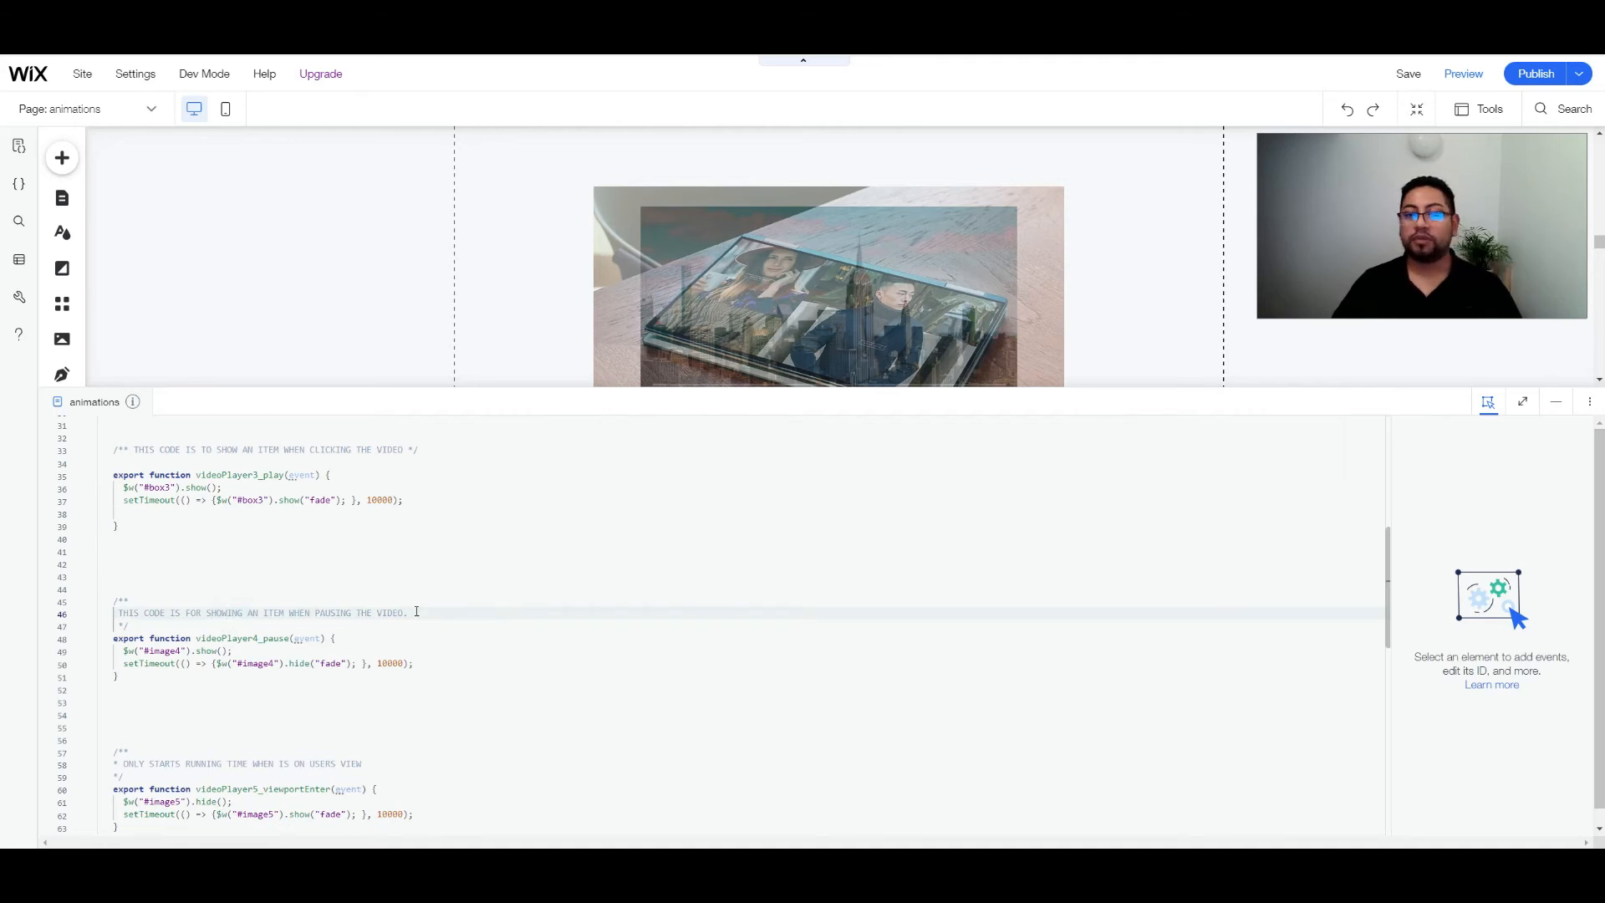
- Preview the page and test the pause behaviour by playing and pausing the city skyline video
click(1479, 75)
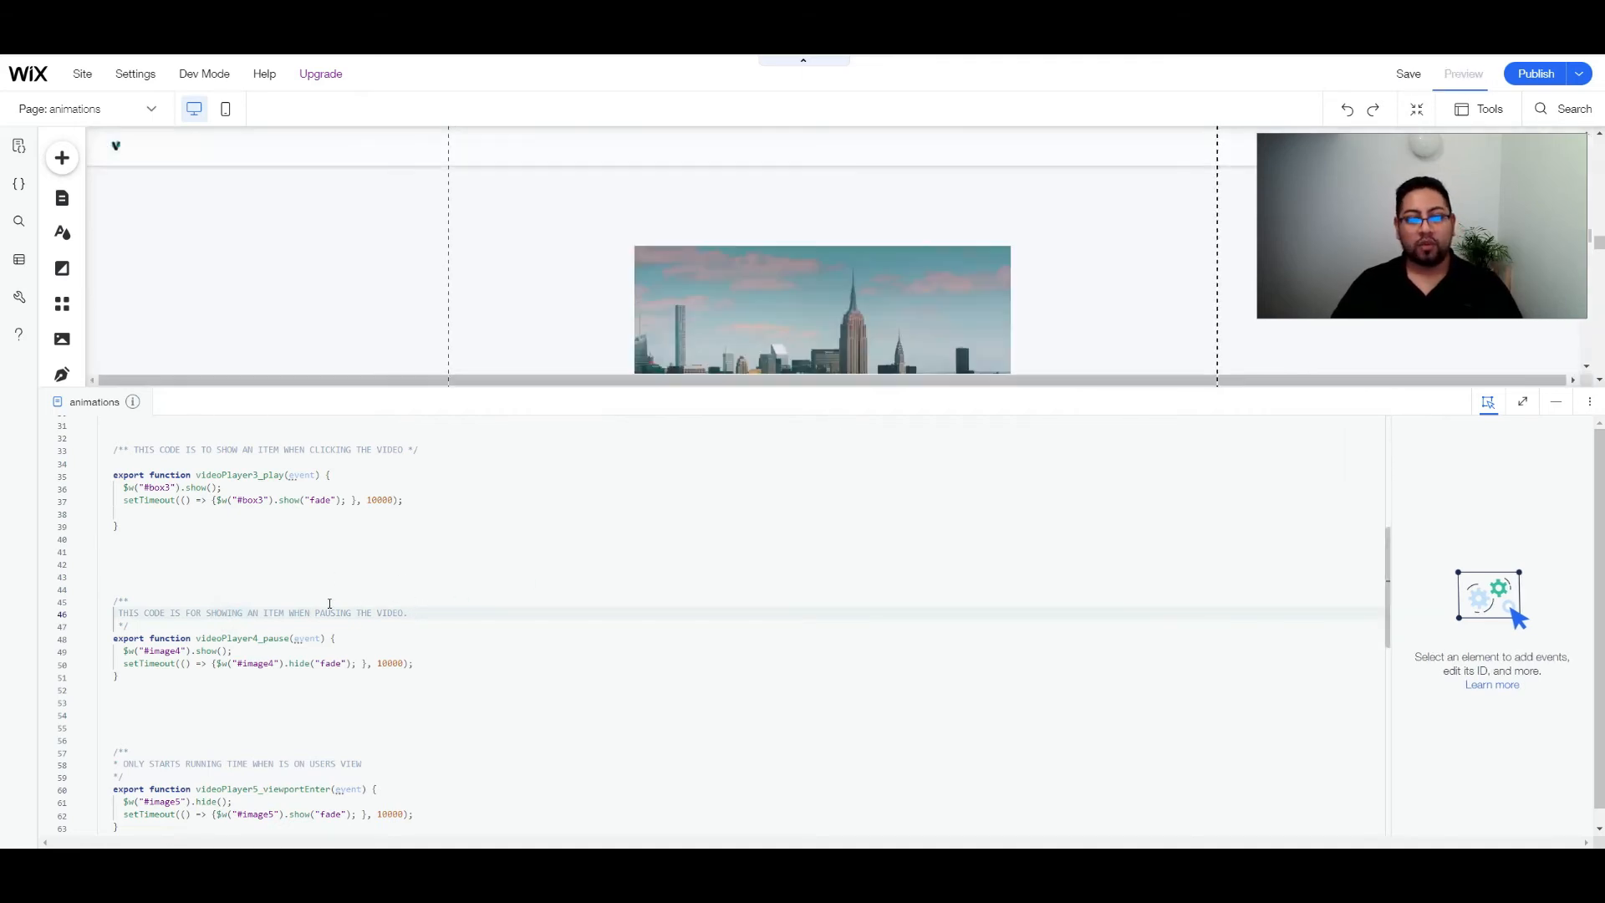
scroll(877, 527, down, 1)
scroll(816, 501, up, 2)
click(617, 485)
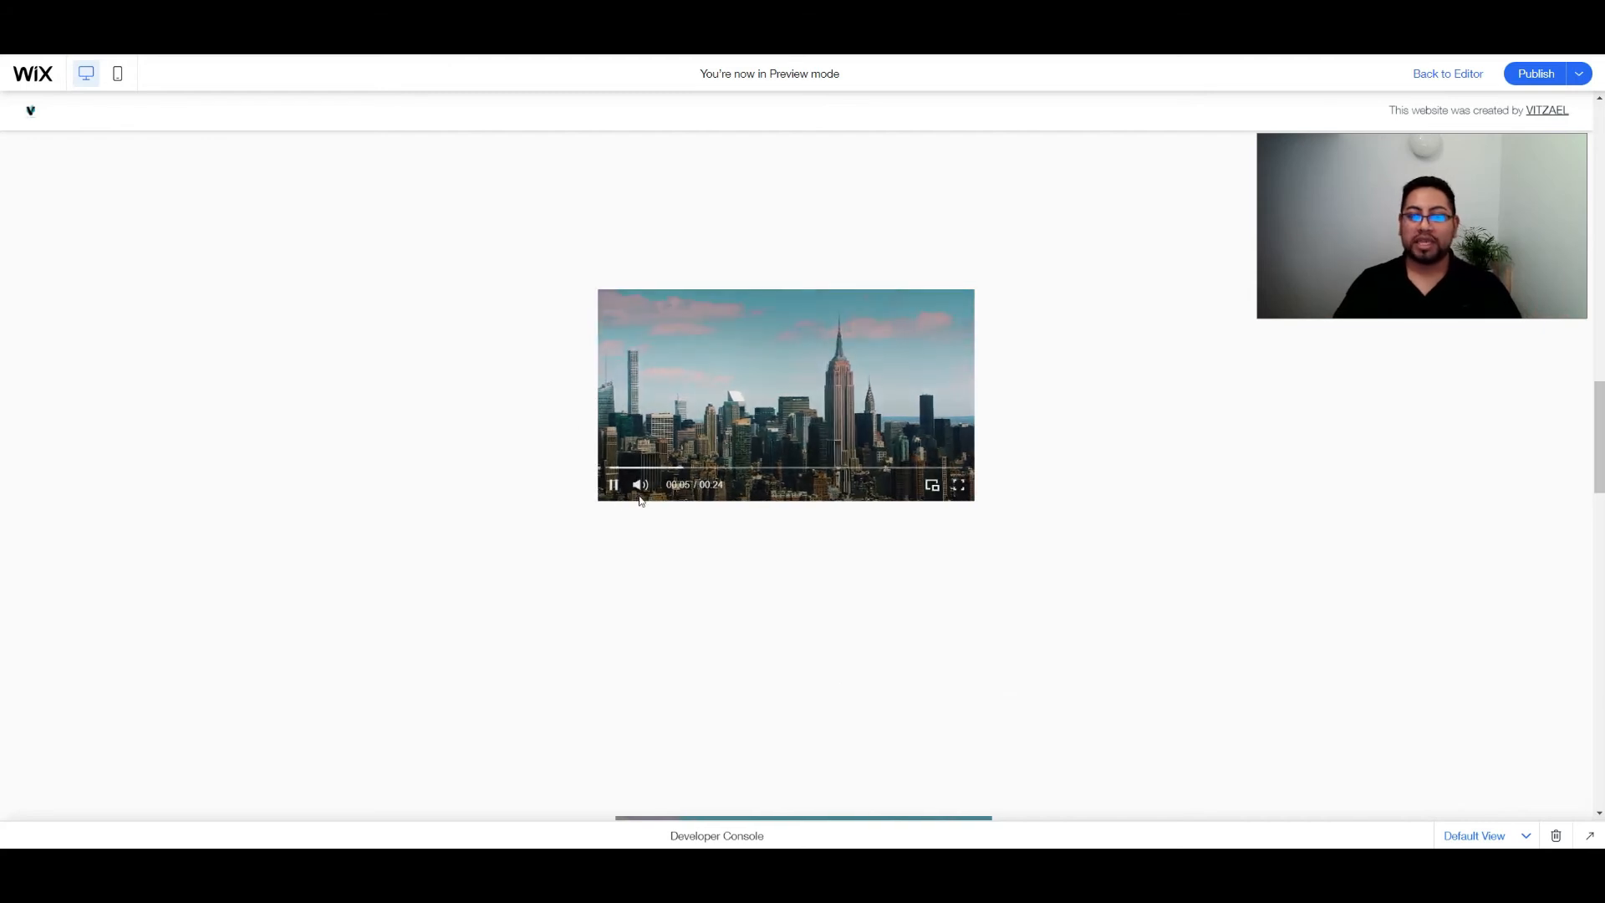
click(616, 487)
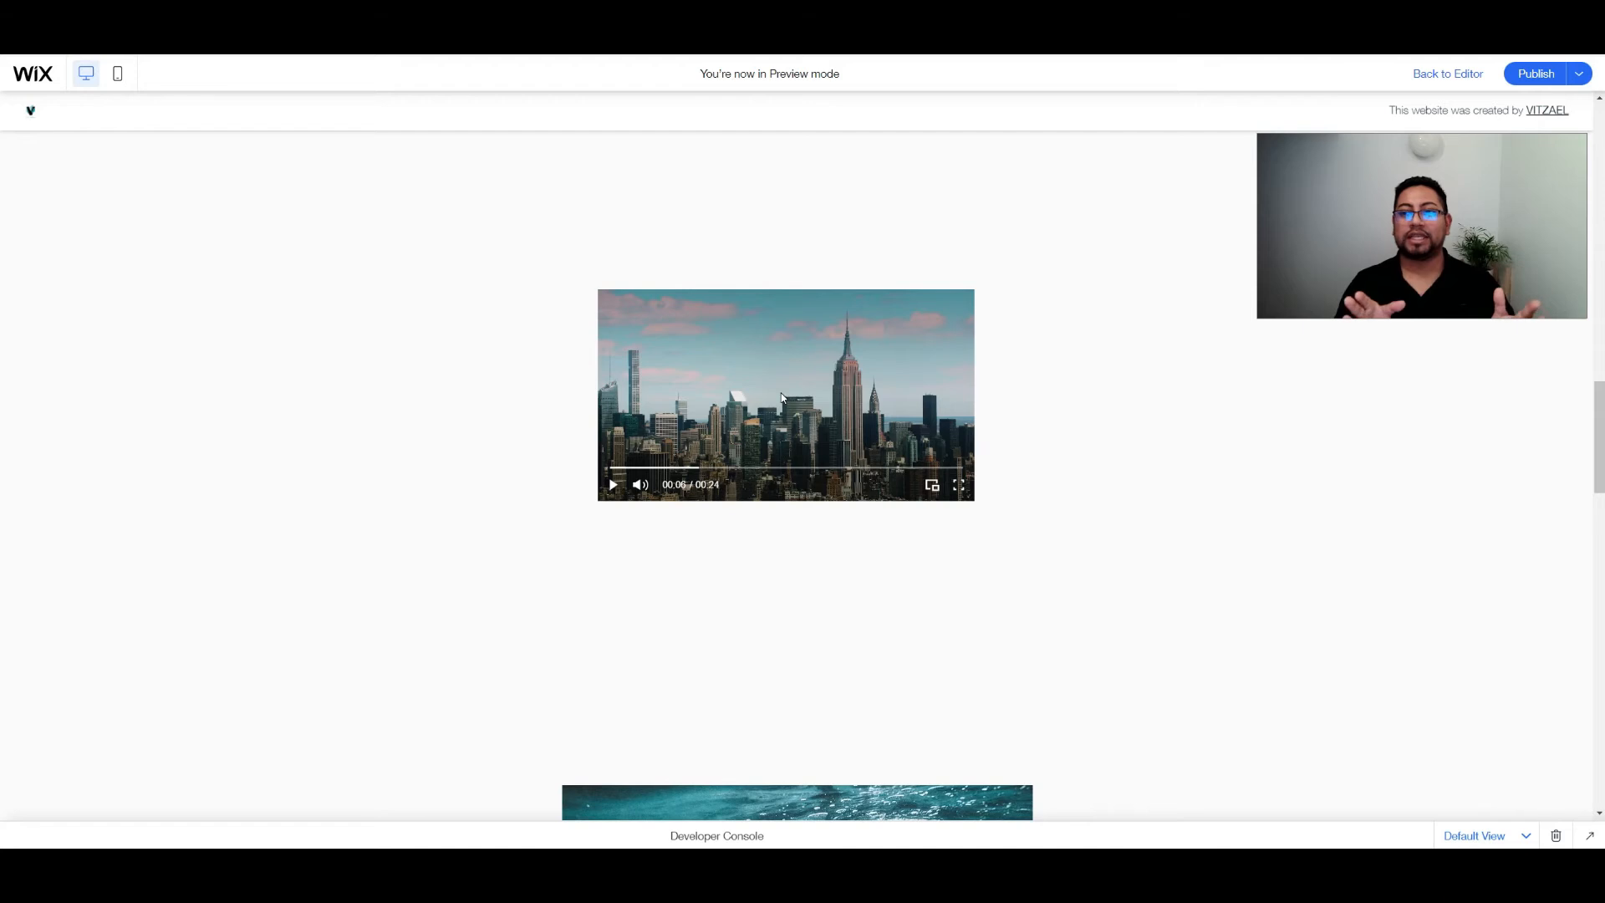
click(613, 485)
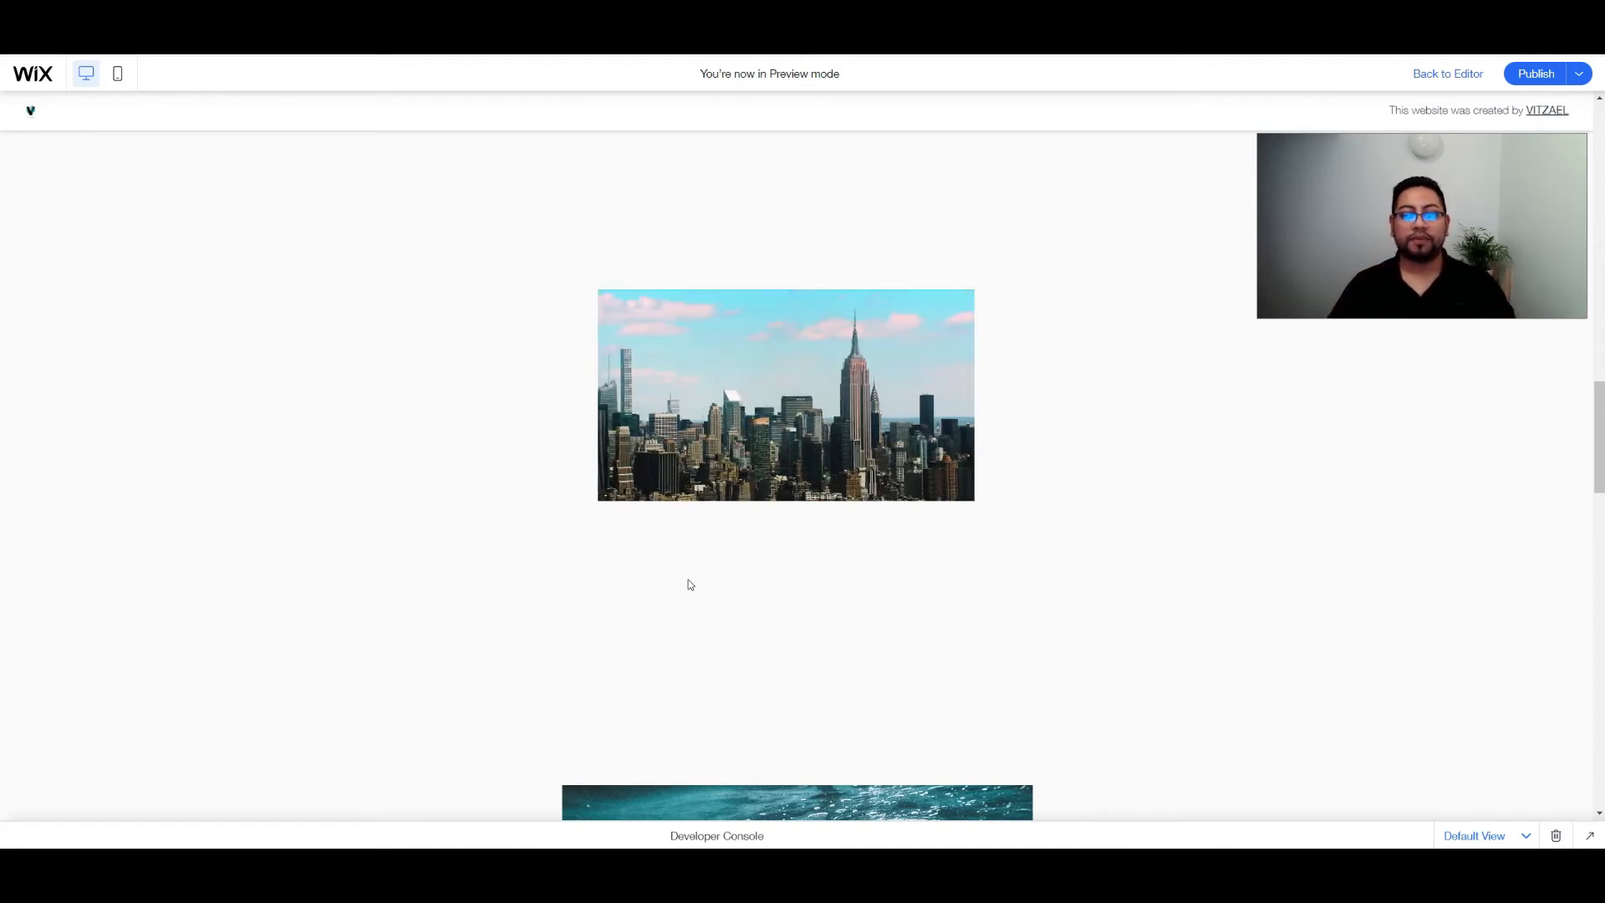
click(613, 493)
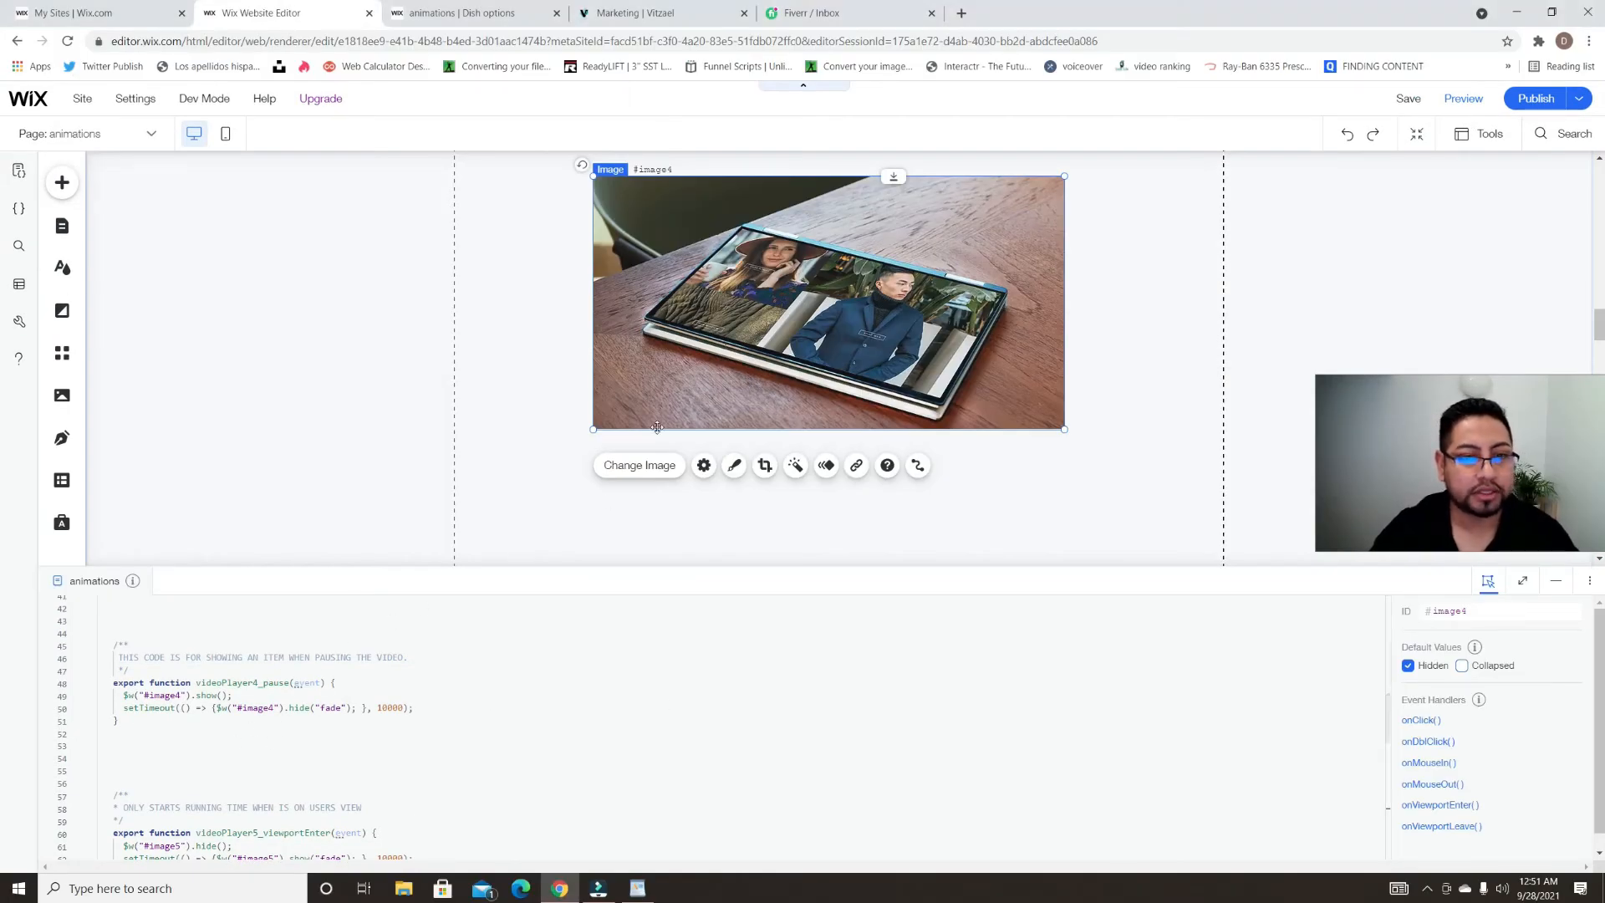
- Highlight the videoPlayer4_pause function in the page code to examine how it shows and hides #image4
click(151, 728)
drag(131, 725, 109, 672)
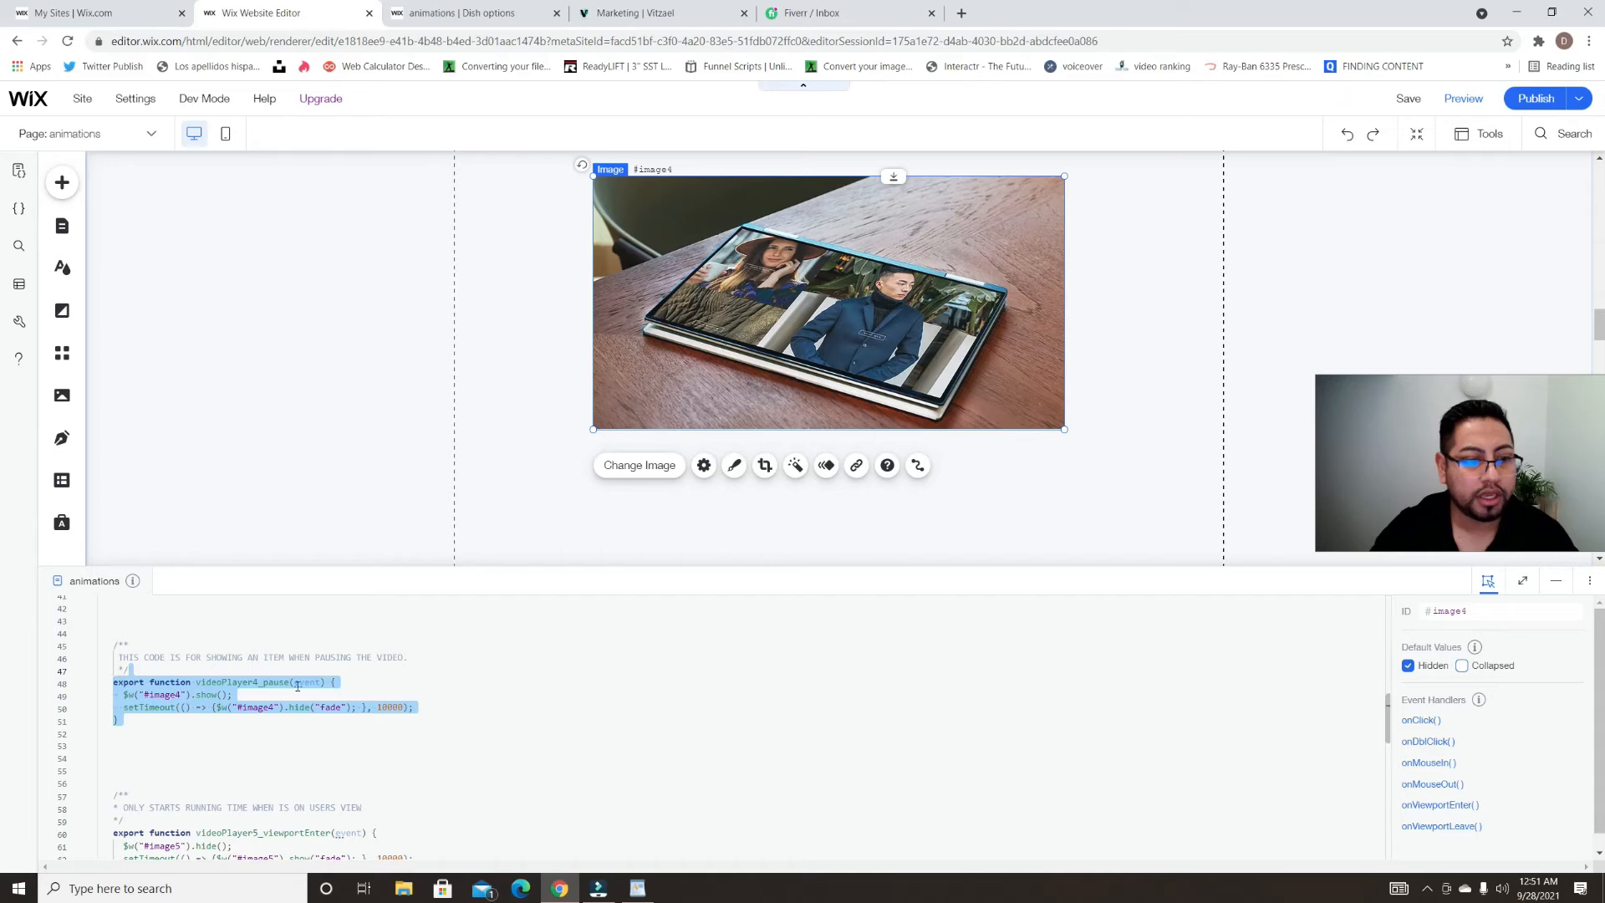
click(239, 733)
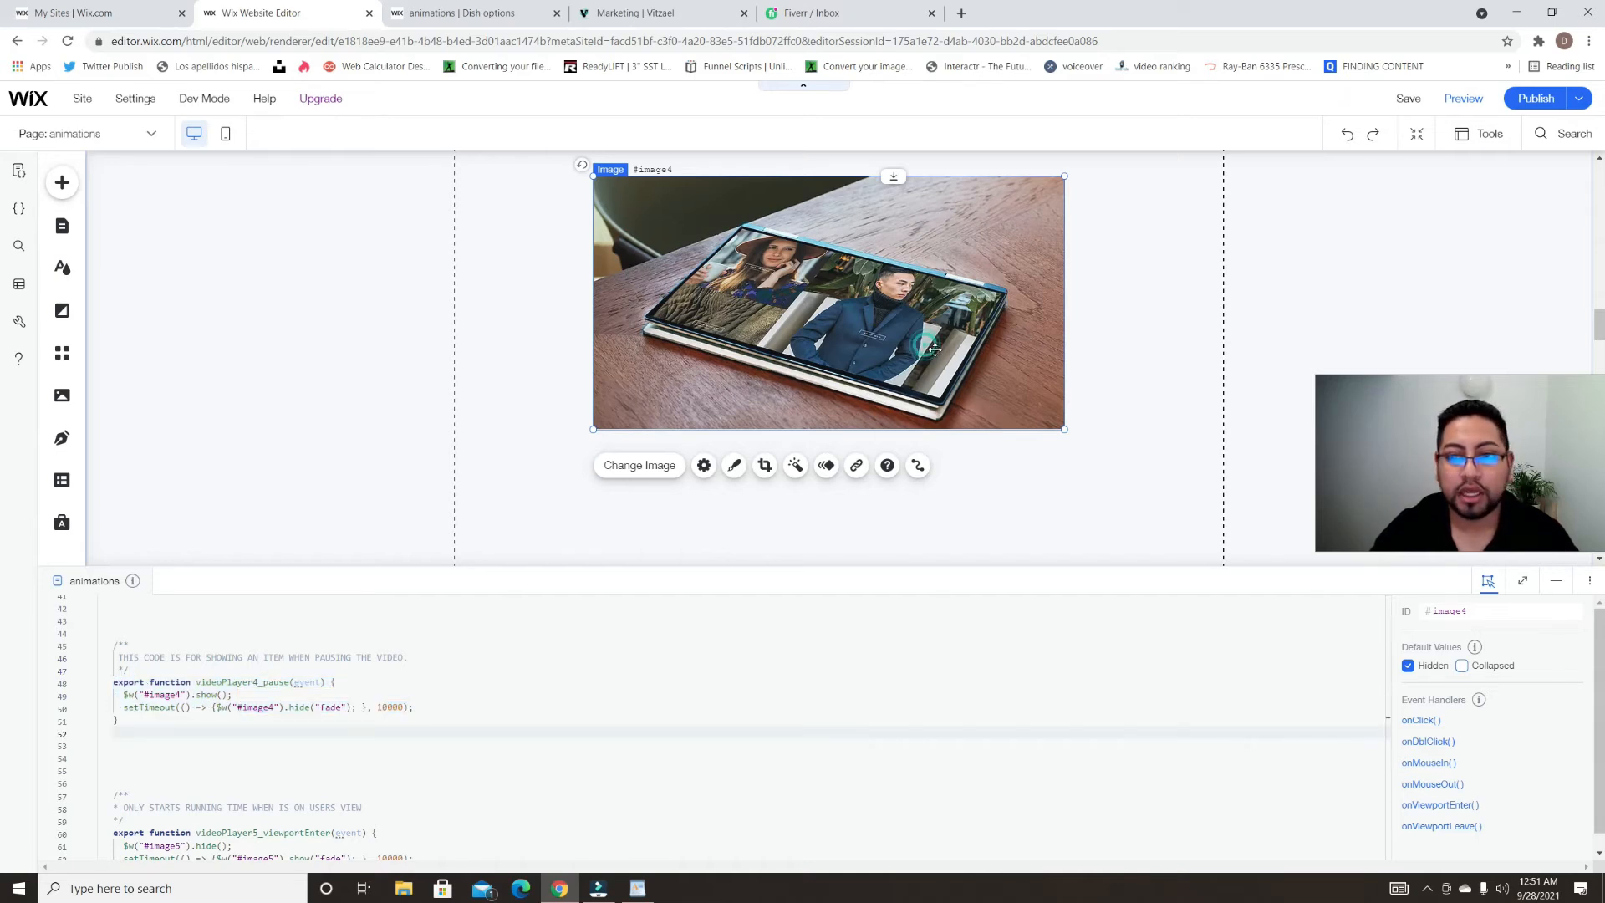
- Move #image4 aside to inspect the event handlers of #videoPlayer4, and put the image back over the video
drag(939, 344, 682, 349)
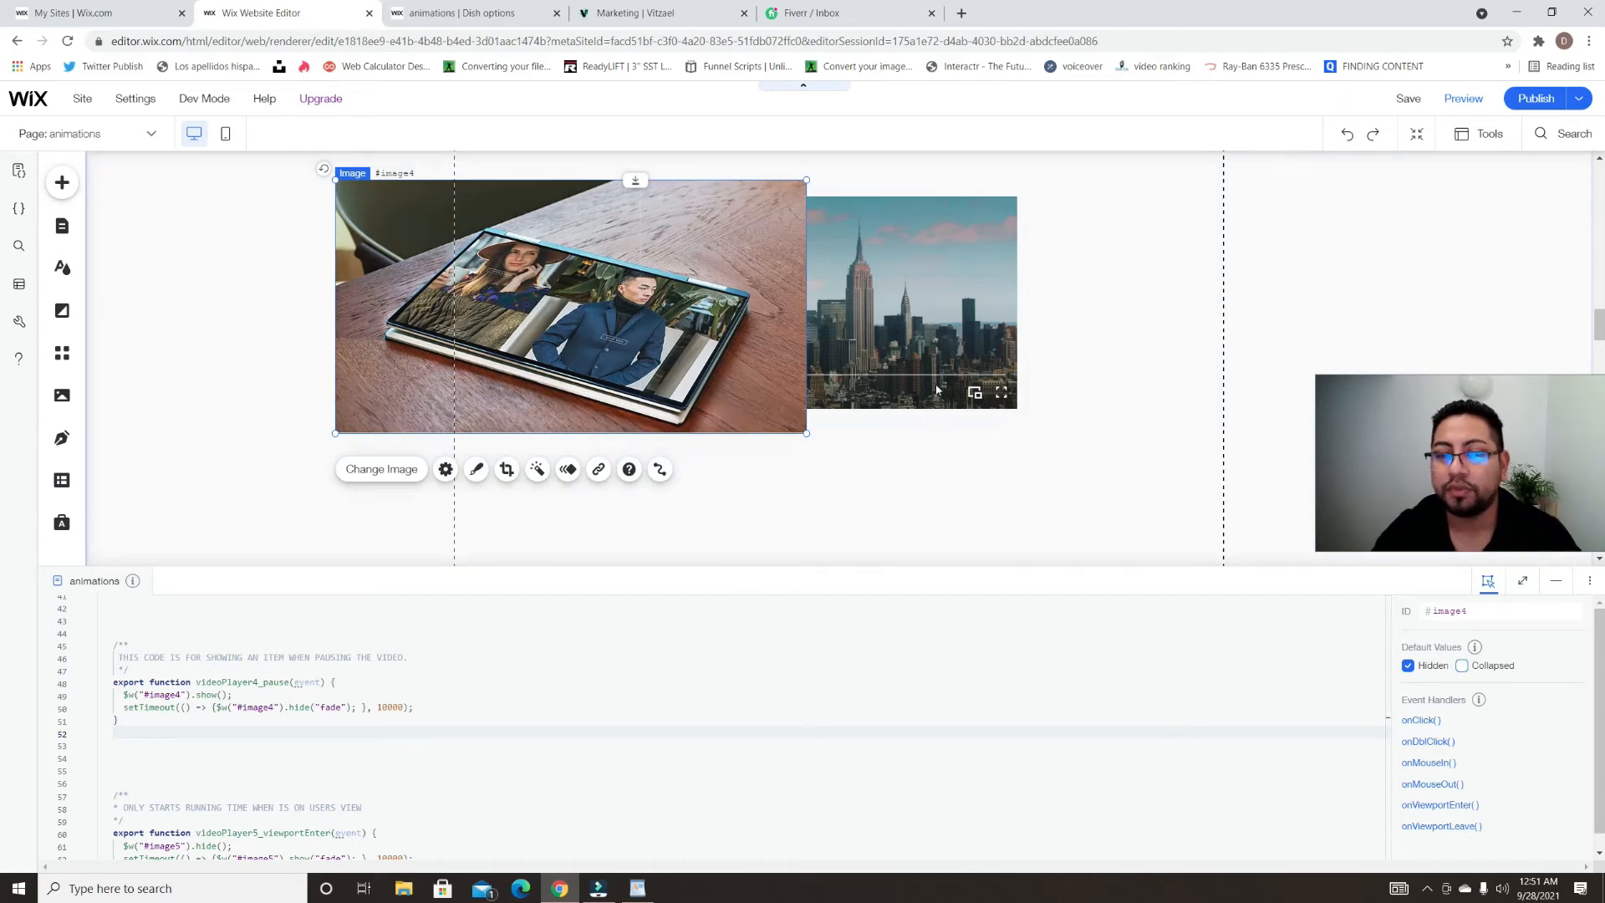
click(981, 296)
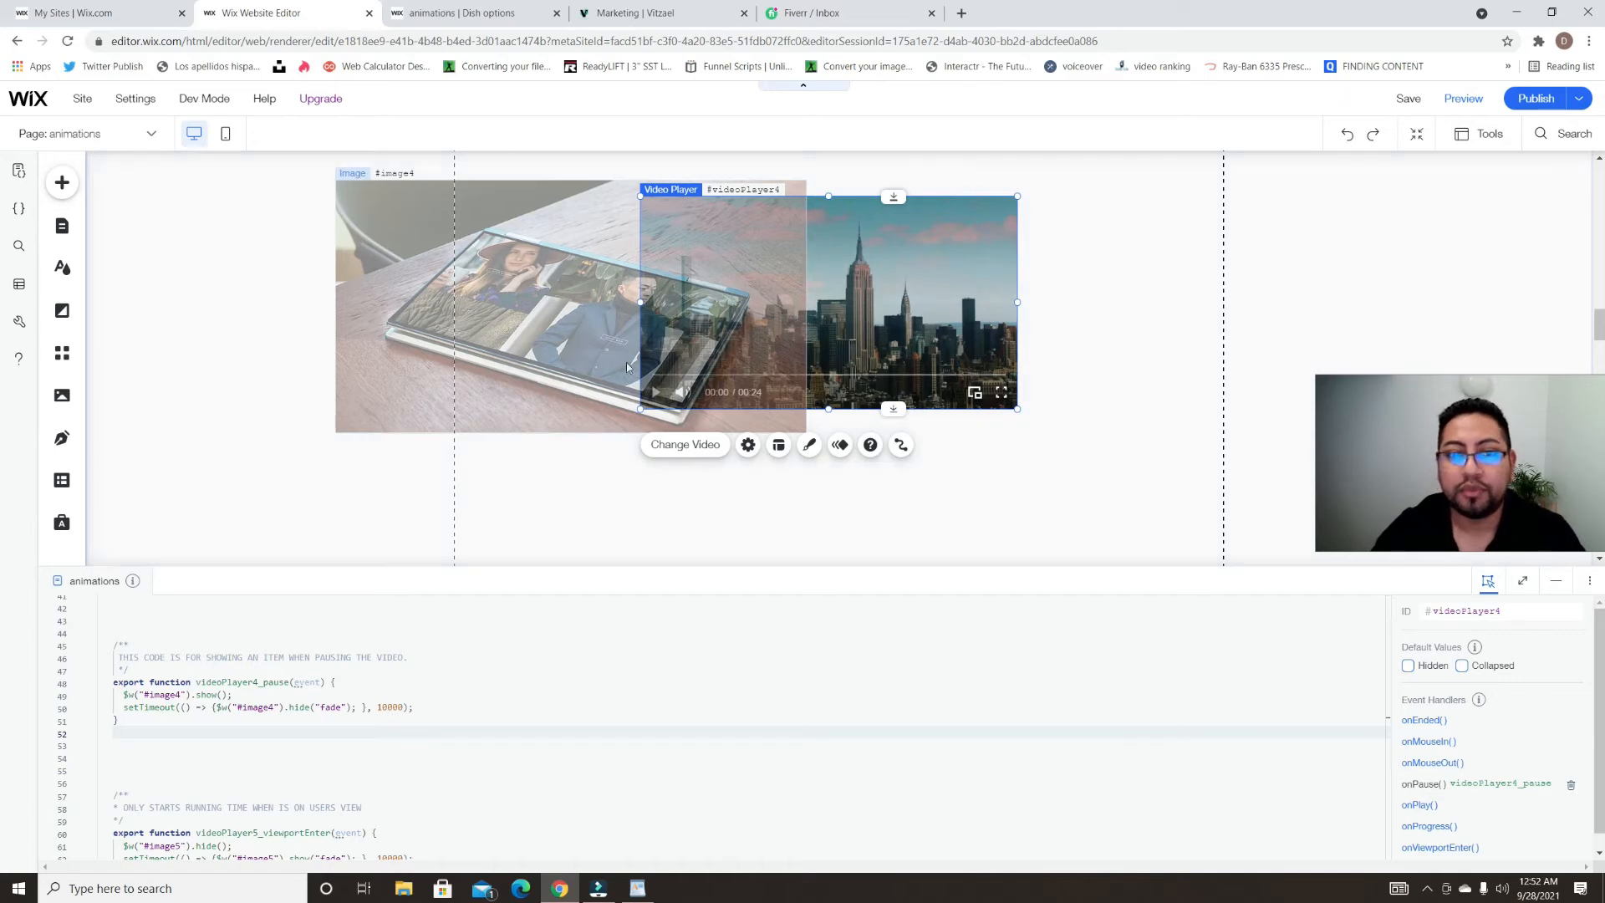
drag(518, 313, 760, 332)
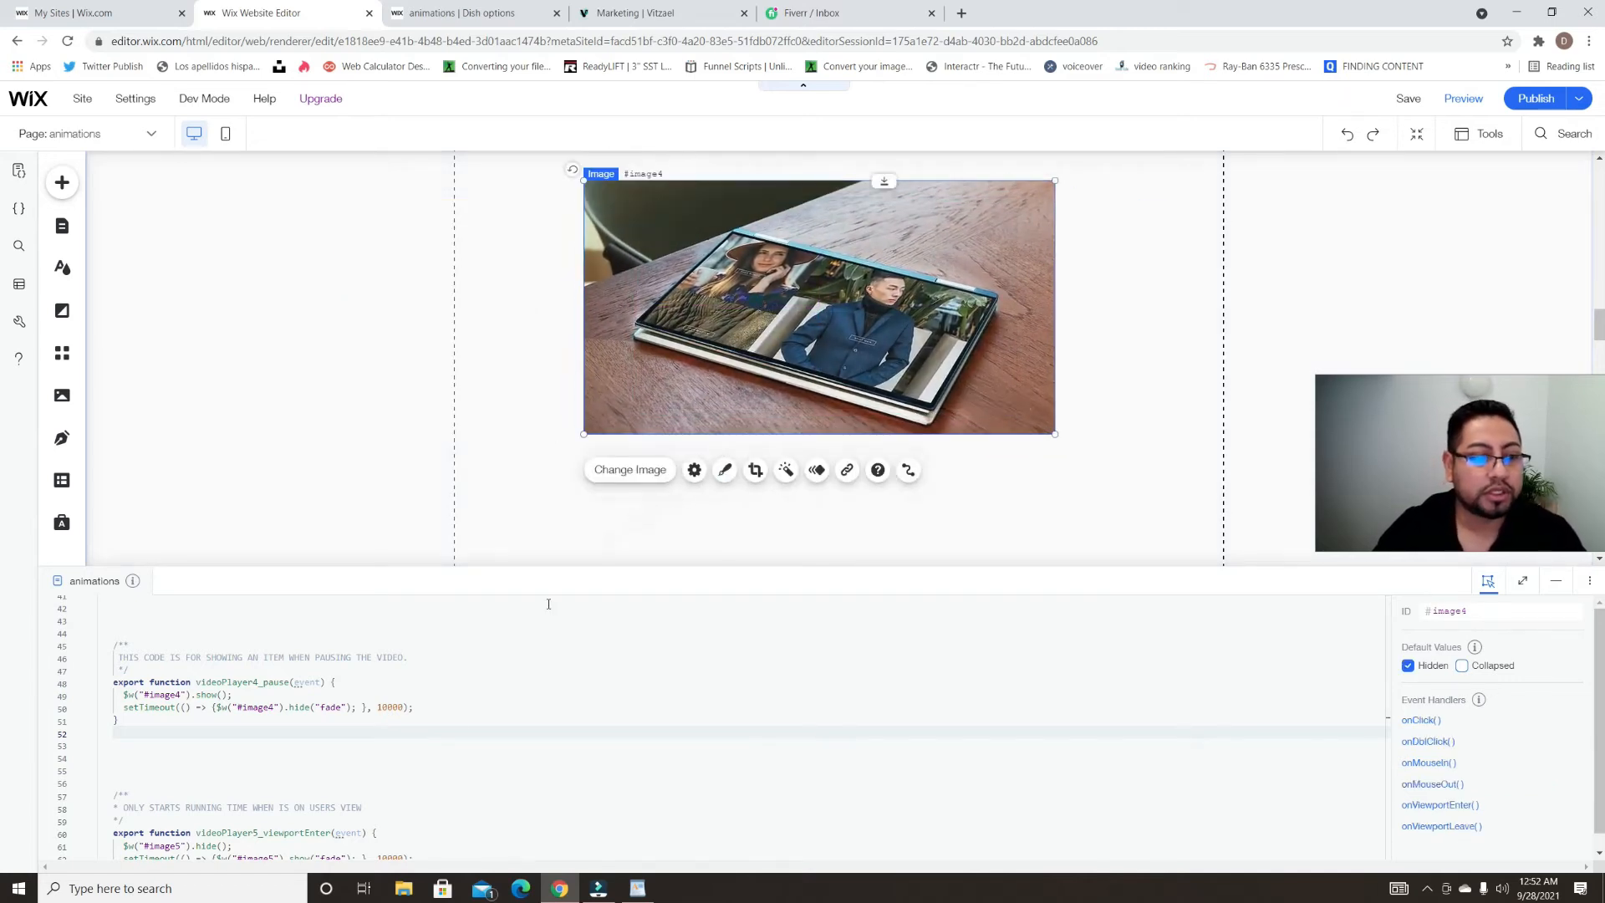
- Add several blank lines at the end of the animations page code to make room for a new function
scroll(556, 687, down, 10)
scroll(514, 733, down, 4)
click(286, 731)
key(Return)
key(Return)
key(Return)
scroll(803, 492, down, 5)
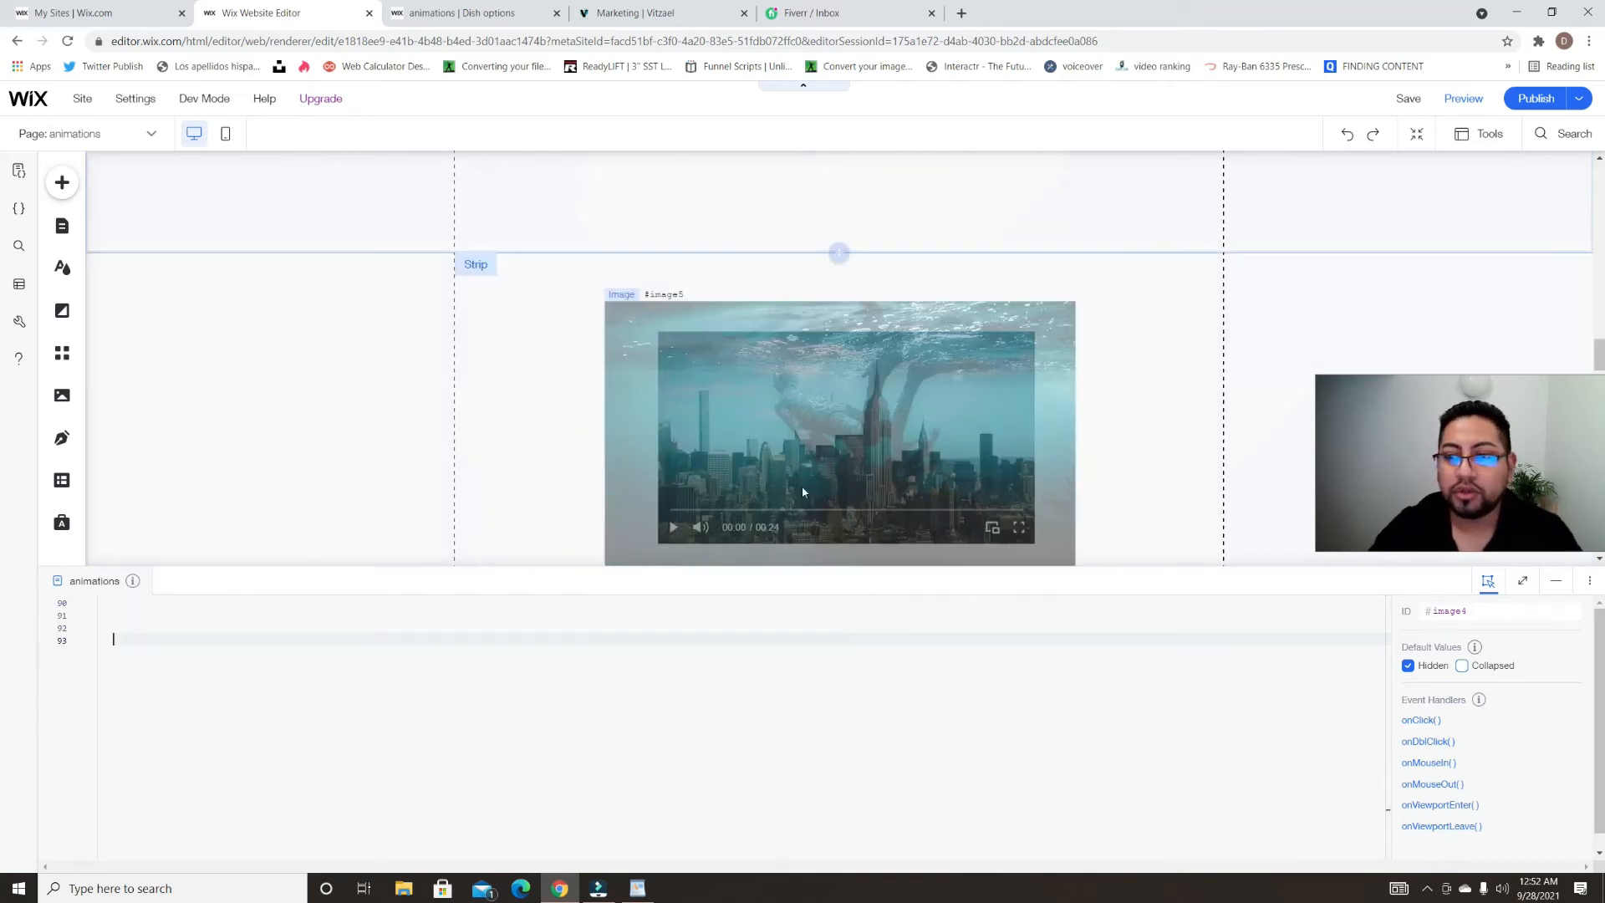
- Add a new strip to the page directly below the strip with the Full Name and Email form
scroll(802, 492, down, 12)
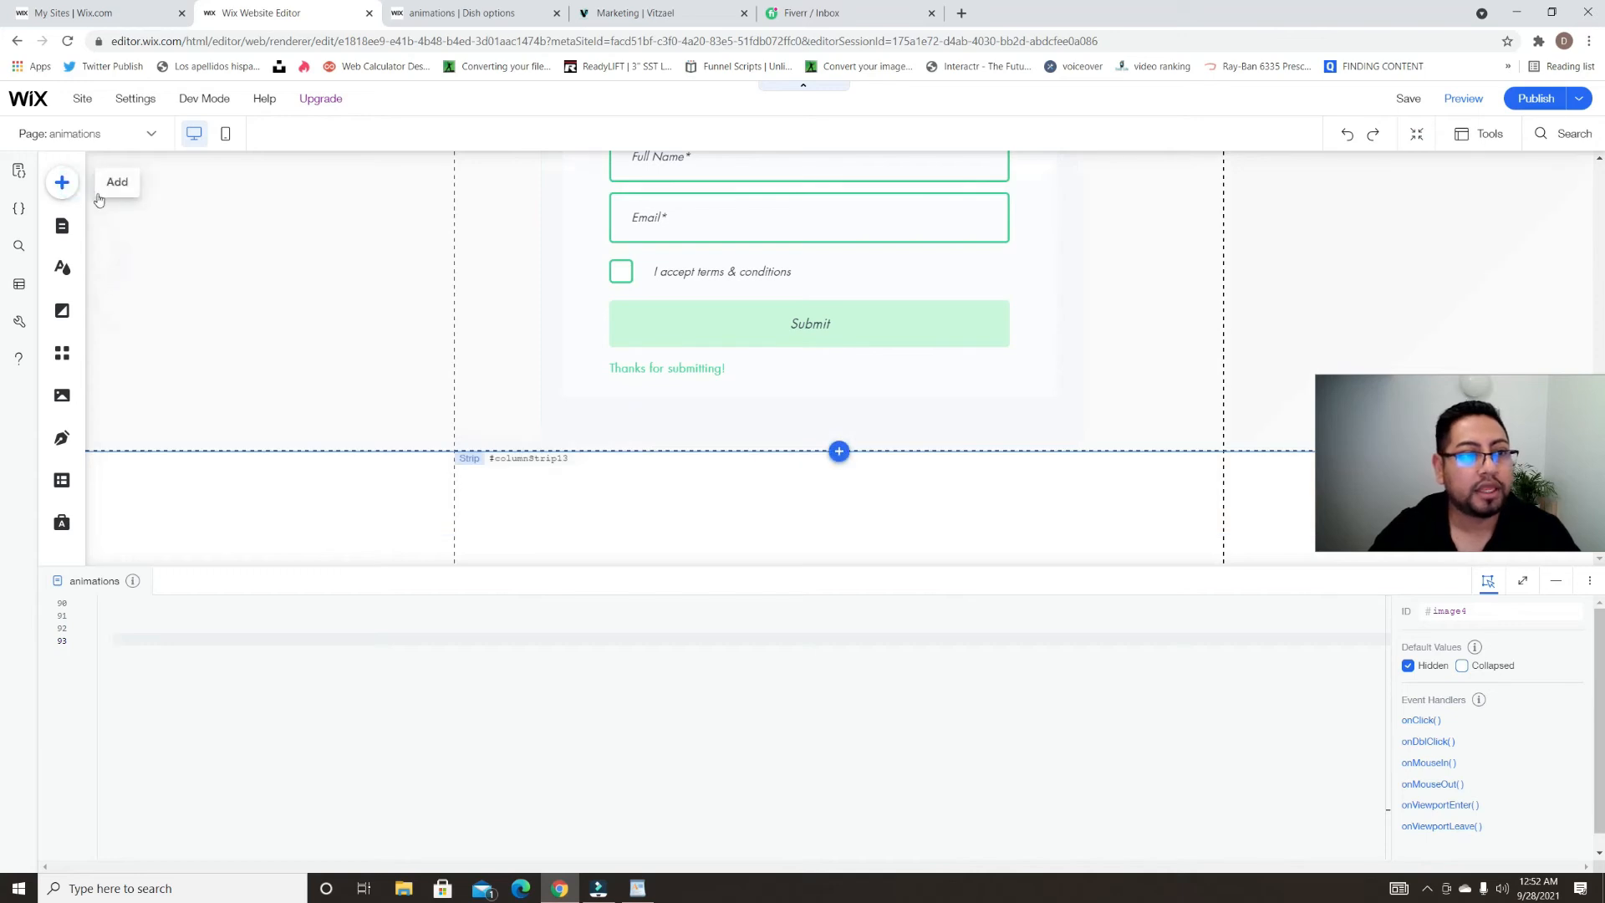
click(62, 182)
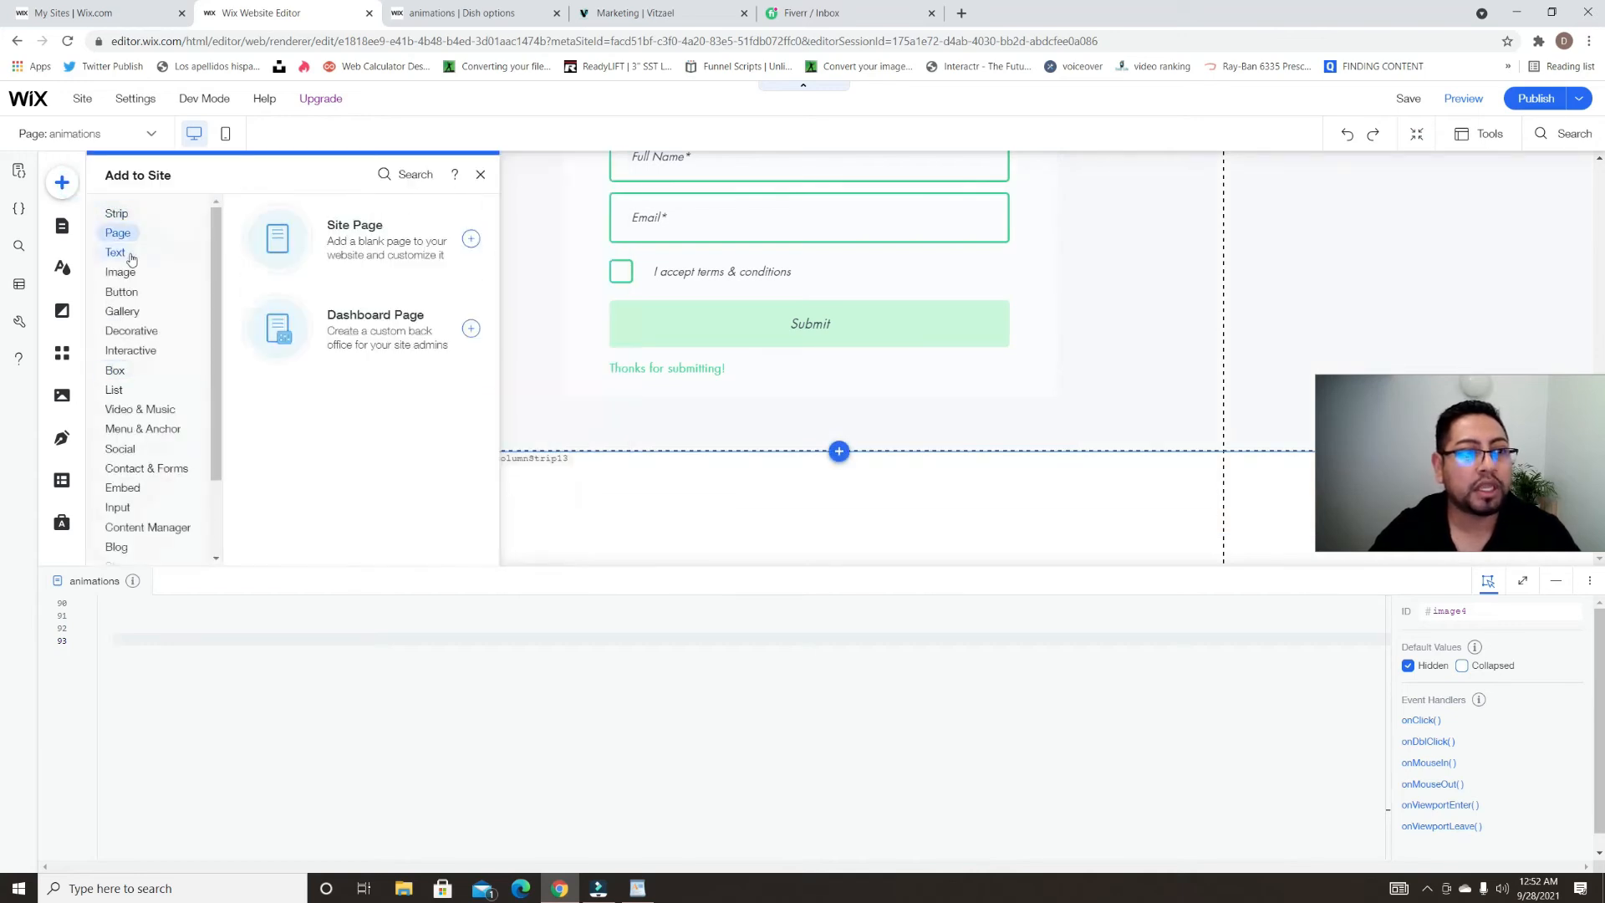
mouse_move(121, 219)
drag(463, 383, 1025, 497)
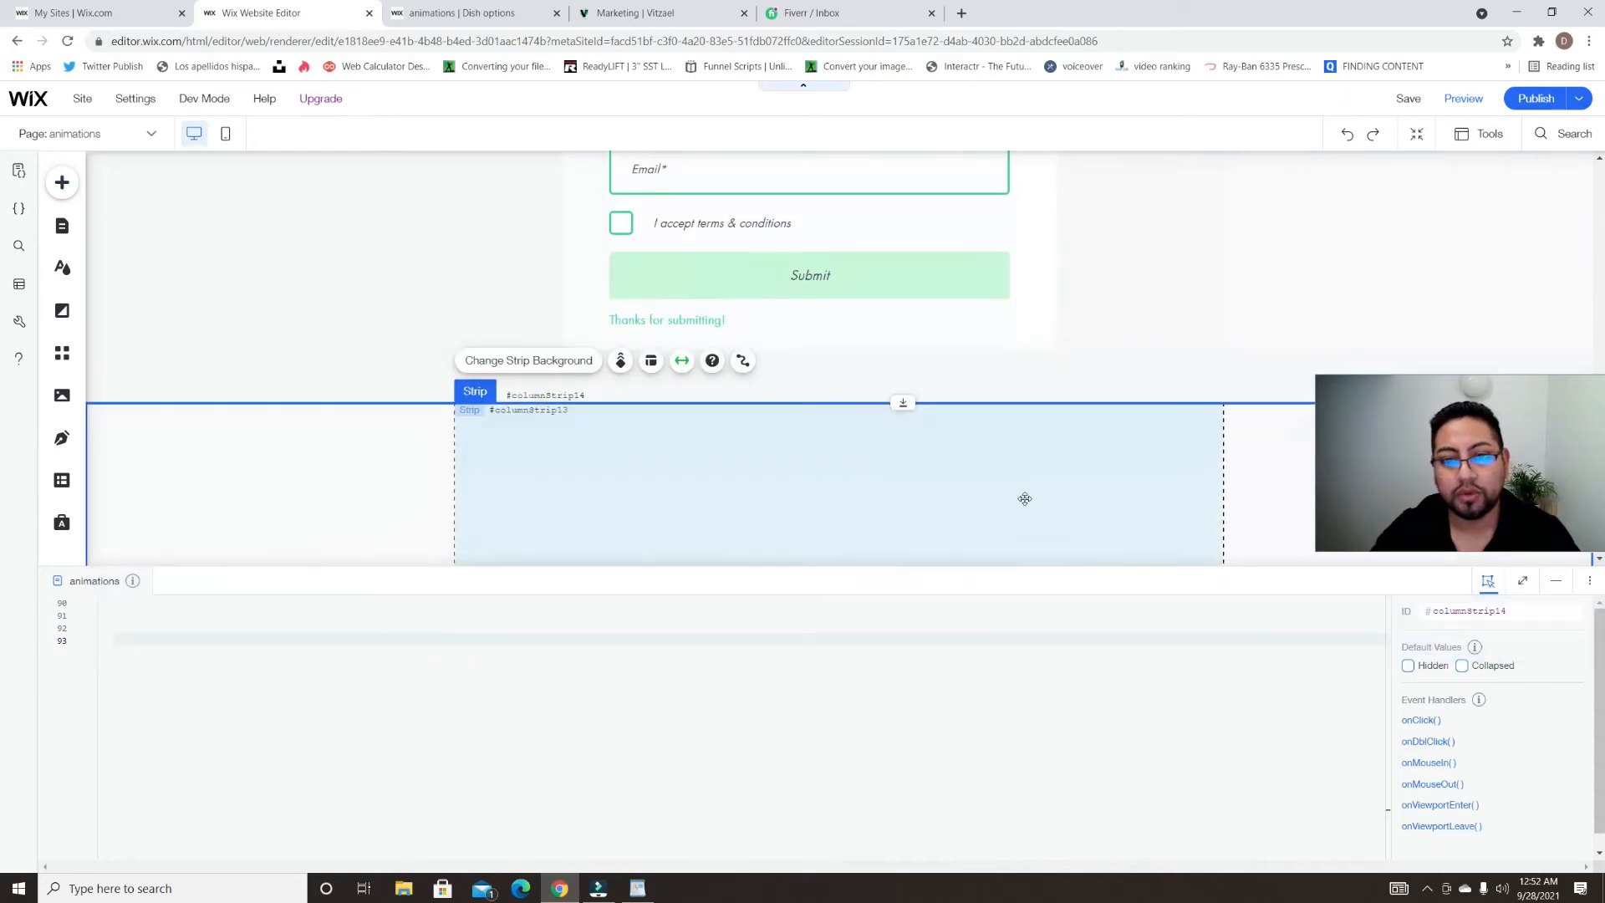
drag(913, 454, 925, 689)
scroll(886, 478, up, 3)
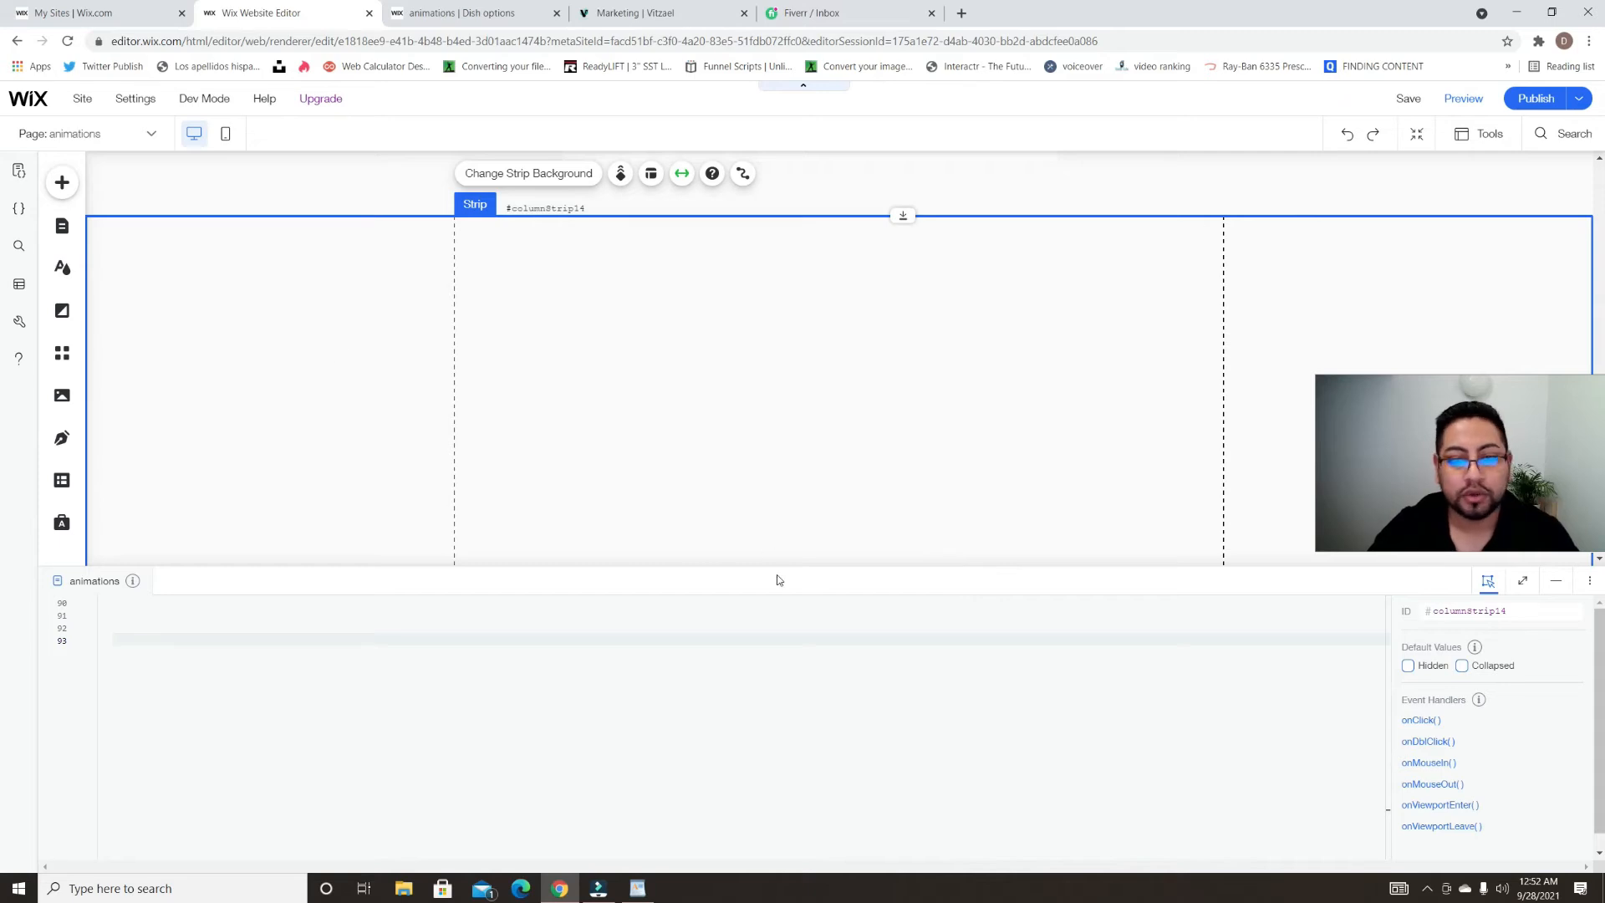
- Enlarge the page canvas and place a video player with the city skyline video in the new strip
drag(775, 561, 782, 702)
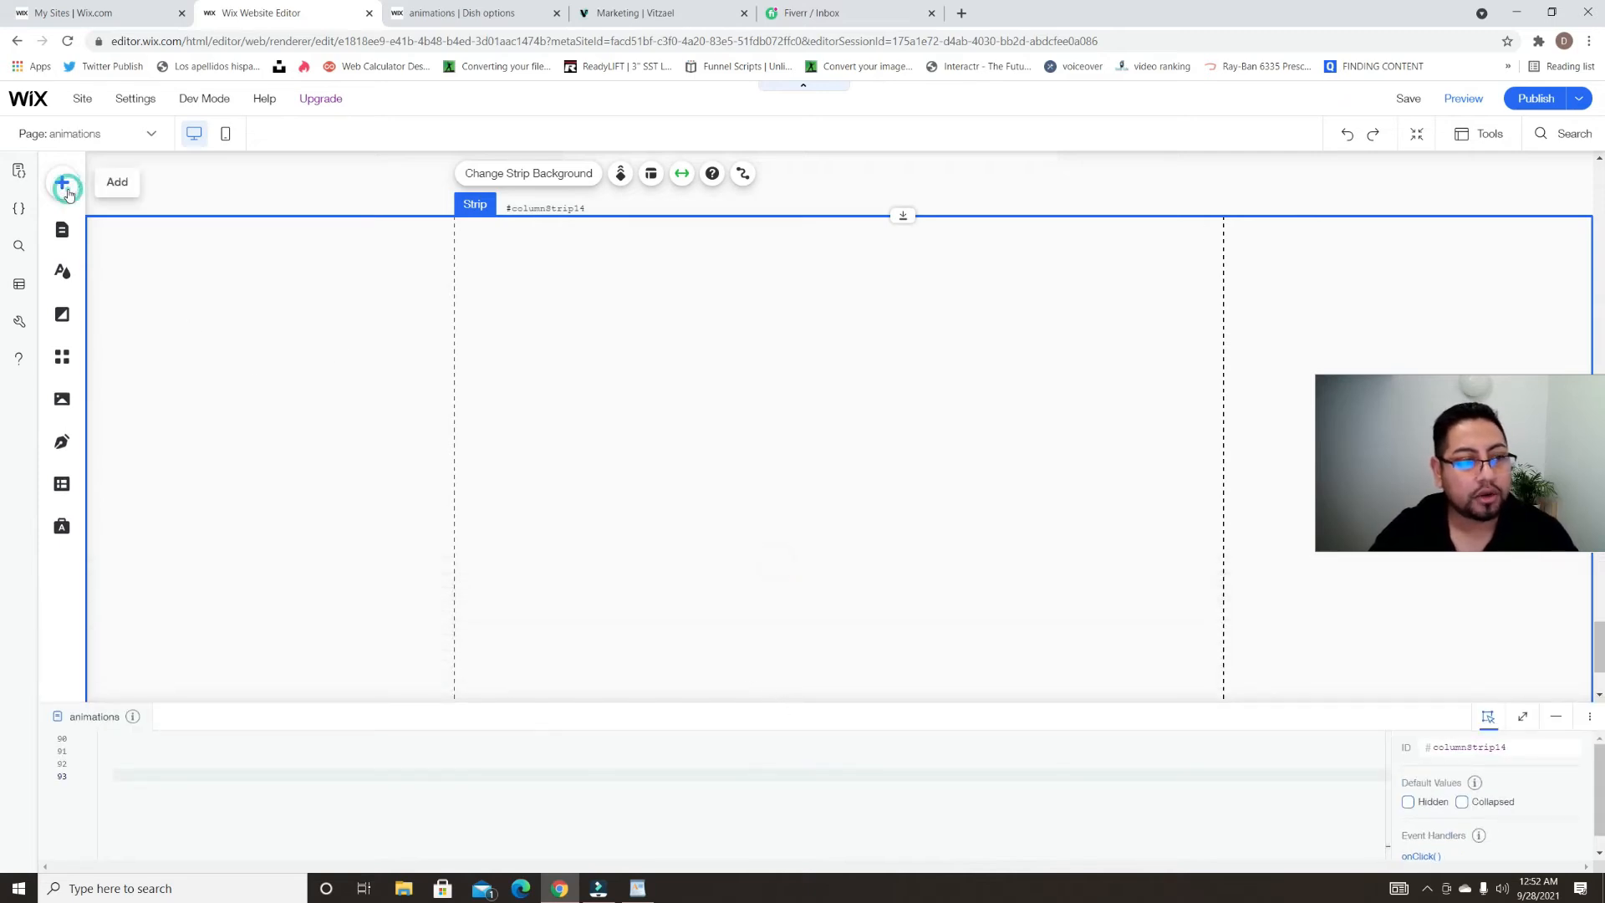
click(61, 182)
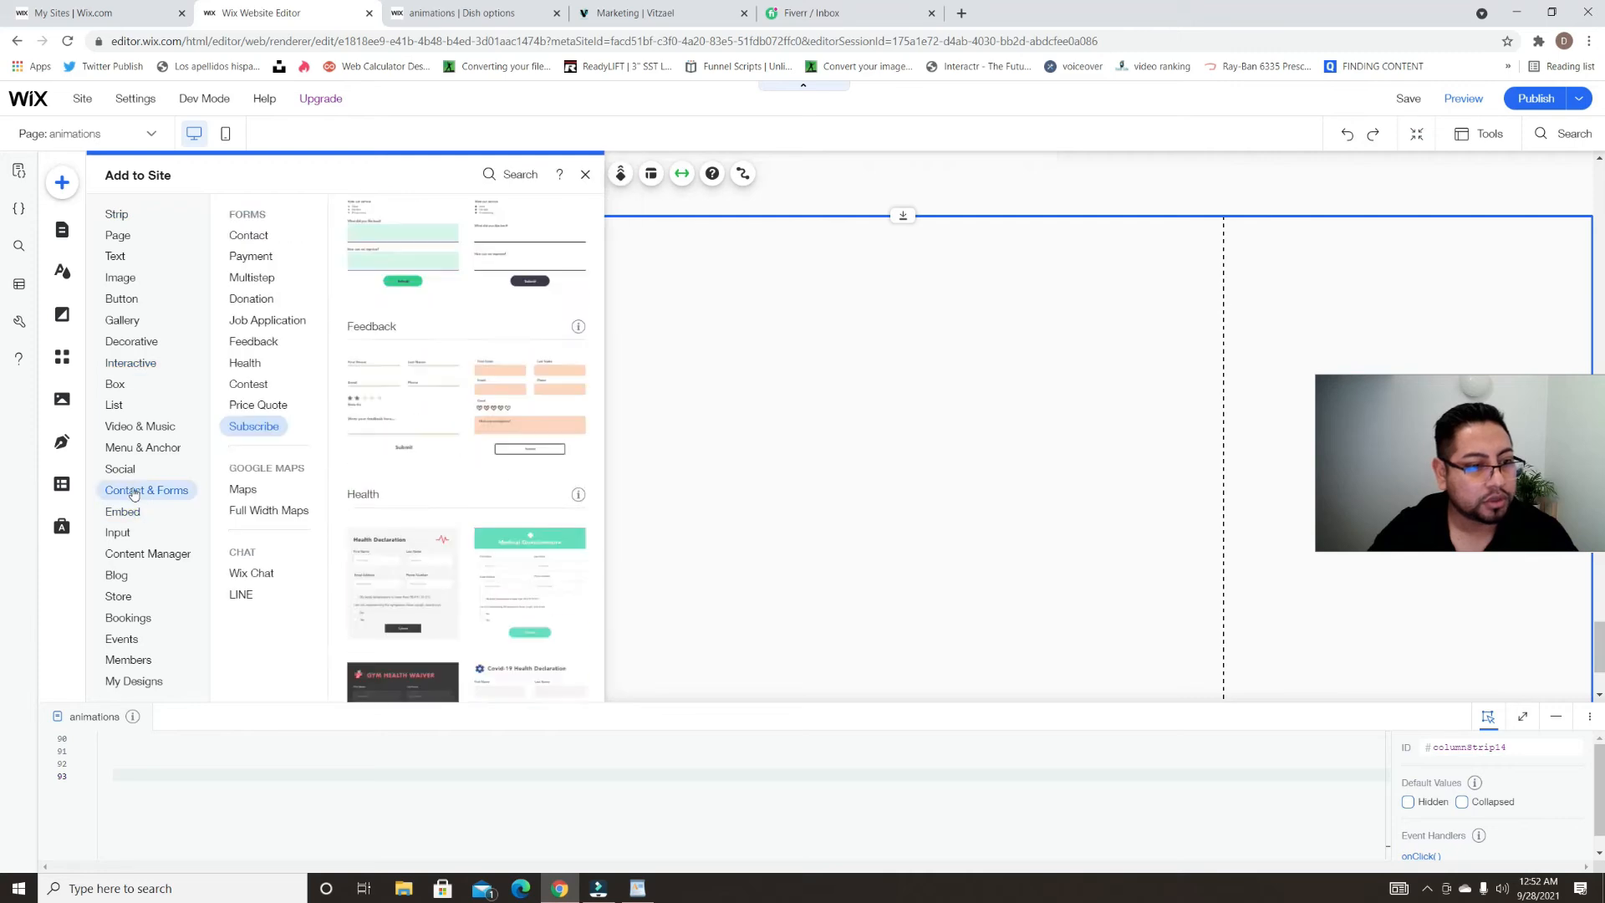
mouse_move(166, 514)
drag(507, 458, 876, 386)
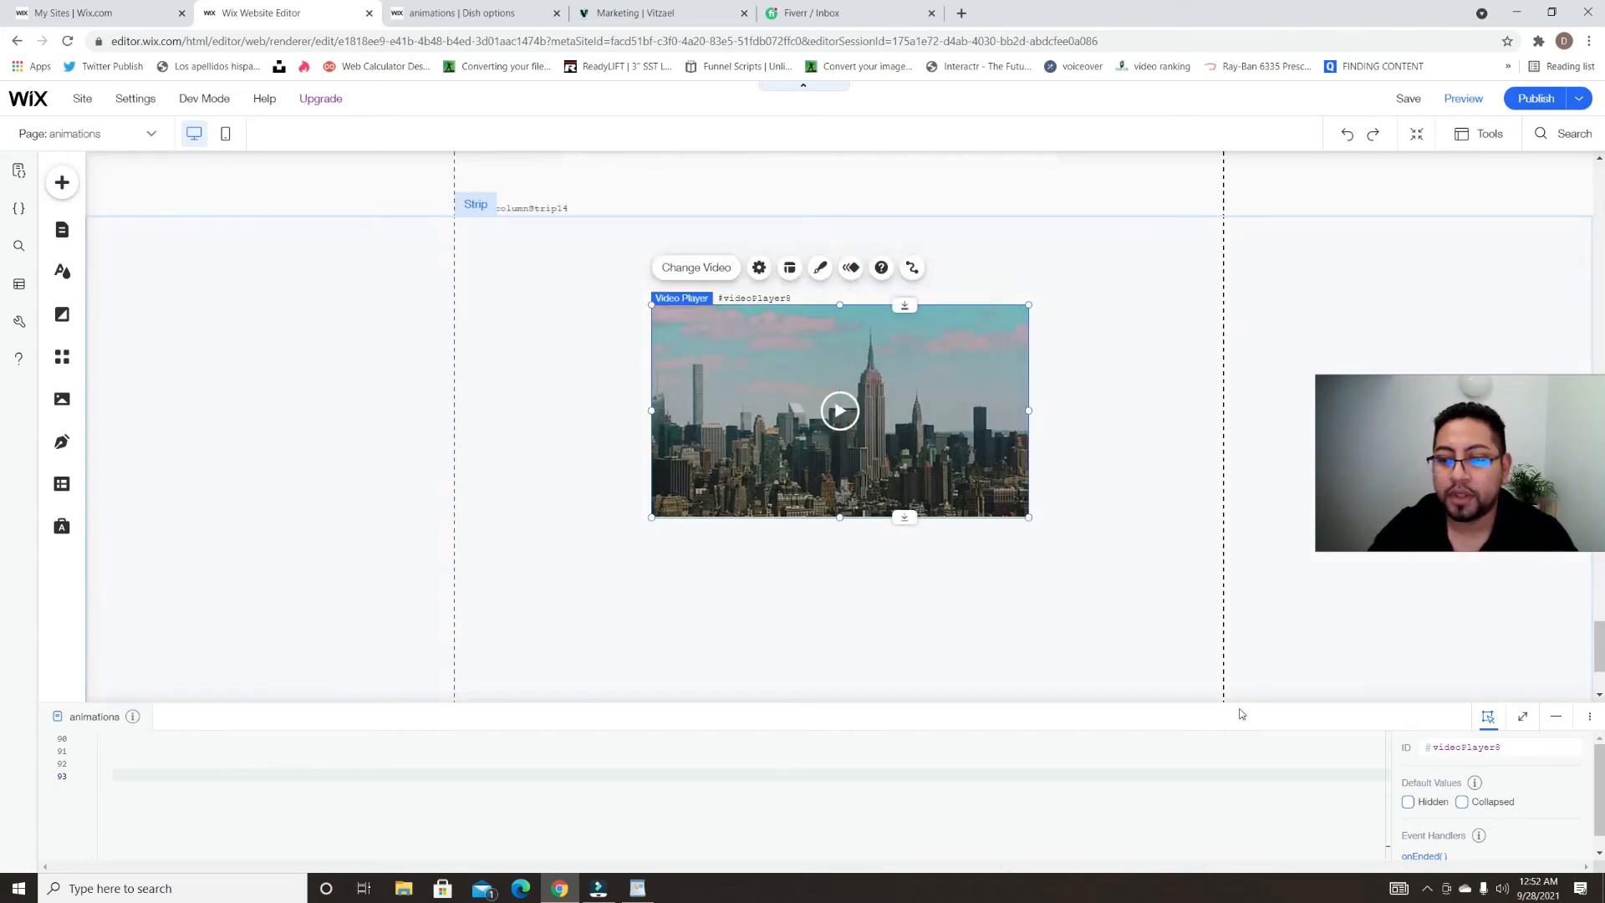
- Enlarge the code area, shift the new video player slightly down, and create its onPause event handler videoPlayer8_pause
drag(1237, 700, 1204, 501)
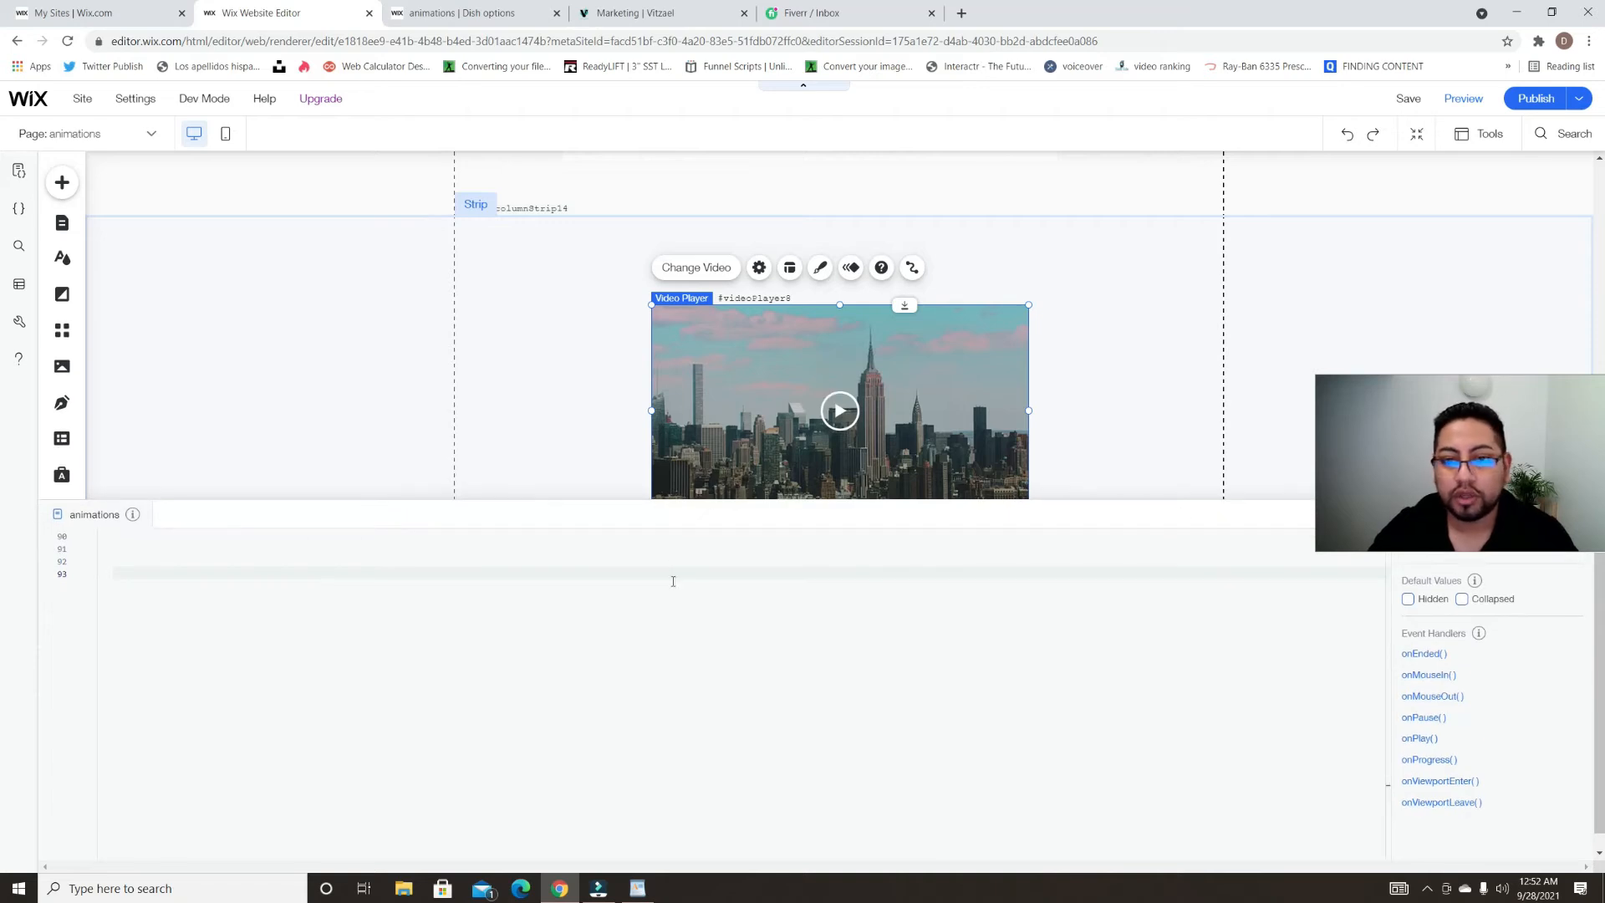
drag(1522, 472, 1482, 265)
click(1515, 545)
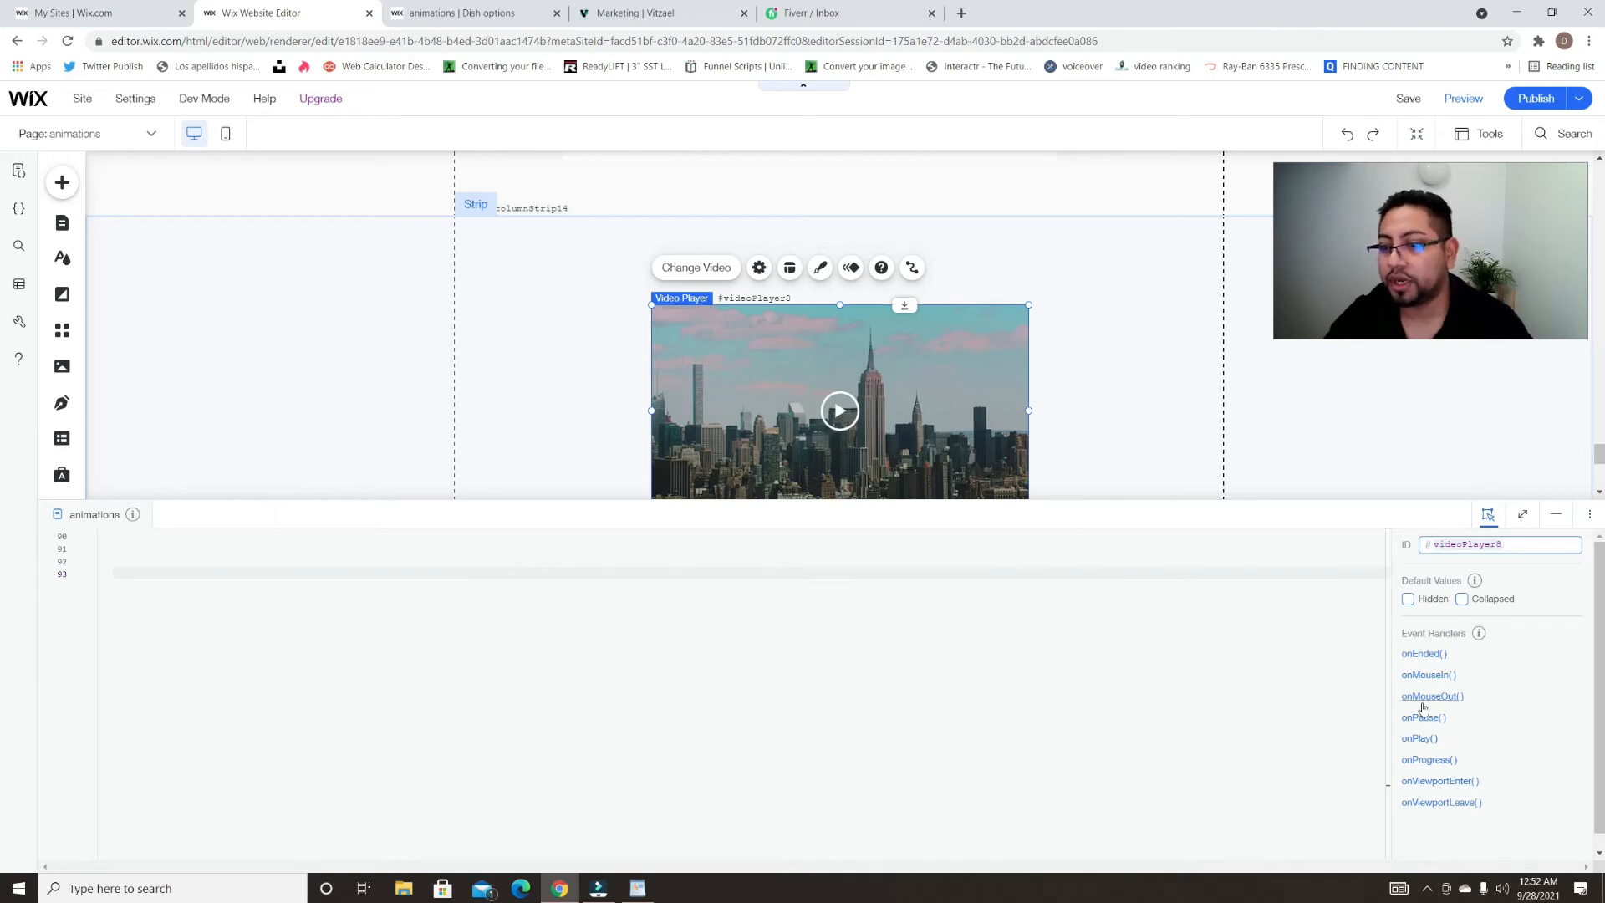
drag(993, 437, 995, 454)
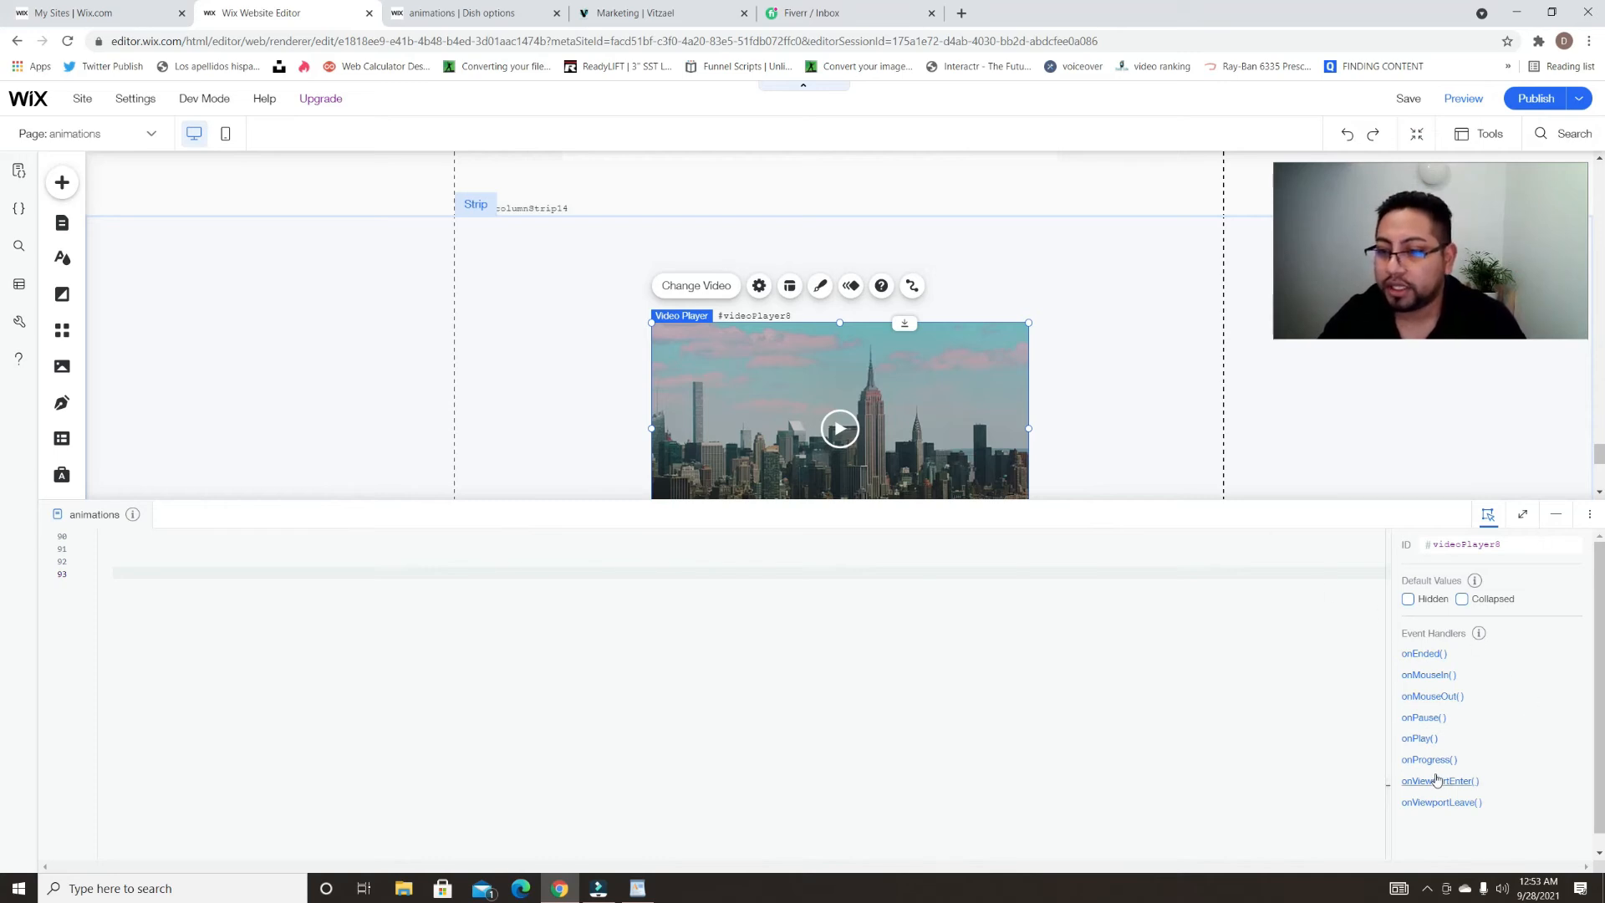
click(1423, 721)
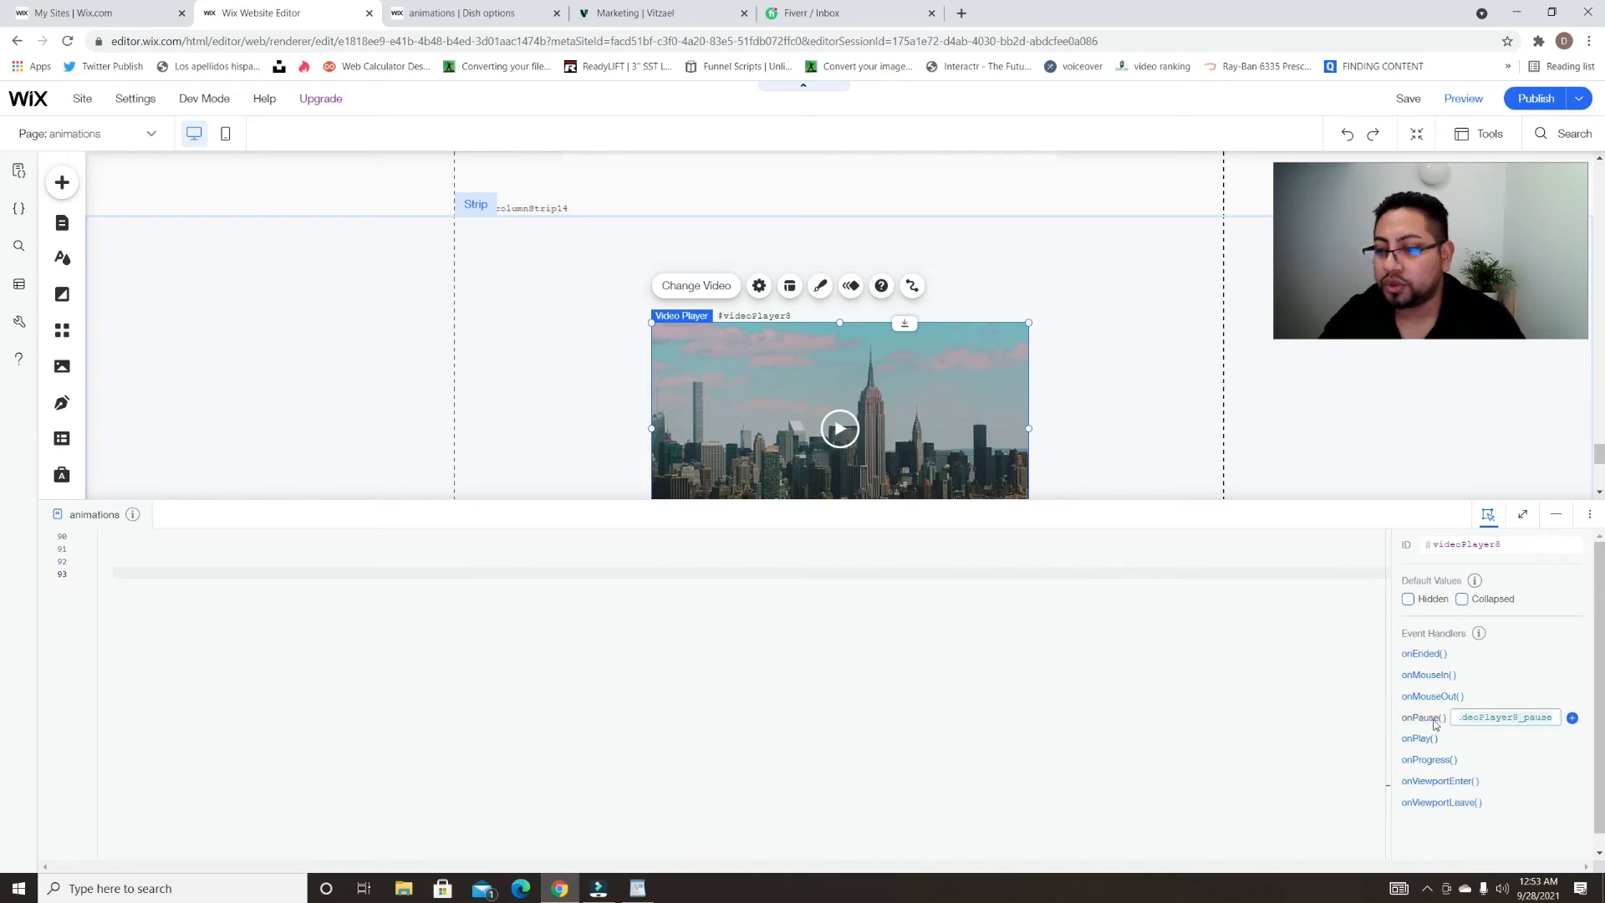
click(1572, 718)
scroll(162, 668, down, 1)
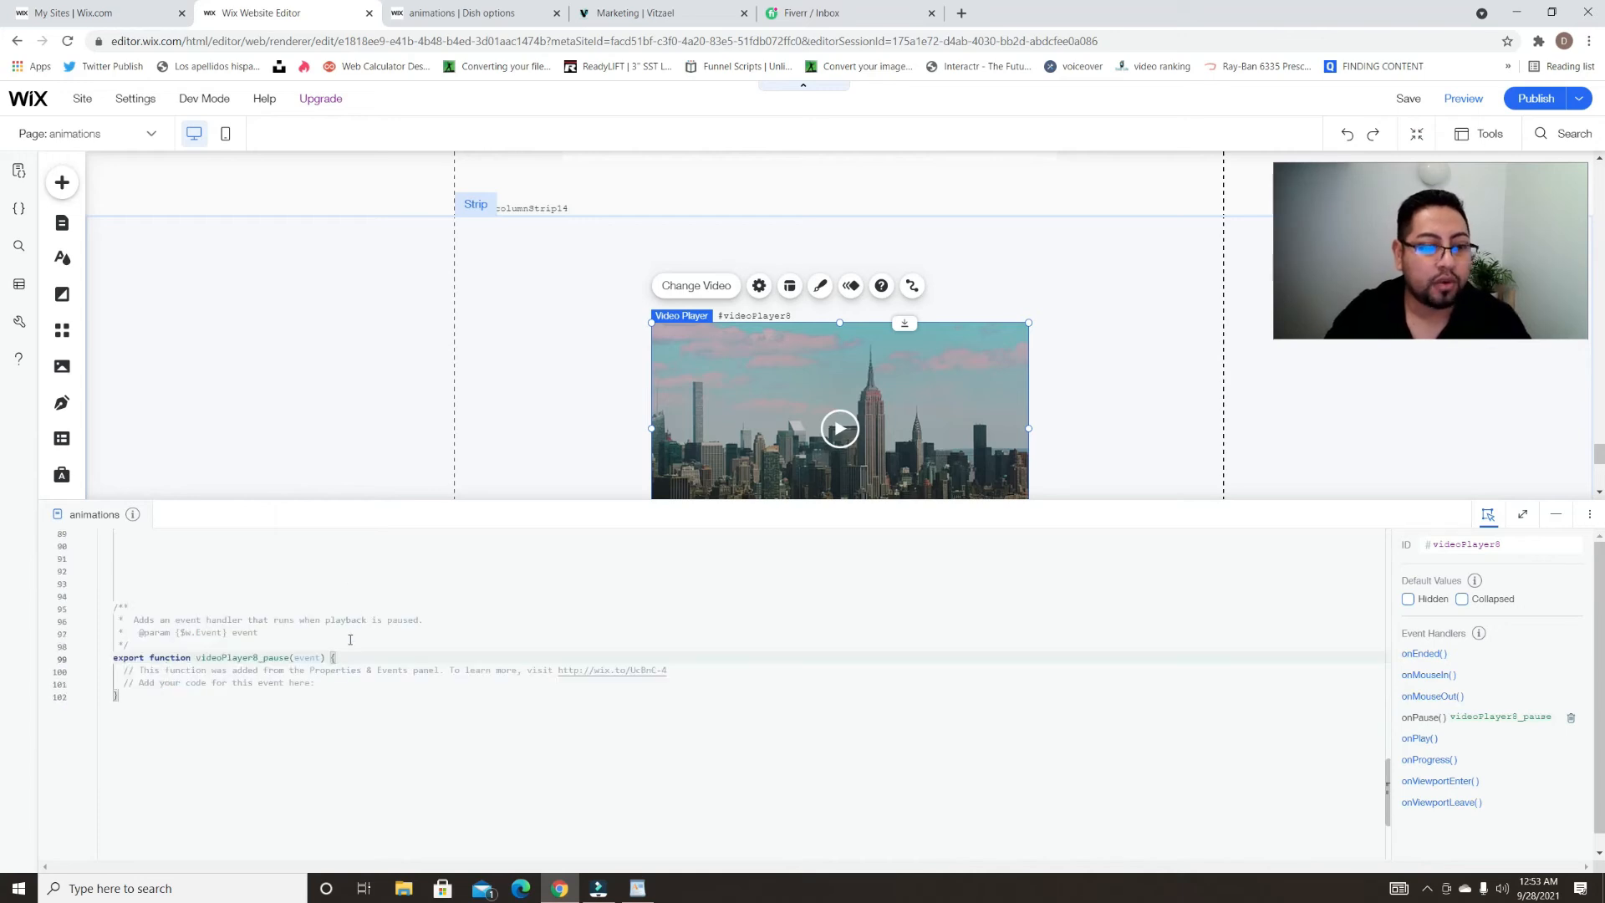
- Highlight the two placeholder comment lines inside the videoPlayer8_pause function to examine where custom code belongs
drag(341, 661, 333, 659)
click(124, 695)
click(125, 669)
drag(125, 669, 326, 686)
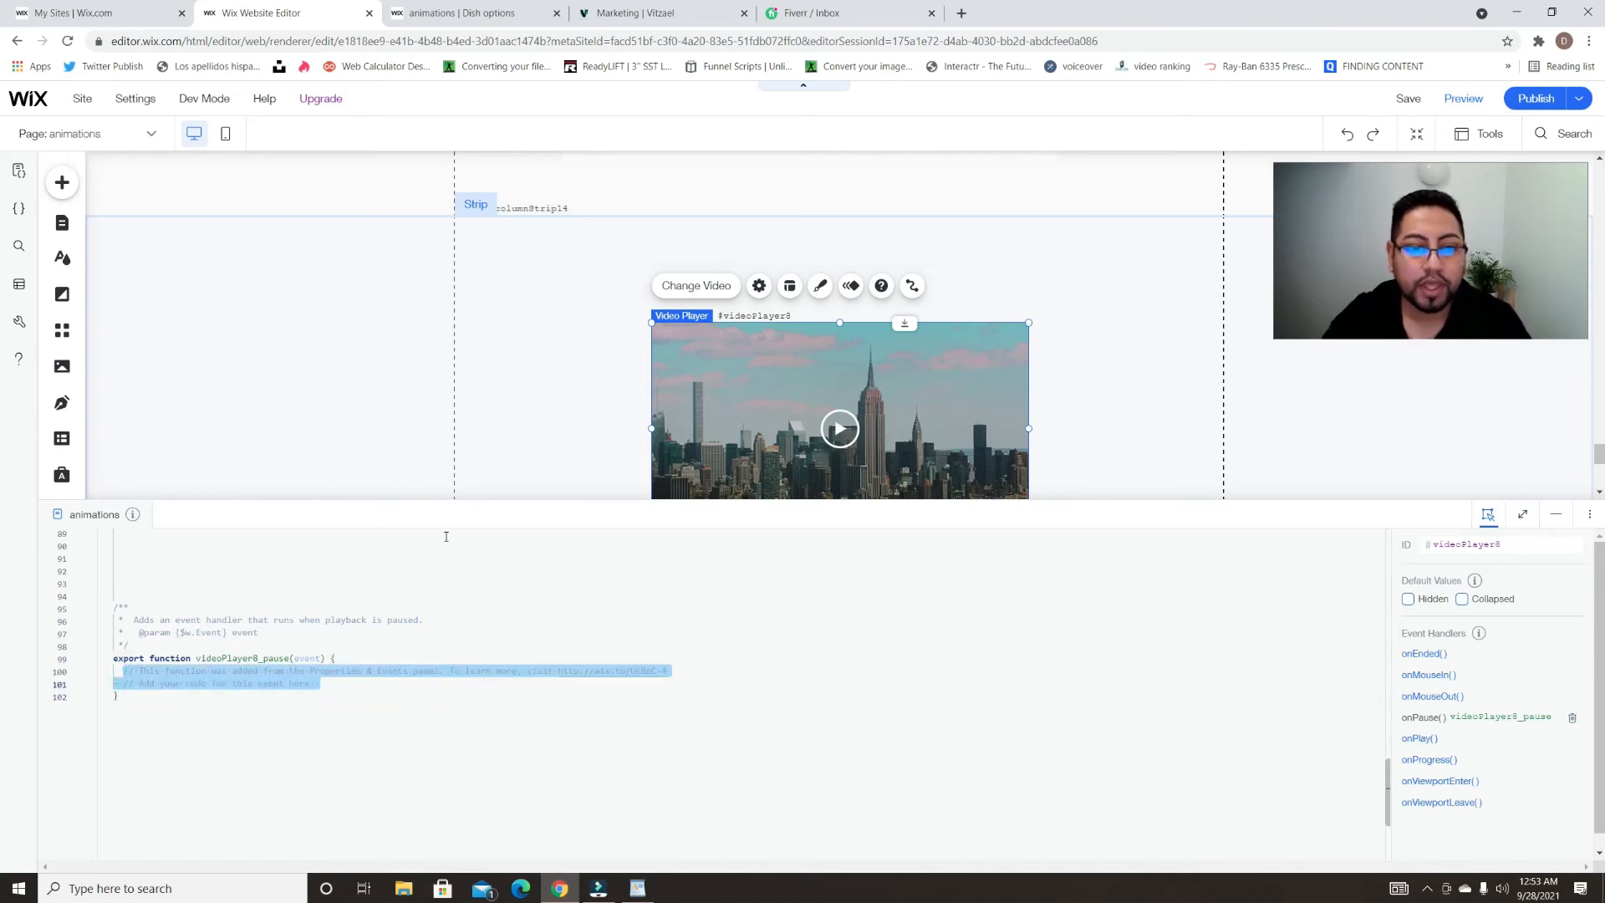
- Add the Unsplash photo of the tequila bottle and cocktail, and position it over the new skyline video in the strip
click(66, 190)
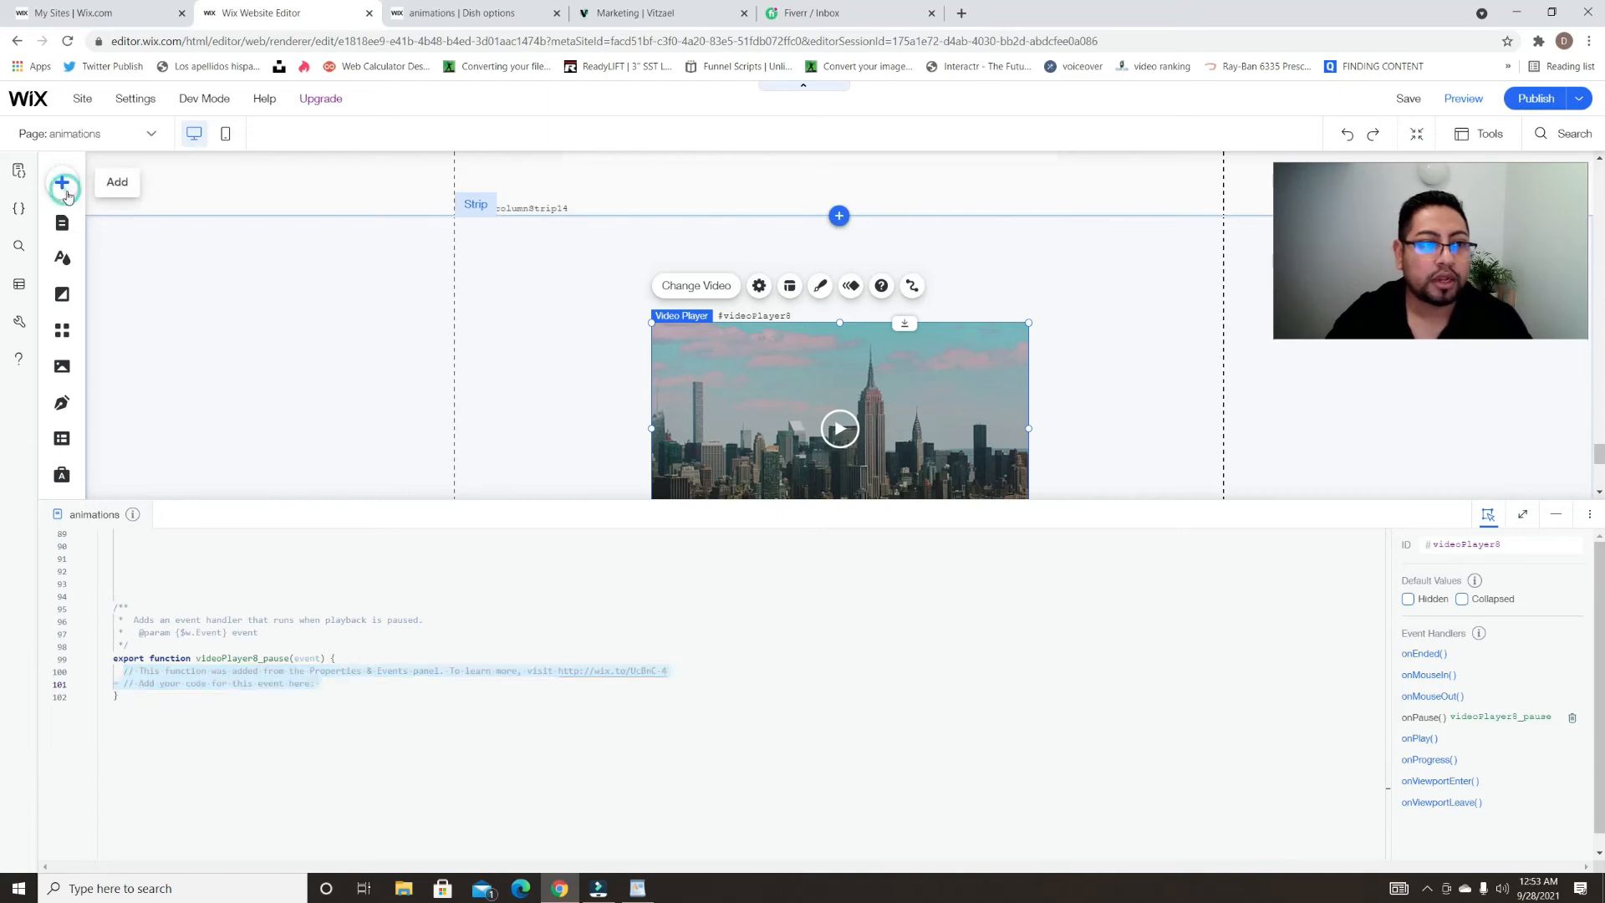
click(133, 289)
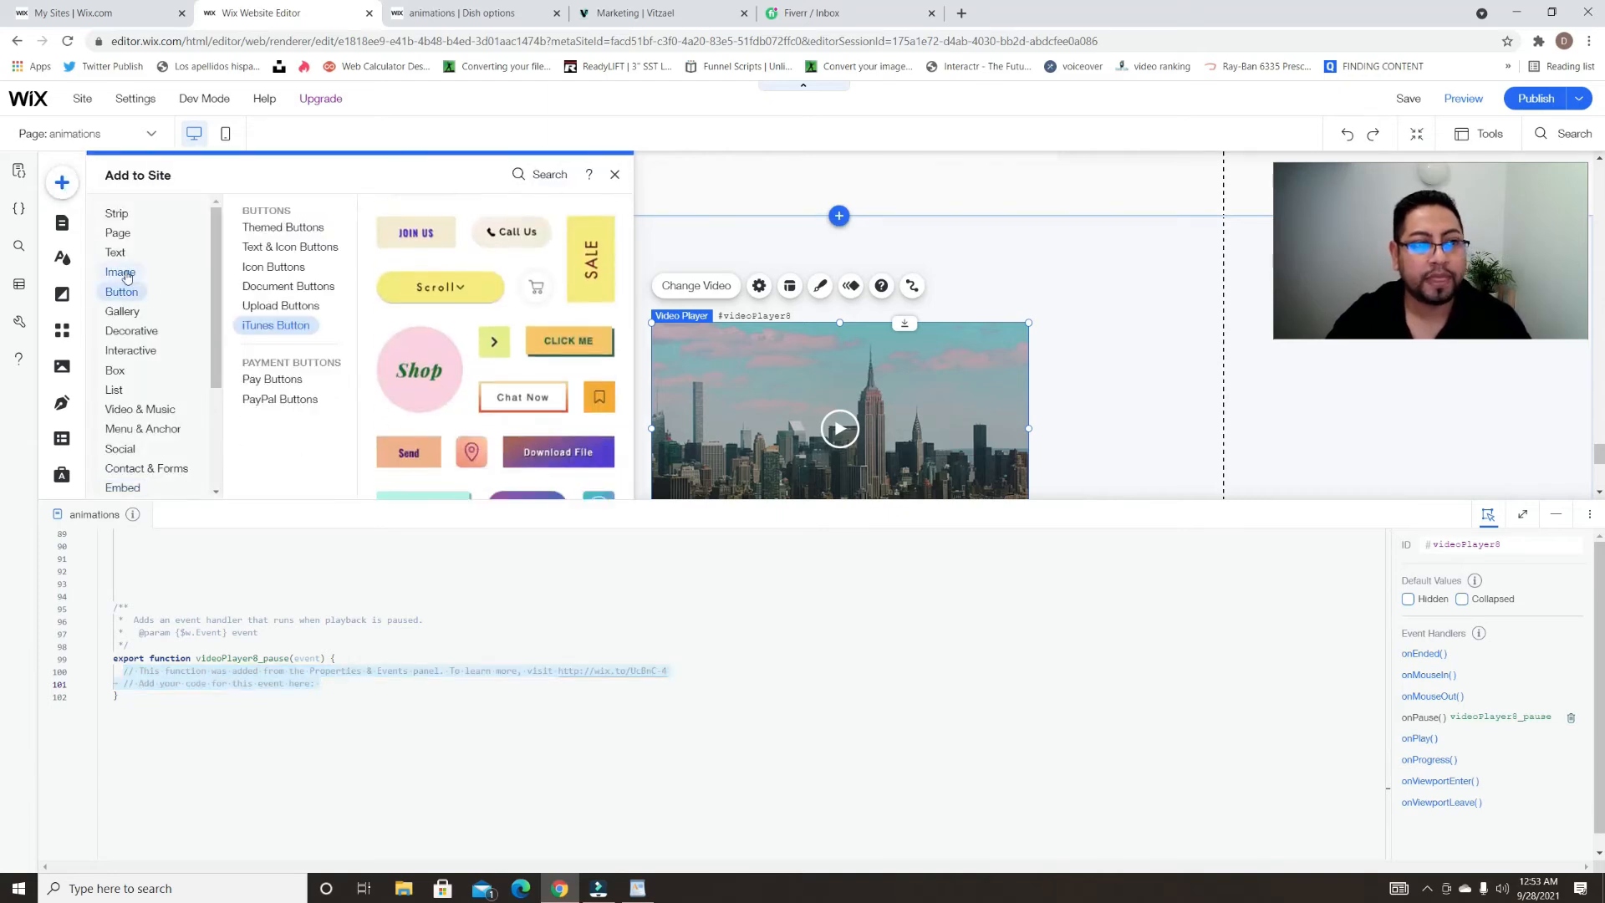
click(119, 271)
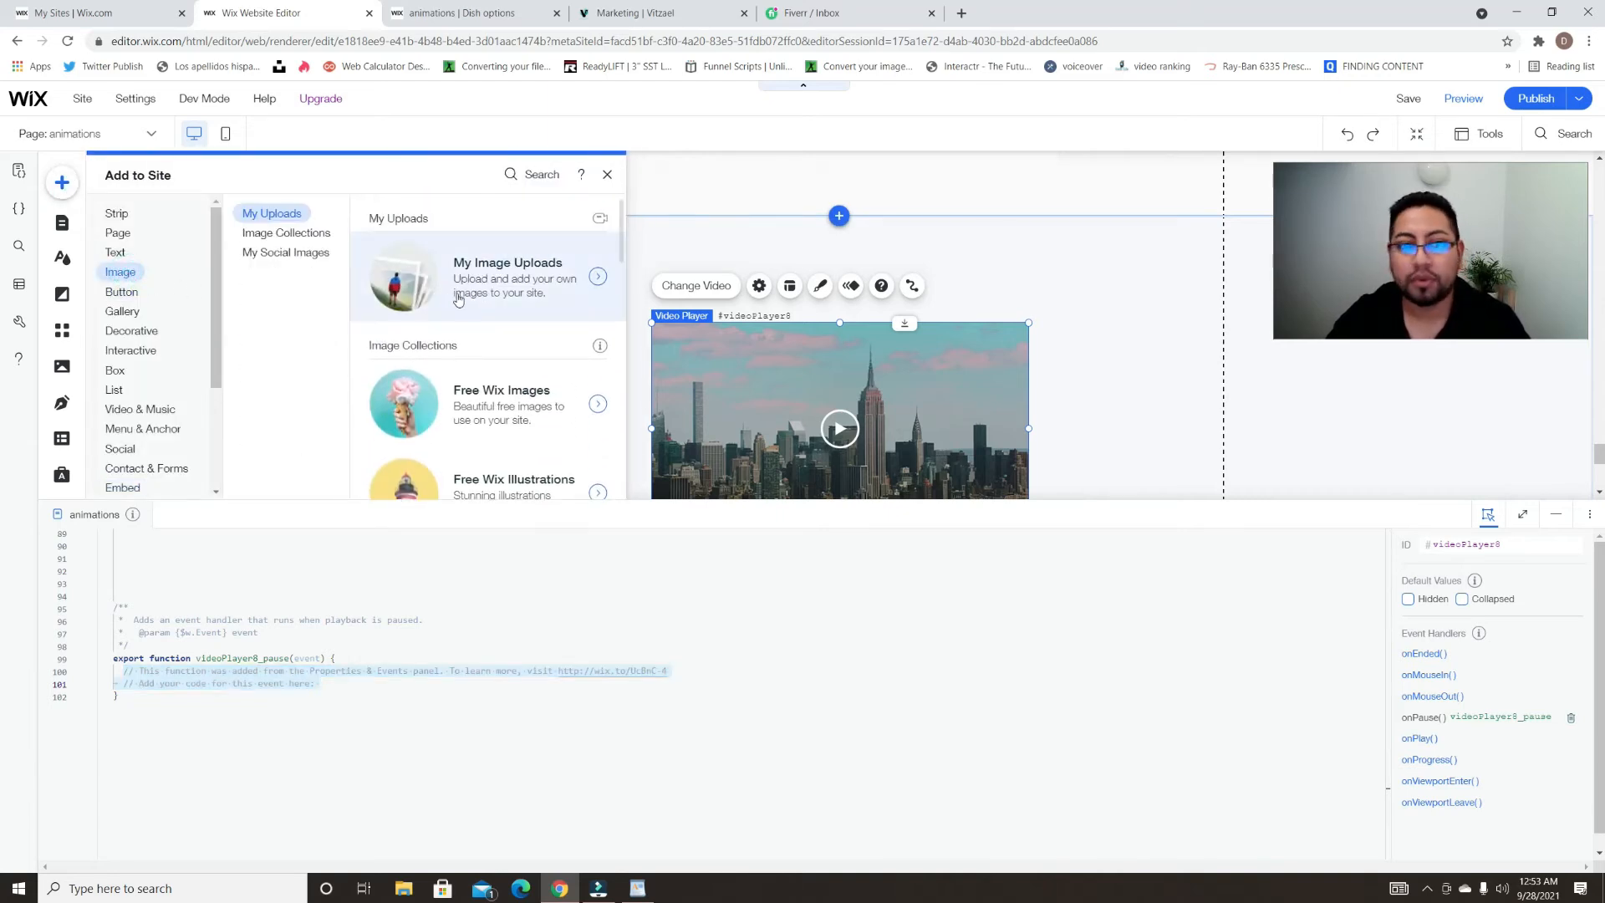
click(493, 310)
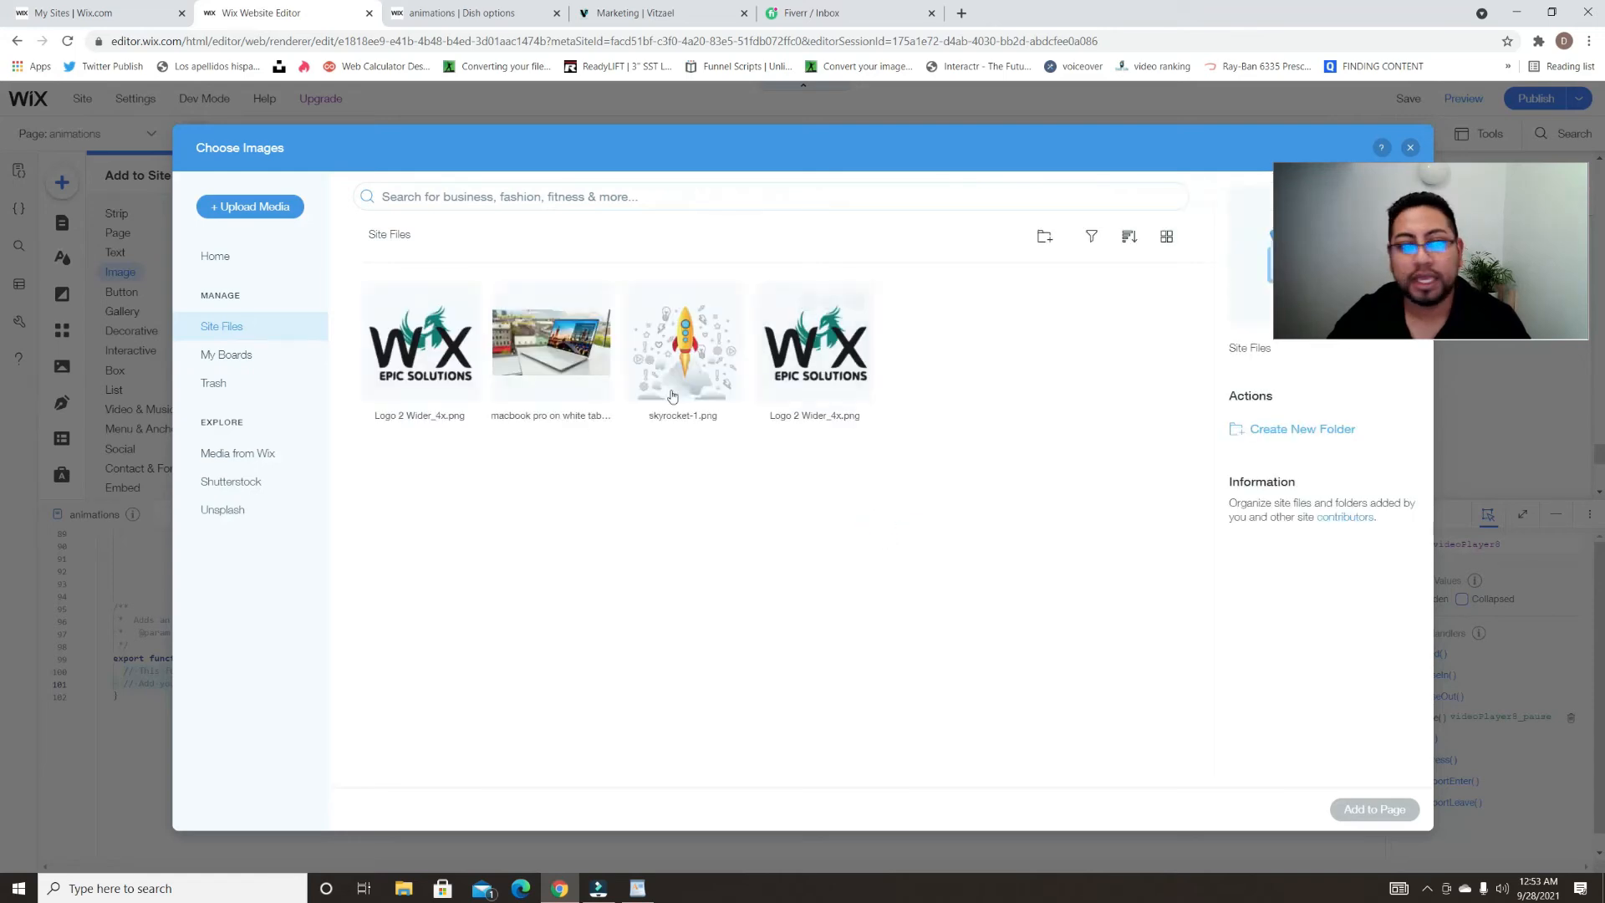
click(228, 514)
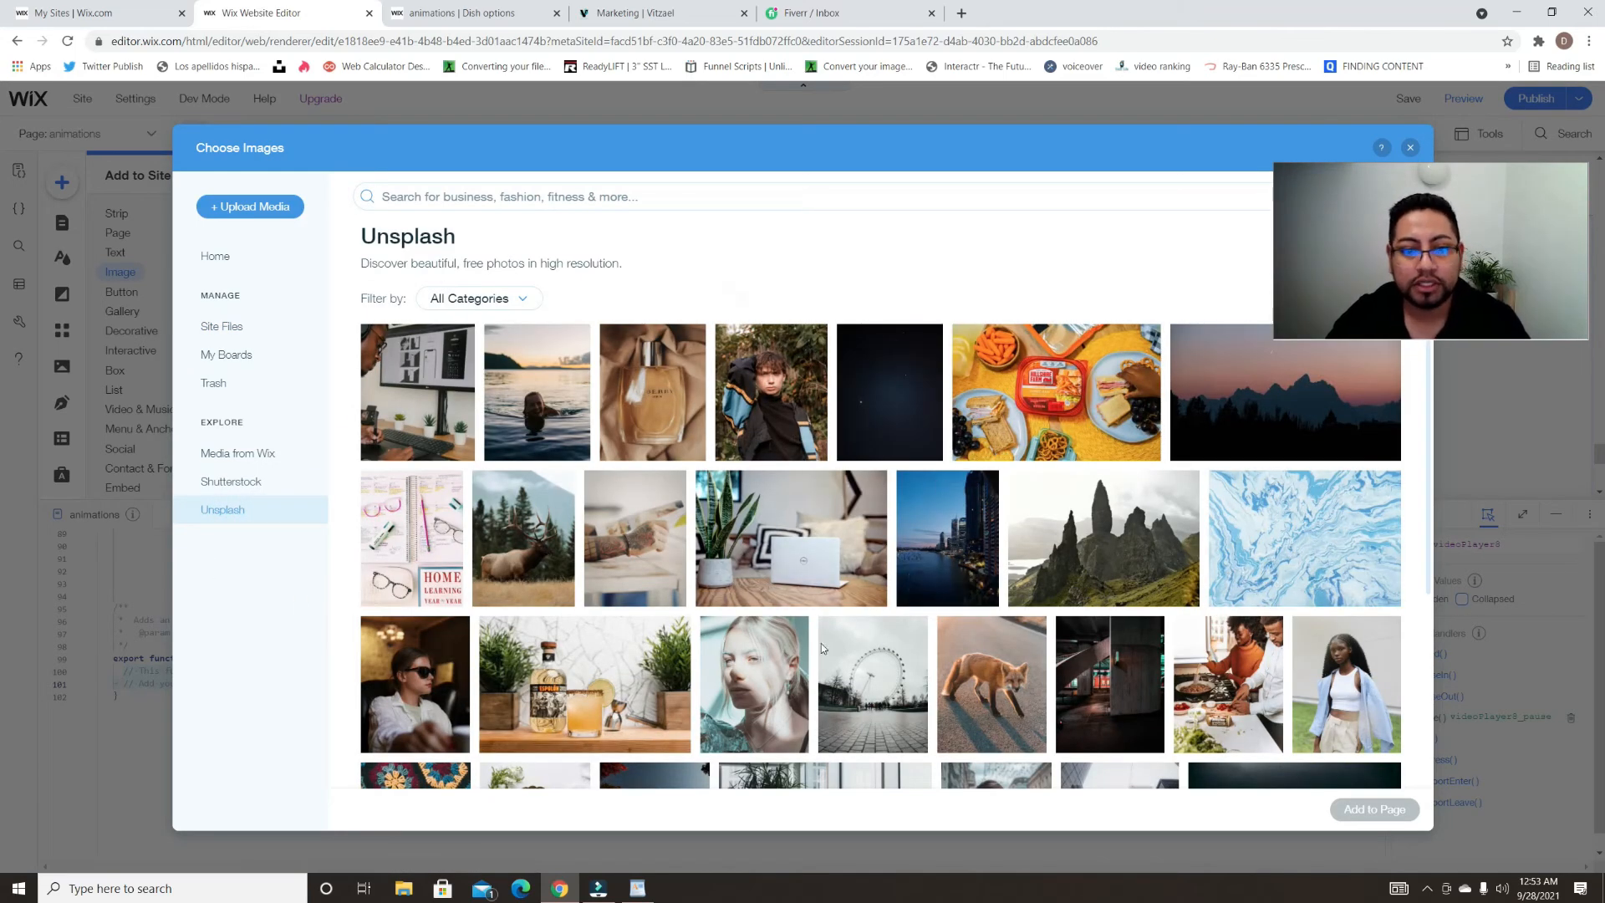
scroll(560, 685, down, 3)
click(585, 468)
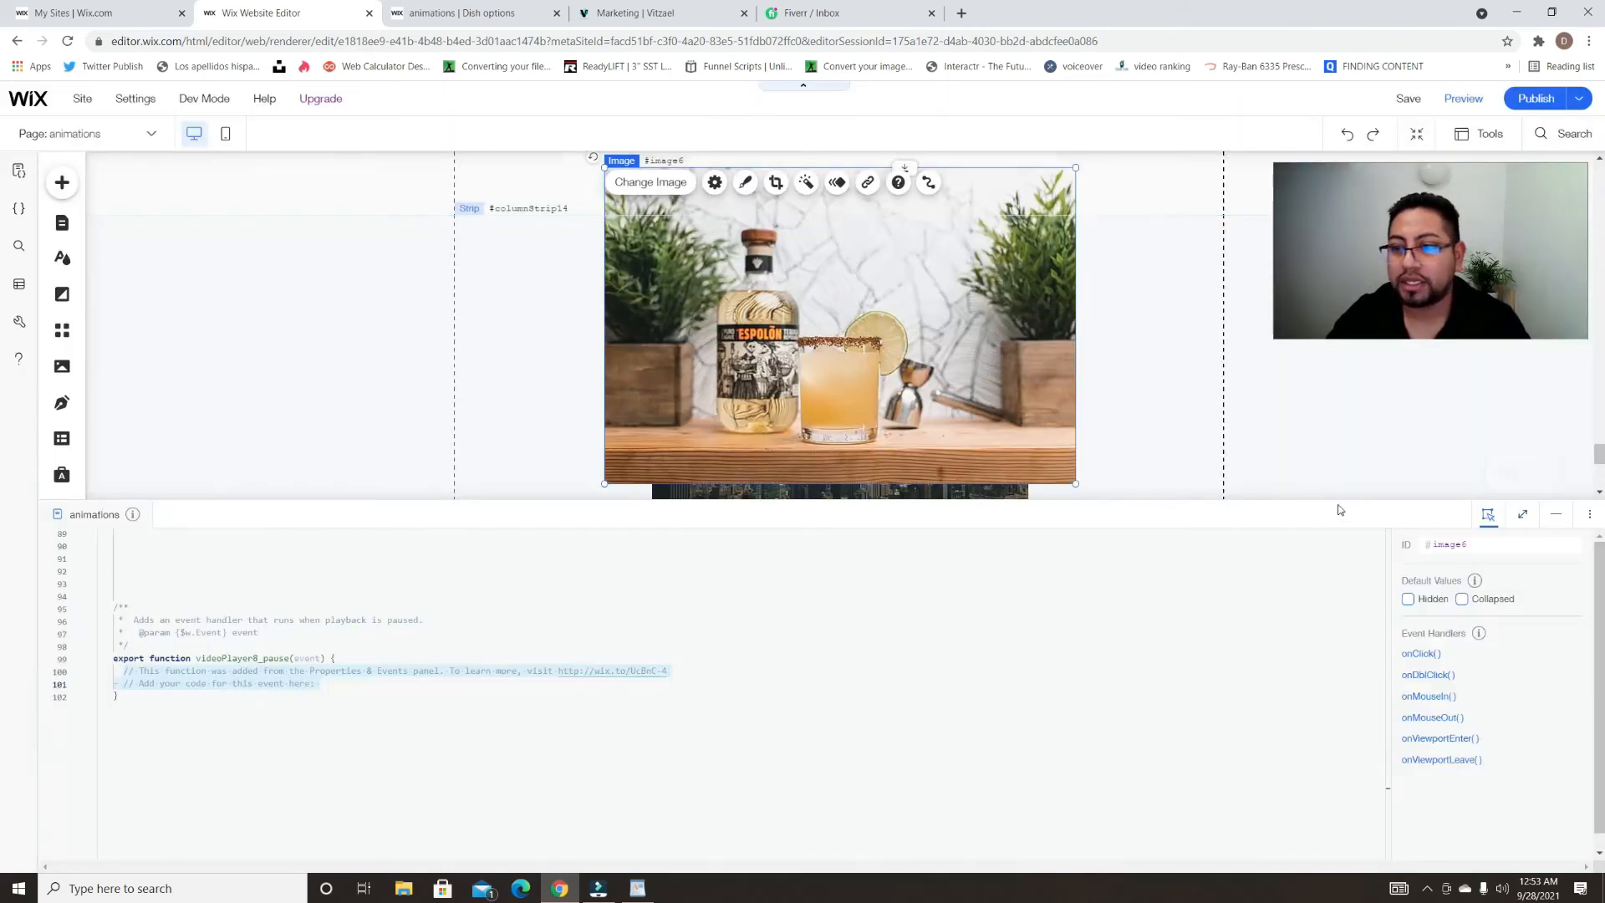
drag(1335, 505, 1329, 648)
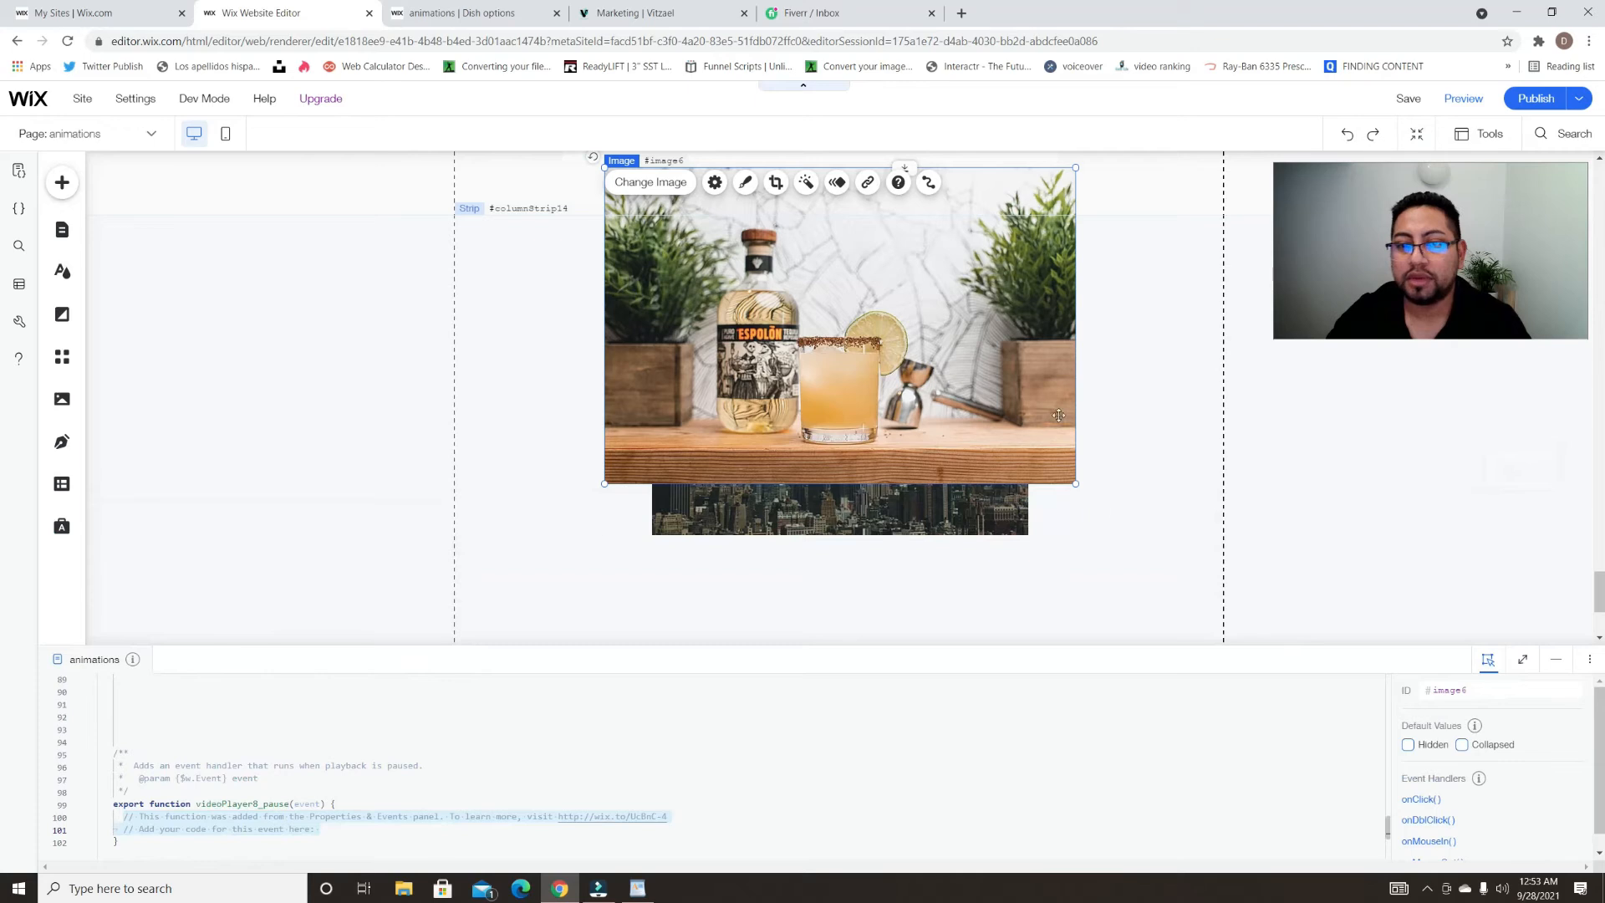
drag(1028, 378, 1026, 524)
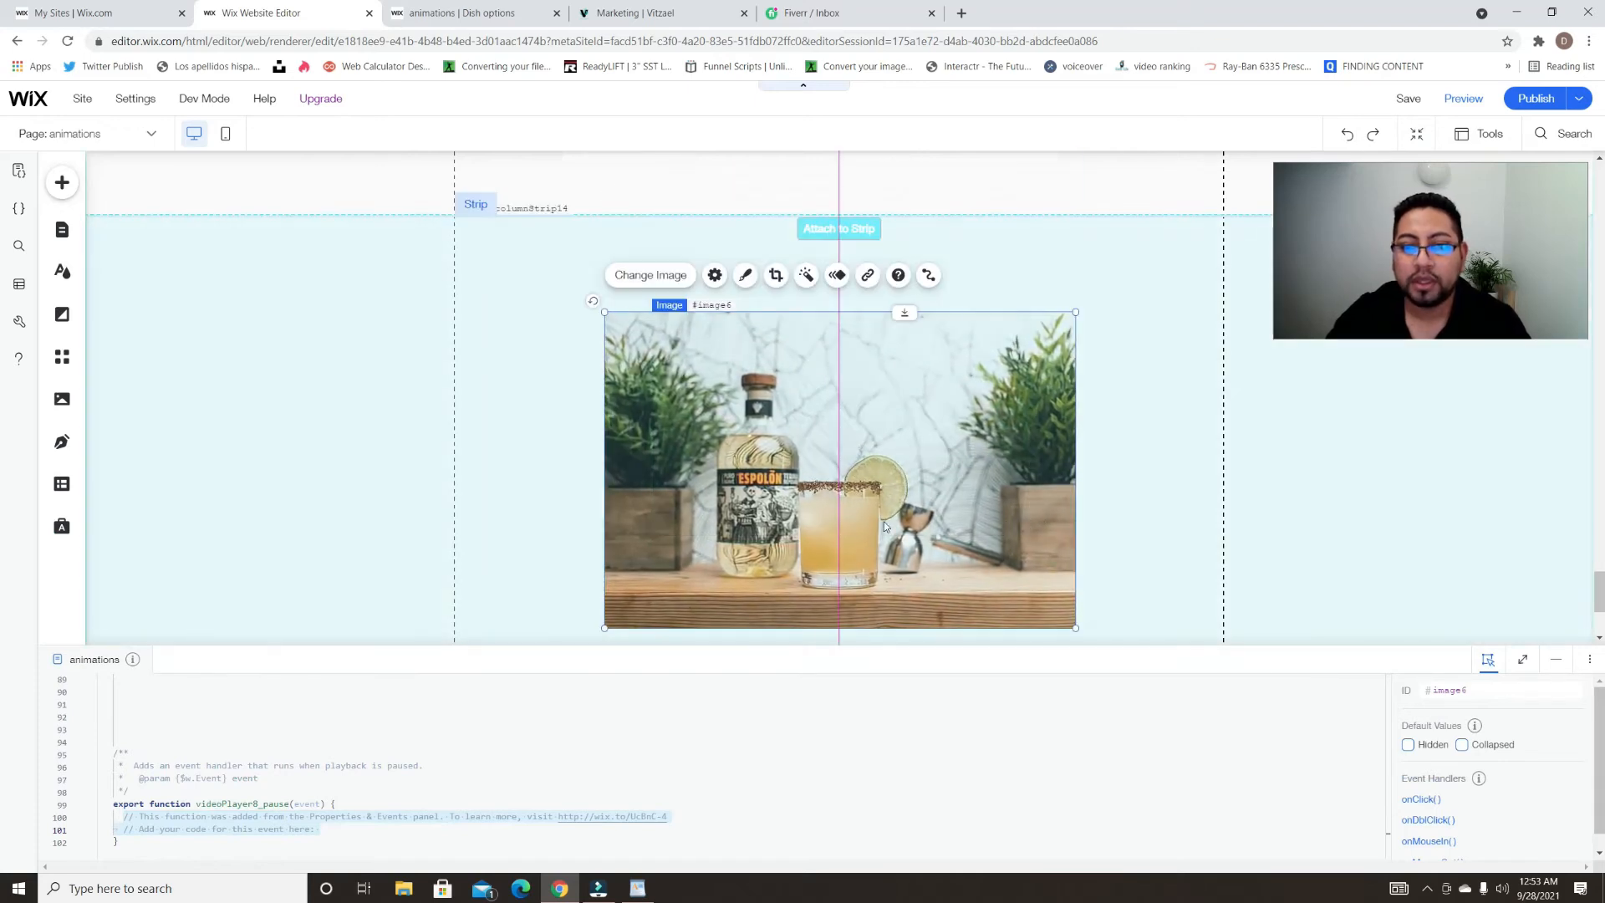
- Open the cocktail image for adjustment in Photo Studio and look through the available overlays
click(716, 275)
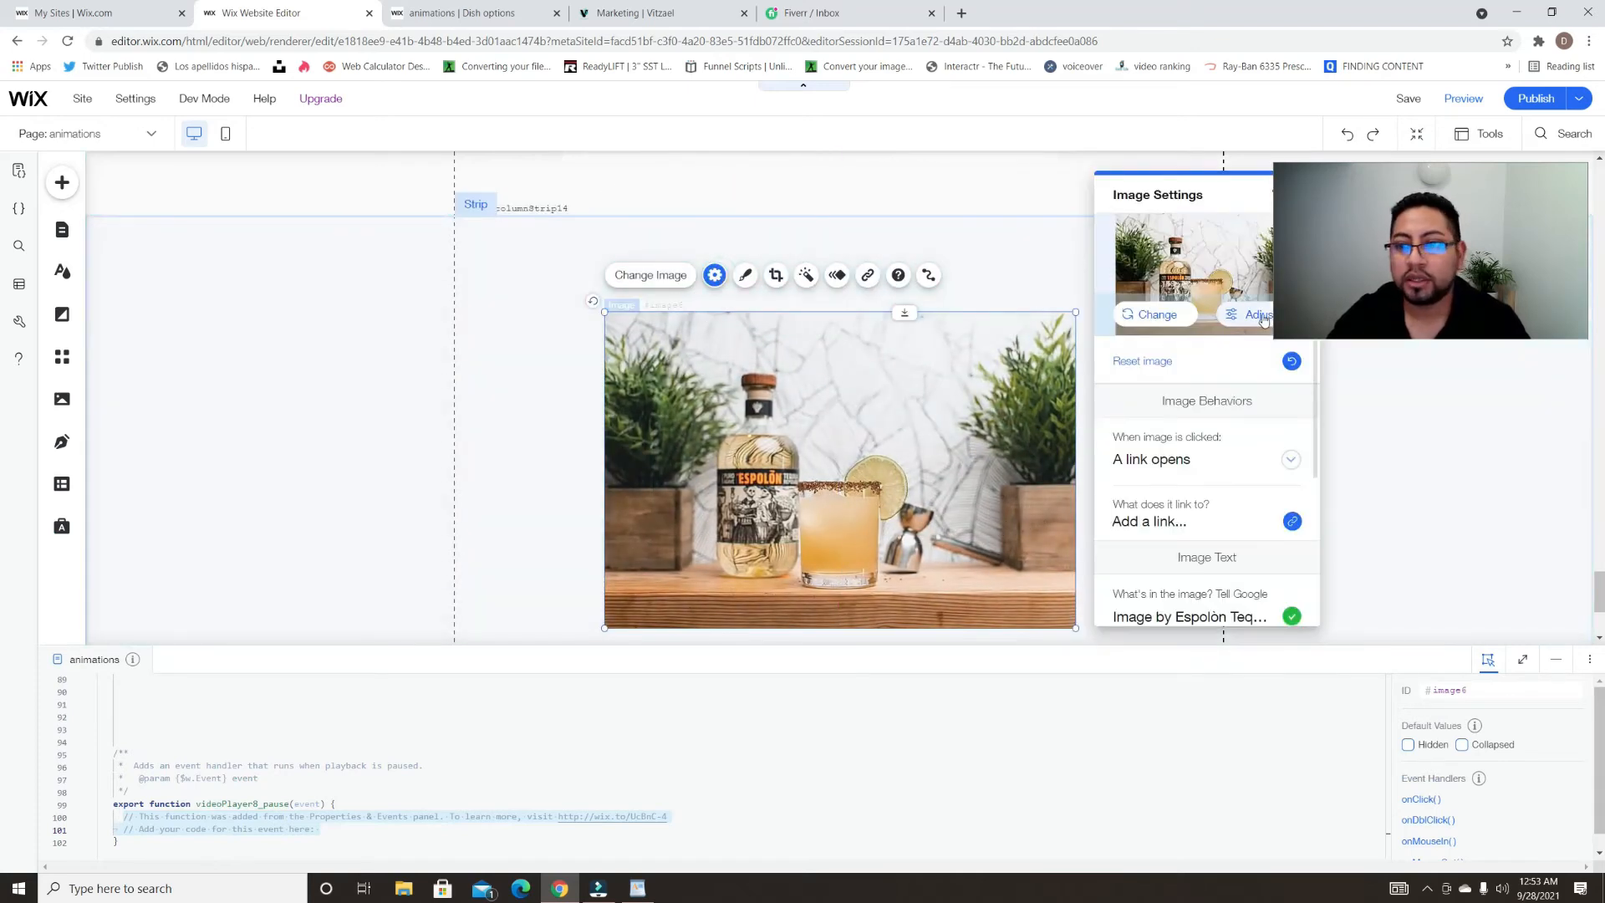
click(1259, 332)
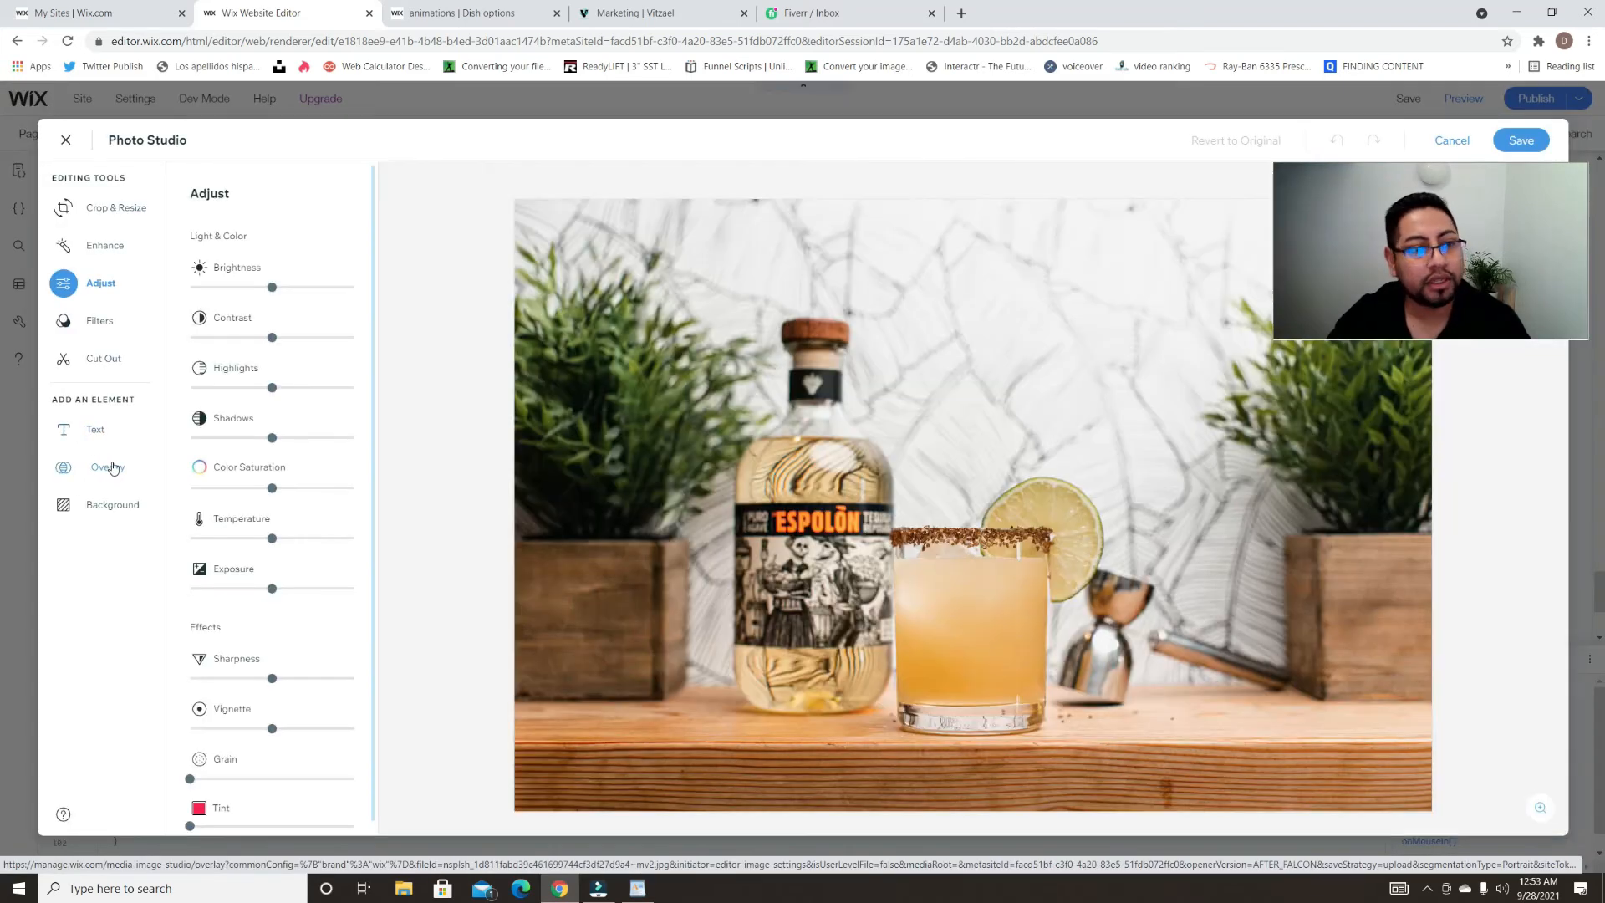
click(111, 469)
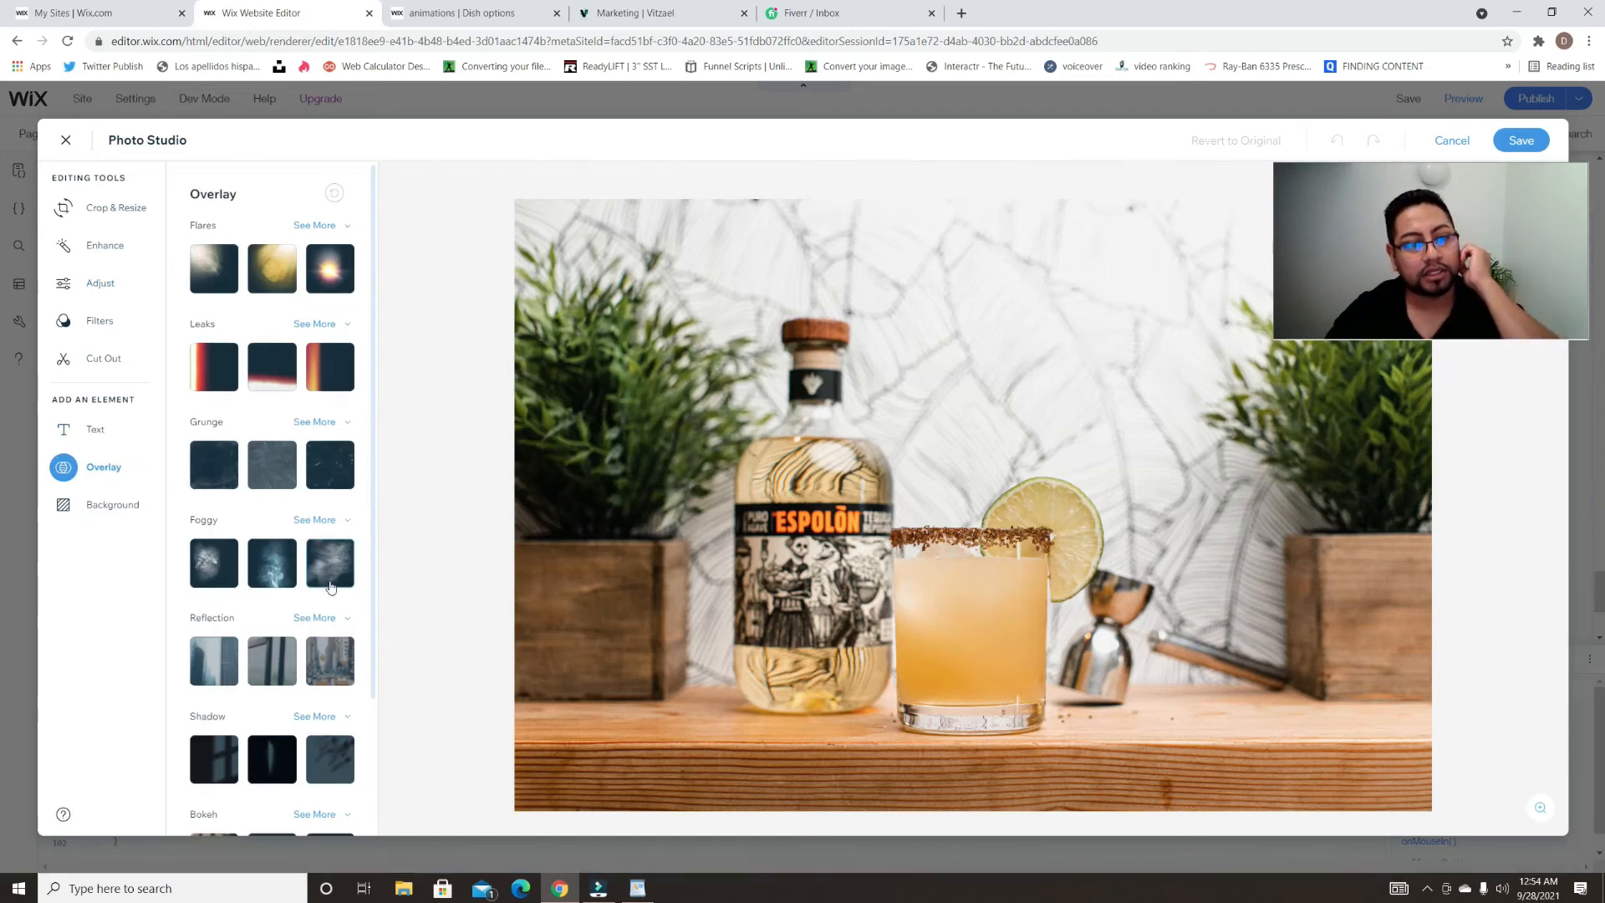
scroll(326, 625, down, 3)
scroll(326, 625, up, 3)
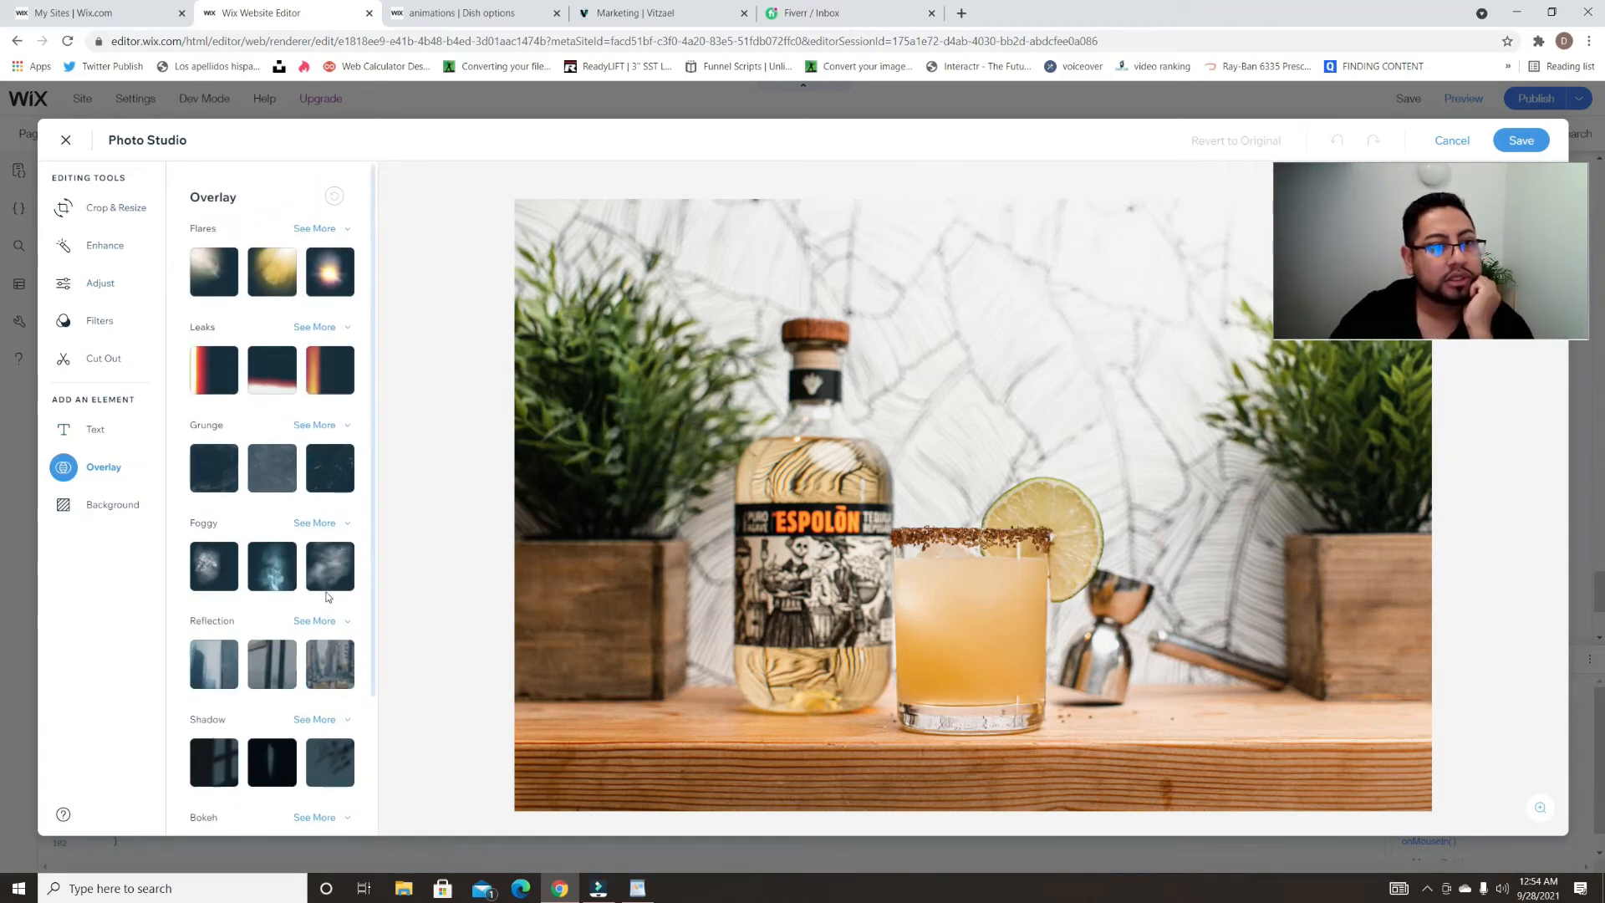
- Apply the first light grey Stages background behind the cocktail photo and reduce the photo's opacity to below half
click(118, 504)
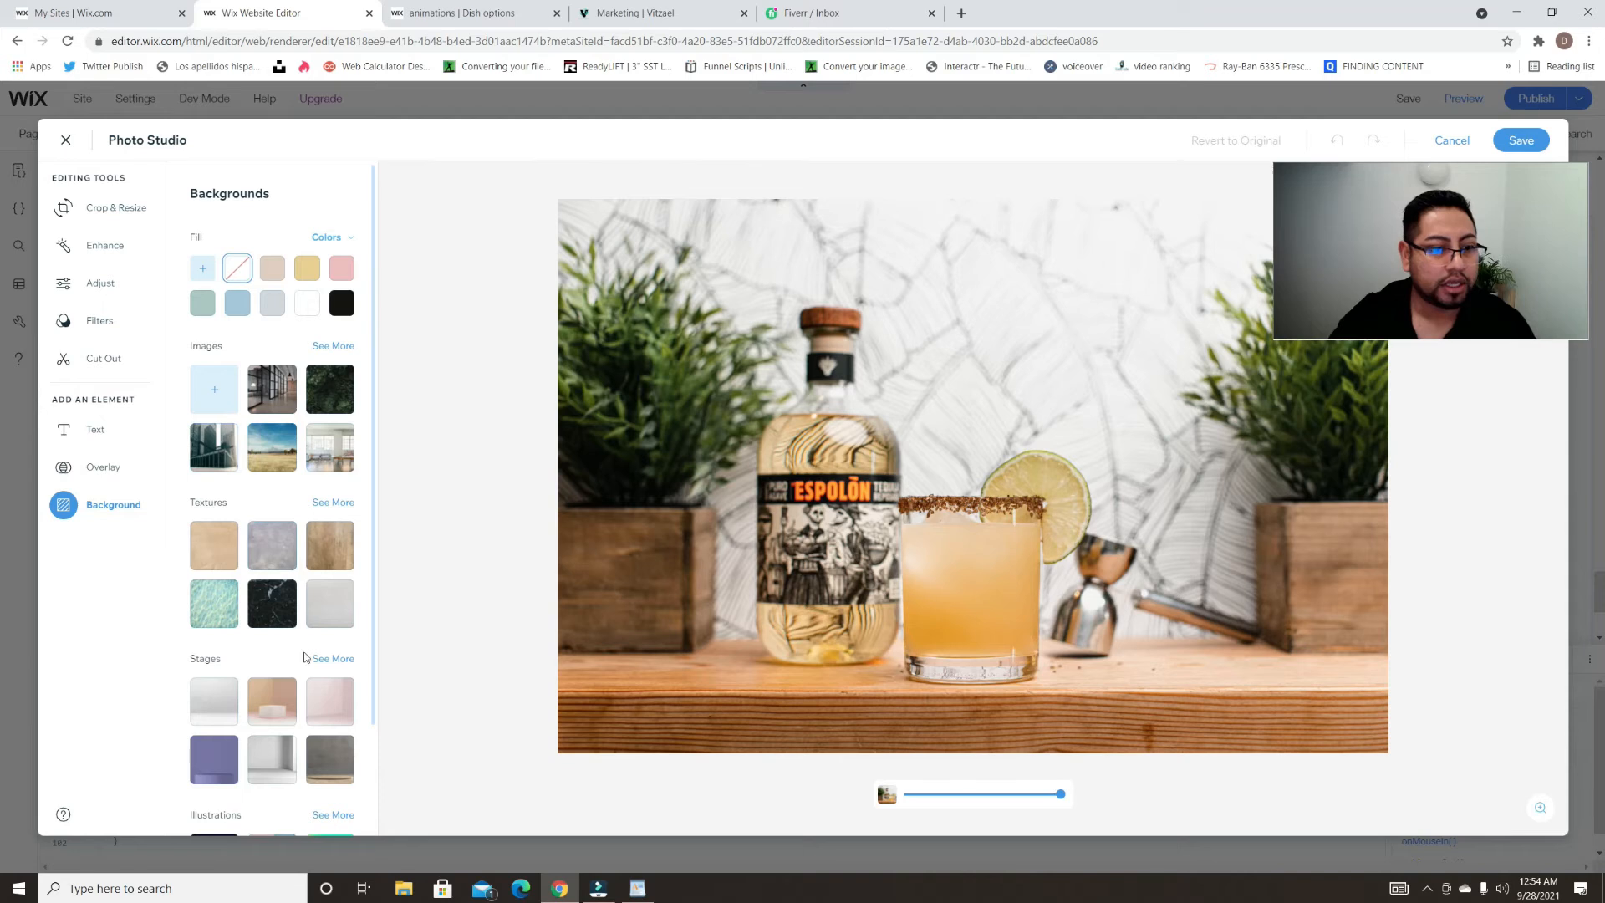
scroll(276, 648, down, 1)
click(228, 623)
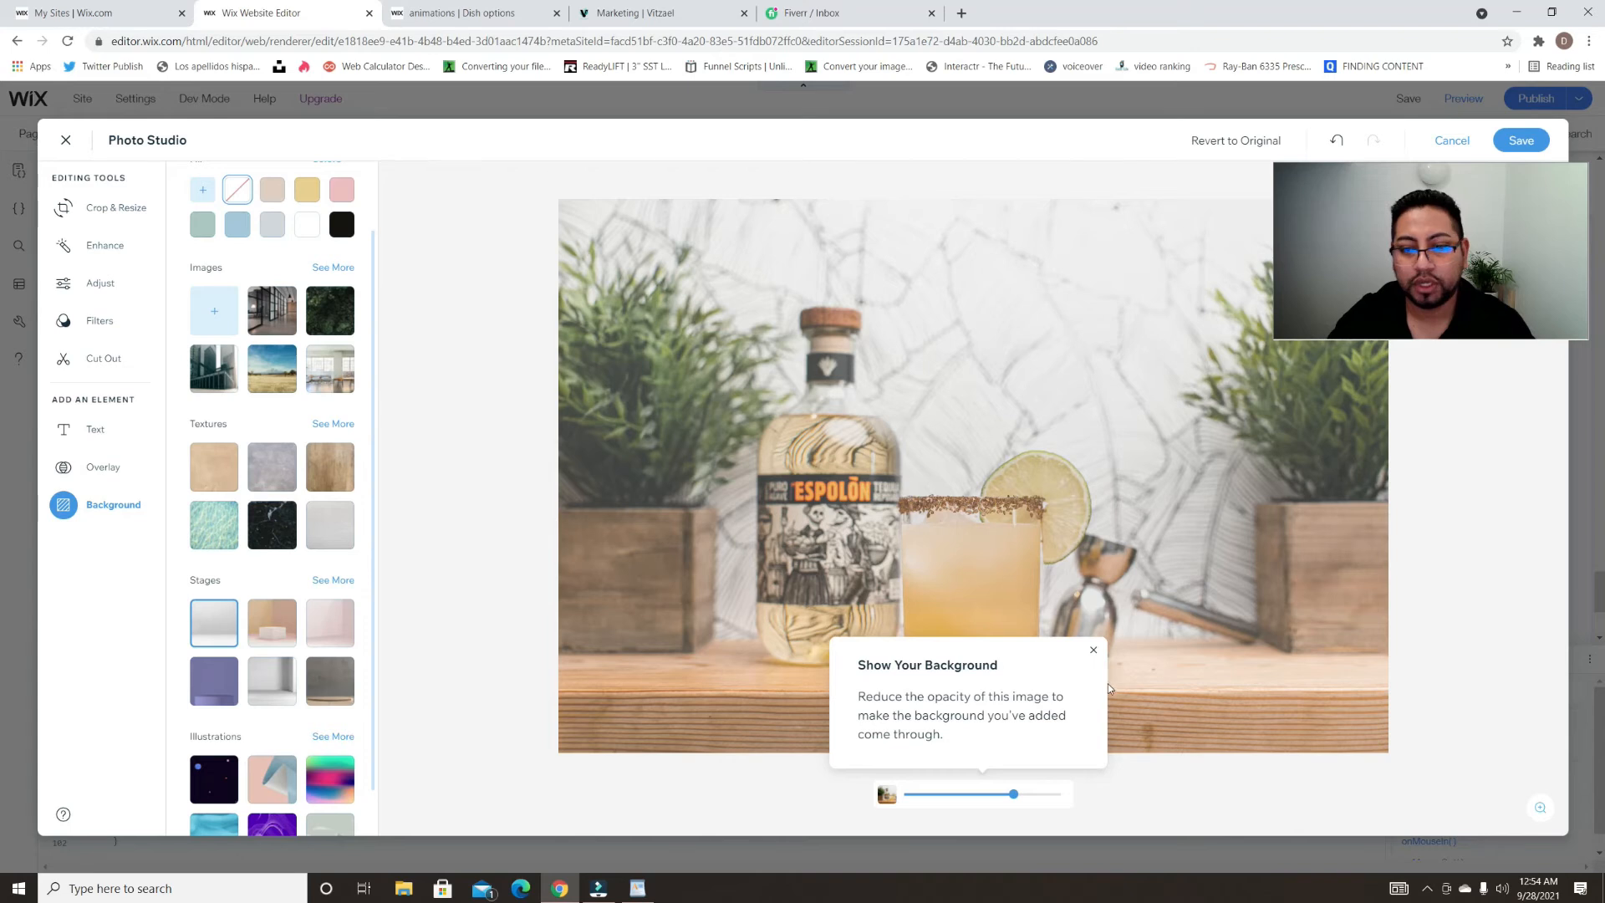
click(1094, 652)
drag(1021, 796, 965, 820)
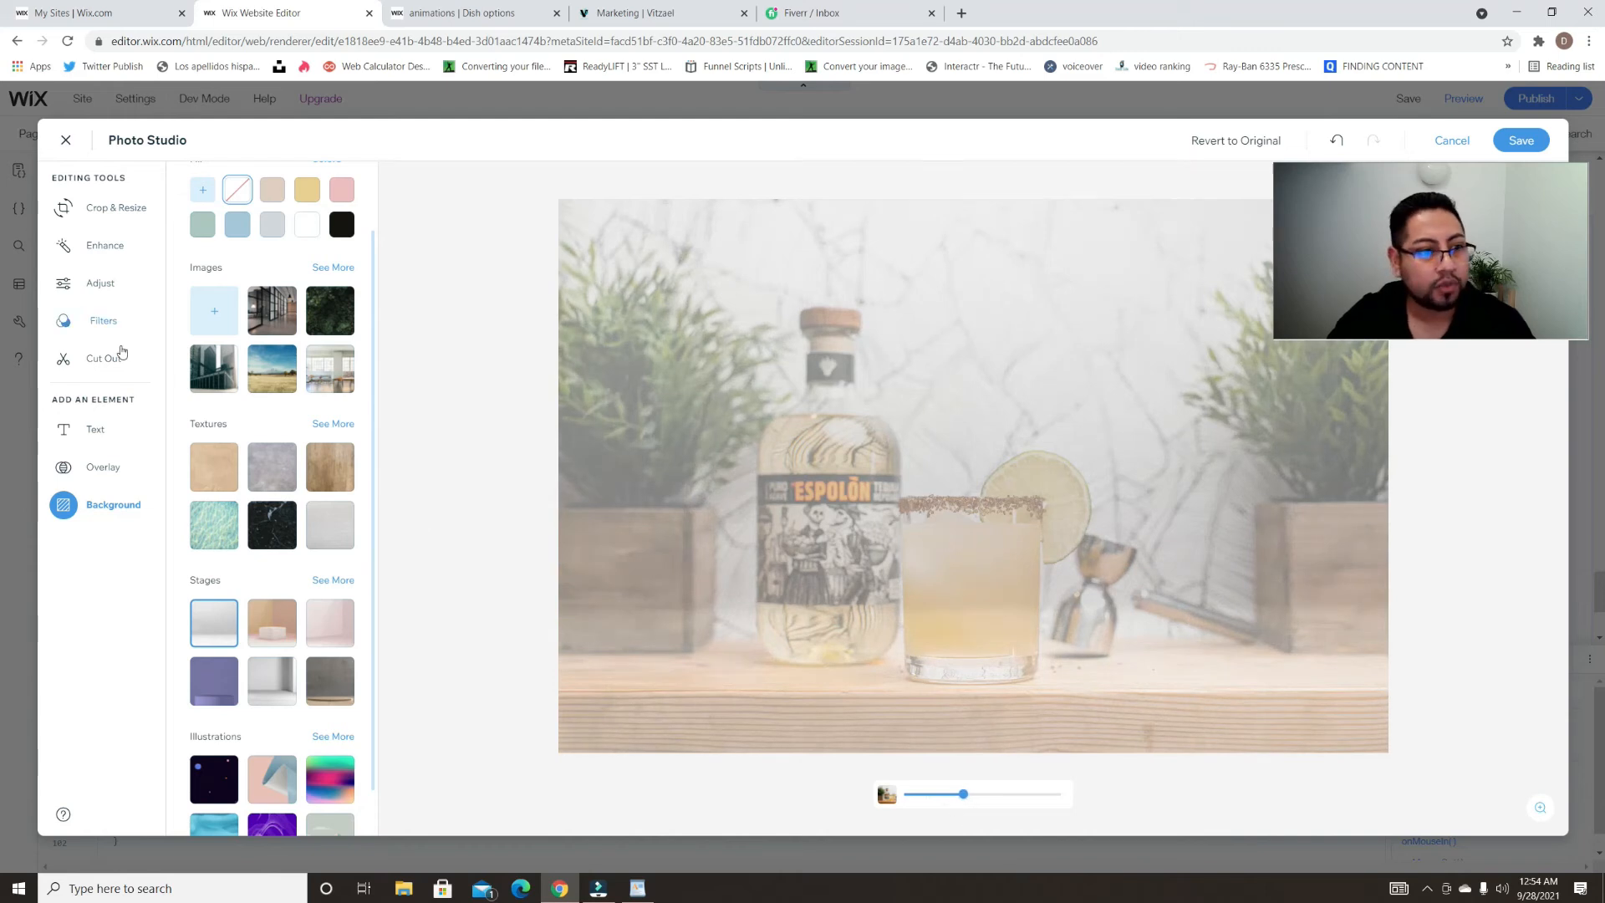
- Add a text element reading "Click to Watch more" on the cocktail image
click(103, 434)
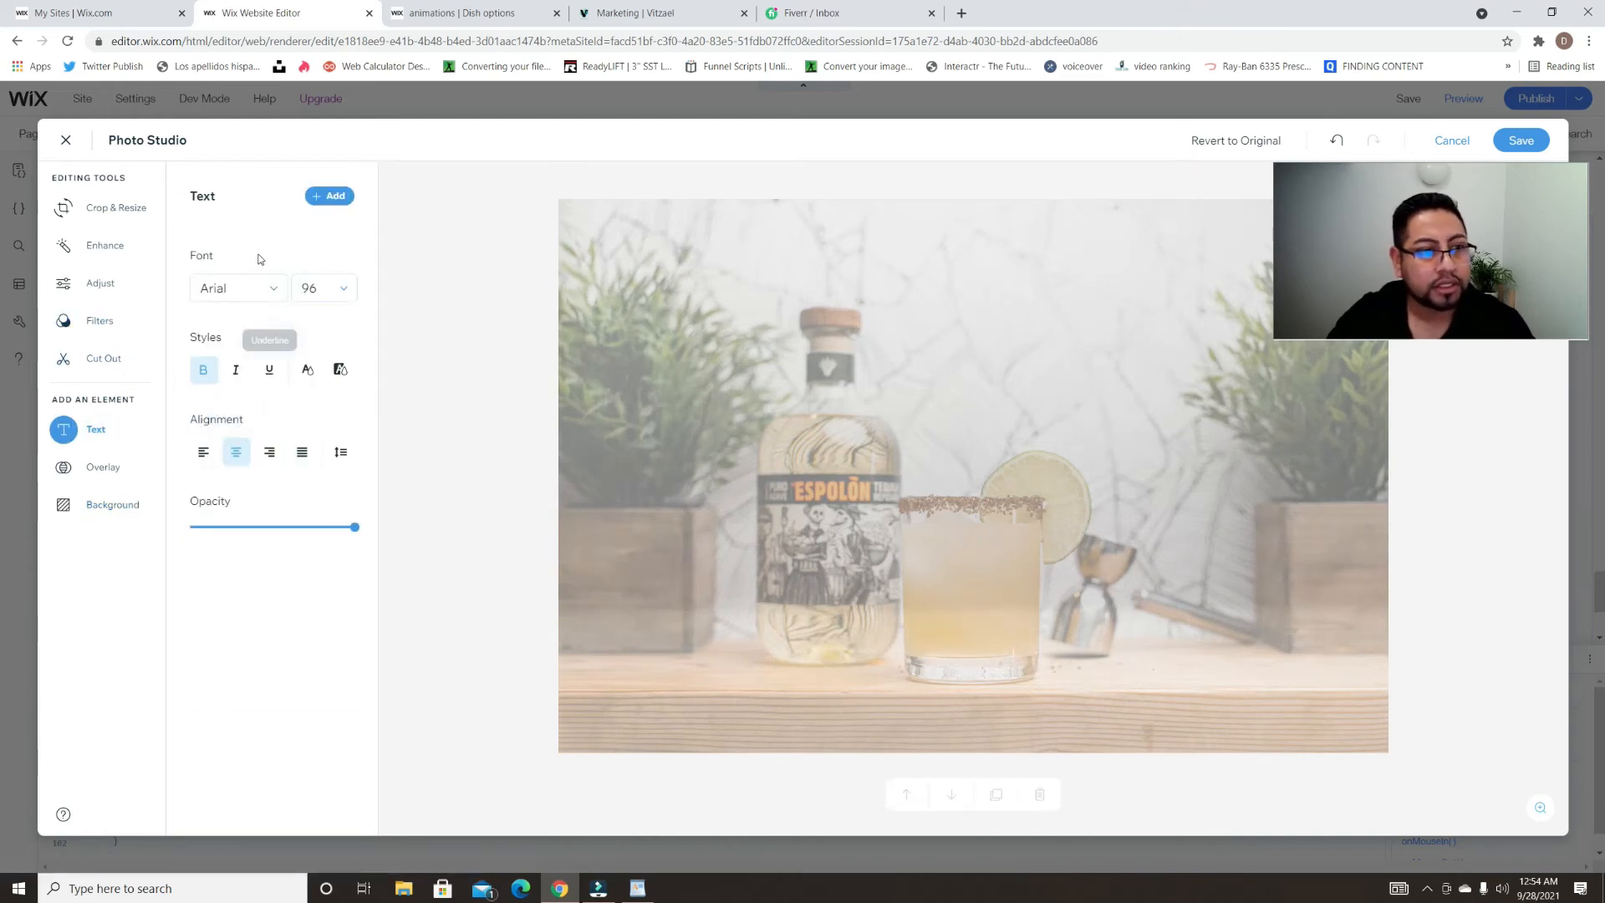
click(338, 199)
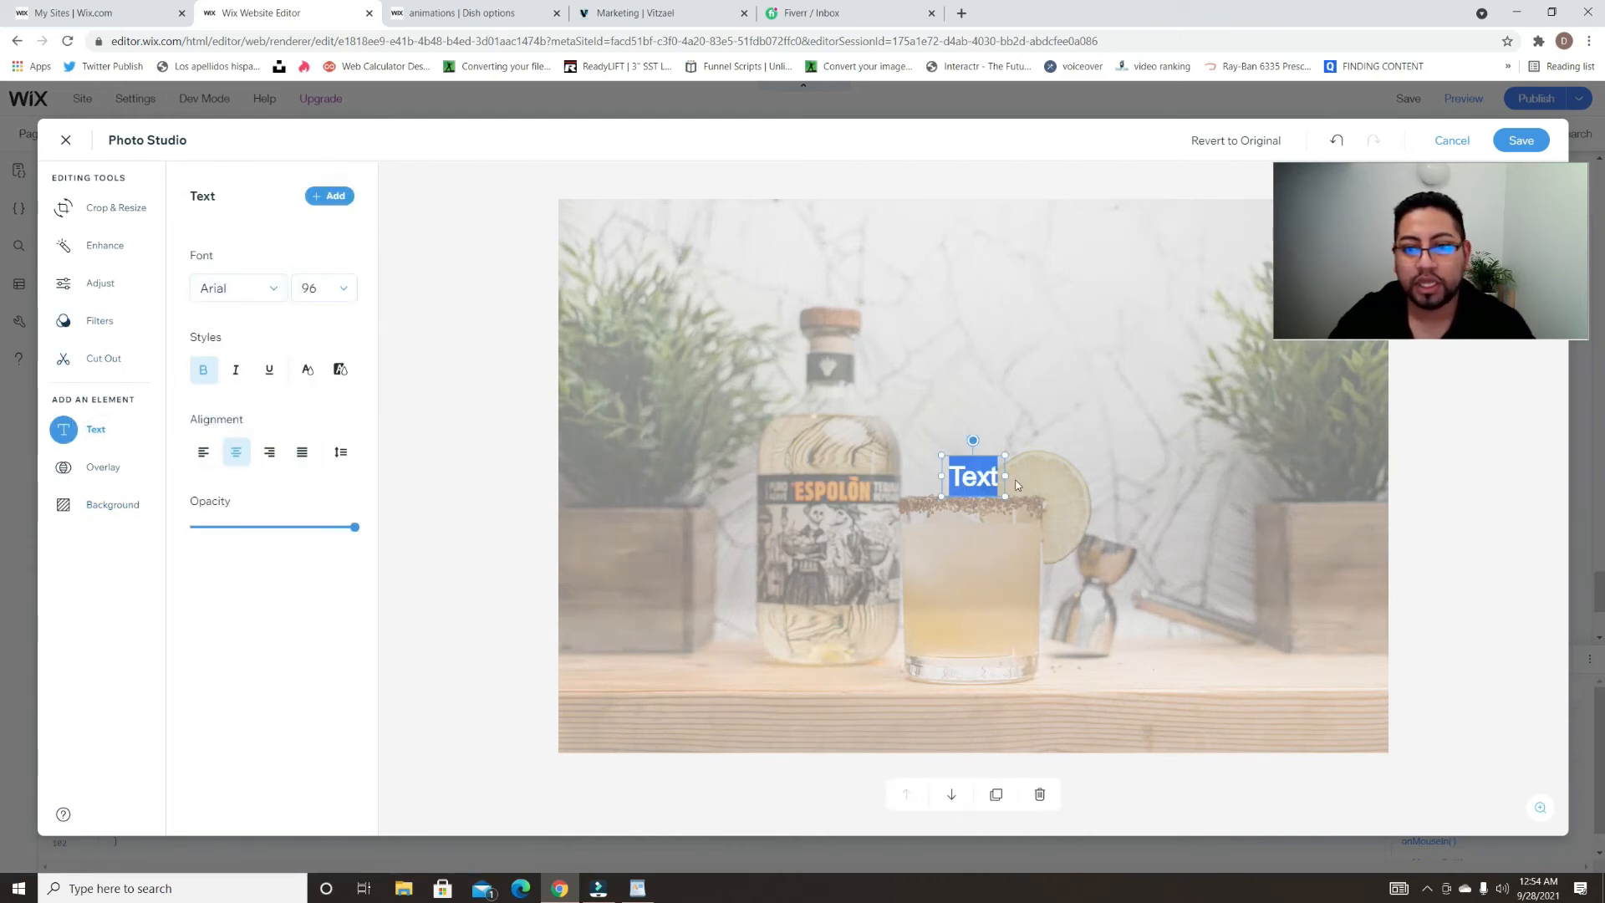
text(Click to Watch)
key(BackSpace)
key(BackSpace)
text(h )
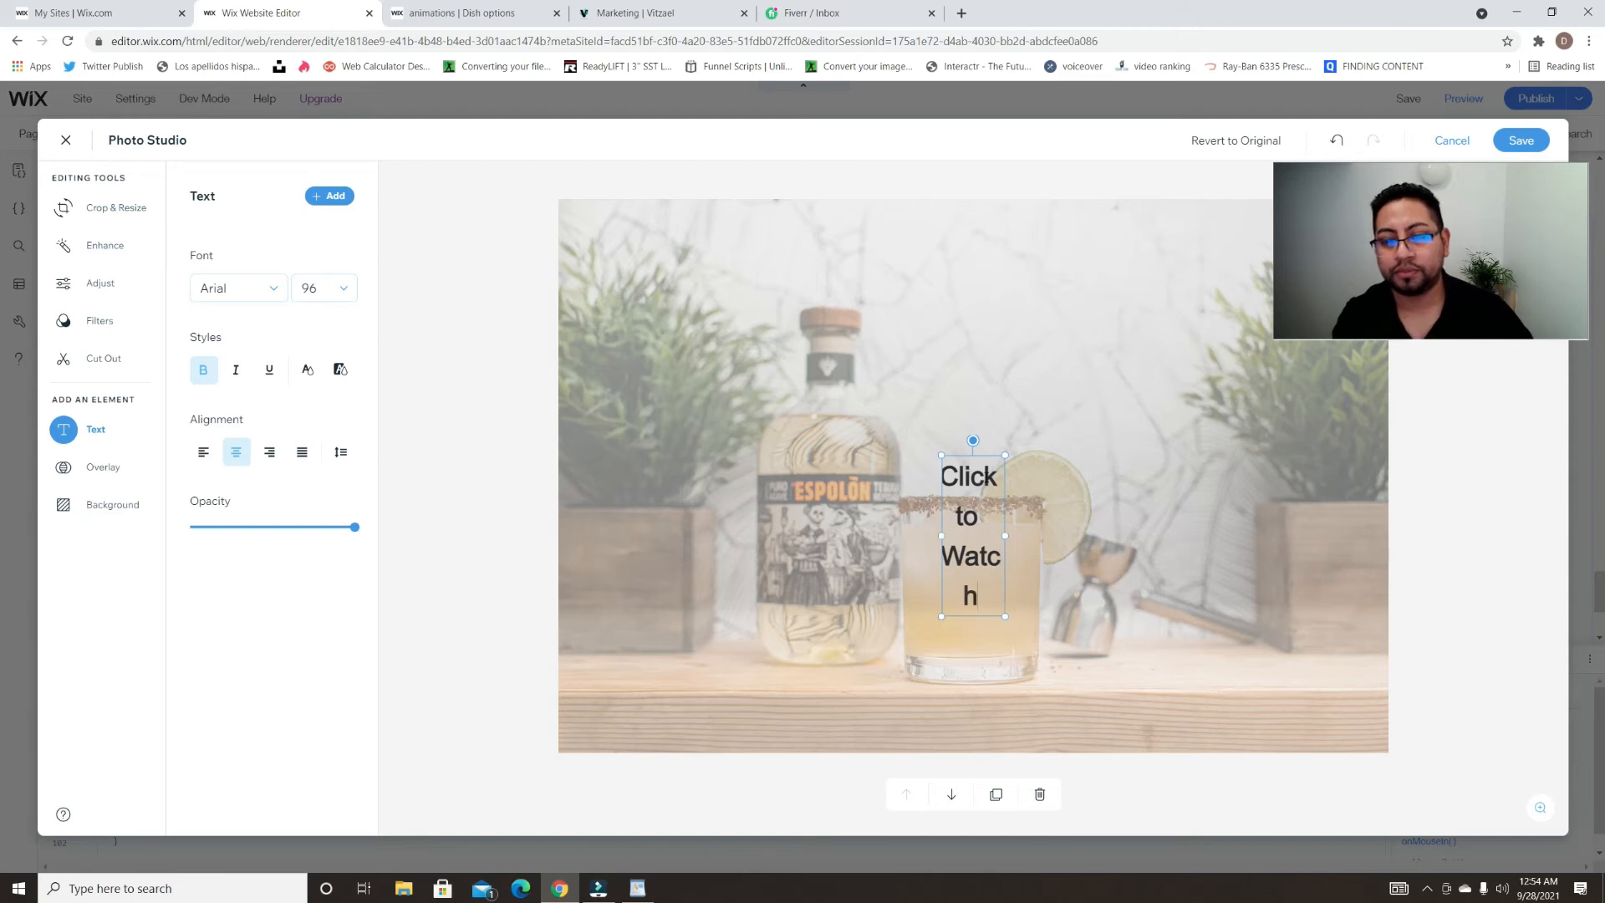
text(more)
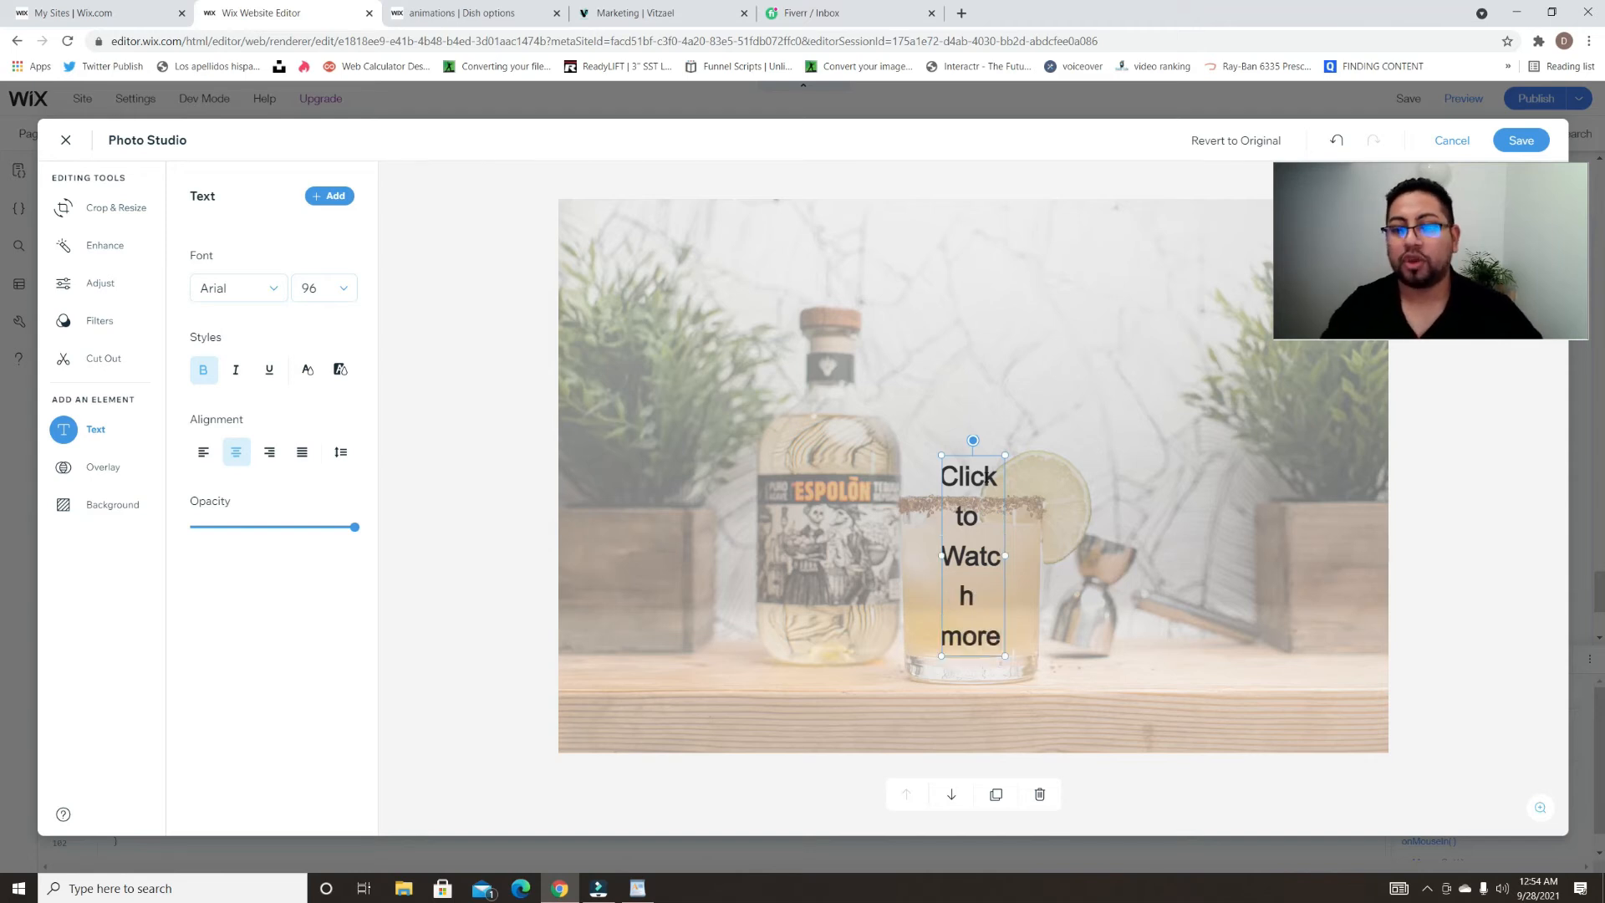
- Widen the "Click to Watch more" text box to fit one line and move it just above the cocktail glass
drag(1005, 556, 1008, 556)
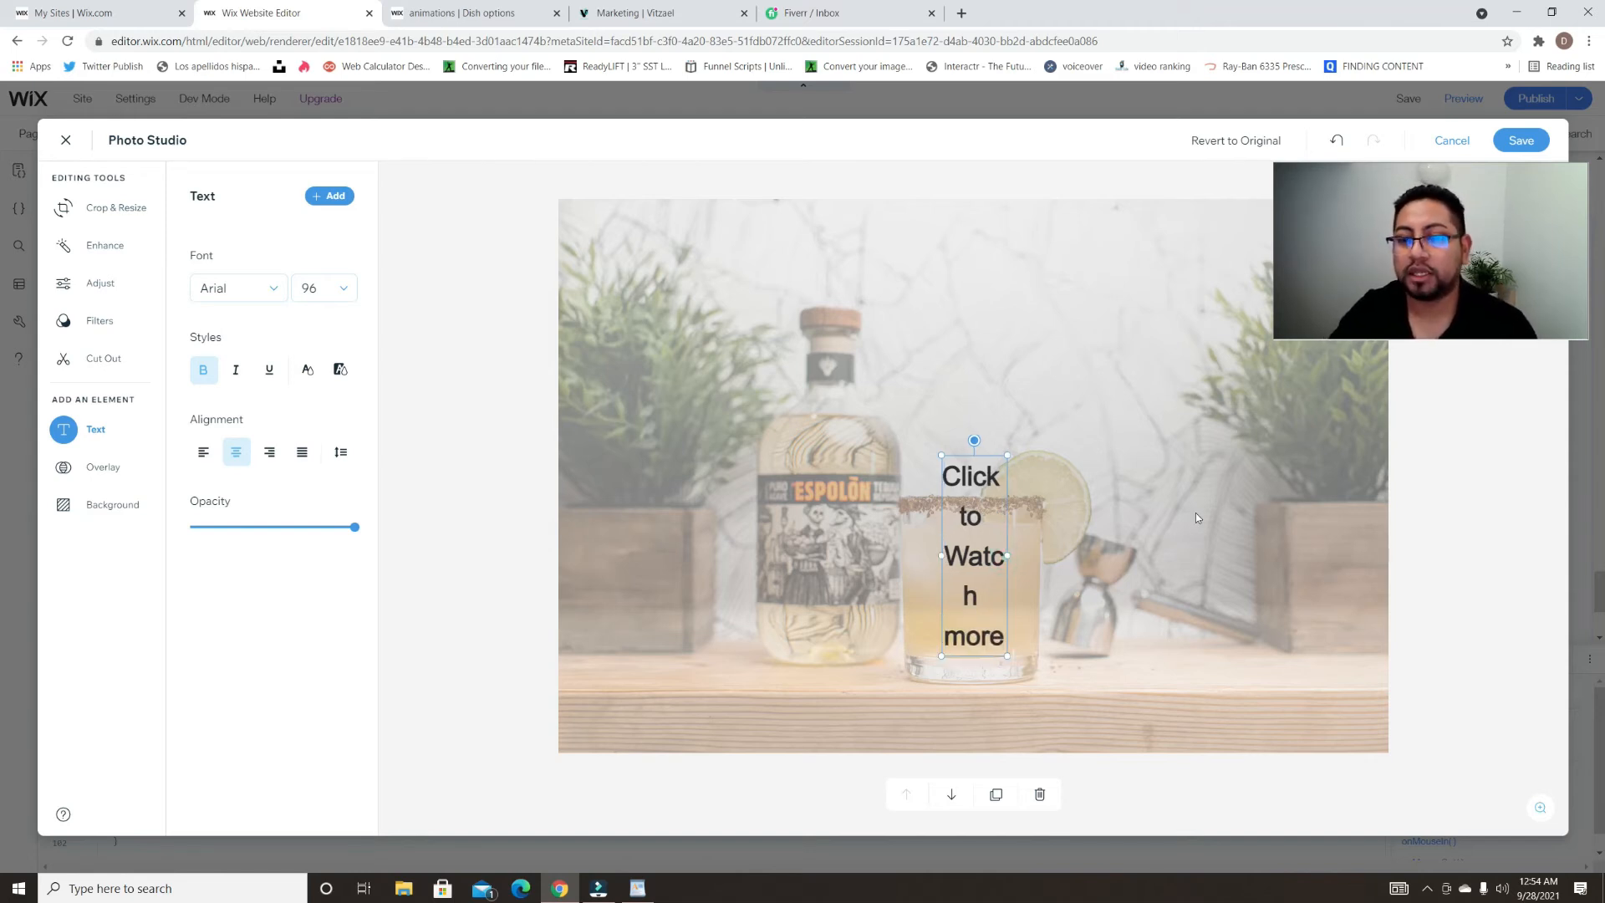
click(1136, 523)
drag(1094, 470, 998, 436)
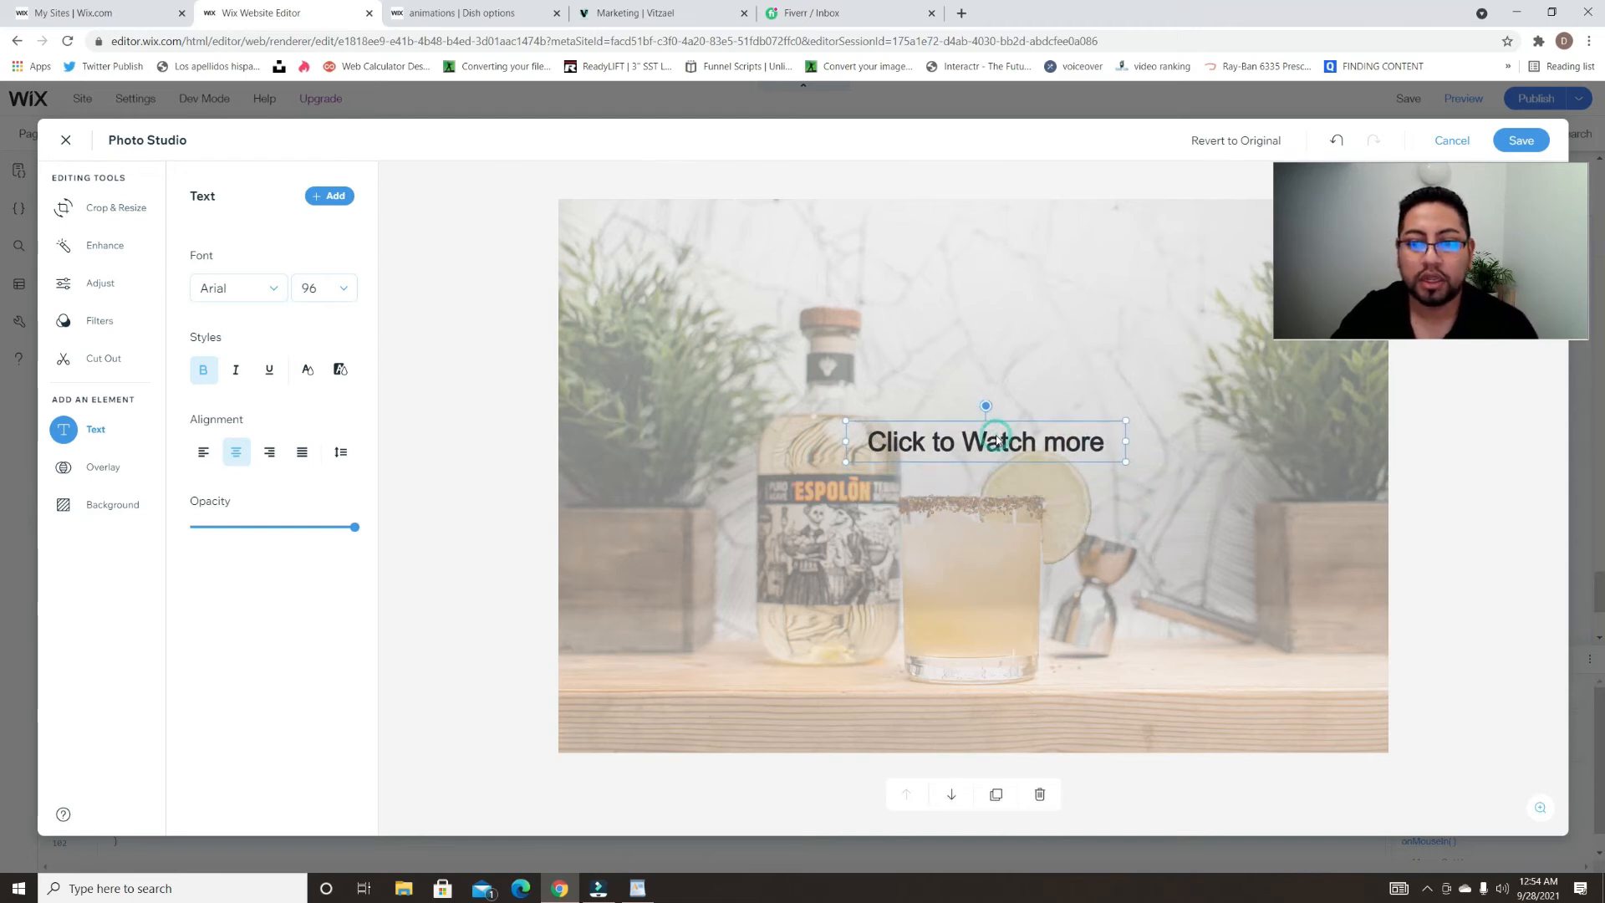
click(341, 285)
click(349, 289)
click(348, 289)
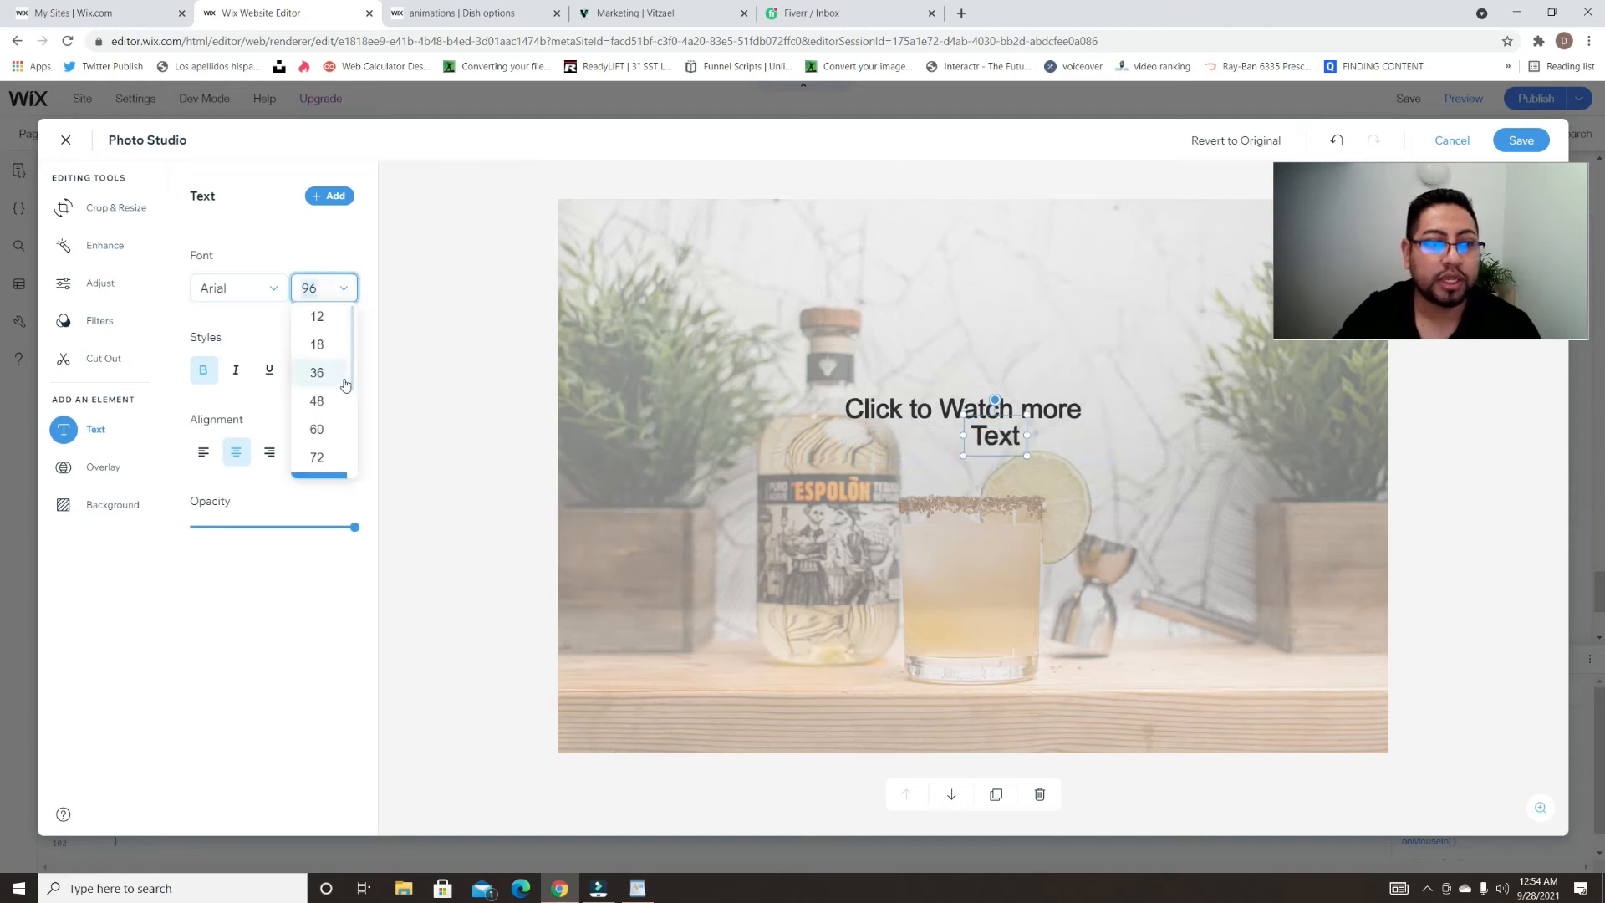
text(120)
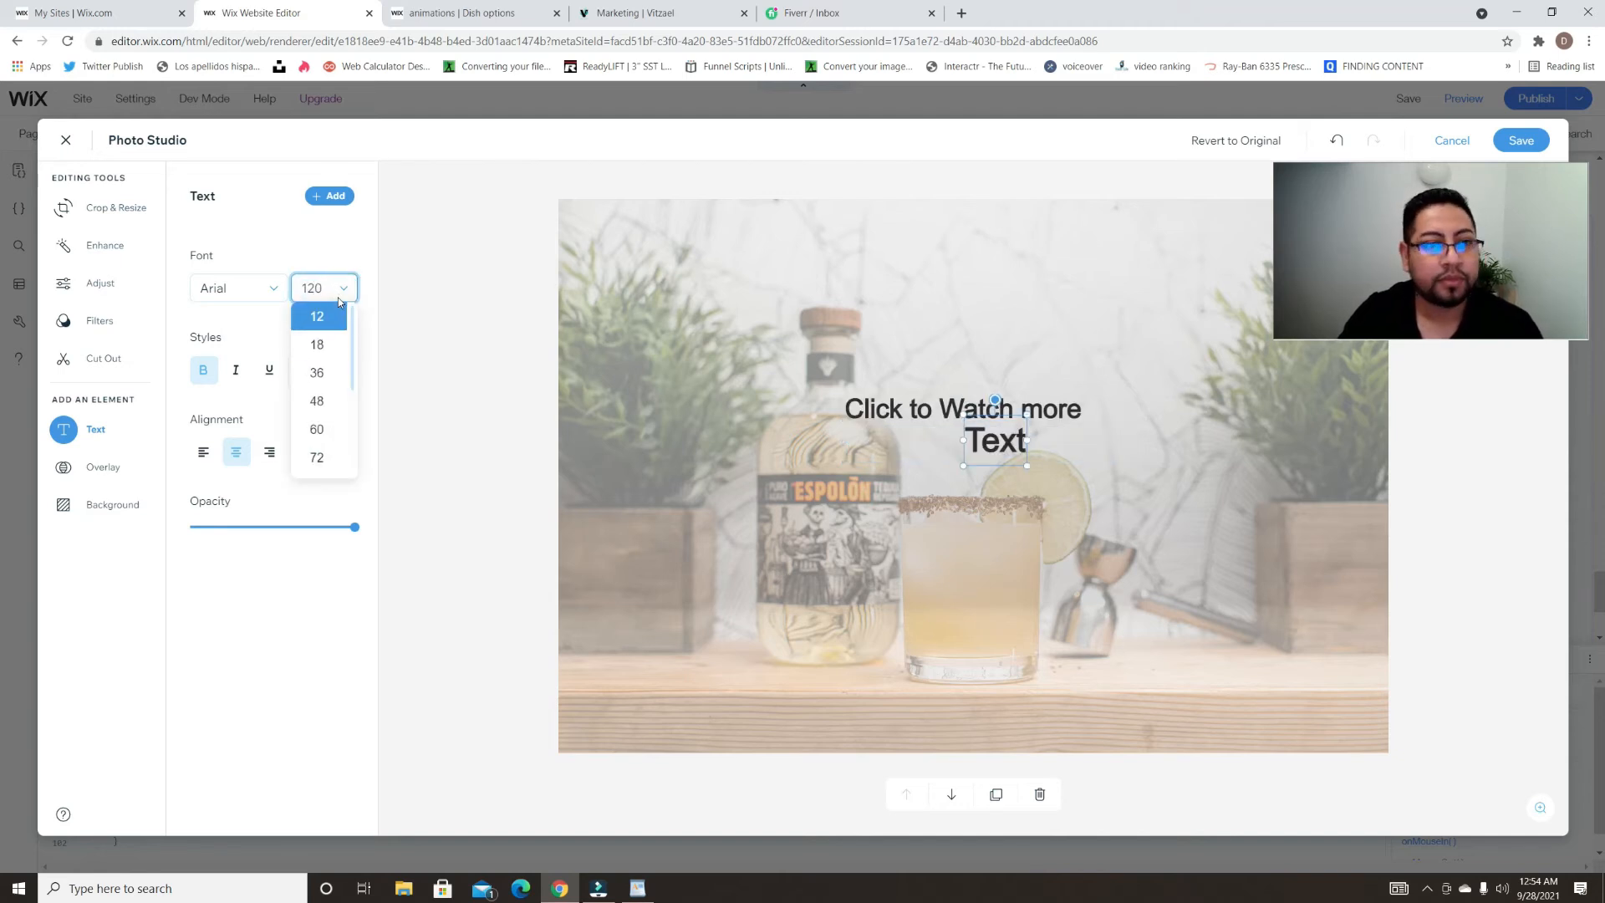
click(996, 503)
drag(1008, 434, 1016, 429)
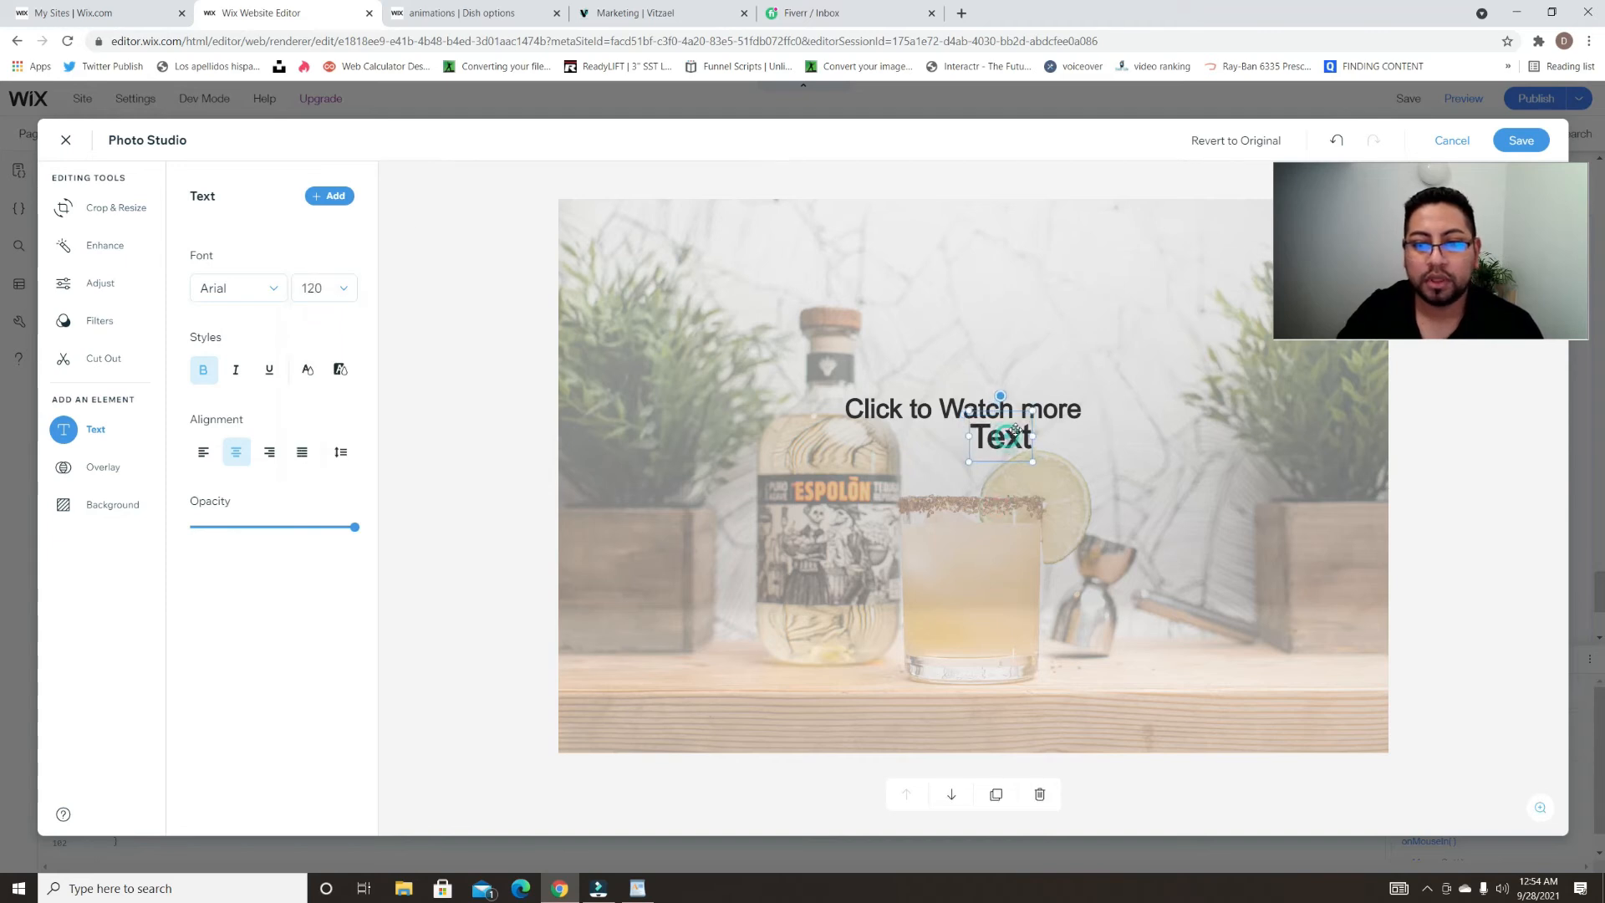
key(Delete)
- Set the "Click to Watch more" text to font size 130 and reposition it above the cocktail glass
click(1032, 409)
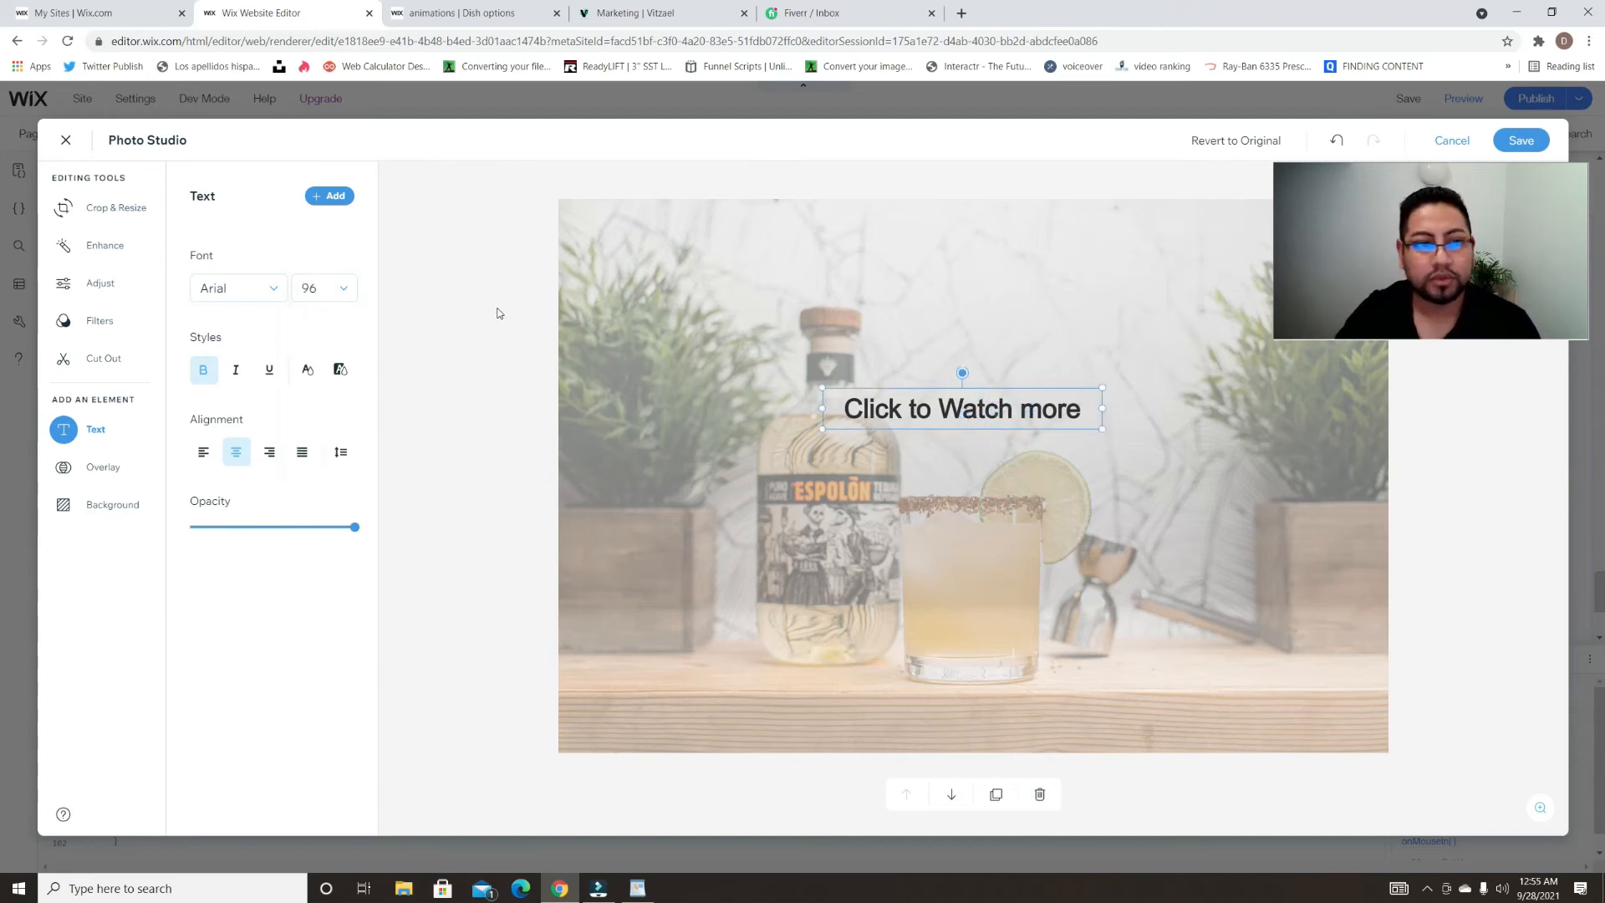
click(316, 282)
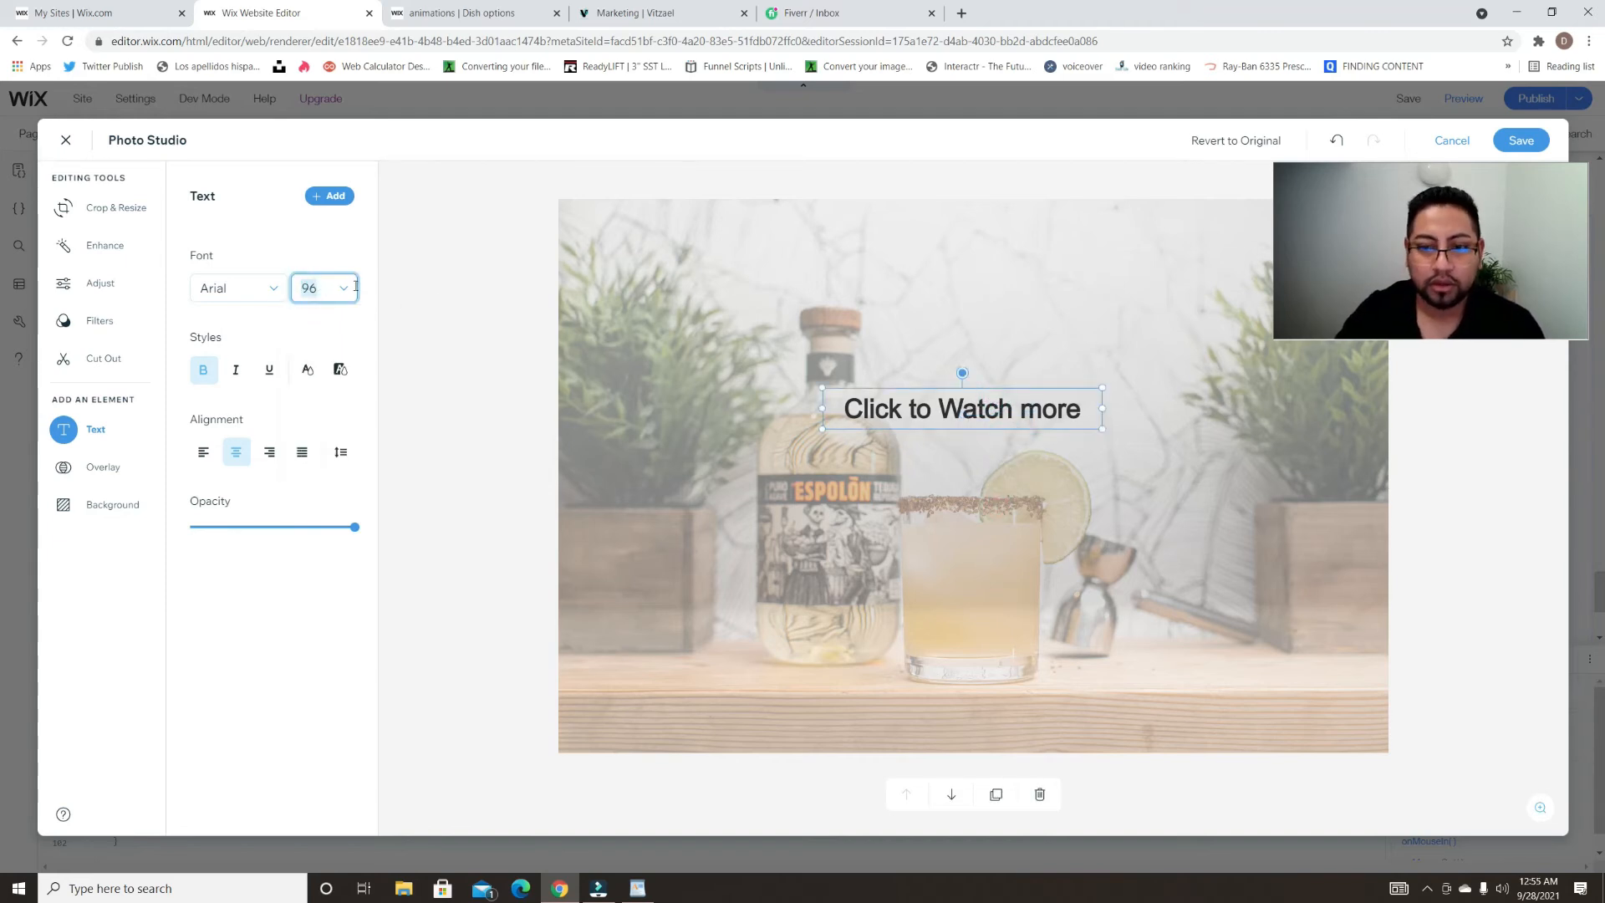
text(120)
click(317, 288)
click(317, 289)
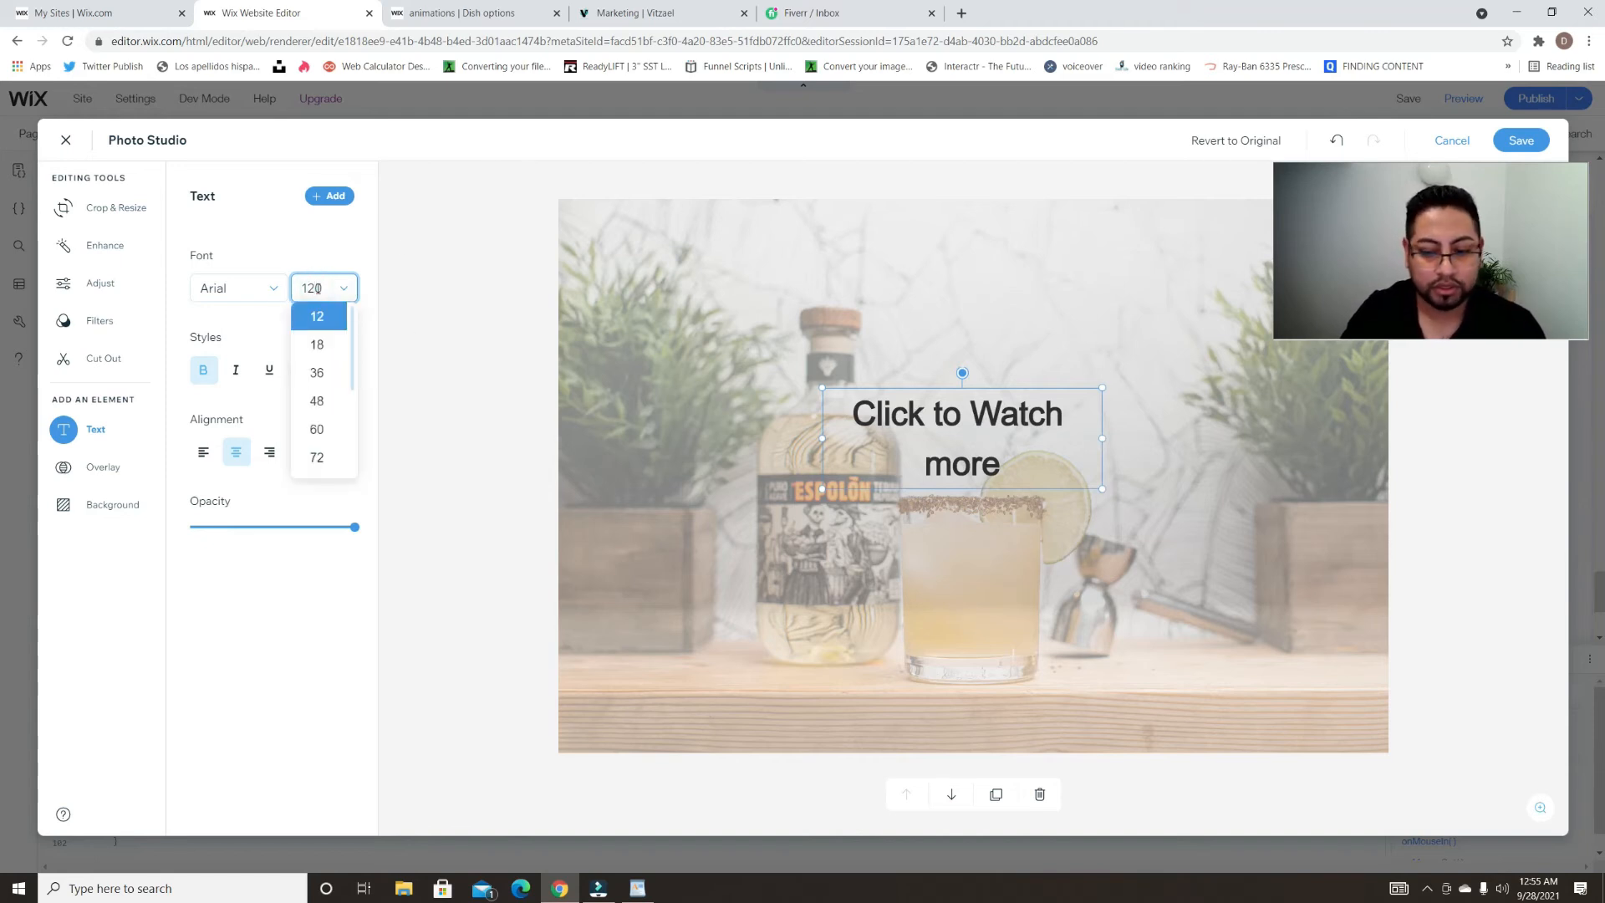
key(BackSpace)
text(3)
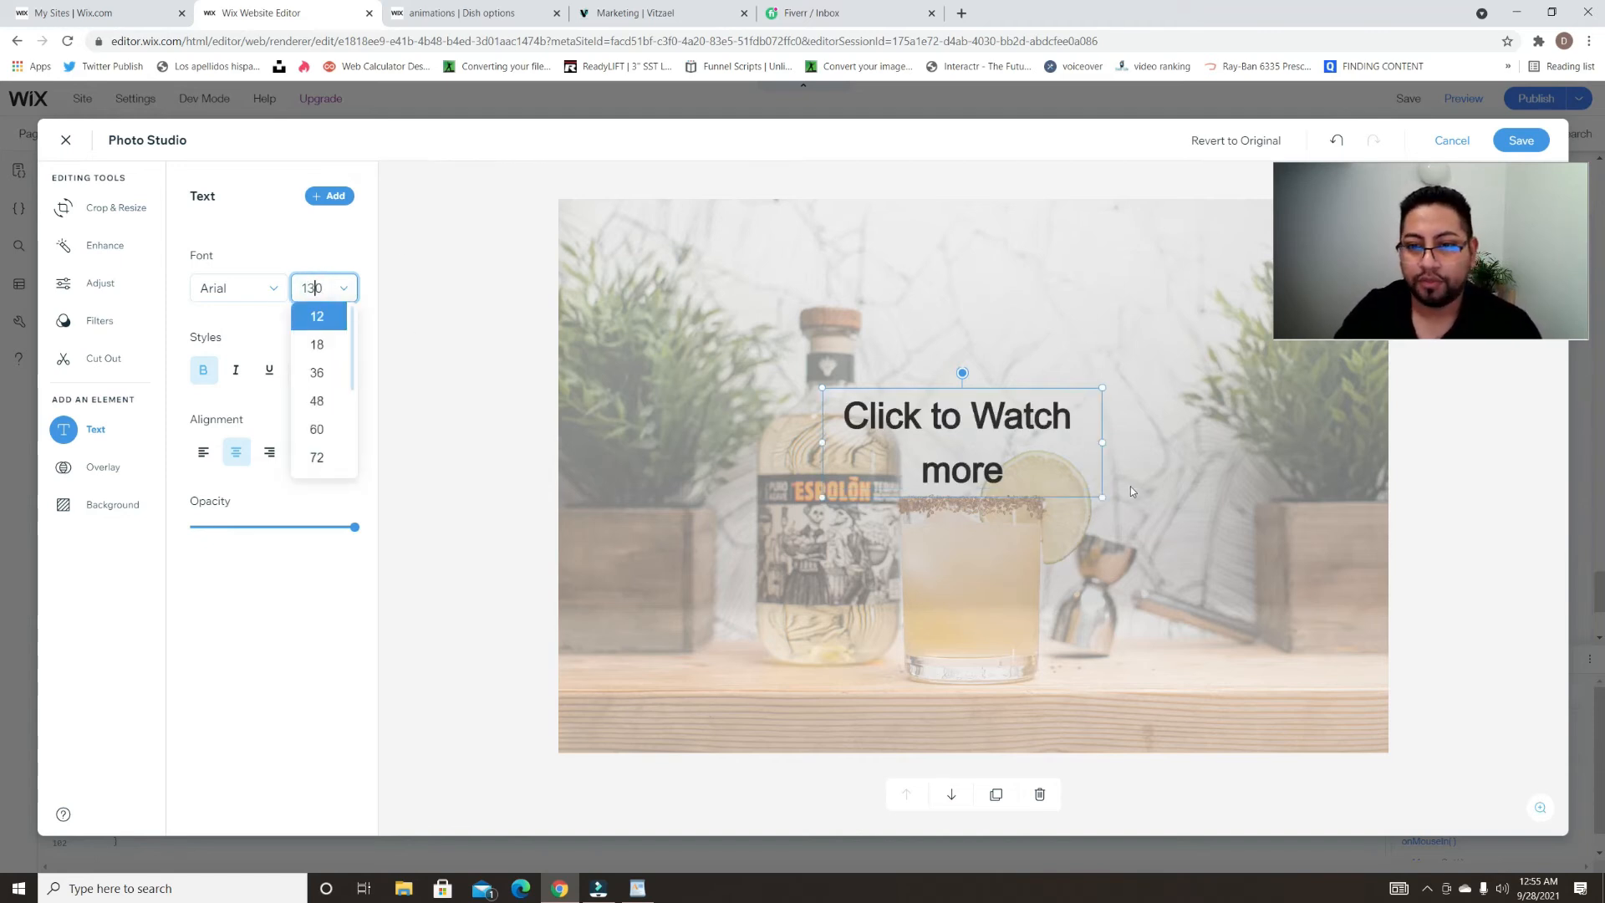
drag(970, 436, 1005, 432)
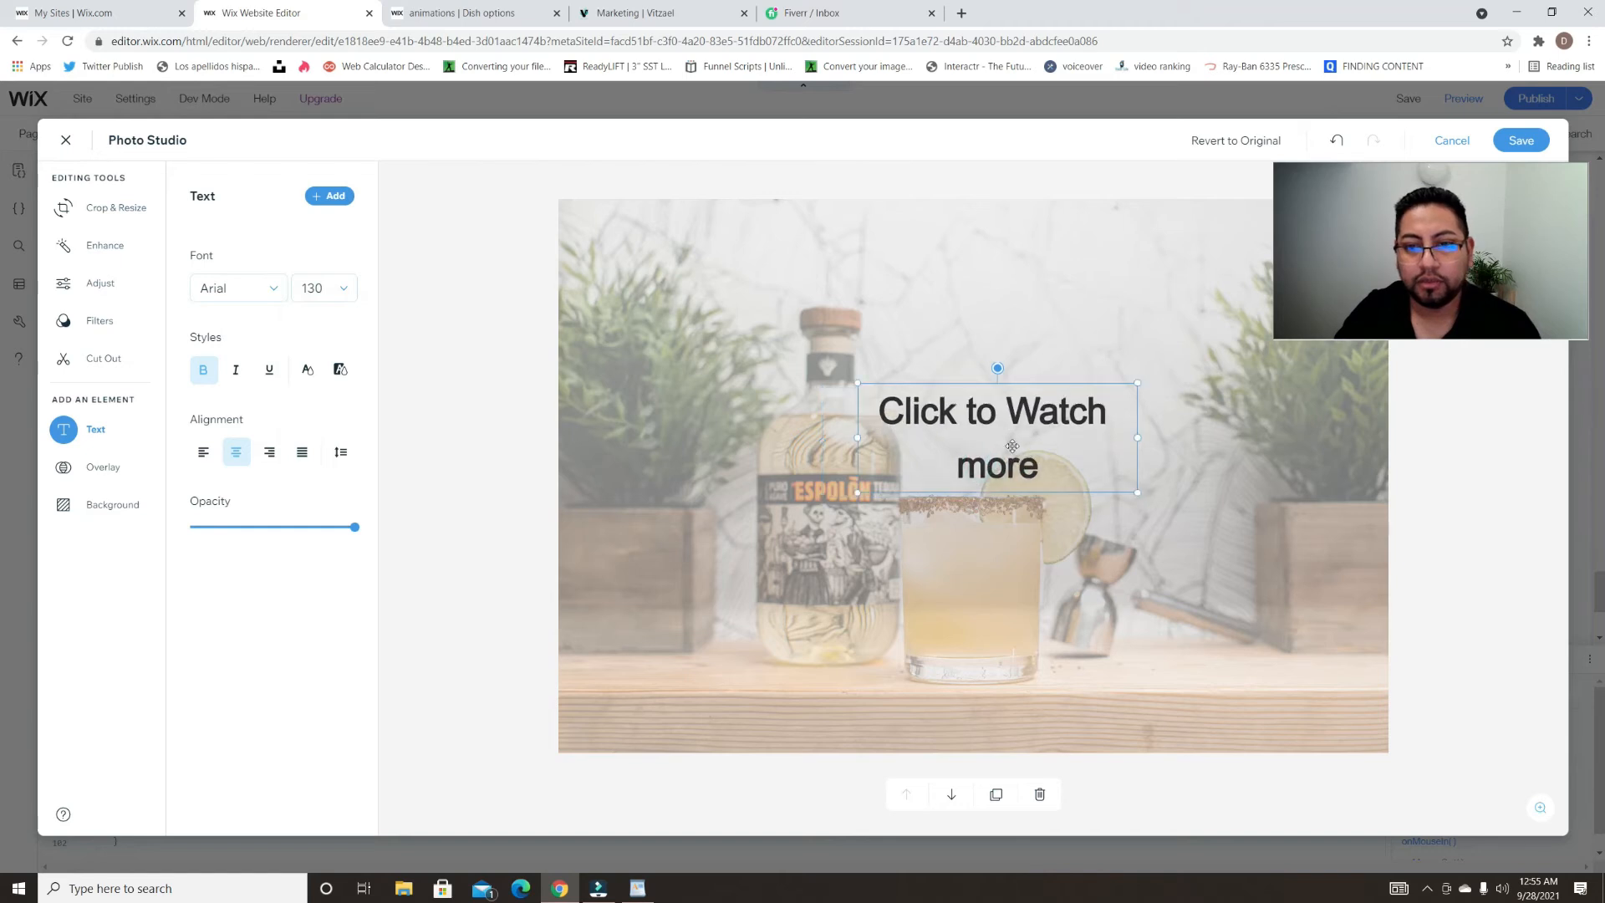
- Color the "Click to Watch more" text red and save the edited image
click(308, 368)
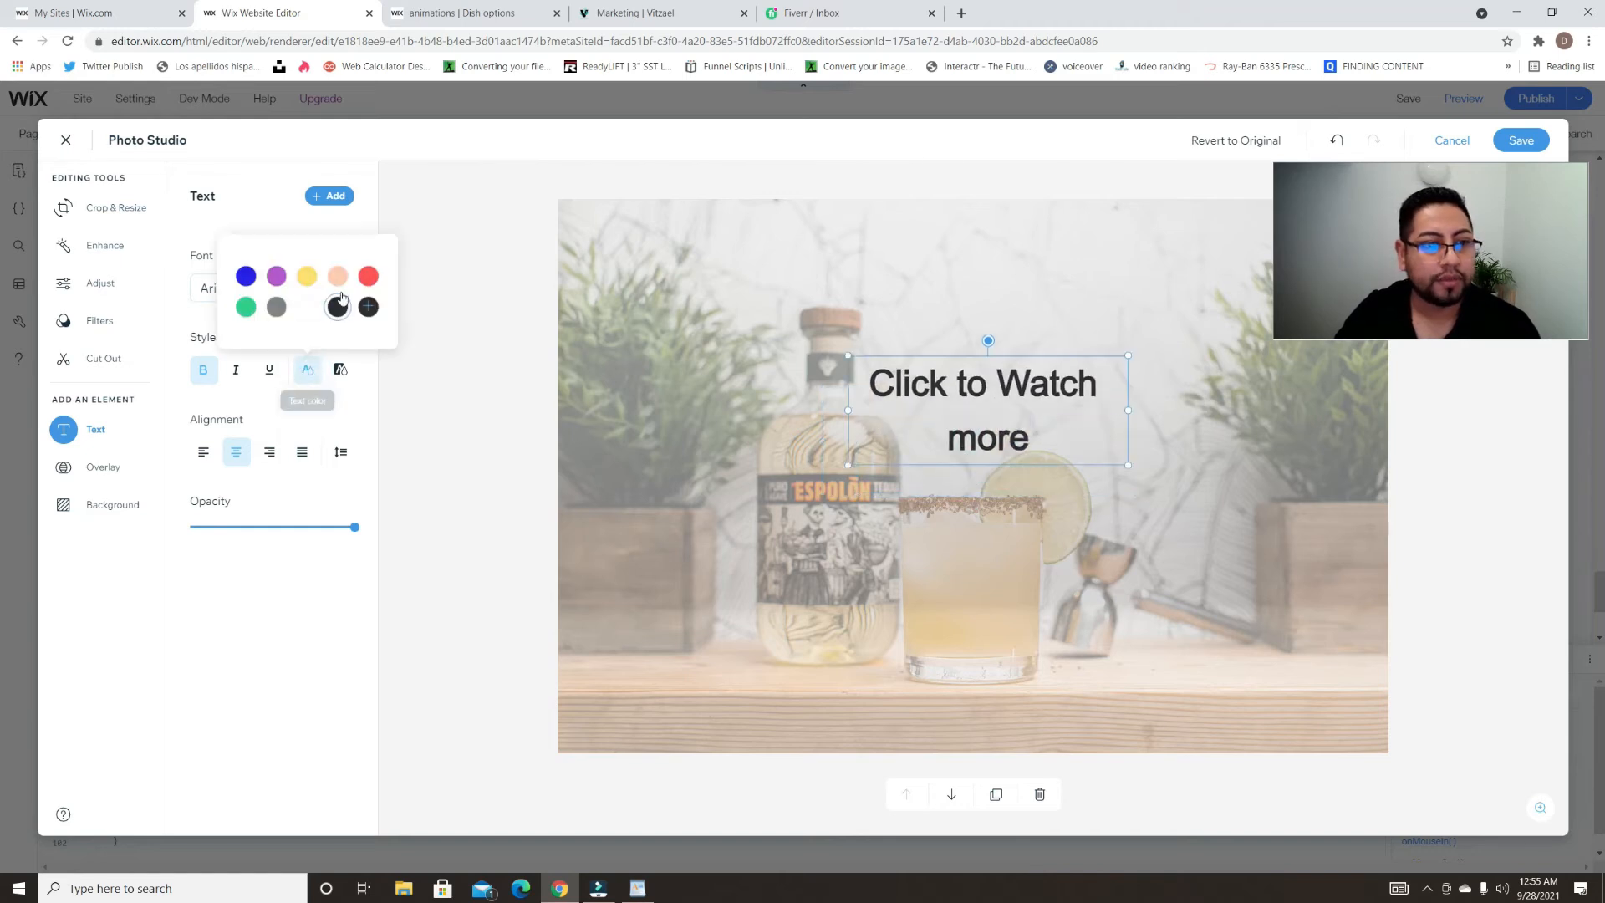
click(376, 285)
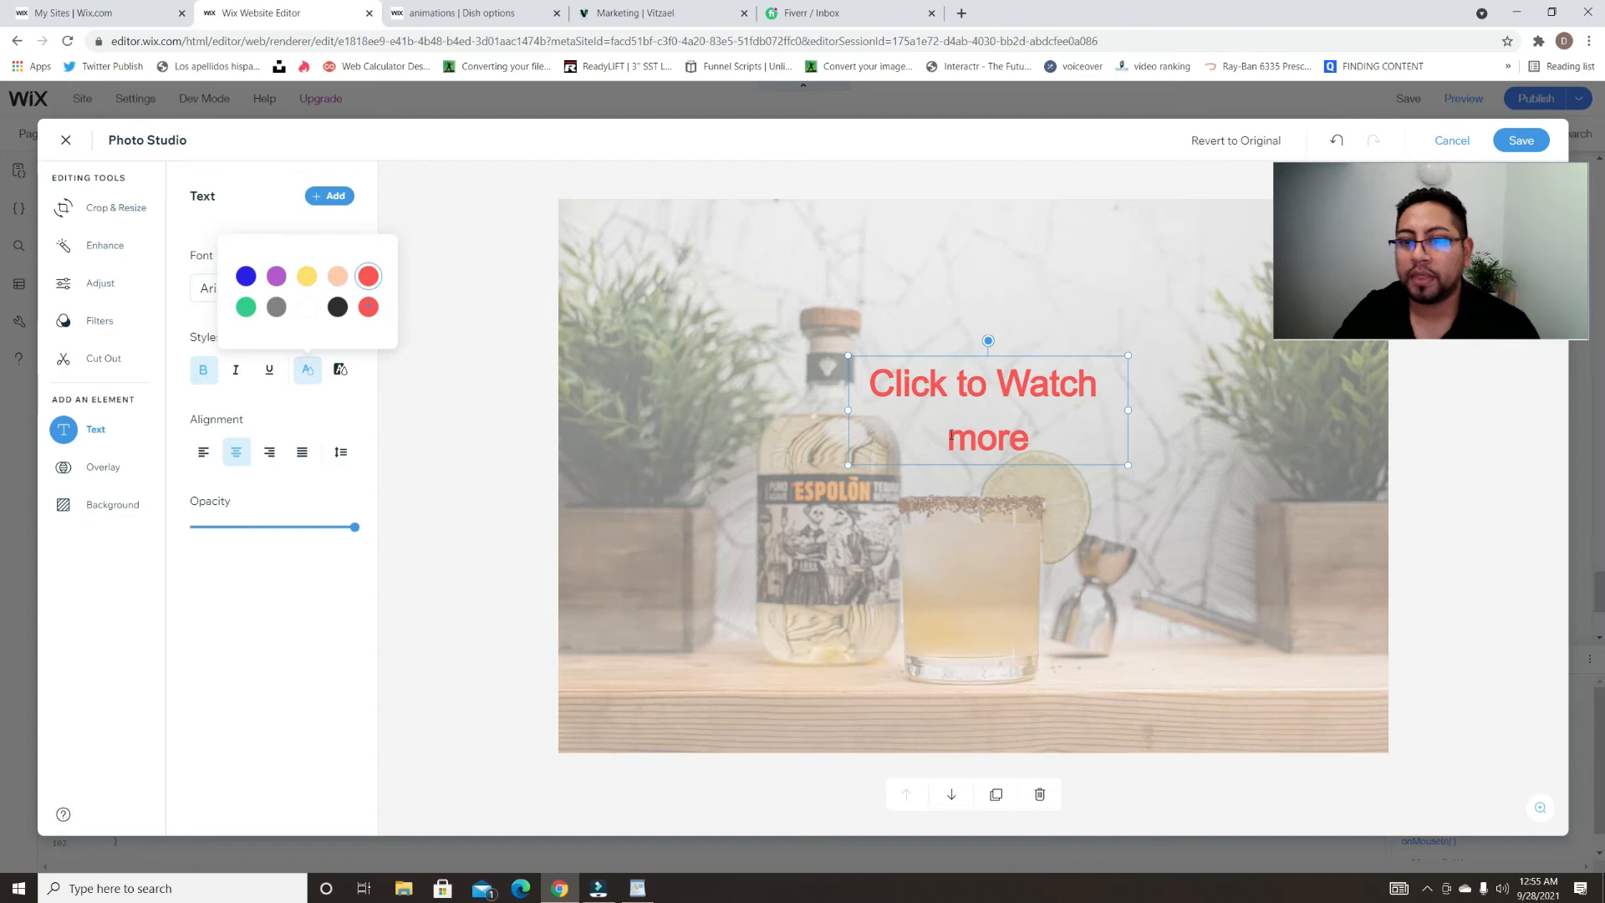
click(1532, 142)
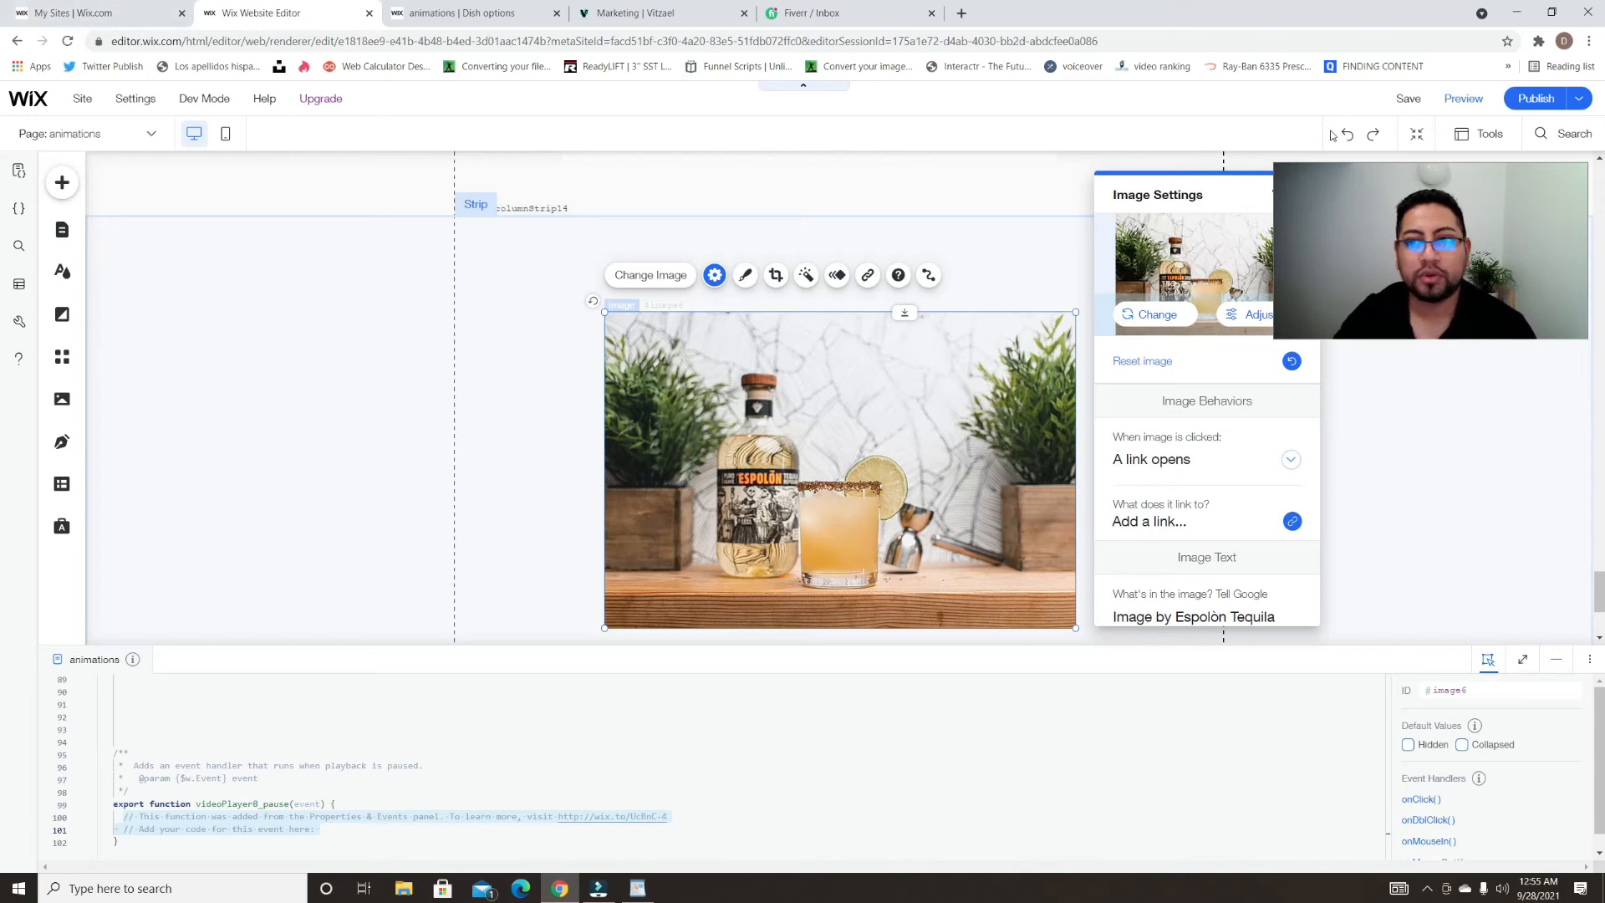
click(1277, 315)
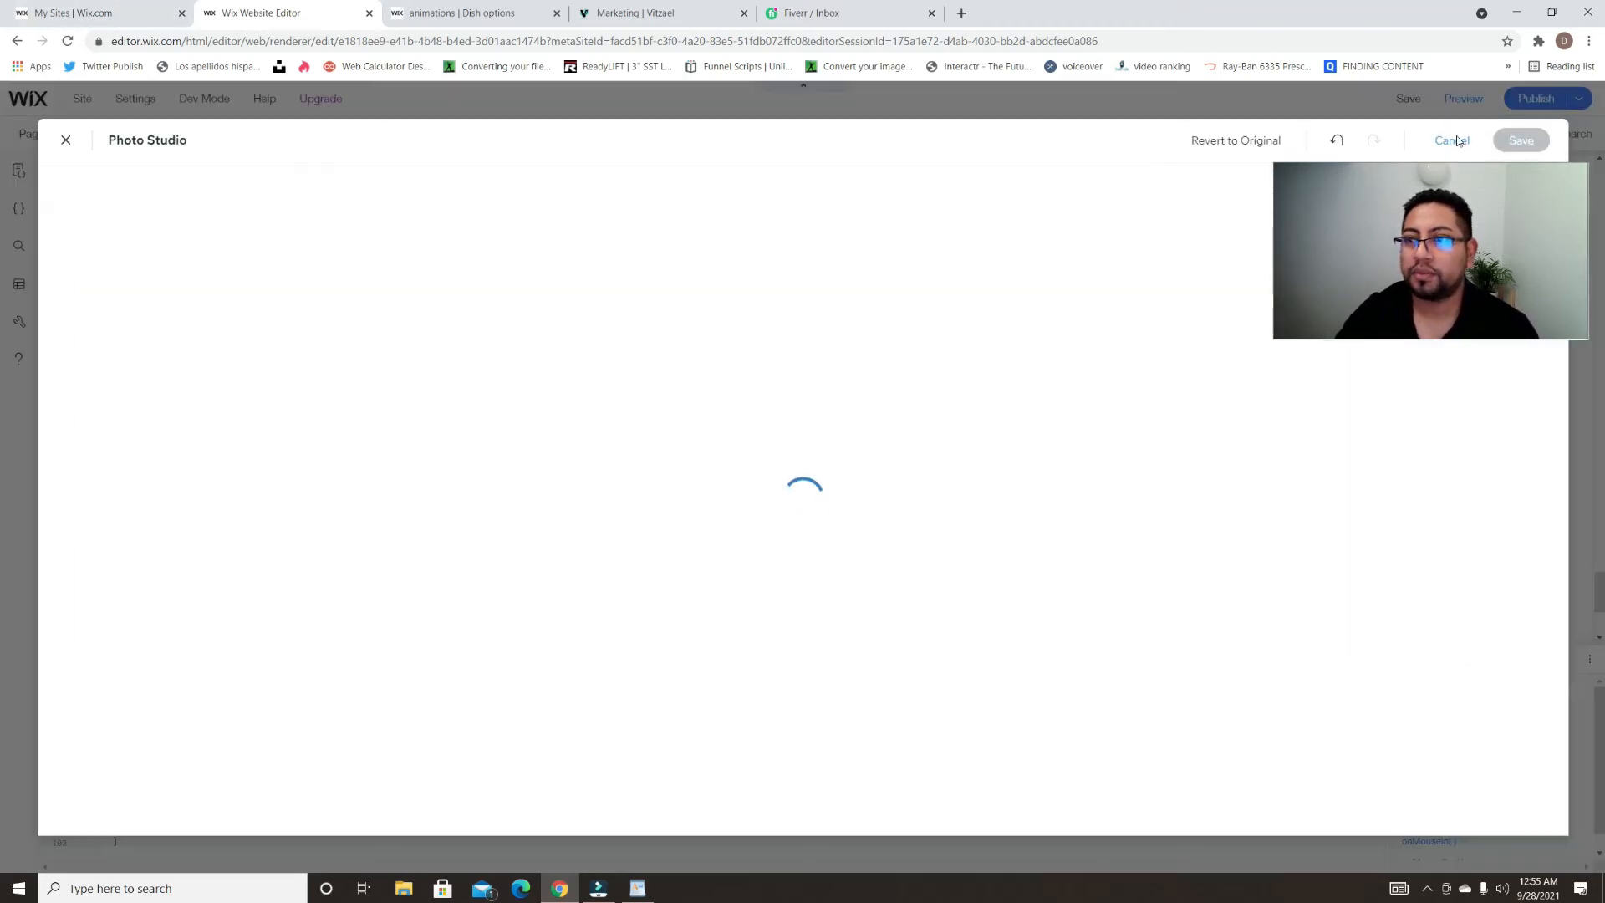
click(1455, 139)
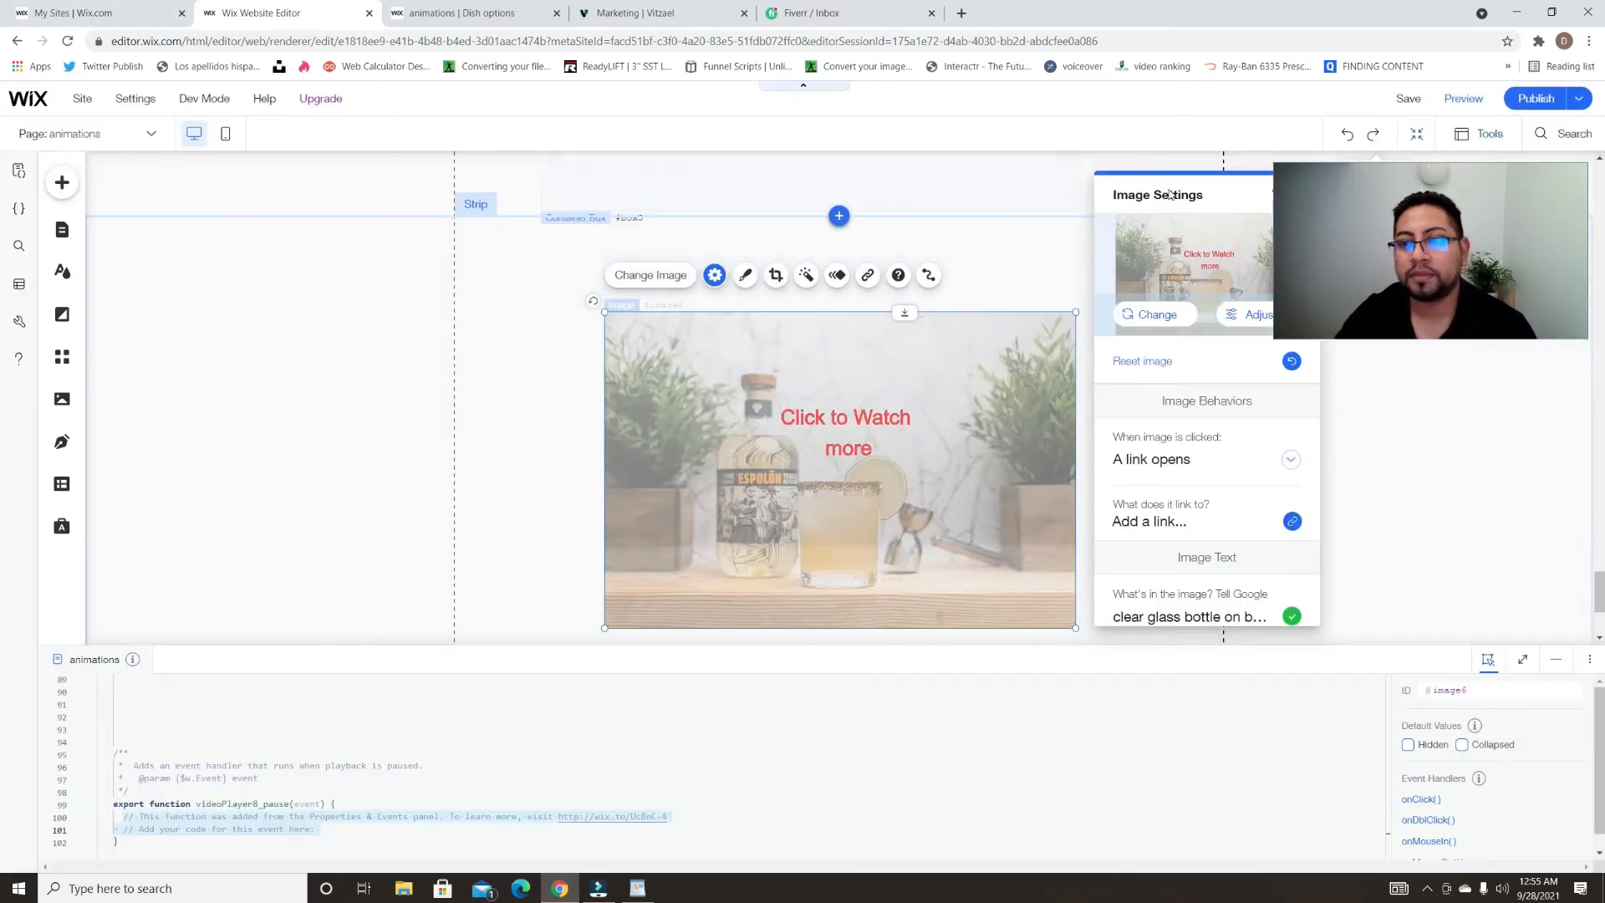
drag(1188, 199, 915, 242)
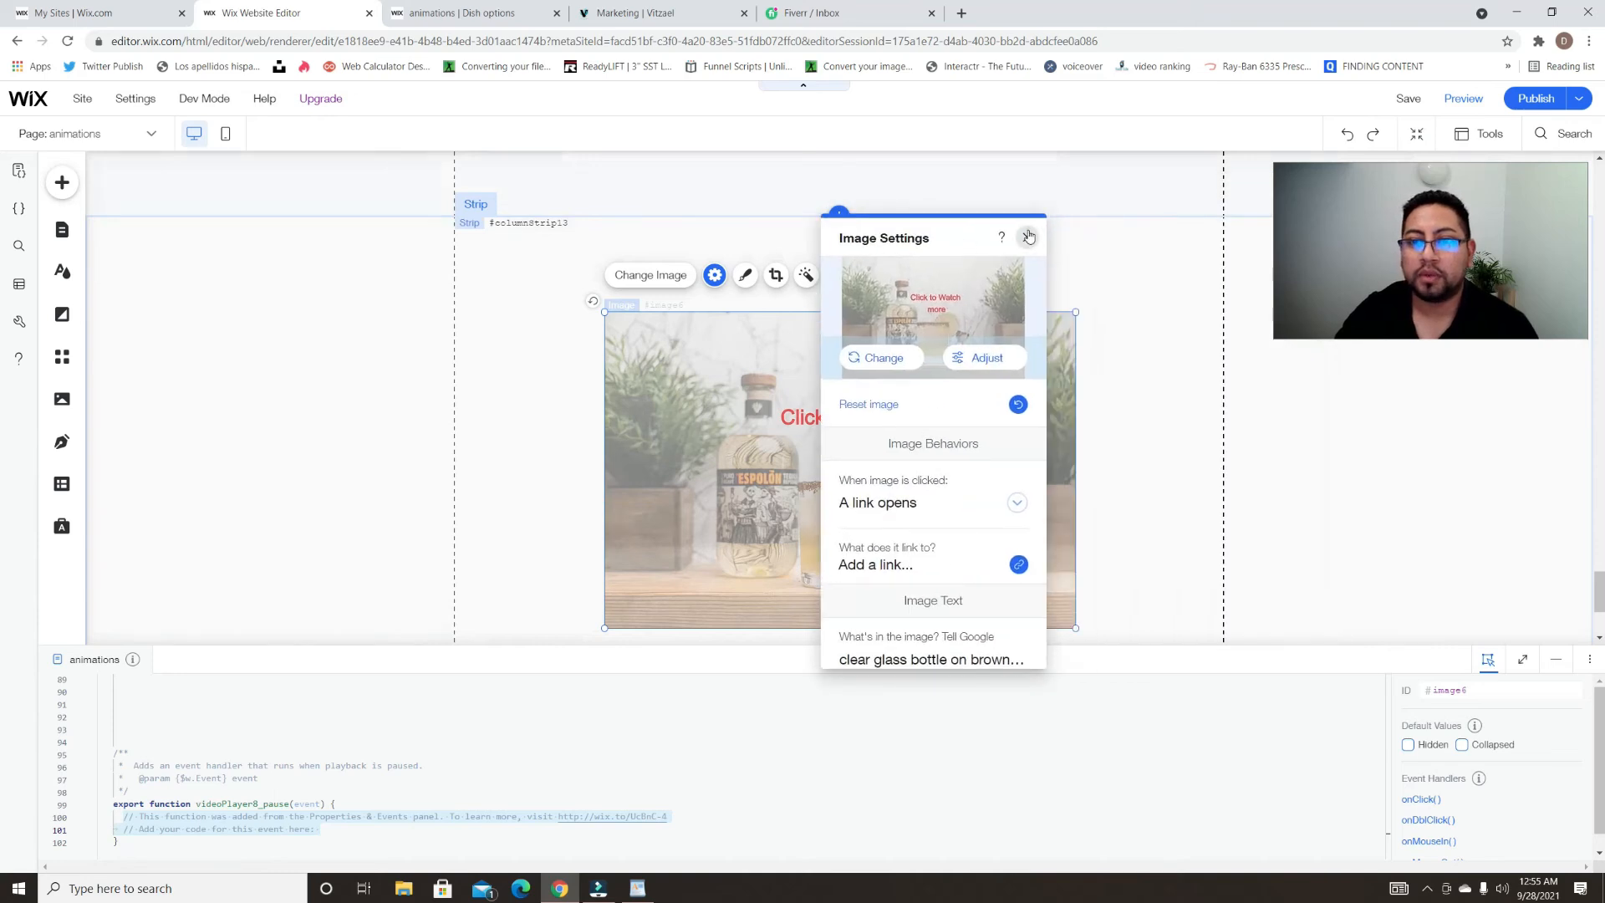
click(1027, 238)
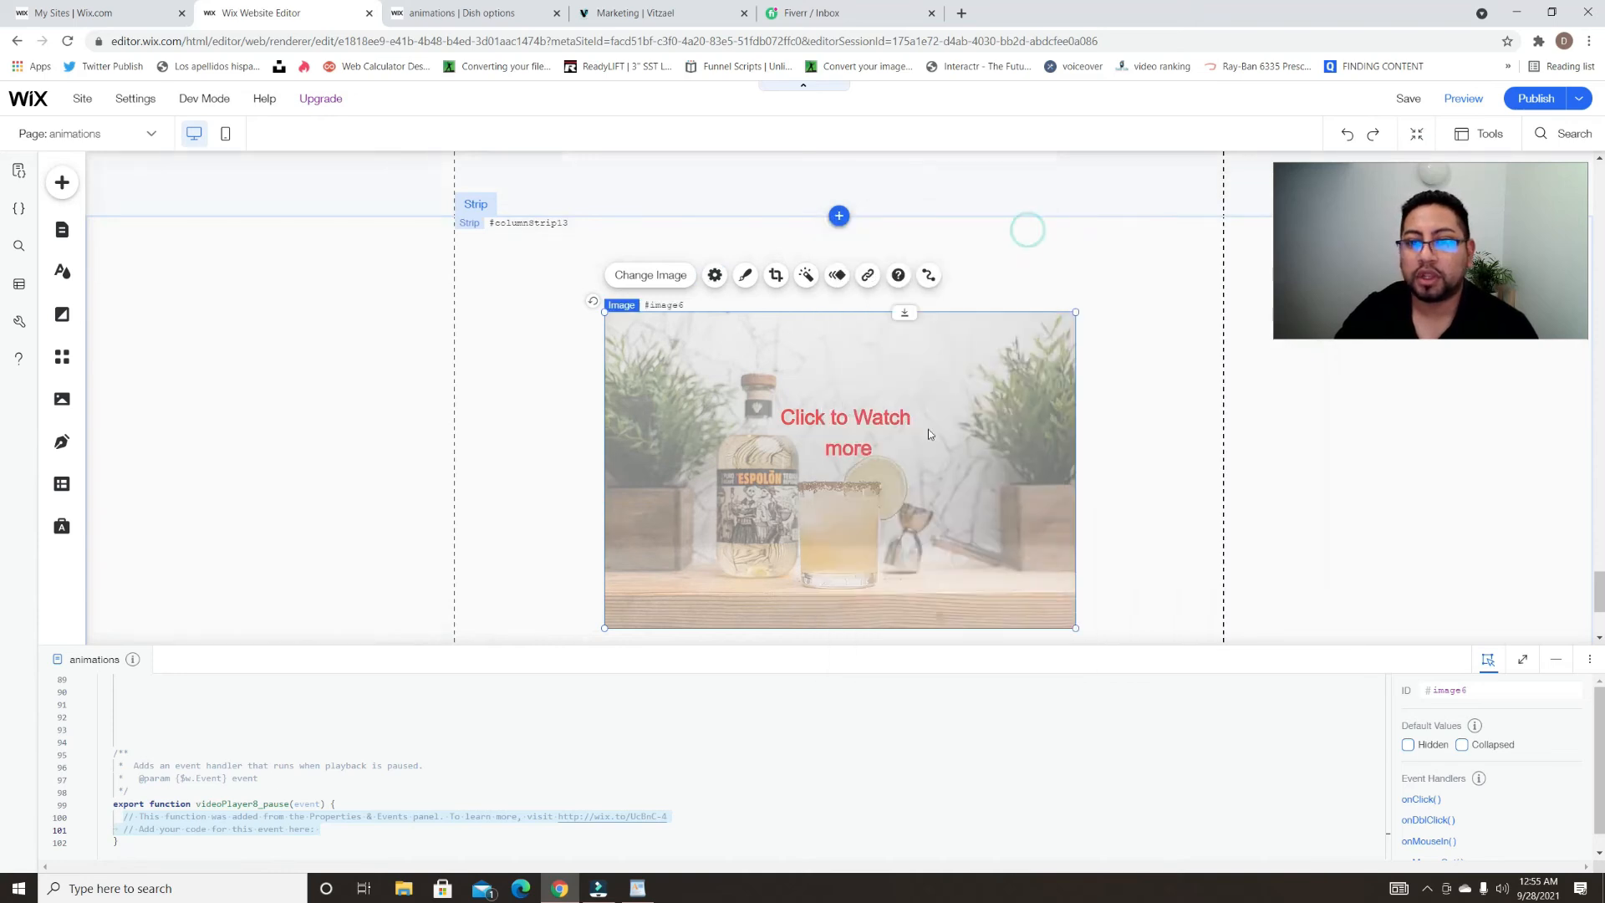
- Link the cocktail image to the Services page, opening in the current window
click(866, 275)
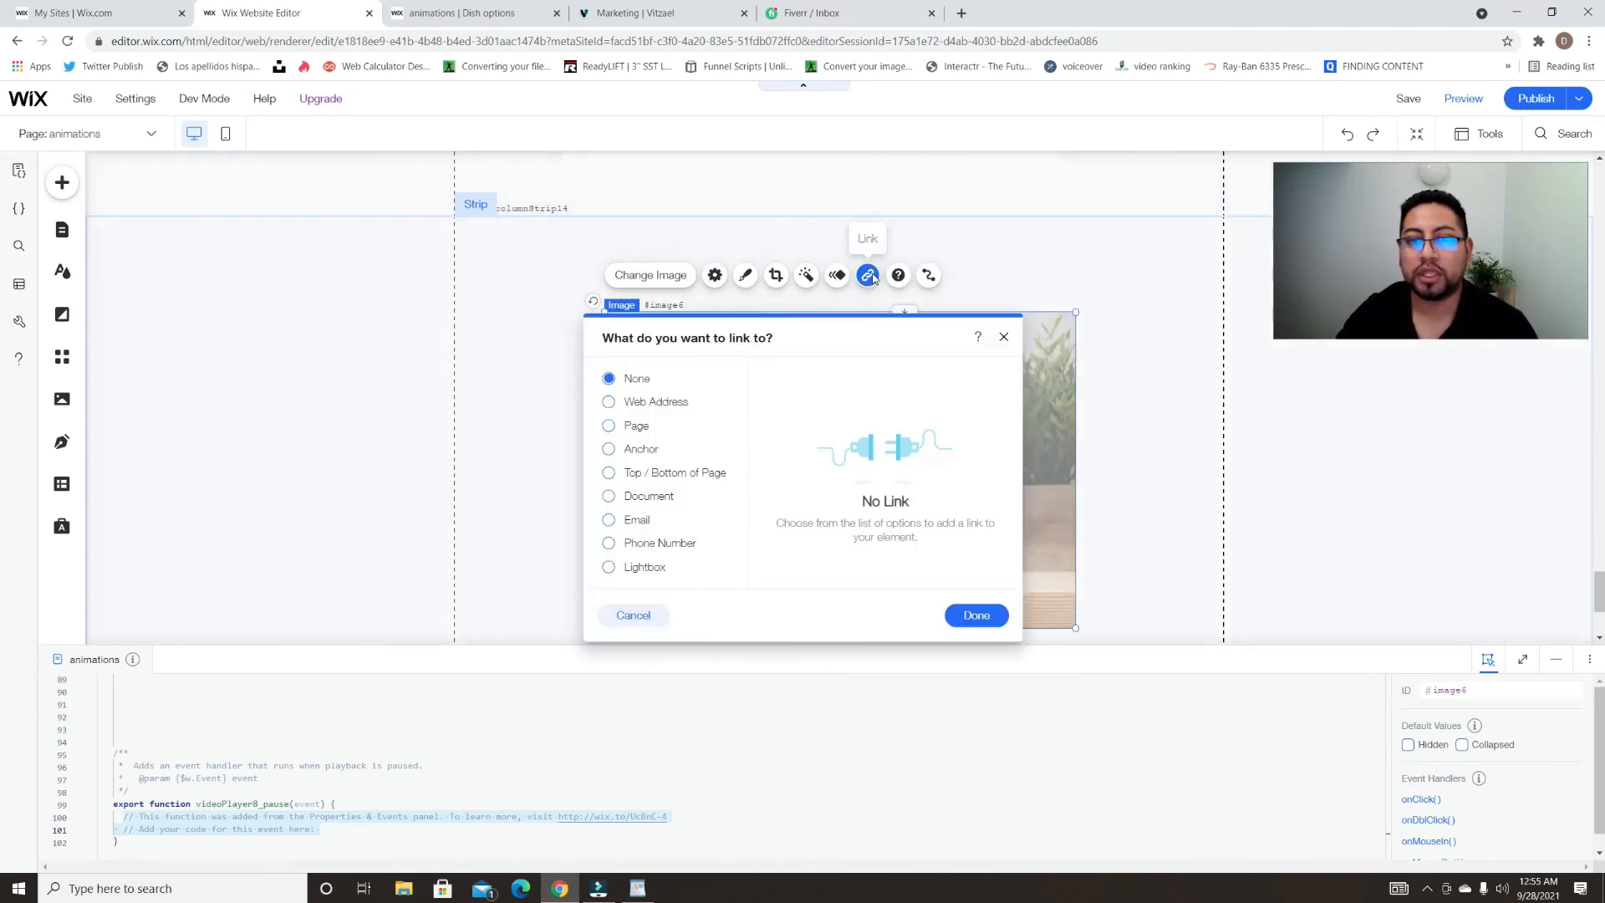
click(633, 426)
click(959, 413)
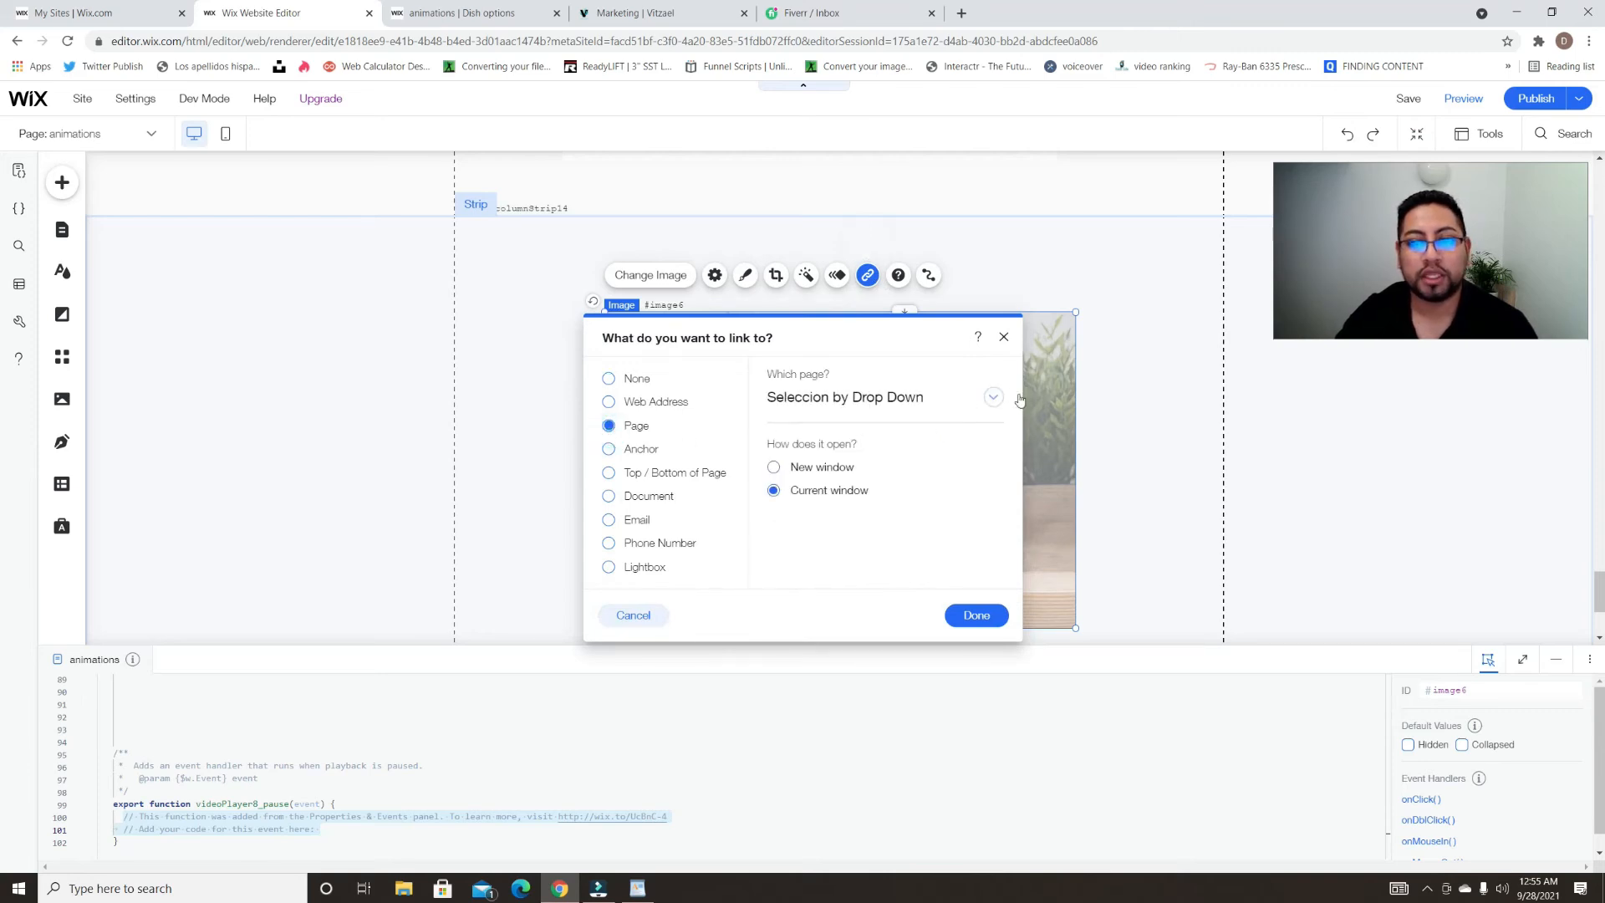
click(993, 397)
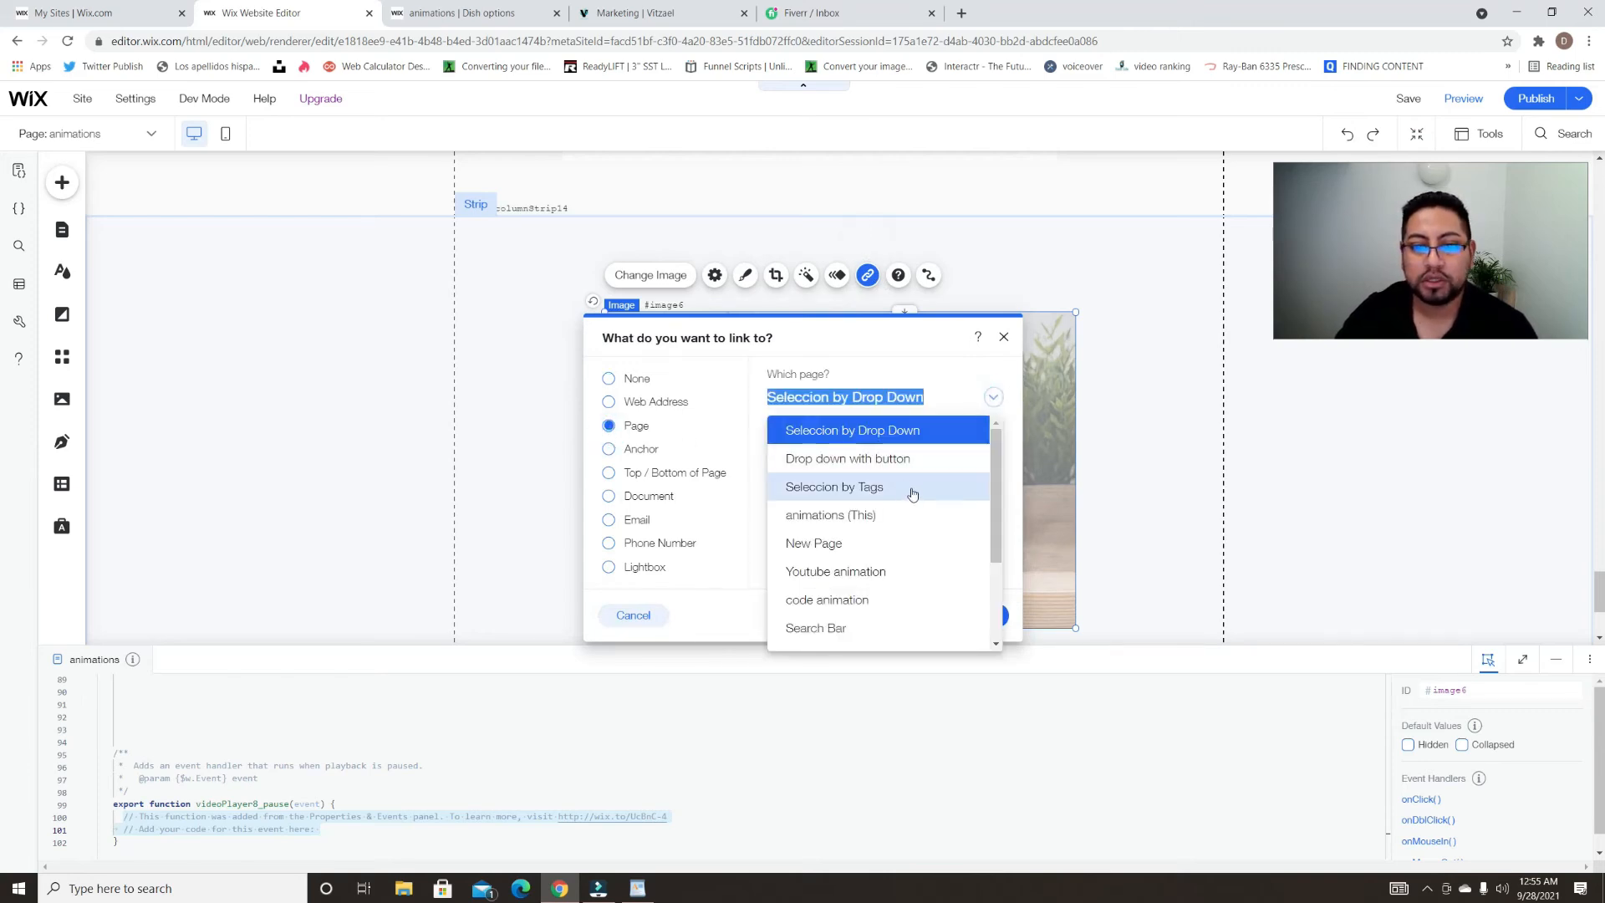
scroll(870, 615, down, 2)
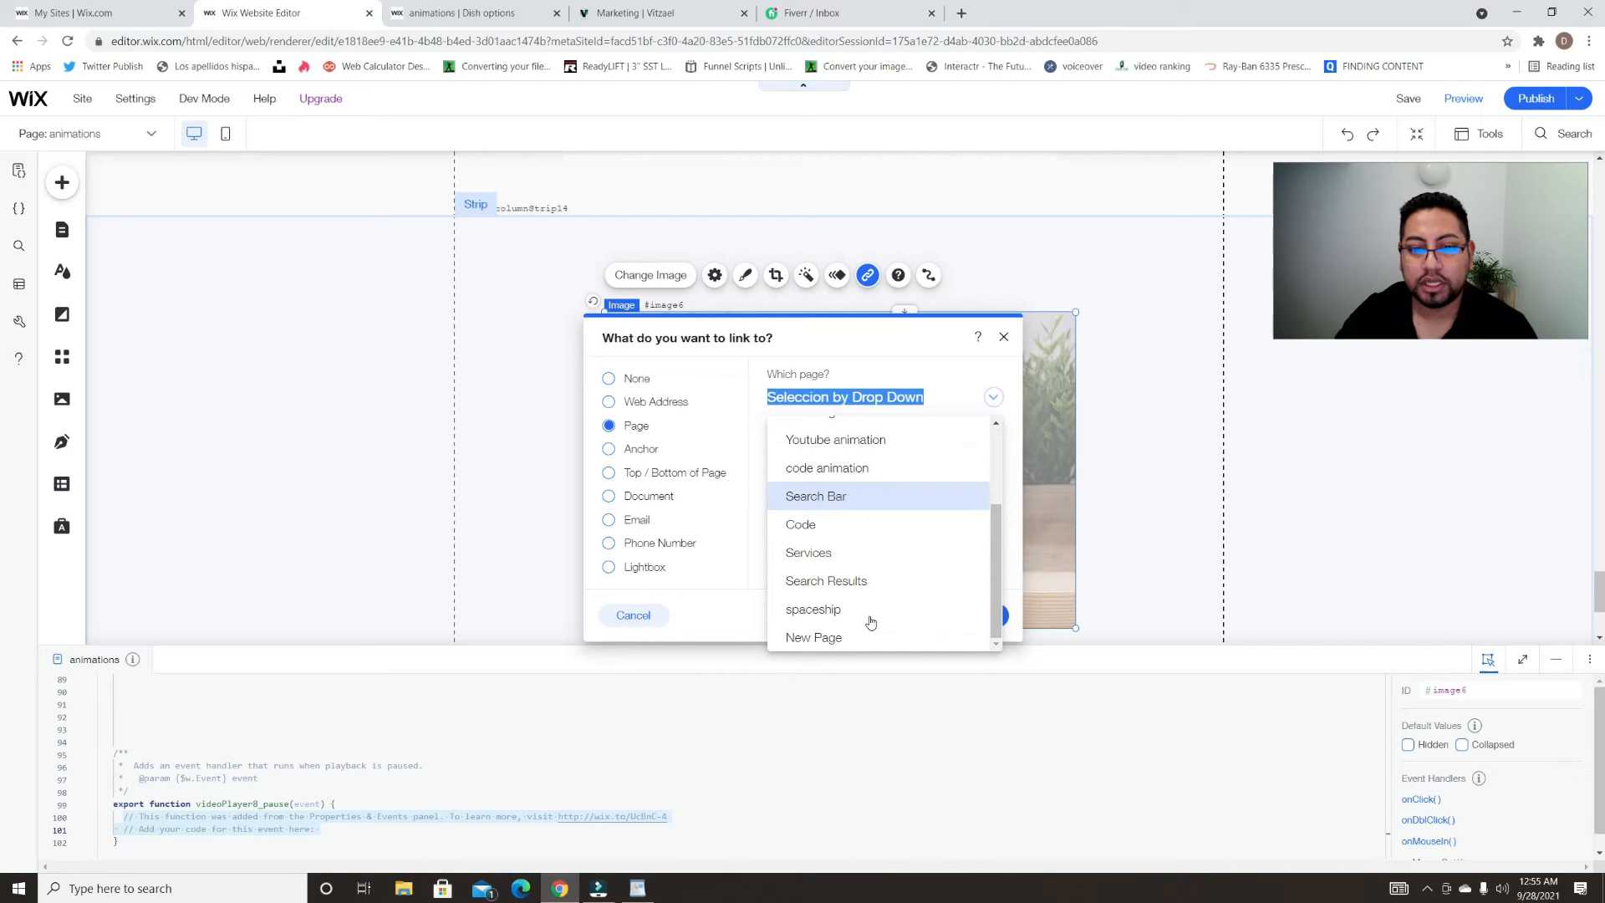
click(867, 566)
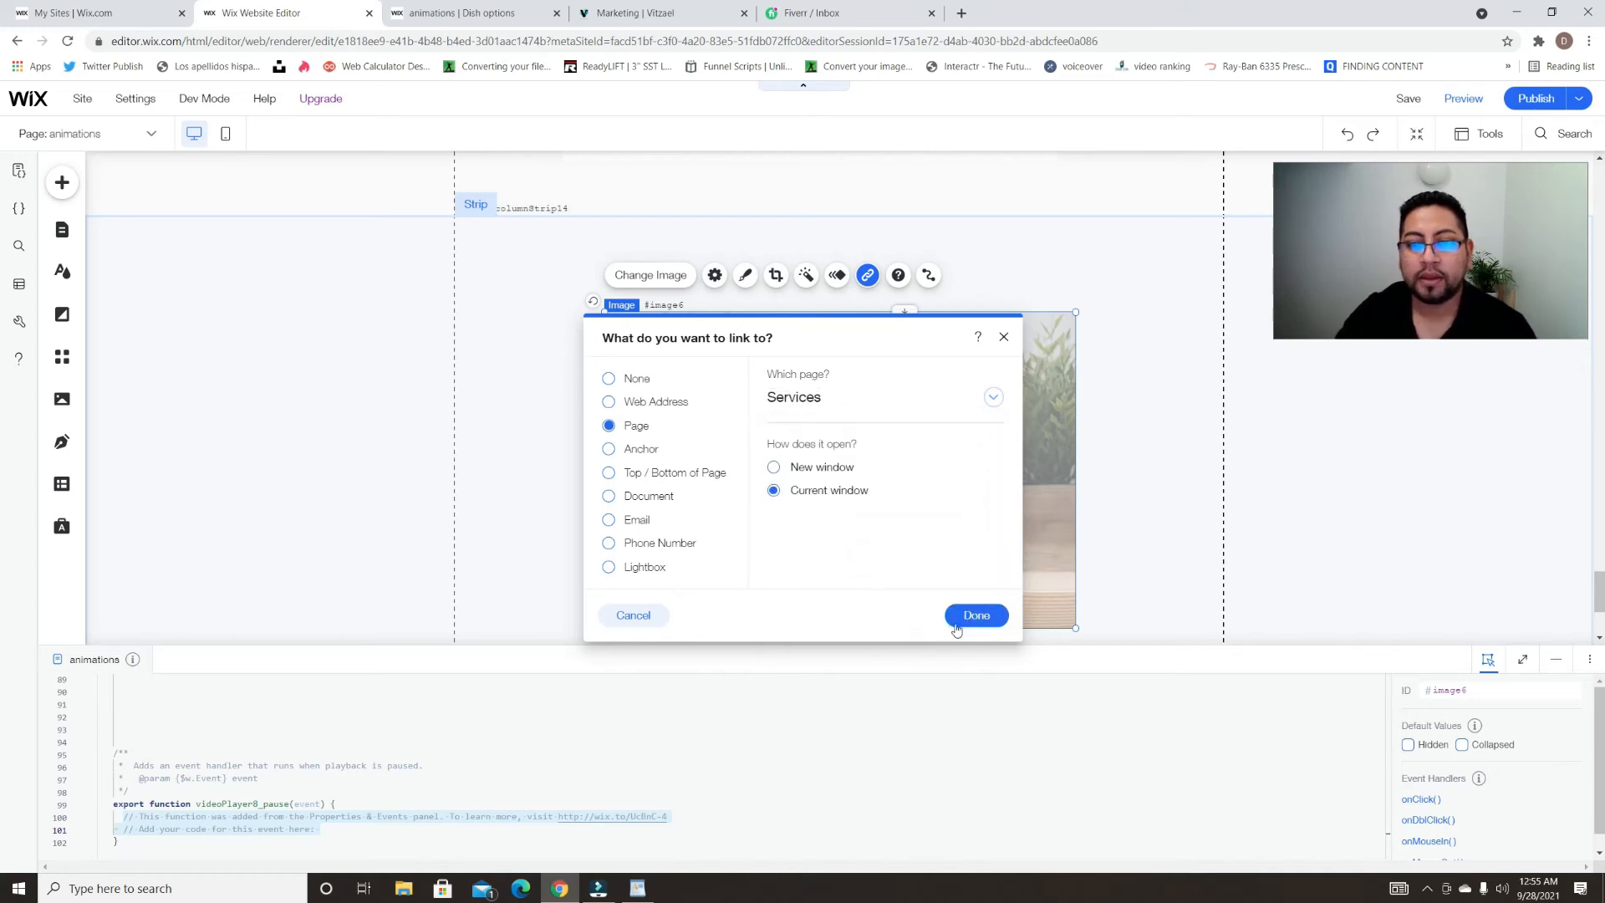
click(981, 613)
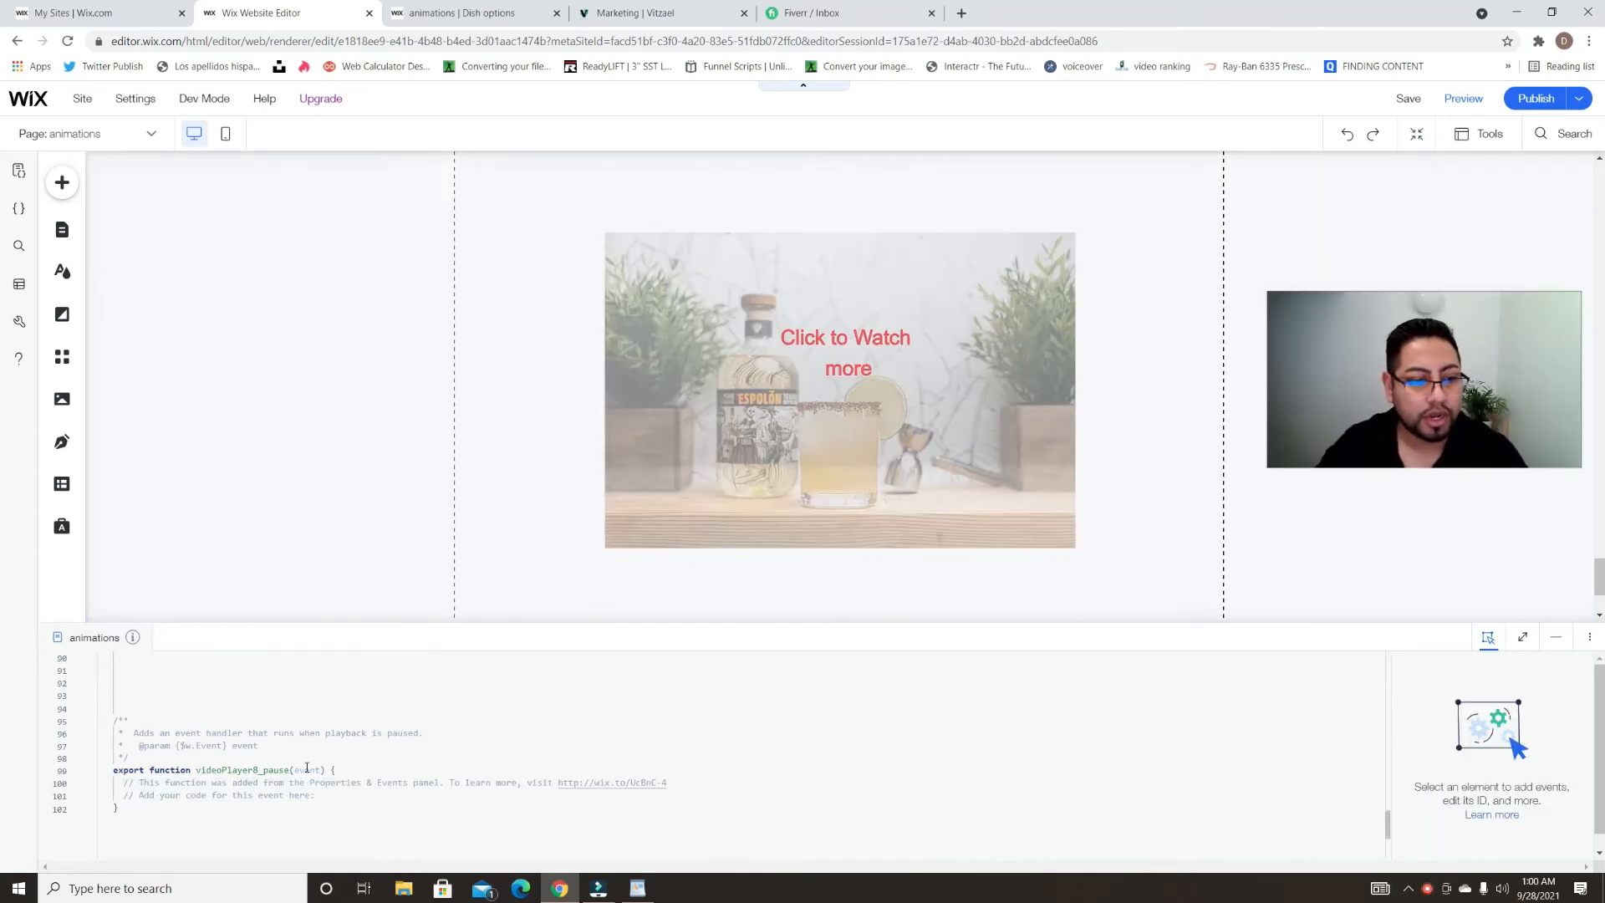
- Copy the show and setTimeout hide lines for #image4 from the videoPlayer4_pause function in the page code
scroll(349, 753, down, 2)
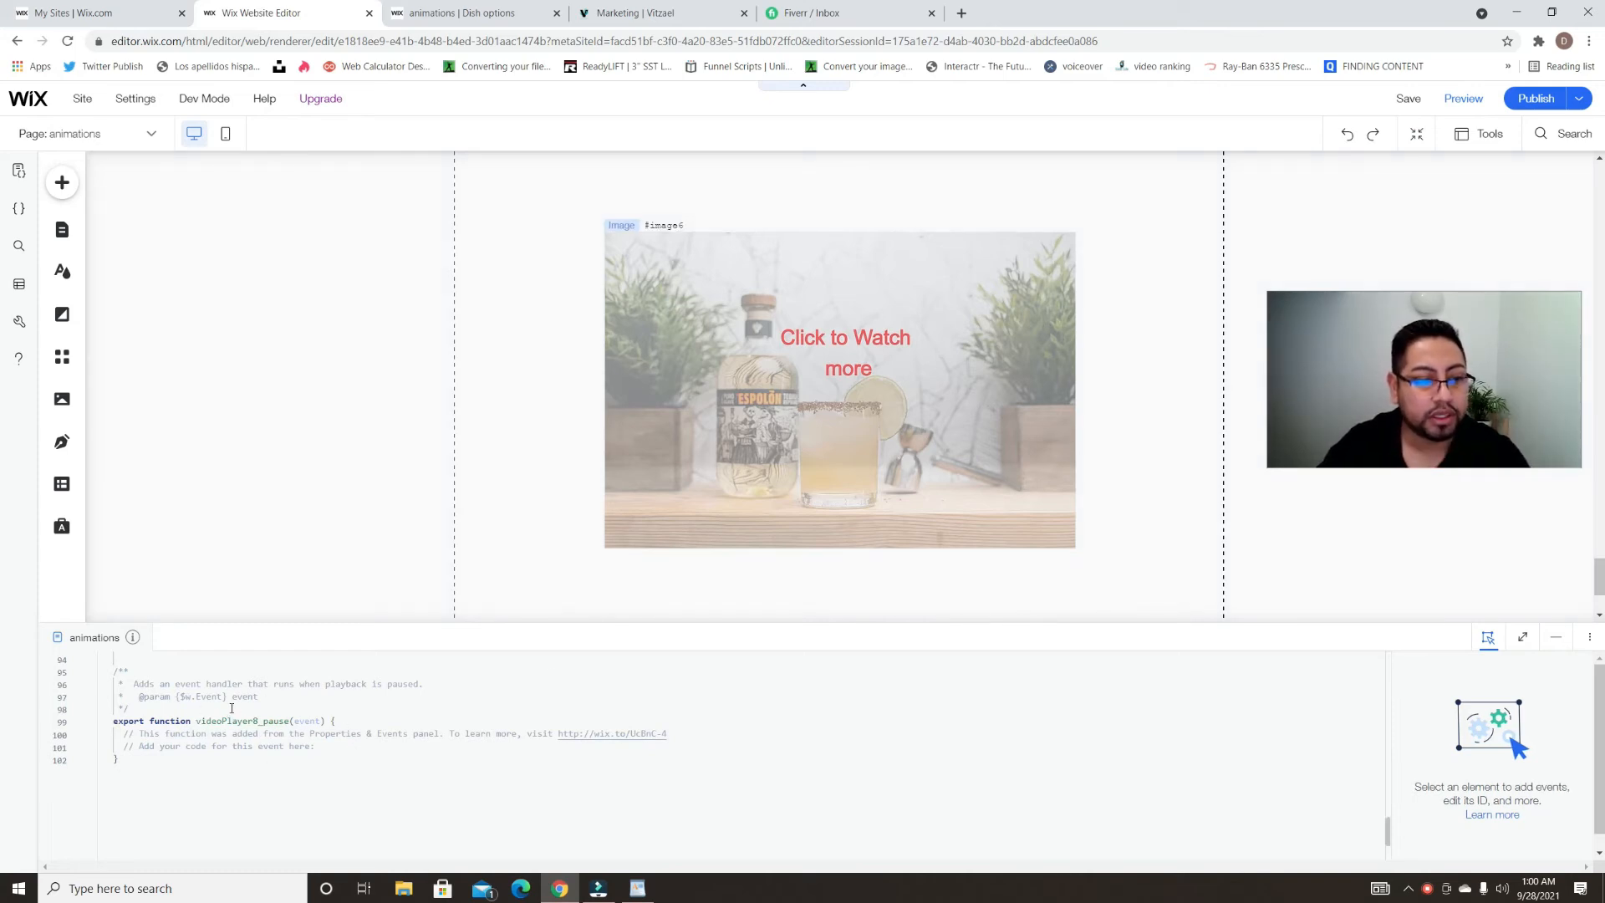
scroll(512, 711, up, 6)
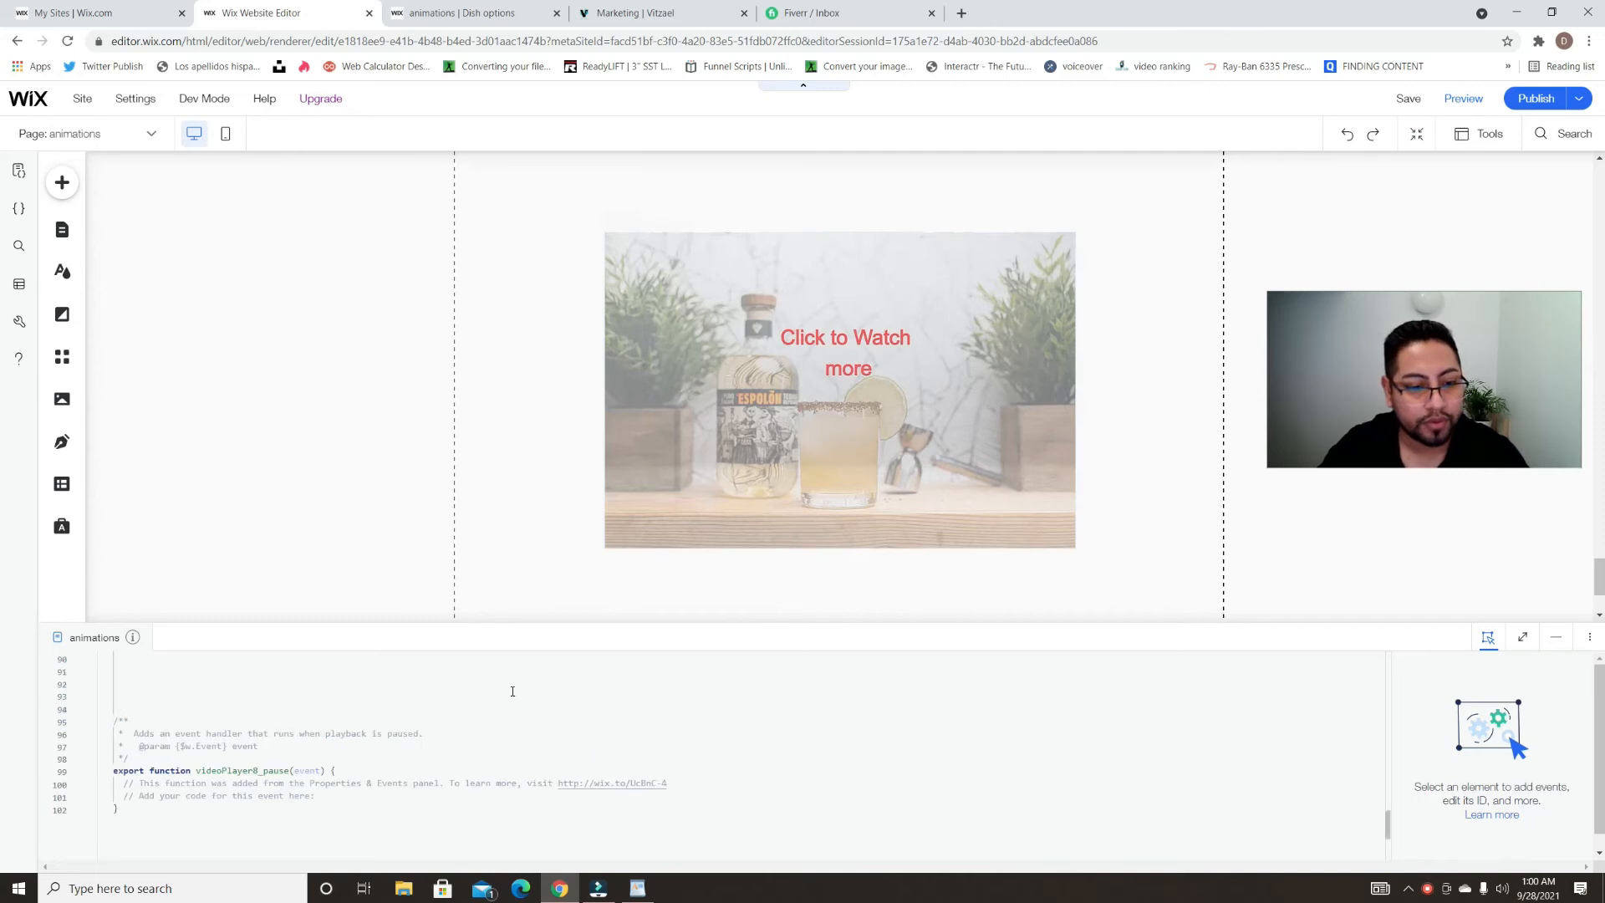
scroll(511, 715, up, 15)
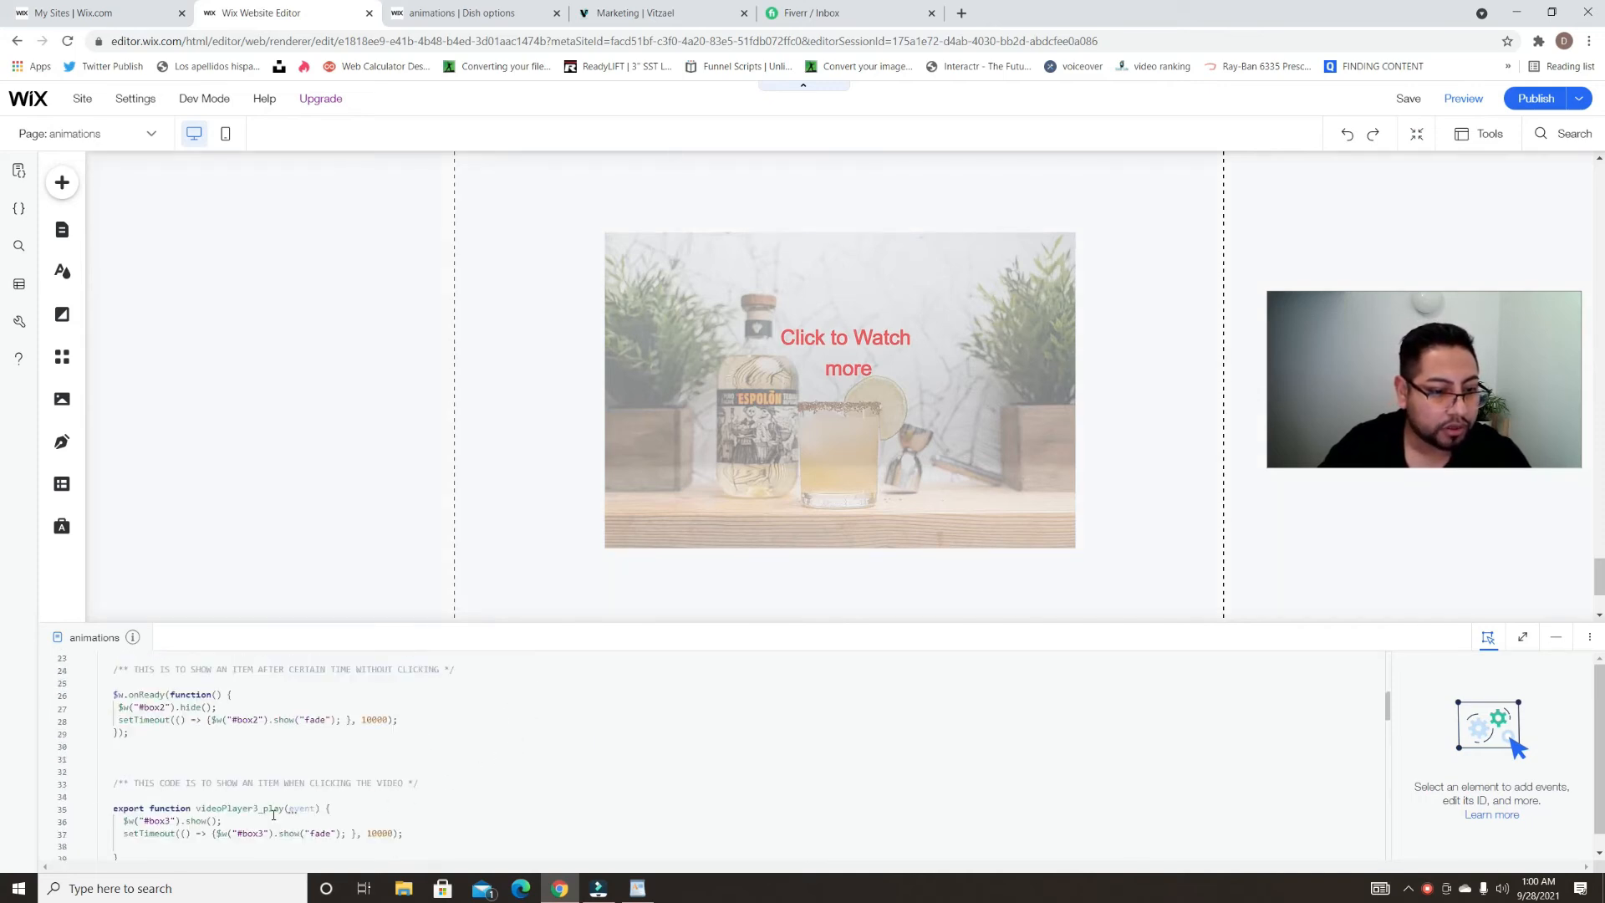
scroll(252, 815, down, 5)
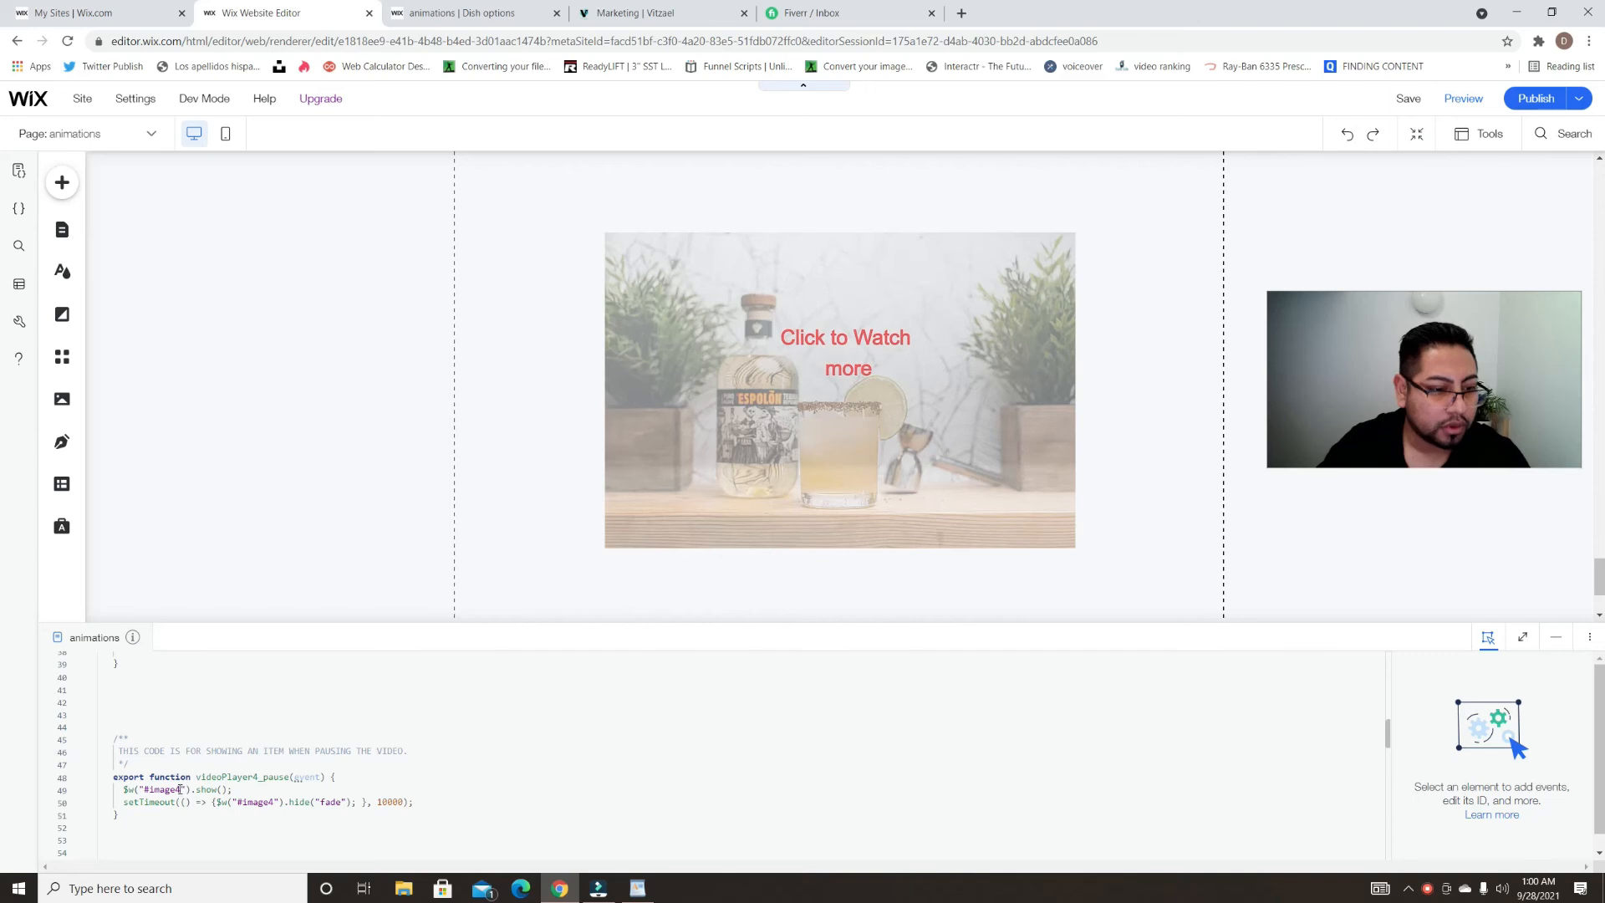
scroll(252, 768, down, 2)
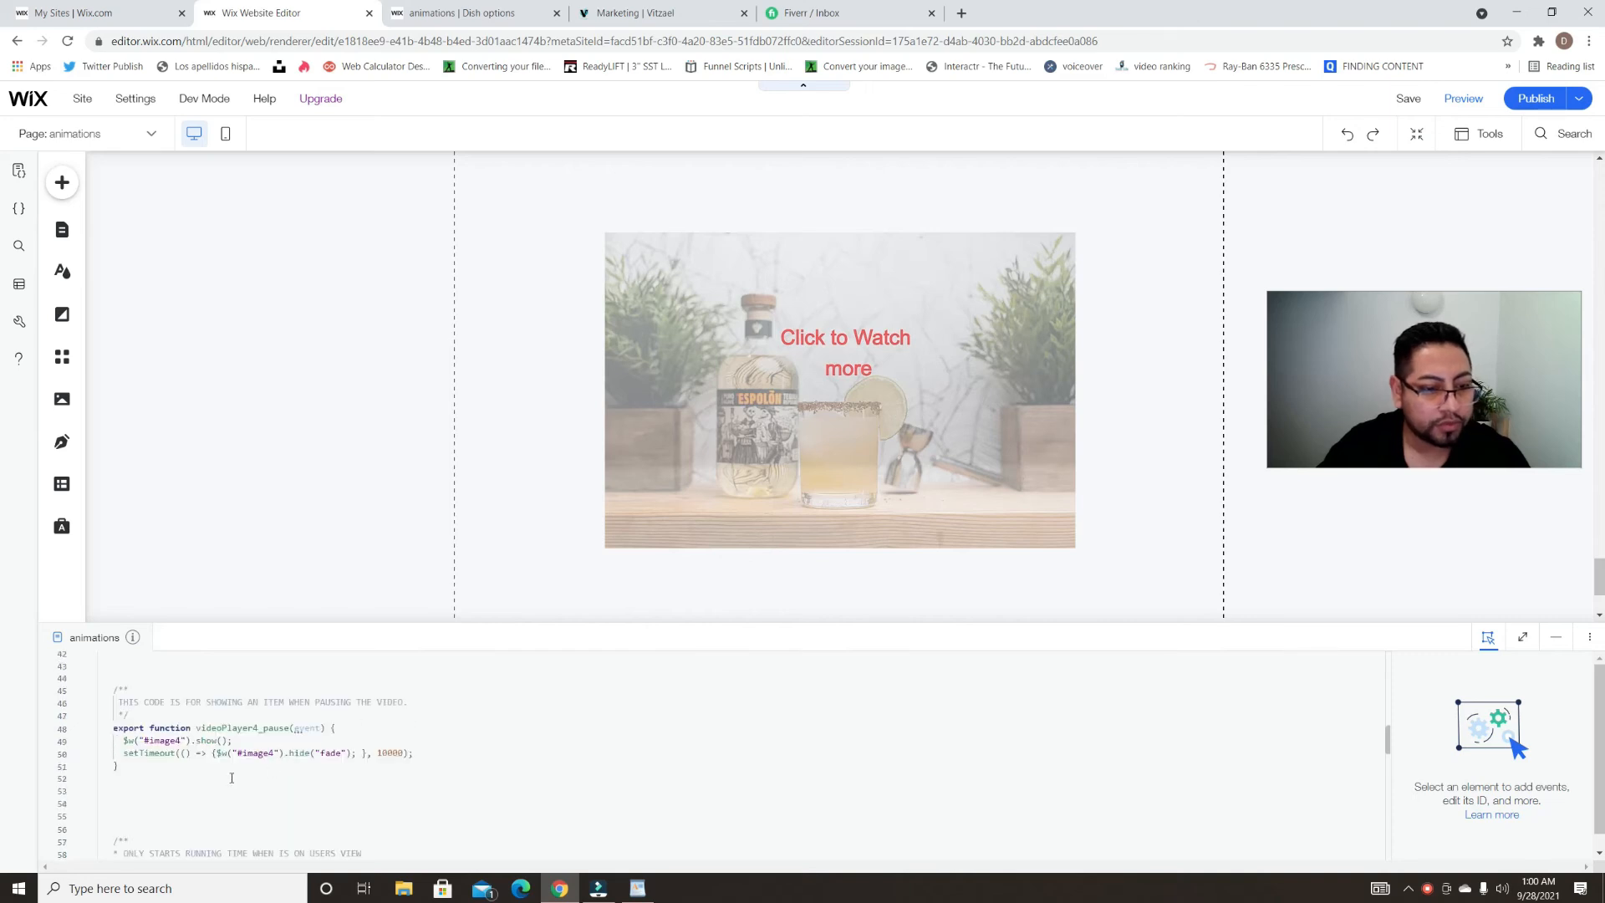
drag(428, 748, 125, 741)
key(ctrl+c)
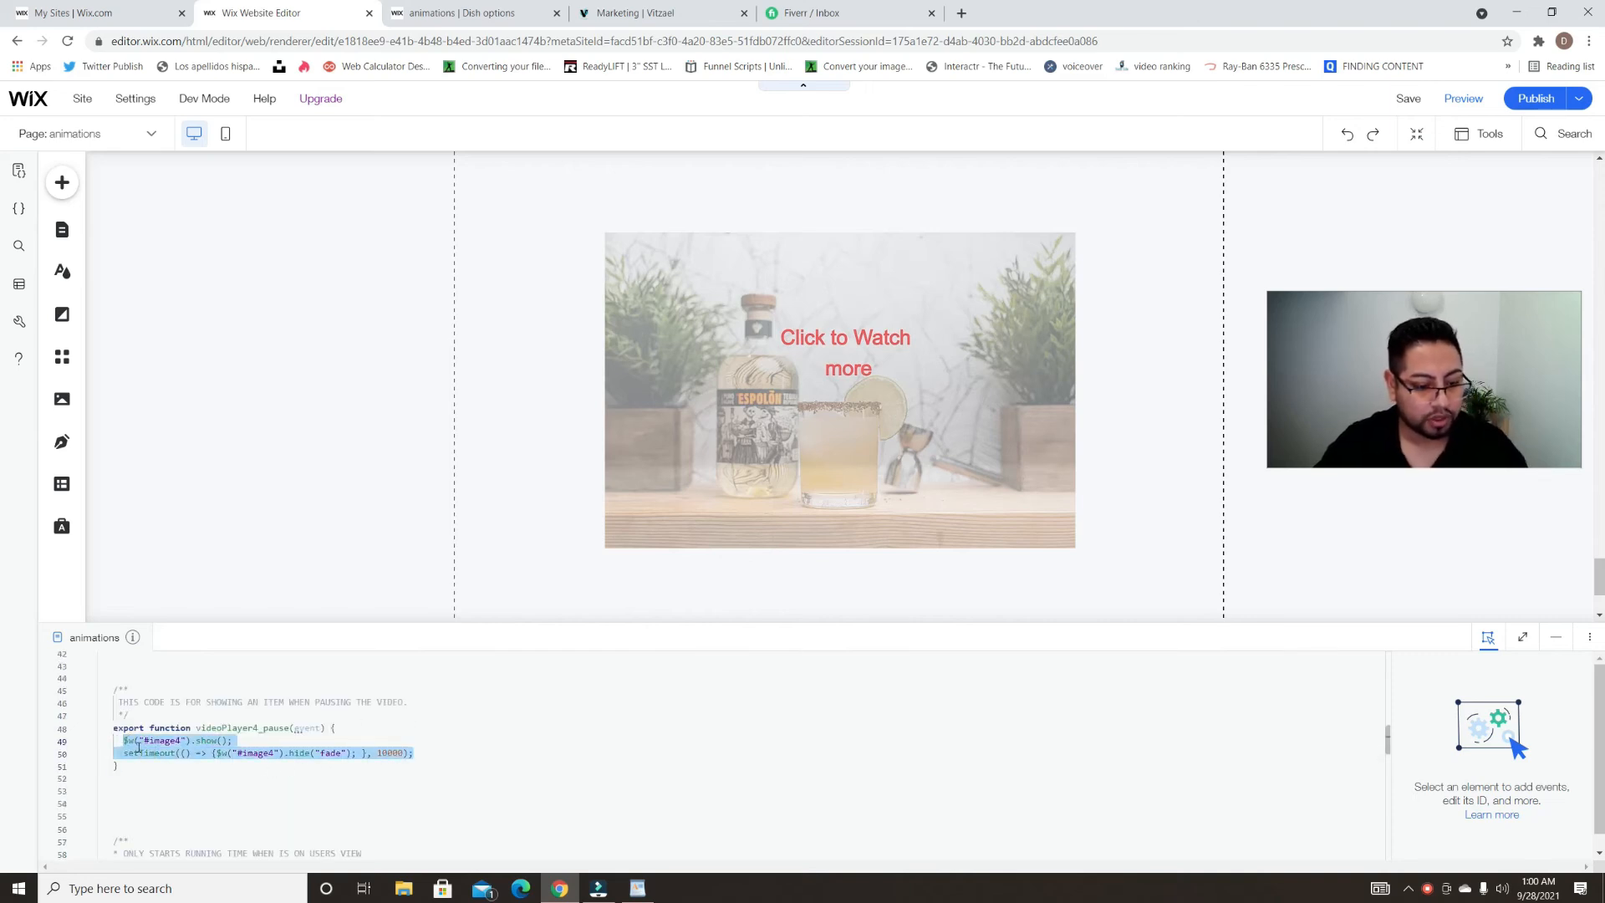
- Replace the placeholder comments in the videoPlayer8_pause function with the copied show and setTimeout hide lines
scroll(185, 755, down, 15)
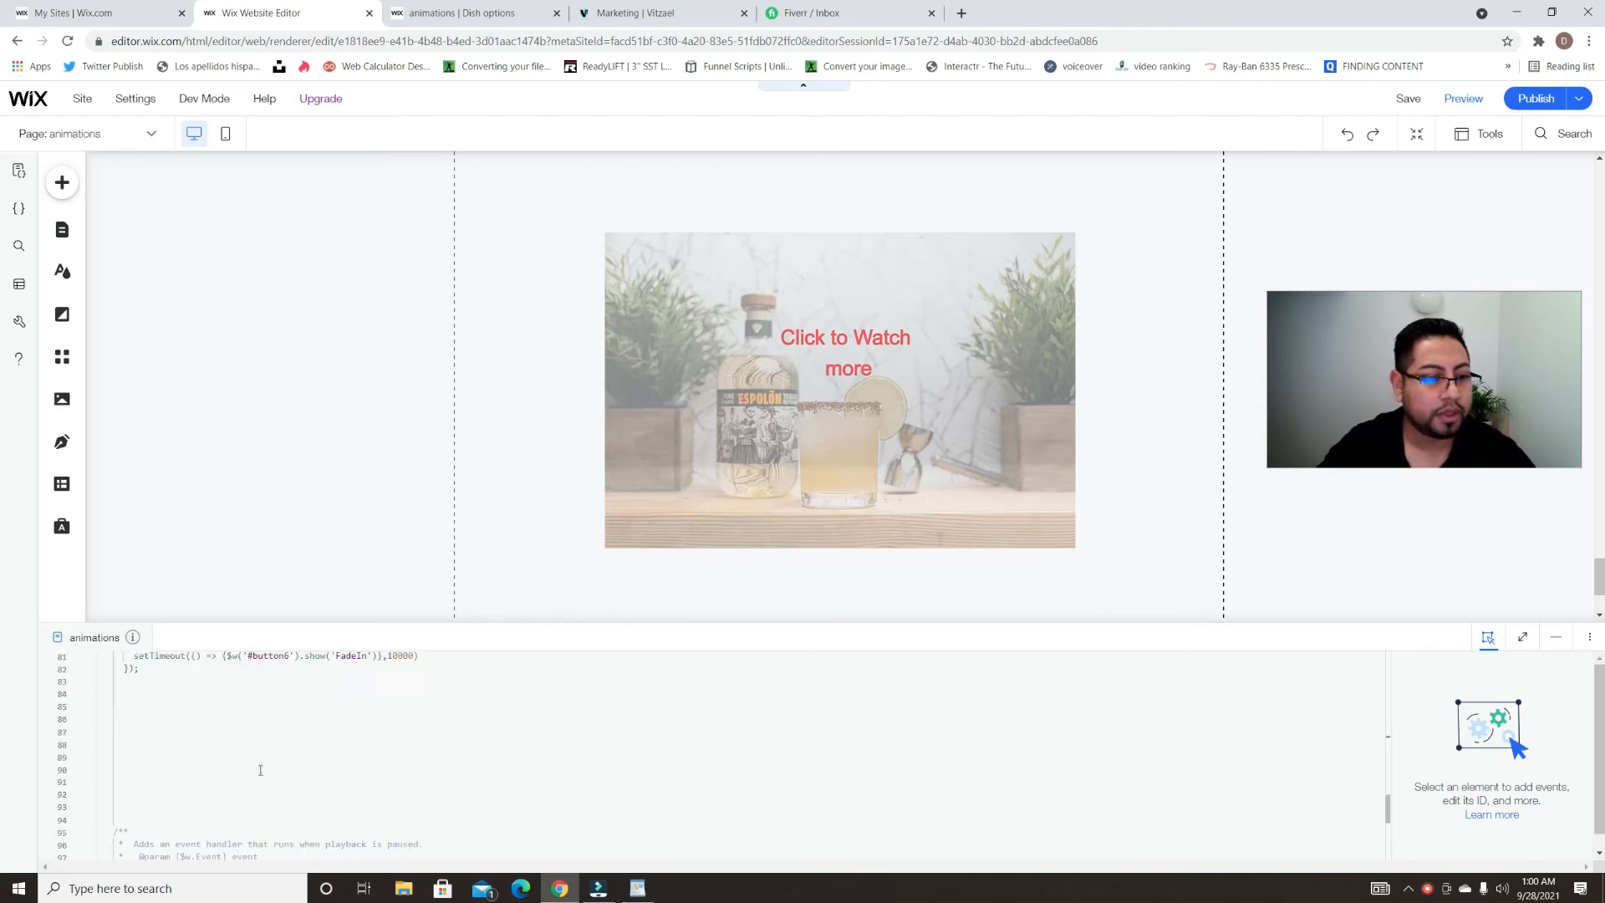
scroll(229, 809, down, 4)
scroll(232, 807, up, 5)
scroll(224, 771, down, 3)
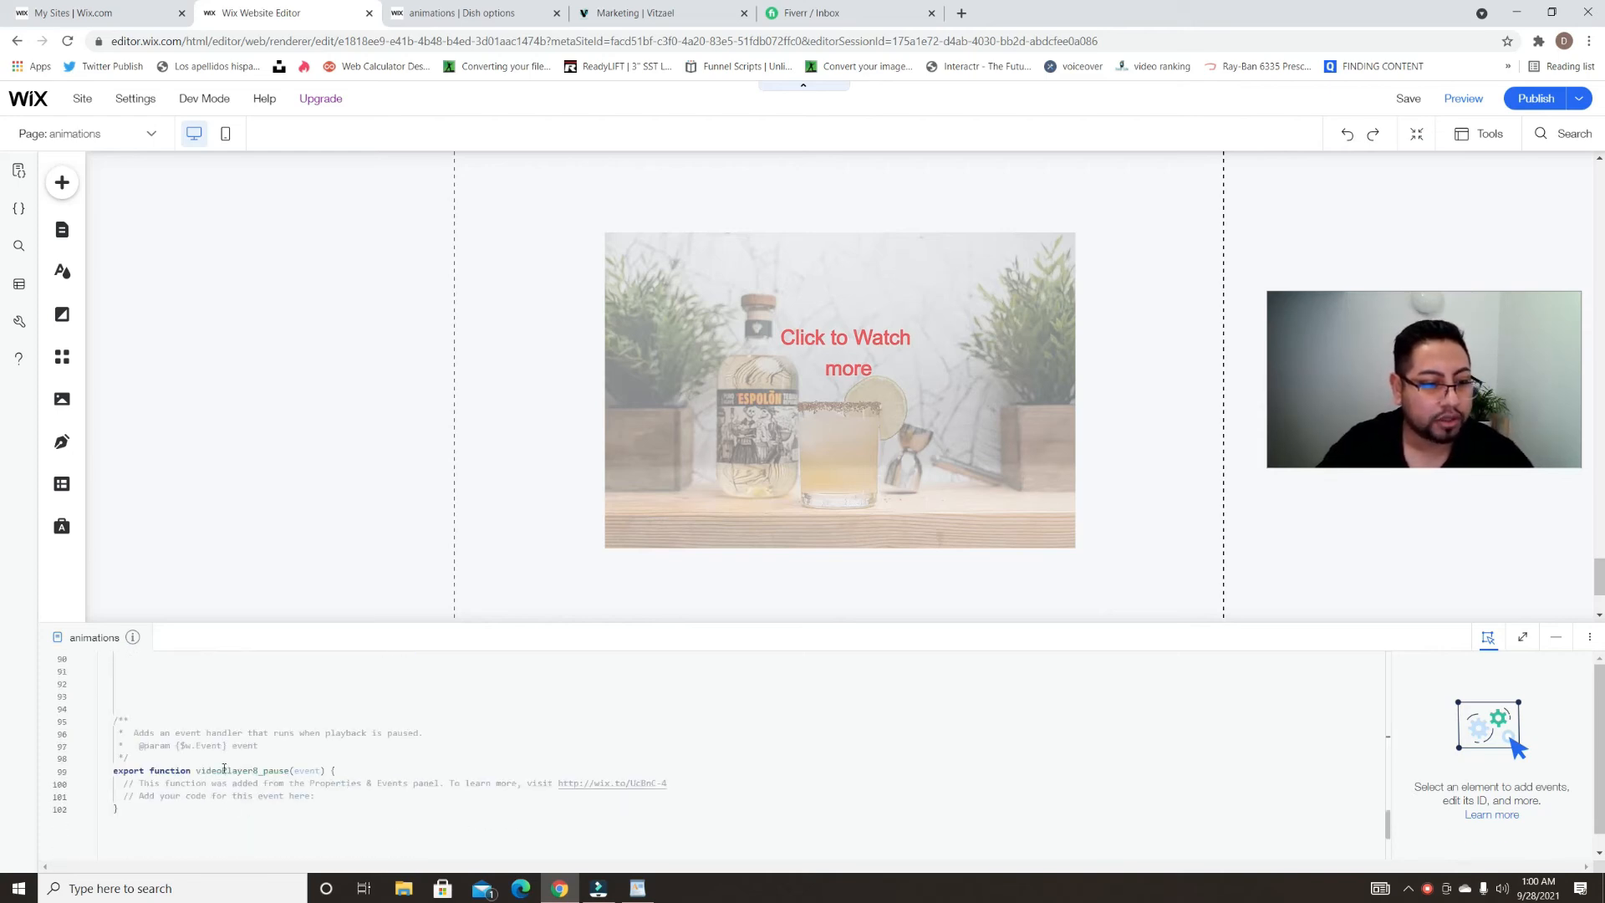
drag(125, 737, 310, 745)
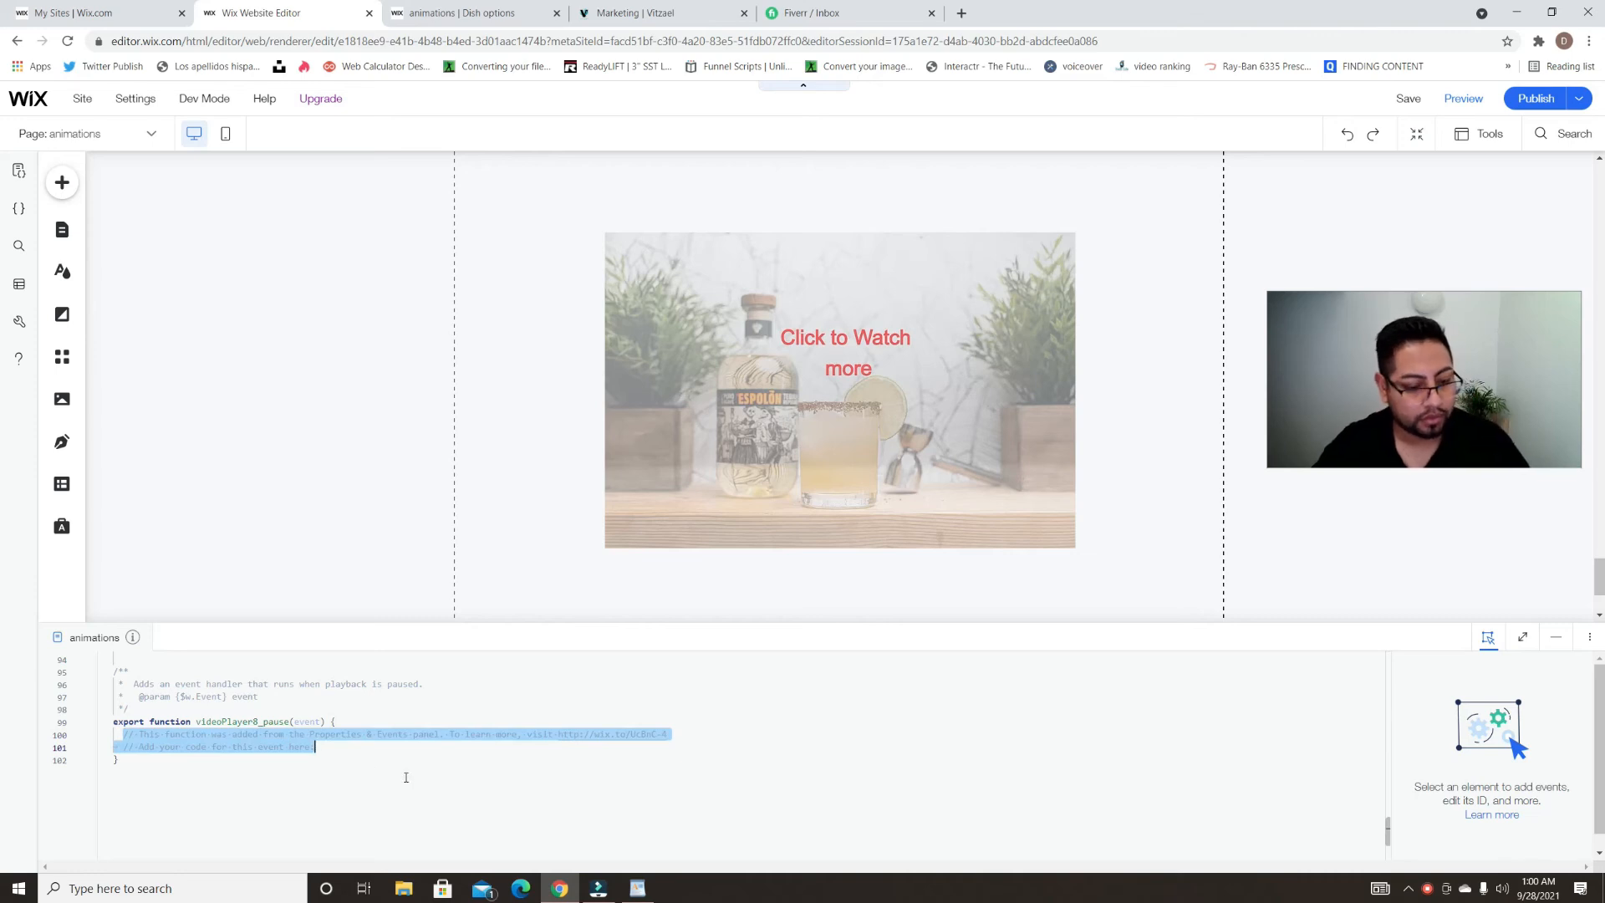
key(ctrl+v)
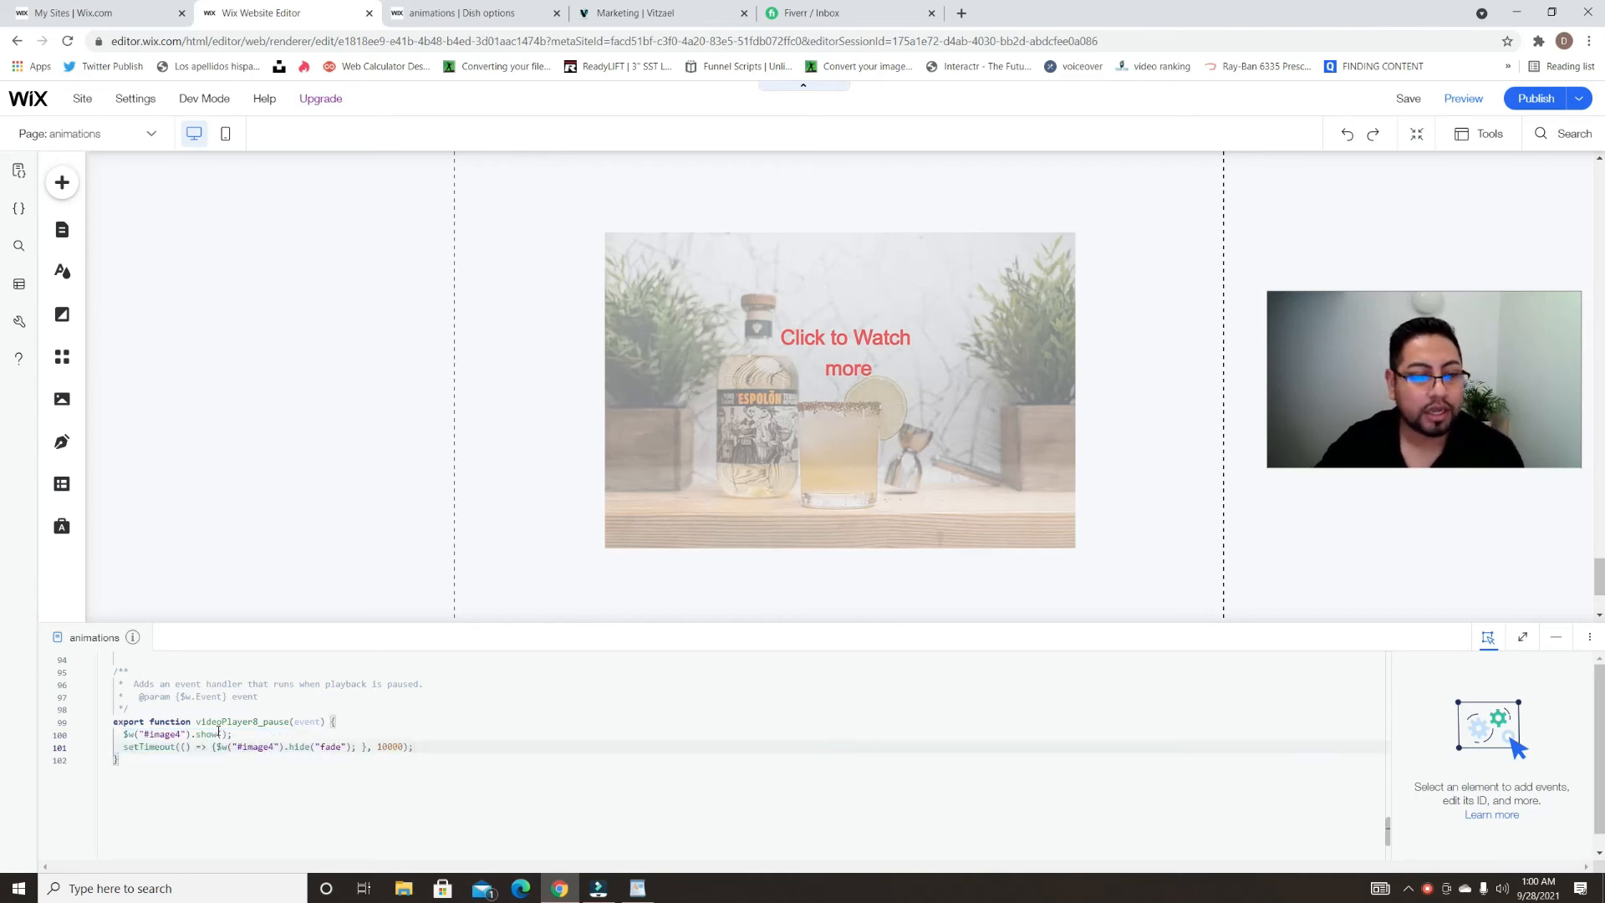
- Change both #image4 references in the videoPlayer8_pause function to #image6, the ID of the cocktail overlay image
click(1065, 287)
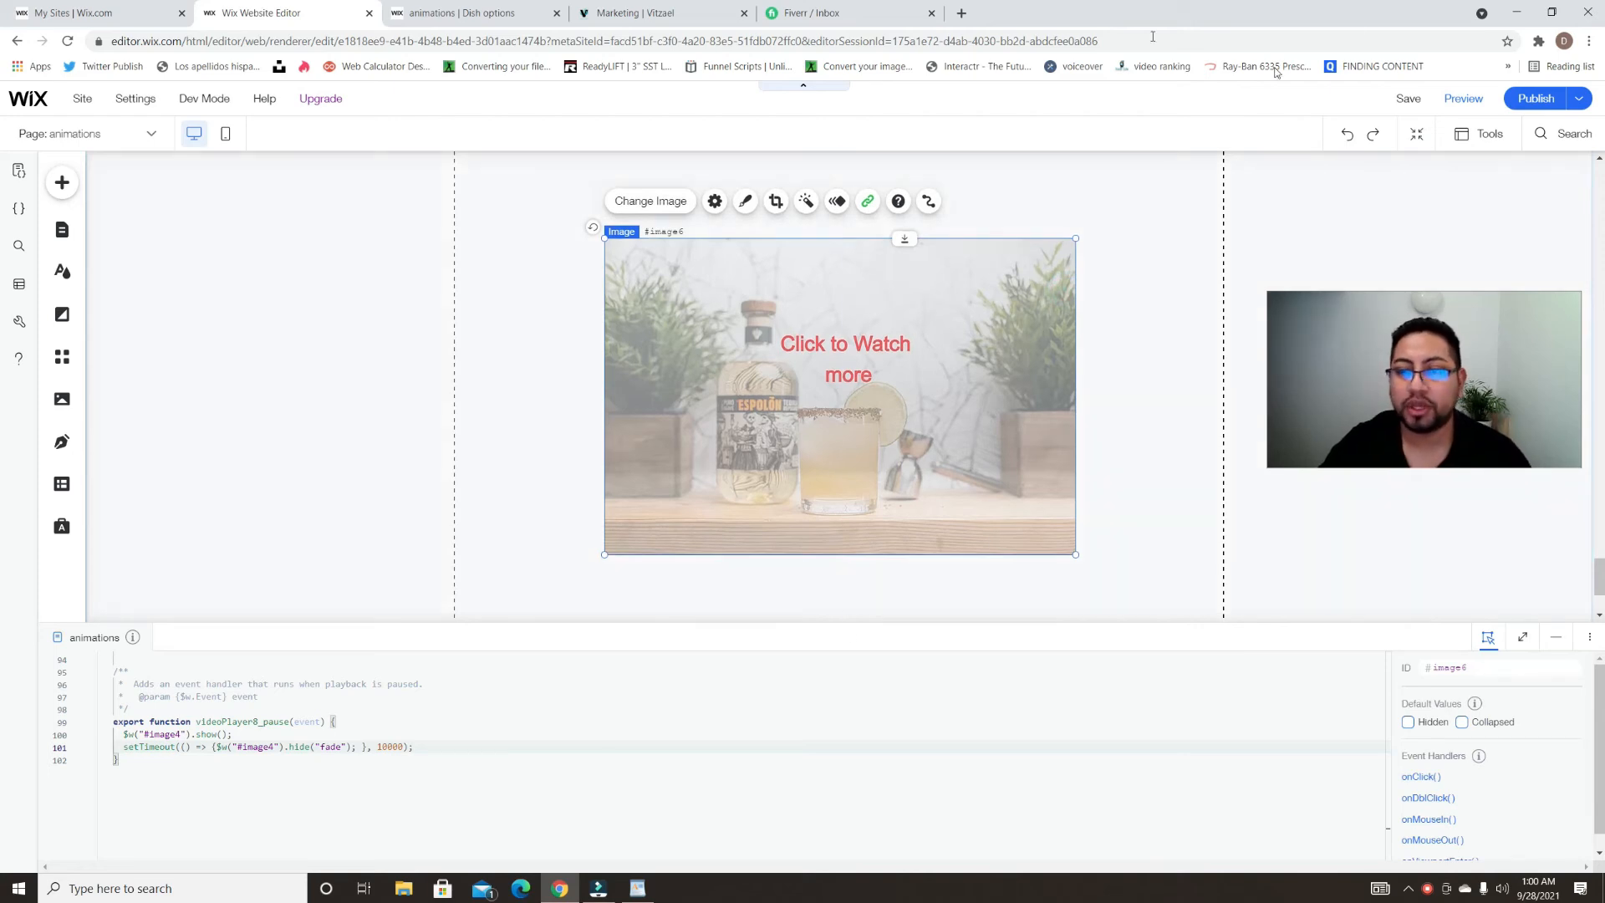
scroll(977, 400, up, 1)
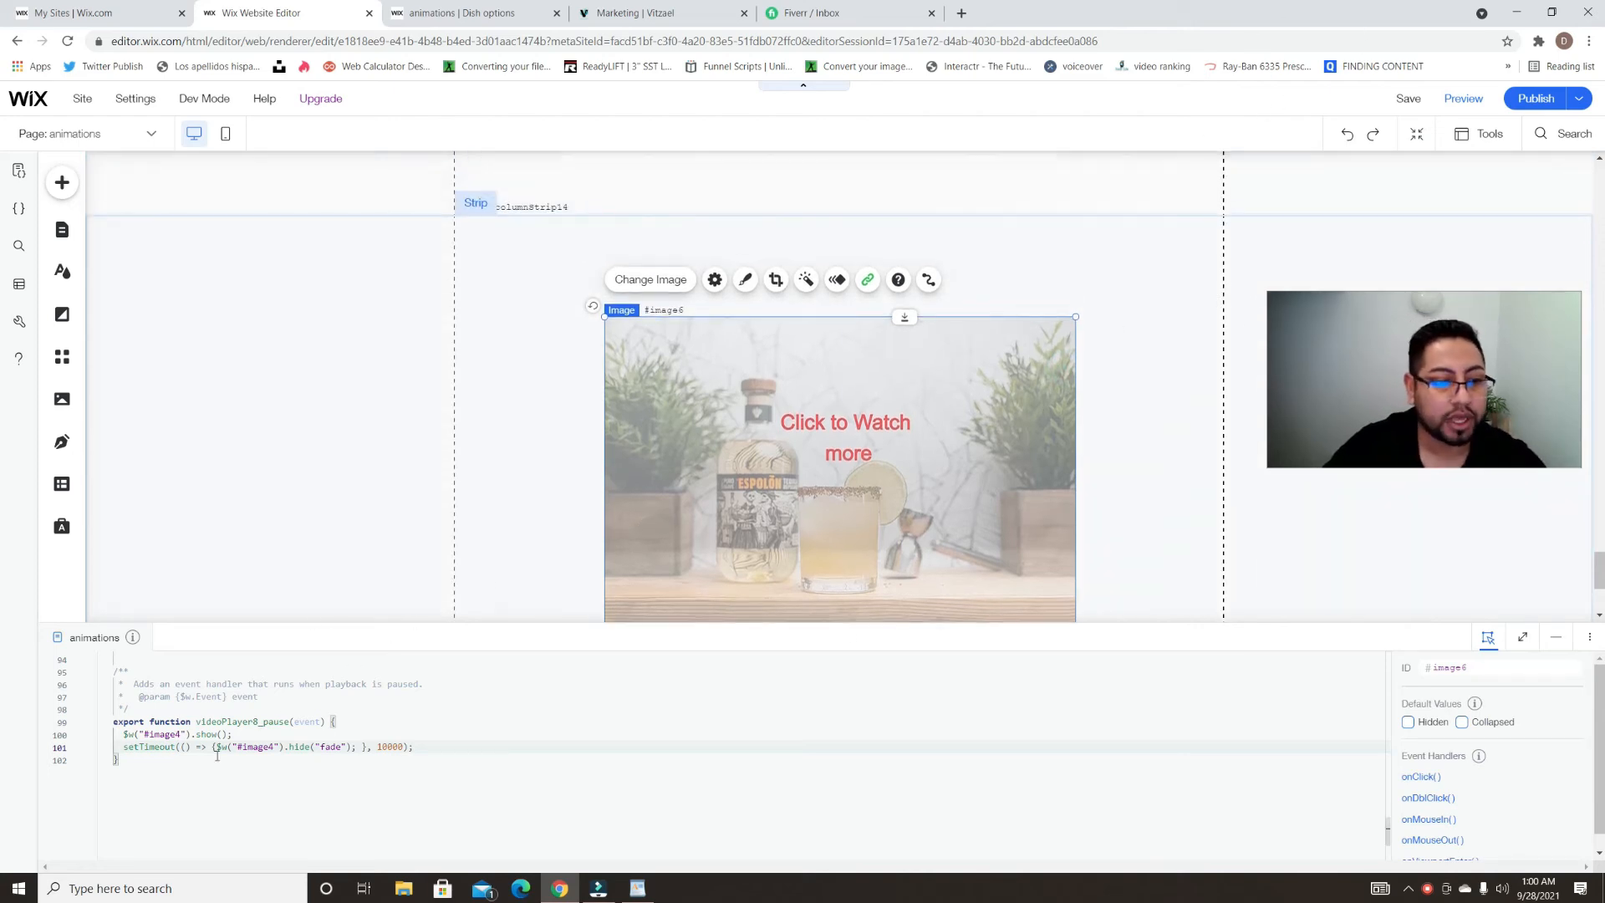
click(178, 734)
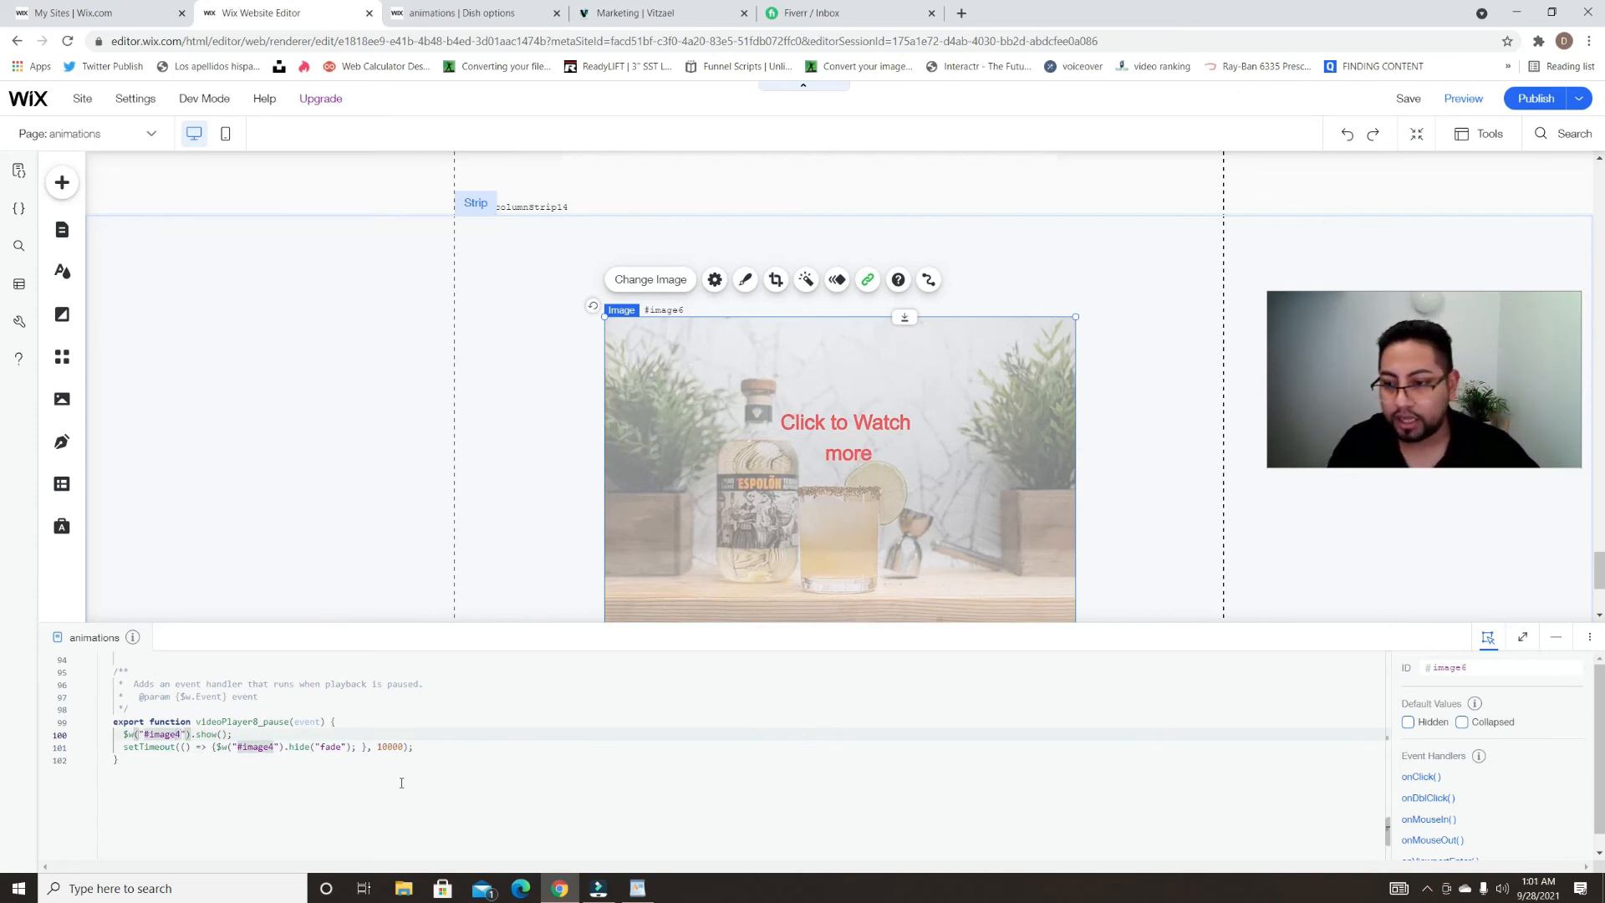
key(BackSpace)
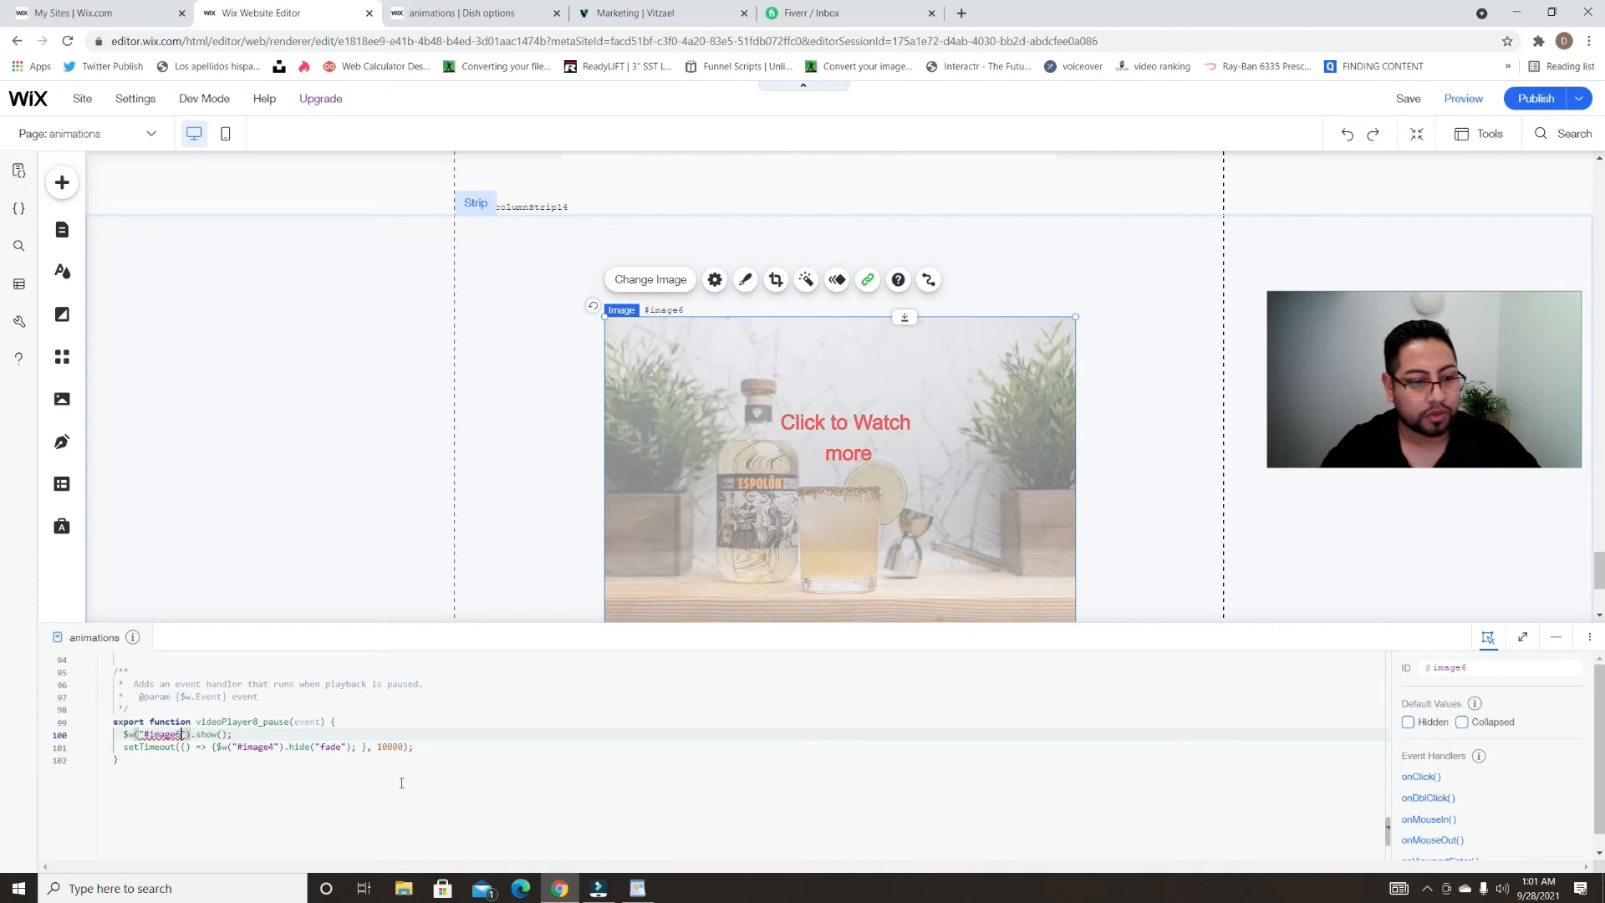
click(272, 746)
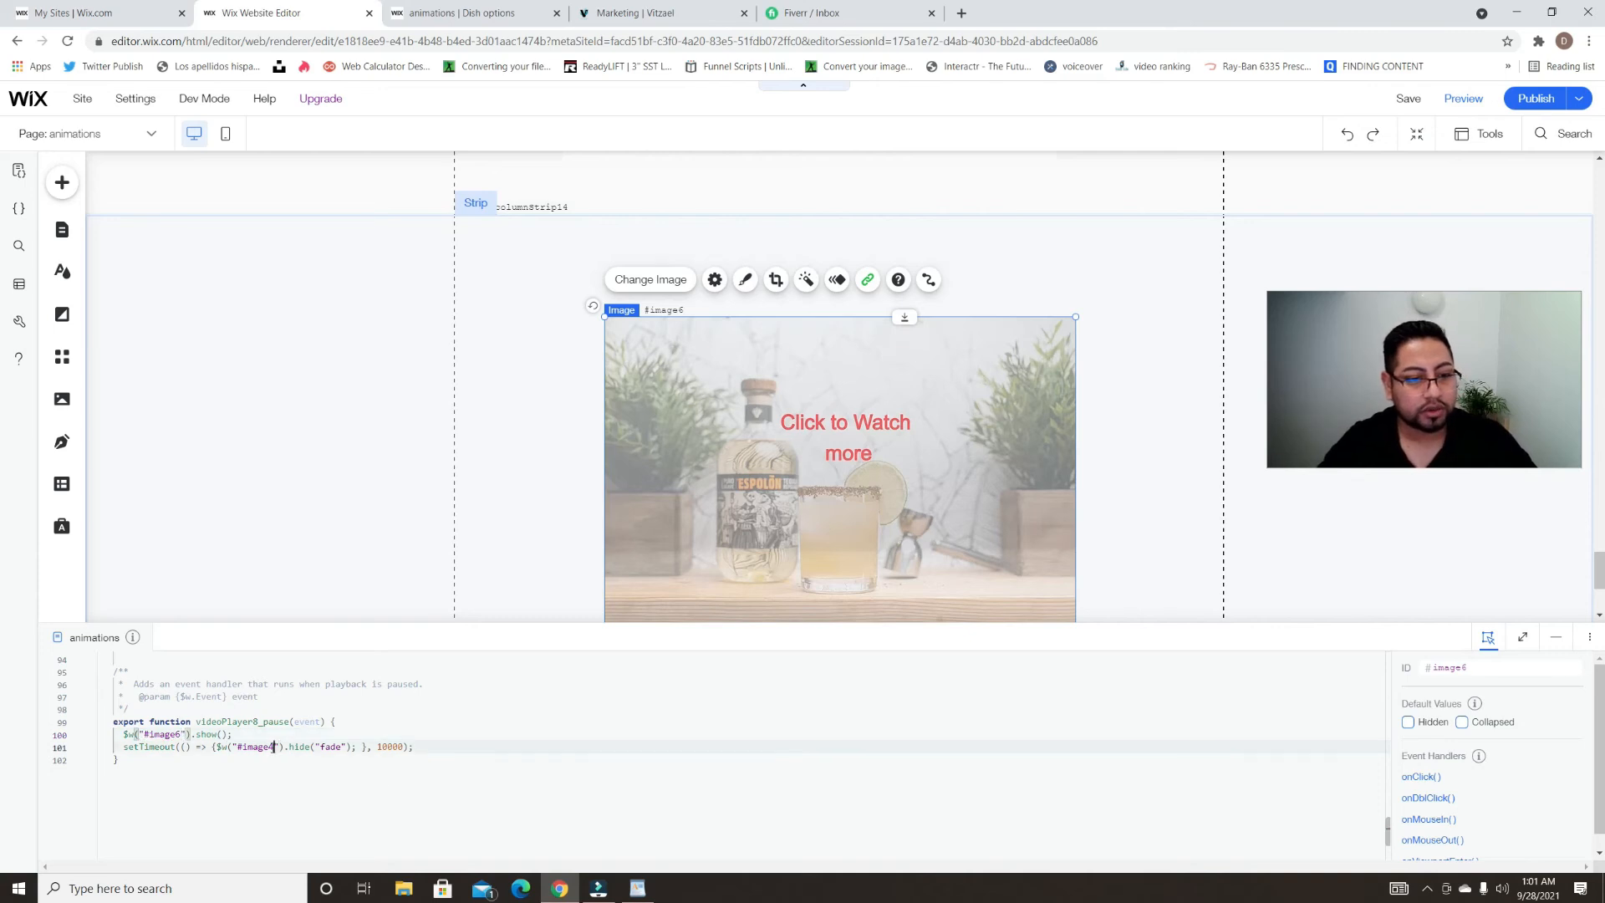
key(BackSpace)
text(6)
click(342, 778)
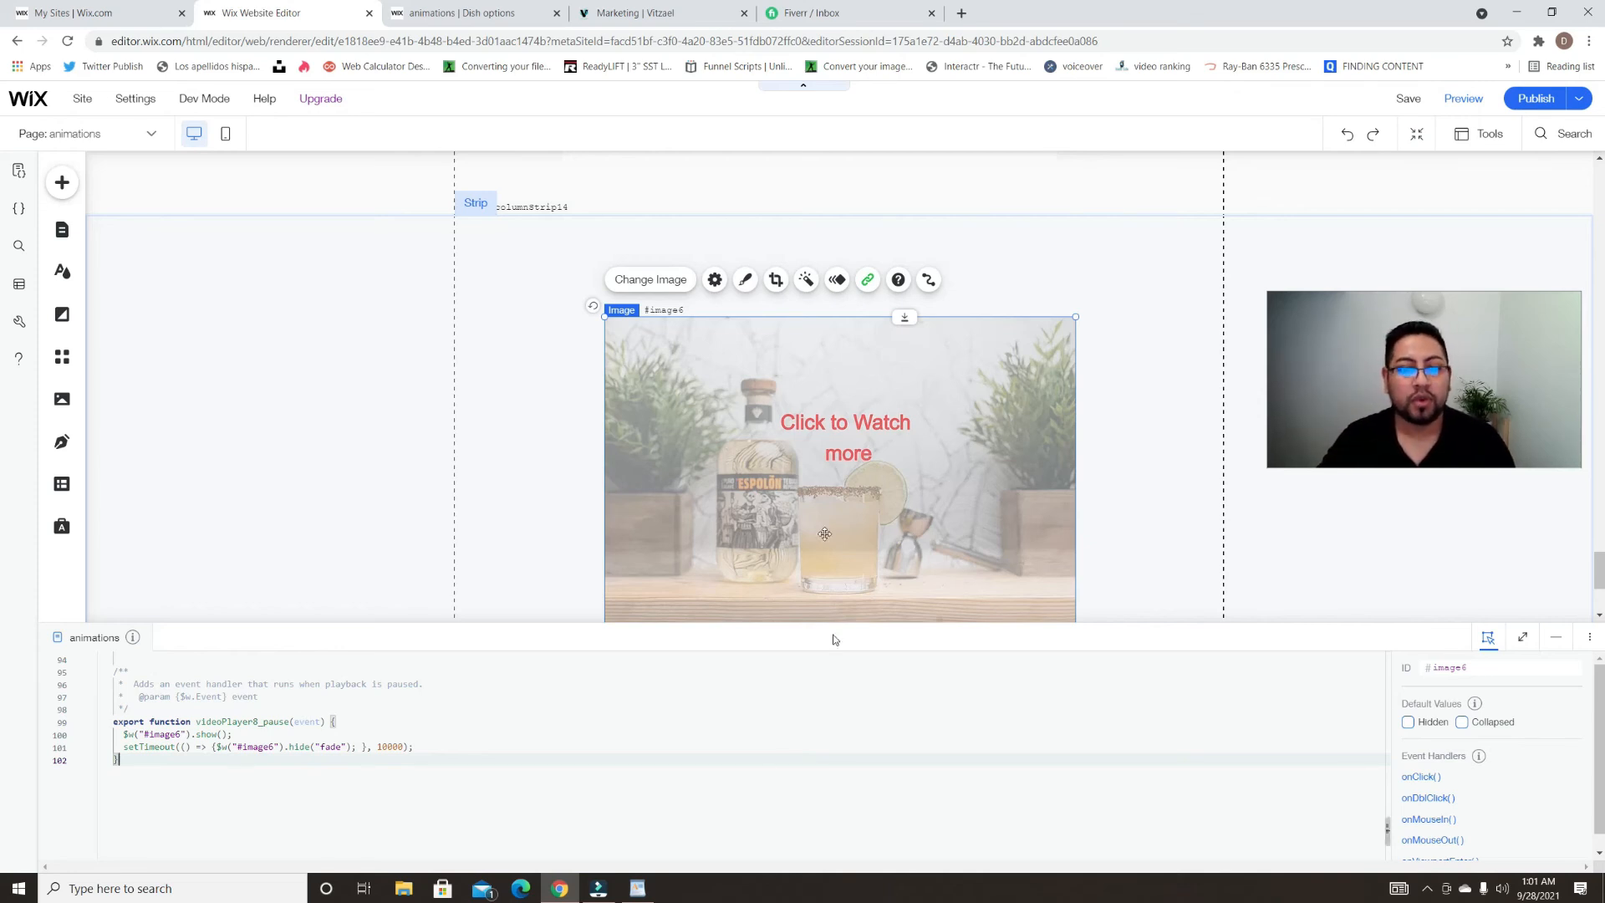
- Set the setTimeout hide delay for #image6 to 1000000 and check the section in preview
click(403, 747)
text(00)
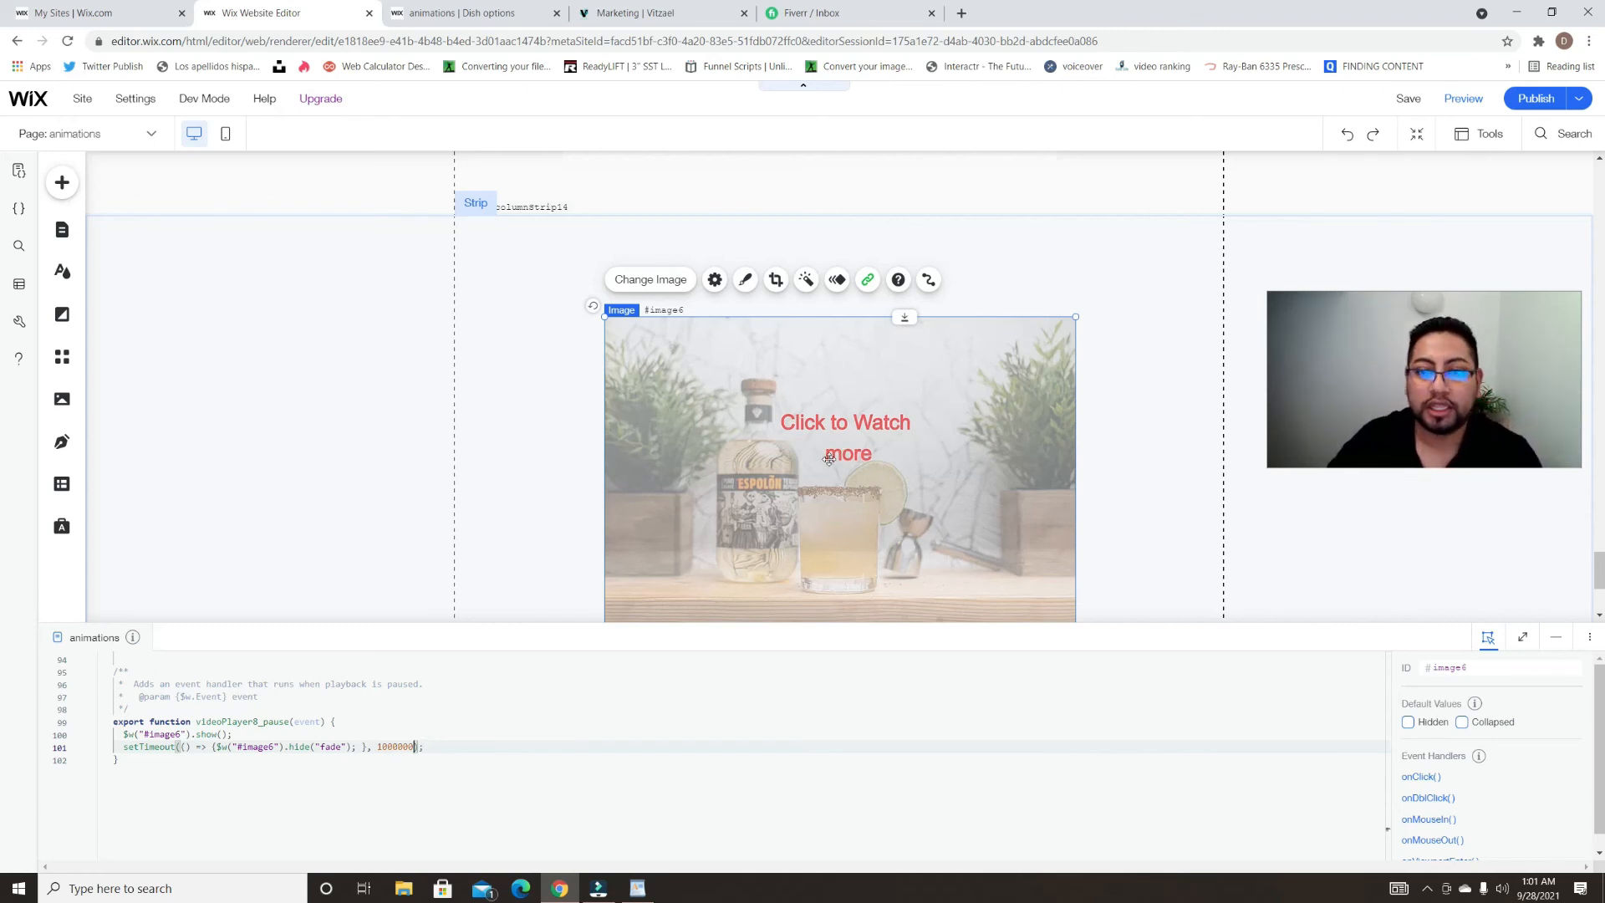
click(1458, 100)
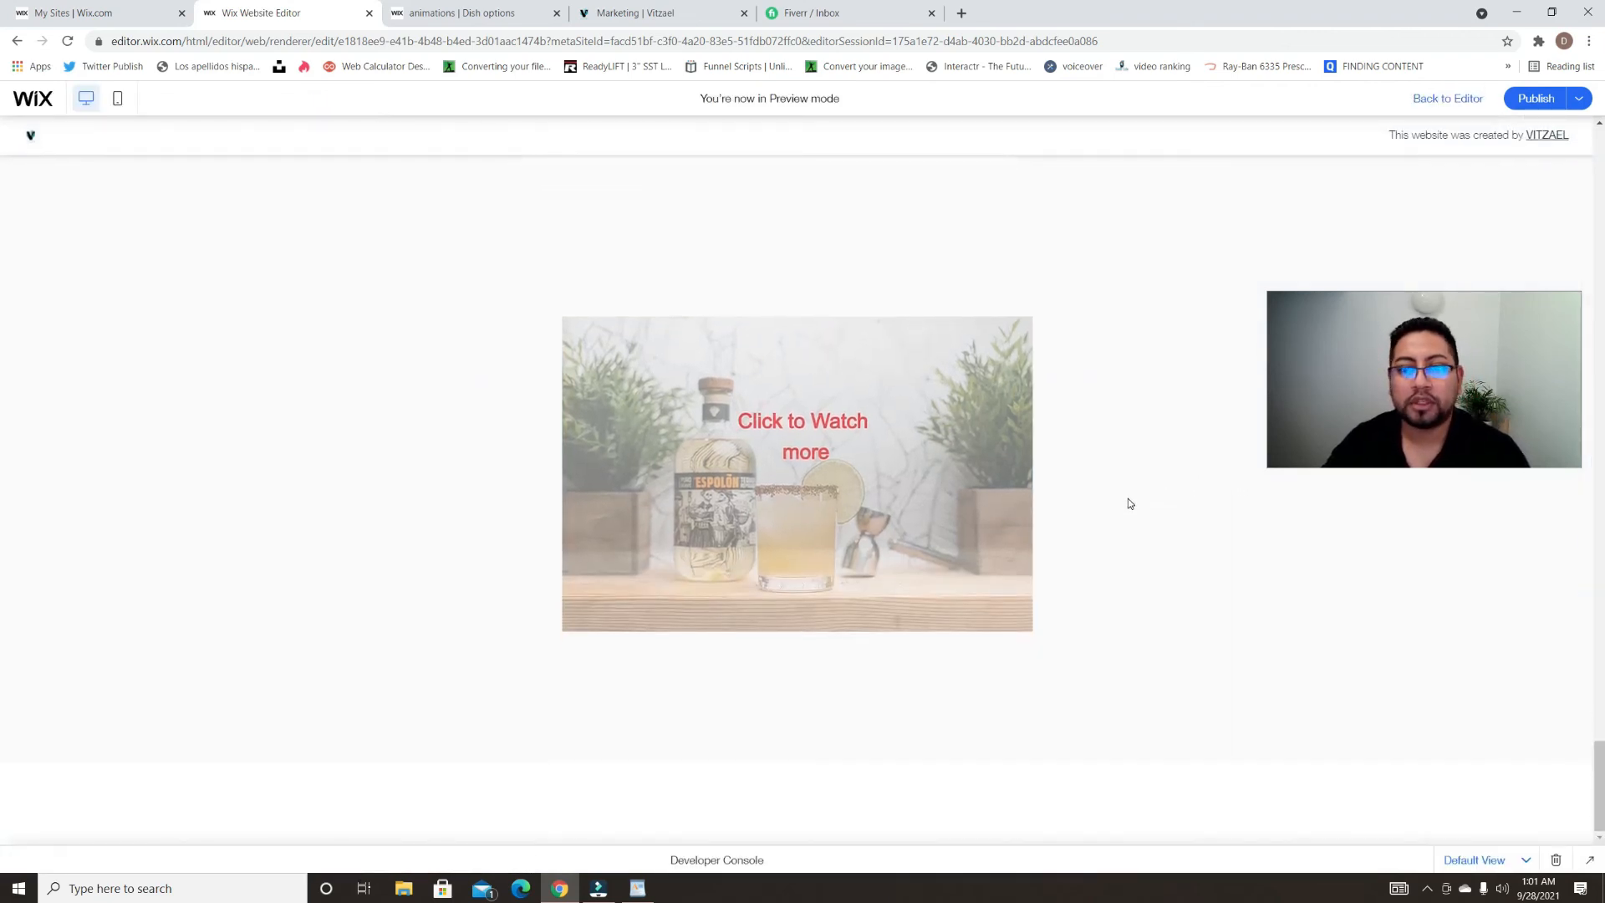
click(1458, 104)
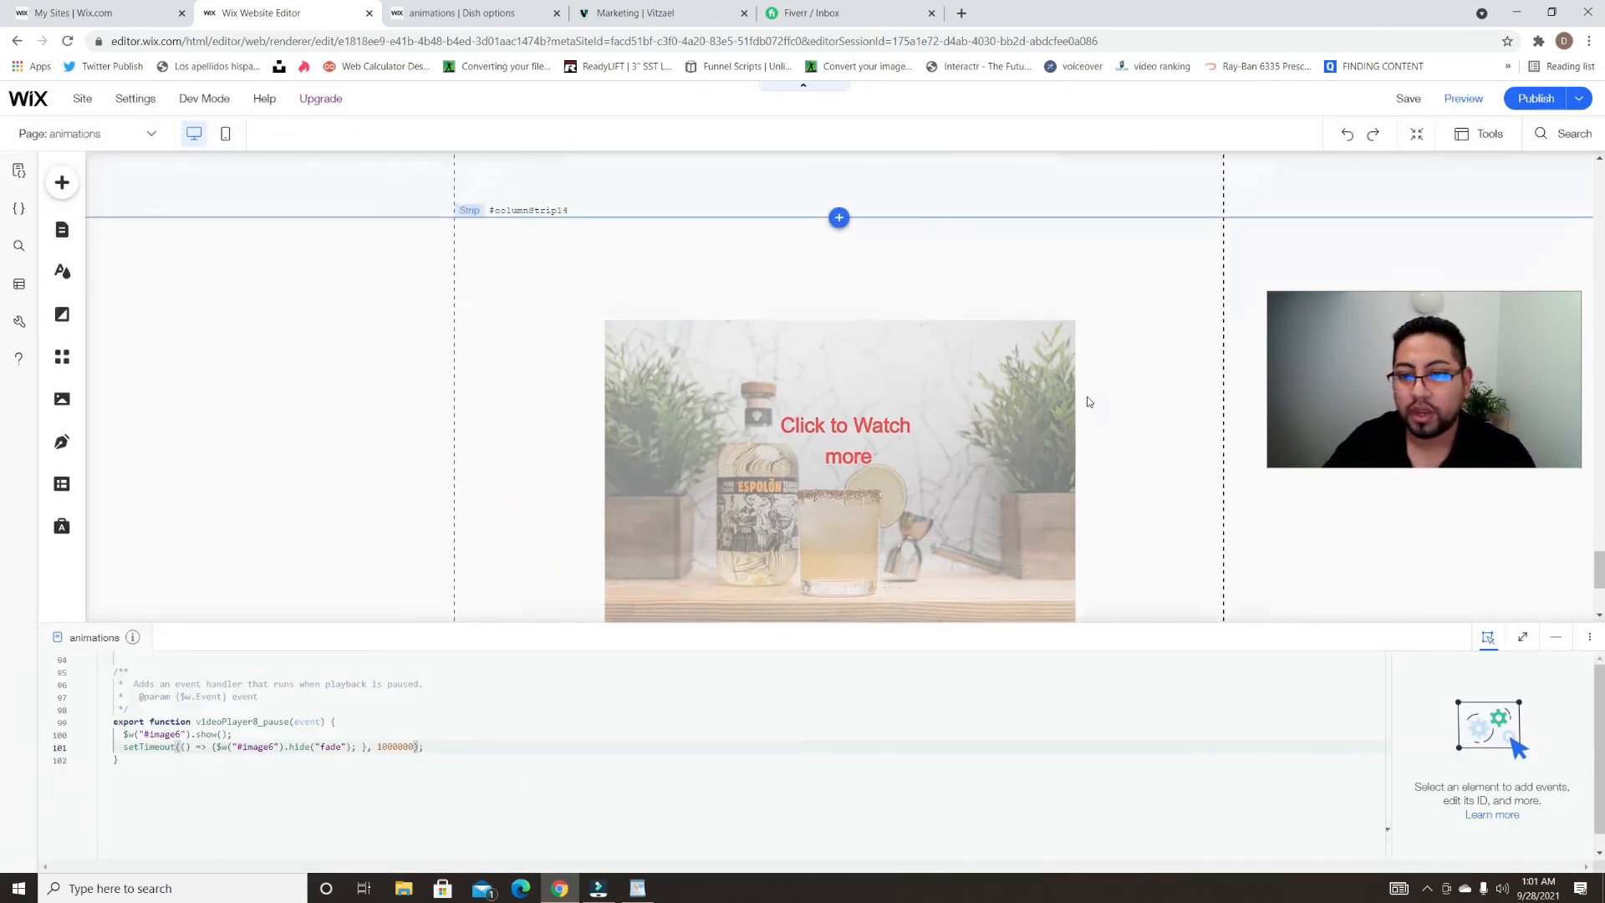
- Set the cocktail overlay image #image6 to be hidden by default
click(1047, 409)
click(1409, 721)
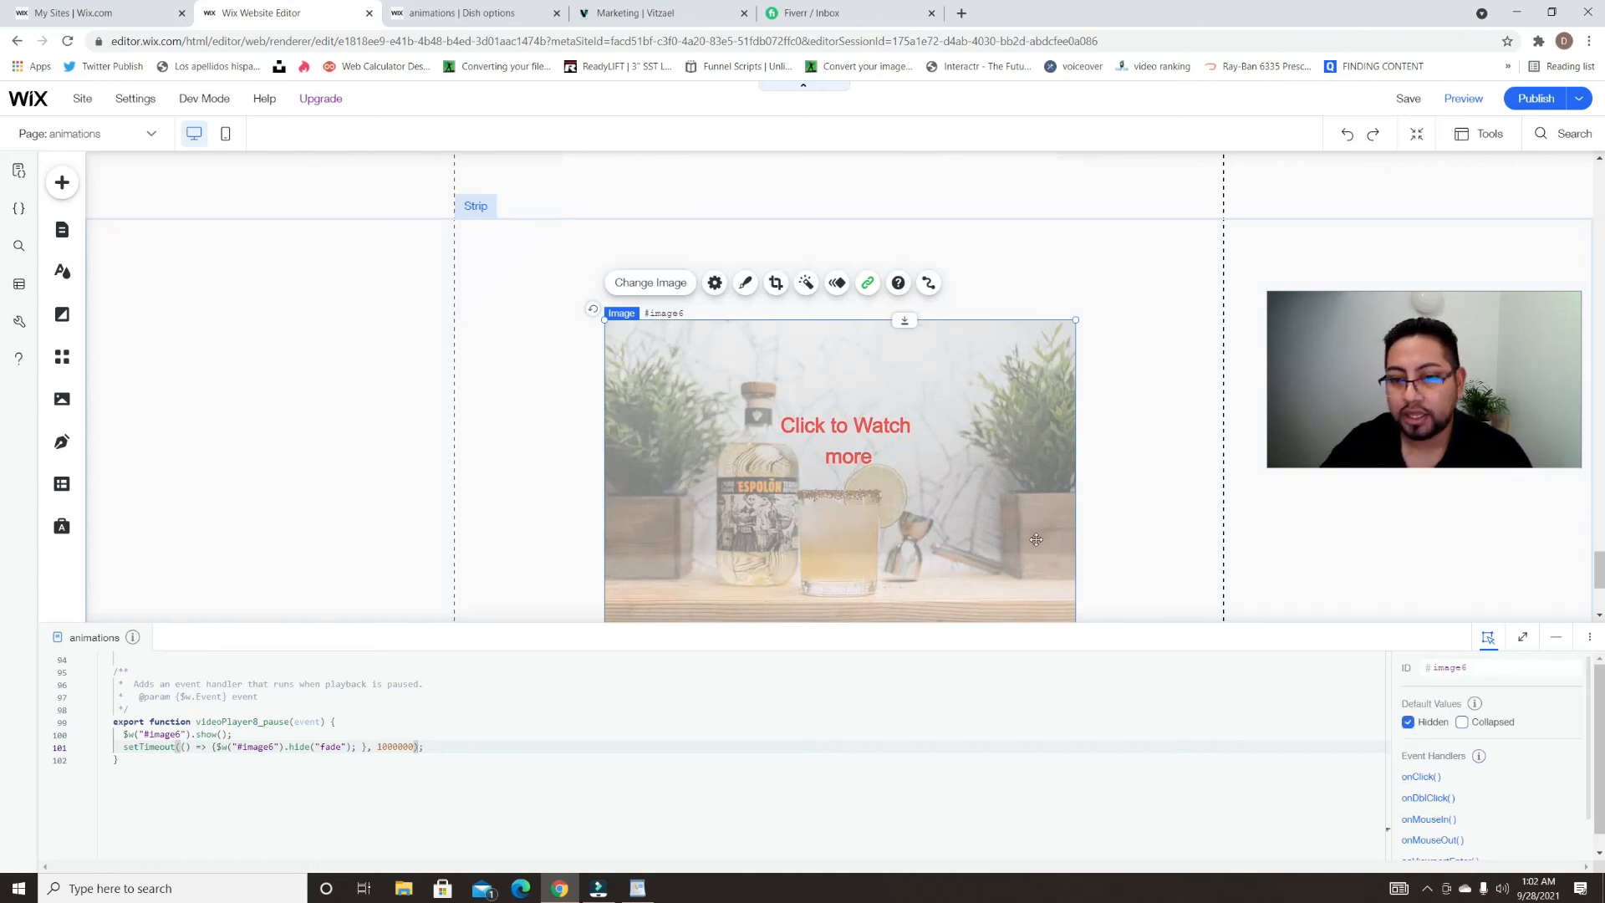
click(1158, 439)
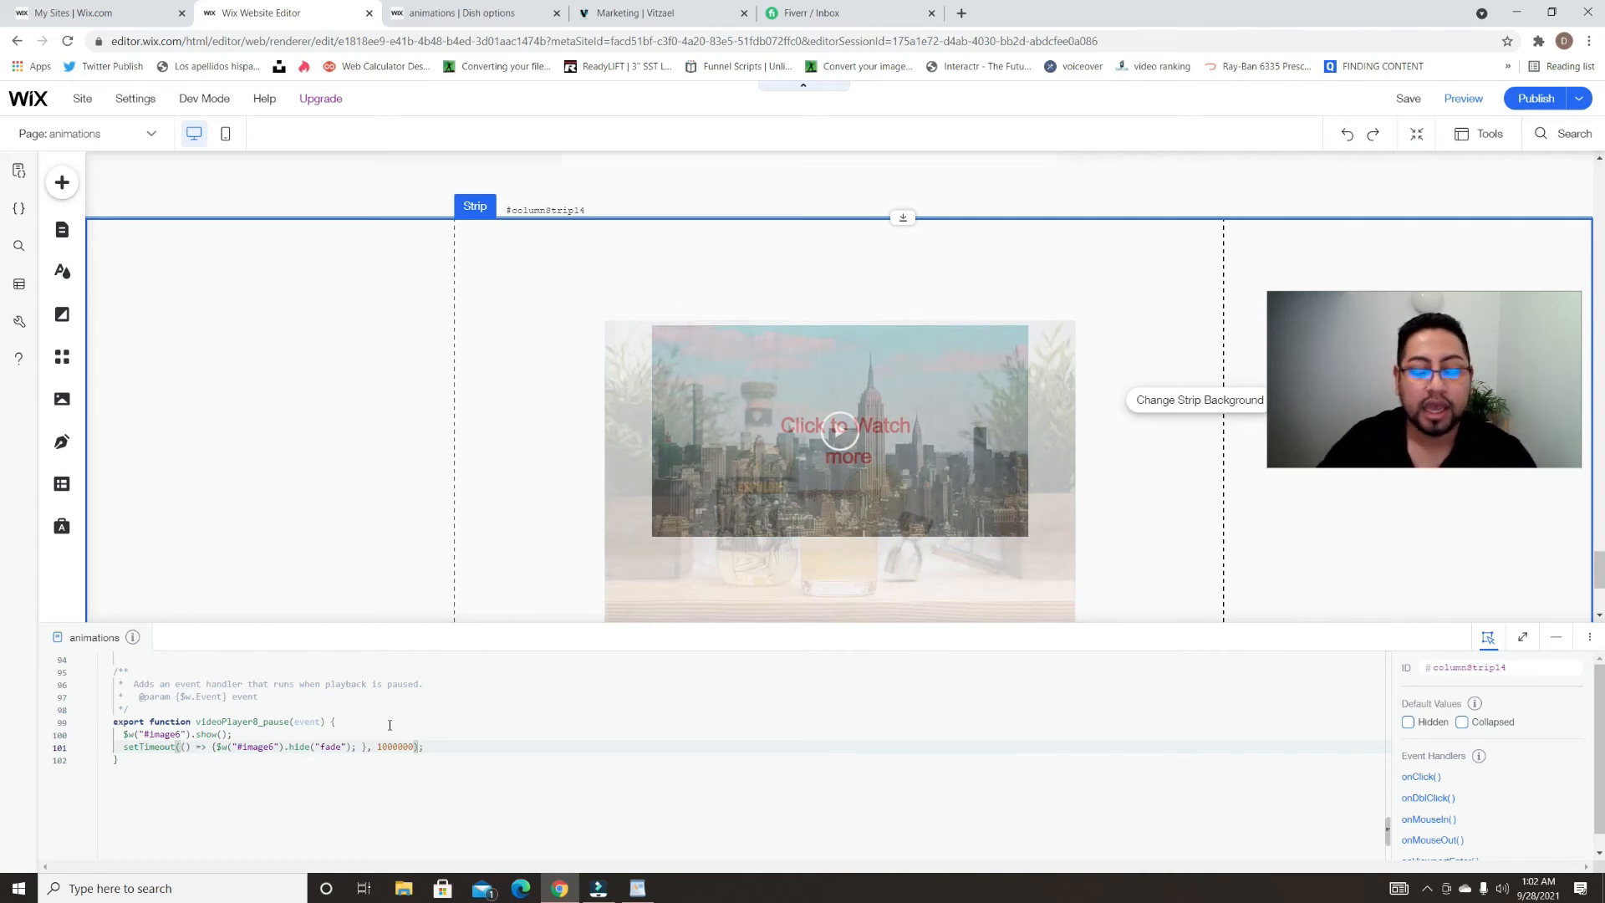
- Preview the page, play and pause the new section's video, and follow the overlay image's link
click(1477, 101)
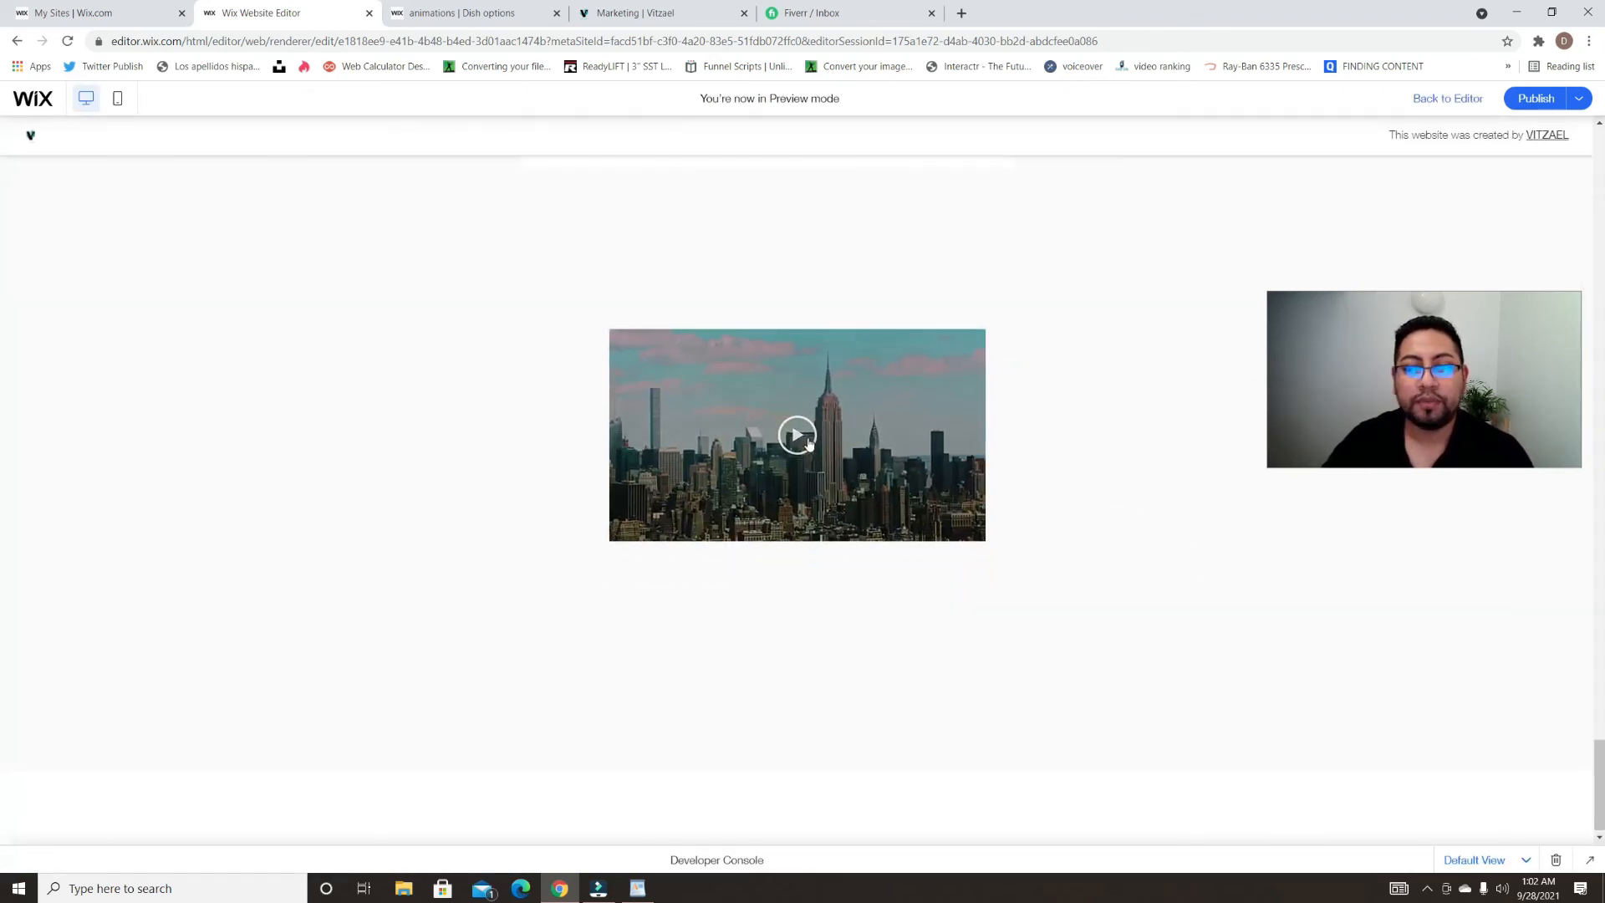
click(805, 438)
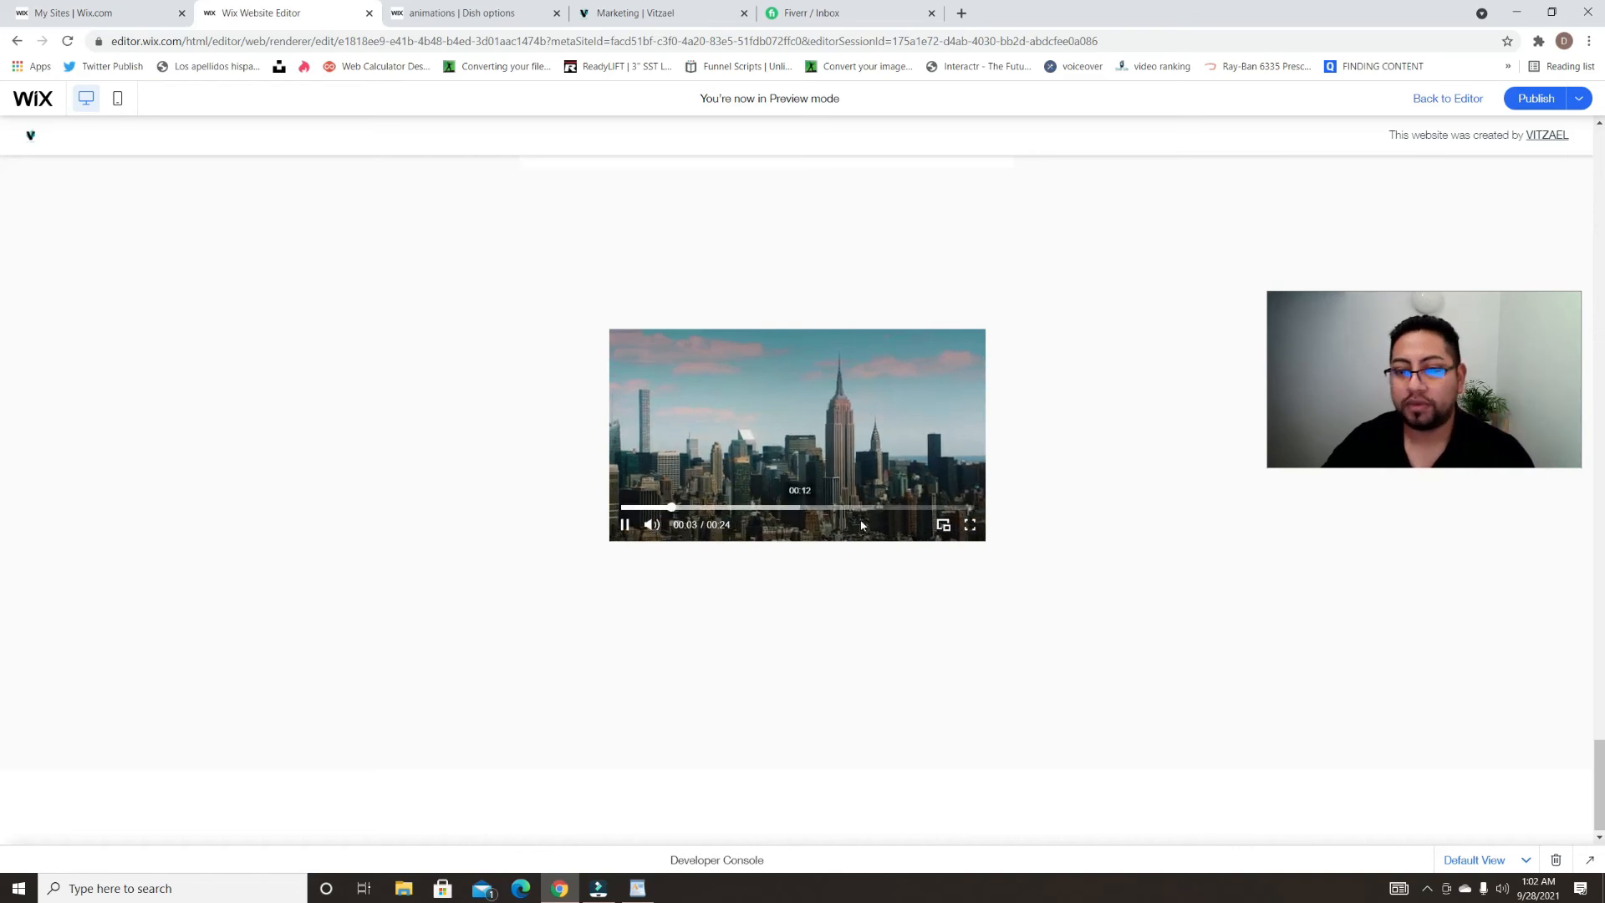
click(628, 532)
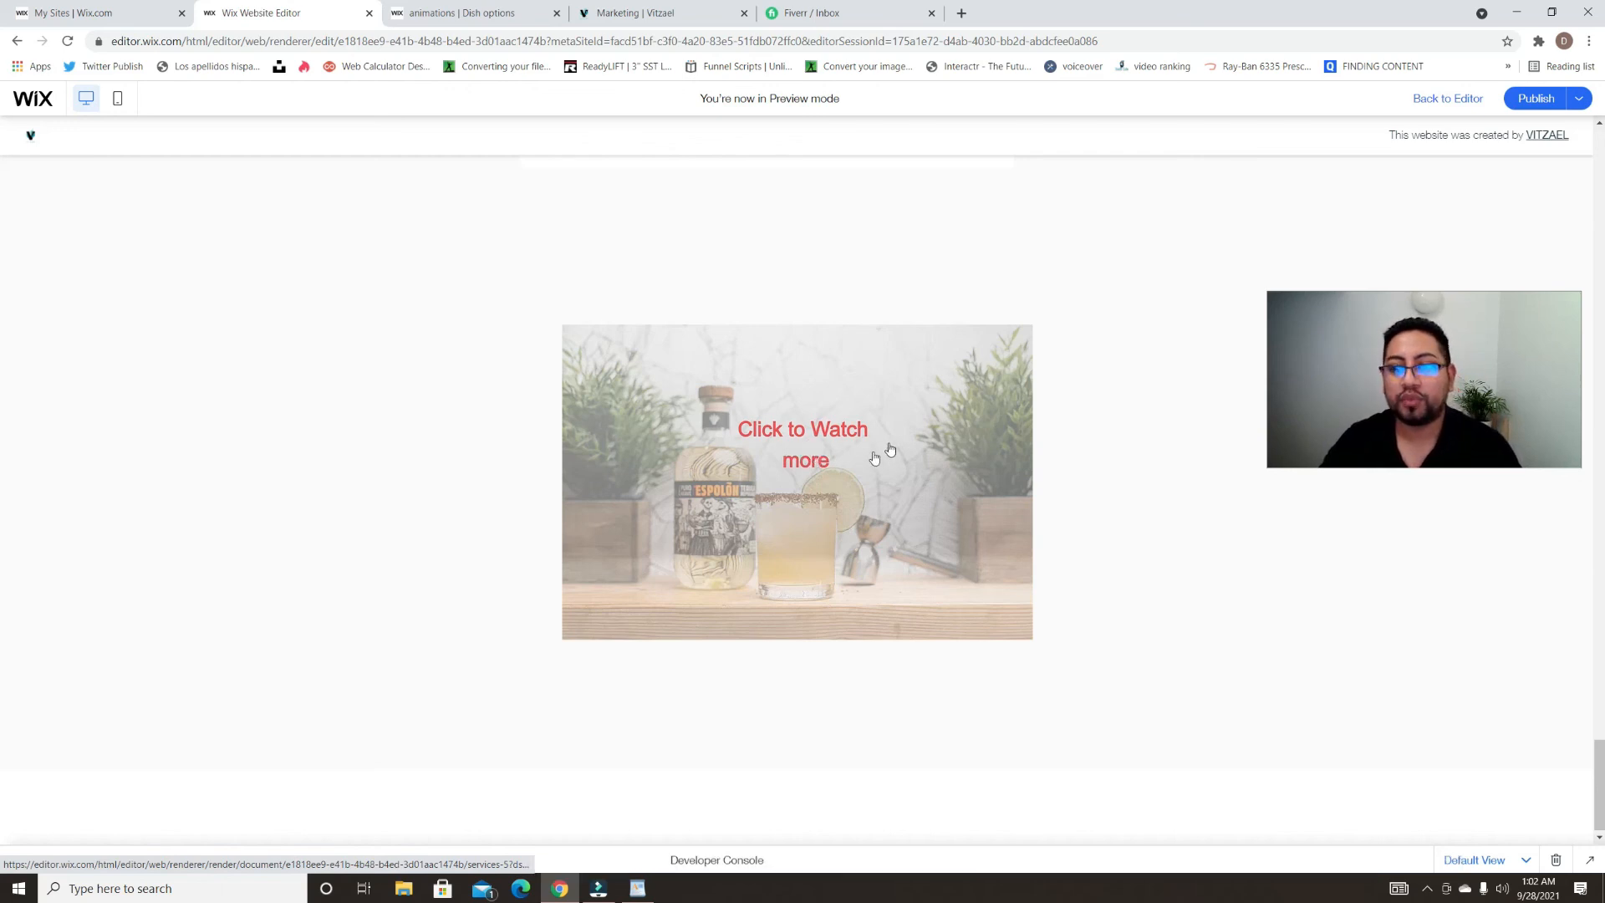
click(761, 535)
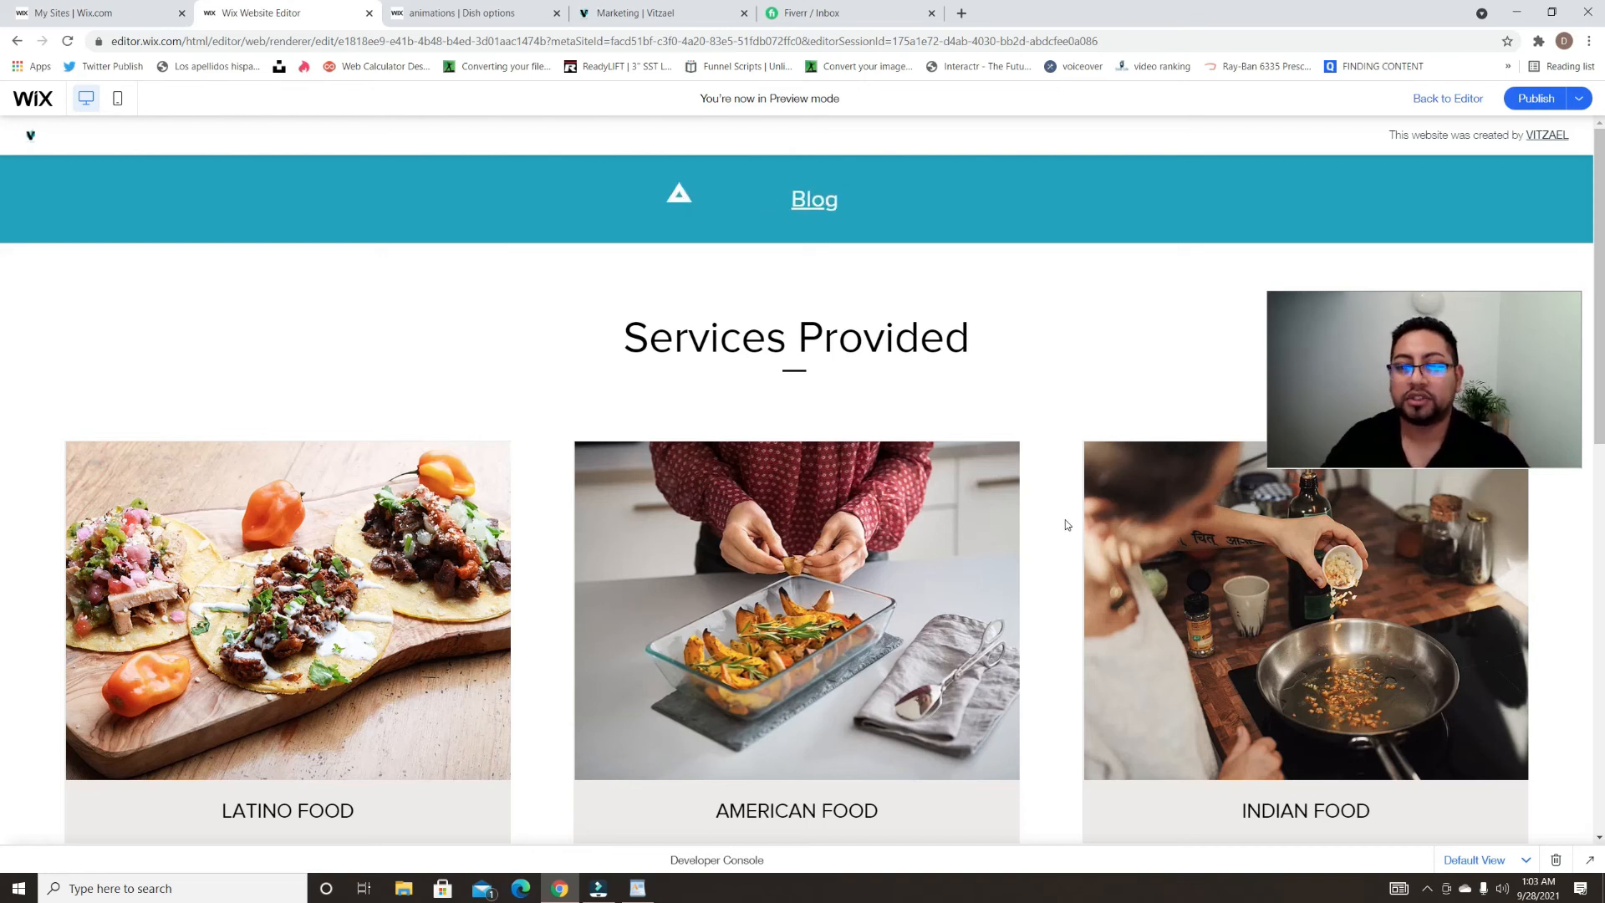
- Return to the animations page in preview and play and pause the last video again to retest its overlay
click(23, 48)
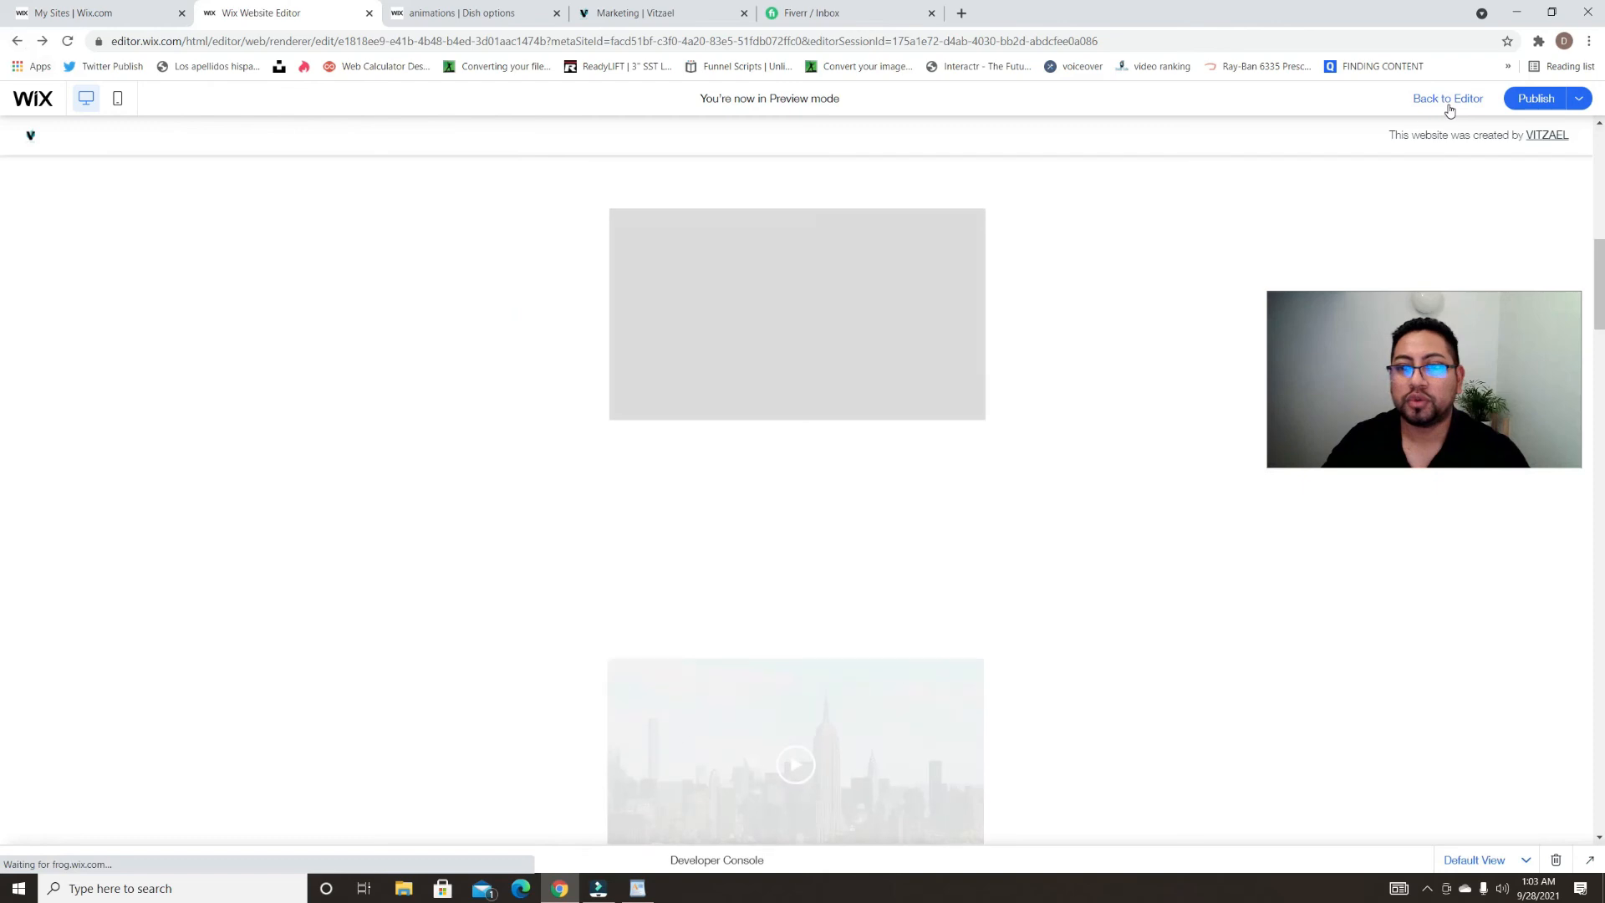
scroll(996, 504, up, 9)
scroll(1016, 573, down, 10)
scroll(1023, 571, down, 15)
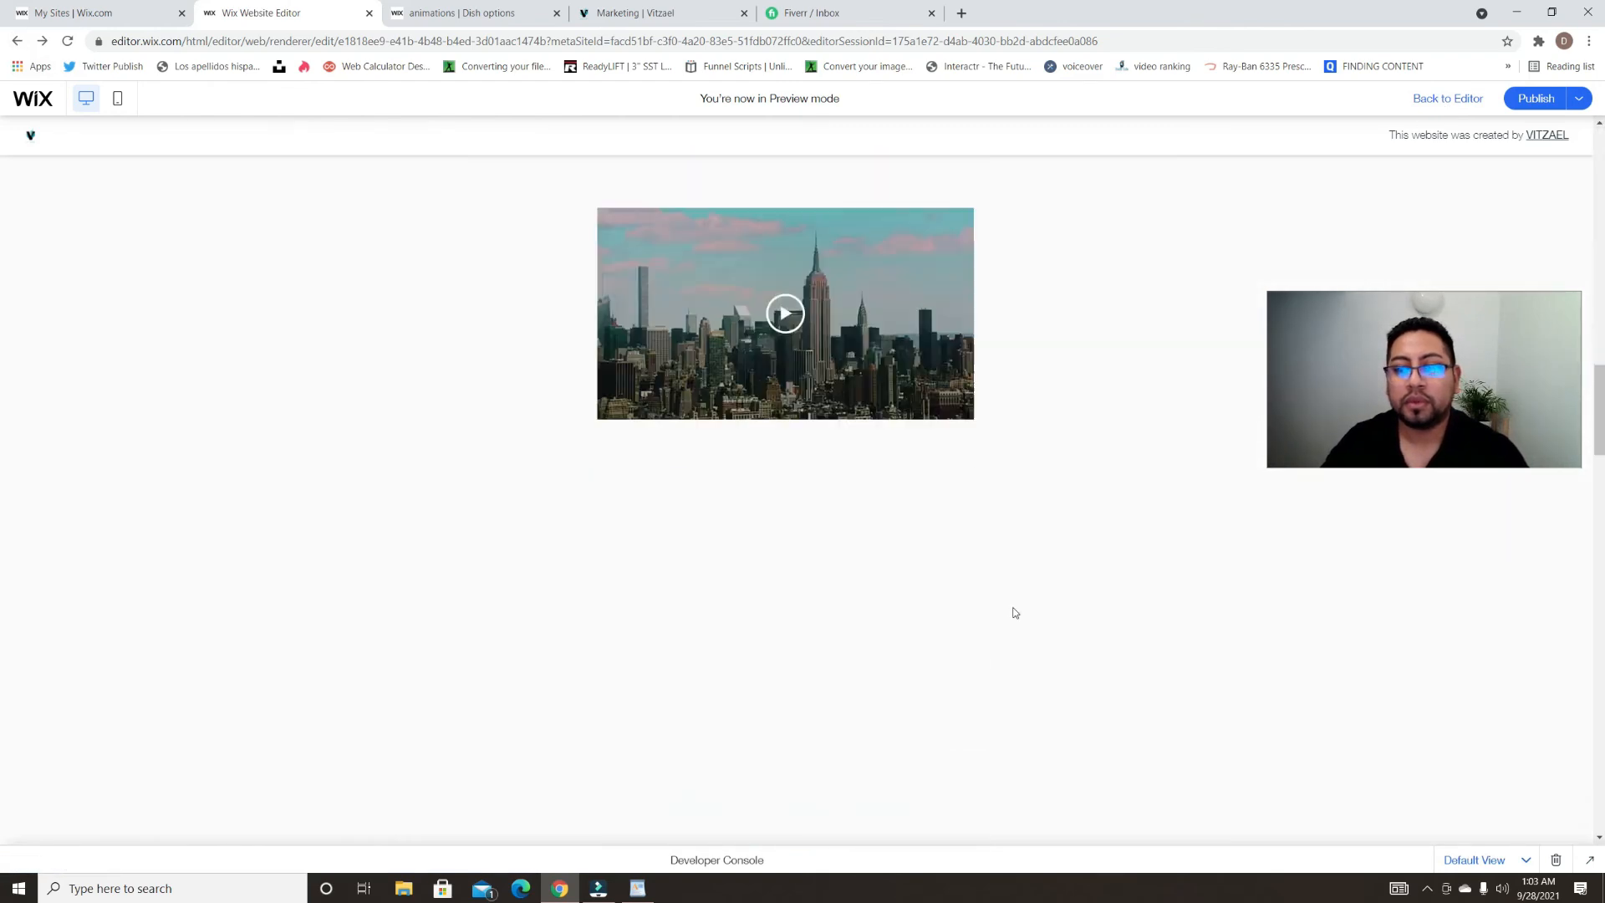
scroll(1016, 651, down, 2)
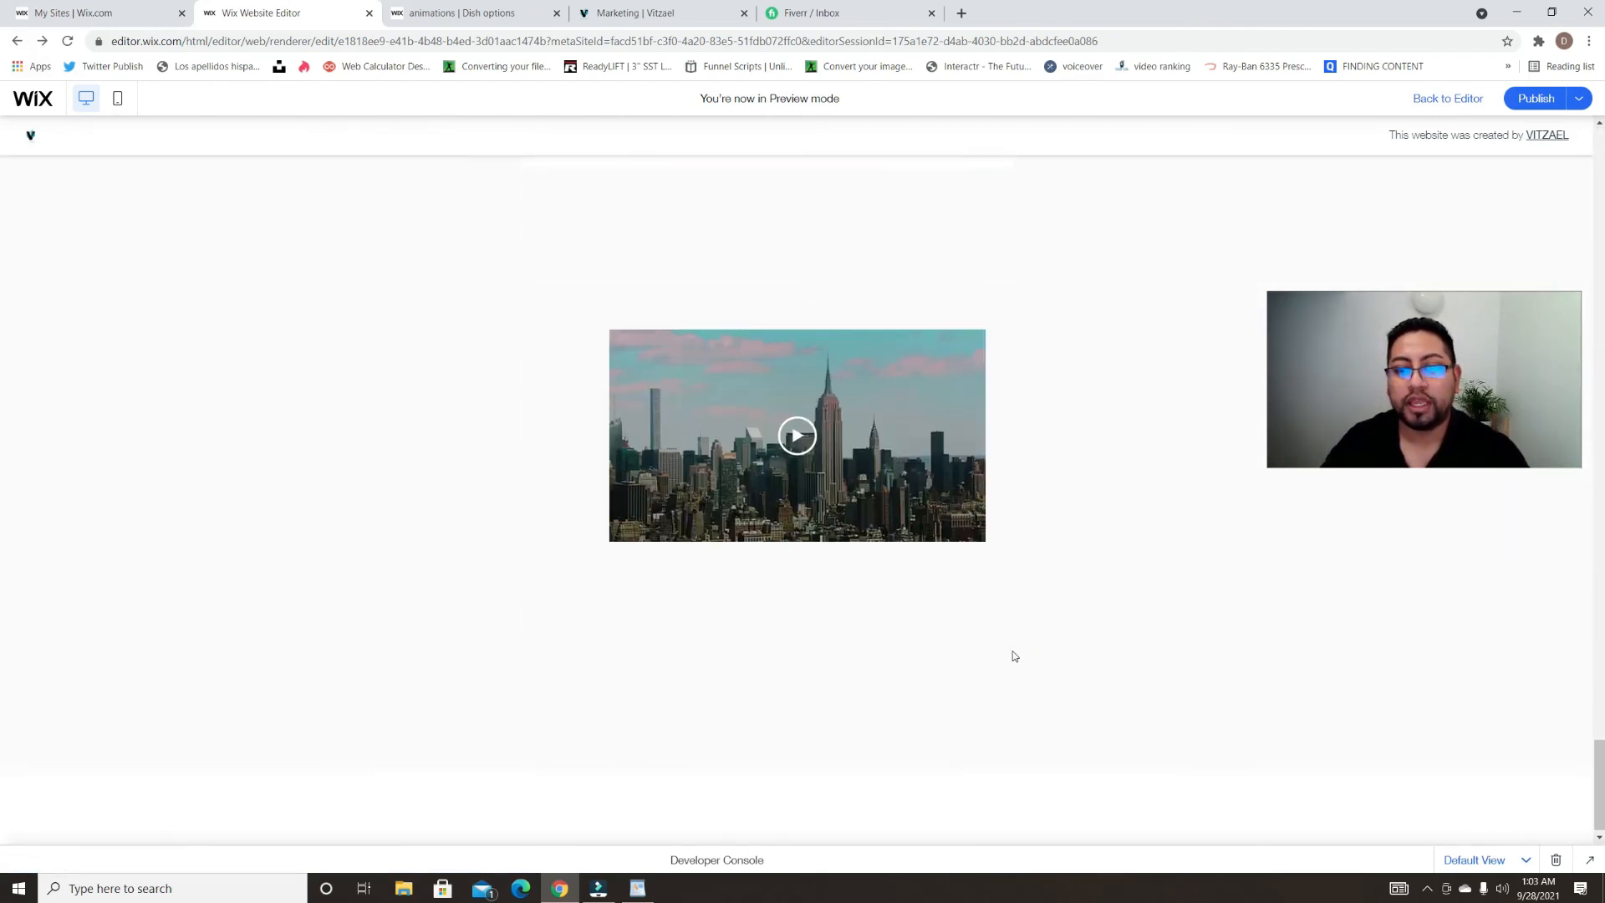
click(798, 428)
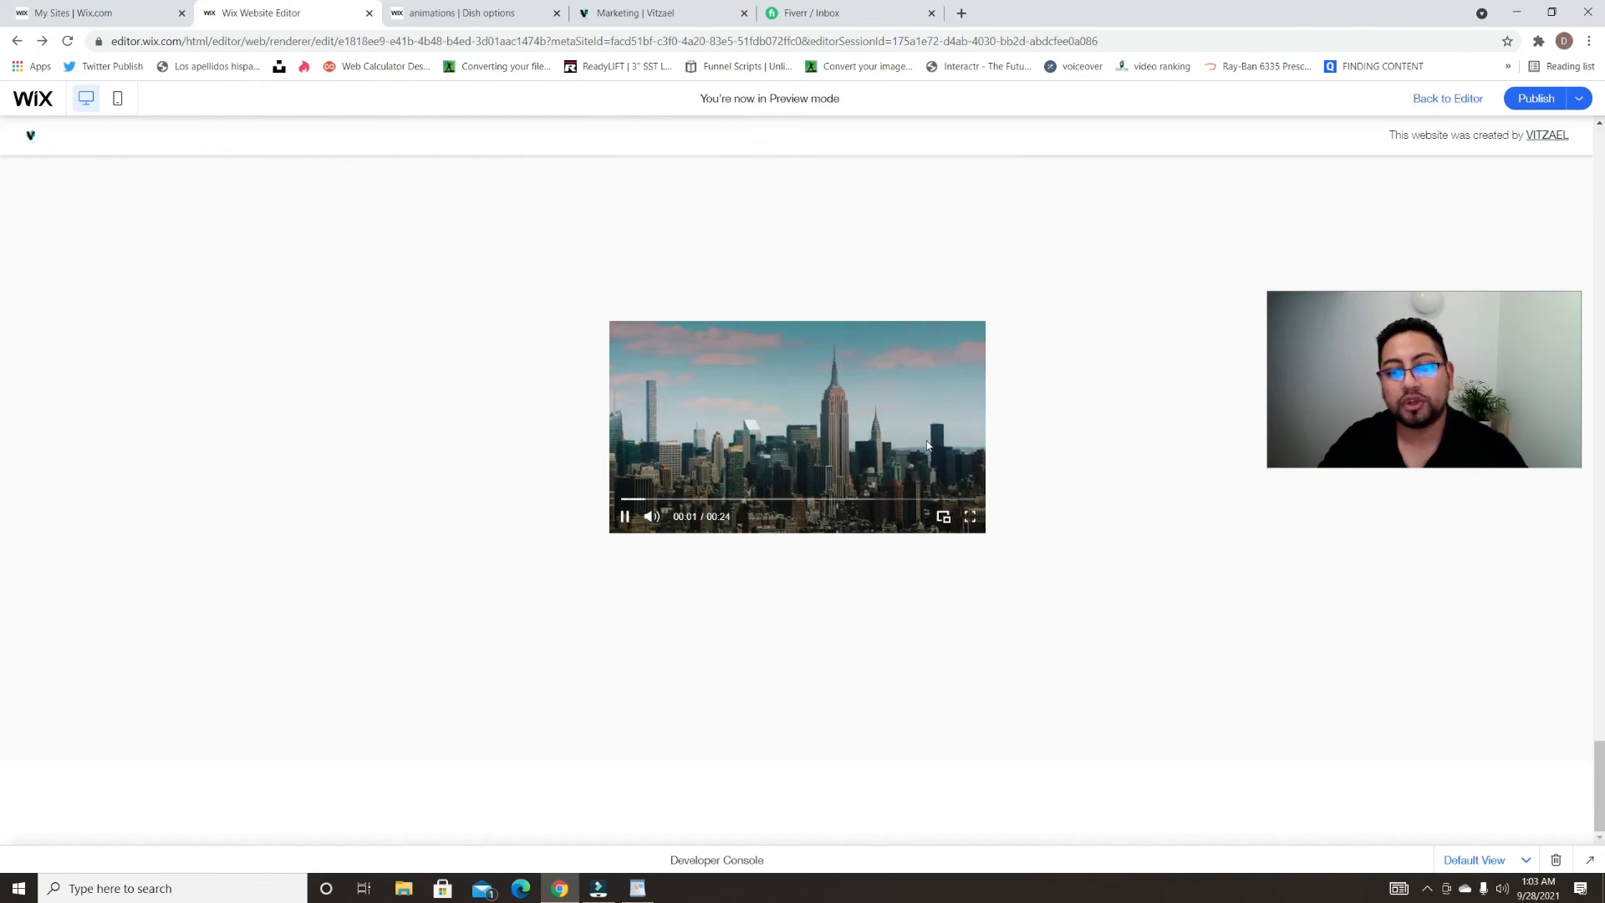
click(626, 516)
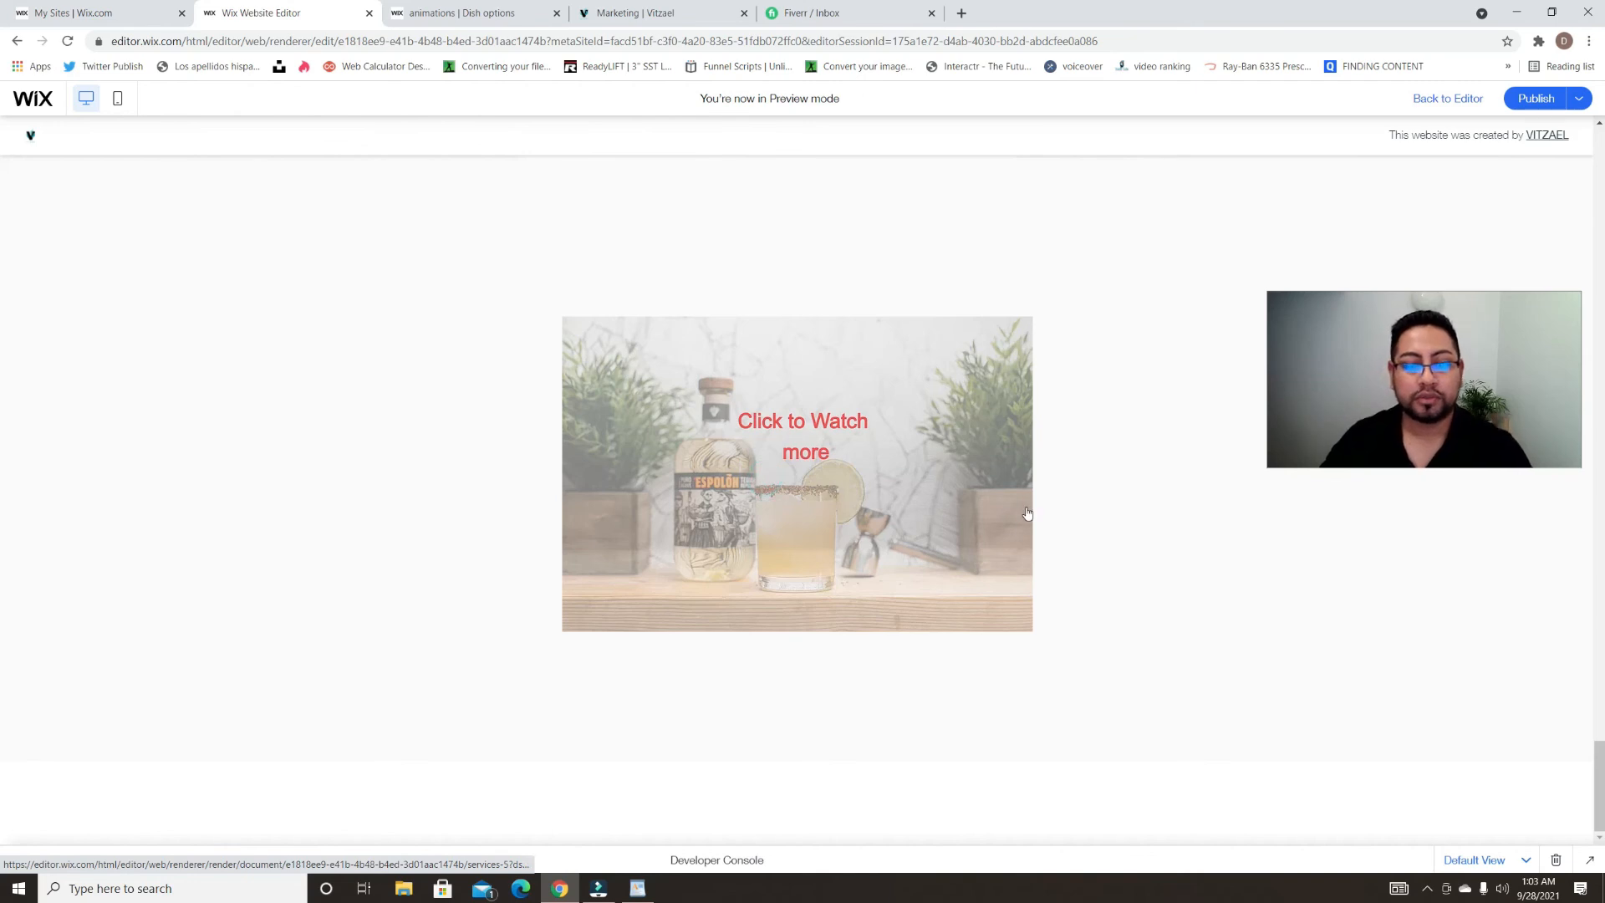
- Return to the editor and open the animations page from the site's page list
scroll(1027, 513, up, 15)
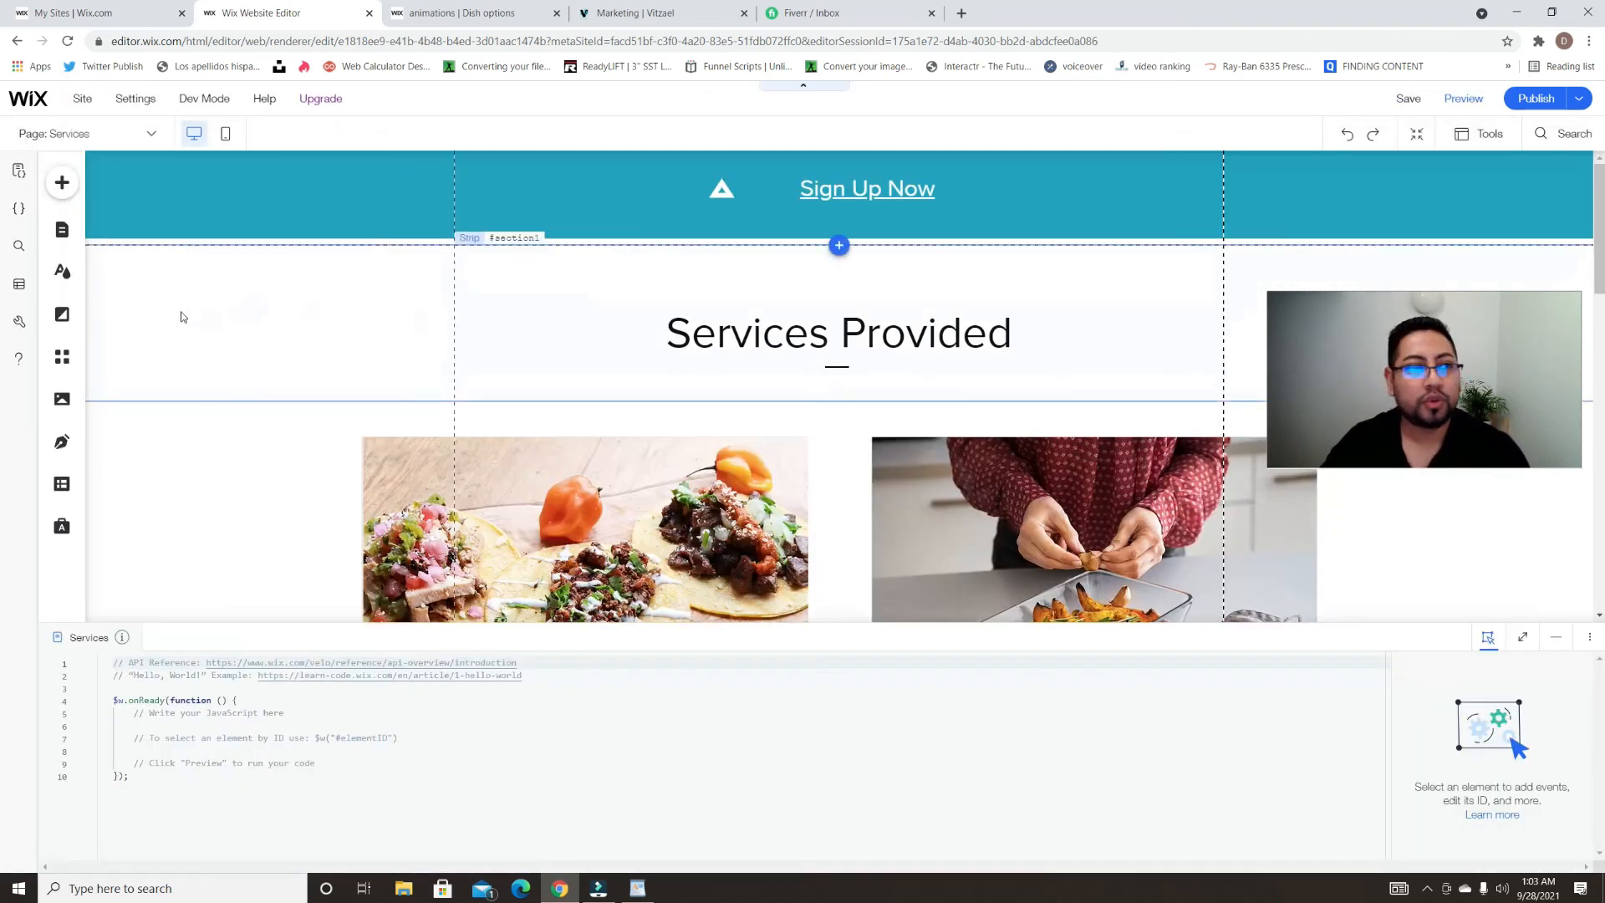
click(63, 231)
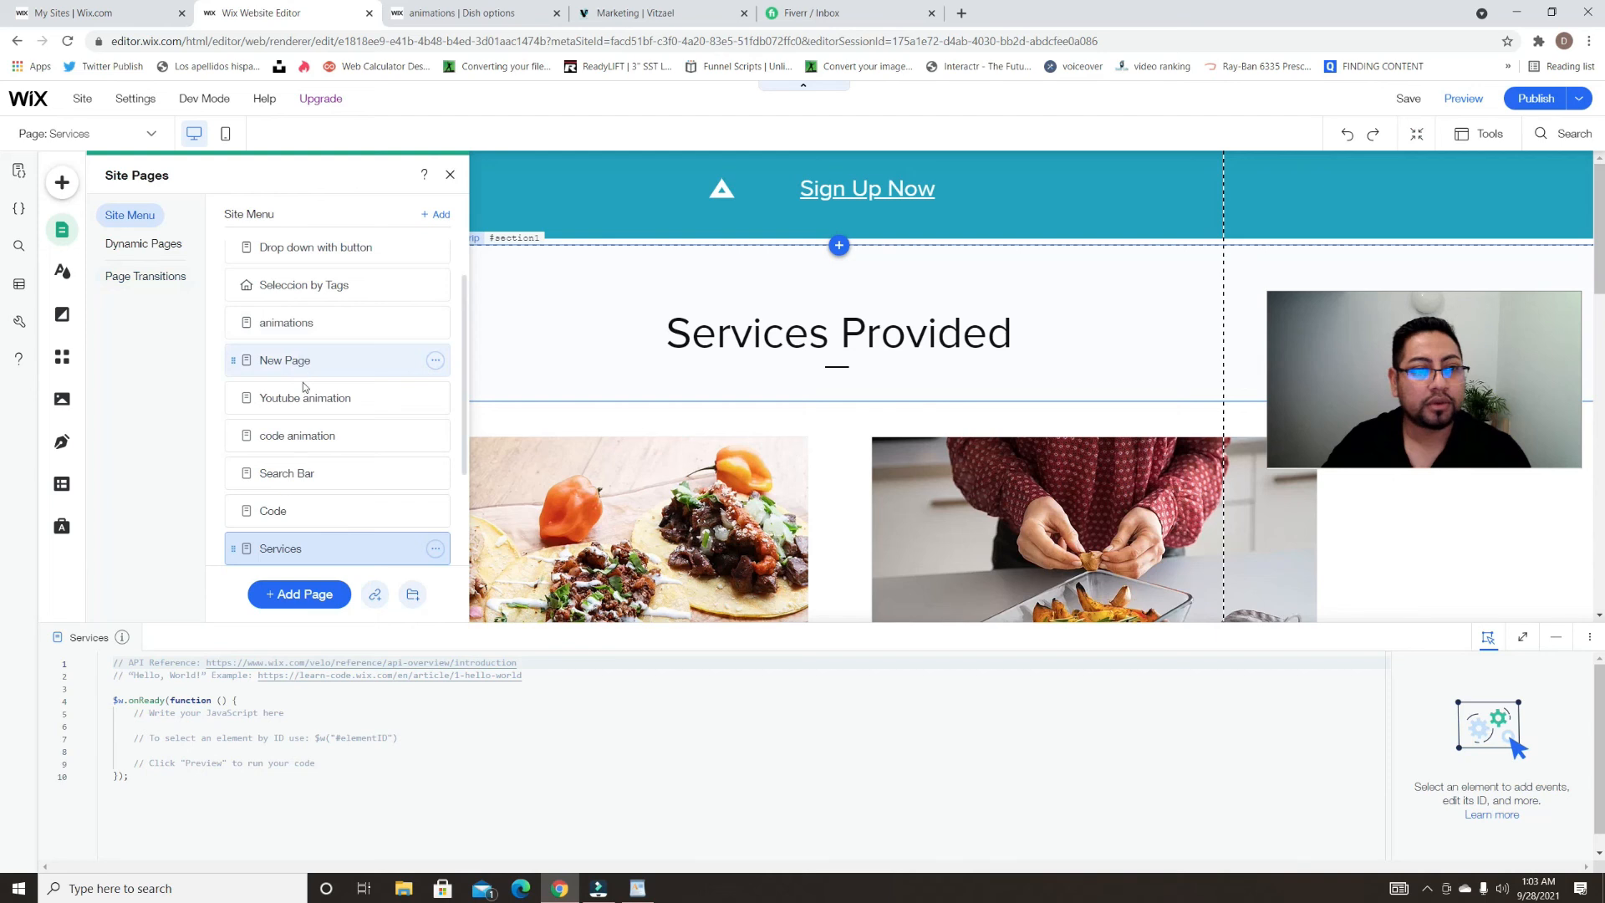
click(311, 432)
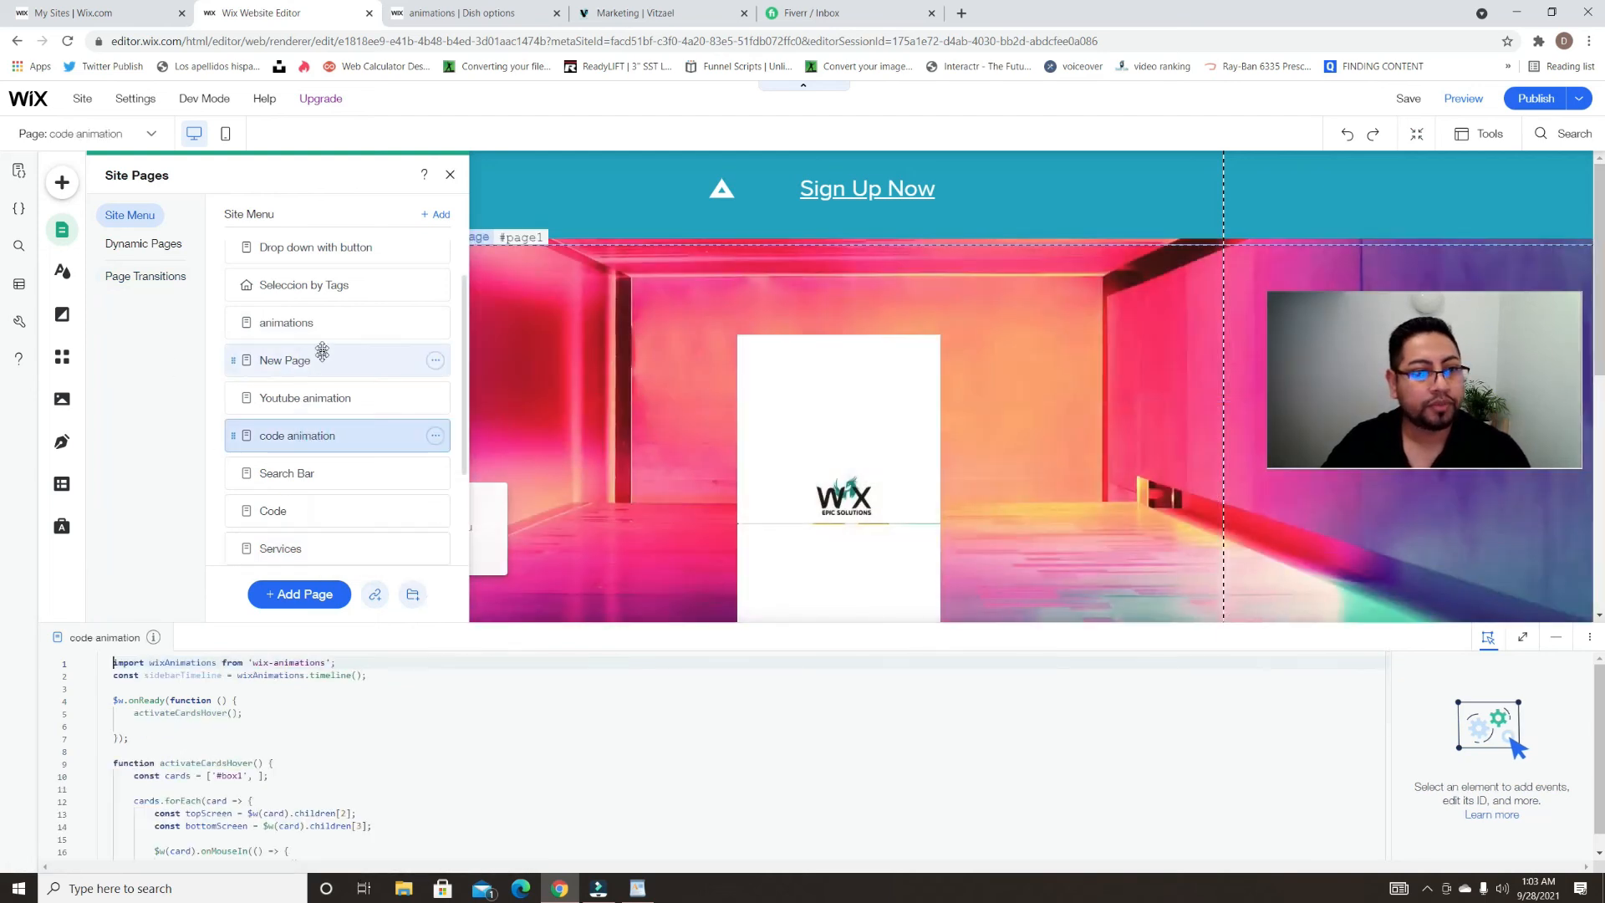
click(320, 326)
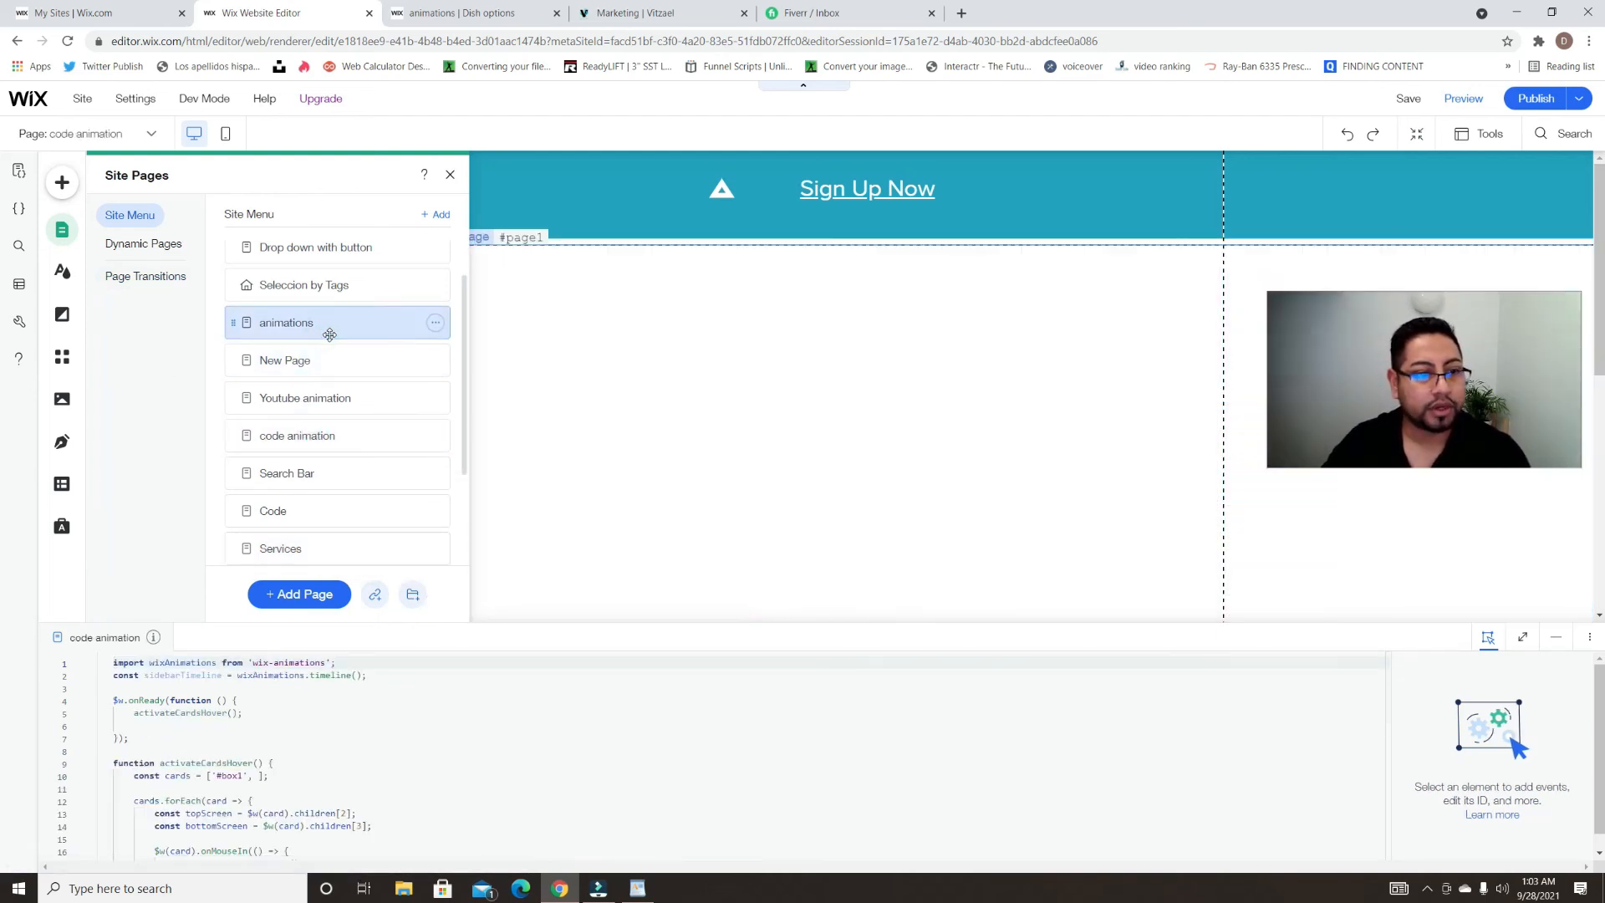
- Enlarge the code area and highlight "export function" in the videoPlayer8_pause handler
click(851, 624)
drag(851, 621, 816, 251)
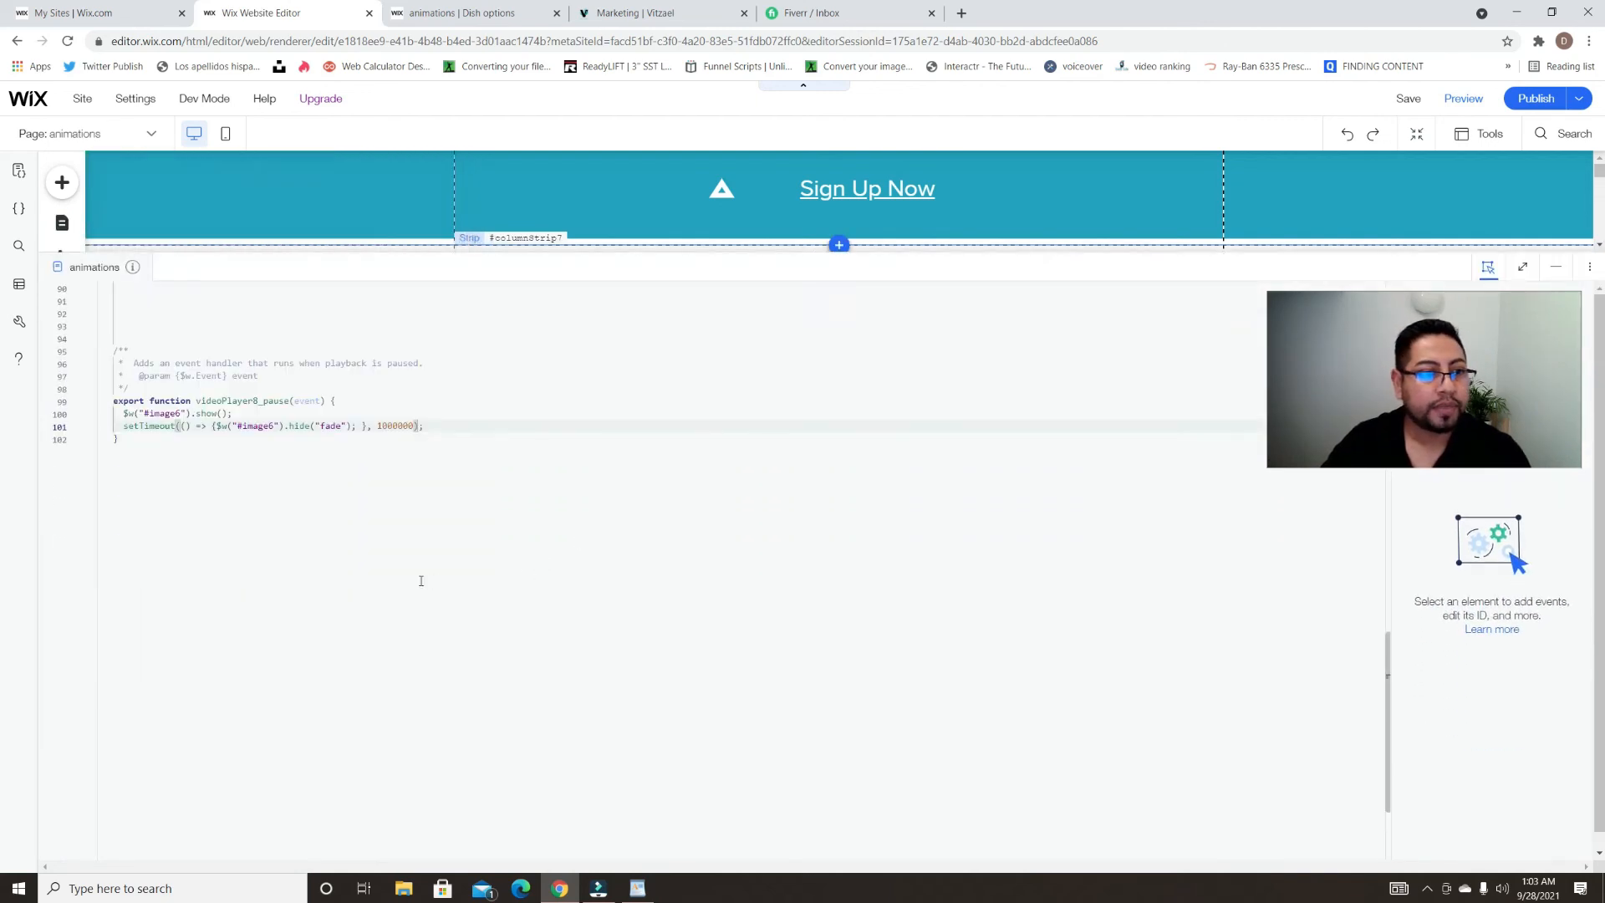
scroll(251, 543, up, 3)
drag(114, 499, 191, 498)
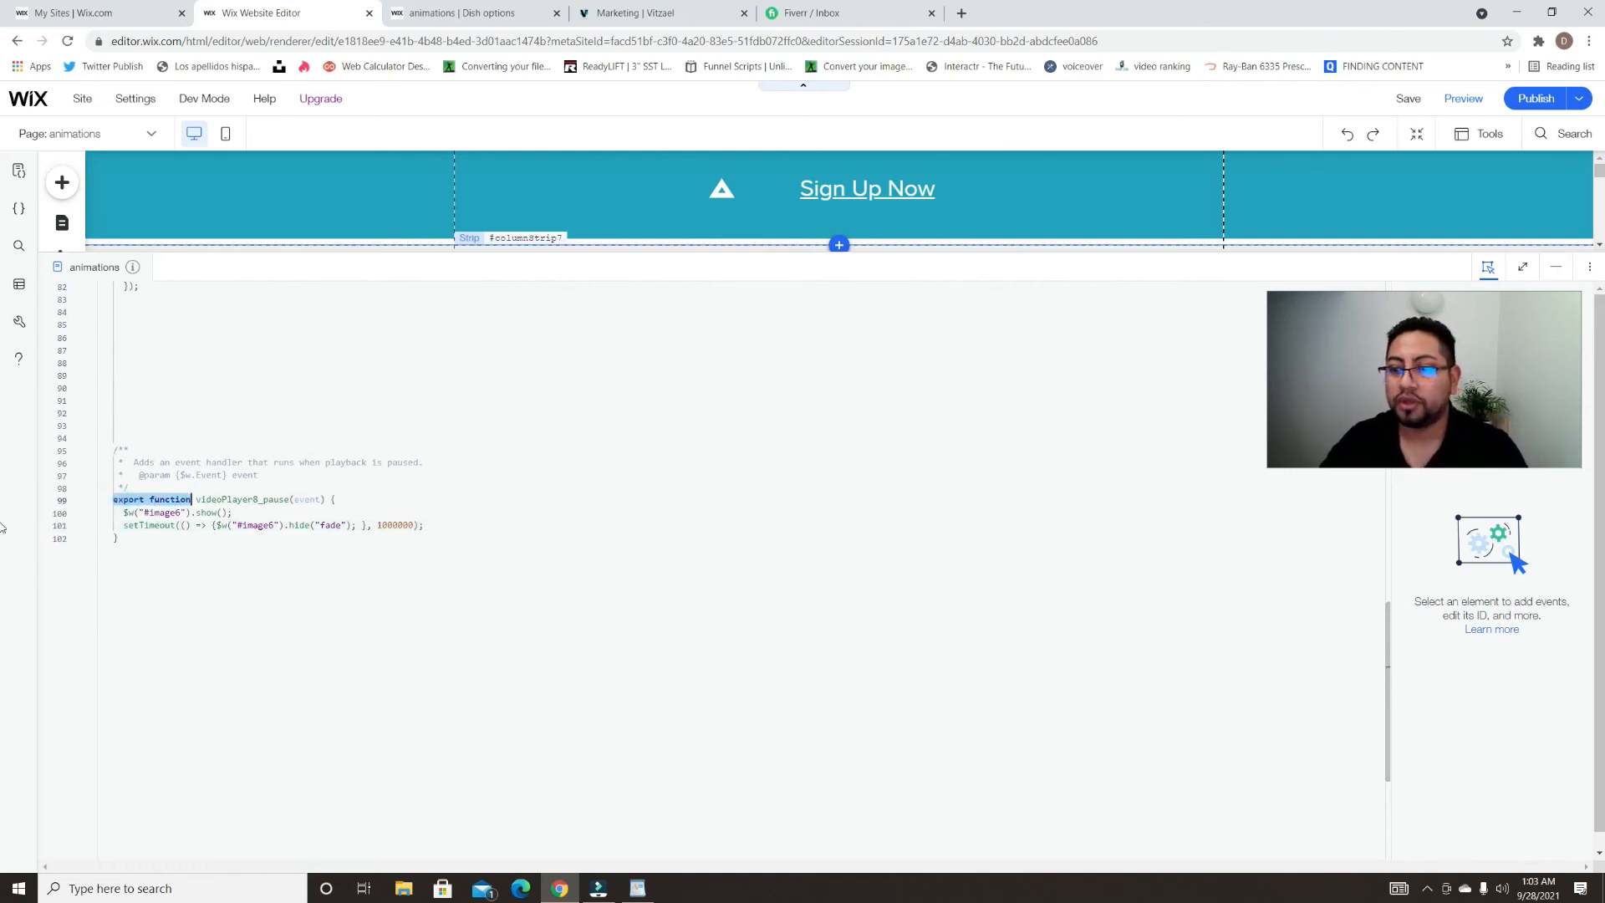
drag(1452, 304, 1152, 368)
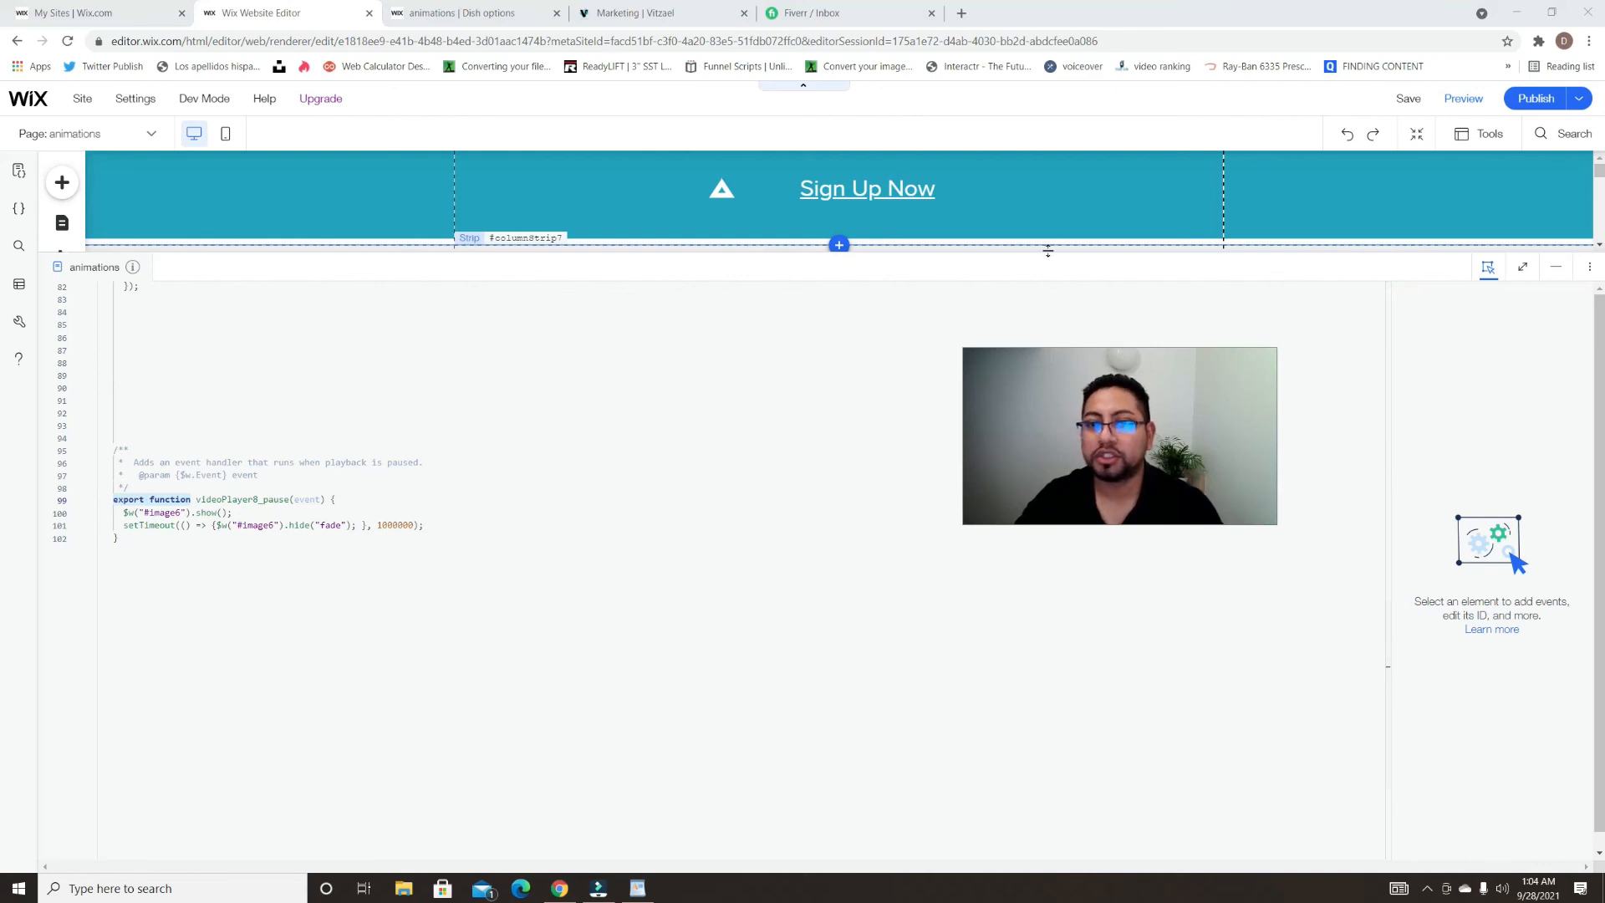
- Shrink the code area, shift the newsletter container box #box1 leftward past the gridline, and select the videoPlayer2 video player
drag(1045, 251, 1050, 548)
drag(755, 476, 353, 474)
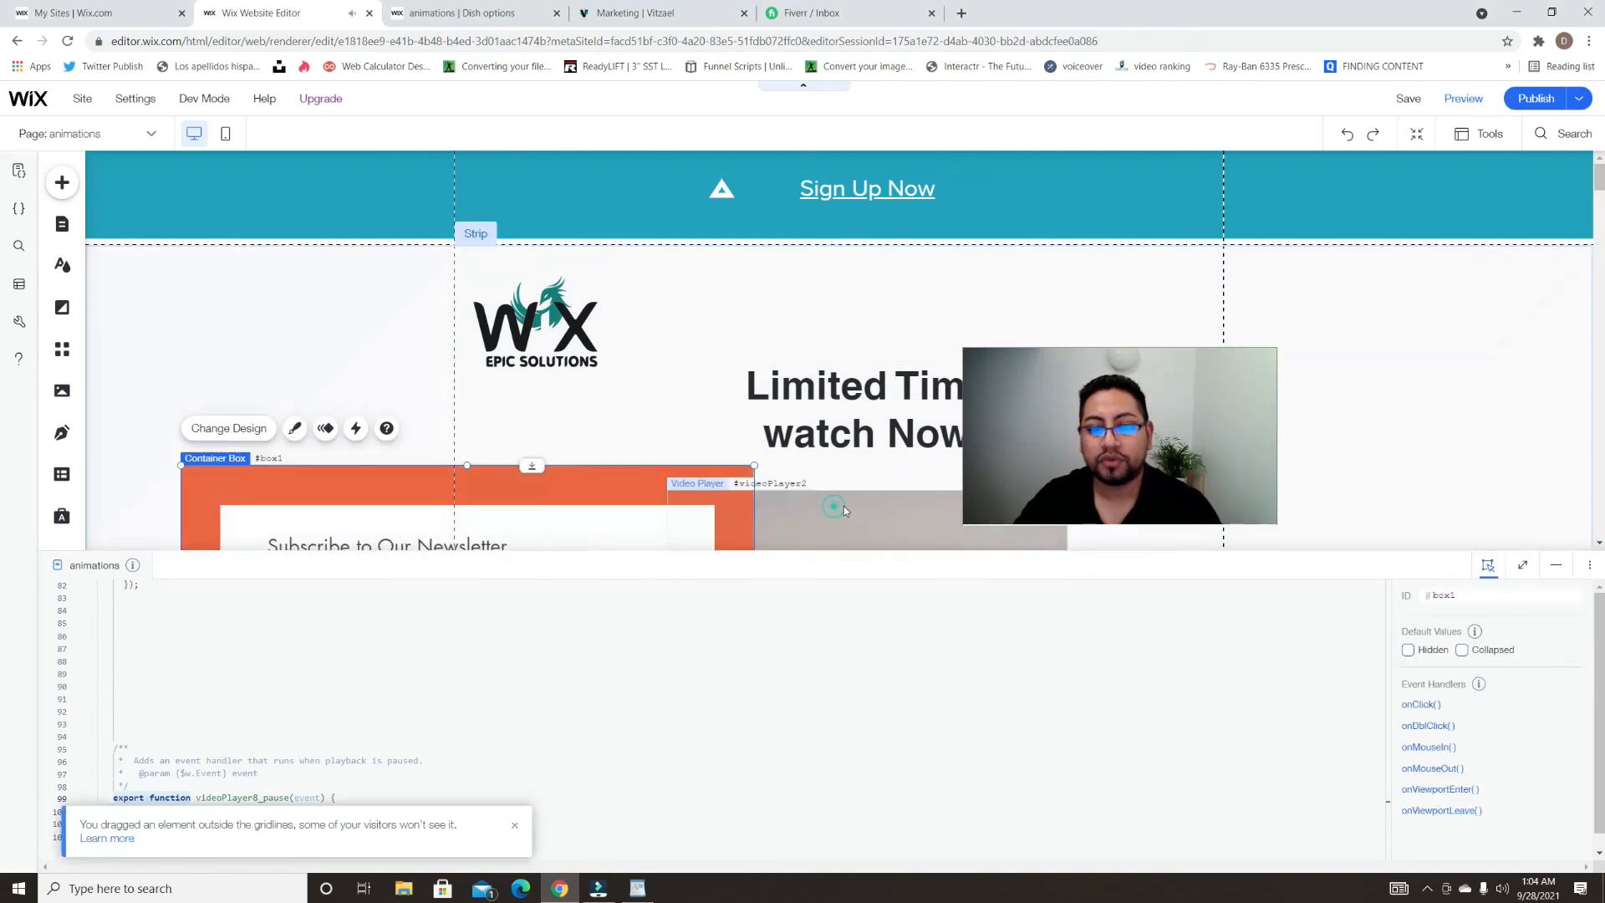
click(838, 508)
mouse_move(870, 434)
mouse_down()
mouse_move(849, 338)
mouse_move(868, 452)
mouse_move(864, 438)
mouse_up()
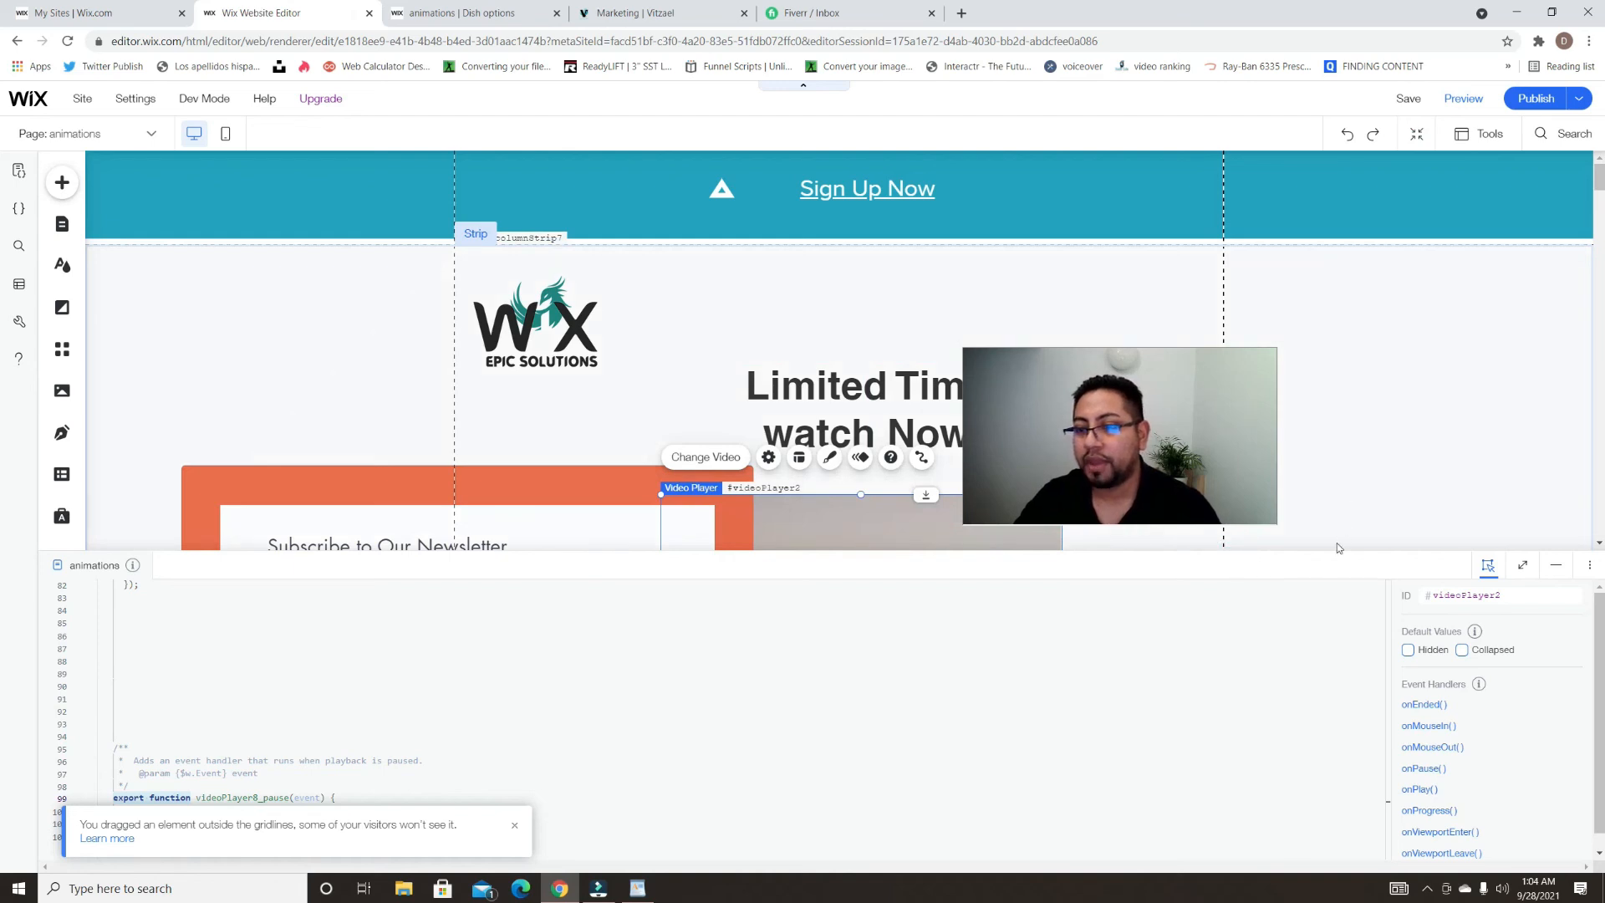
- Enlarge the code area again and review videoPlayer2's available event handlers alongside the page's existing handler functions
drag(1239, 472, 1464, 328)
click(1200, 553)
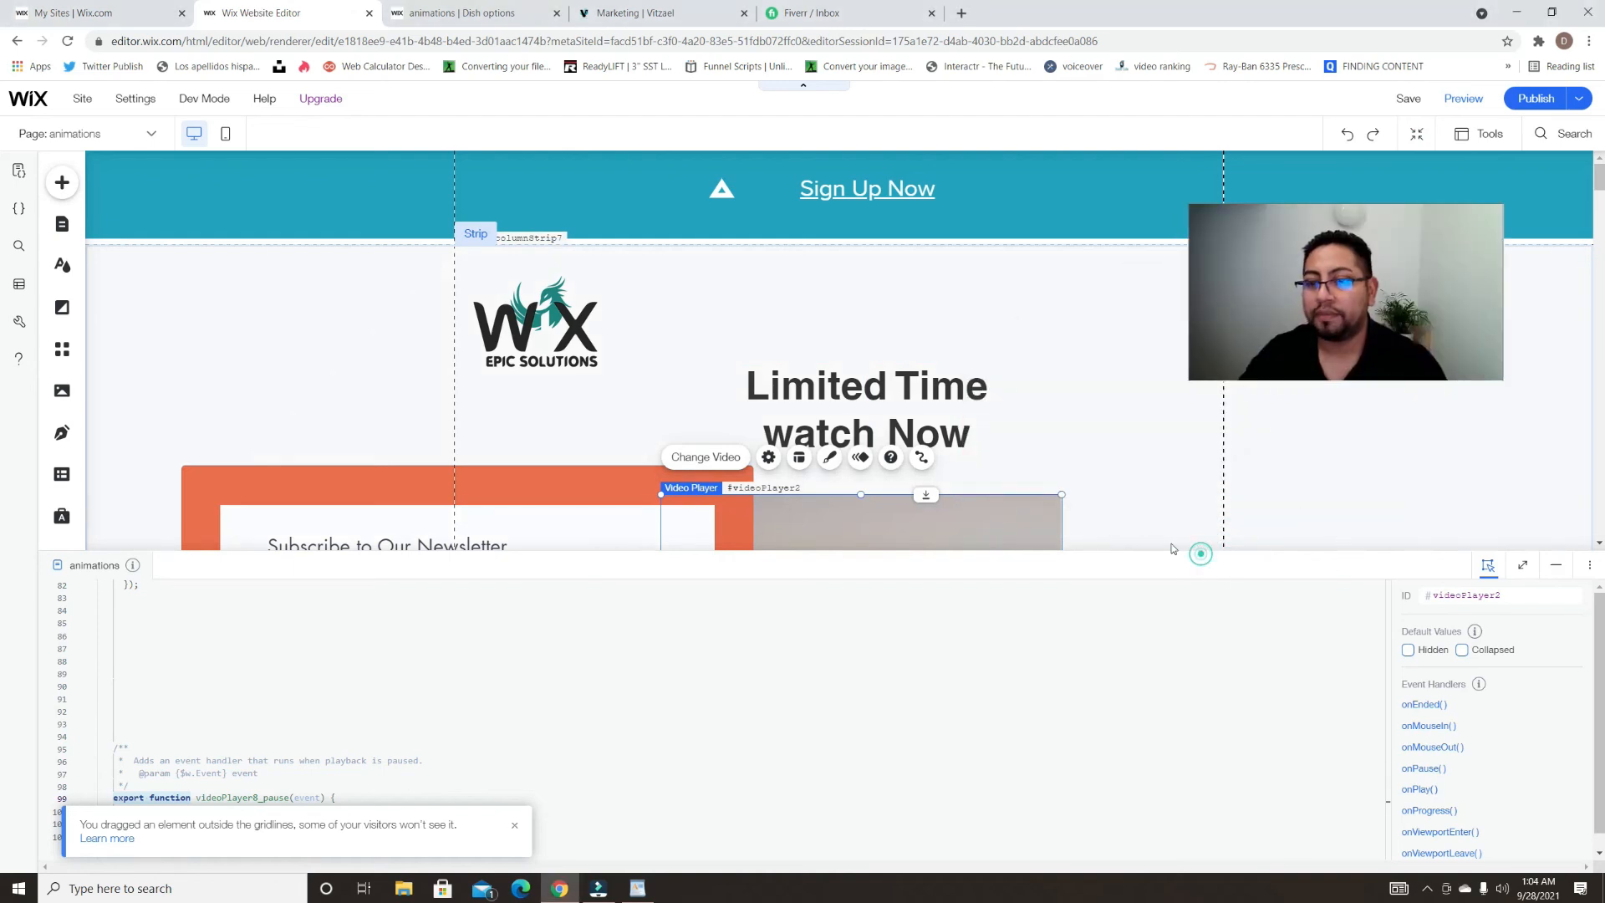
click(1560, 861)
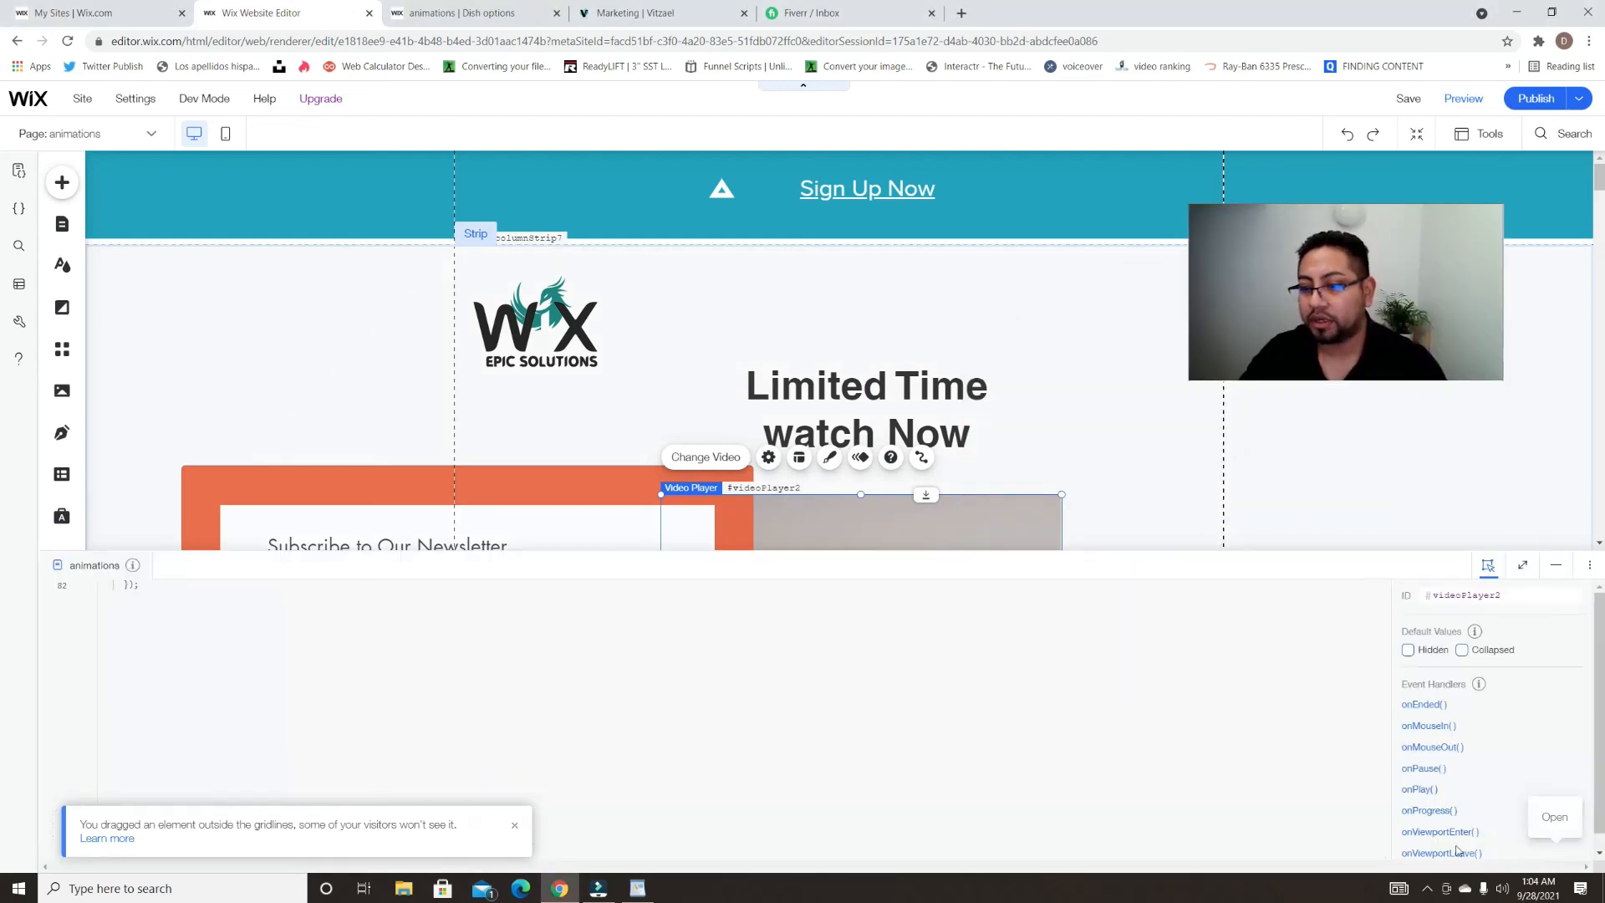
click(1107, 550)
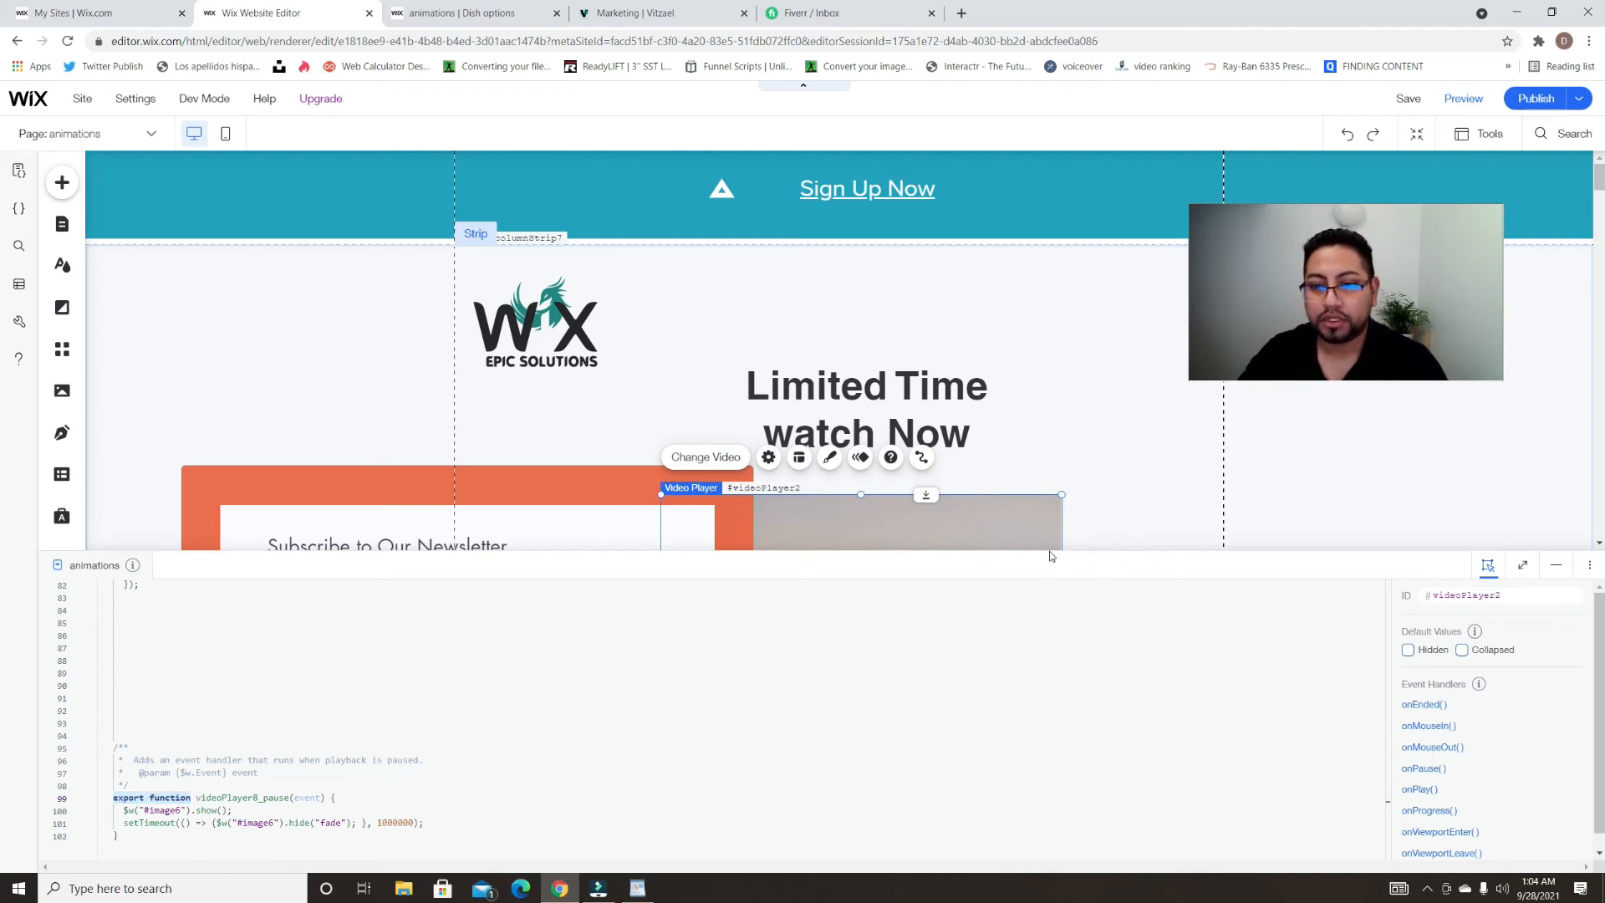
drag(1047, 549, 1046, 381)
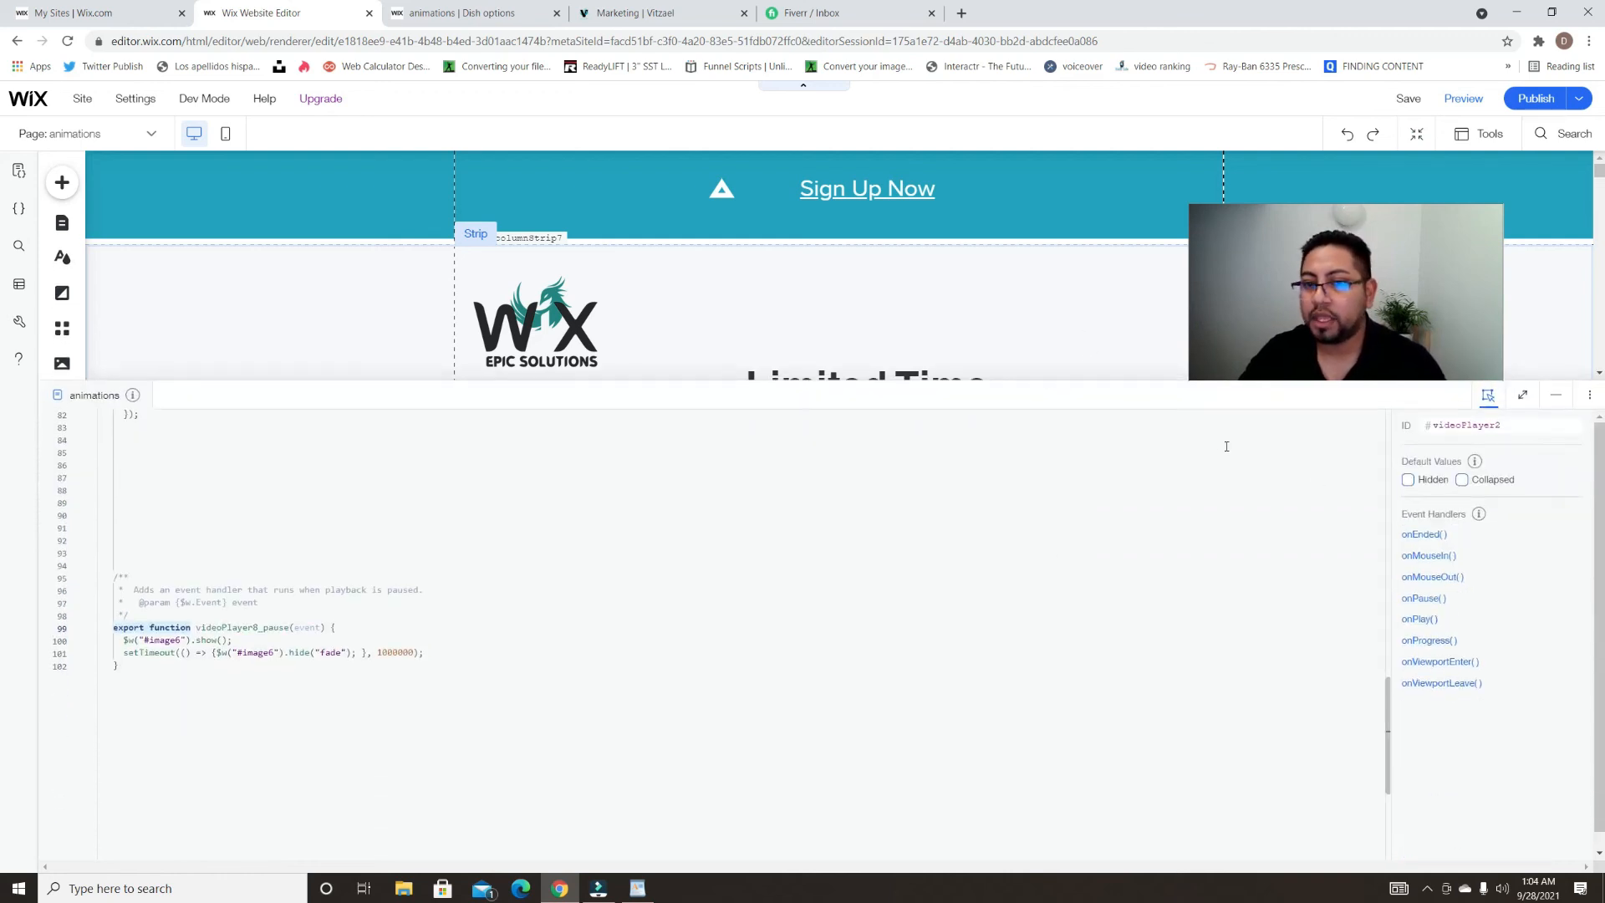
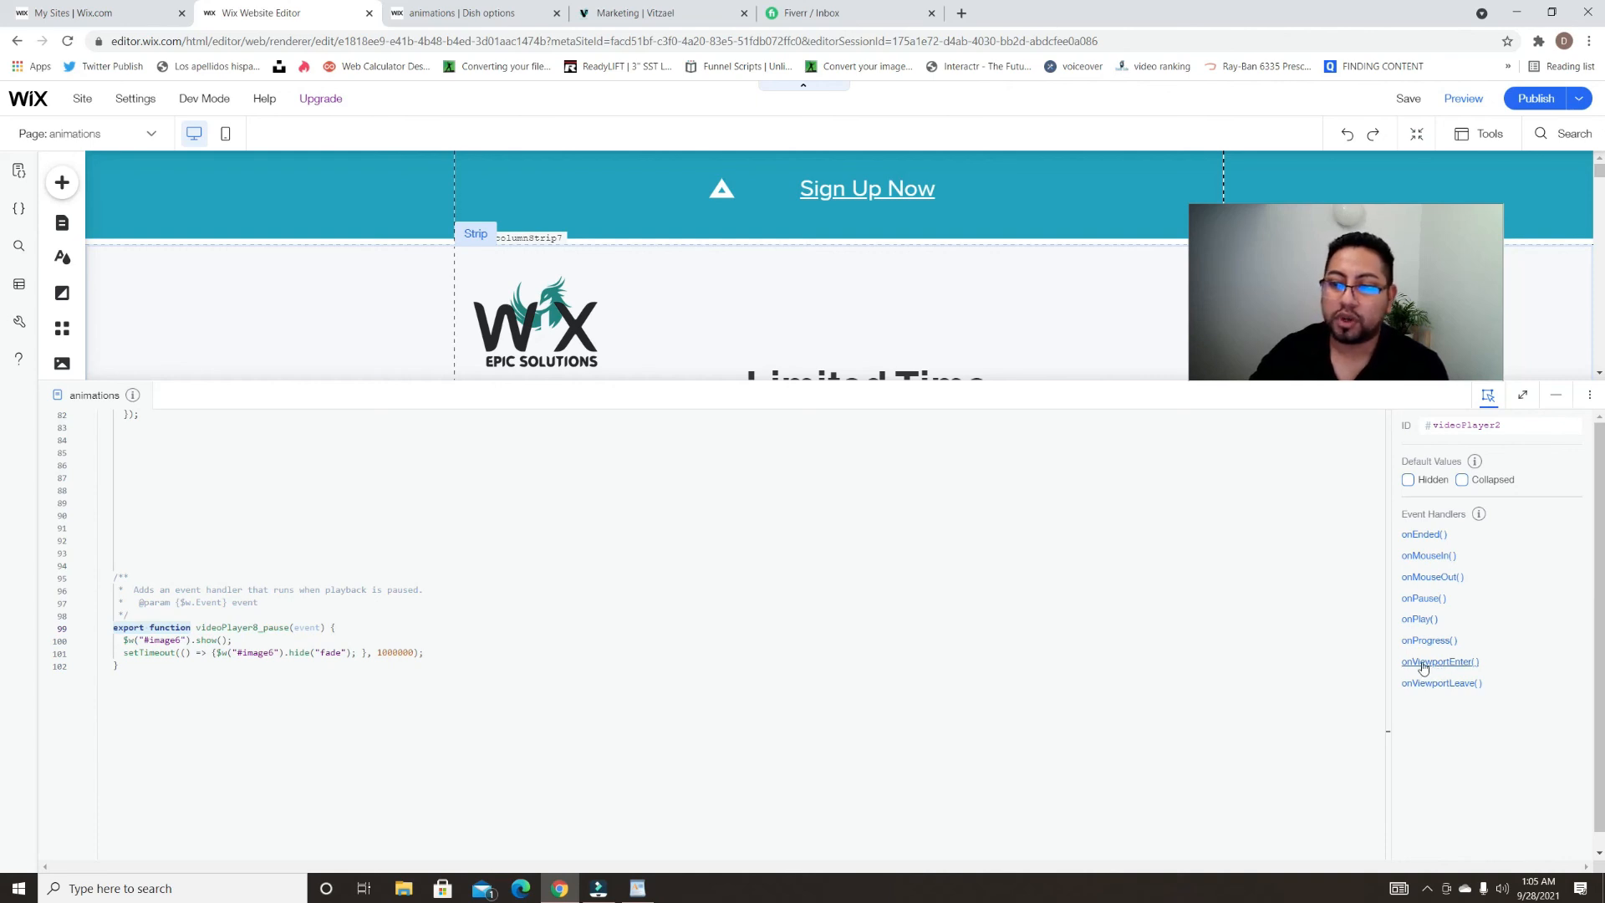
scroll(232, 690, up, 3)
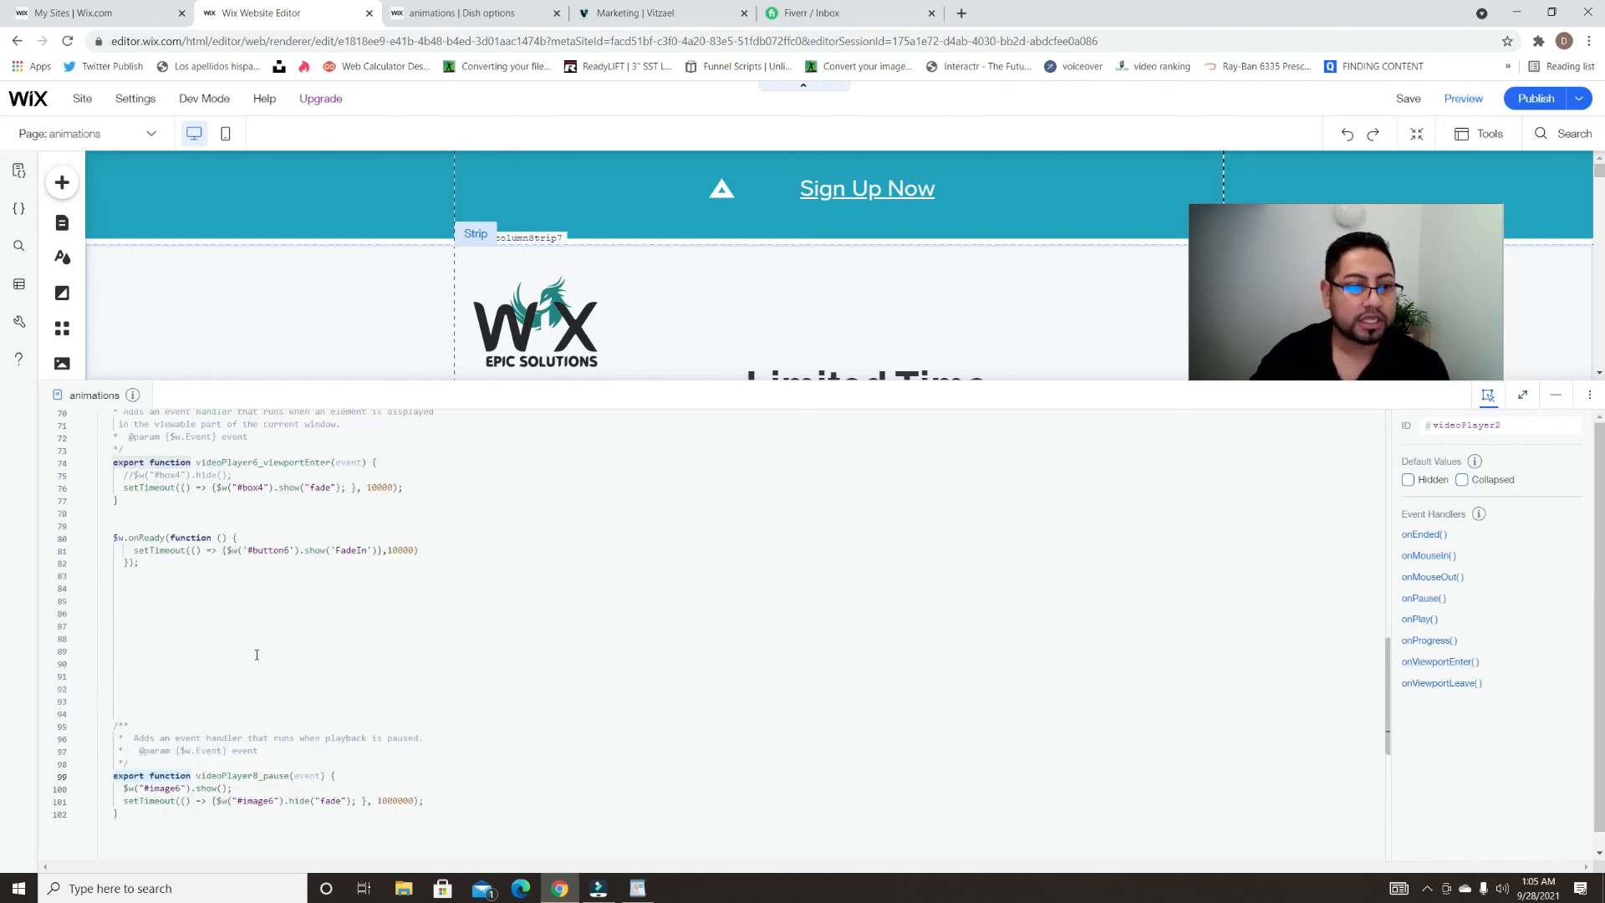
- Insert 22 blank lines between the videoPlayer6_viewportEnter handler and the #button6 onReady block to separate them
click(216, 605)
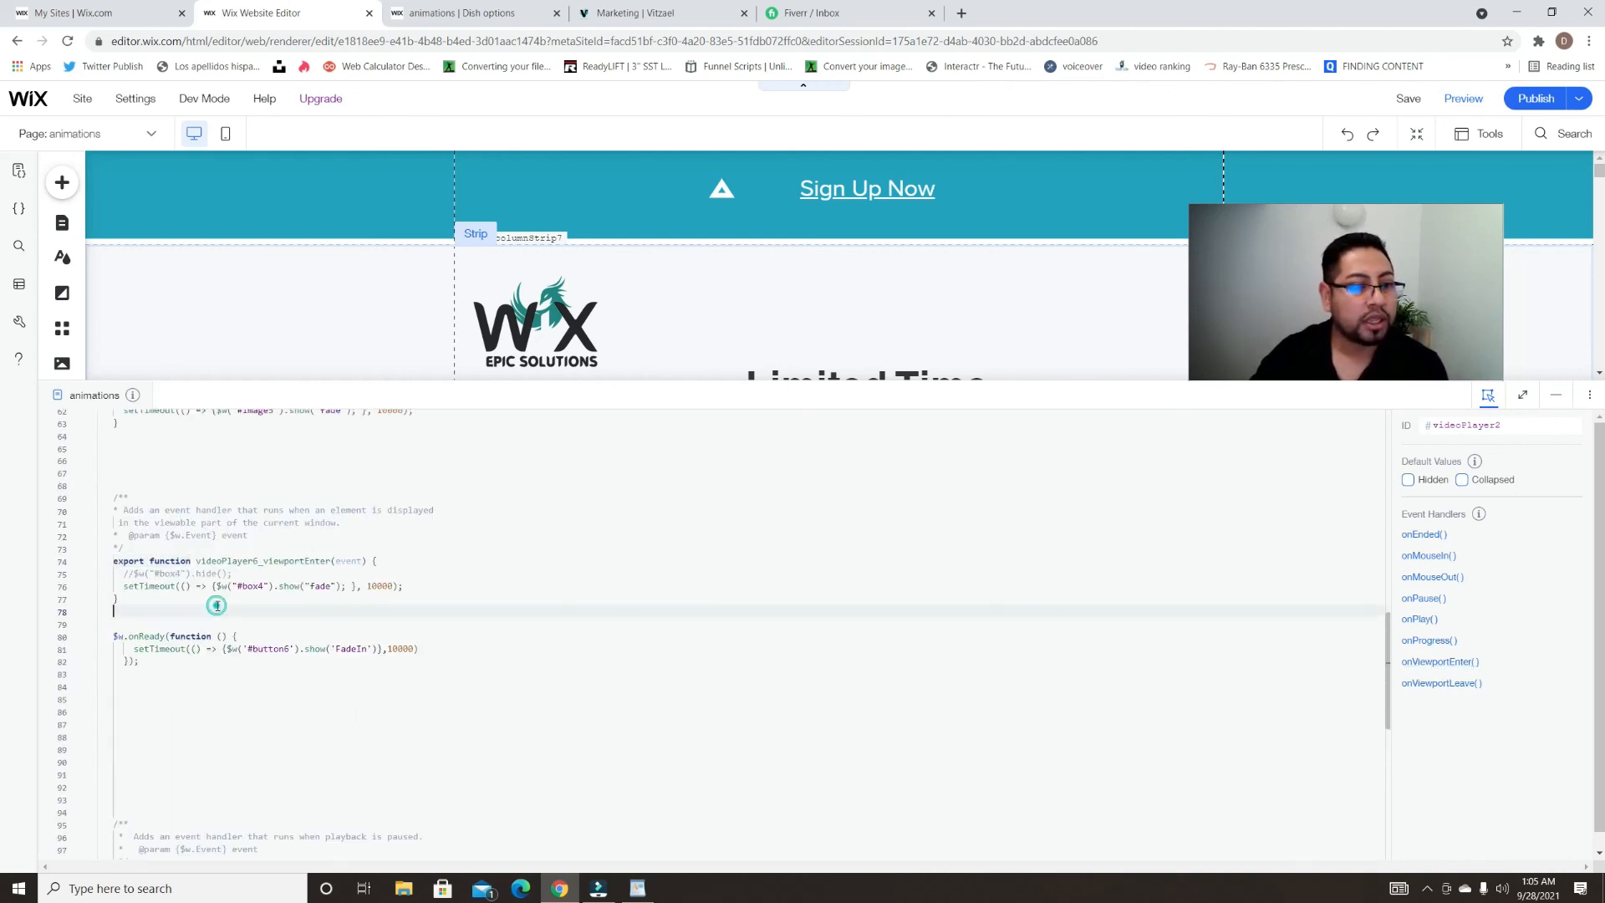
drag(410, 591, 107, 560)
click(158, 620)
click(123, 623)
key(Return)
key(Return)
key(Return)
key(Return)
key(Return)
key(Return)
key(Return)
key(Return)
key(Return)
key(Return)
key(Return)
key(Return)
key(Return)
key(Return)
key(Return)
key(Return)
key(Return)
key(Return)
key(Return)
key(Return)
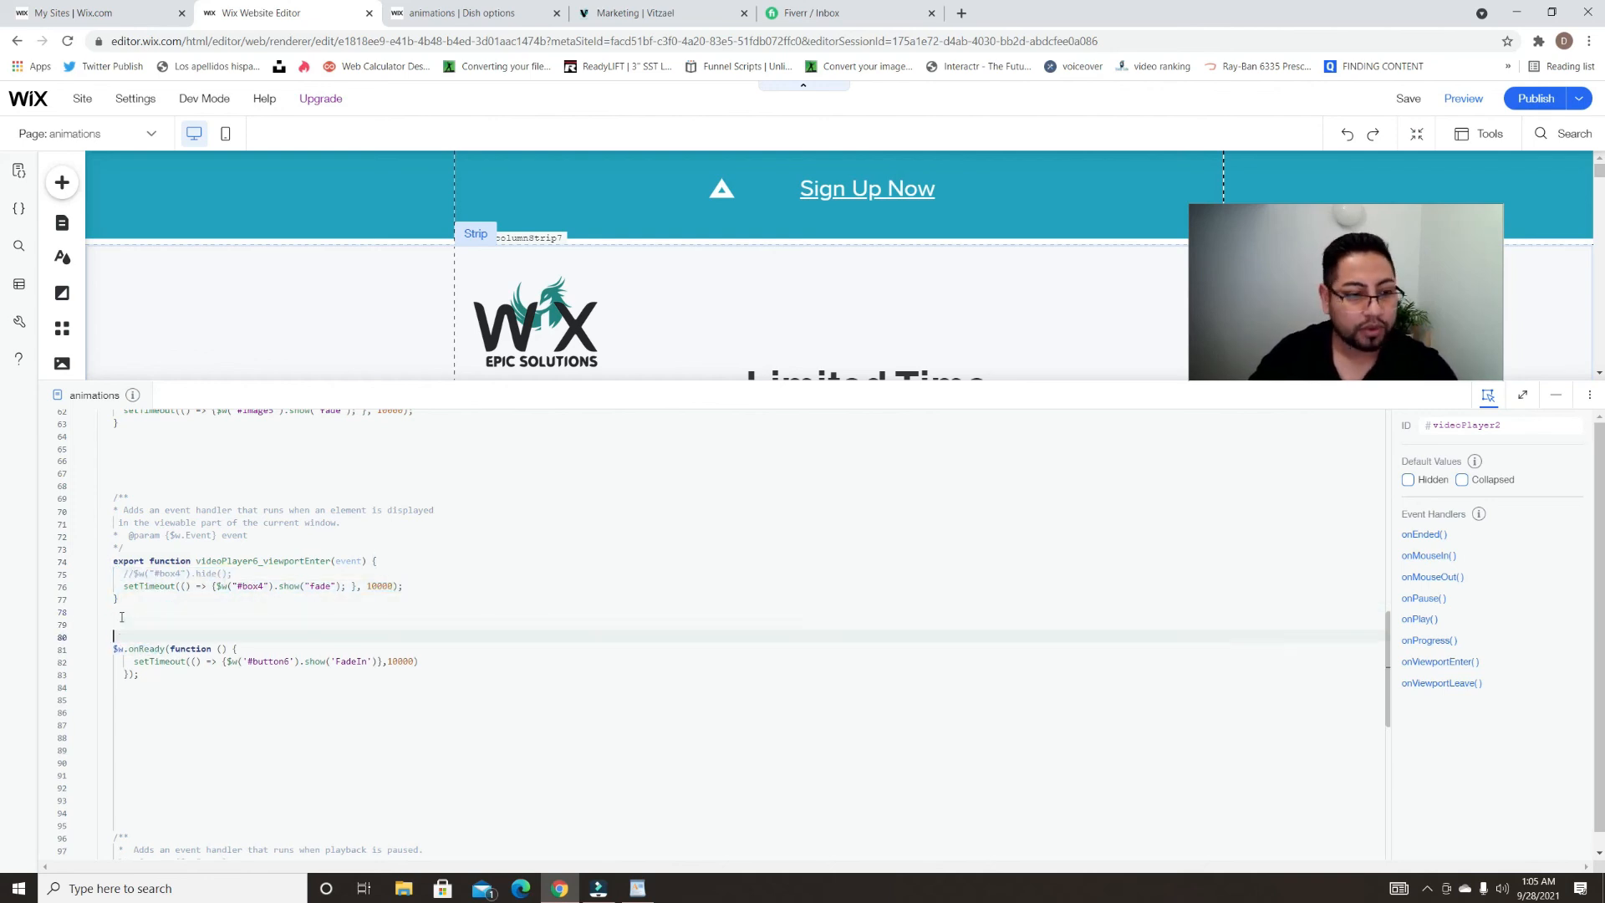
- Highlight the whole videoPlayer6_viewportEnter function in the page code, then clear the selection
scroll(280, 723, up, 2)
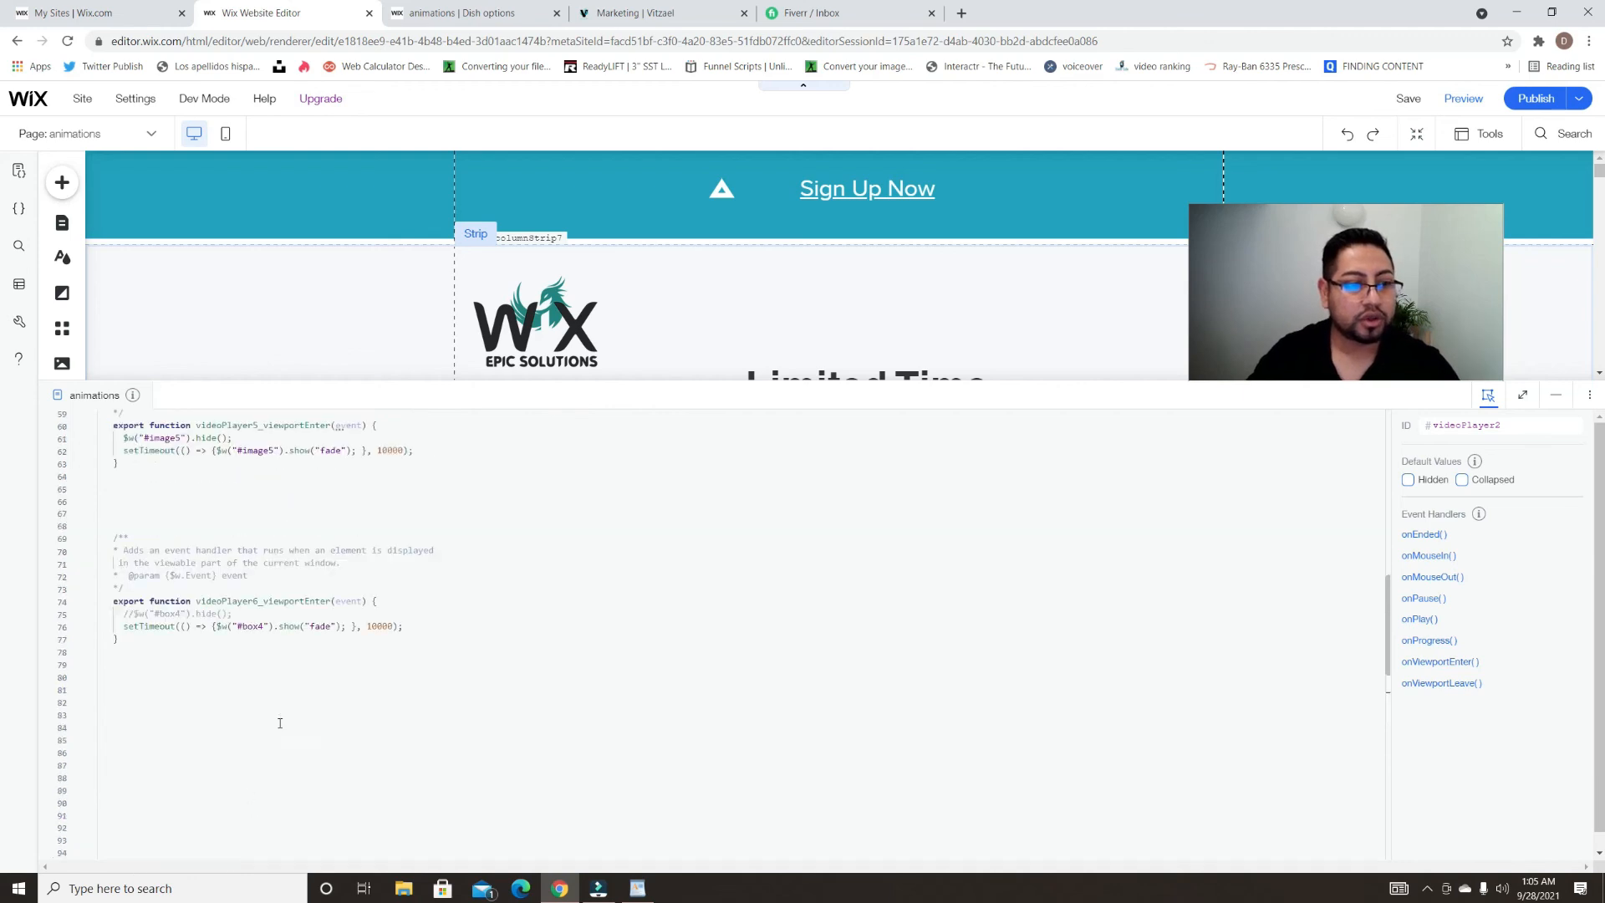
click(253, 660)
drag(149, 656, 111, 595)
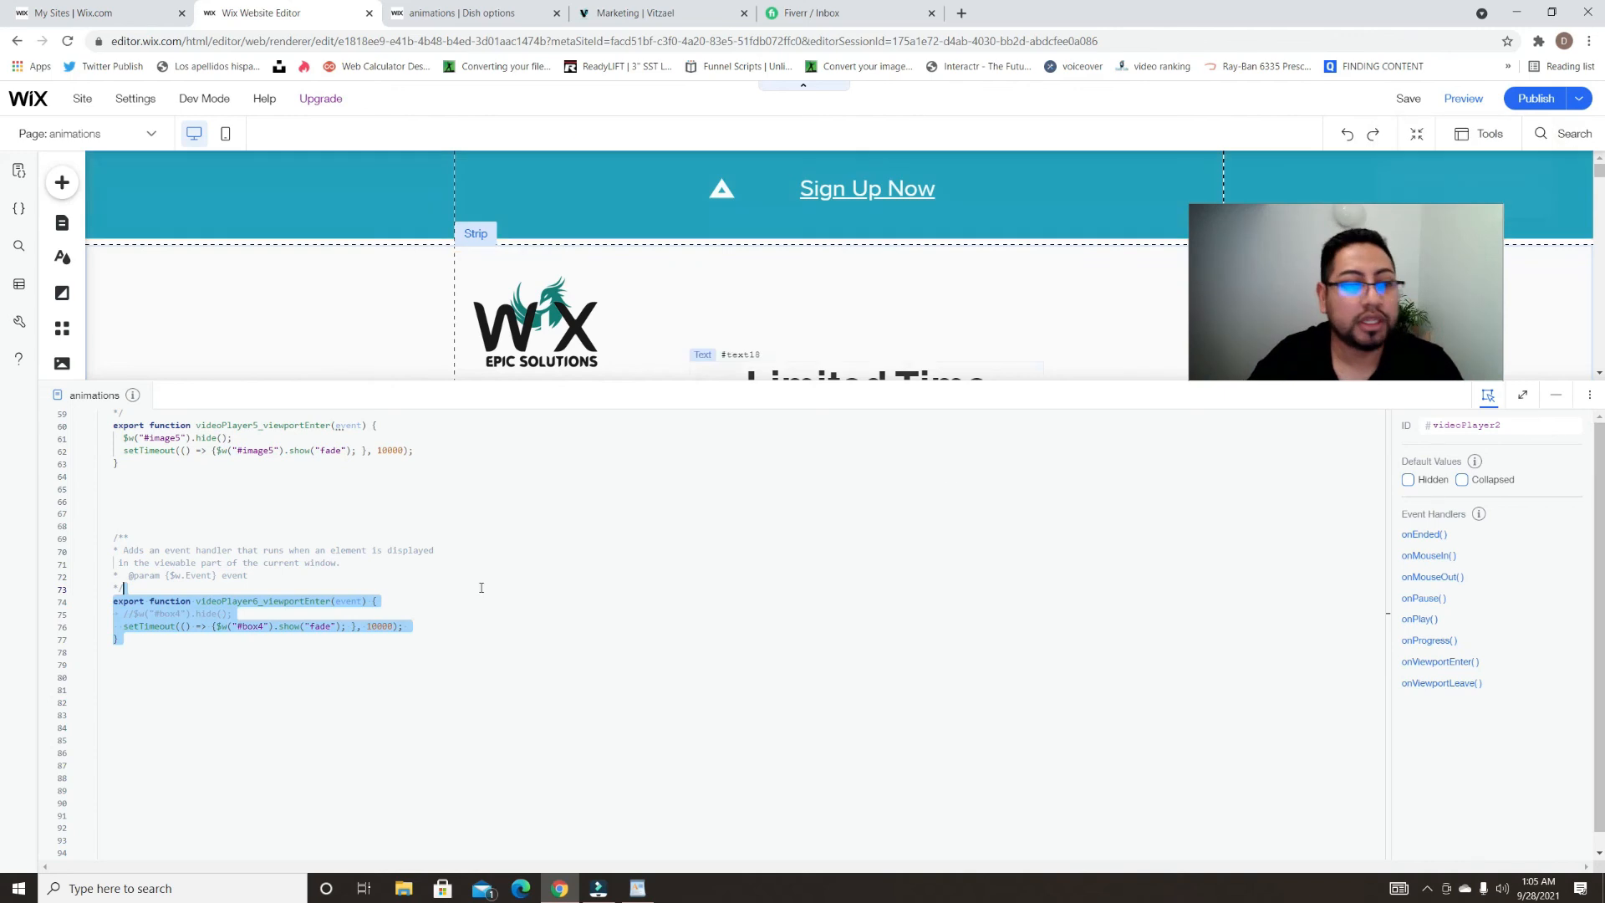
click(250, 663)
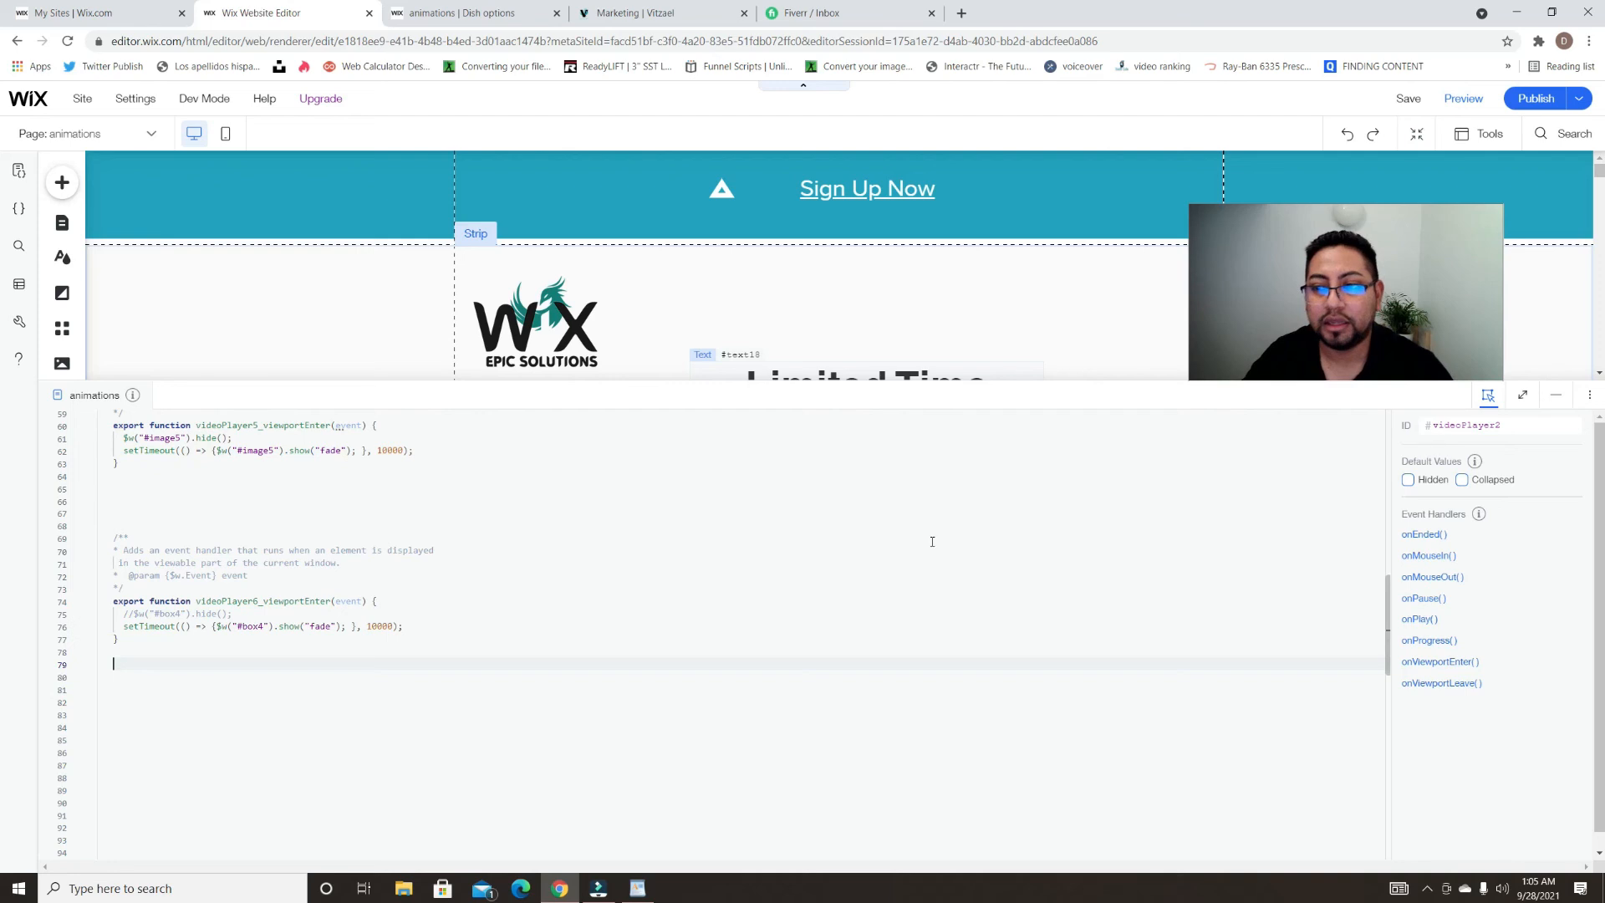
- Collapse the code area, select the tablet image #image4 on the page, and reopen the code area to check its Hidden default value
scroll(512, 702, down, 10)
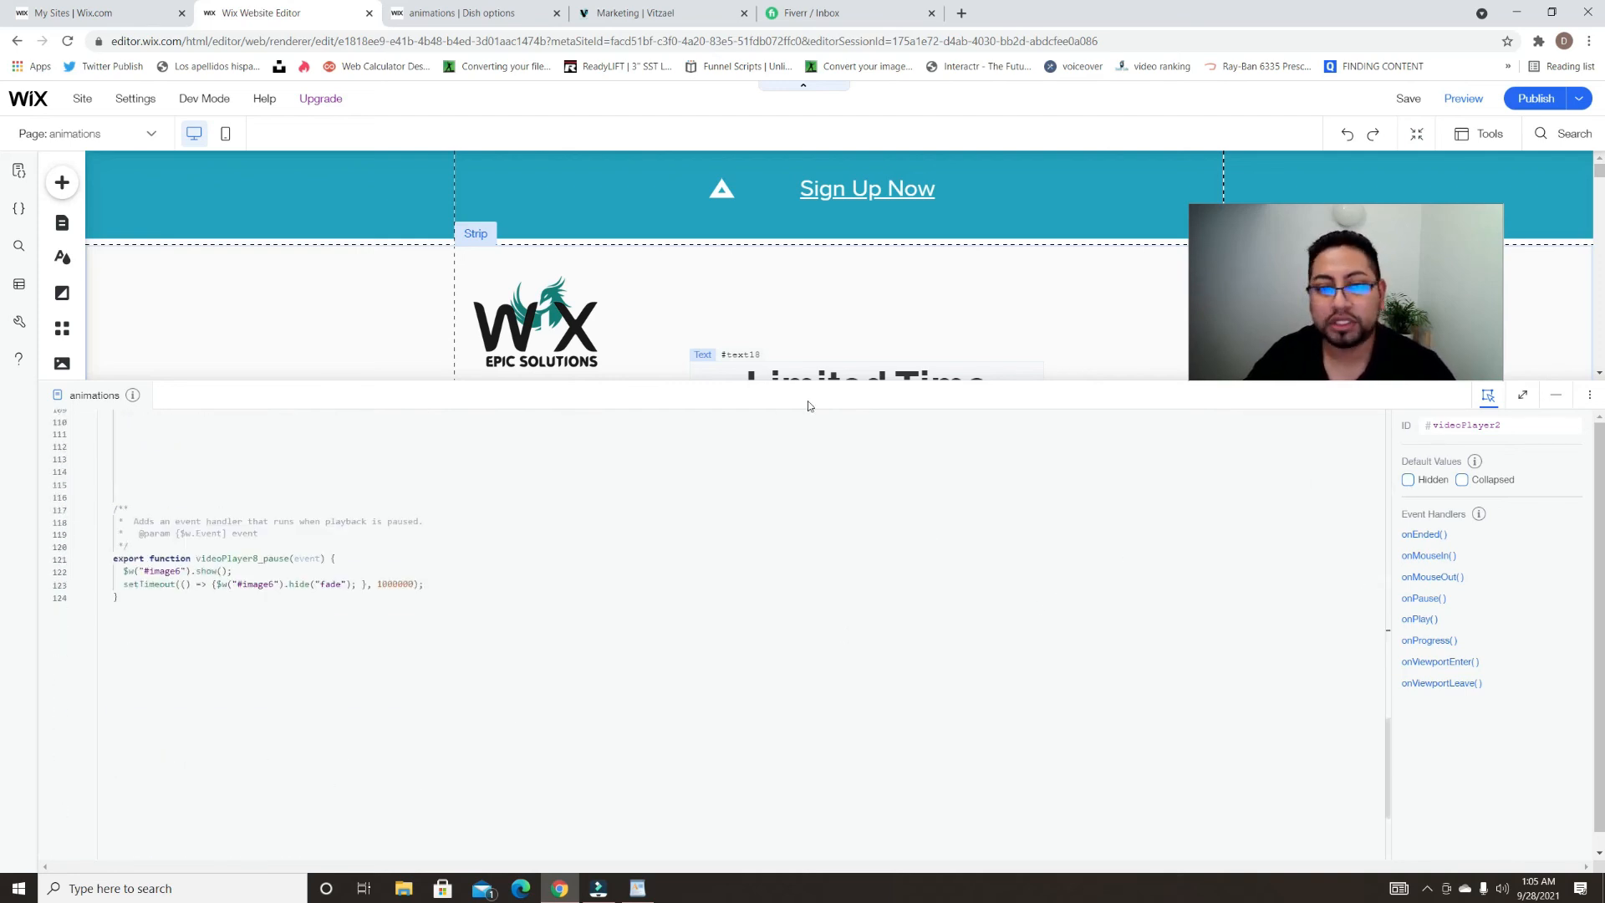
click(1556, 395)
scroll(979, 629, down, 4)
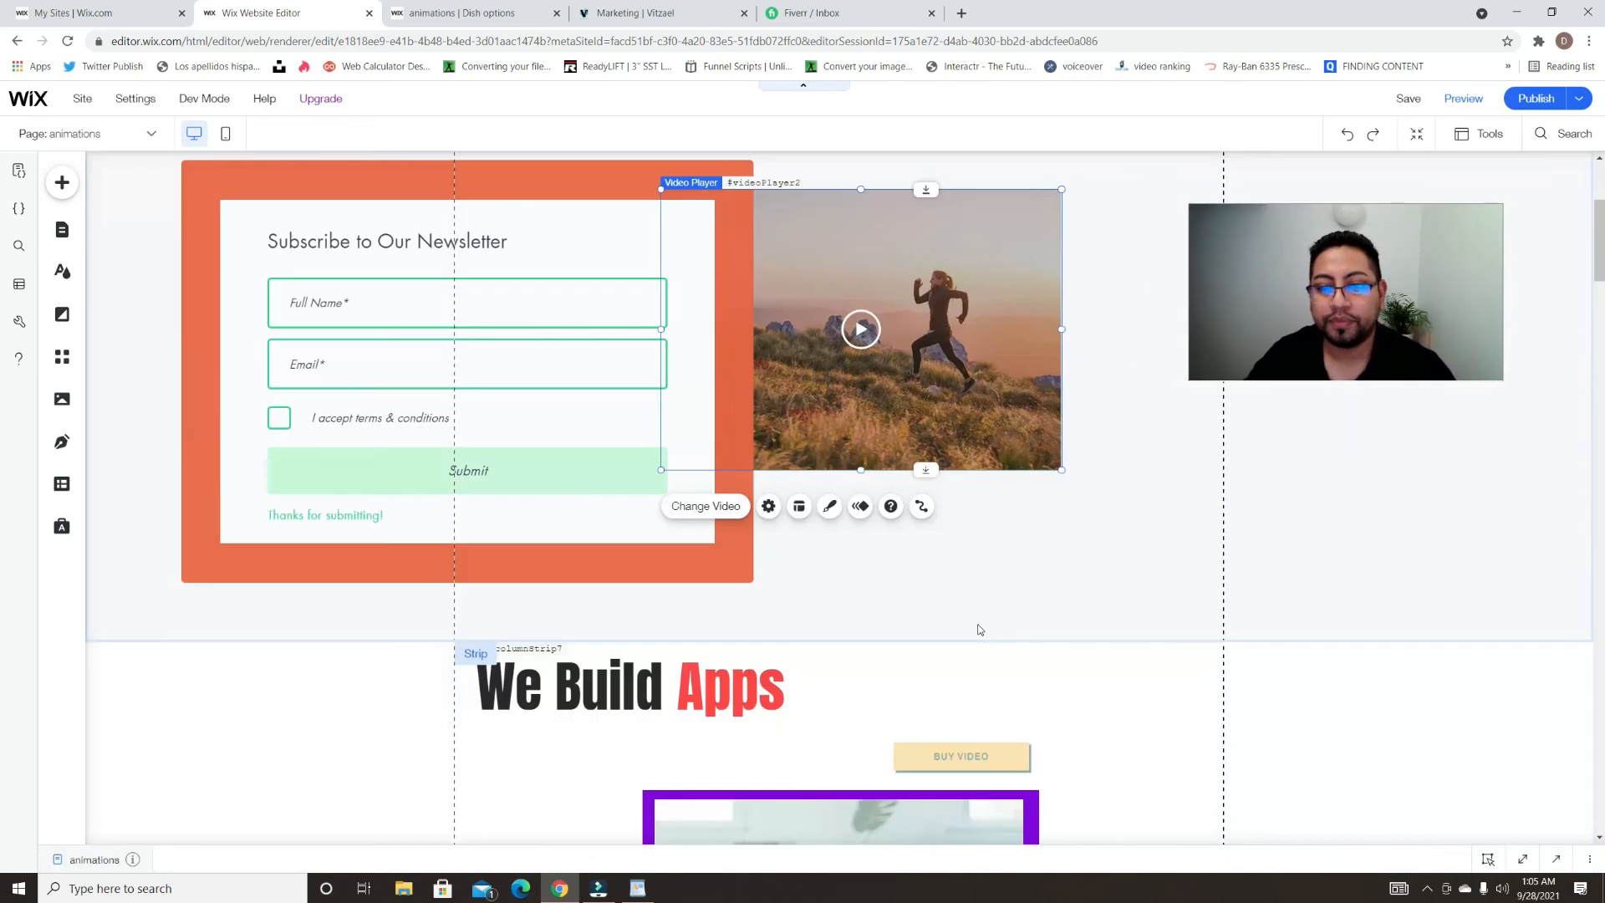
scroll(980, 629, down, 15)
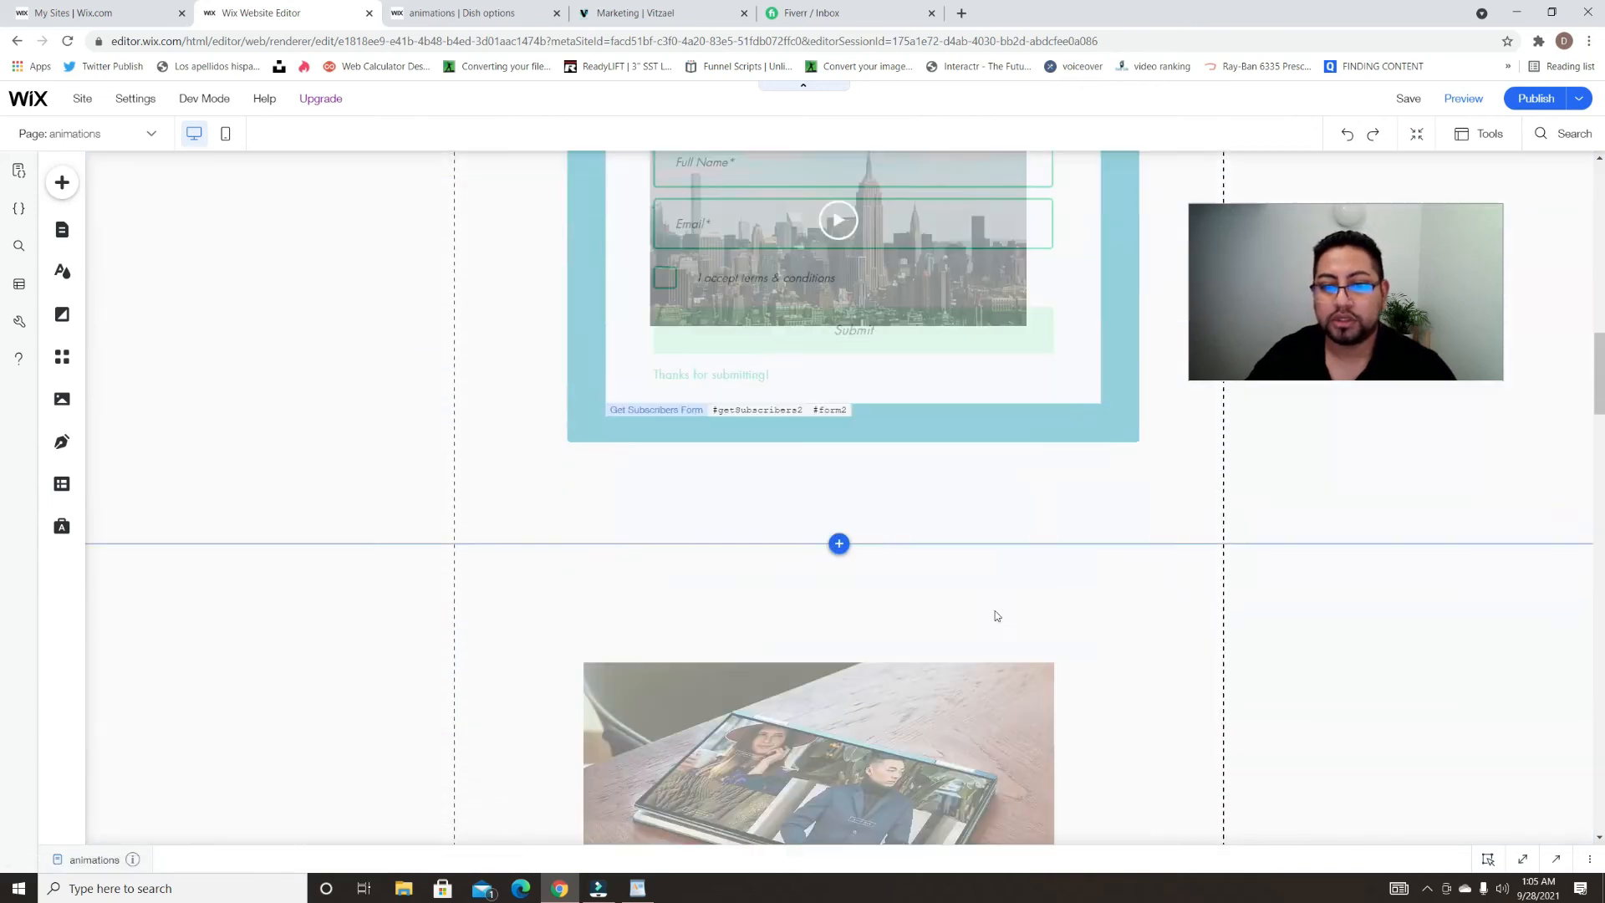
scroll(994, 617, down, 5)
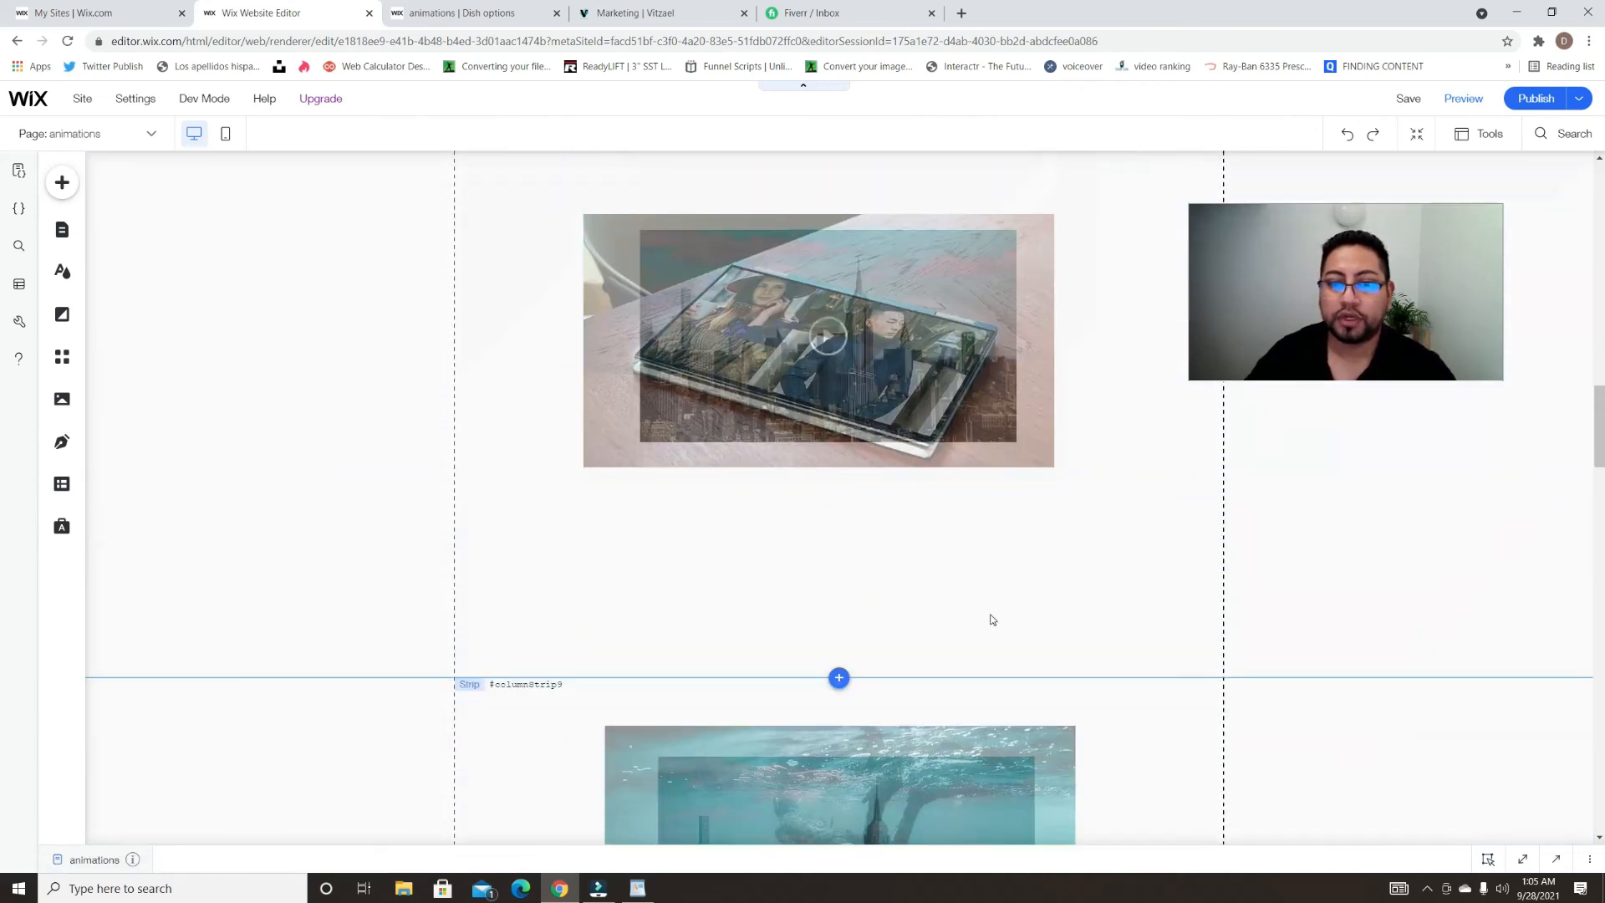
click(1022, 322)
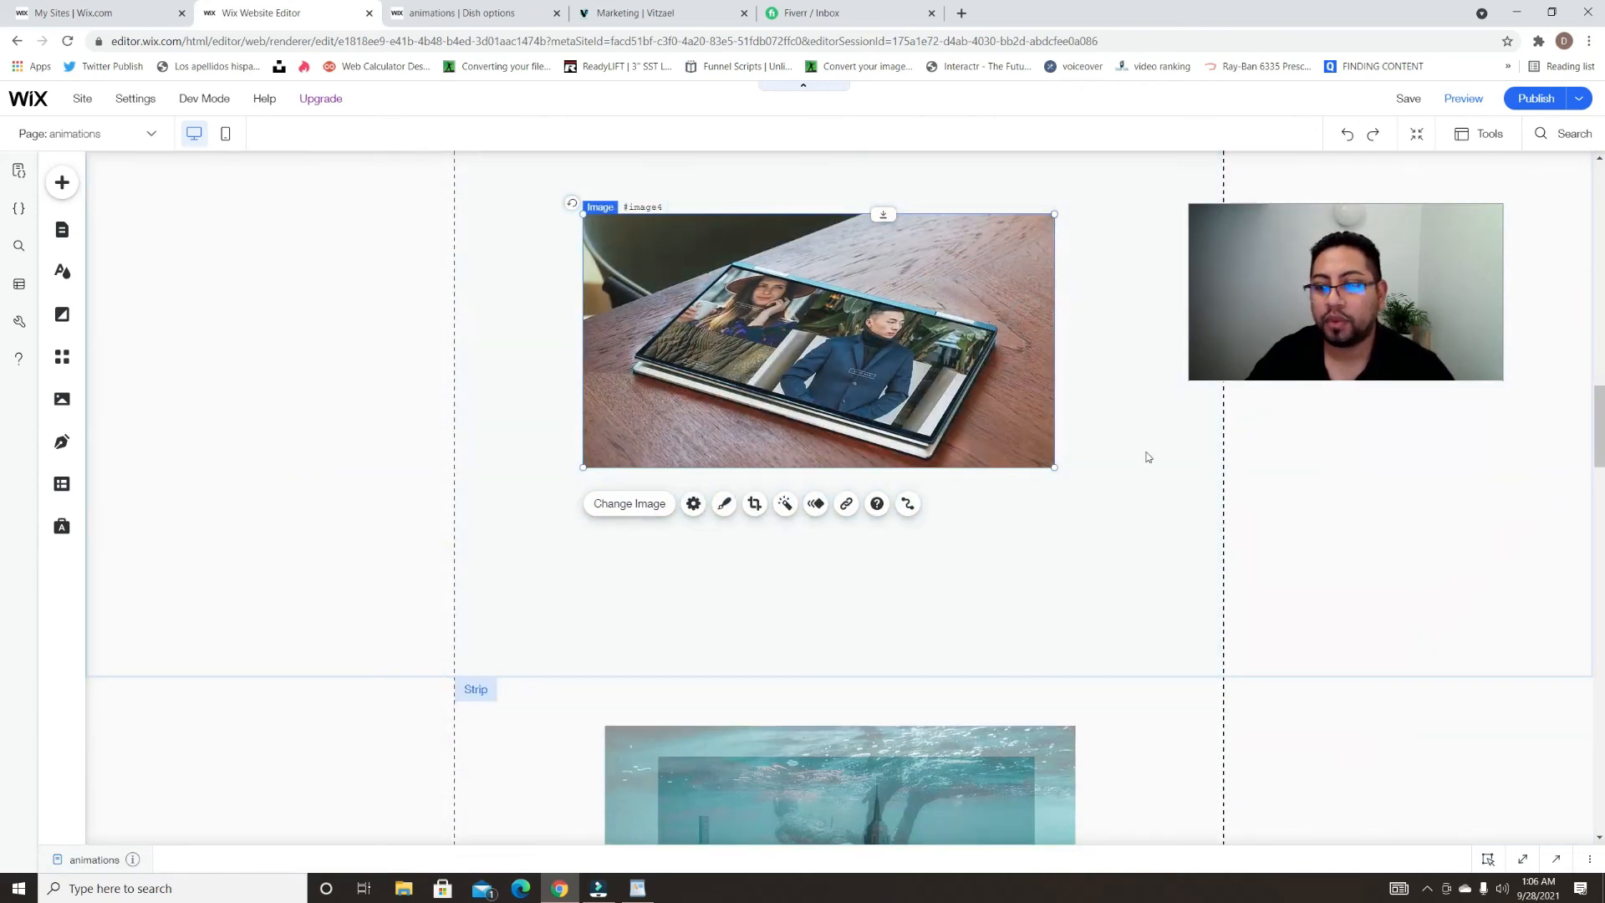
click(1555, 859)
click(1409, 480)
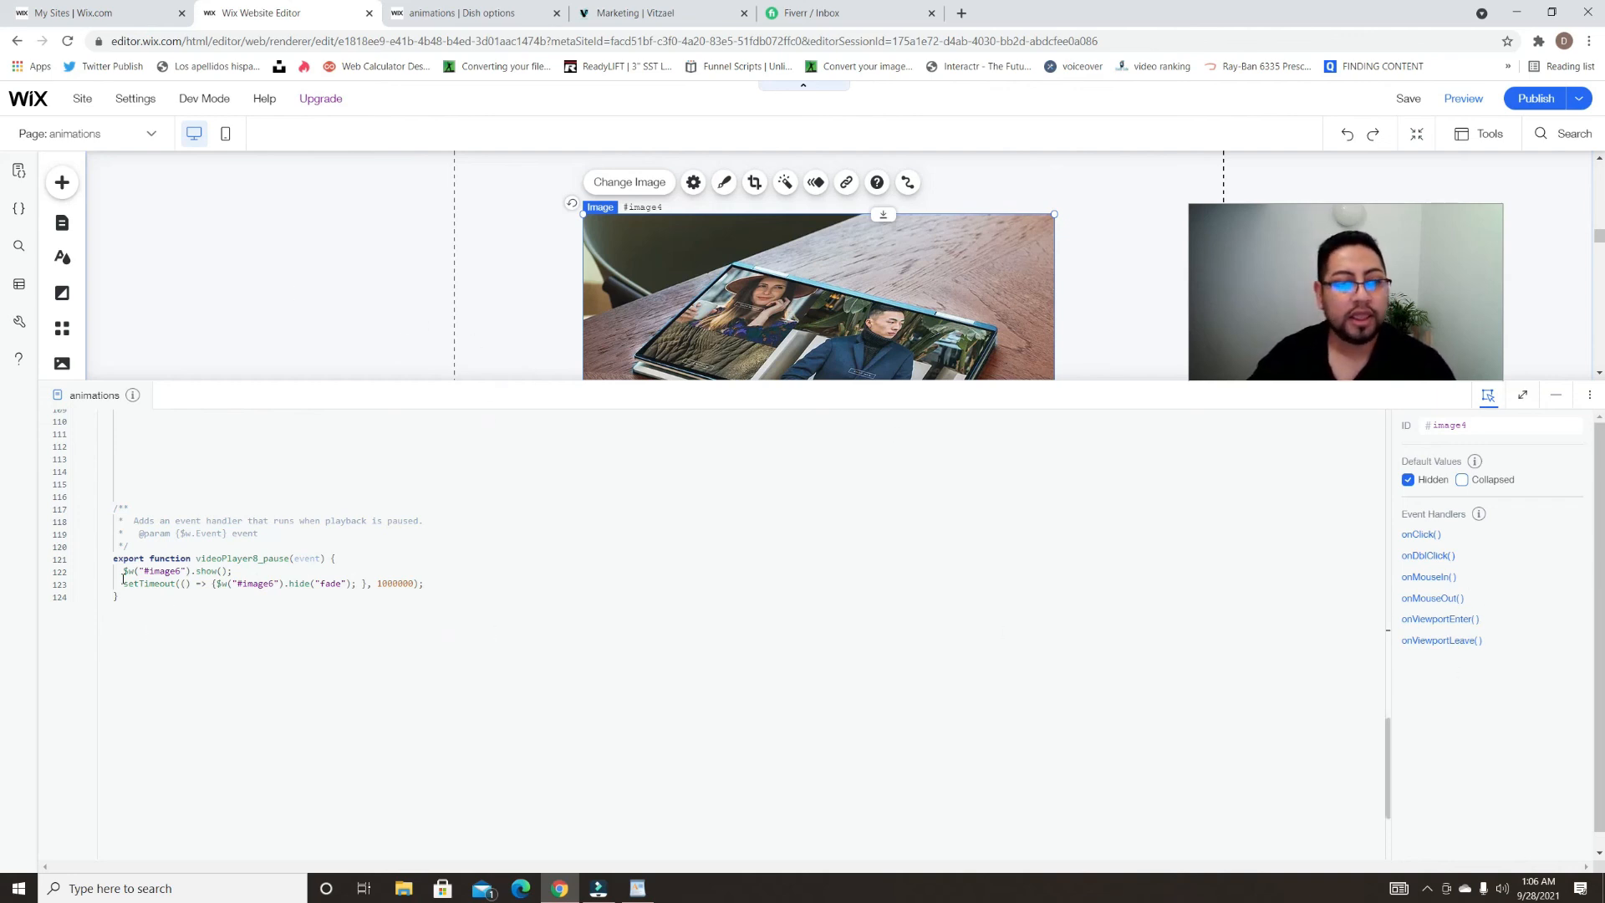
- Highlight the show and setTimeout lines in the videoPlayer8_pause handler, then just its "#image6" element ID
drag(125, 571, 414, 579)
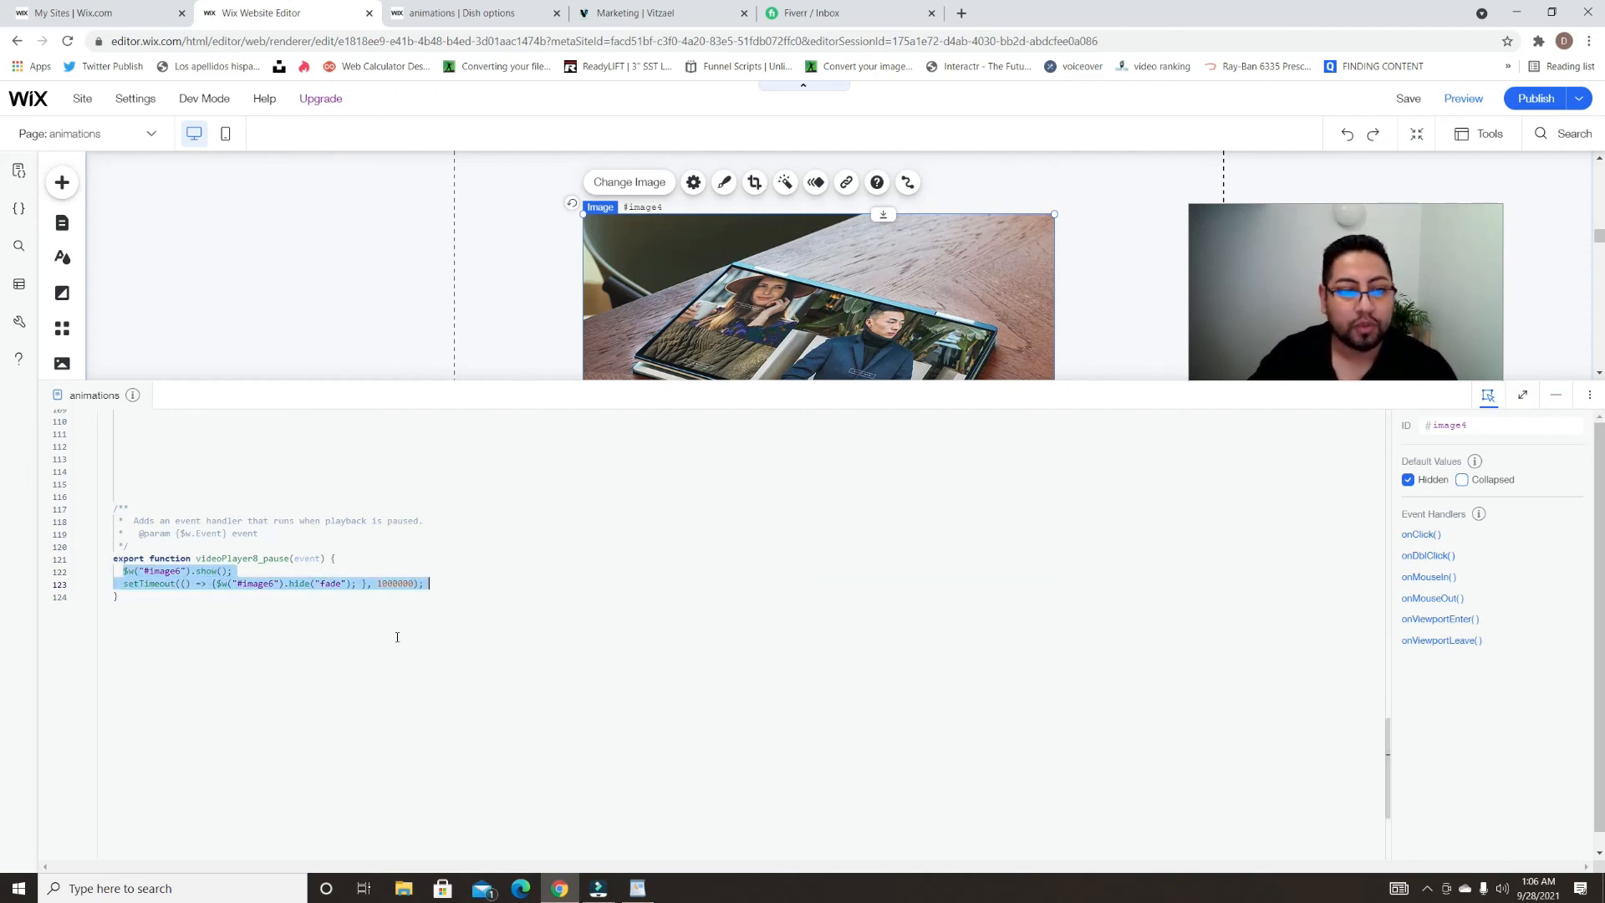
click(182, 573)
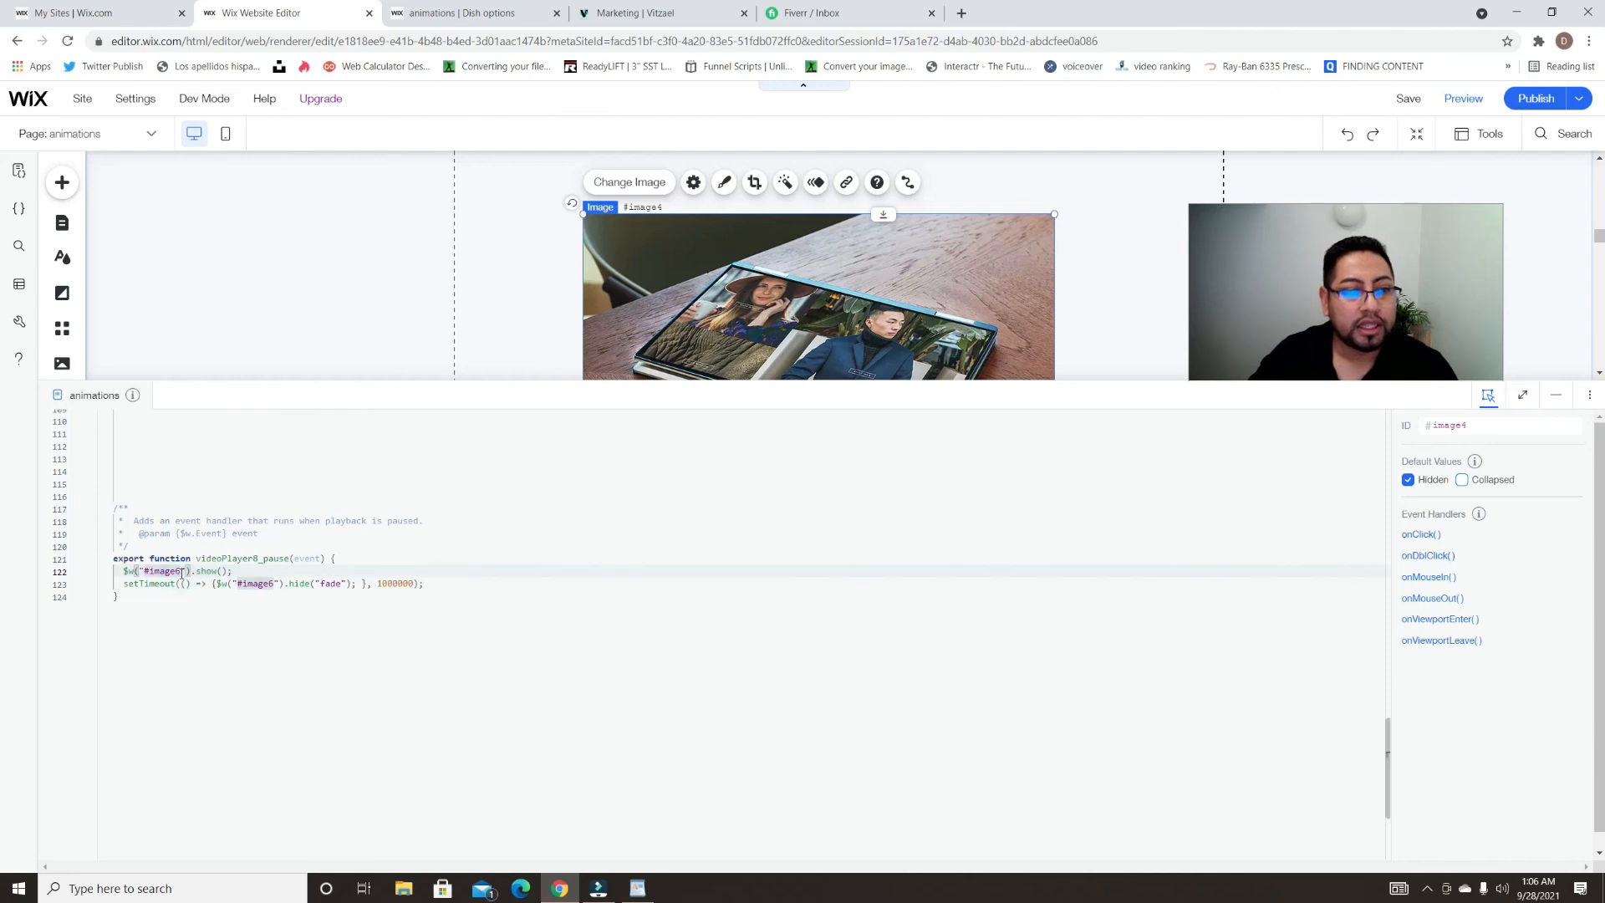
drag(184, 572, 151, 573)
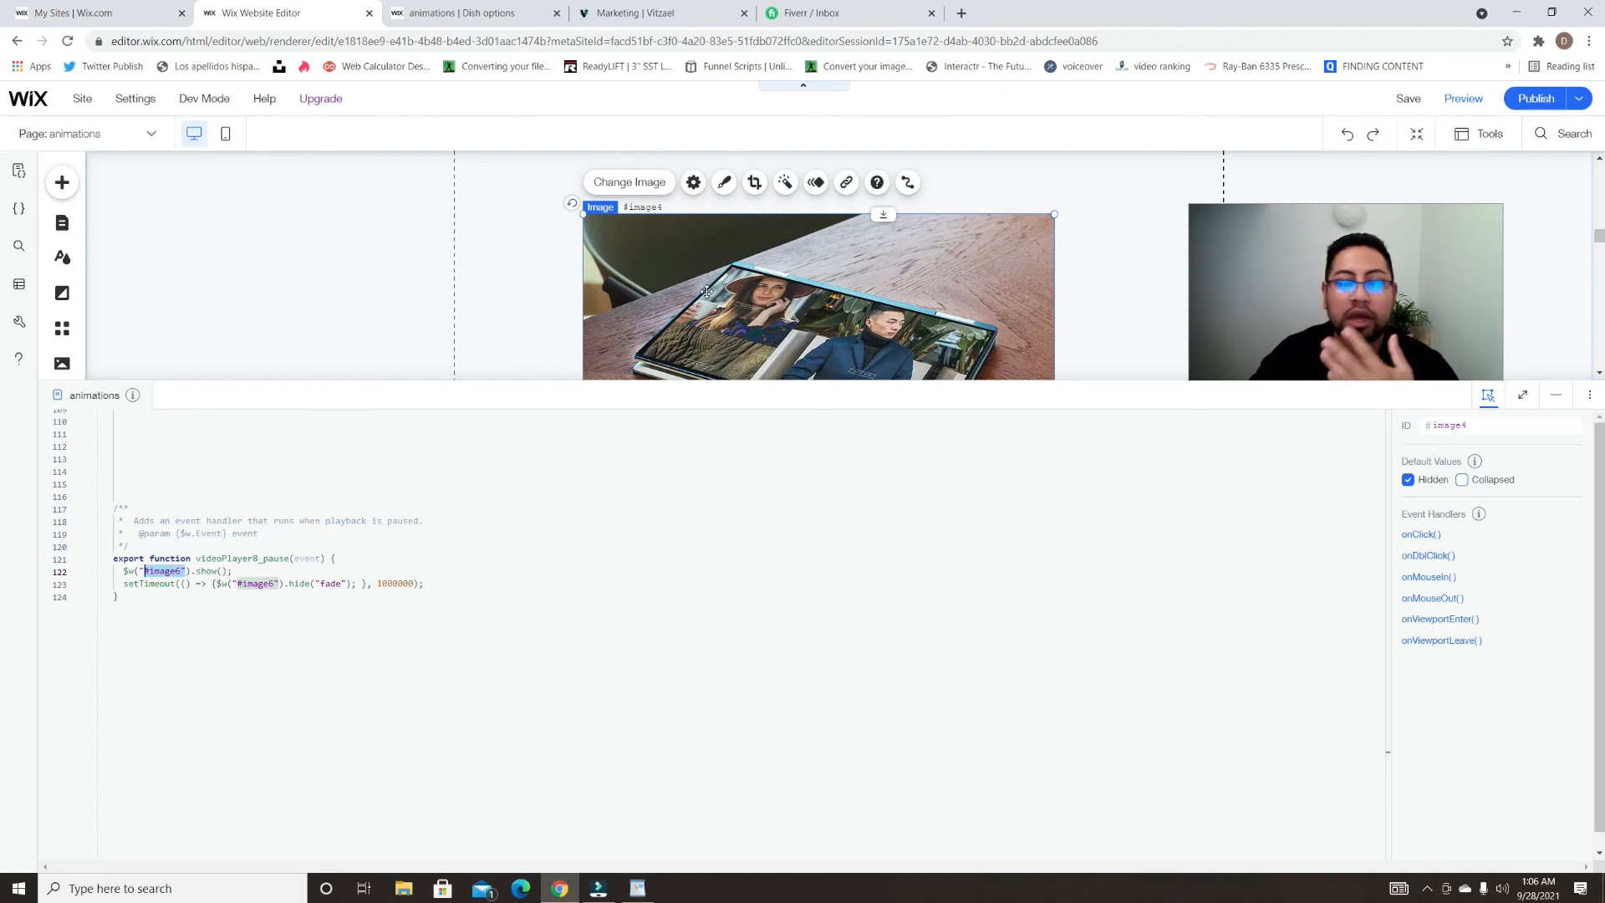
- Go to the first onReady function in the page code and highlight its #button1 ID and timeout delay value
scroll(537, 663, up, 15)
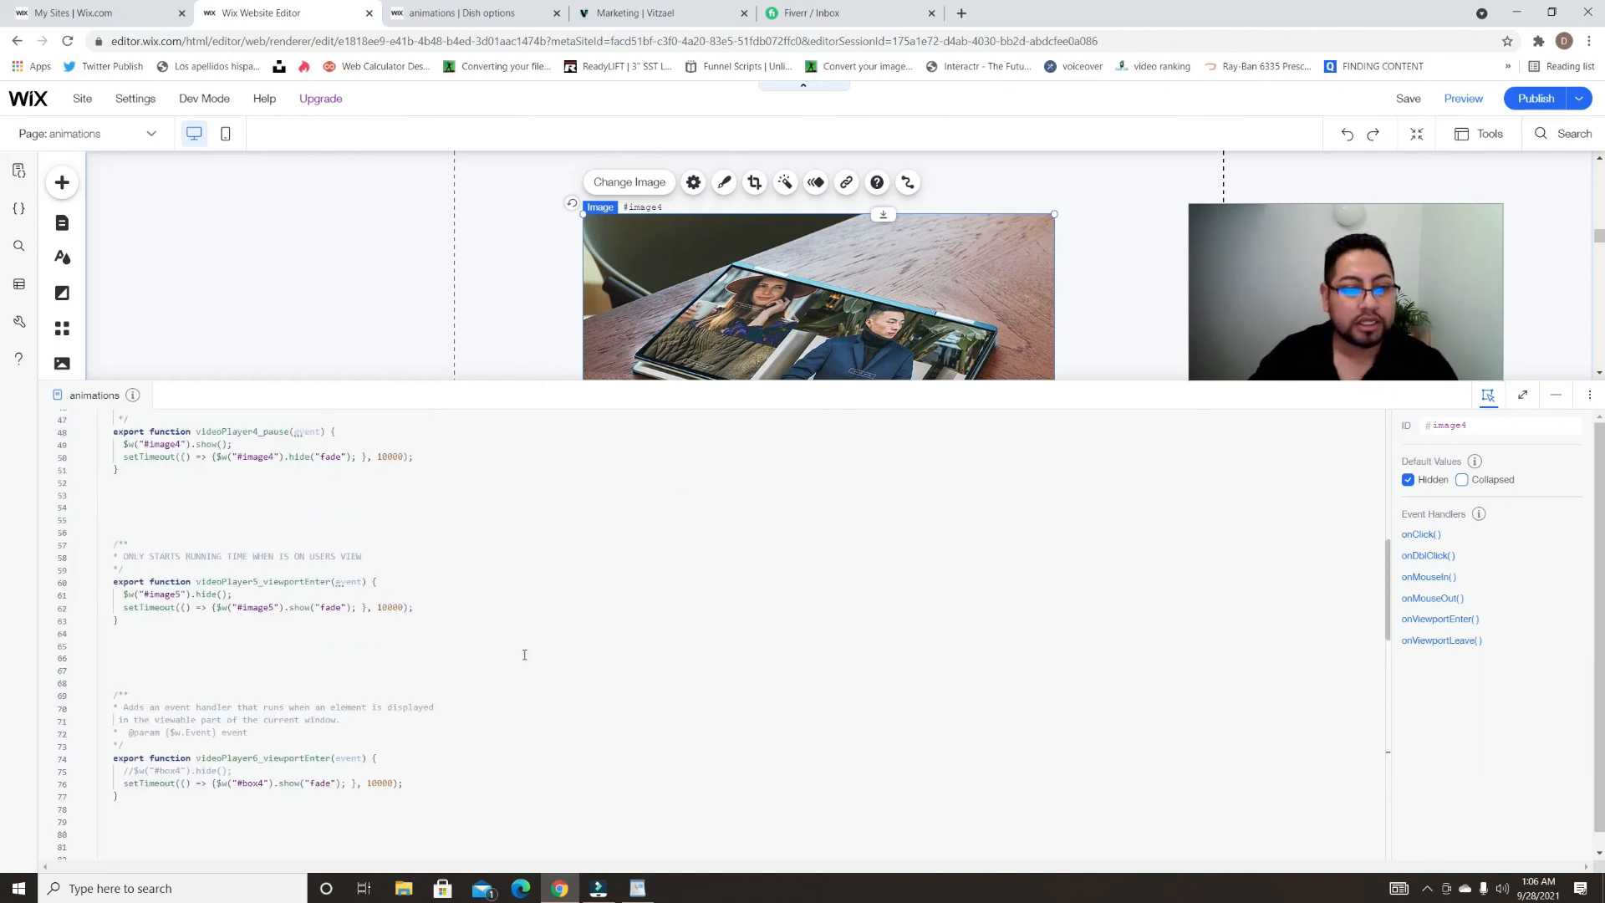
scroll(242, 583, up, 3)
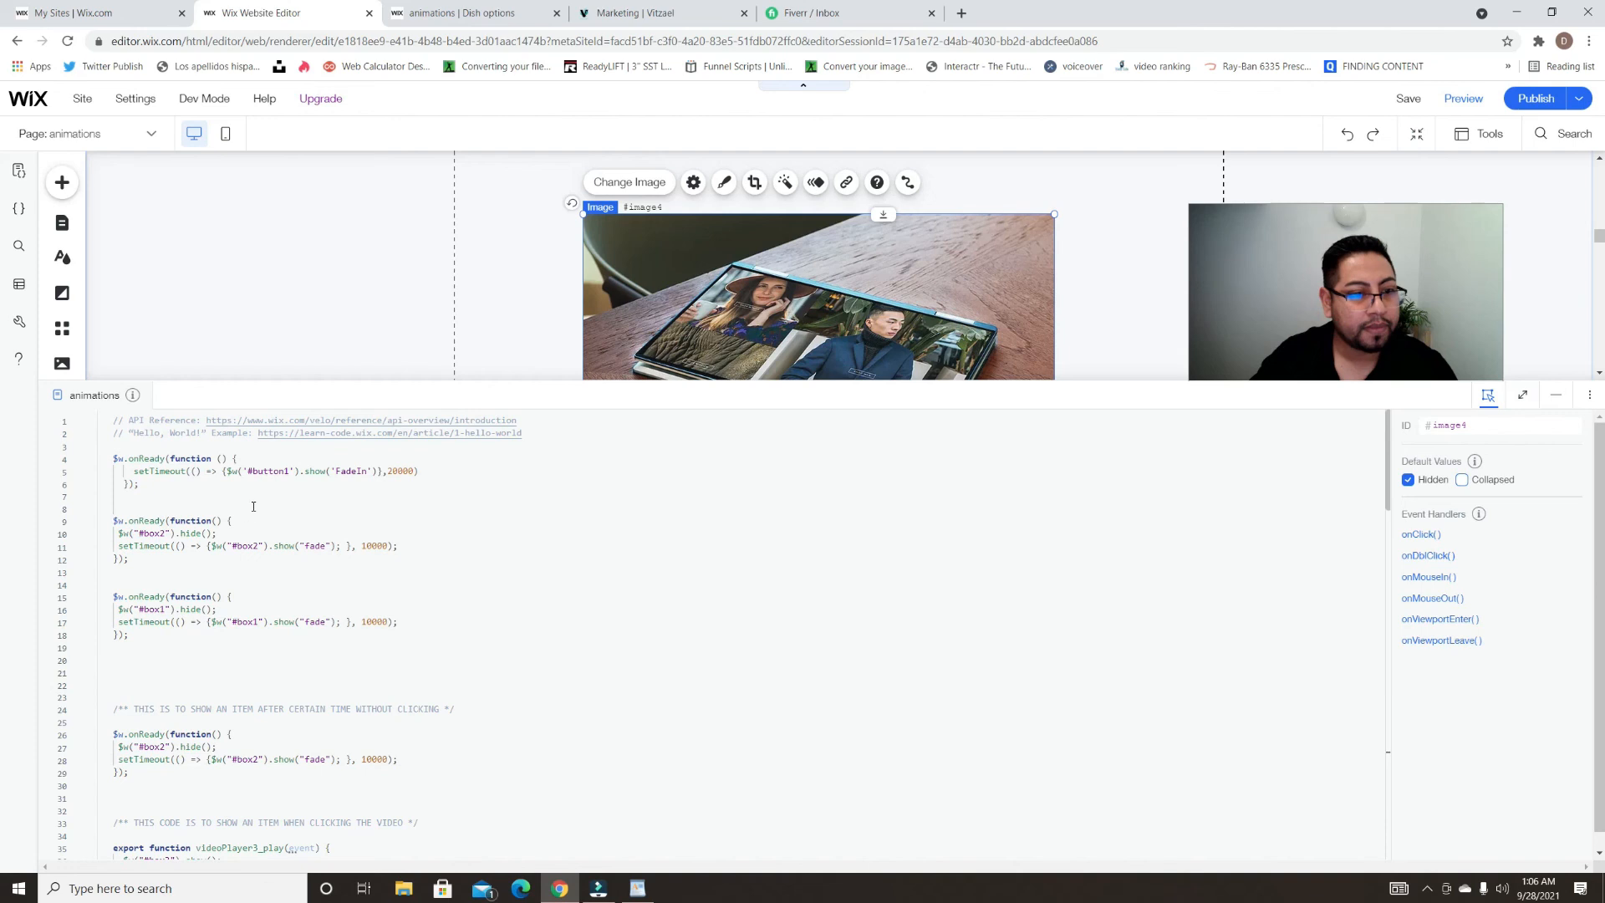
click(254, 471)
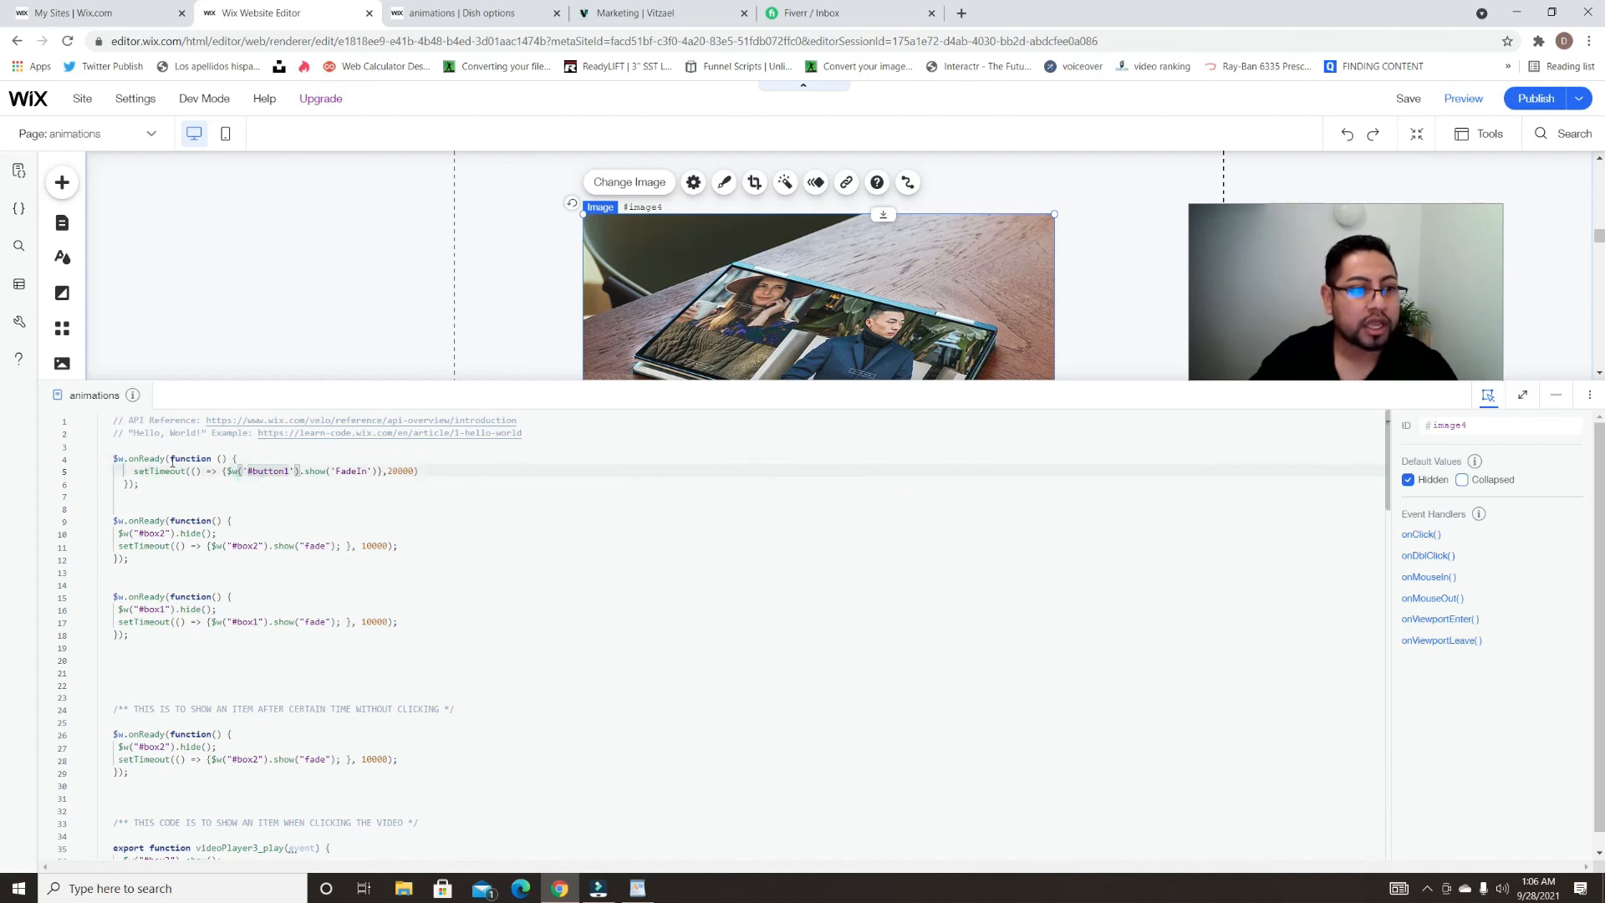
click(145, 472)
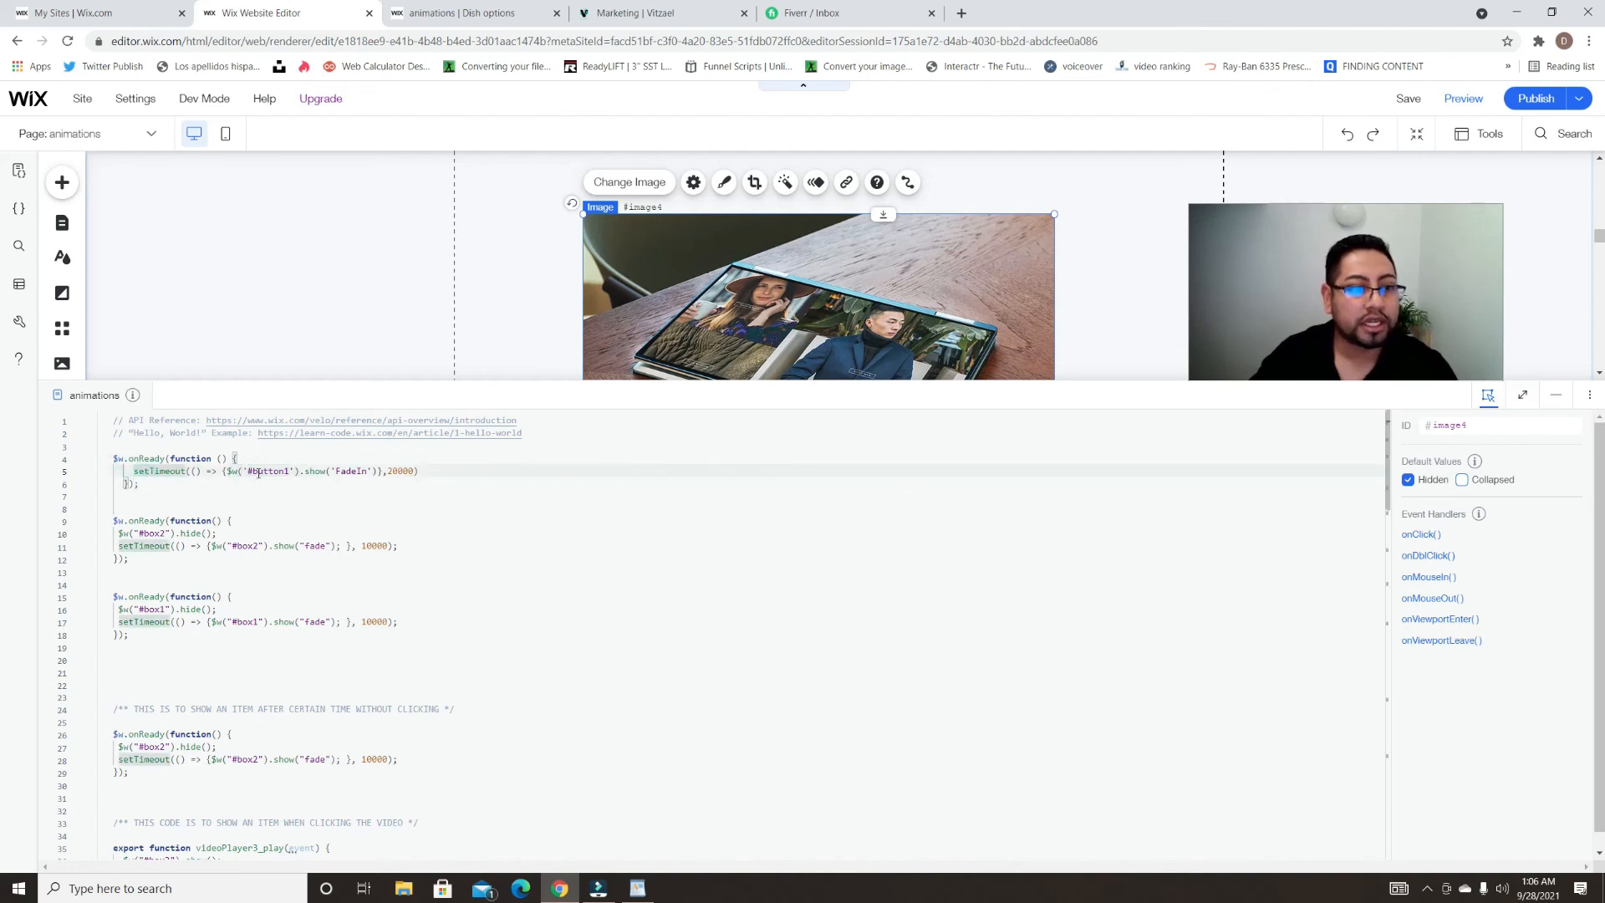
drag(254, 471, 284, 472)
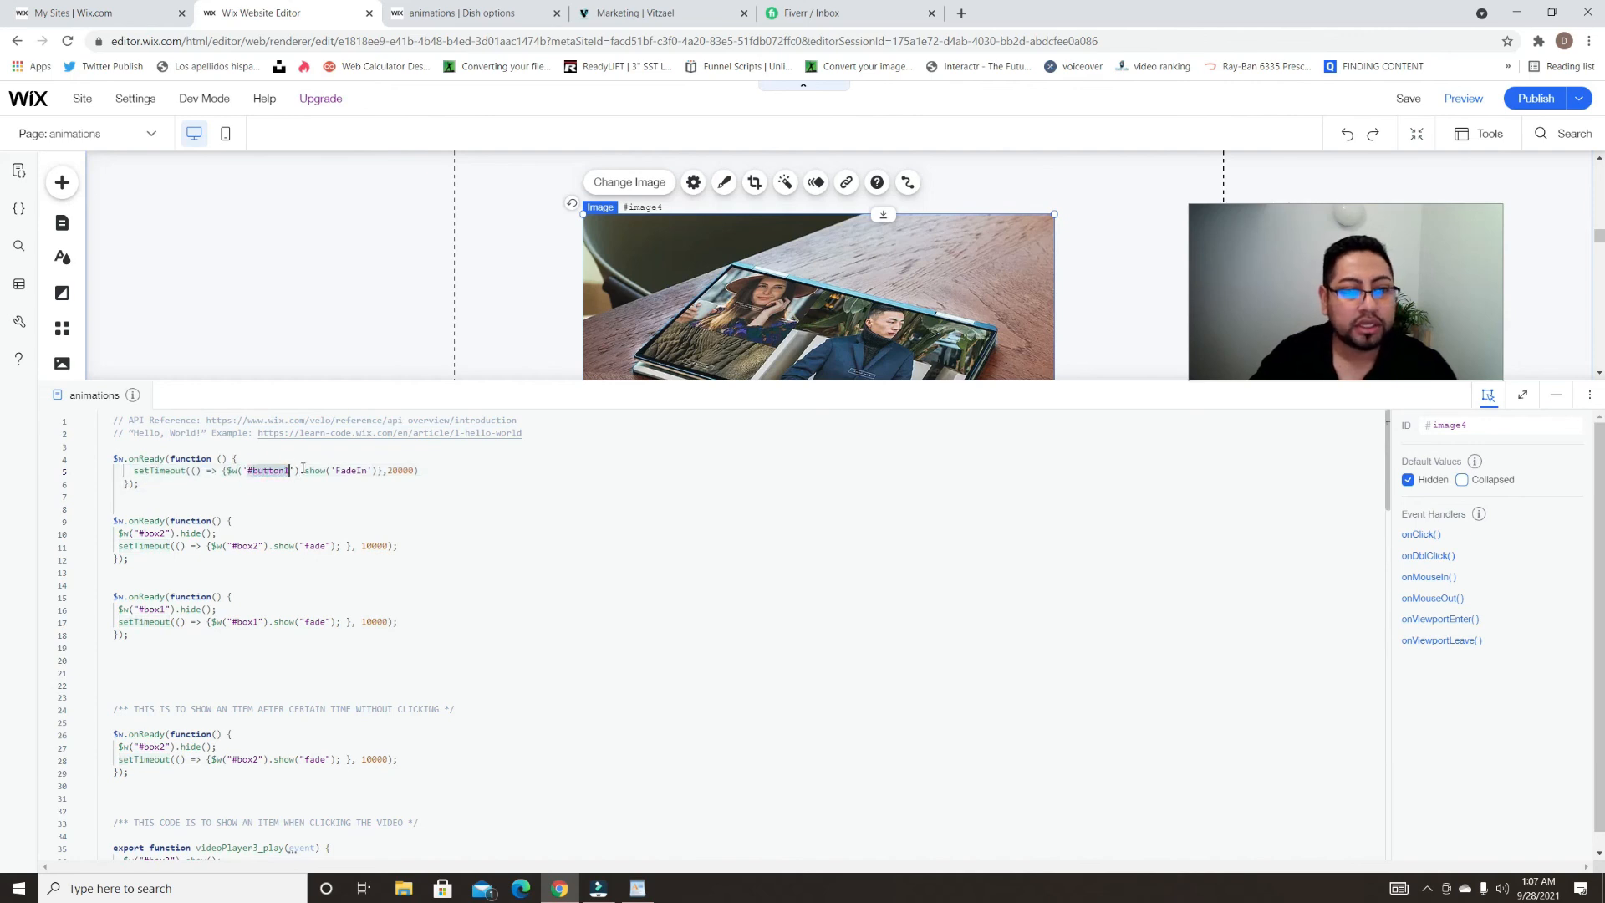
double_click(390, 473)
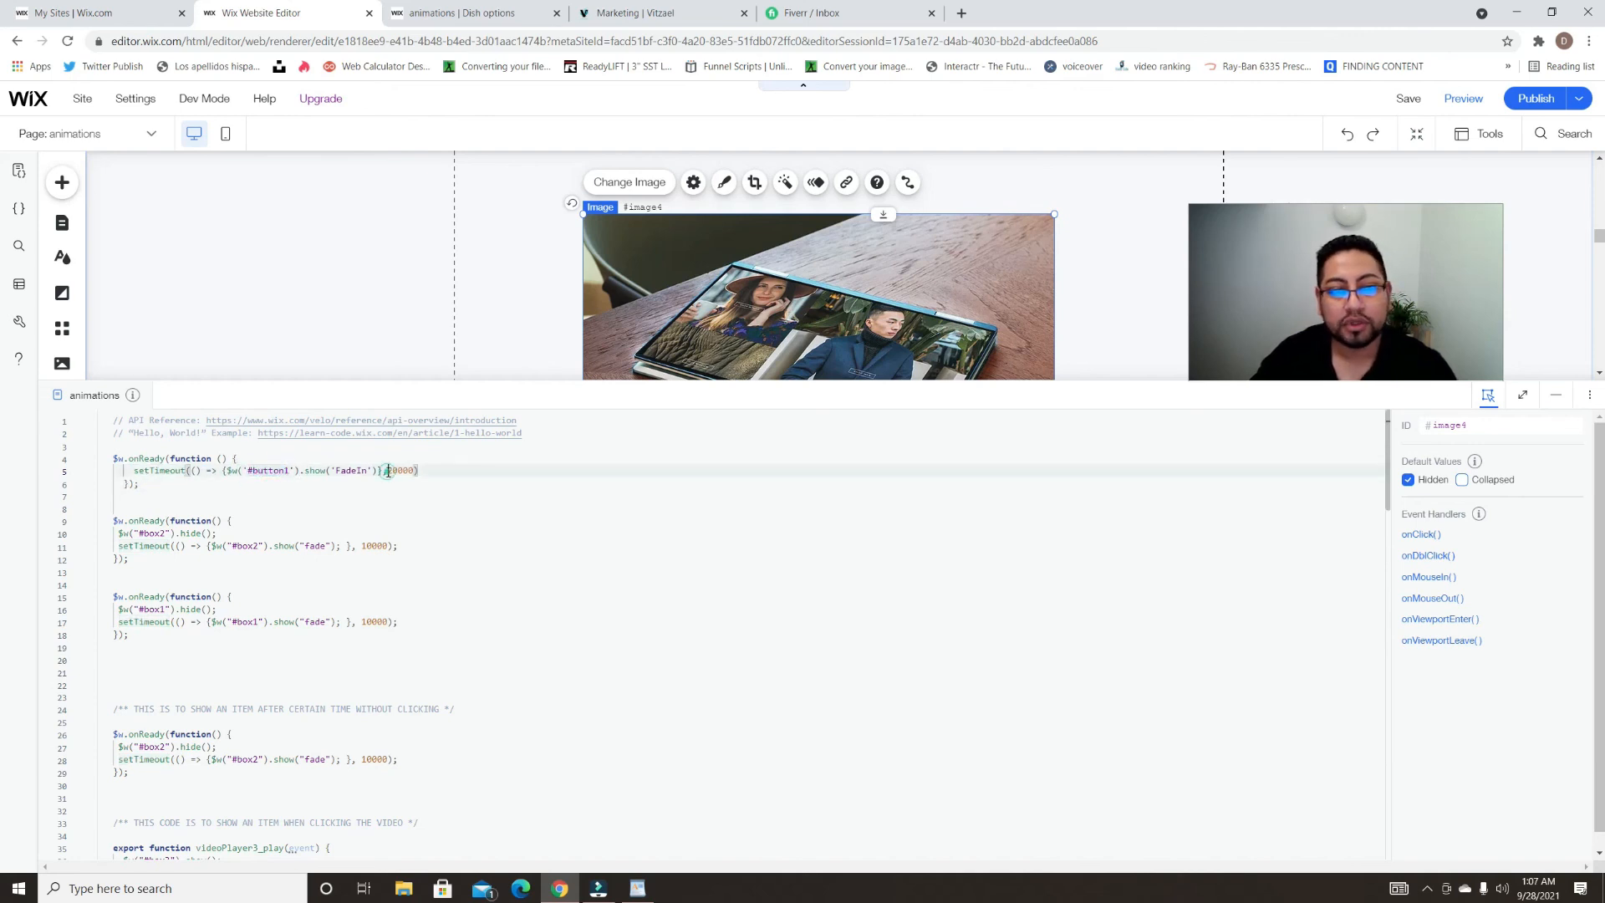
text(2000)
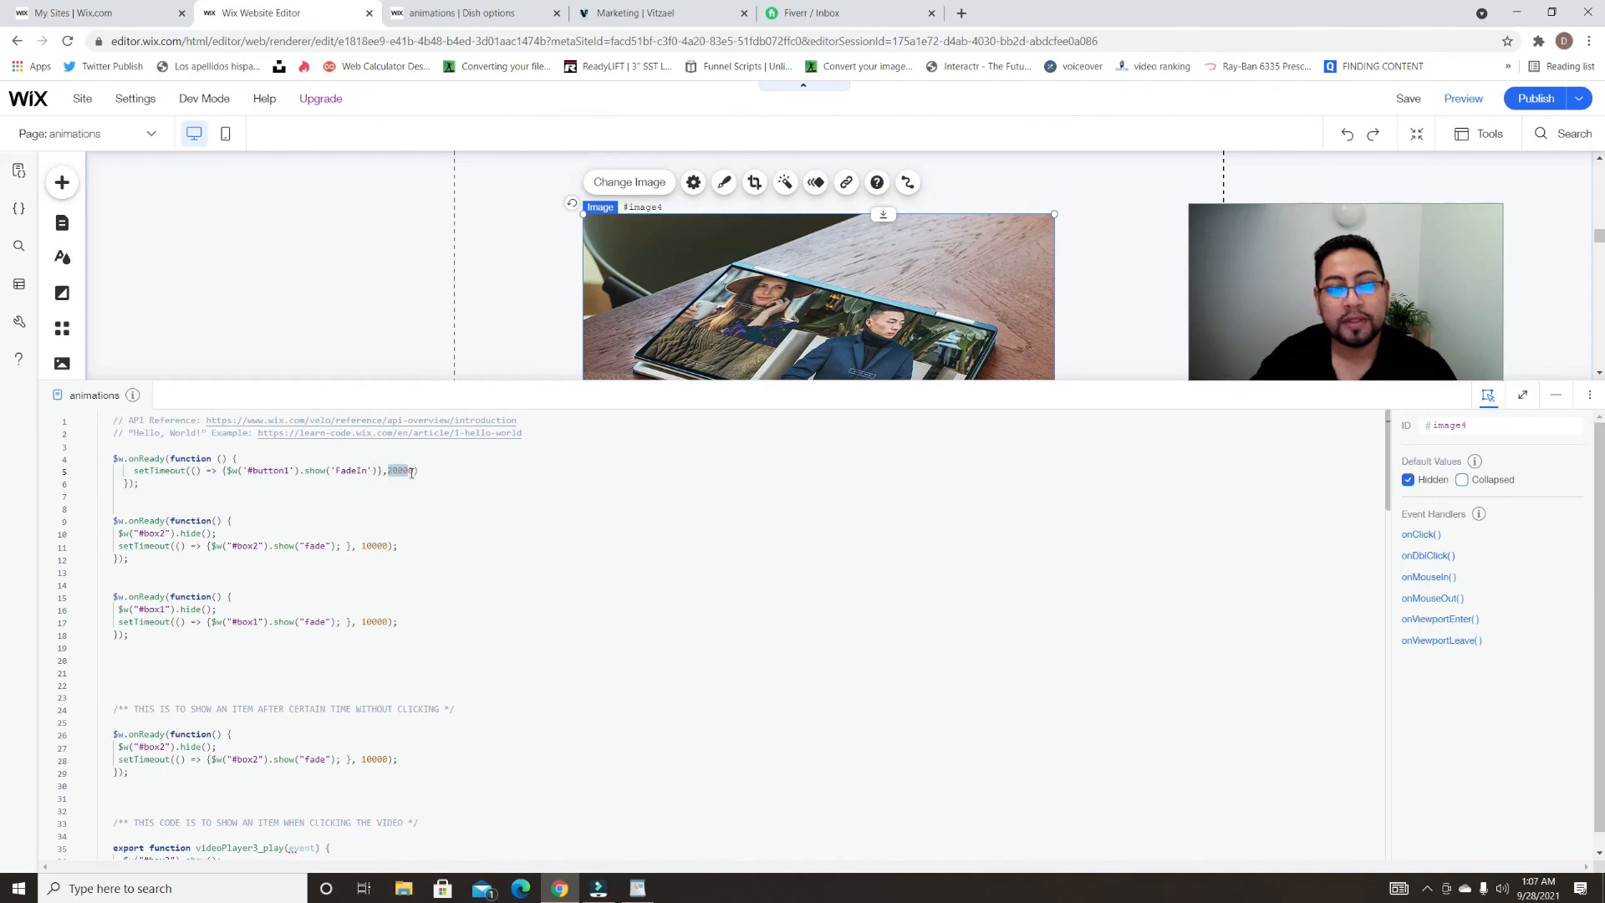
click(398, 472)
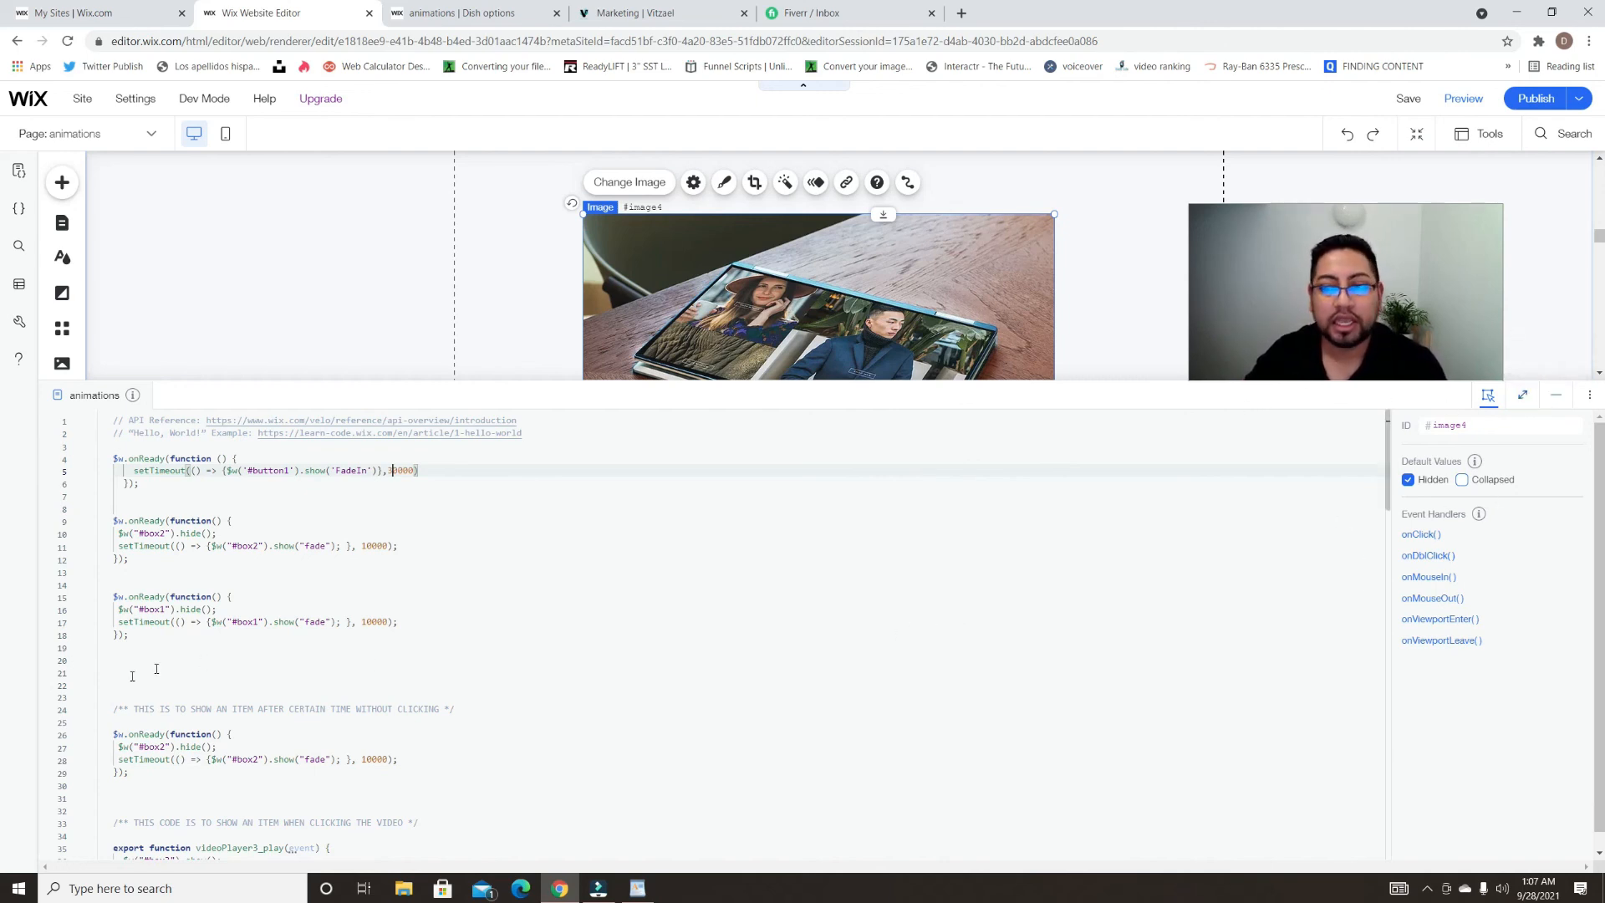
- Review the commented play, pause and viewportEnter handlers in the code alongside the matching video sections on the page
scroll(134, 511, down, 1)
scroll(134, 511, down, 12)
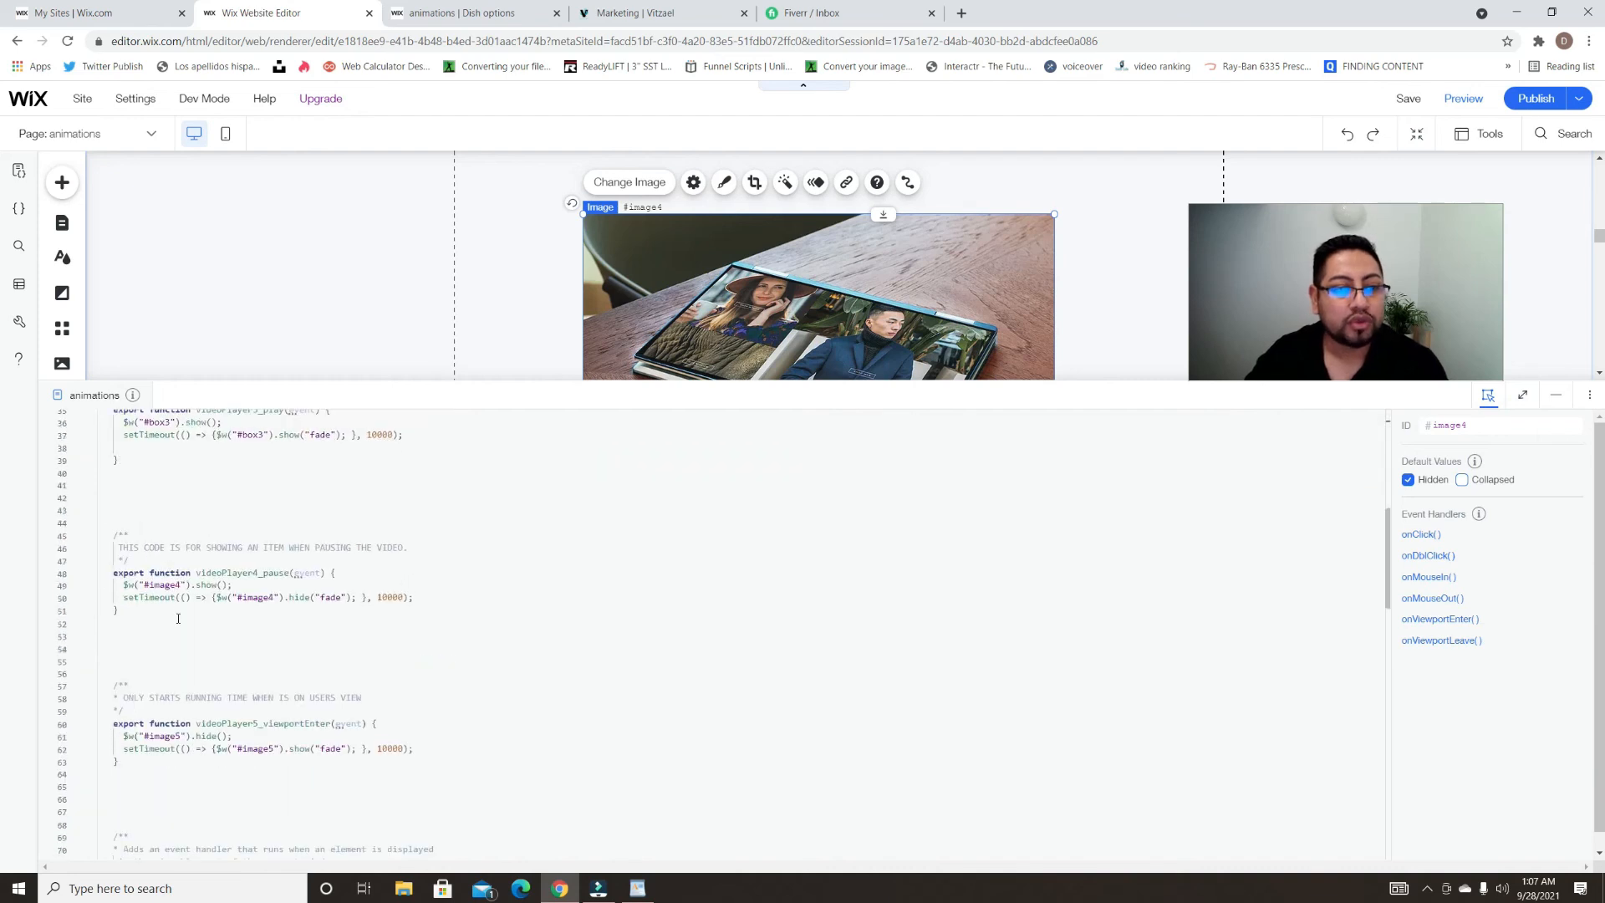
scroll(182, 616, up, 7)
scroll(1131, 323, up, 3)
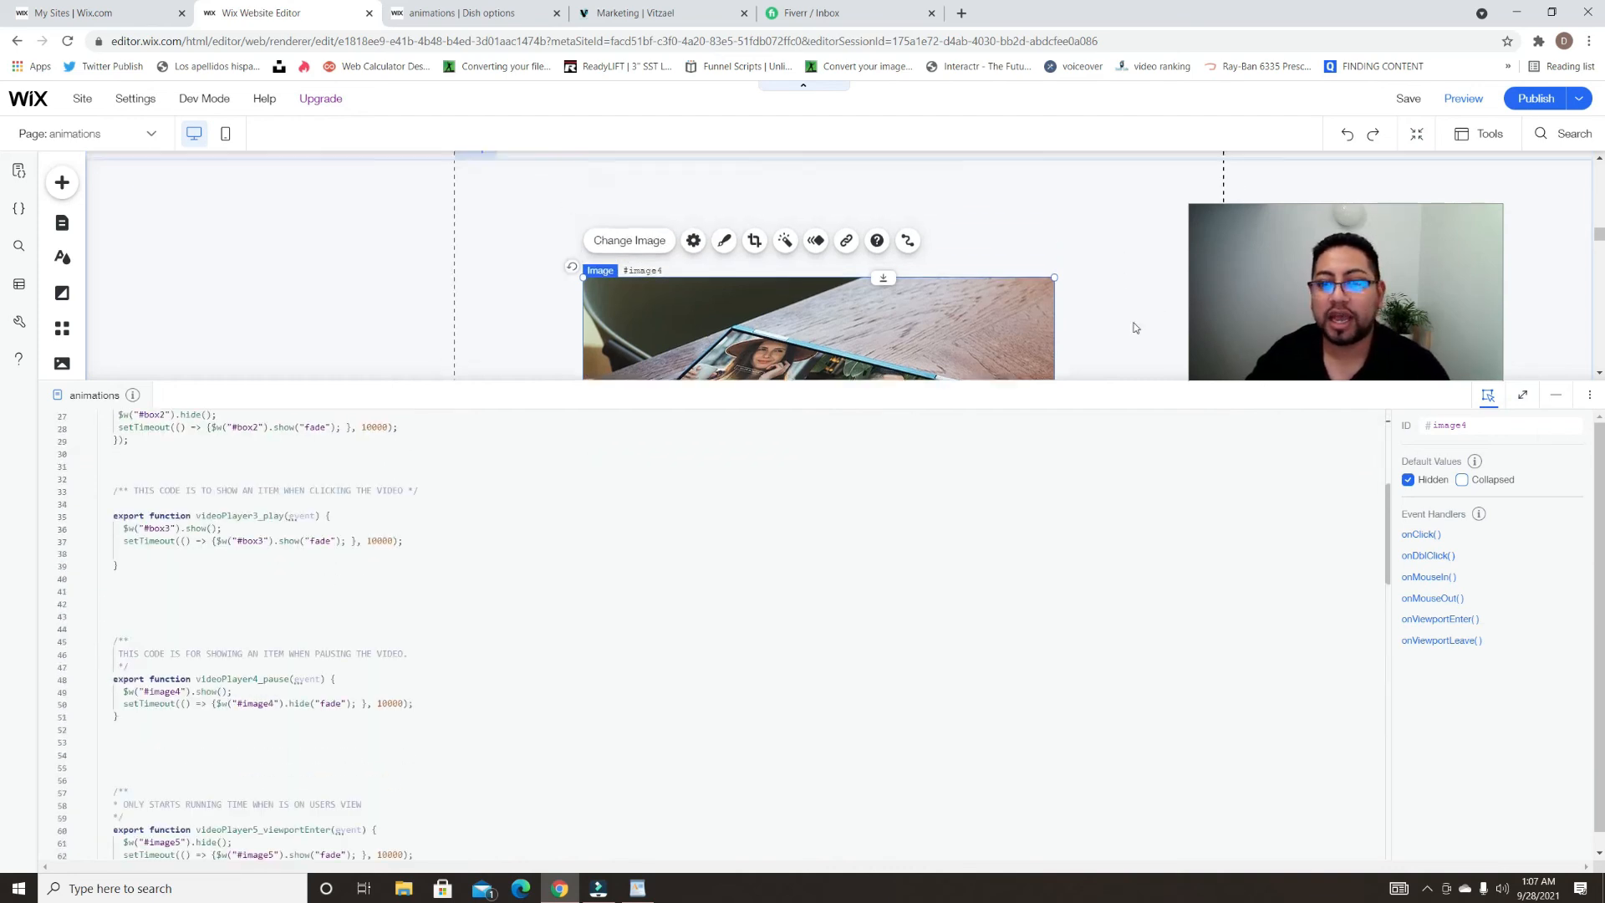
scroll(1103, 329, down, 1)
scroll(1105, 328, down, 2)
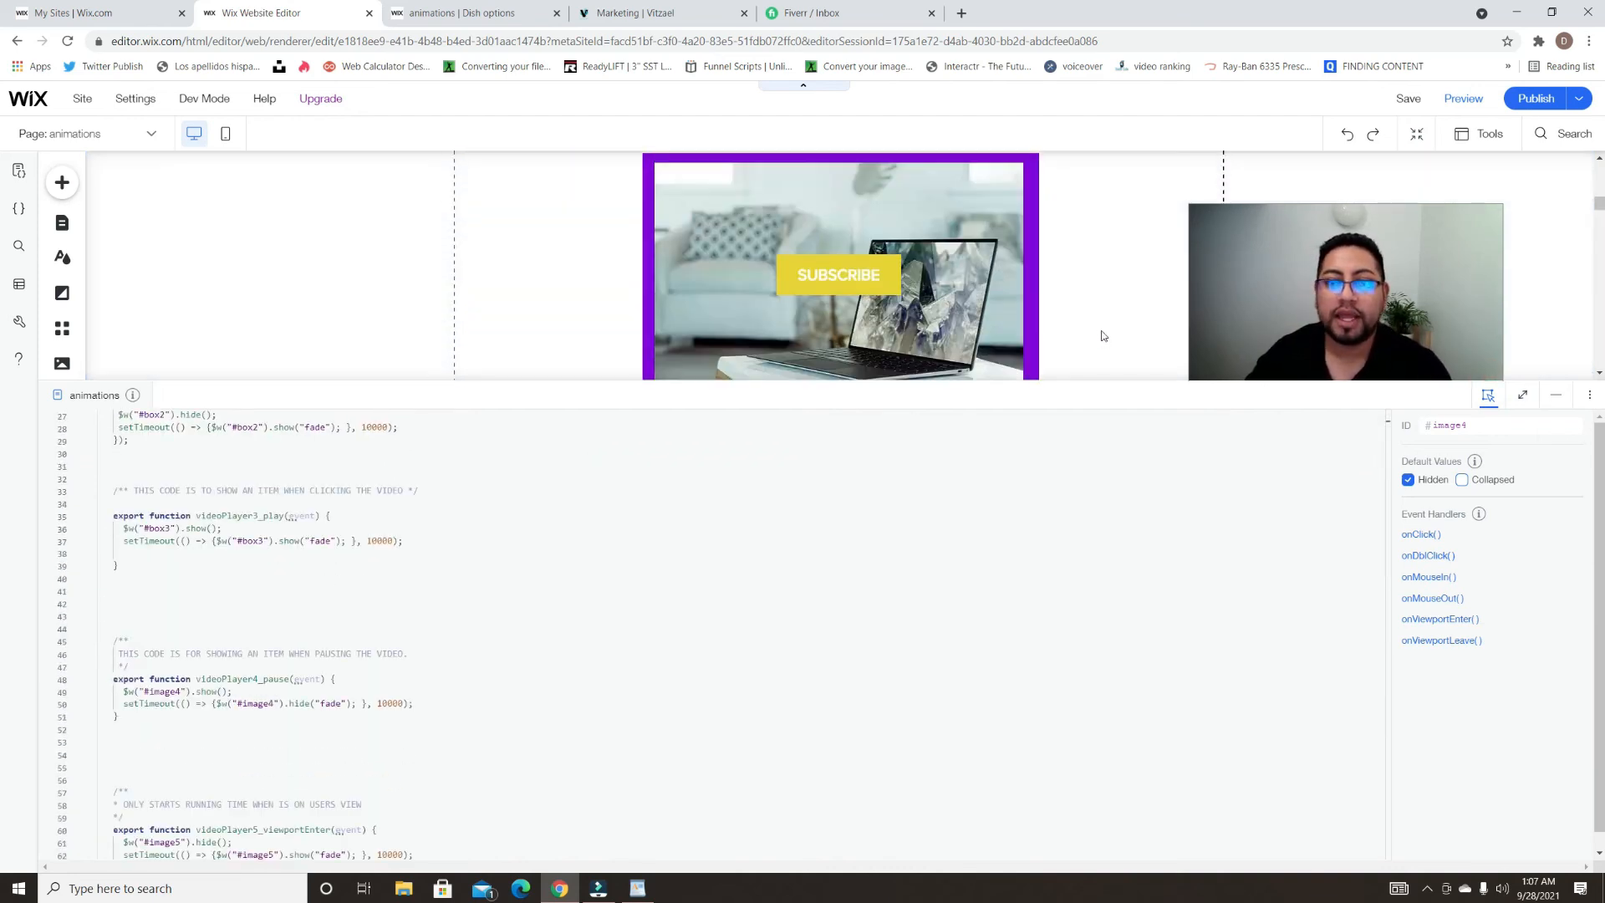
scroll(1101, 330, up, 5)
scroll(1103, 334, down, 4)
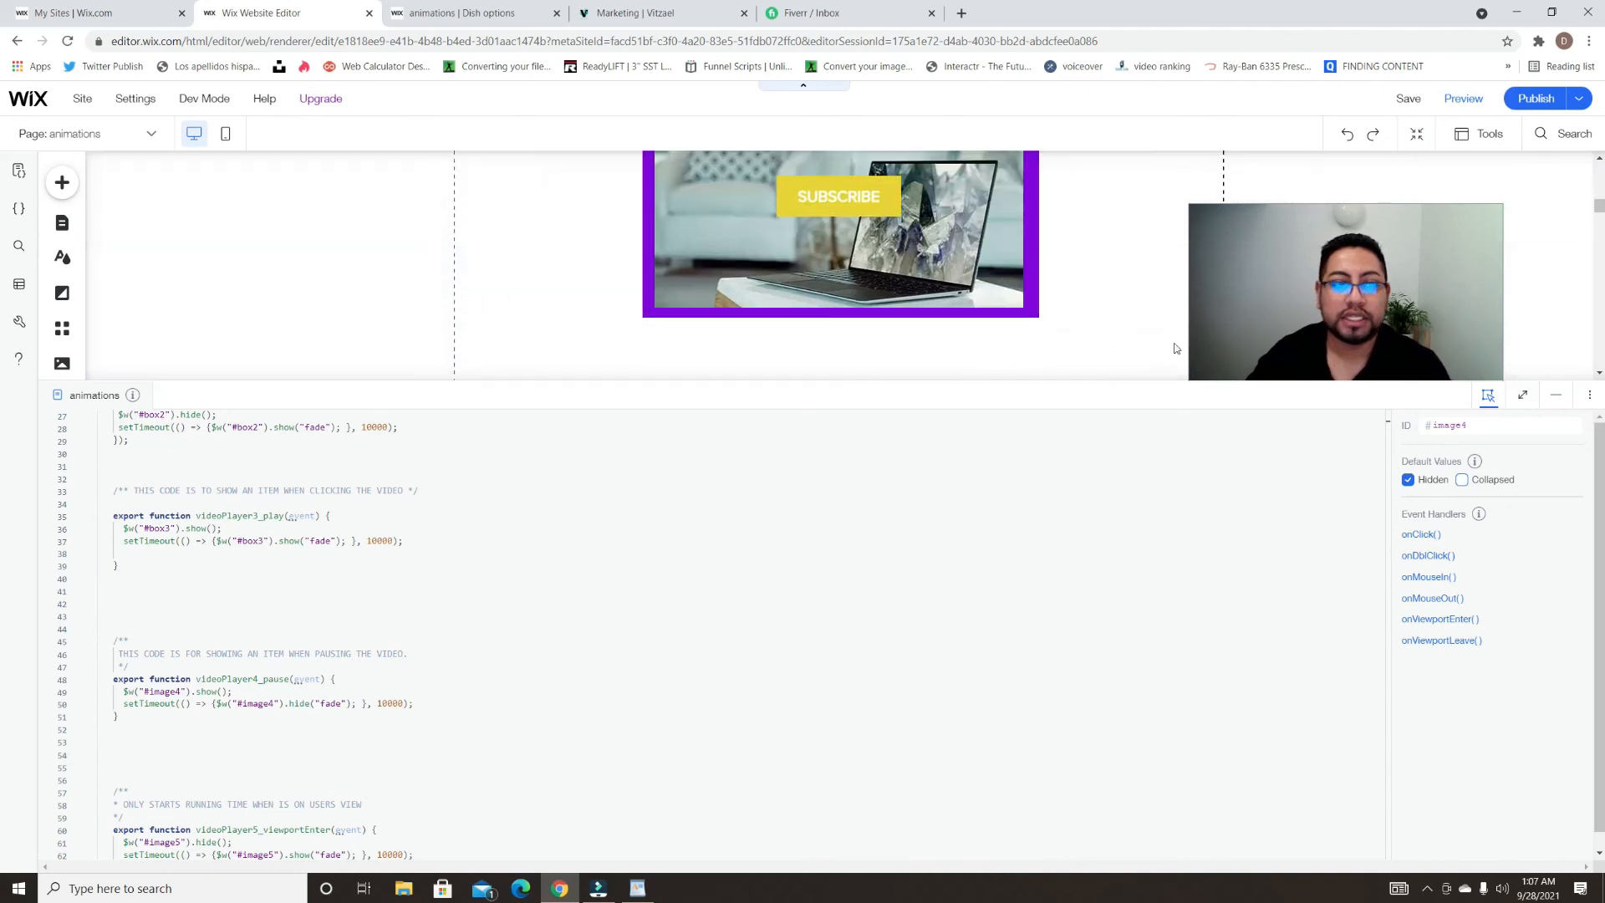
- Return to the last handler in the code, highlight its two #image6 statements, and place the cursor at the function's opening brace
scroll(486, 711, down, 10)
scroll(486, 711, down, 10)
scroll(466, 691, up, 1)
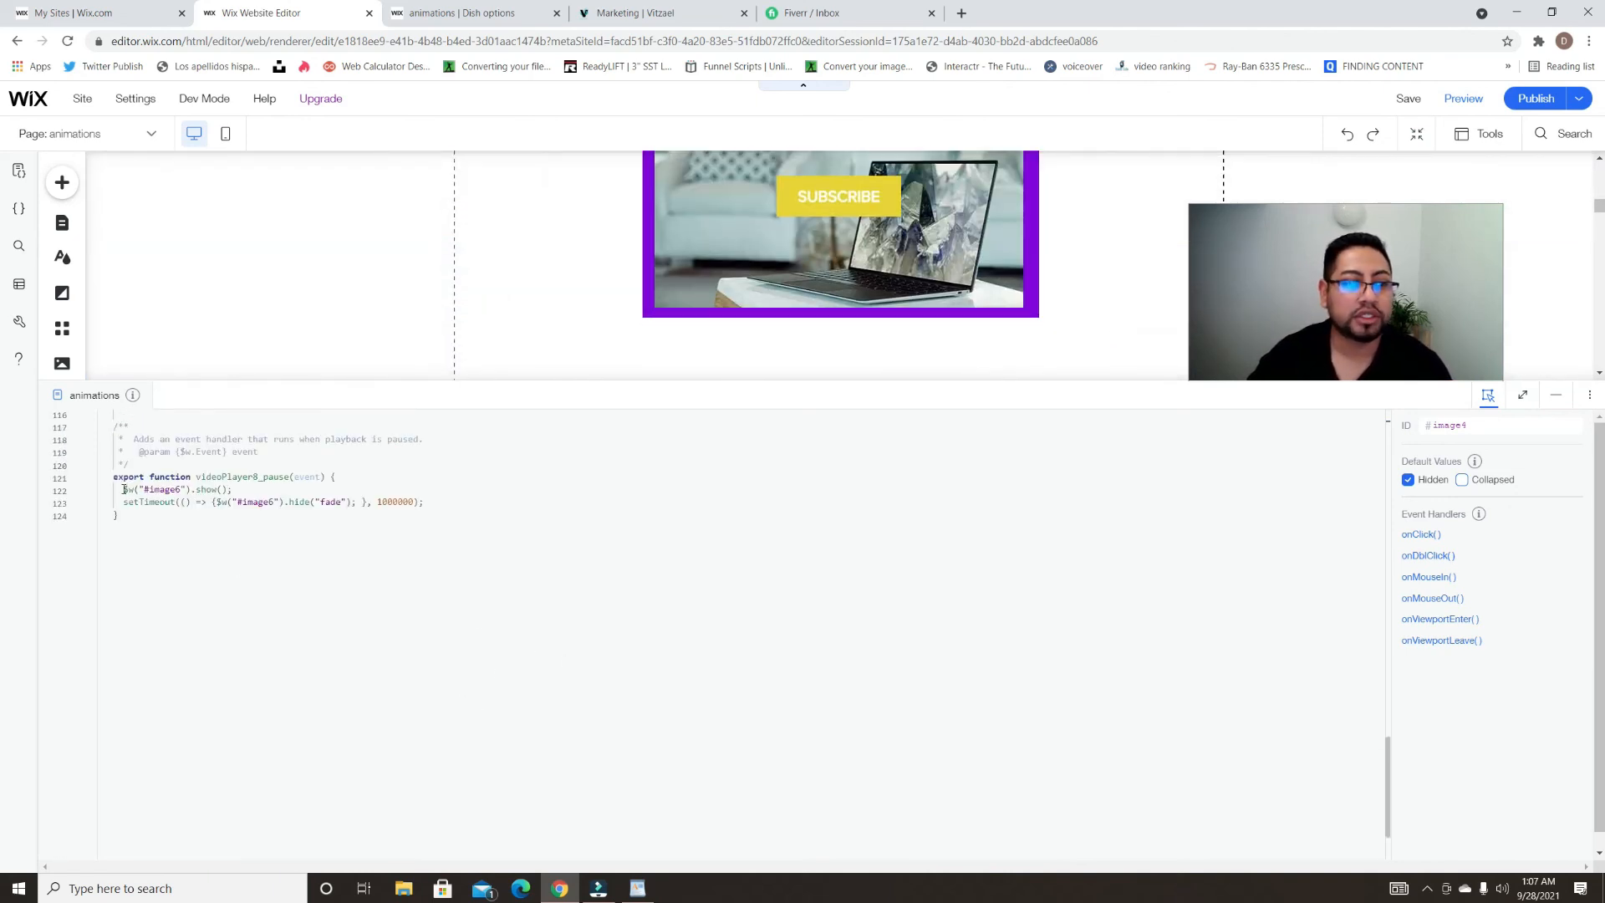
drag(120, 489, 378, 486)
key(shift+Down)
key(shift+End)
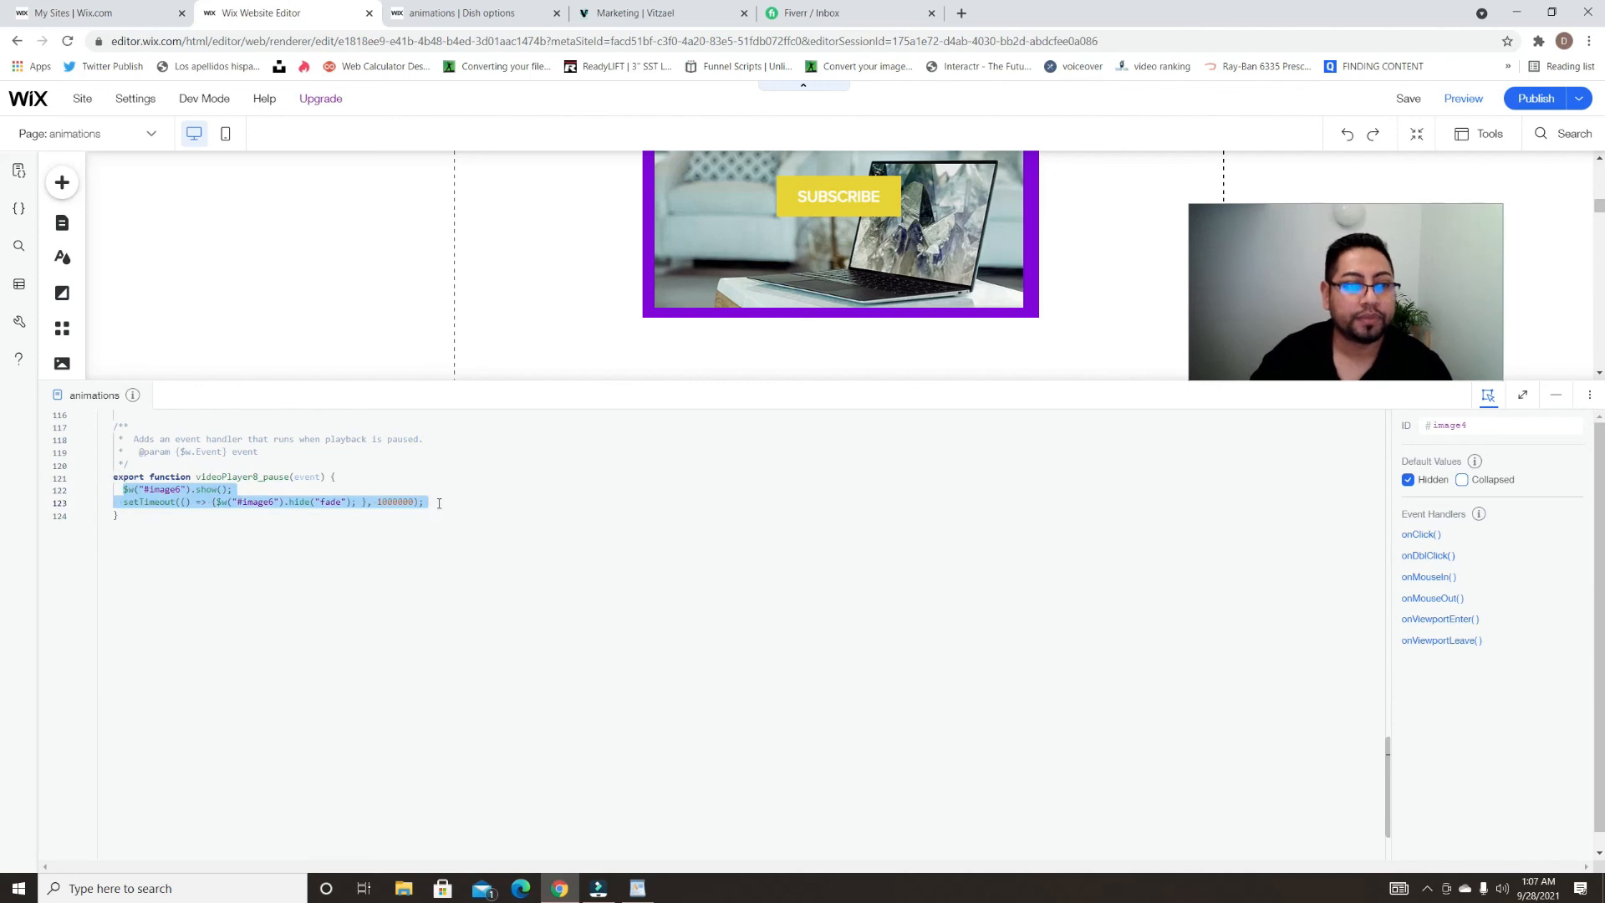
click(331, 477)
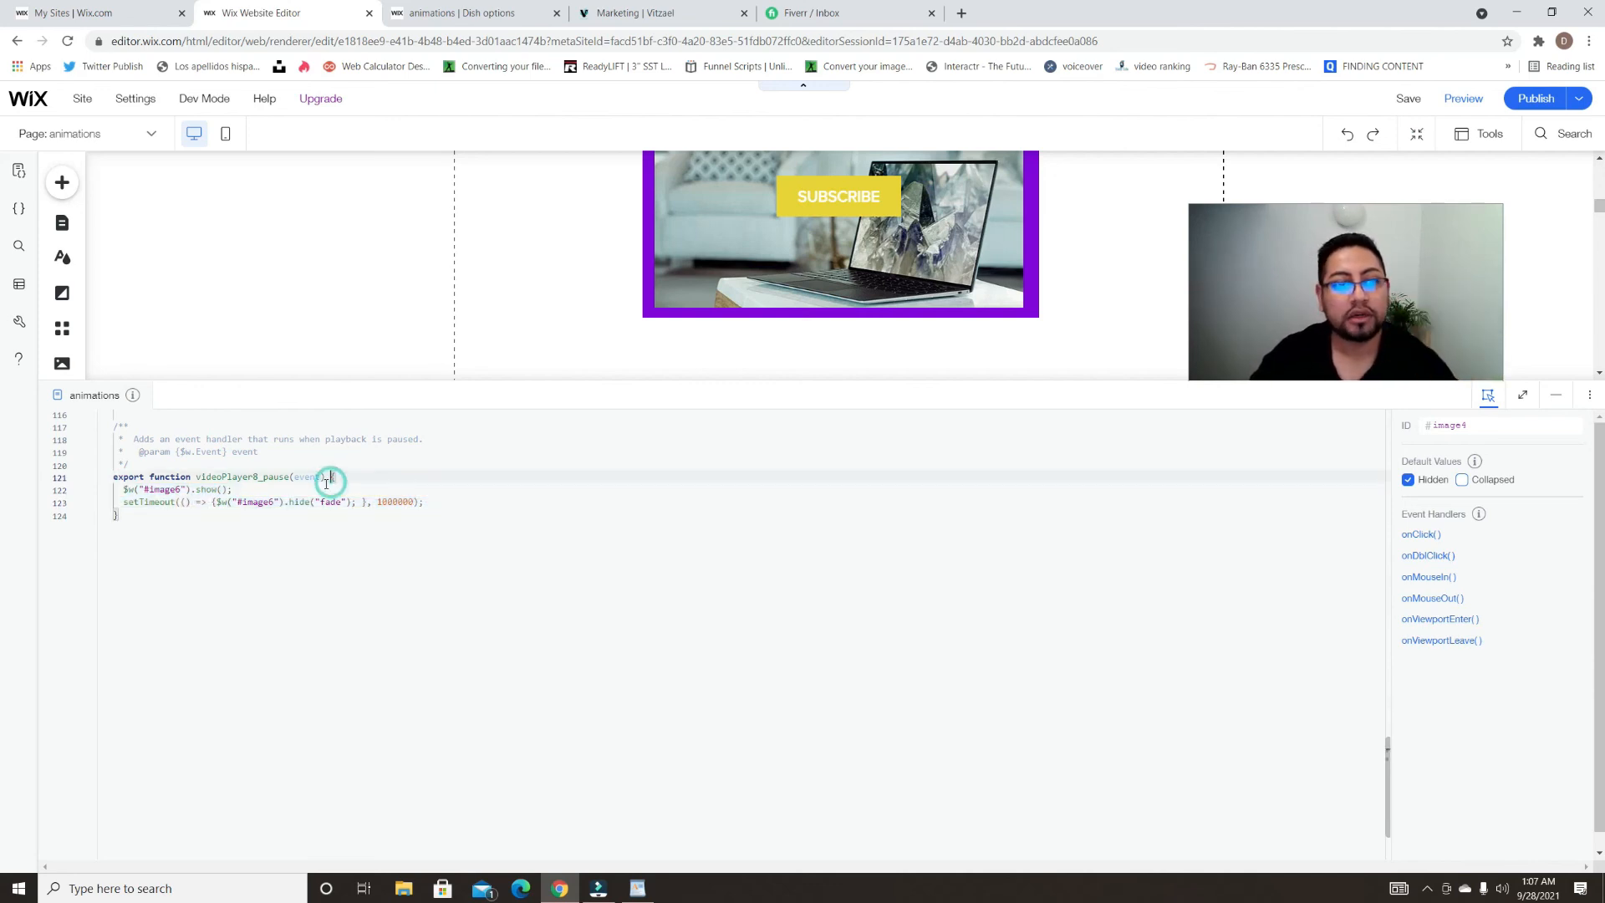